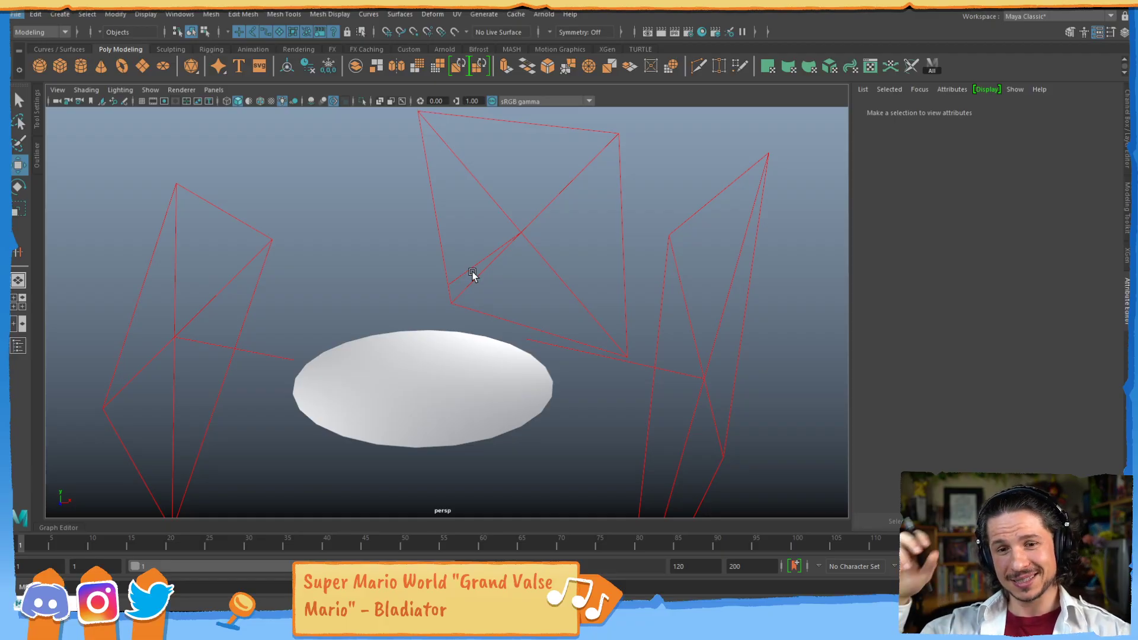
scroll(545, 220, "down", 2)
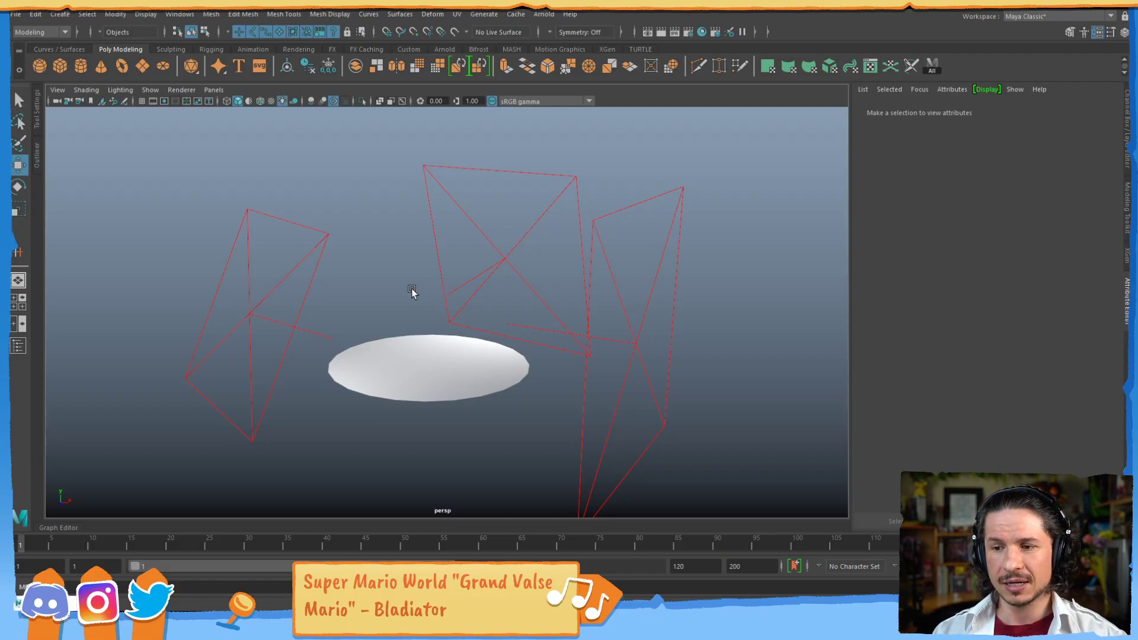
left_click(415, 355)
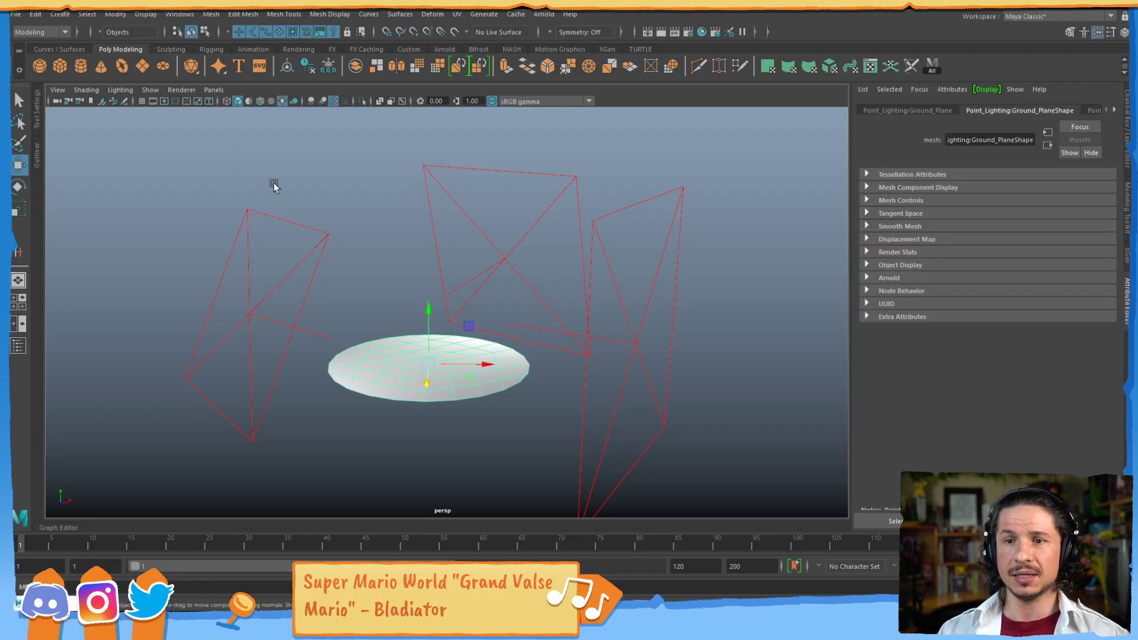
left_click(167, 63)
left_click_drag(428, 308, 427, 234)
key("r")
left_click_drag(439, 289, 621, 245)
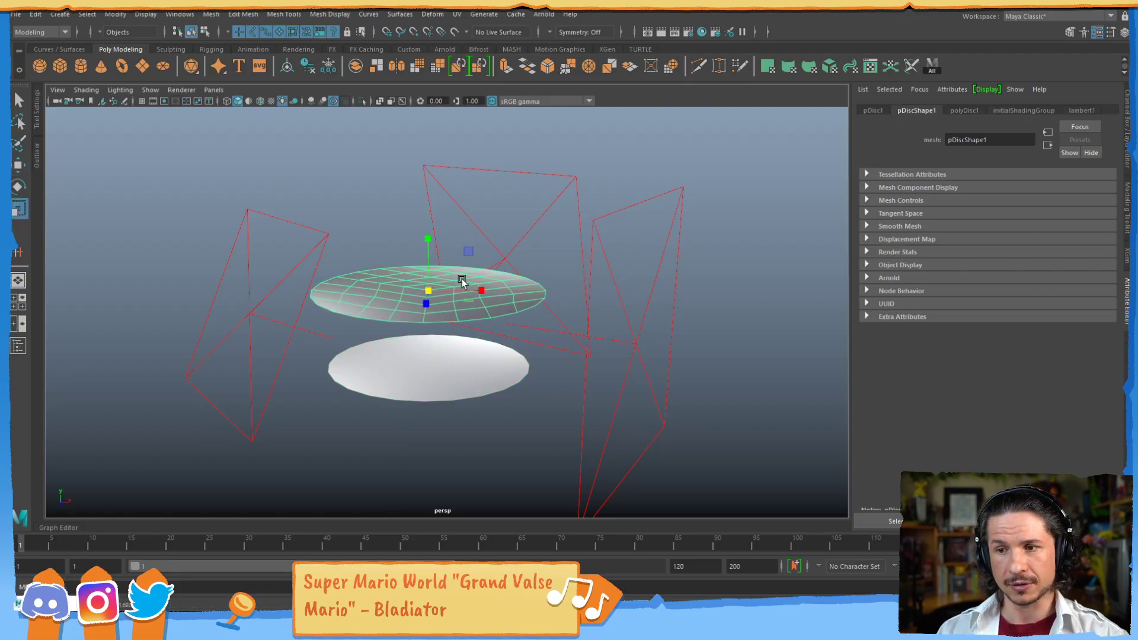
key("Delete")
left_click(474, 359)
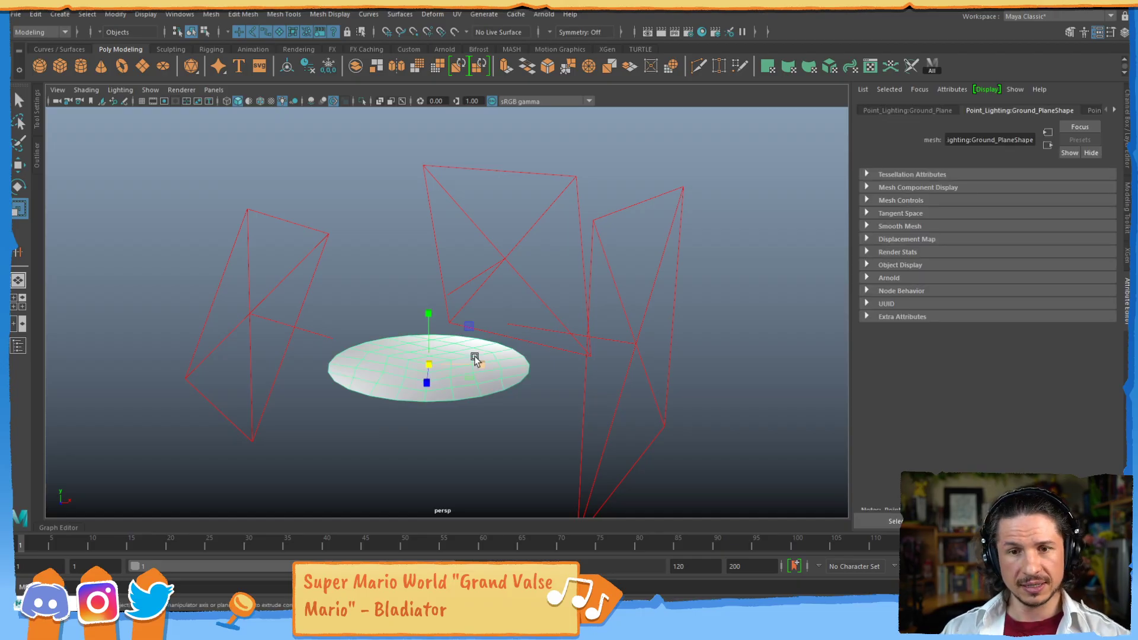
right_click_drag(427, 331, 531, 330, "alt")
left_click_drag(531, 330, 543, 355, "alt")
middle_click_drag(543, 356, 581, 301, "alt")
right_click_drag(582, 301, 638, 310, "alt")
key("w")
left_click(711, 411)
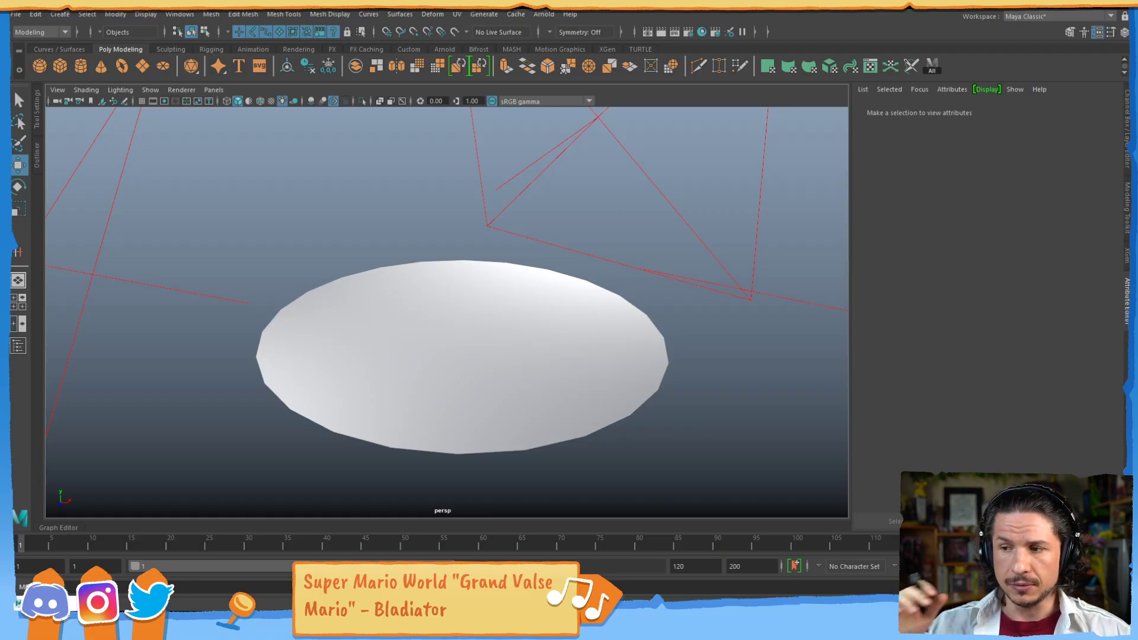
Select the ground disc and create a Blinn surface material for it in the Hypershade
left_click(469, 353)
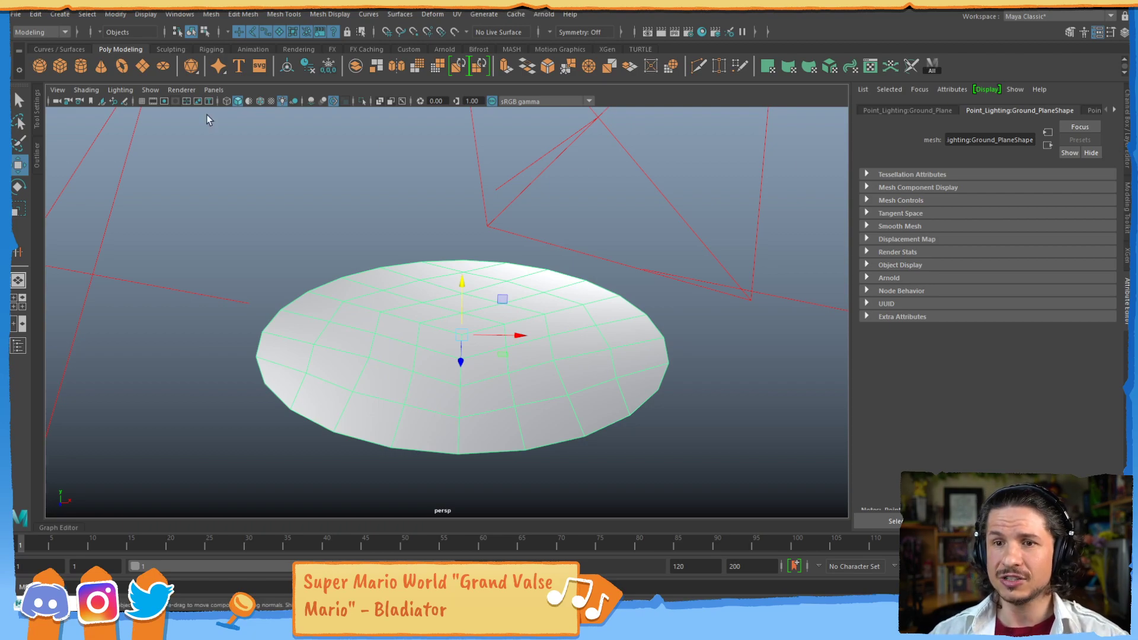
left_click(58, 603)
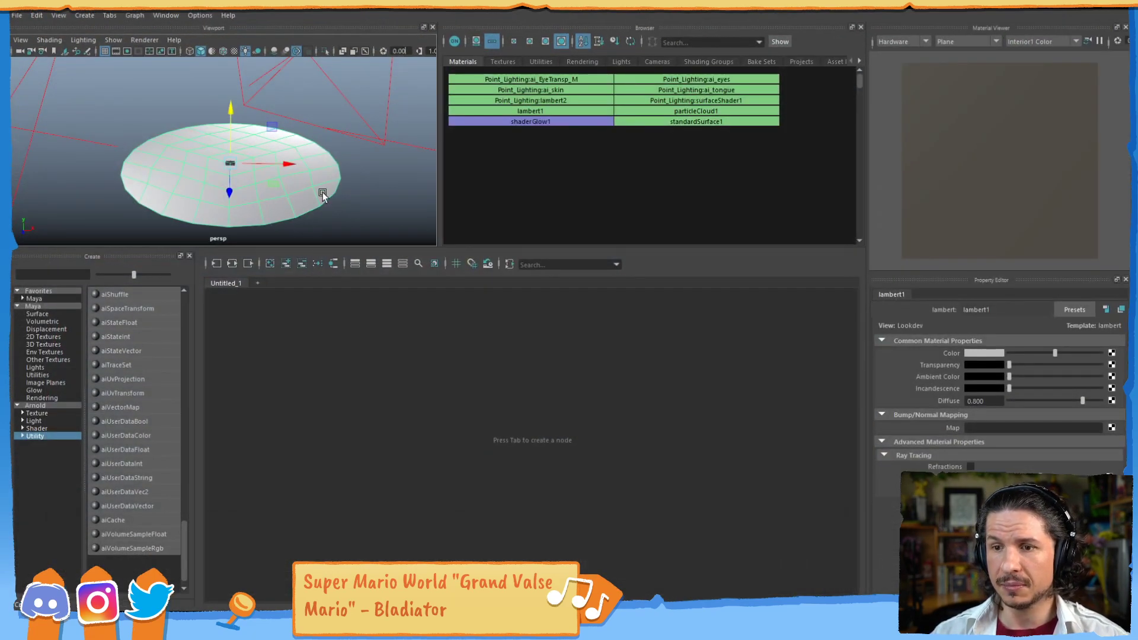
left_click_drag(412, 248, 412, 260)
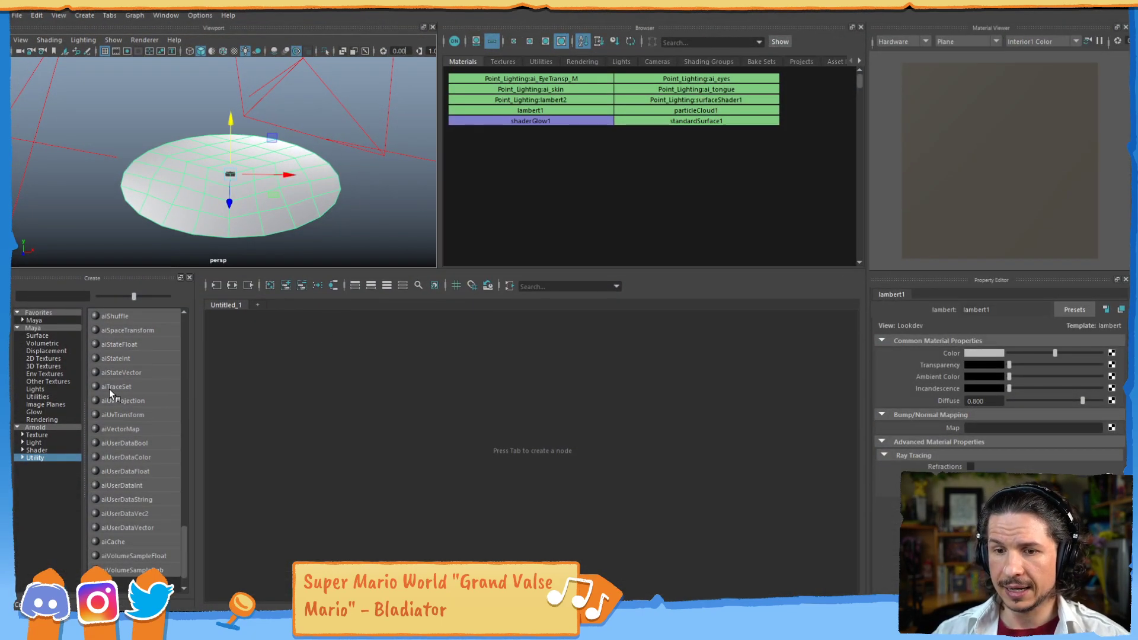
left_click(52, 335)
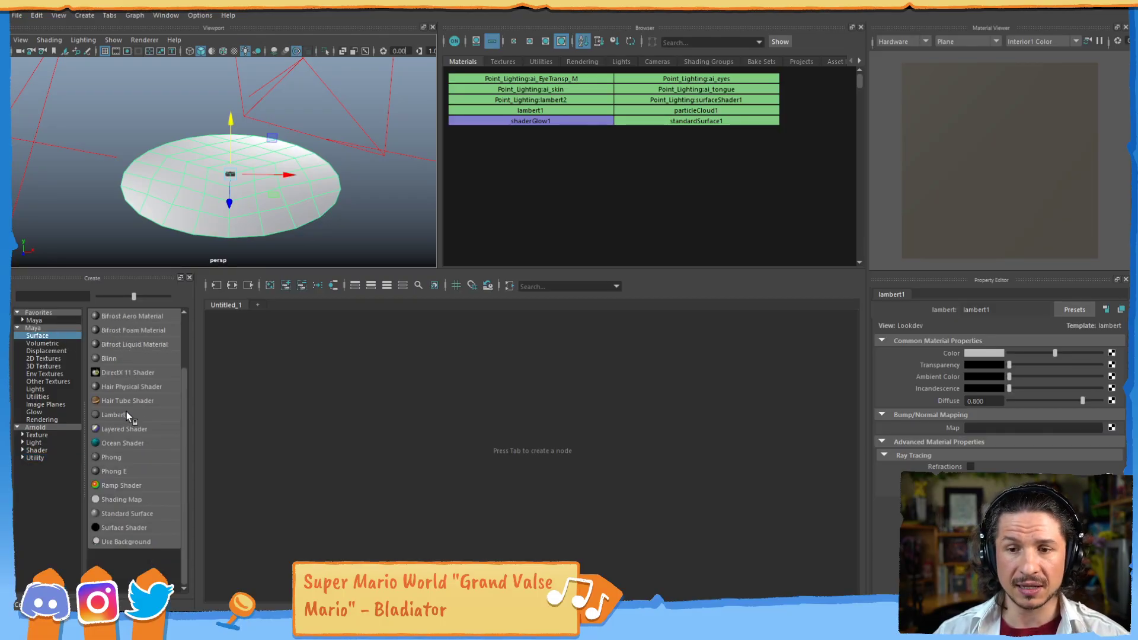
left_click(132, 358)
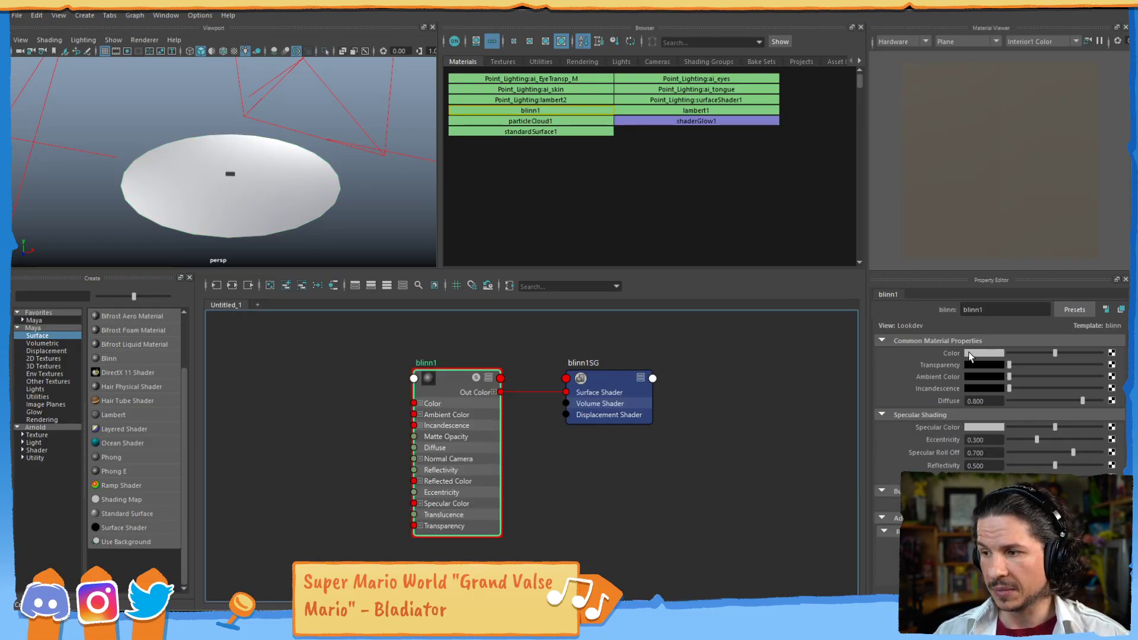
Connect a File texture to the Blinn's color and load church_bricks_03_diff_4k.png from the desktop's church_bricks_03_4k_png folder
left_click(1111, 353)
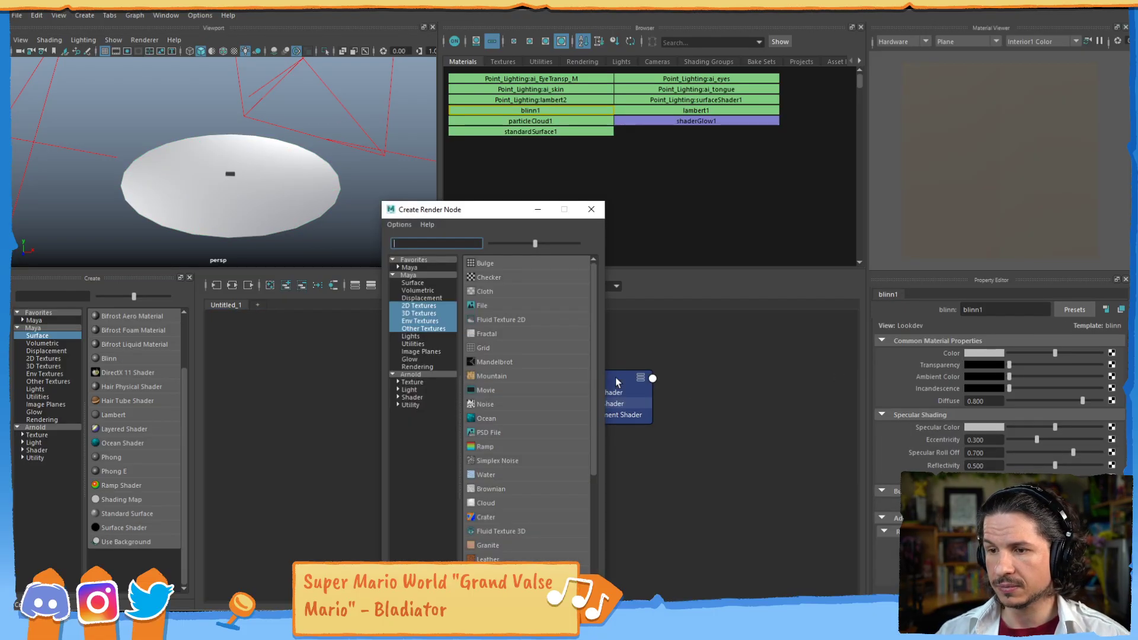
left_click(483, 306)
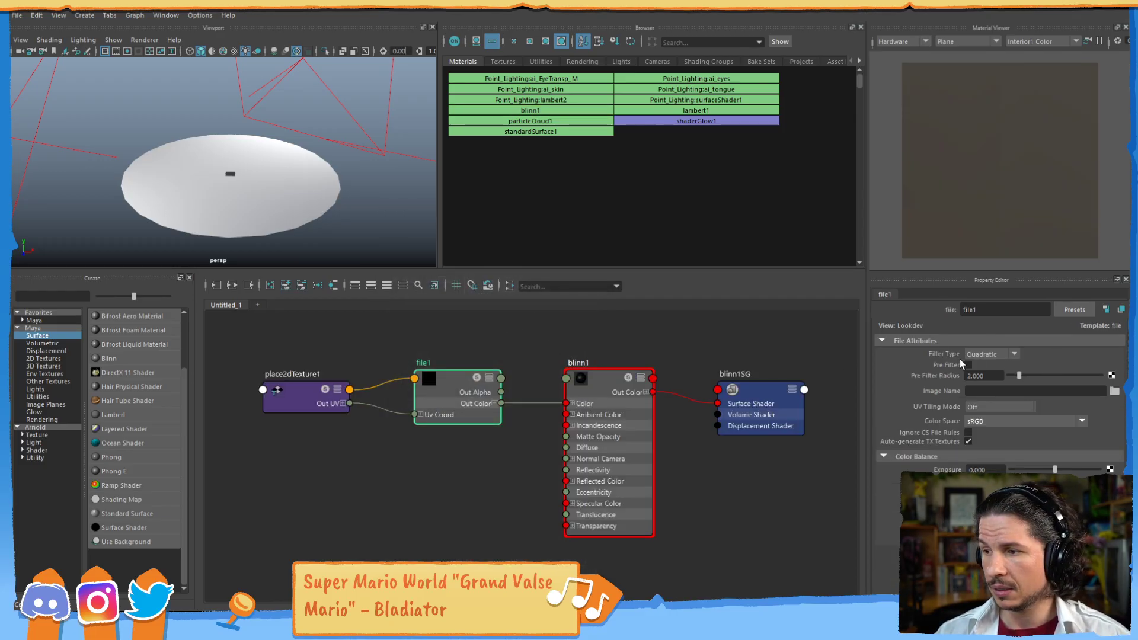
left_click(1114, 391)
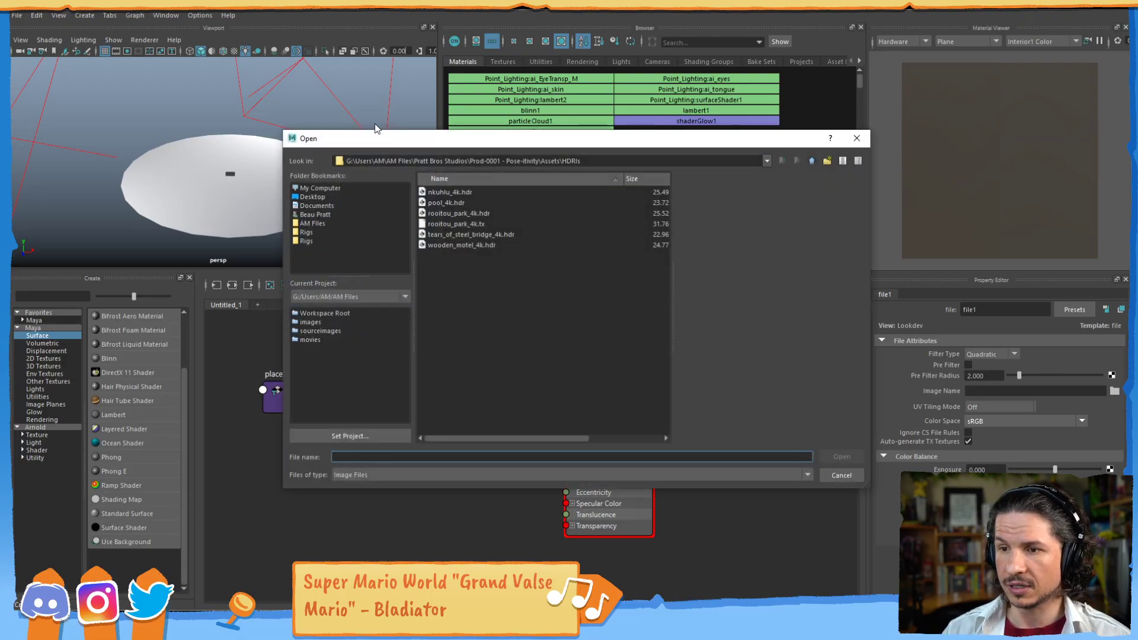
left_click(313, 196)
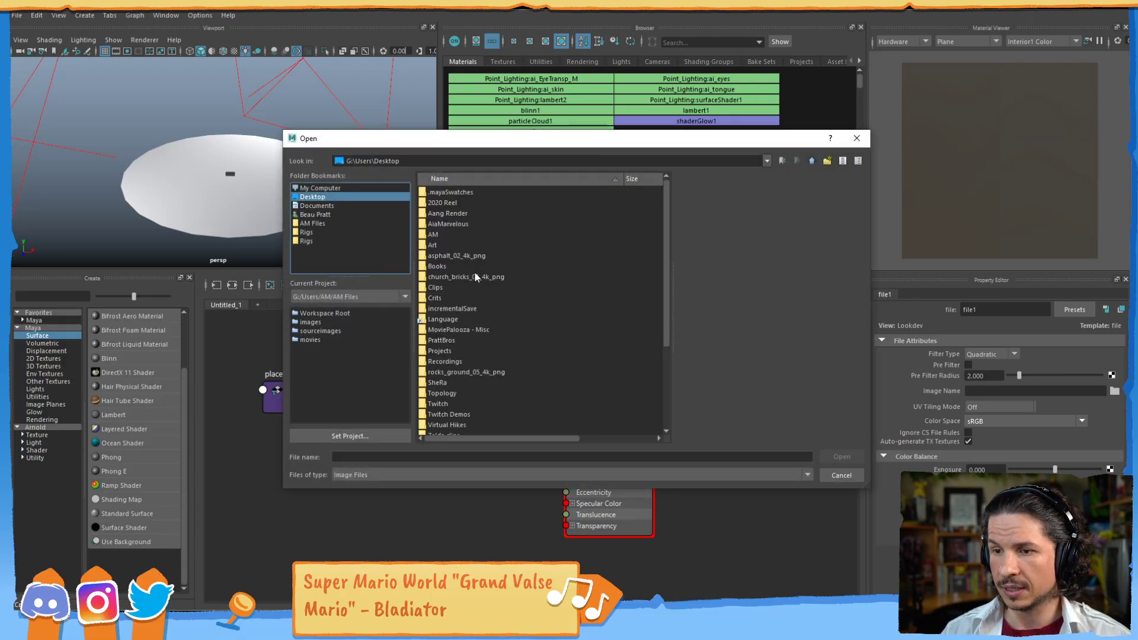
scroll(469, 332, "down", 4)
scroll(459, 344, "up", 4)
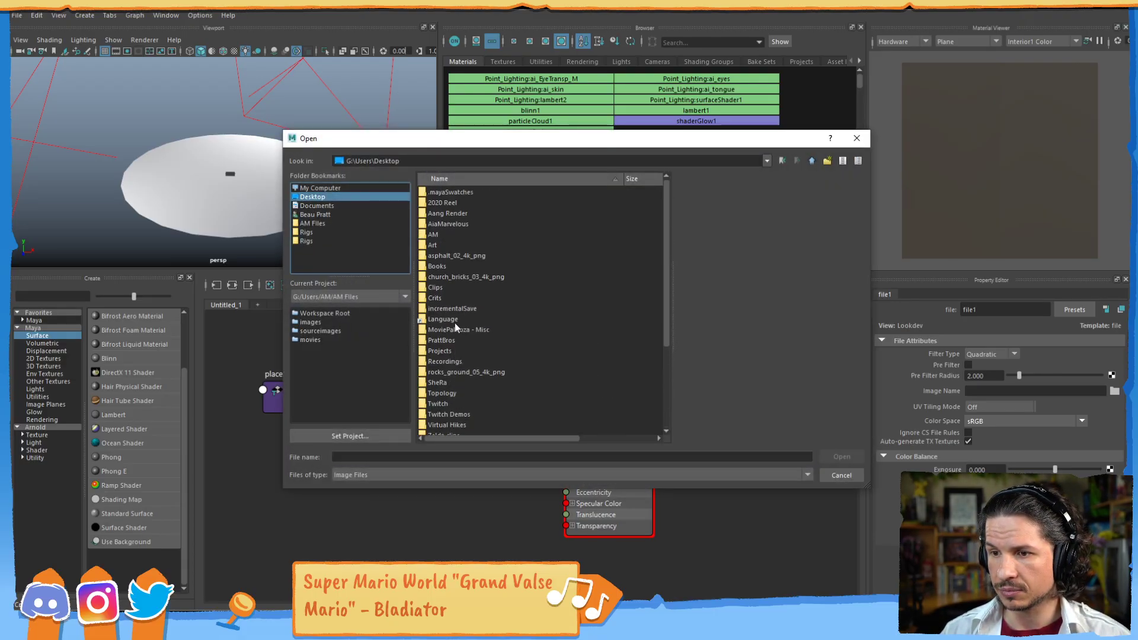
double_click(452, 278)
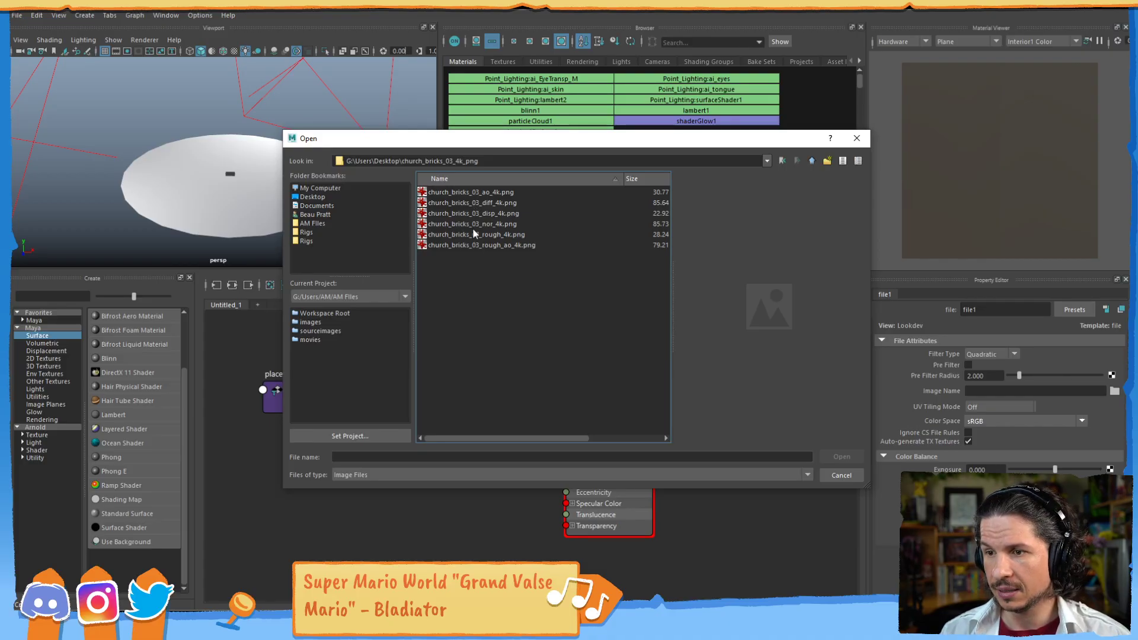
left_click(477, 203)
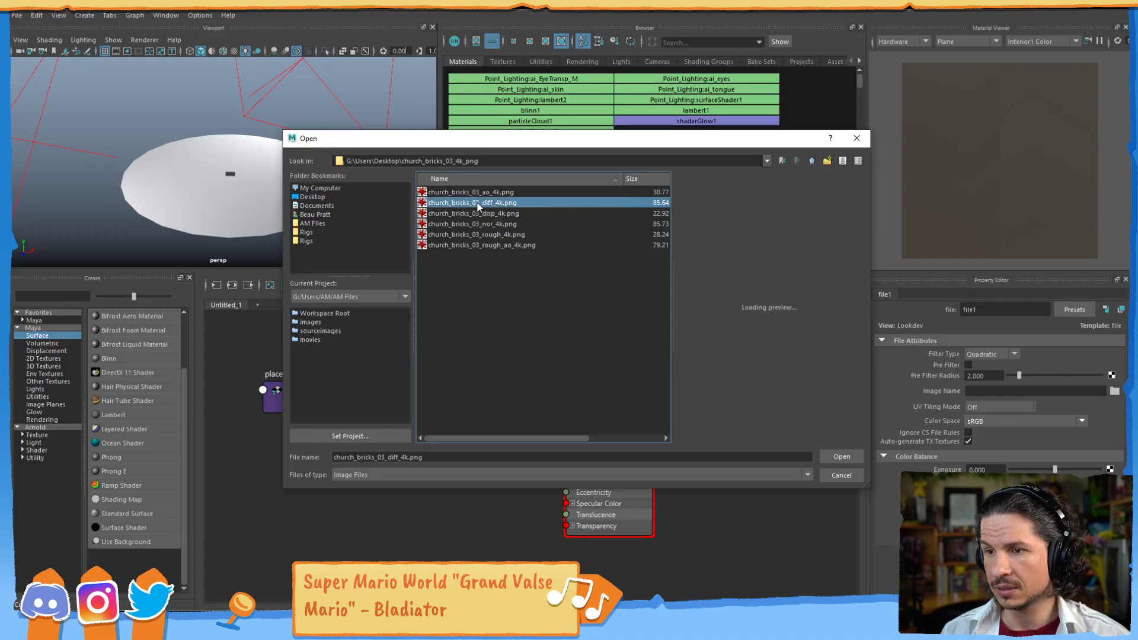
double_click(477, 203)
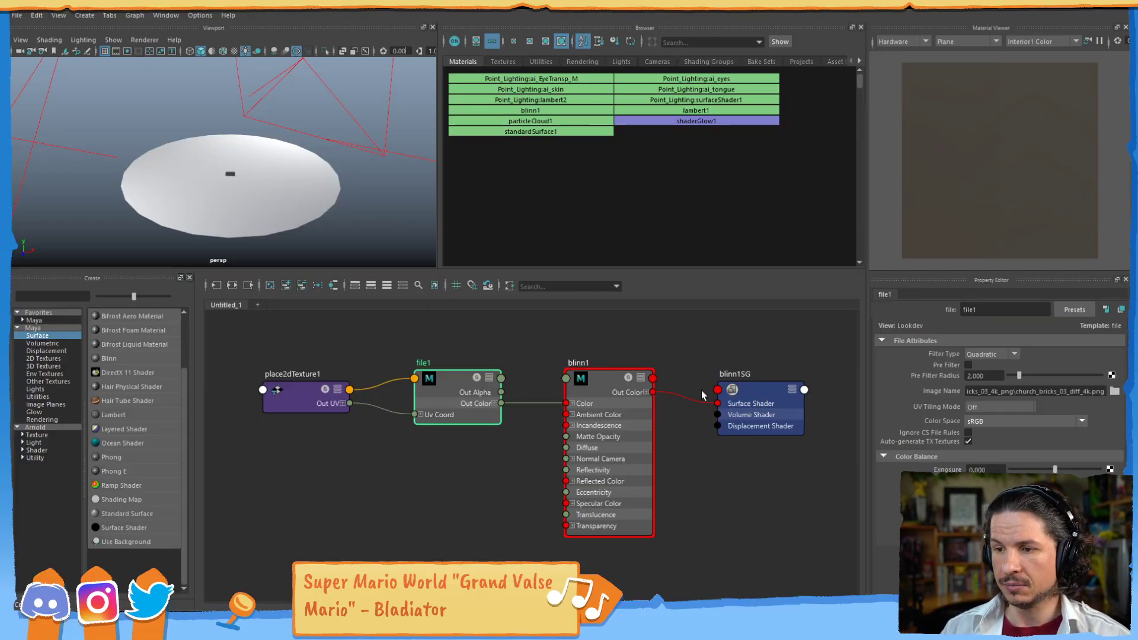
Show the ground disc with textured shading, briefly trying the display with all scene lights
left_click(616, 394)
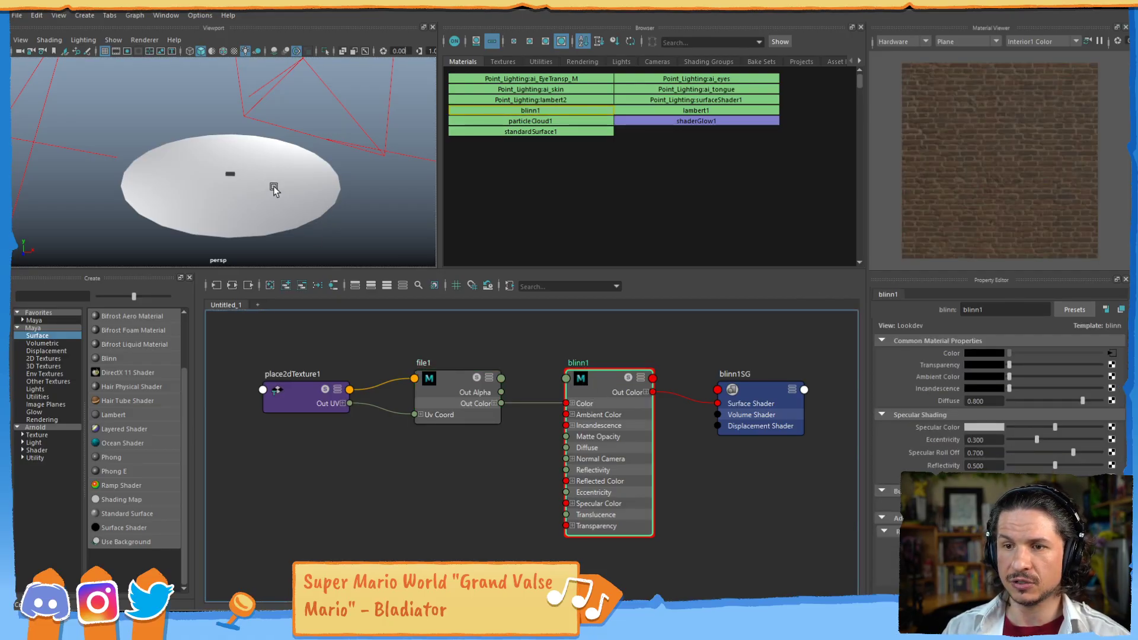
left_click(323, 228)
key("6")
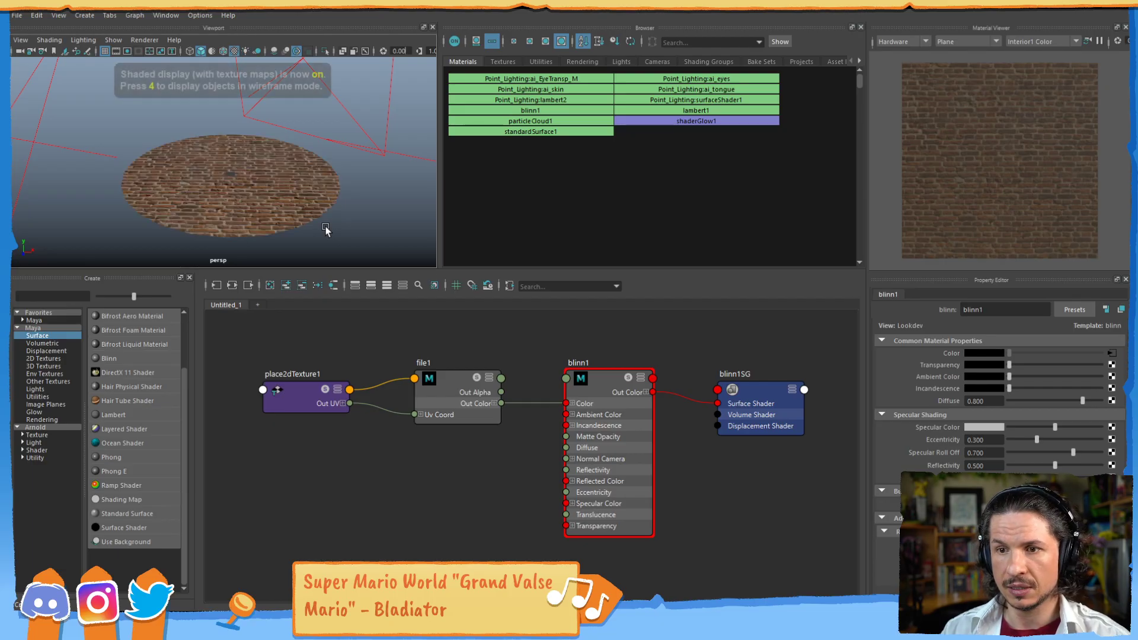
key("7")
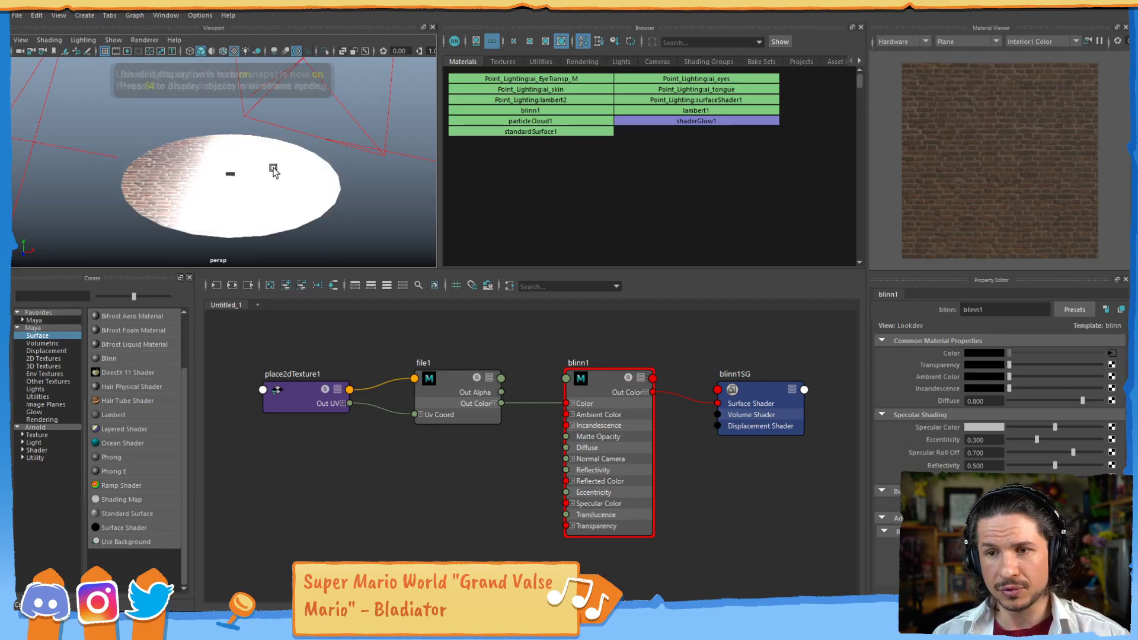
scroll(255, 228, "up", 3)
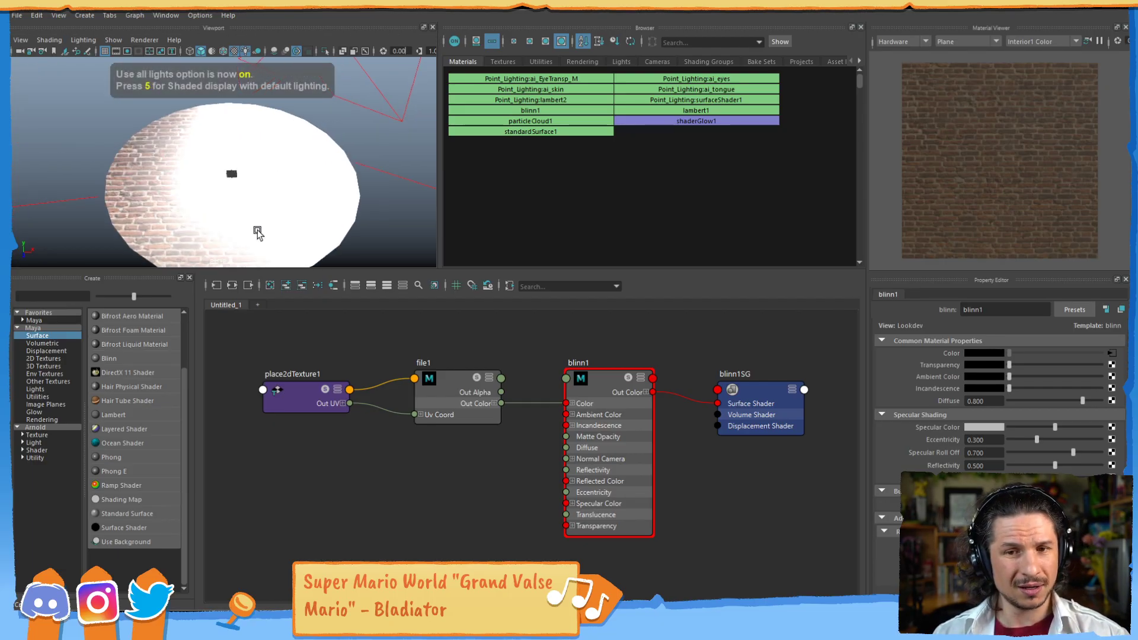
key("6")
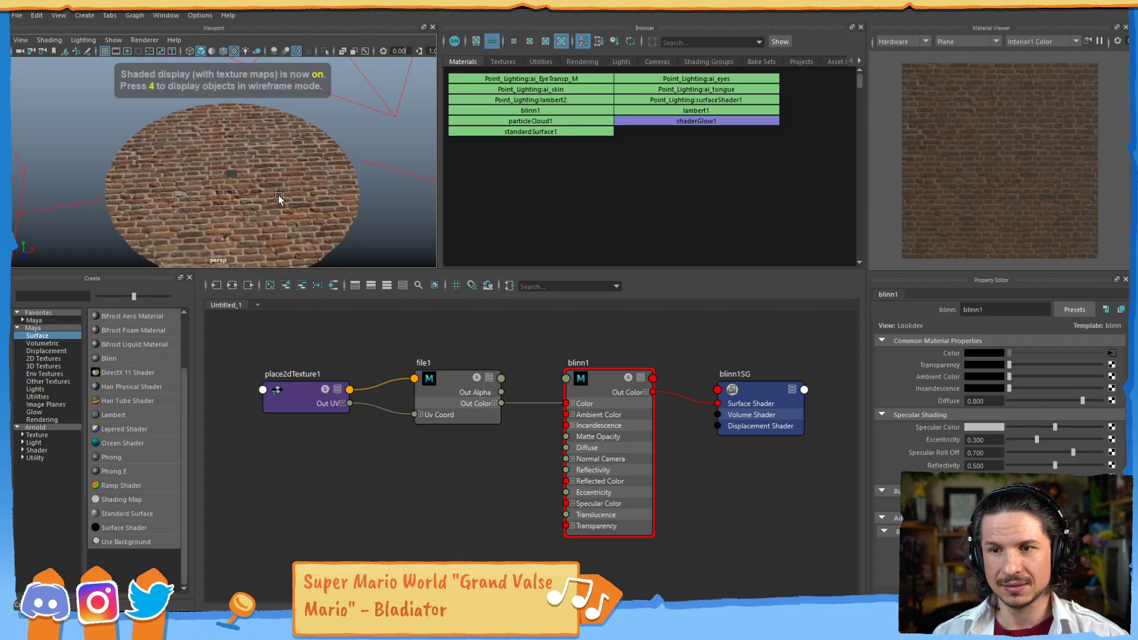
Examine the brick texture on the ground disc up close, from a low angle and from a distance
left_click_drag(258, 224, 271, 132, "alt")
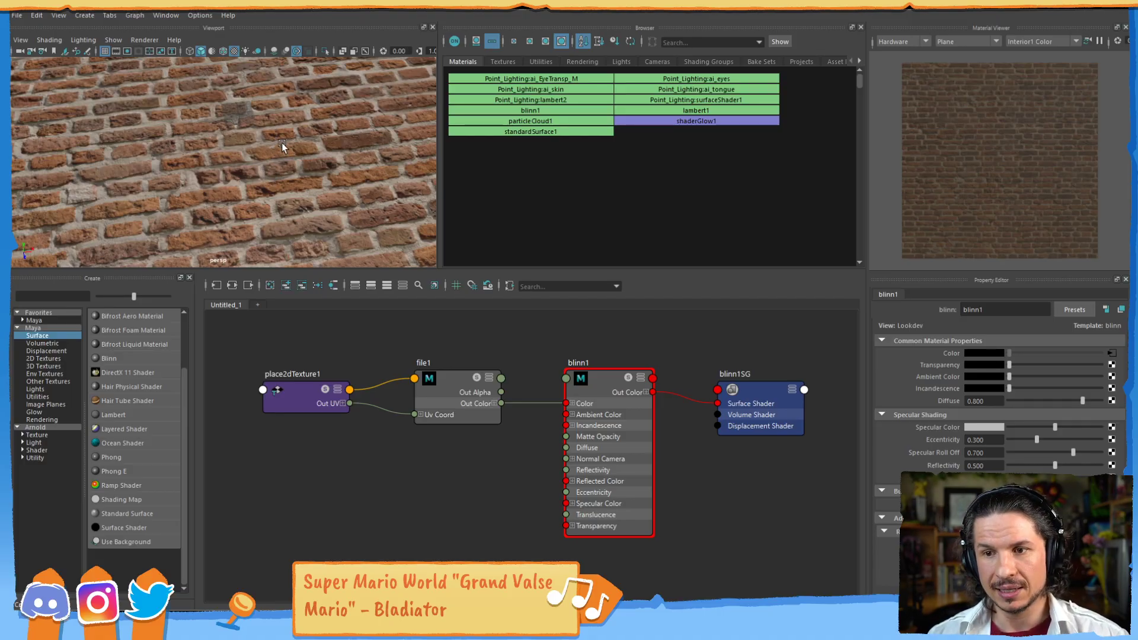
right_click_drag(350, 142, 264, 135, "alt")
left_click_drag(263, 135, 270, 163, "alt")
left_click(288, 124)
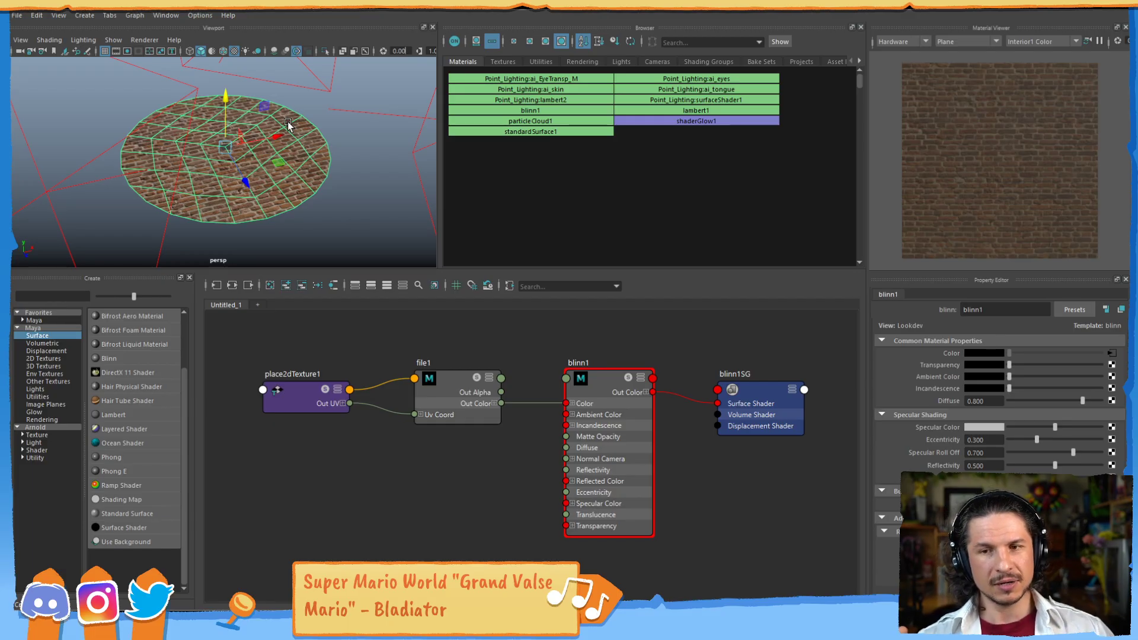
left_click_drag(188, 191, 223, 184, "alt")
right_click_drag(223, 182, 344, 196, "alt")
left_click(328, 262)
left_click_drag(328, 245, 329, 238, "alt")
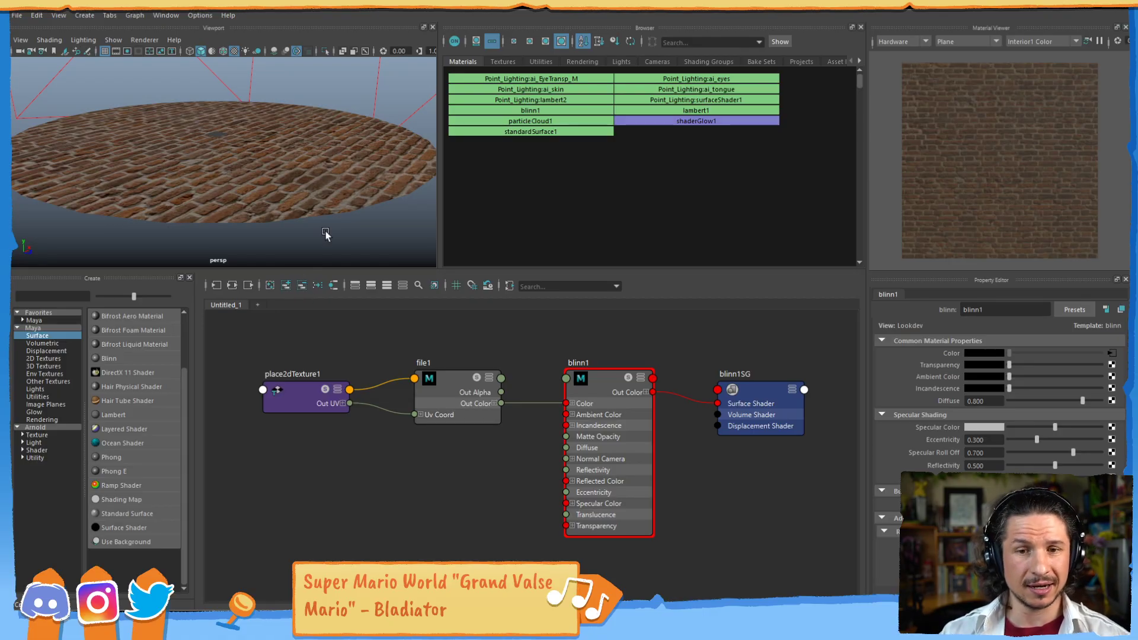
left_click(261, 170)
key("f")
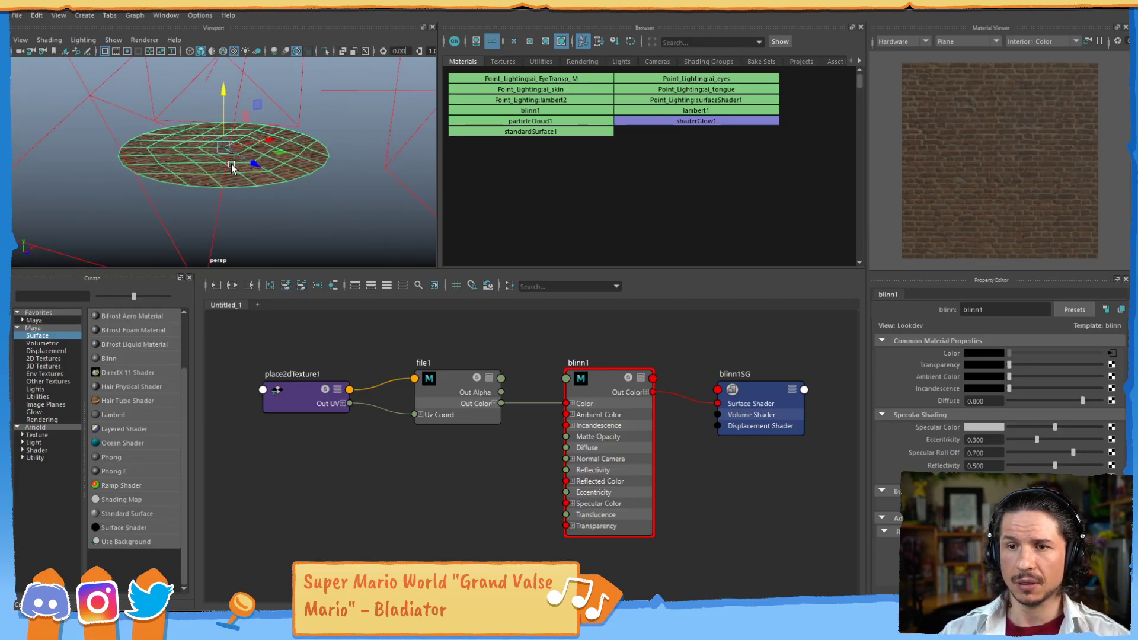
middle_click_drag(231, 166, 193, 184, "alt")
left_click_drag(228, 196, 198, 202, "alt")
Move the brick ground disc down along the vertical axis, undoing the first move and repeating it
left_click_drag(196, 135, 187, 194)
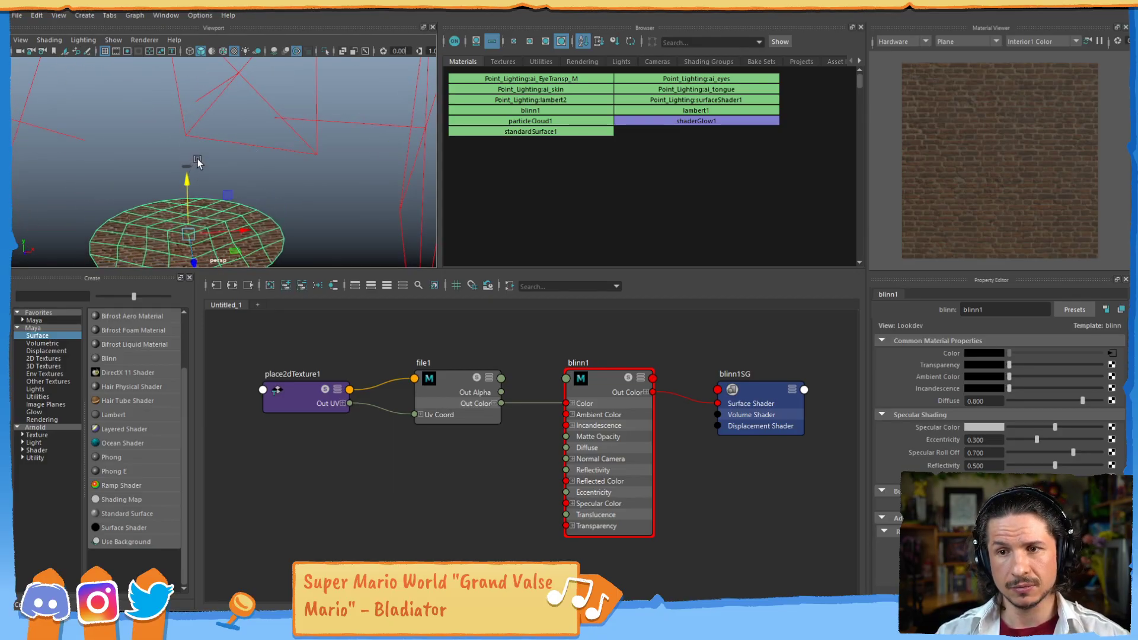
key("ctrl+z")
left_click_drag(185, 113, 187, 202, "shift")
left_click(282, 211)
middle_click_drag(257, 209, 288, 107, "alt")
left_click_drag(289, 107, 259, 180, "alt")
left_click(253, 174)
left_click_drag(232, 141, 228, 202)
left_click(303, 146)
middle_click_drag(274, 151, 261, 216, "alt")
left_click_drag(261, 215, 267, 193, "alt")
scroll(306, 176, "up", 4)
middle_click_drag(297, 180, 306, 125, "alt")
scroll(306, 125, "down", 2)
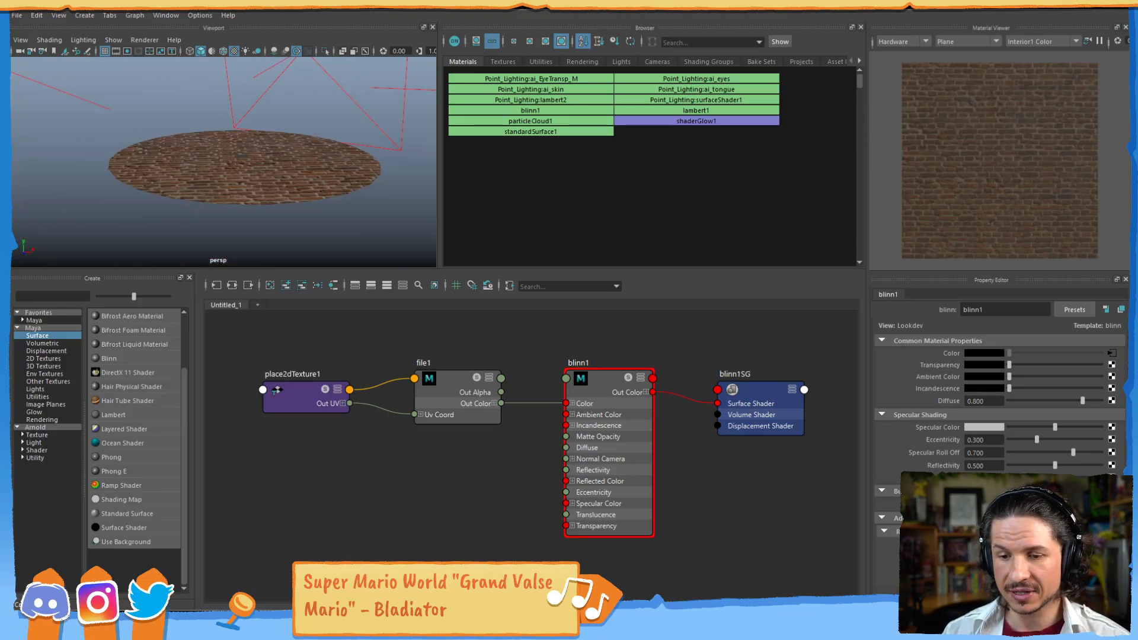
Switch to the browser's Texture Haven page for church_bricks_03 and highlight the texturehaven.com address
left_click(170, 563)
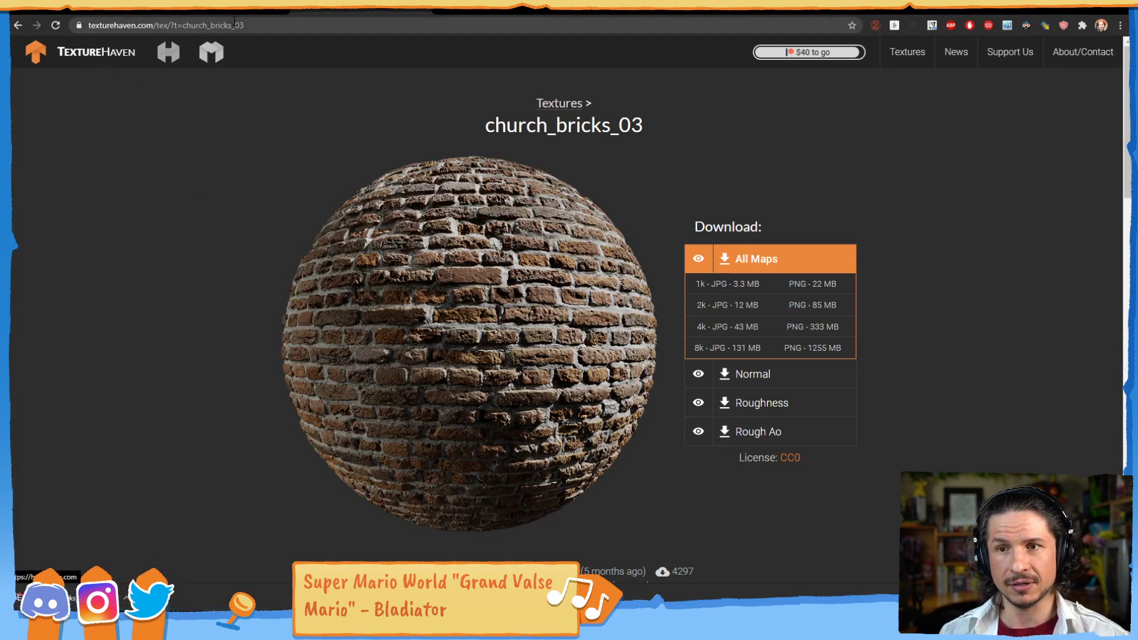
left_click_drag(155, 26, 89, 25)
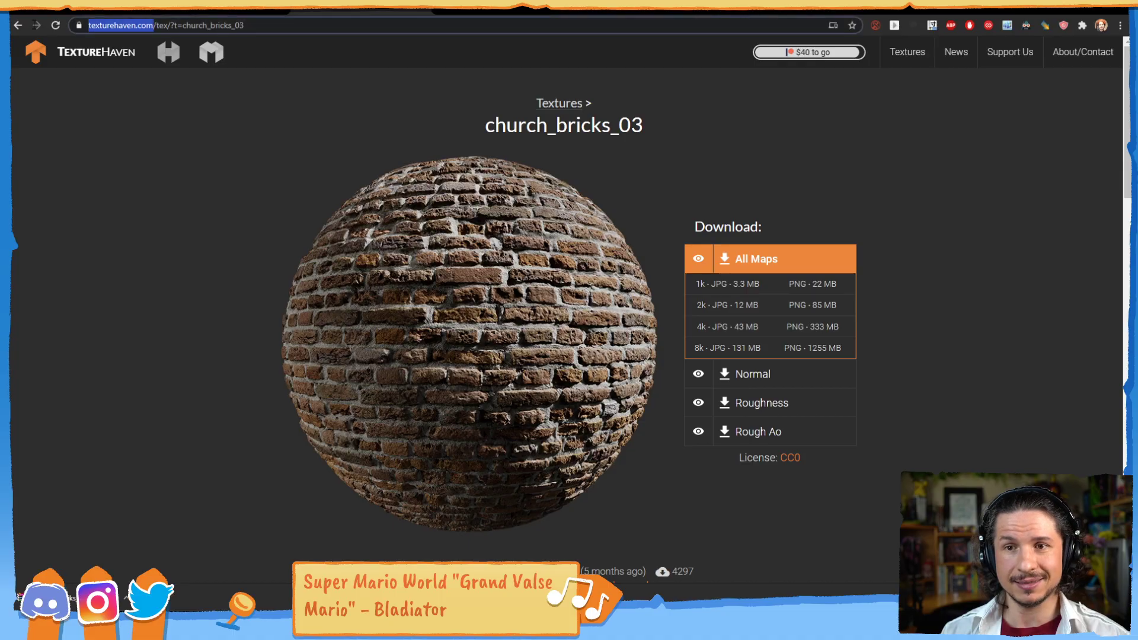
left_click(299, 236)
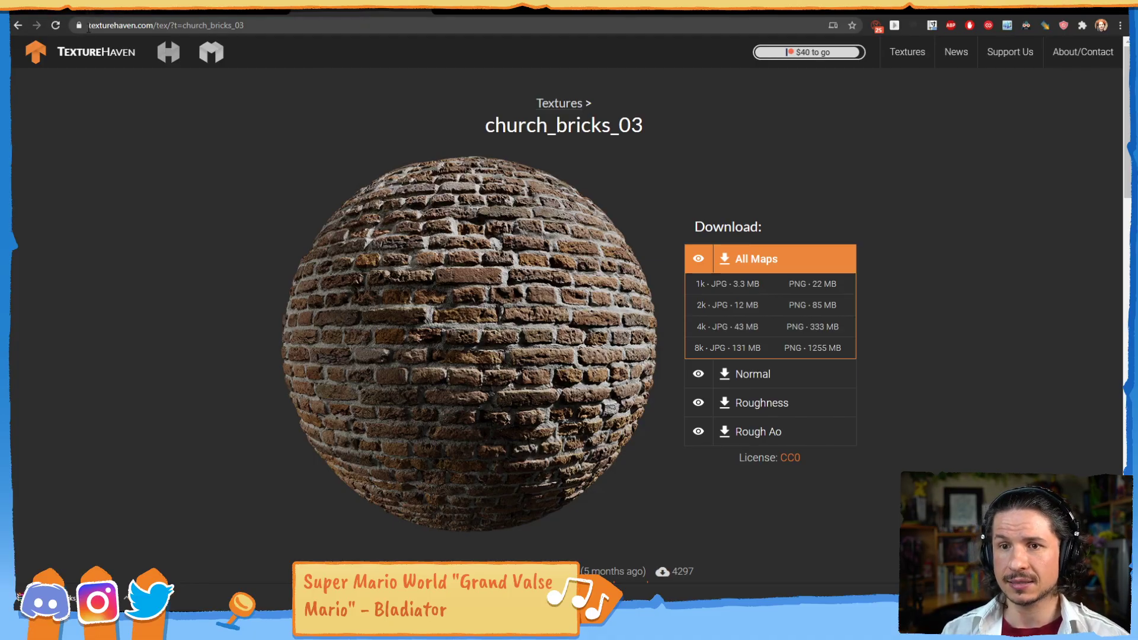
Open the Texture Haven home page and look through its contents
left_click(65, 53)
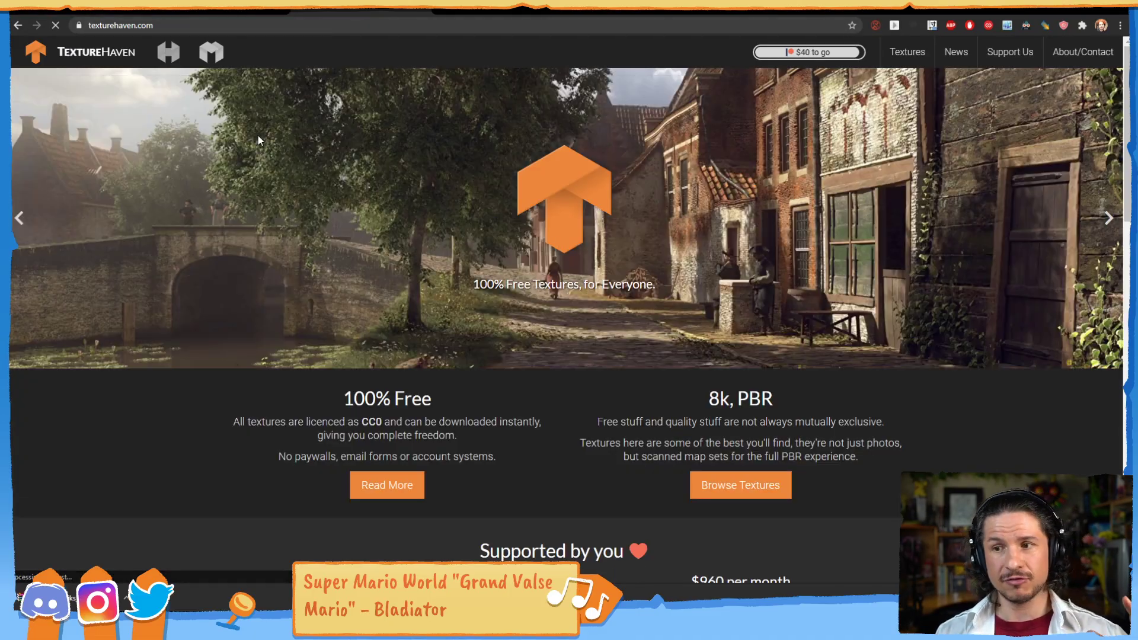
scroll(324, 253, "down", 1)
scroll(325, 251, "down", 15)
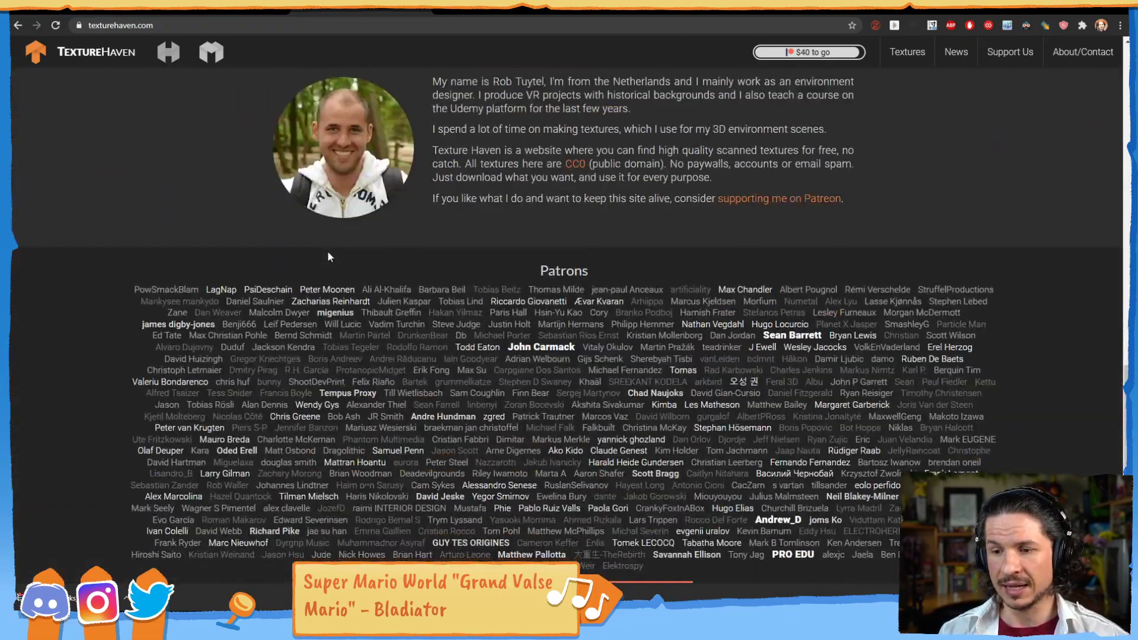
scroll(326, 250, "up", 4)
scroll(324, 251, "up", 12)
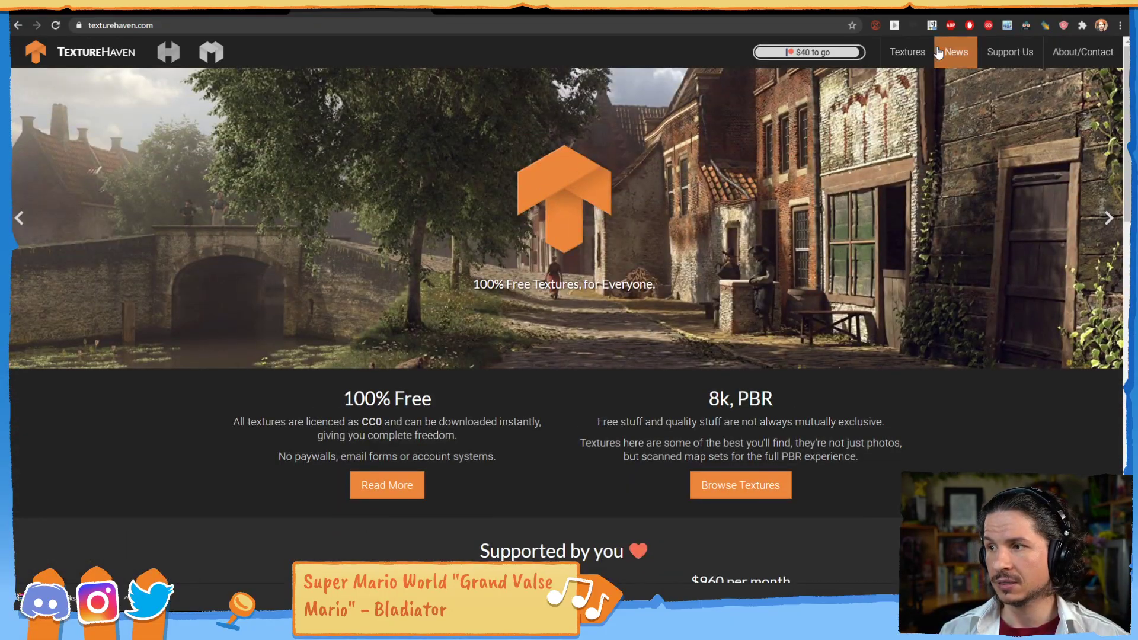
Open Texture Haven's texture catalogue and look through the Floor category
left_click(912, 52)
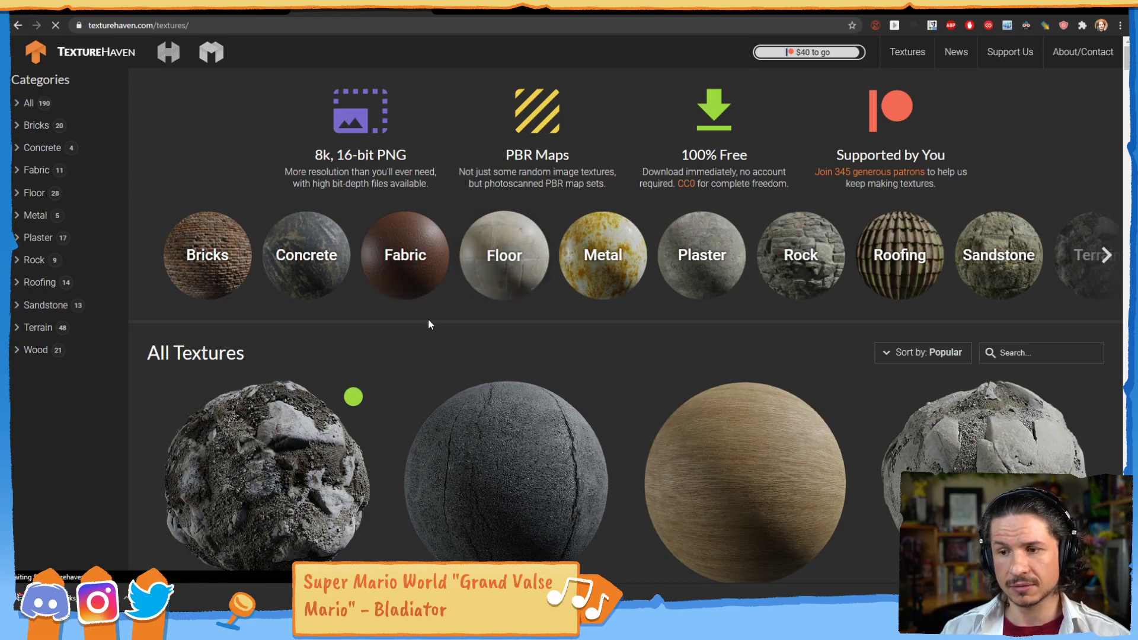
left_click(492, 269)
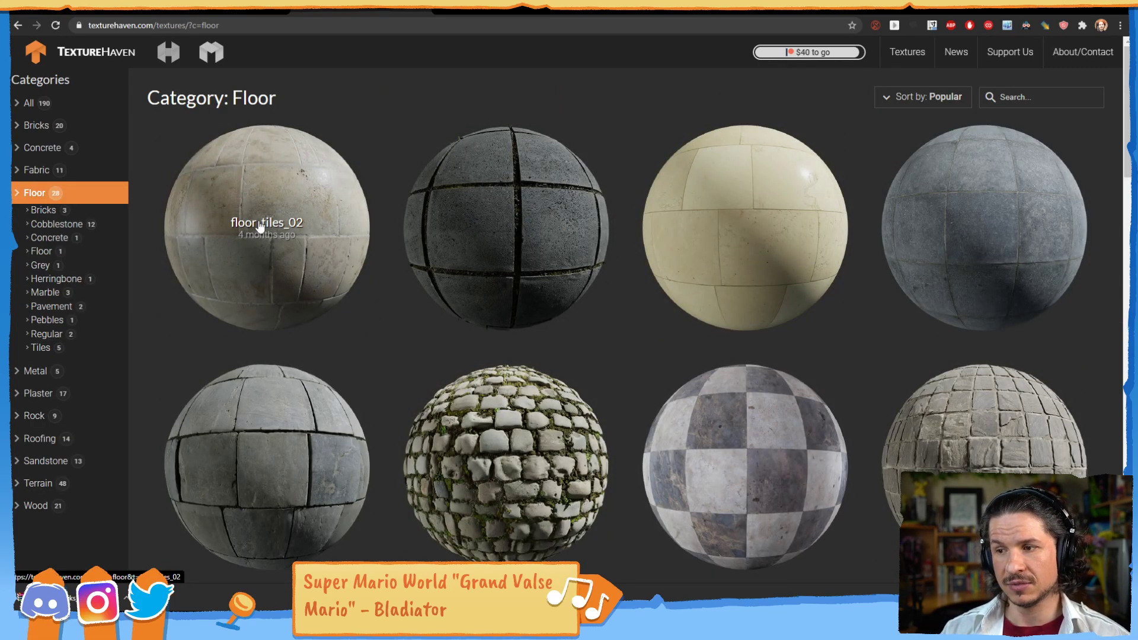
scroll(719, 355, "down", 4)
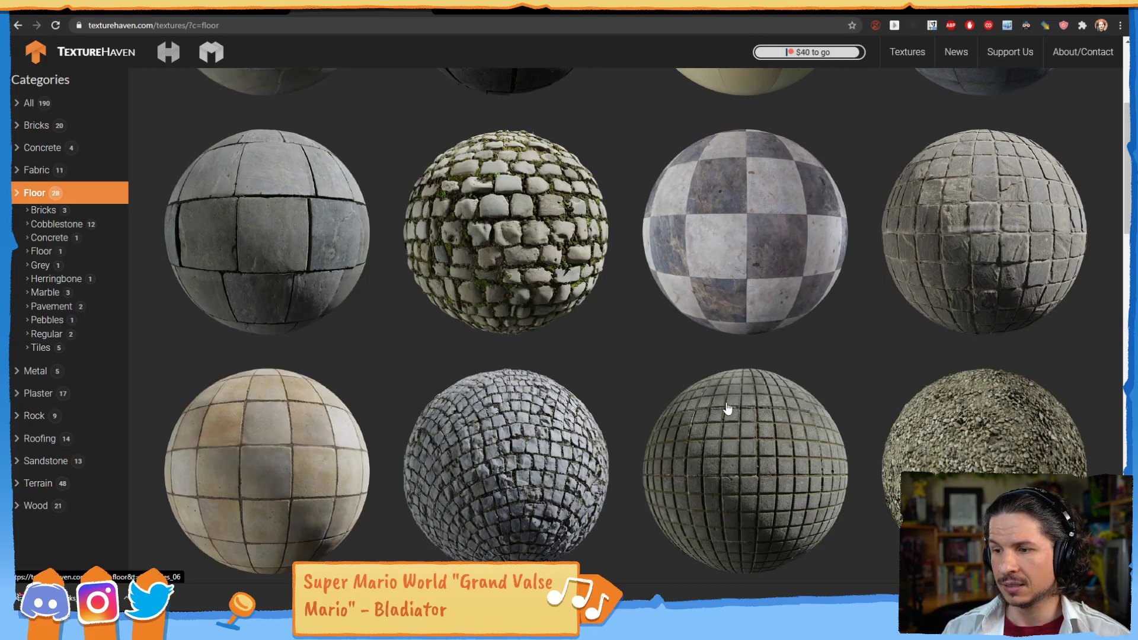
scroll(737, 393, "down", 10)
scroll(955, 324, "down", 2)
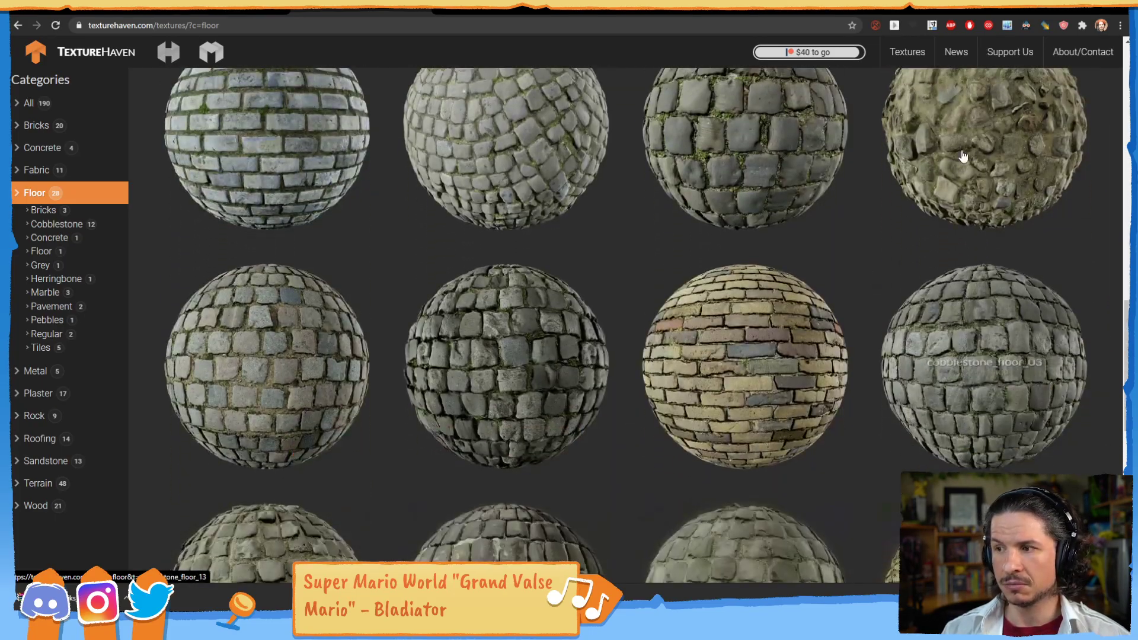
scroll(680, 342, "down", 3)
scroll(679, 345, "up", 18)
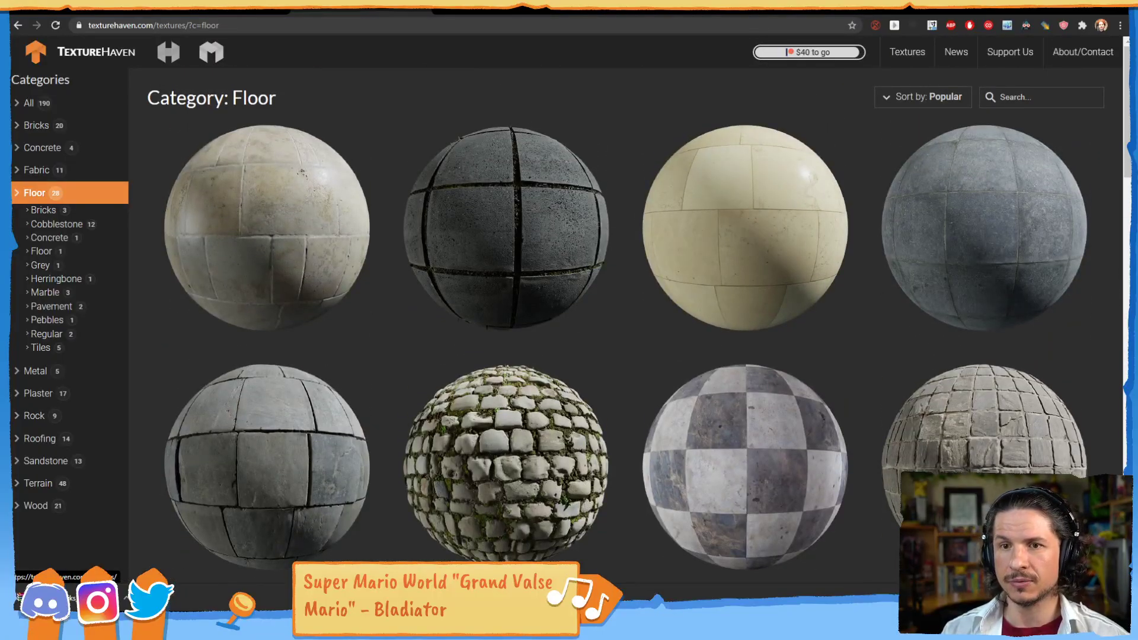
Browse the Fabric category, open denmin_fabric_02 and expand the download sizes for All Maps
left_click(36, 170)
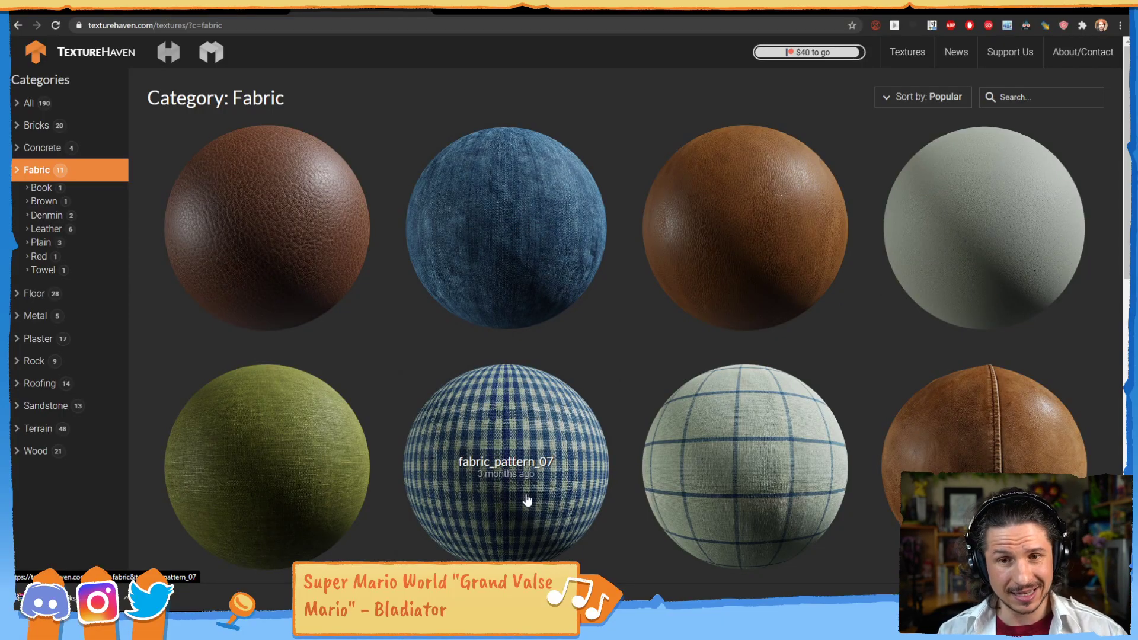
scroll(528, 501, "down", 7)
scroll(596, 237, "up", 4)
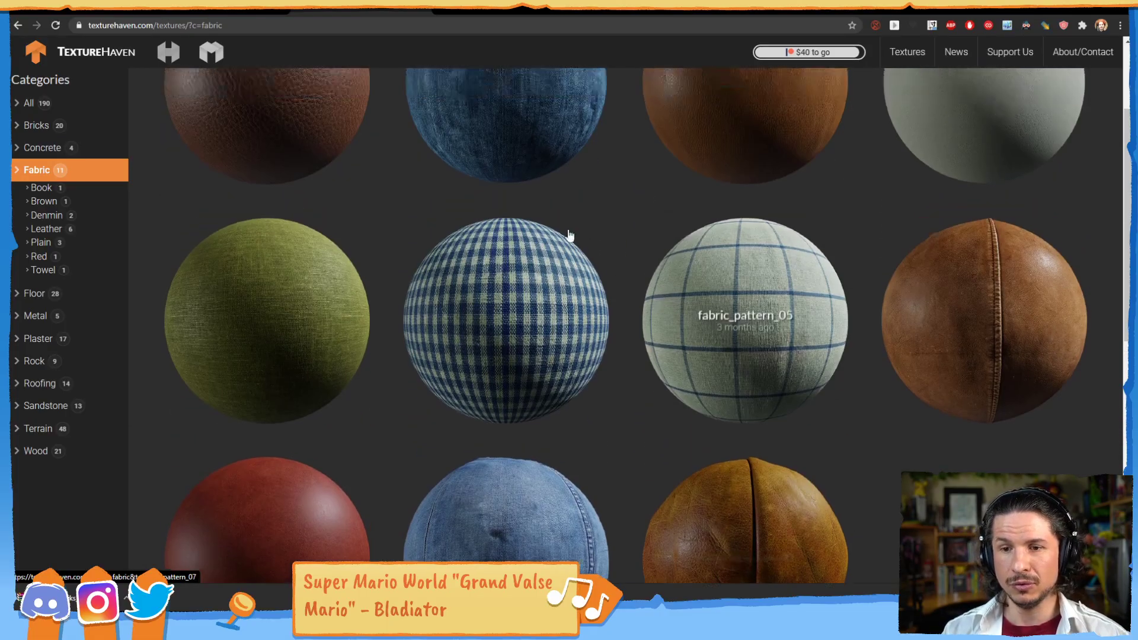
scroll(596, 237, "up", 3)
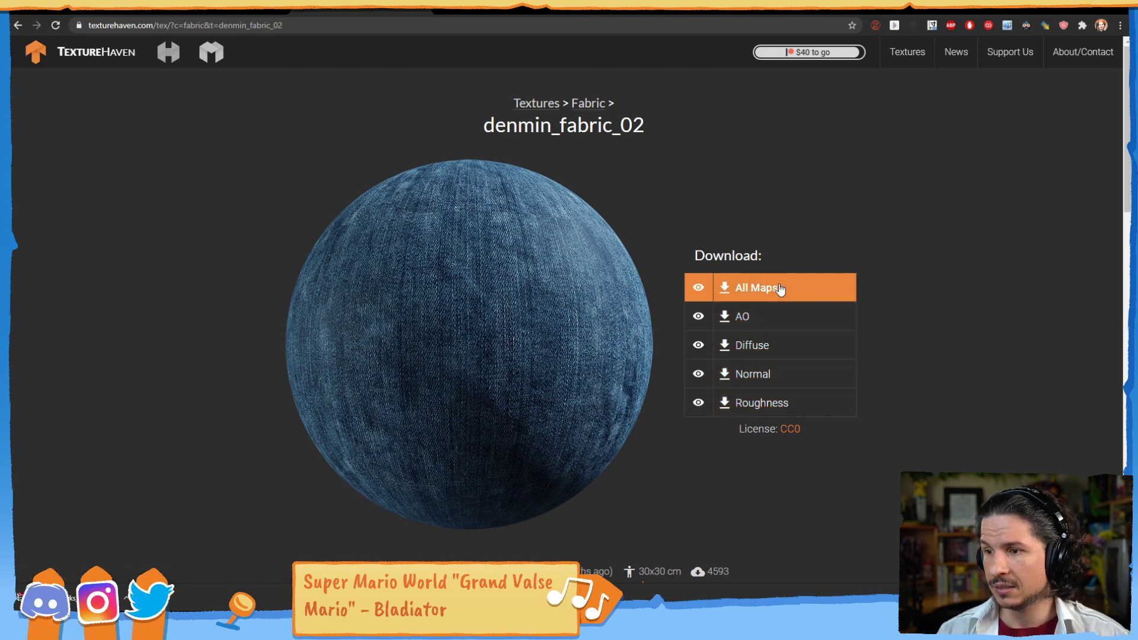
left_click(778, 288)
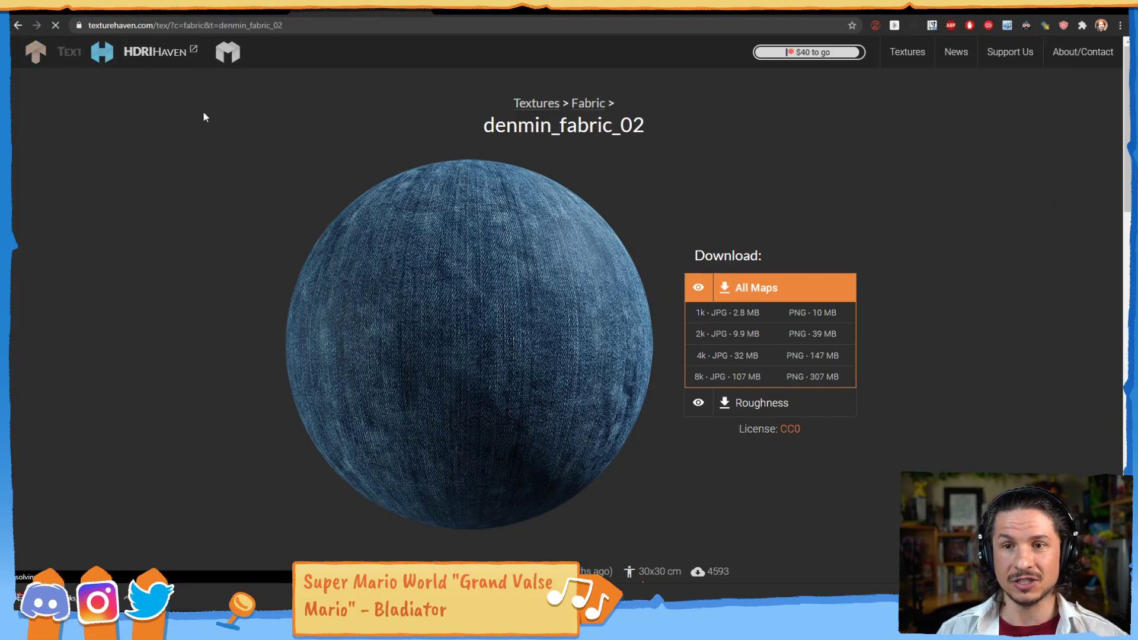
Open the sister site HDRI Haven and look through its home page
left_click(177, 61)
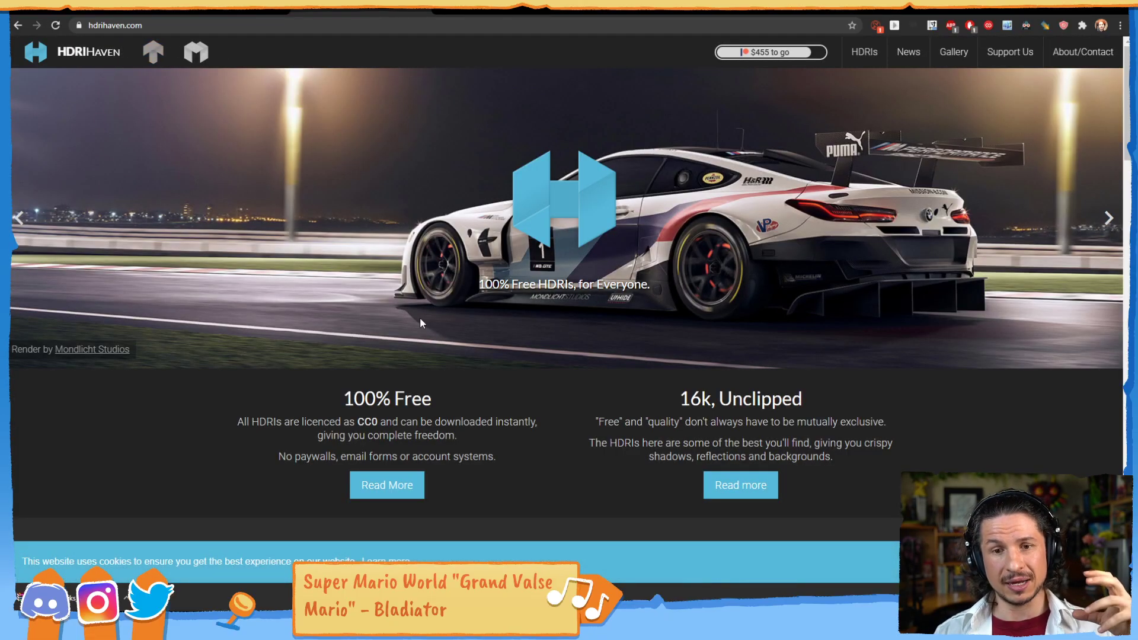
scroll(378, 396, "down", 10)
scroll(374, 395, "up", 10)
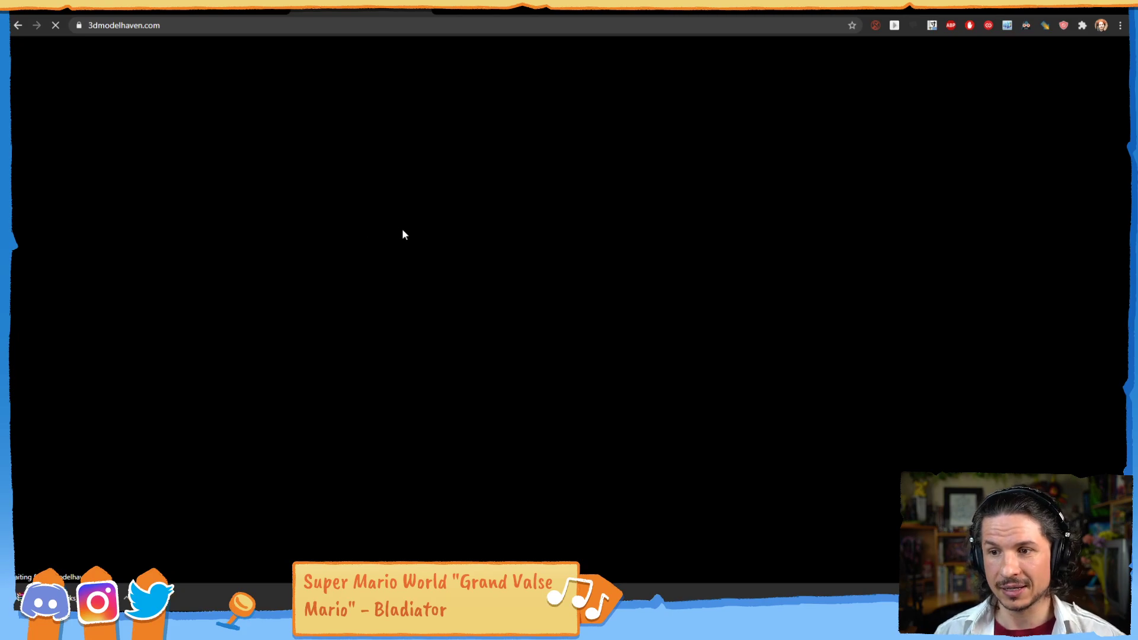
Look over the 3D Model Haven home page and browse its full catalogue of models
scroll(325, 311, "down", 5)
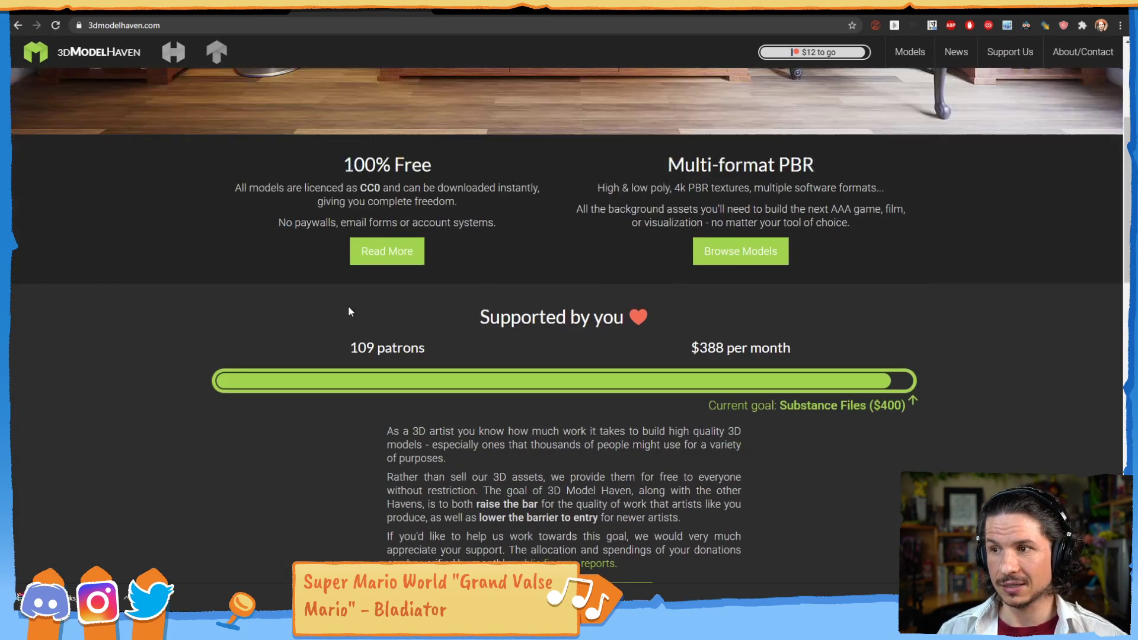
scroll(347, 304, "up", 5)
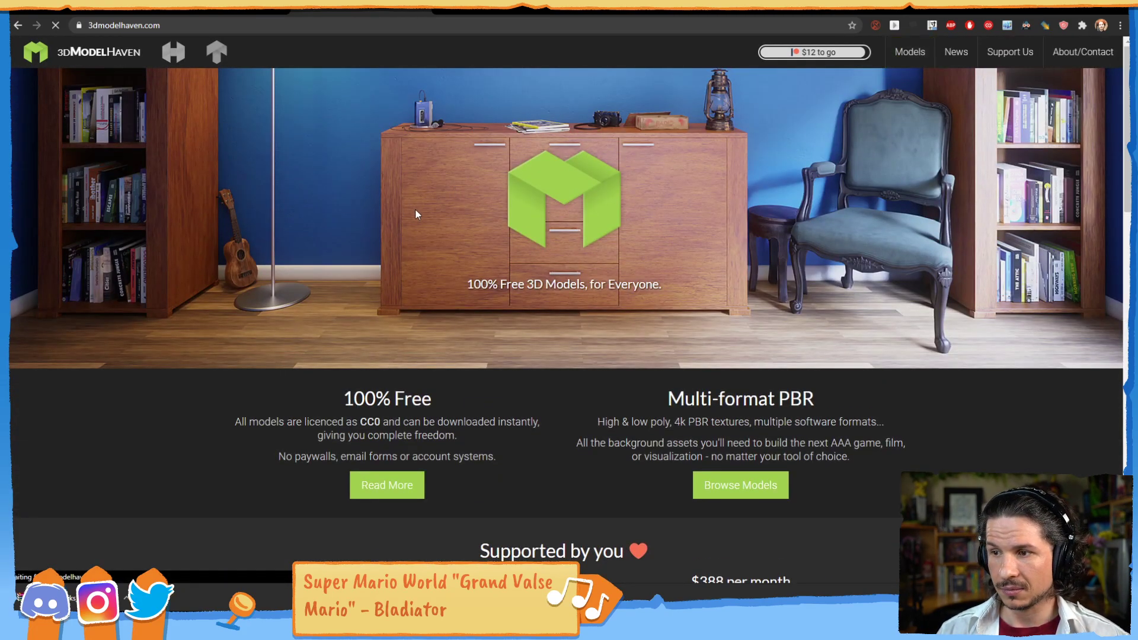
scroll(750, 308, "down", 2)
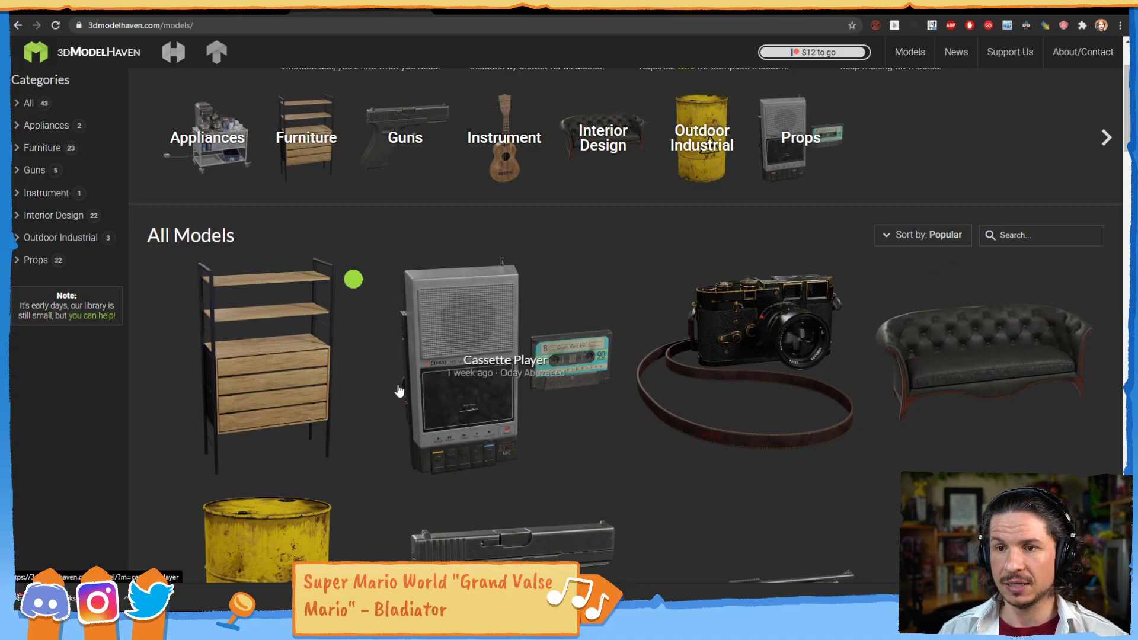
scroll(320, 261, "up", 2)
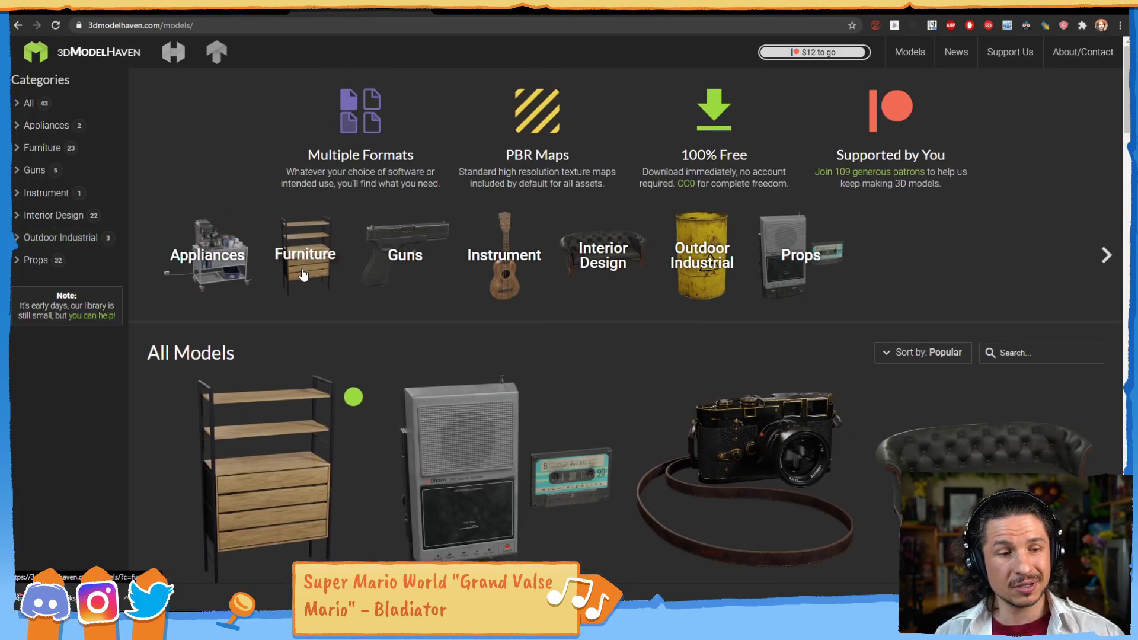
scroll(373, 308, "down", 10)
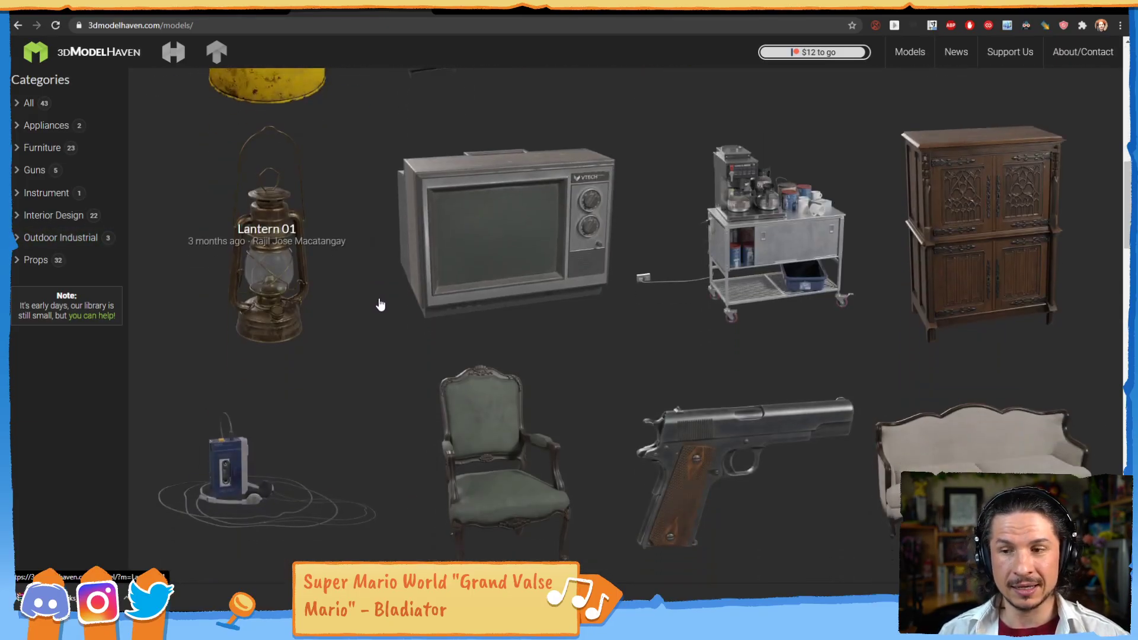
scroll(380, 305, "down", 9)
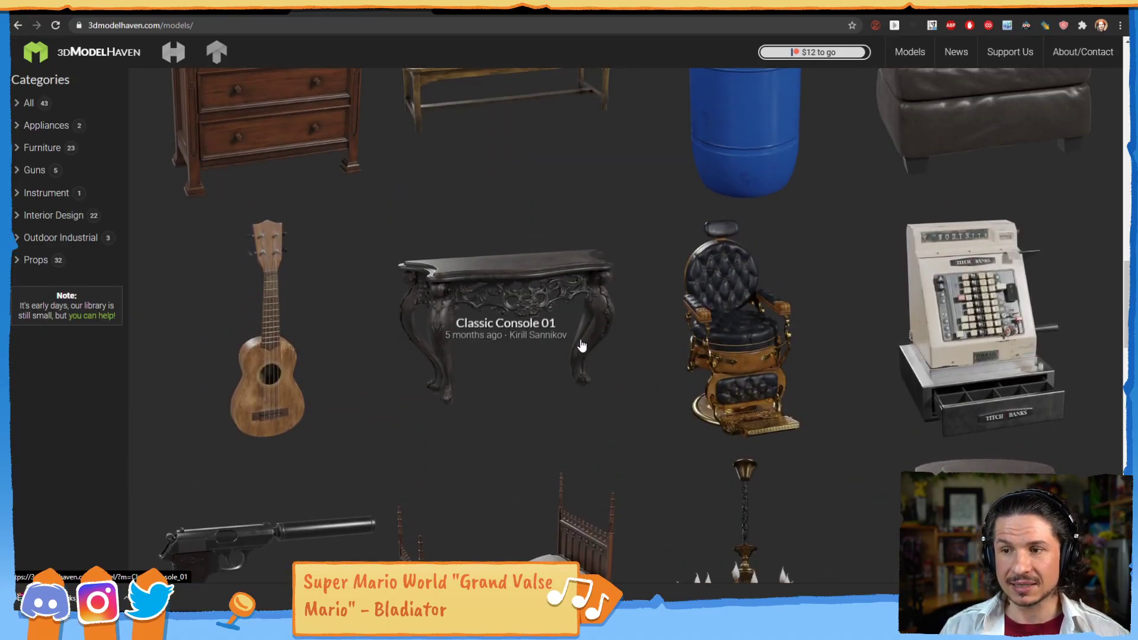
scroll(689, 256, "up", 6)
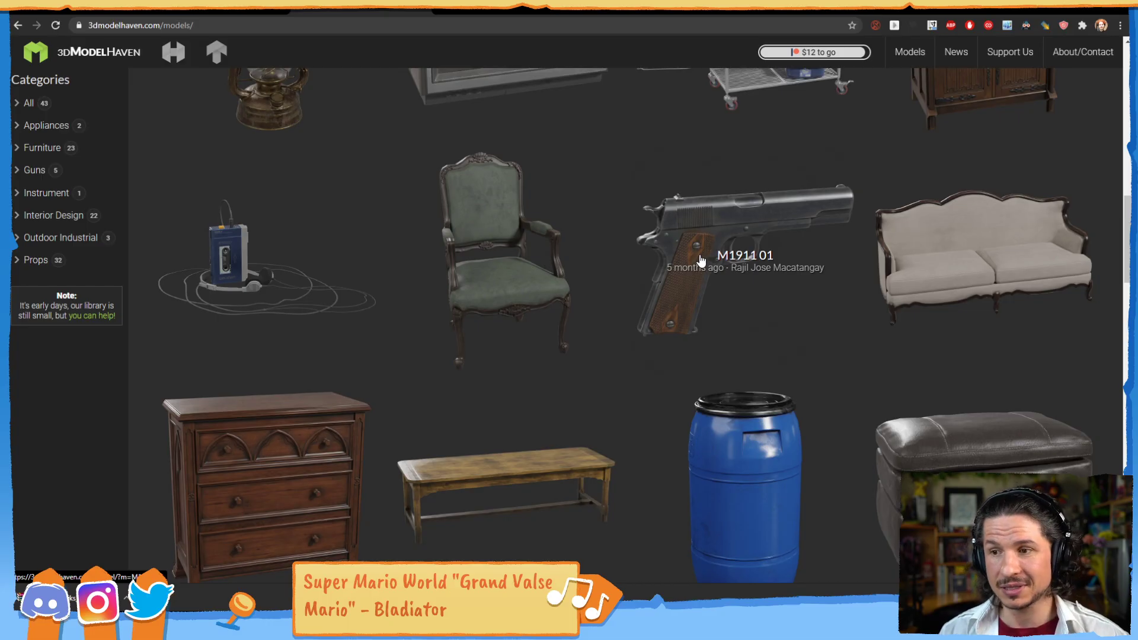
scroll(442, 303, "down", 10)
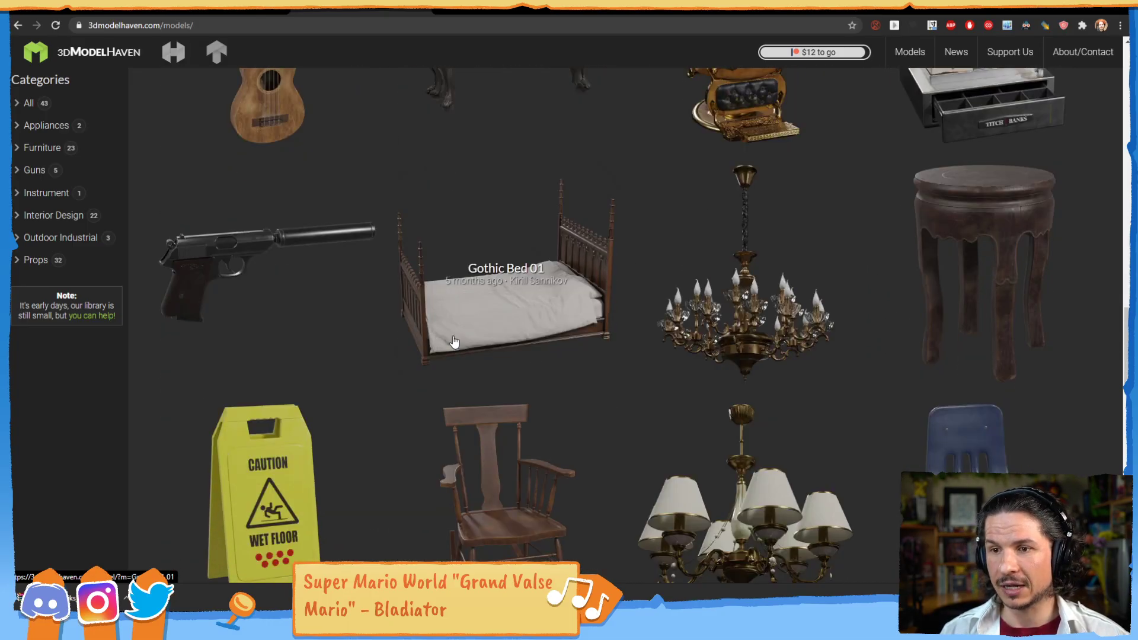
scroll(254, 336, "up", 4)
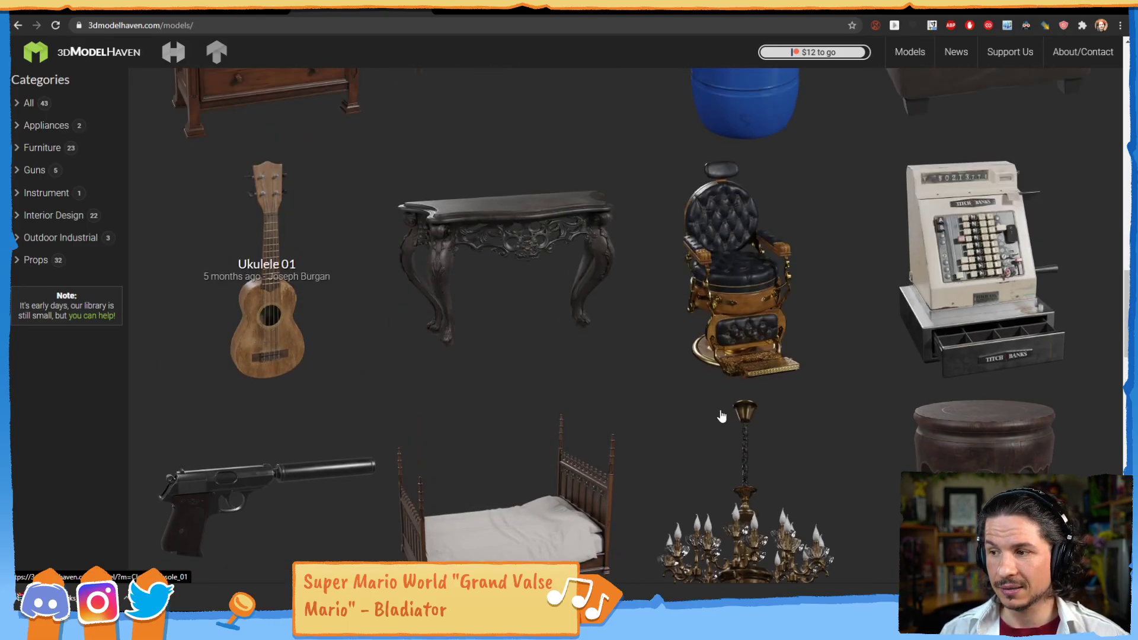
scroll(518, 398, "down", 10)
scroll(455, 379, "down", 9)
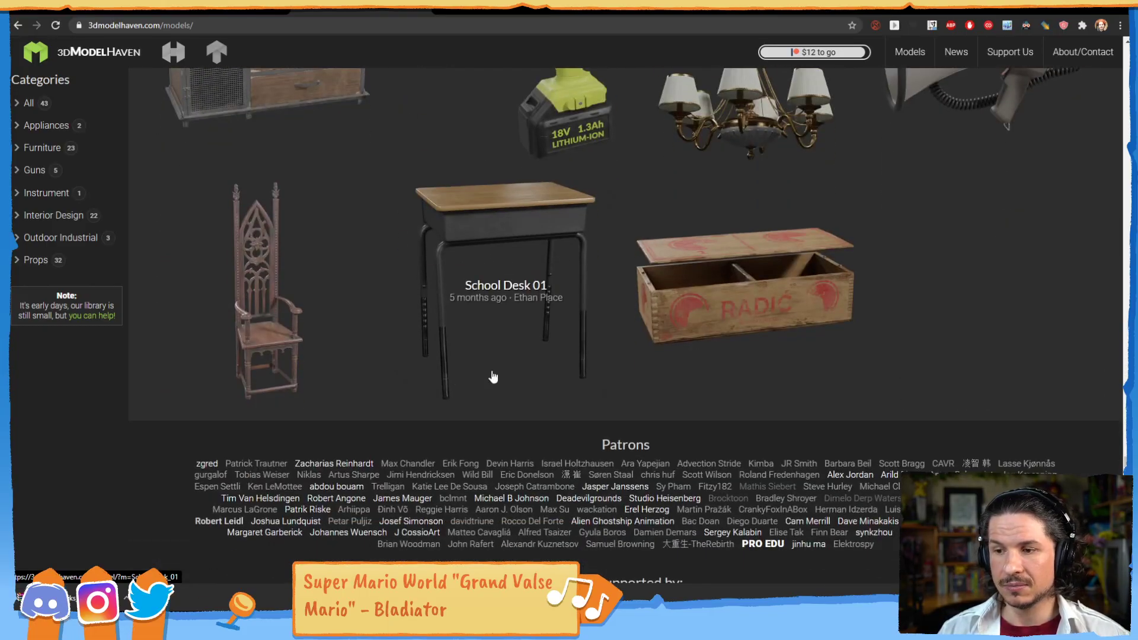
scroll(607, 332, "up", 7)
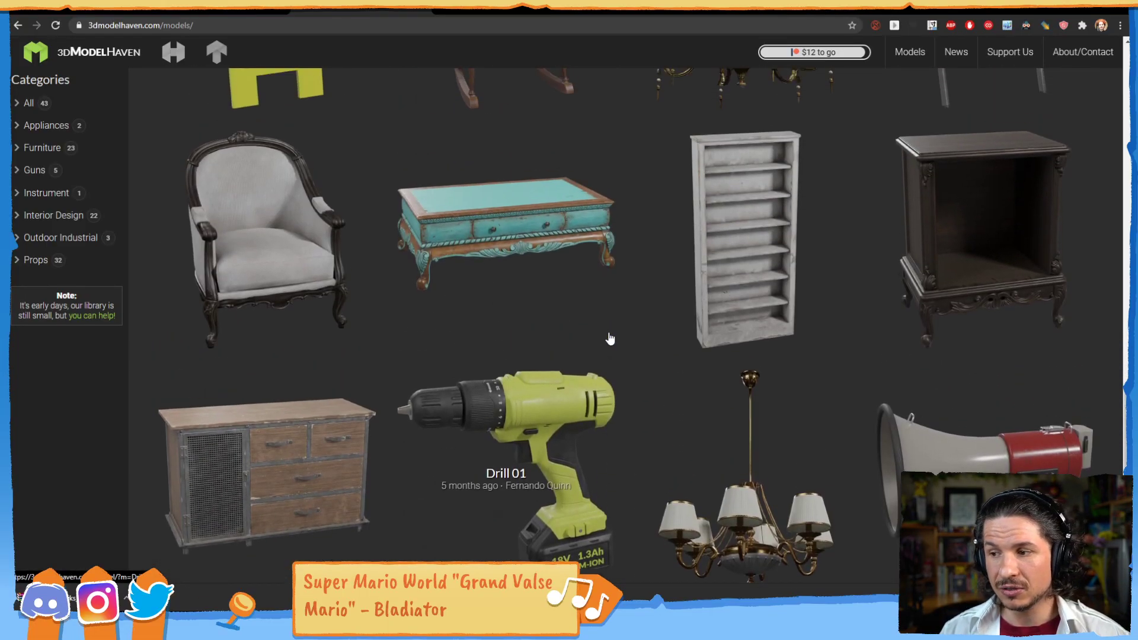
scroll(948, 439, "down", 3)
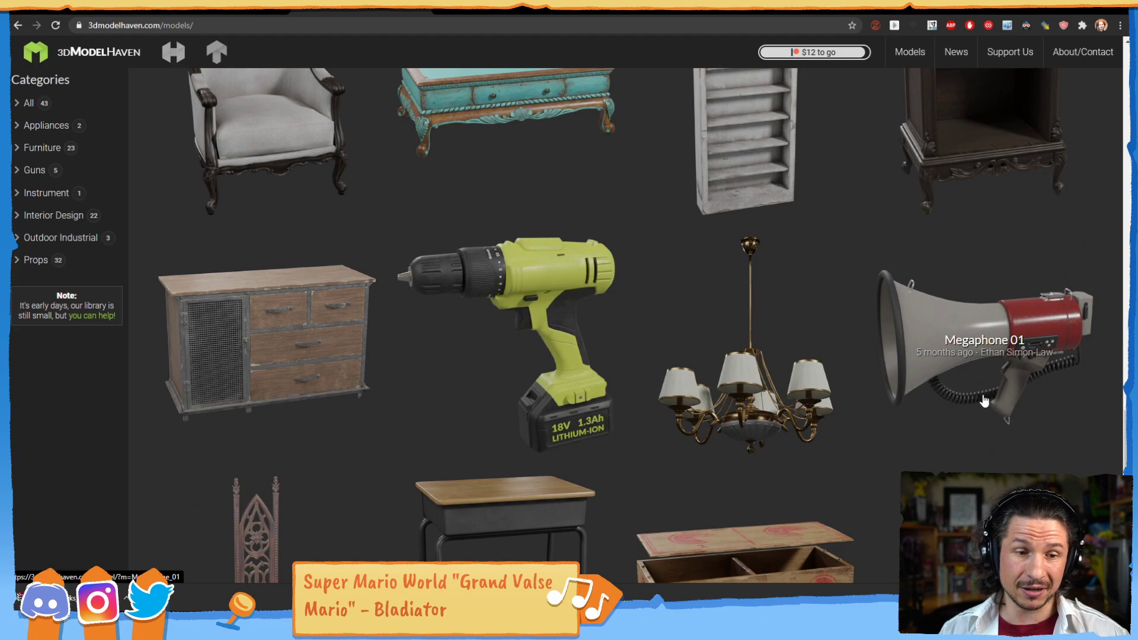
scroll(984, 401, "up", 10)
Return to the Texture Haven home page and review the section on supporting the site through Patreon
left_click(219, 10)
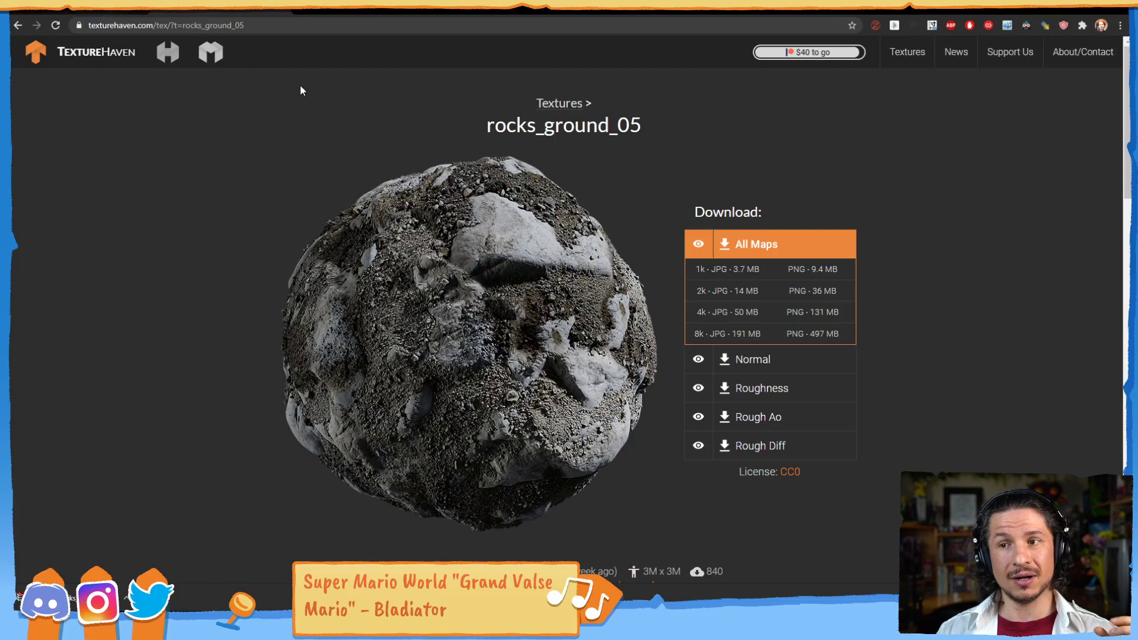
left_click(42, 54)
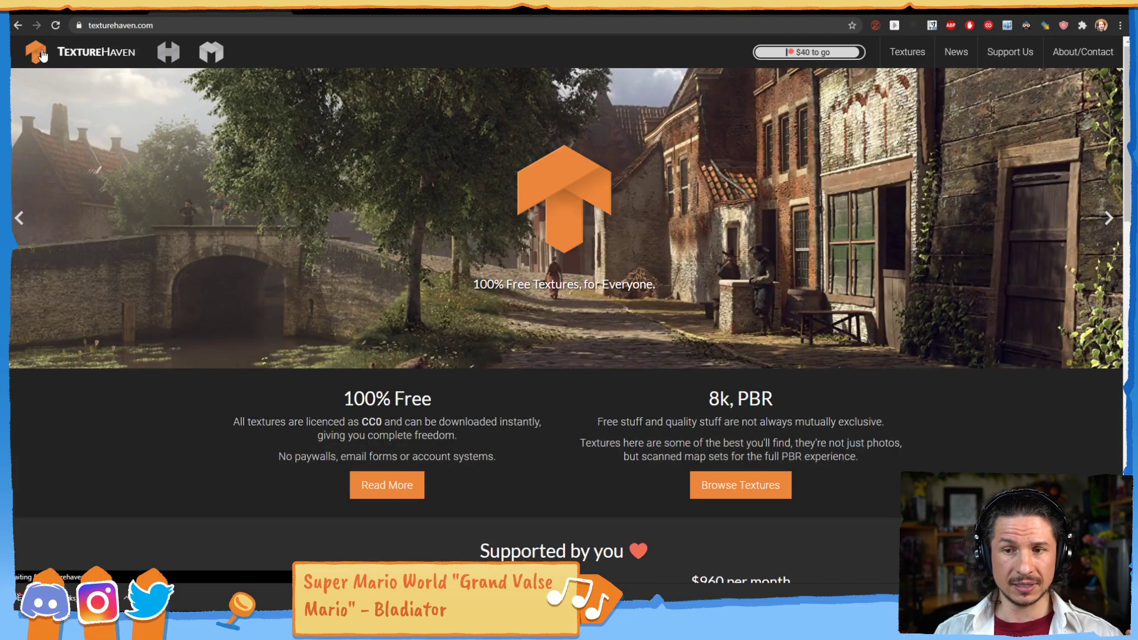
scroll(391, 332, "down", 3)
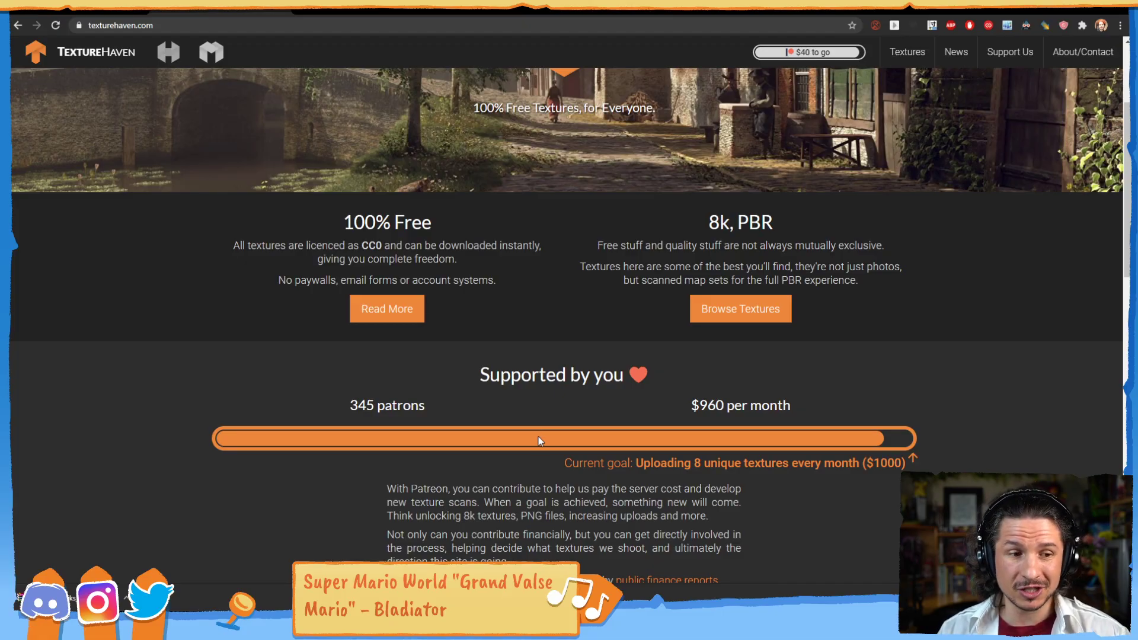
scroll(556, 441, "down", 1)
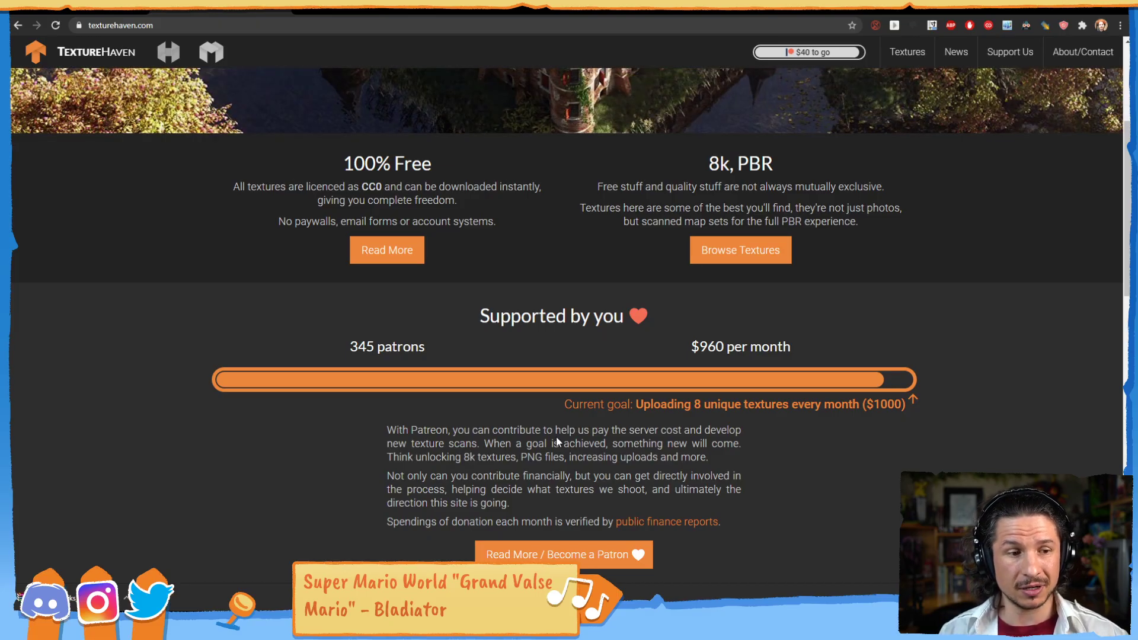
scroll(556, 440, "up", 4)
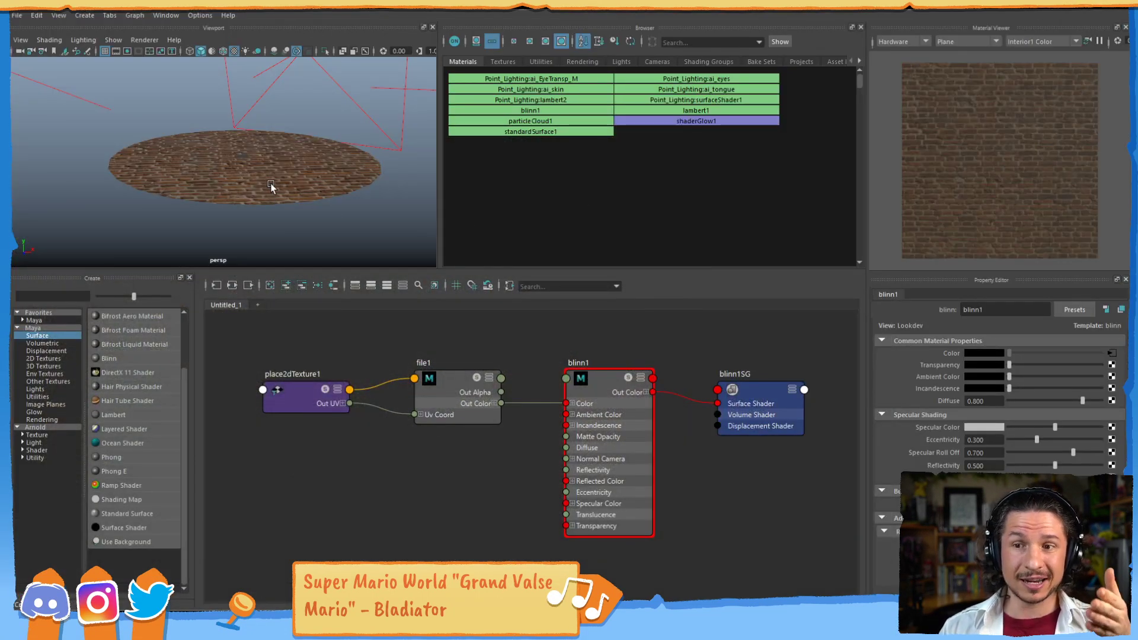
Switch to Maya and examine the brick ground disc closer and from a higher angle
mouse_move(299, 176)
left_mouse_down("alt")
mouse_move(296, 220)
mouse_move(284, 191)
mouse_move(299, 190)
left_mouse_up("alt")
right_click_drag(286, 195, 338, 190, "alt")
middle_click_drag(317, 213, 315, 200, "alt")
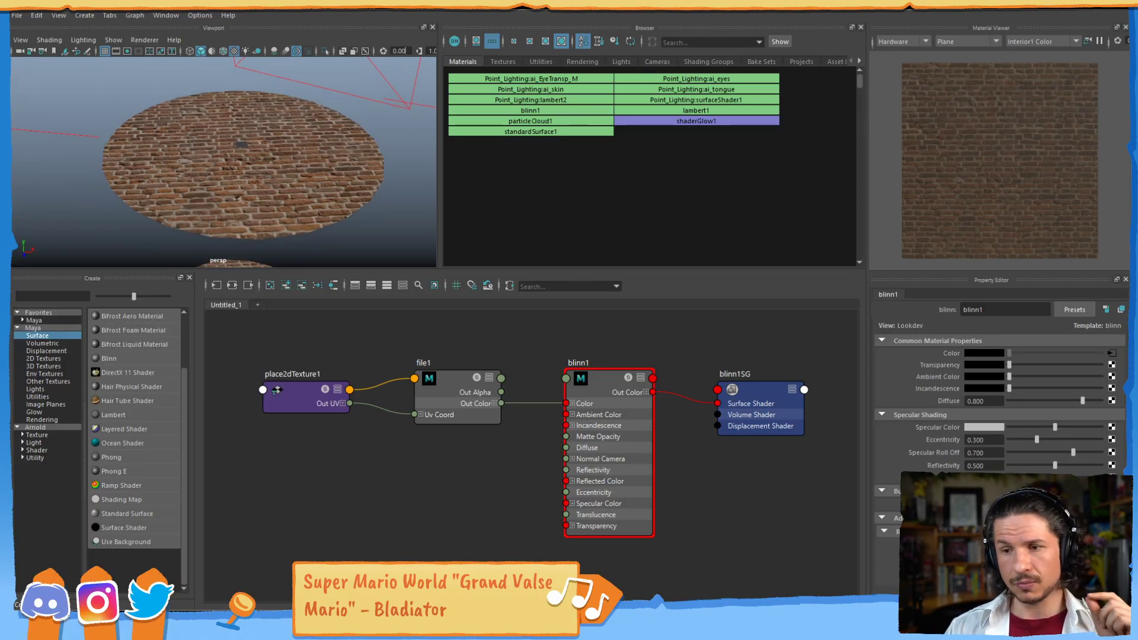
Bring the church_bricks_03_4k_png folder window over Maya and resize the thumbnails so all the texture maps can be compared
left_click_drag(551, 7, 534, 101)
scroll(577, 281, "up", 5, "ctrl")
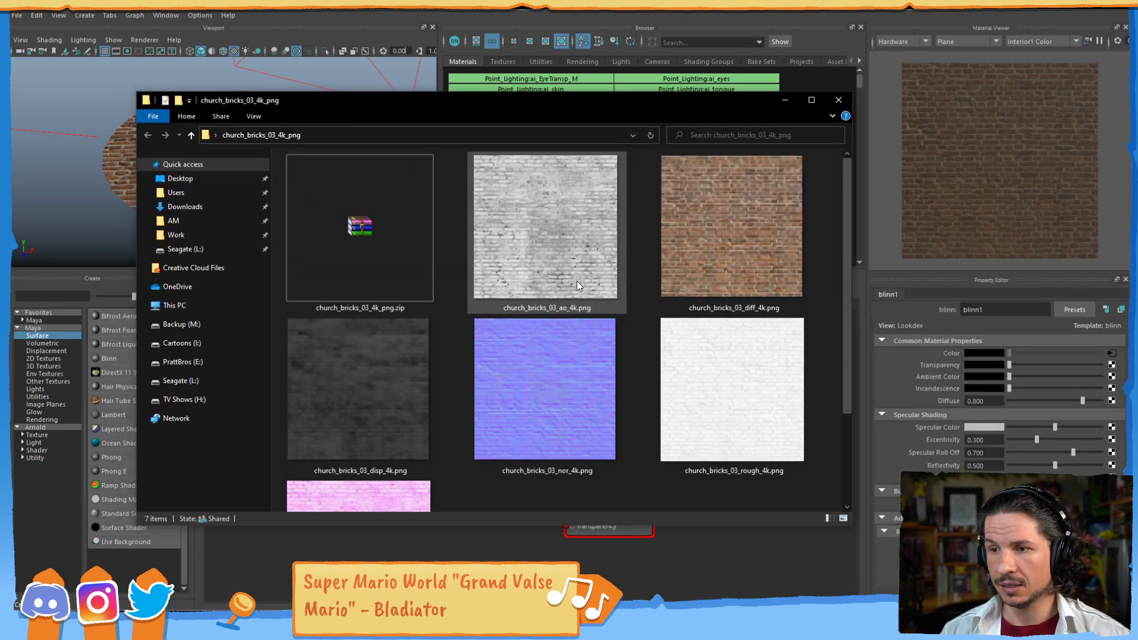
scroll(577, 281, "down", 1, "ctrl")
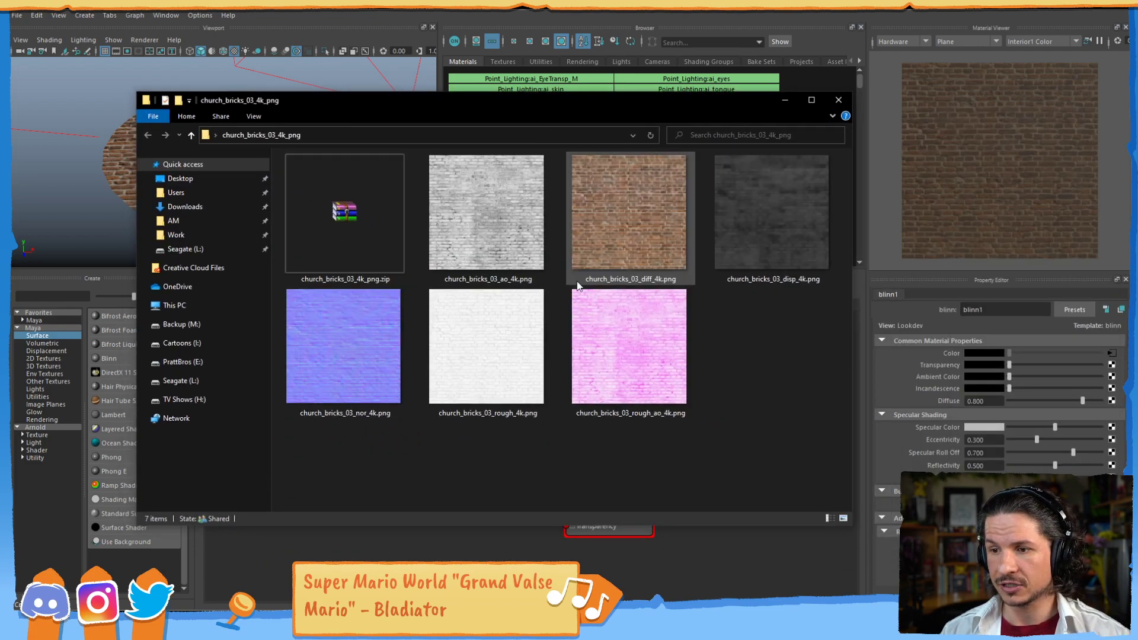
Go through the diffuse, displacement, normal, roughness and rough_ao brick maps, finishing with church_bricks_03_diff_4k.png selected
left_click(648, 256)
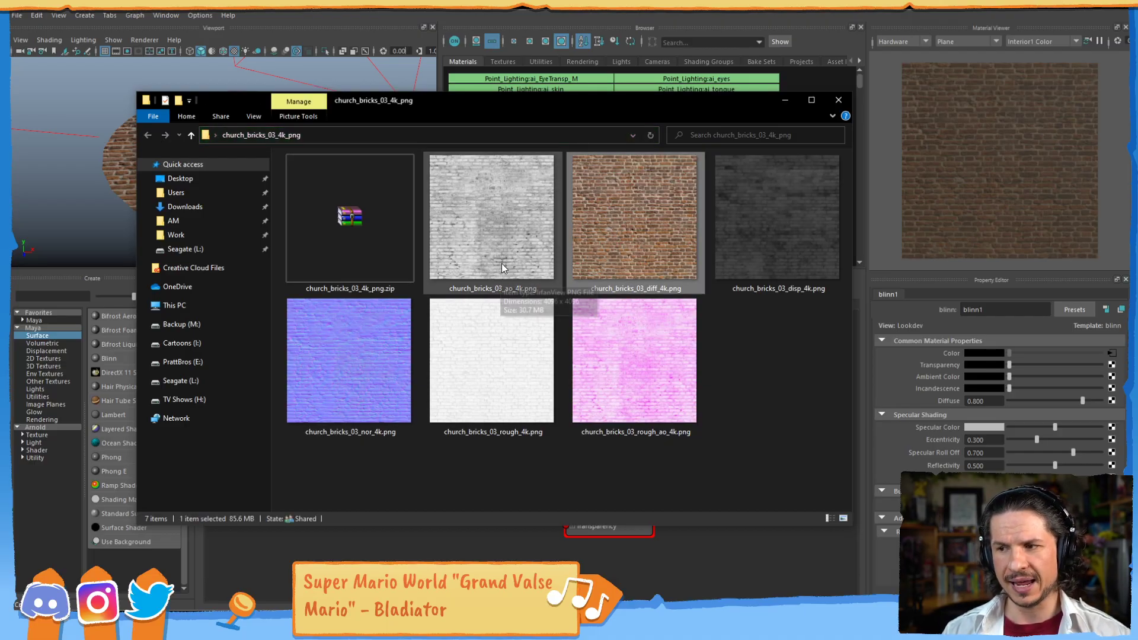
left_click(773, 255)
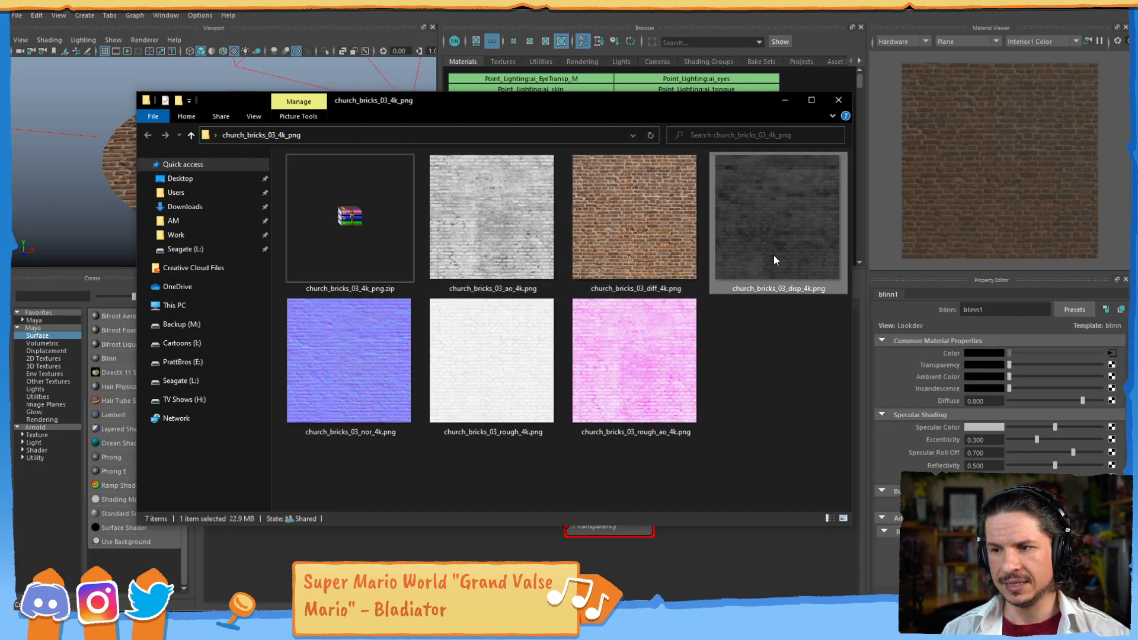
left_click(322, 379)
left_click(518, 398)
left_click(658, 411)
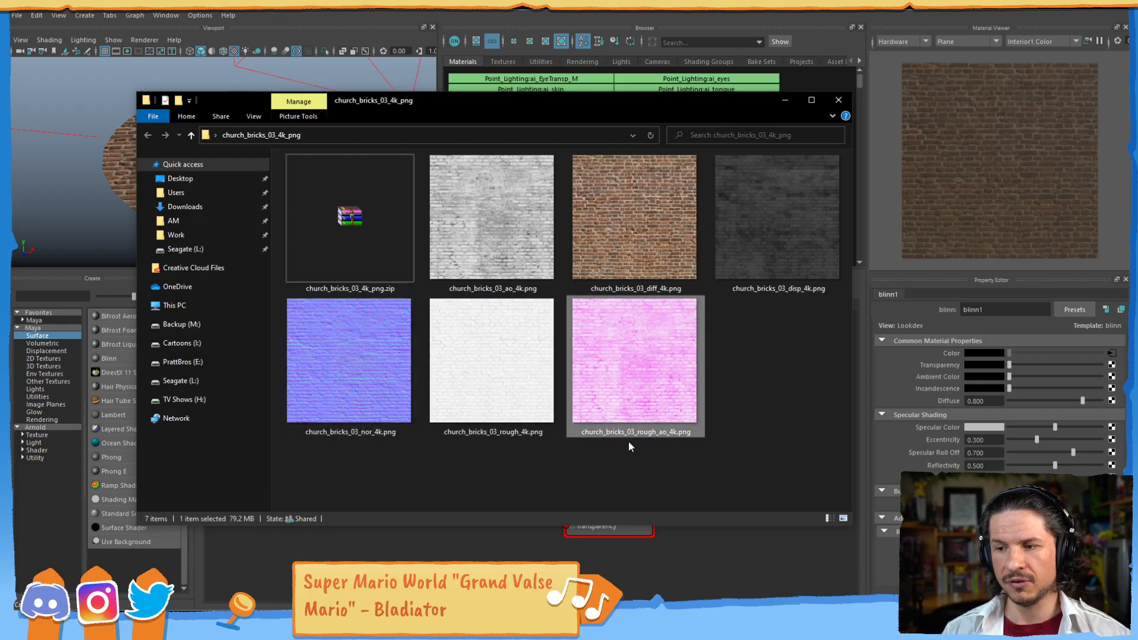
left_click(616, 235)
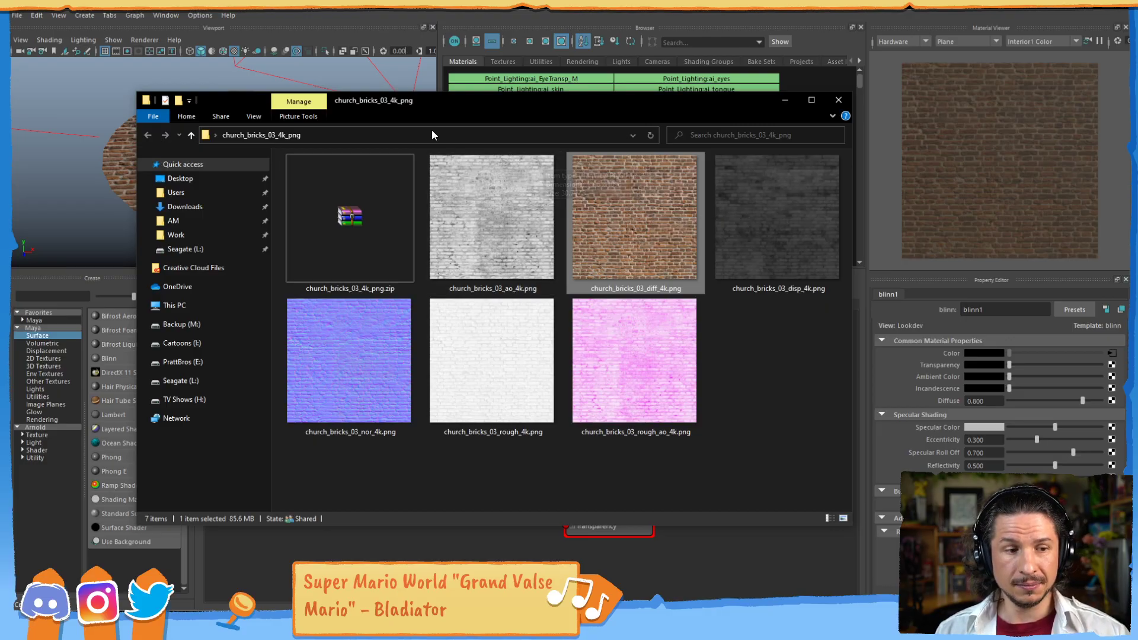
Switch back to Maya and create an Arnold aiStandardSurface material in the Hypershade graph
left_click(407, 51)
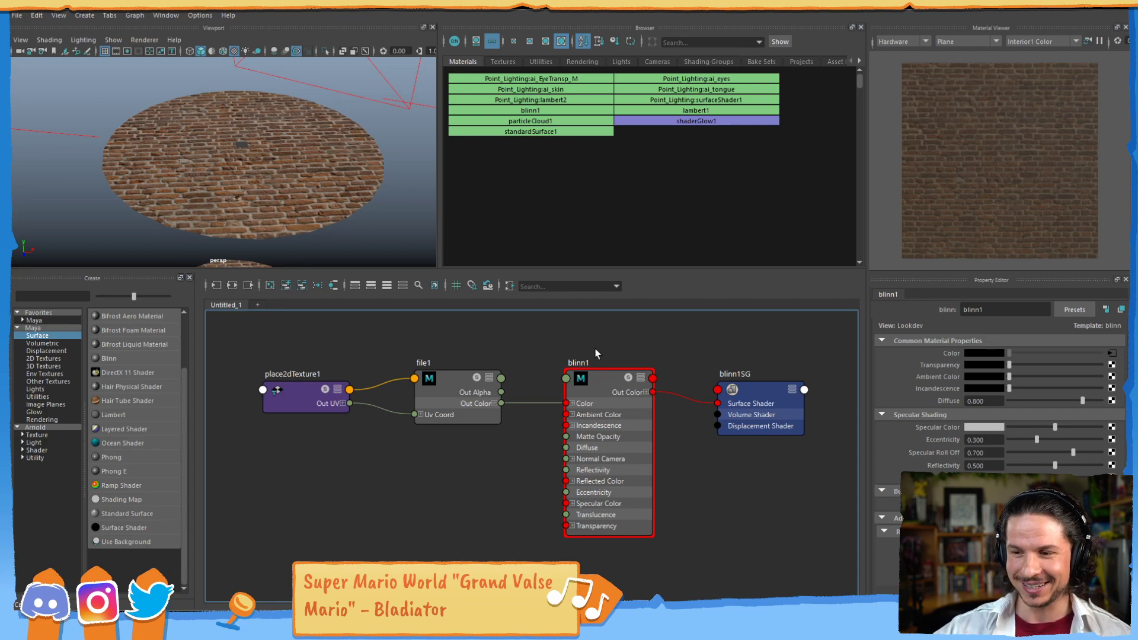
right_click_drag(583, 415, 491, 394, "alt")
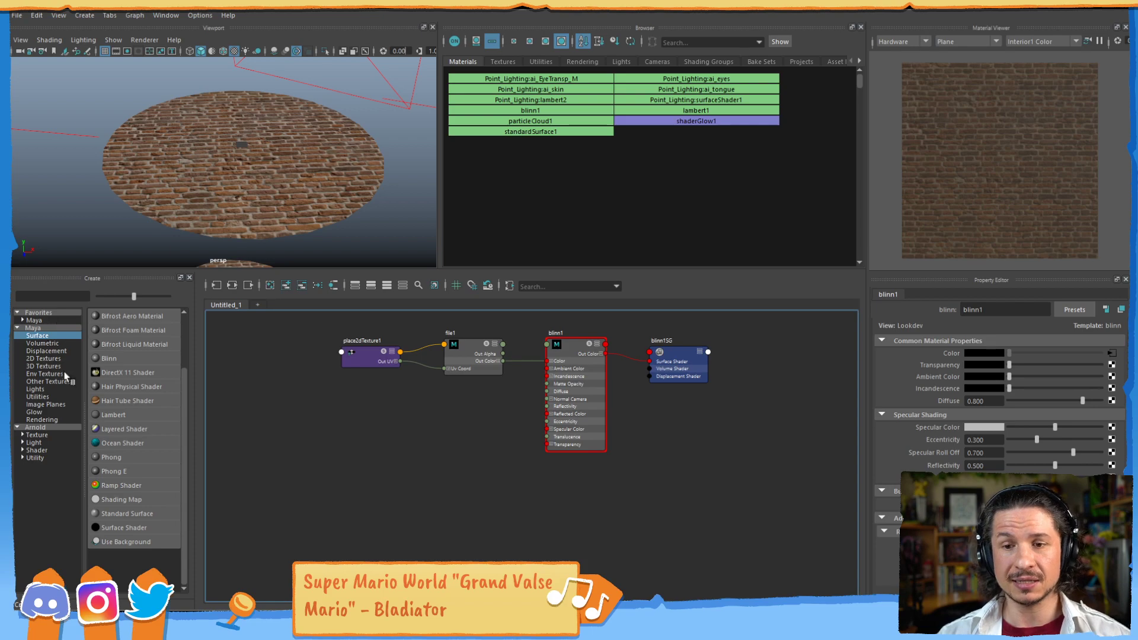
left_click(22, 437)
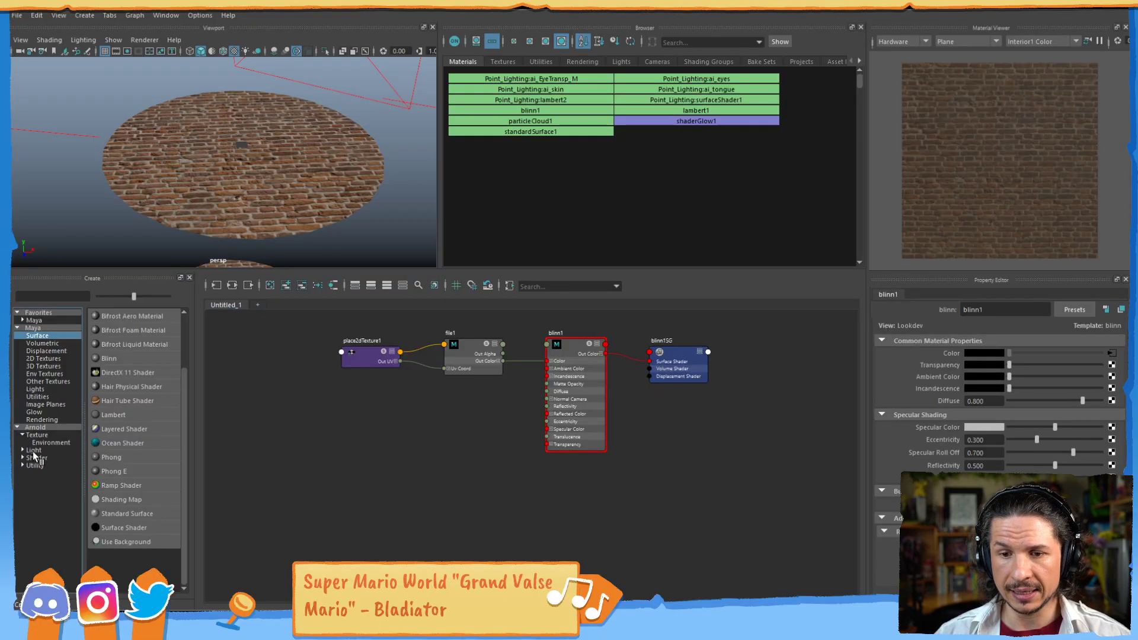
left_click(36, 427)
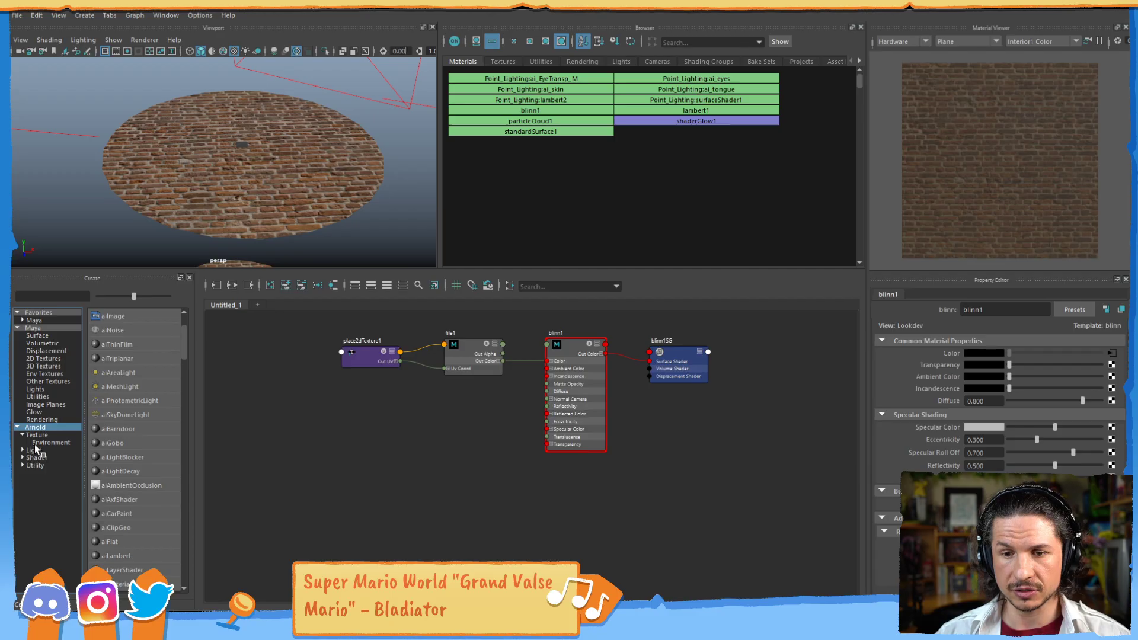
left_click(43, 458)
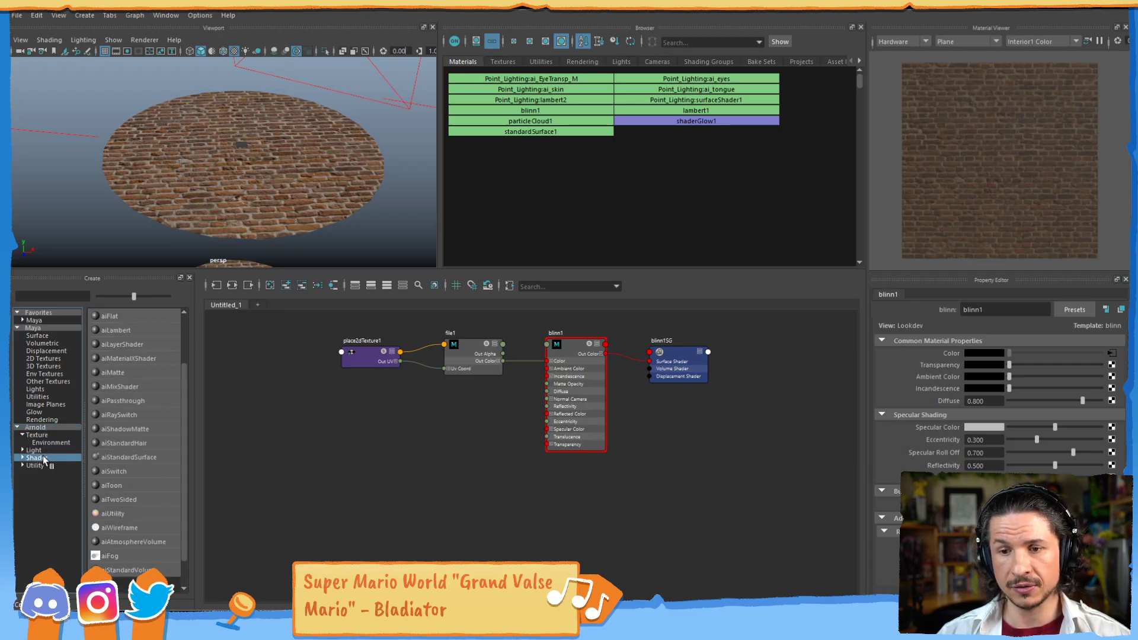
left_click(134, 457)
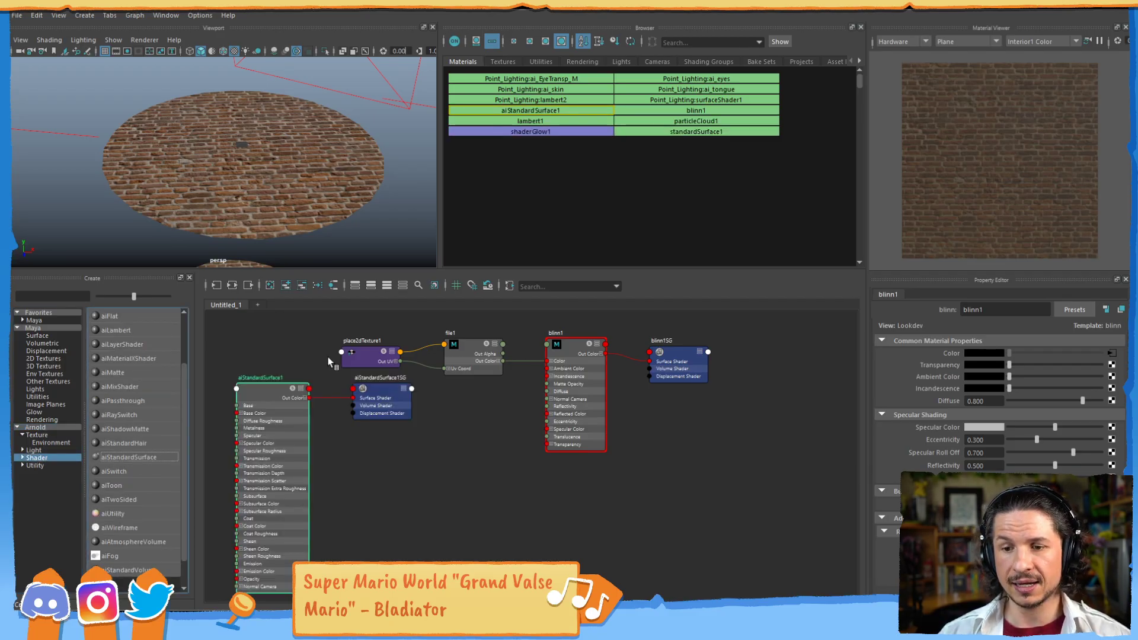
Arrange the aiStandardSurface1 node and its shading group below the blinn1 network in the graph
left_click_drag(409, 400, 674, 478)
left_click_drag(290, 403, 520, 479)
left_click_drag(642, 468, 647, 483)
scroll(671, 439, "down", 4)
middle_click_drag(518, 422, 492, 356, "alt")
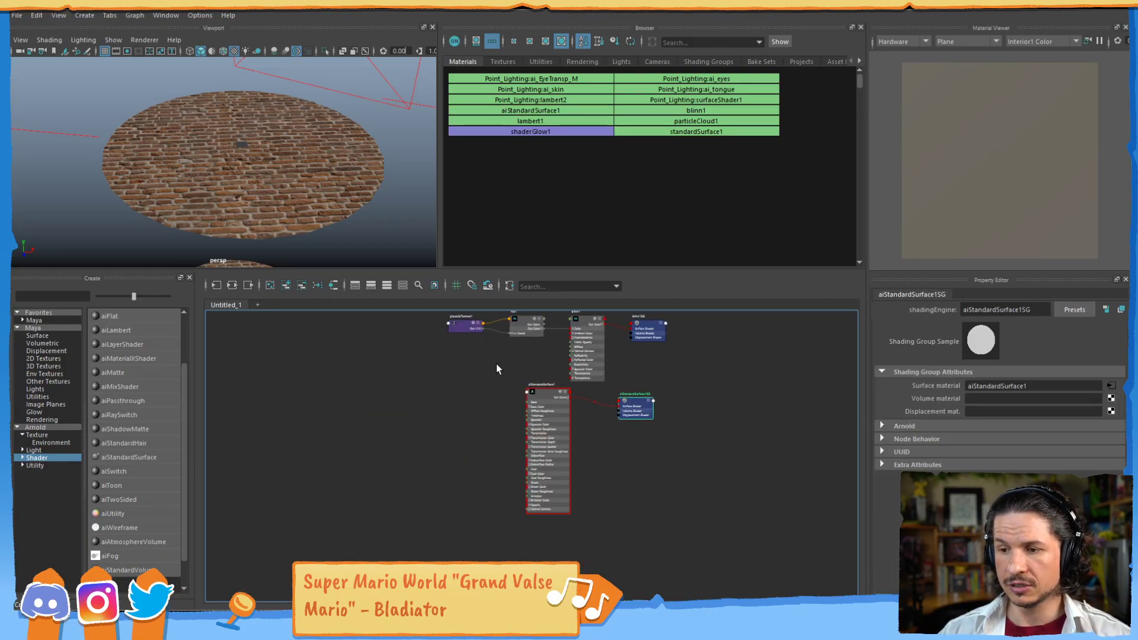
scroll(546, 374, "up", 2)
left_click_drag(547, 395, 582, 405)
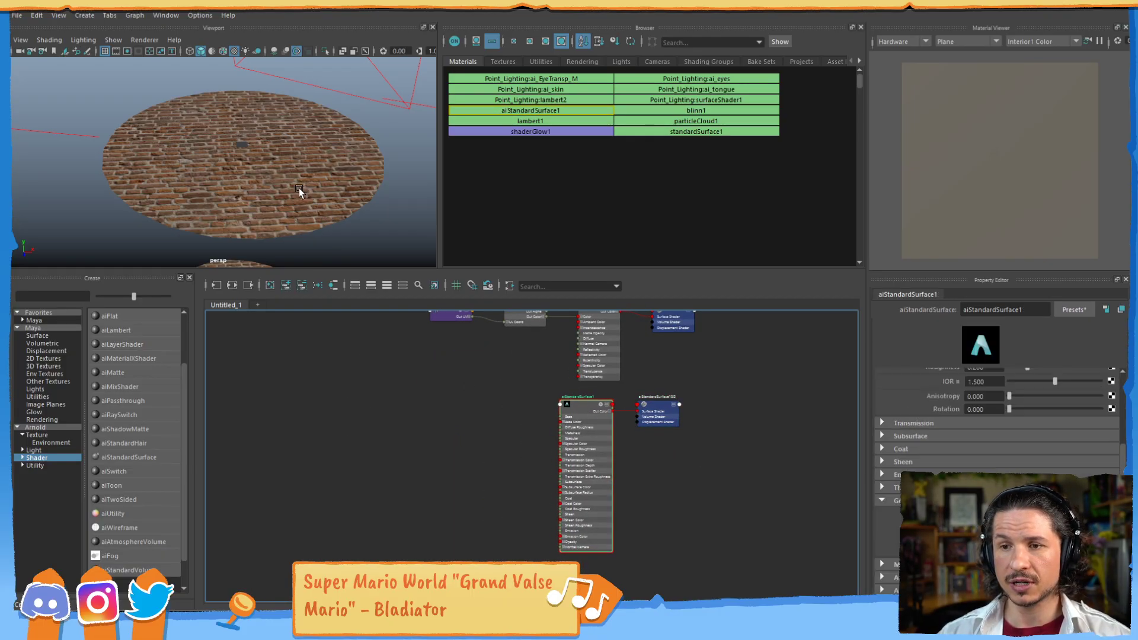
Assign the aiStandardSurface1 material to the brick ground disc in the viewport
scroll(312, 191, "up", 2)
scroll(313, 191, "up", 3)
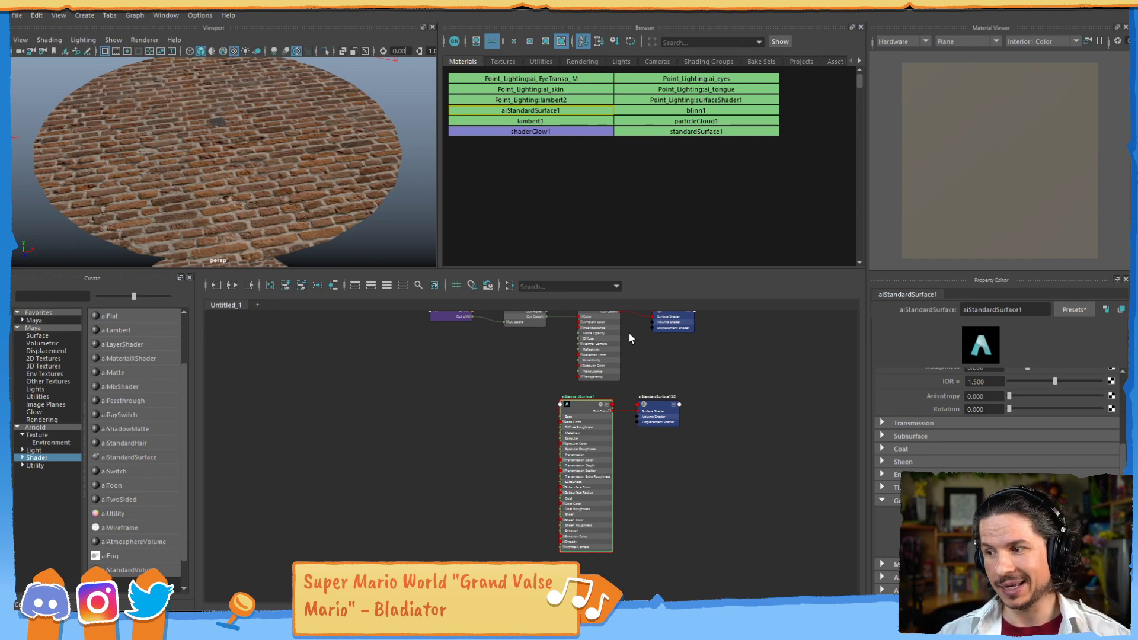
scroll(1111, 446, "up", 5)
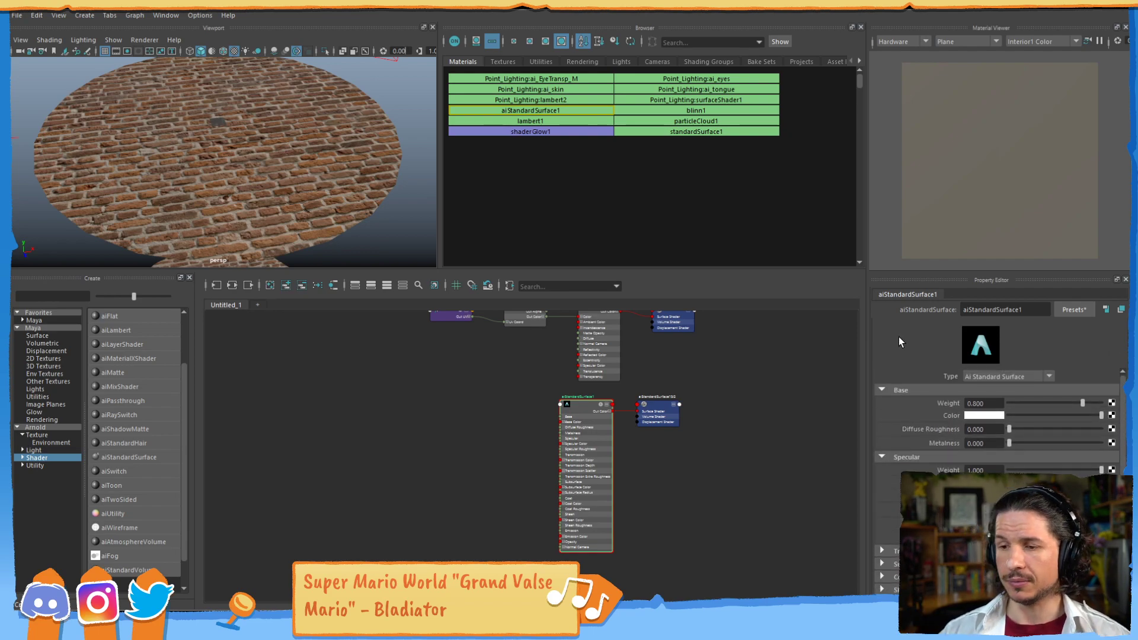
scroll(557, 407, "up", 5)
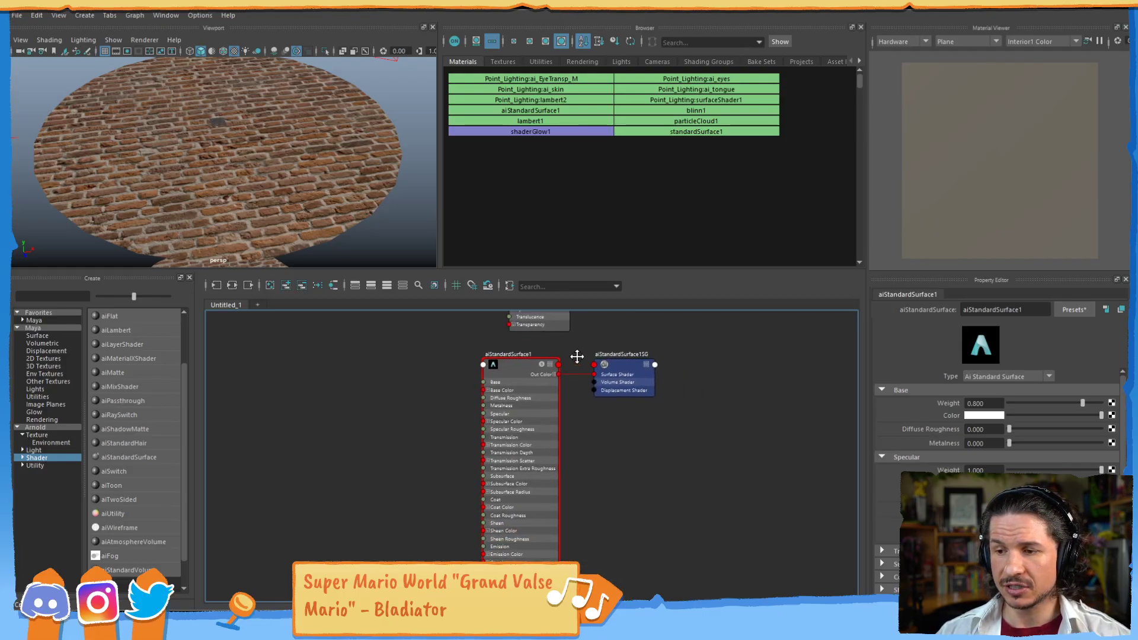
middle_click_drag(602, 372, 611, 364, "alt")
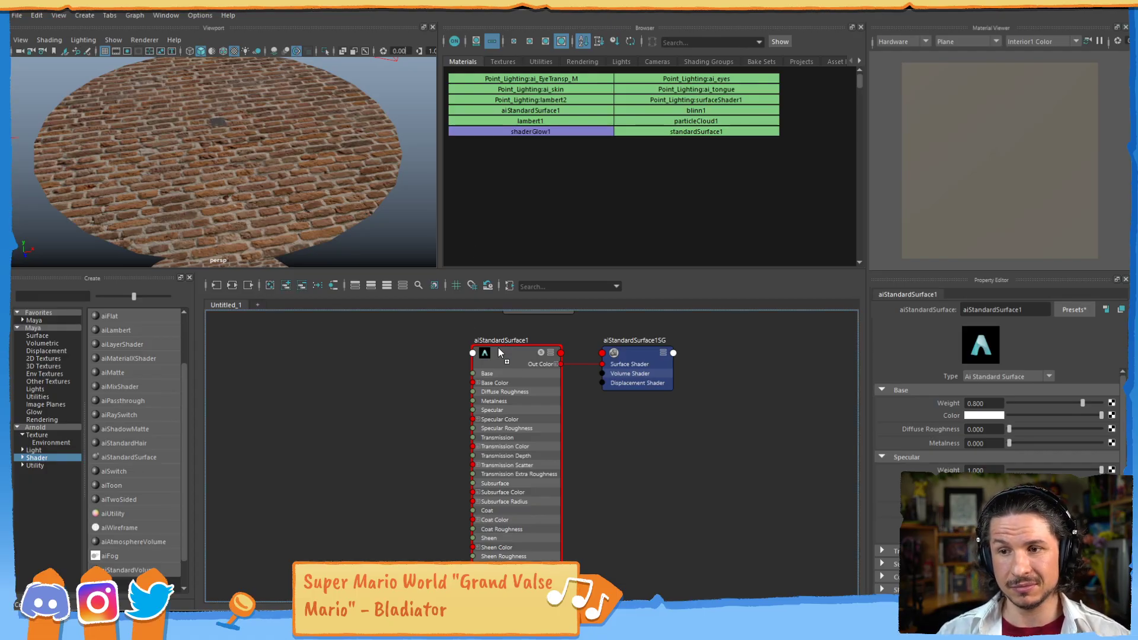
middle_click_drag(301, 184, 303, 184)
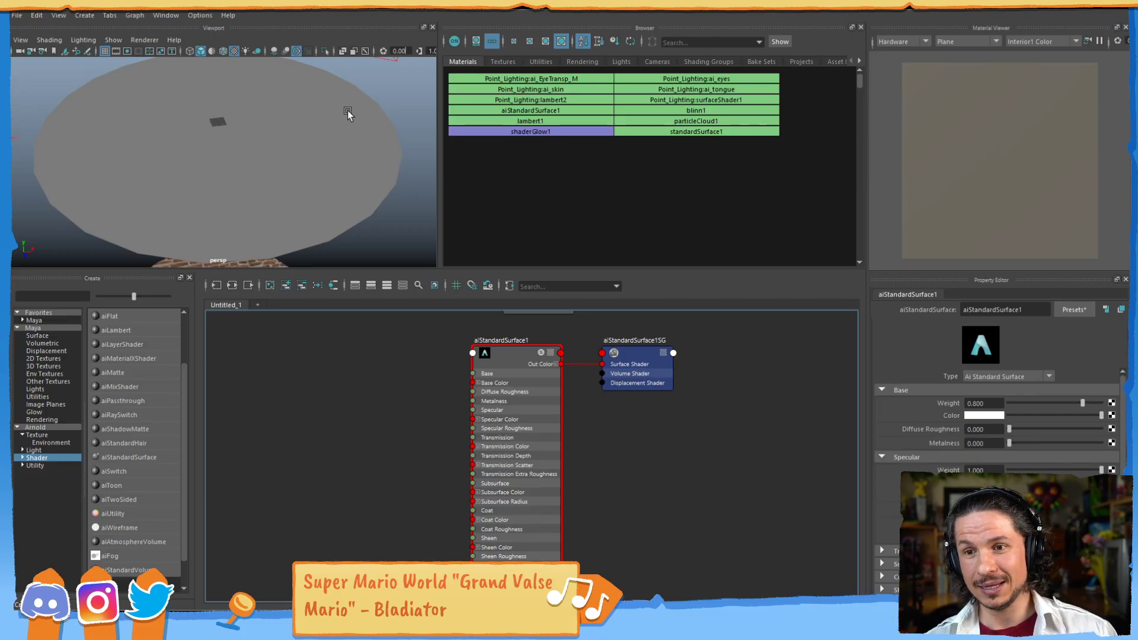
Hide the viewport grid and close the Material Viewer to give the aiStandardSurface1 attributes more room
left_click(105, 52)
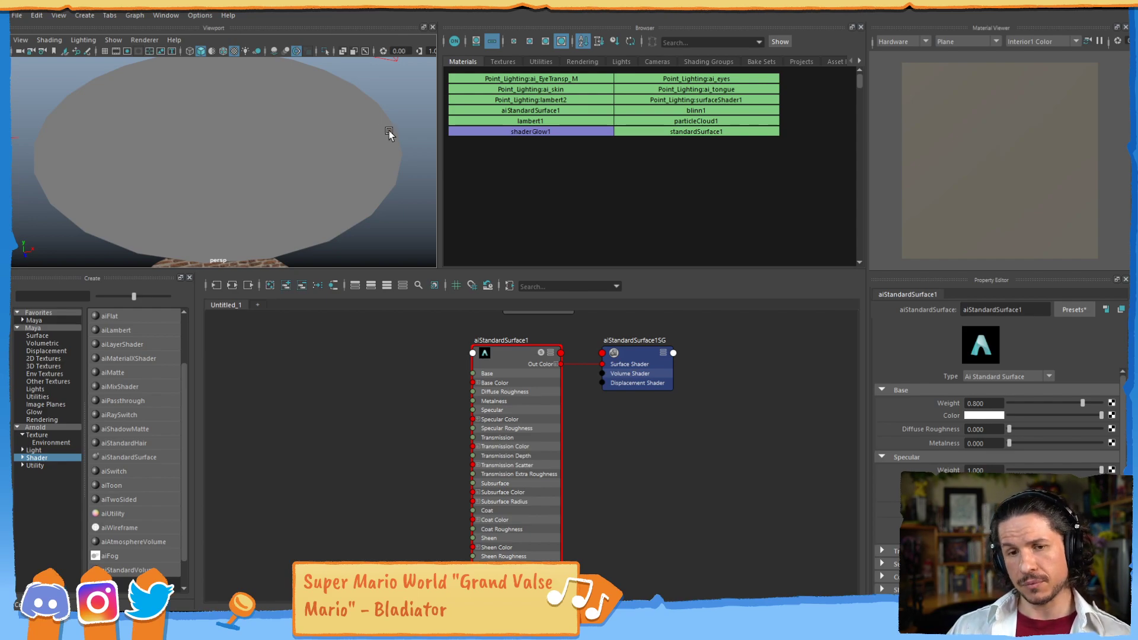
left_click(504, 358)
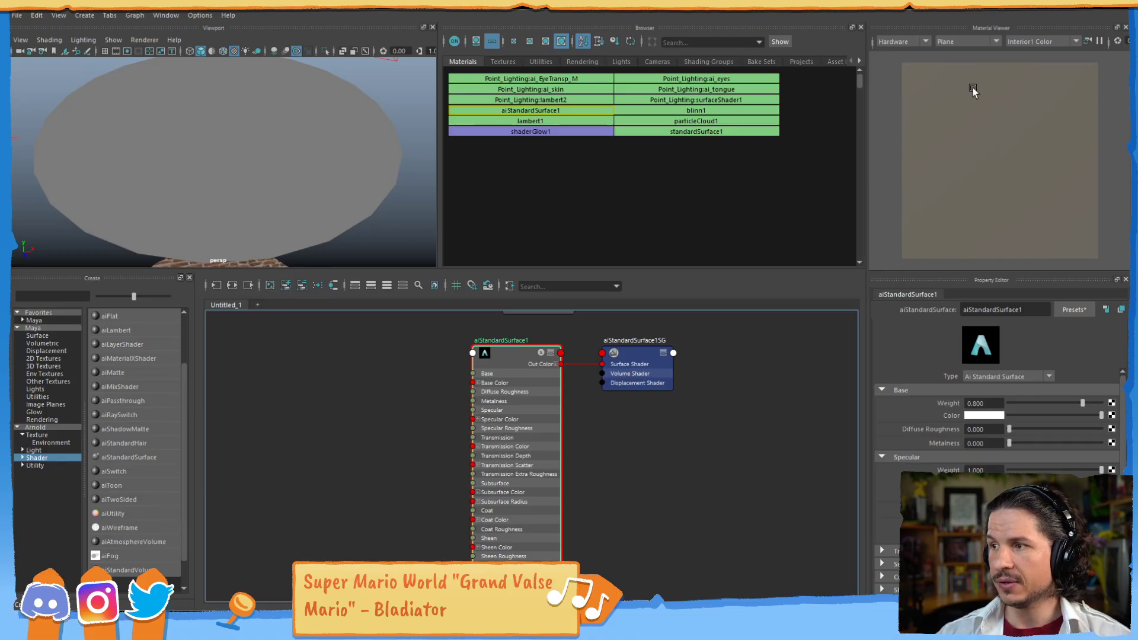
left_click(1125, 28)
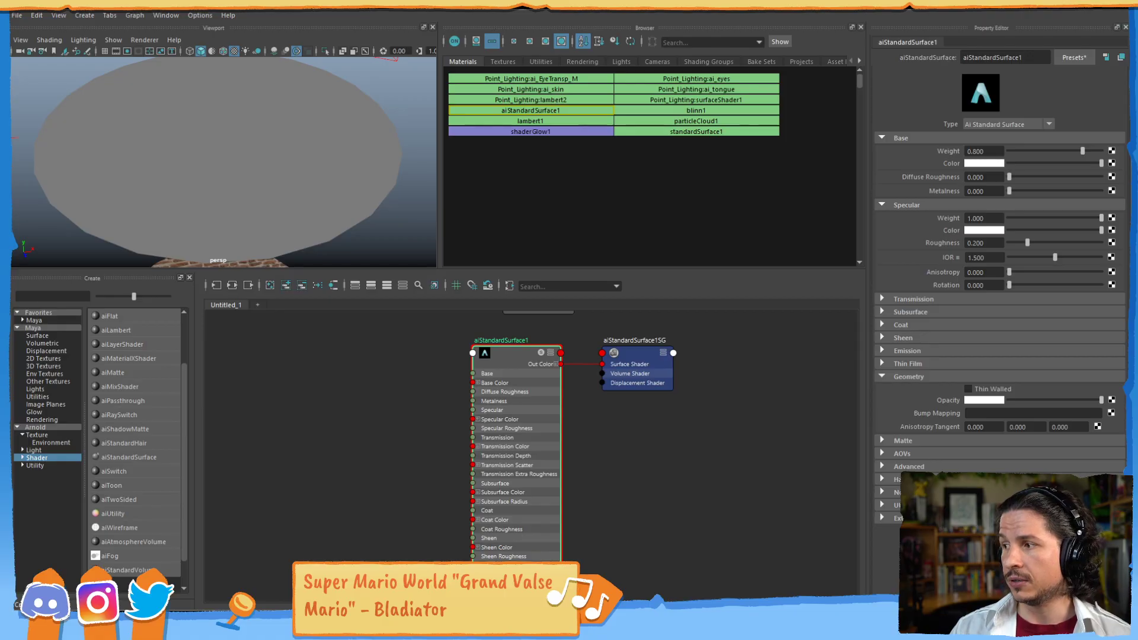
Connect a file texture to the base color of aiStandardSurface1 and load church_bricks_03_diff_4k.png into it
left_click_drag(1137, 115, 645, 84)
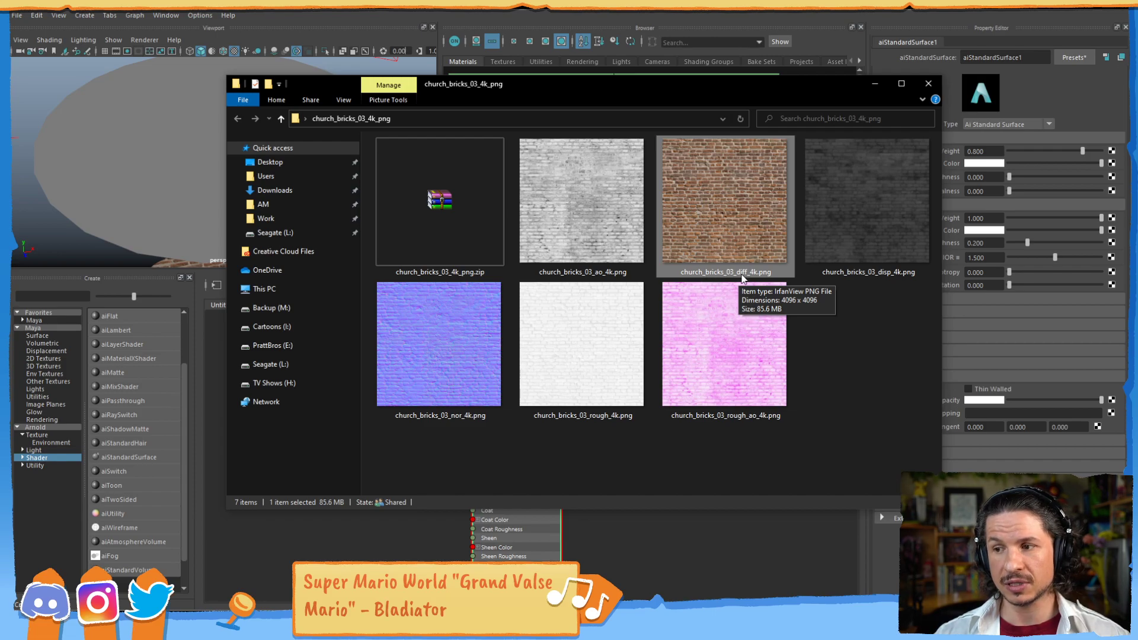
left_click_drag(740, 85, 1137, 157)
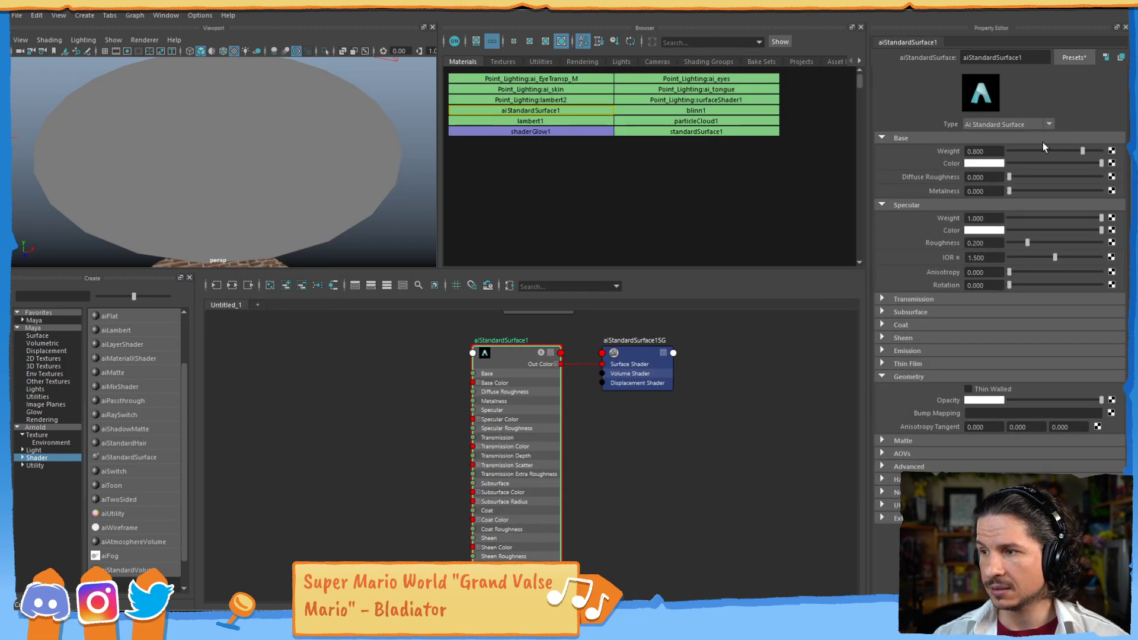
left_click(1112, 164)
left_click(494, 303)
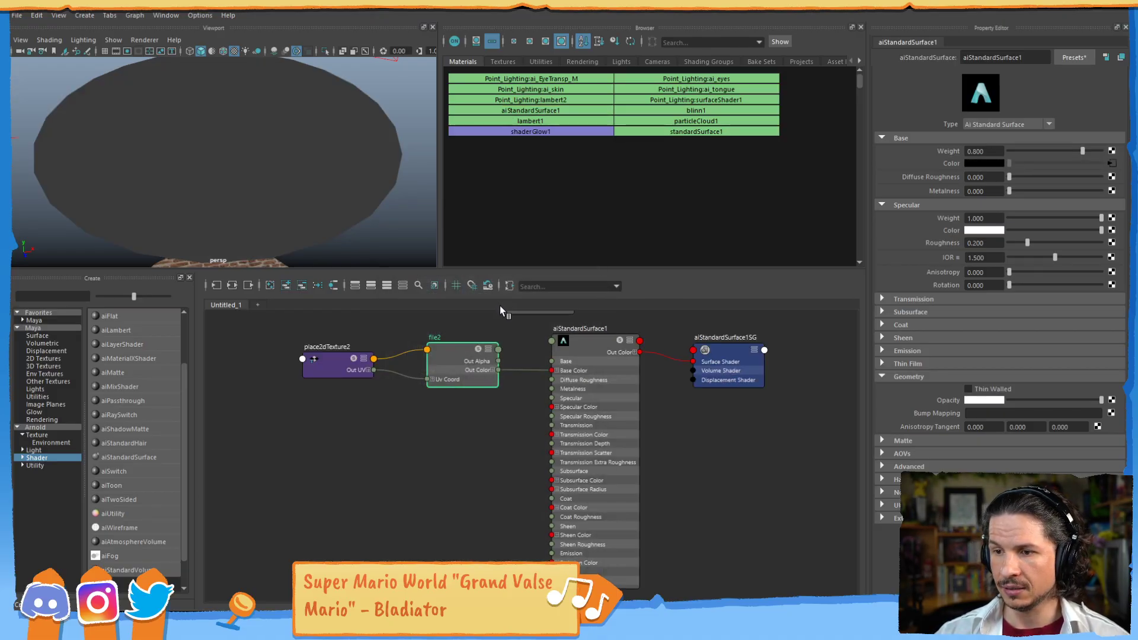
left_click(1114, 139)
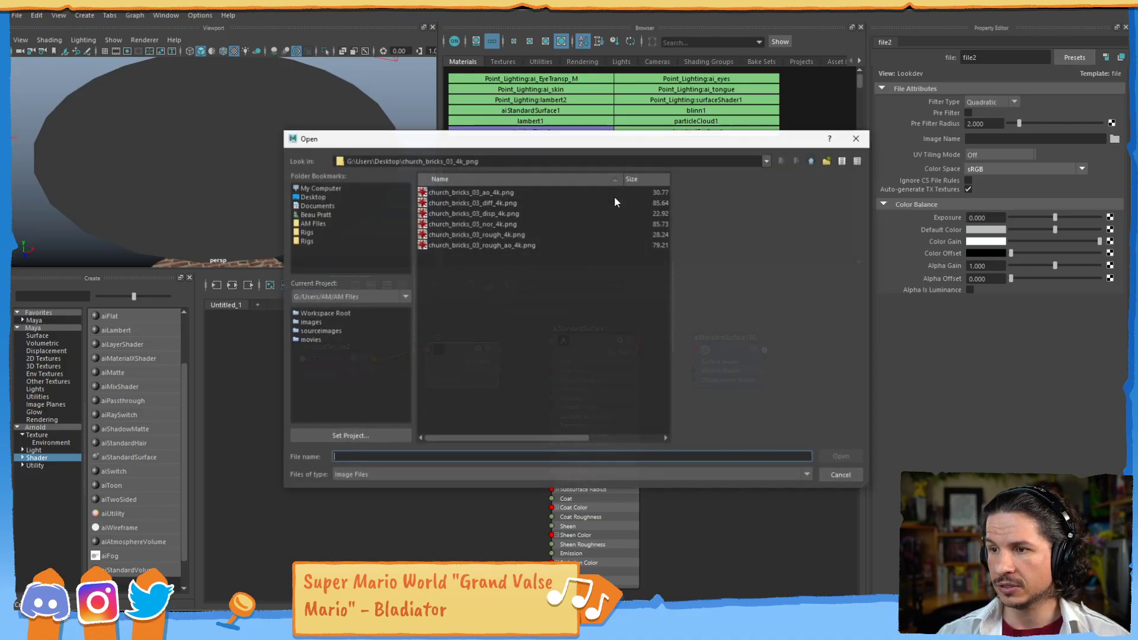
left_click(485, 203)
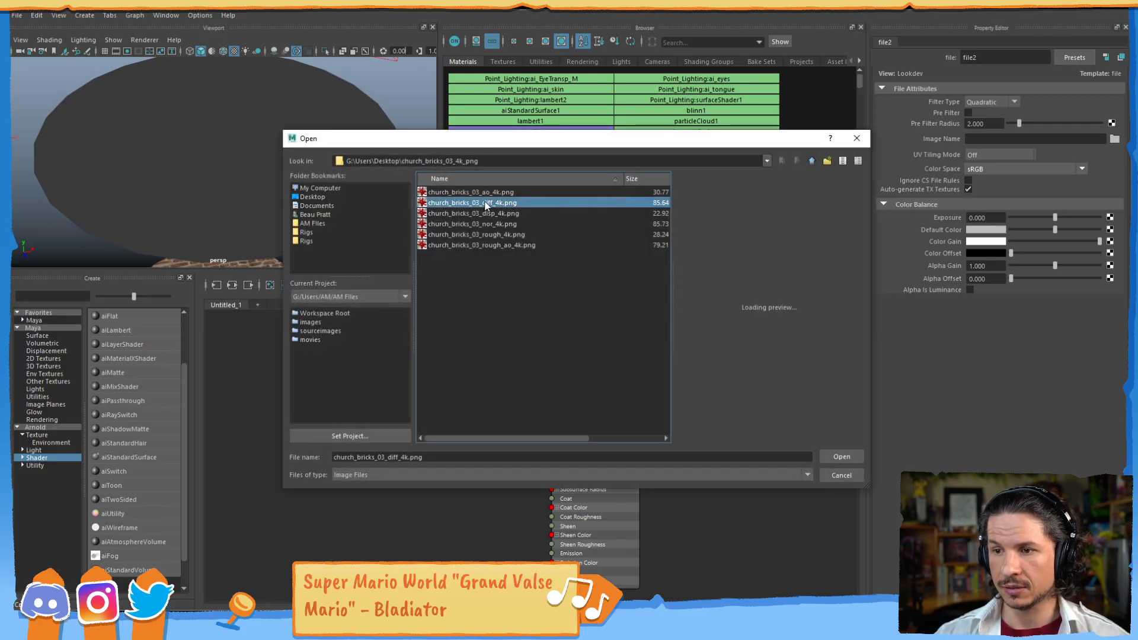
double_click(486, 206)
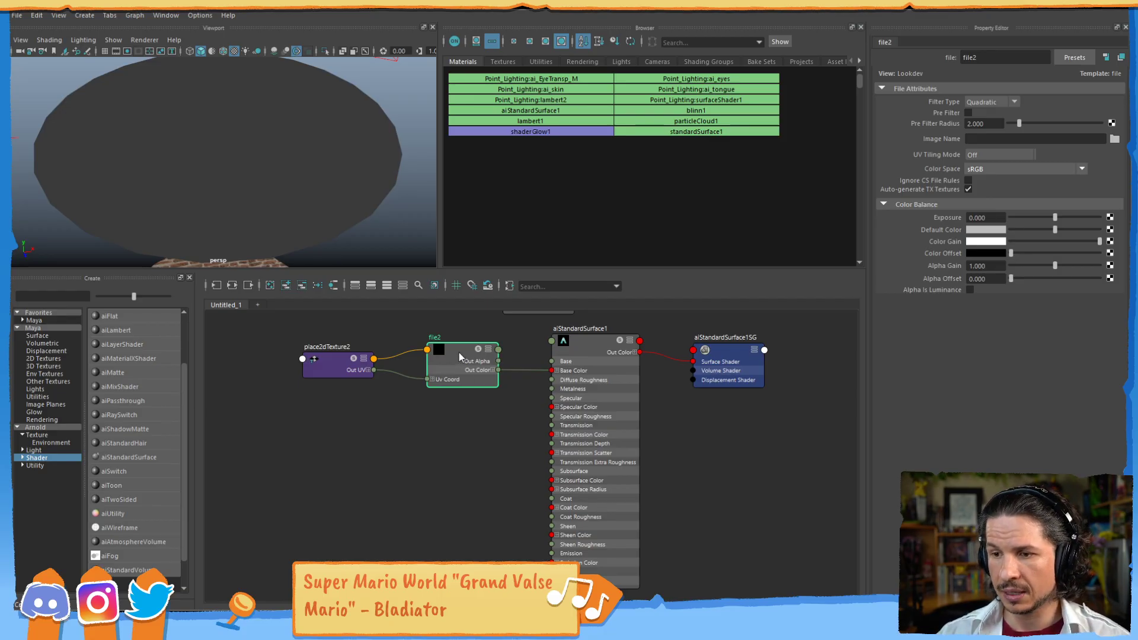
left_click_drag(429, 368, 419, 369)
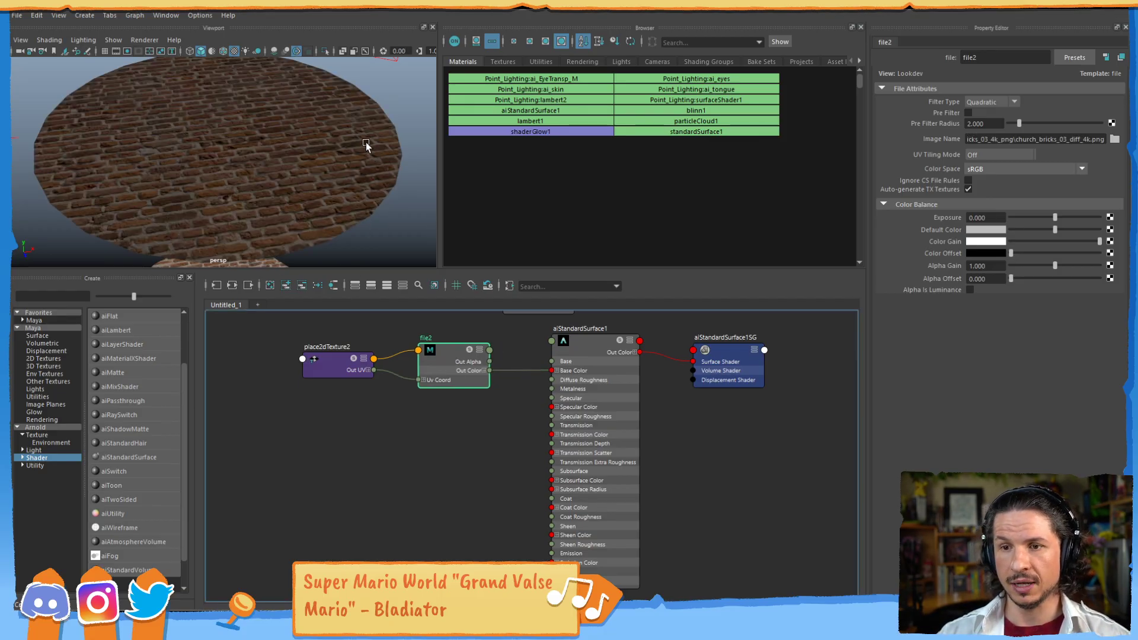
Turn on scene lighting in the viewport and examine the disc's reflections from a lower, closer angle
scroll(266, 159, "down", 3)
left_click_drag(267, 164, 315, 167, "alt")
scroll(309, 177, "up", 2)
scroll(292, 173, "down", 1)
scroll(250, 196, "down", 2)
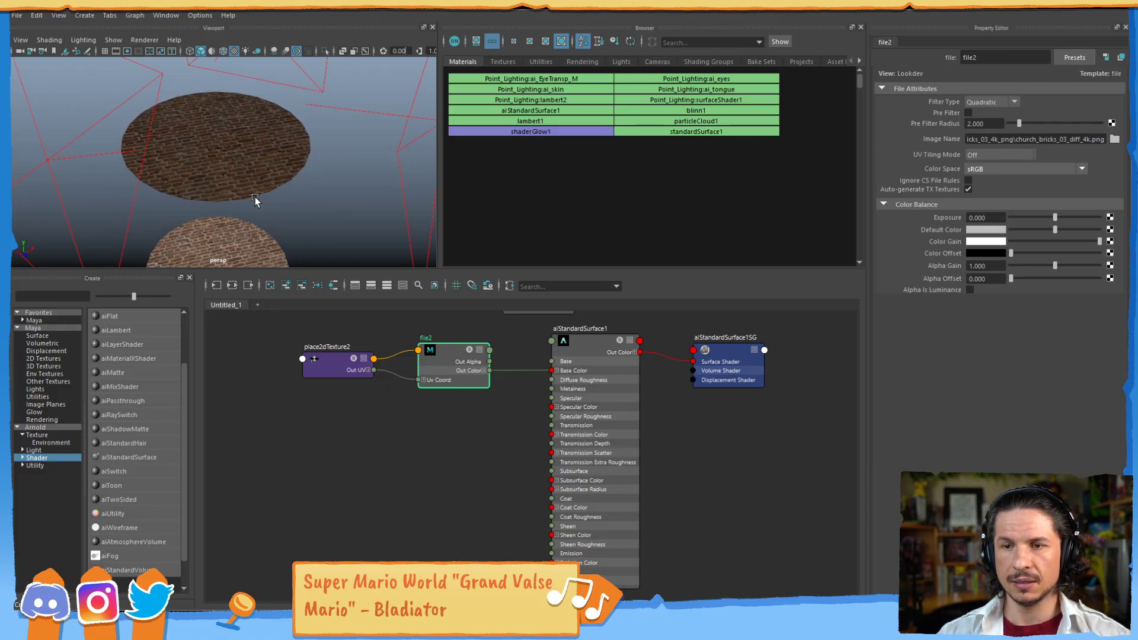
left_click(308, 186)
key("7")
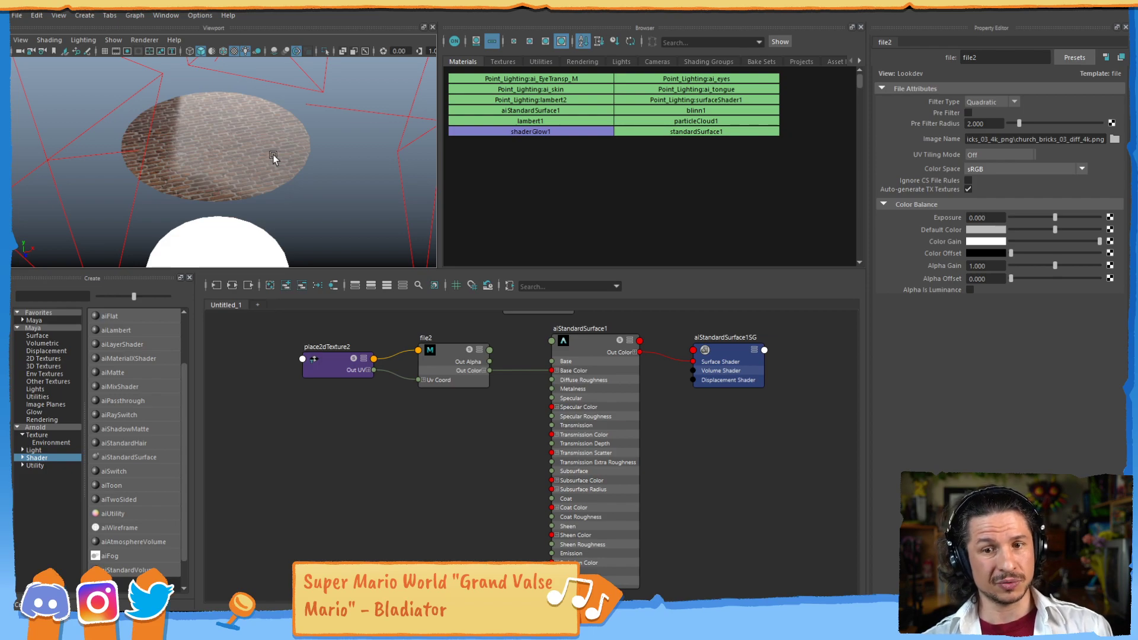
left_click_drag(271, 186, 222, 152, "alt")
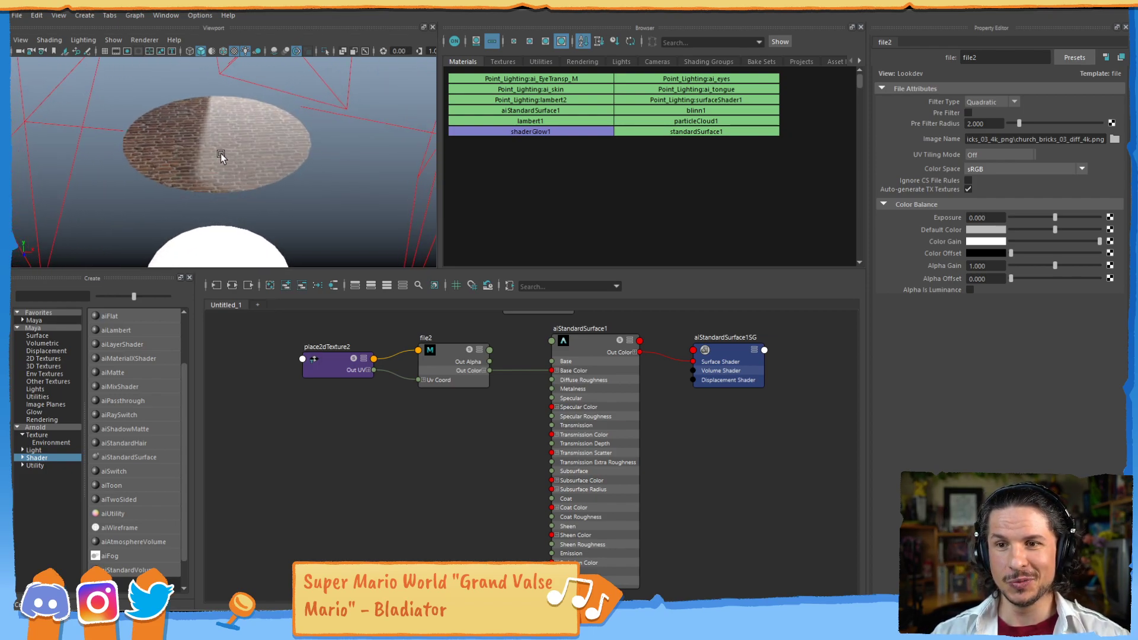
right_click_drag(222, 153, 289, 151, "alt")
mouse_move(290, 150)
left_mouse_down("alt")
mouse_move(291, 181)
mouse_move(327, 172)
mouse_move(312, 202)
mouse_move(285, 194)
mouse_move(336, 179)
mouse_move(279, 171)
mouse_move(290, 187)
mouse_move(276, 179)
mouse_move(289, 153)
left_mouse_up("alt")
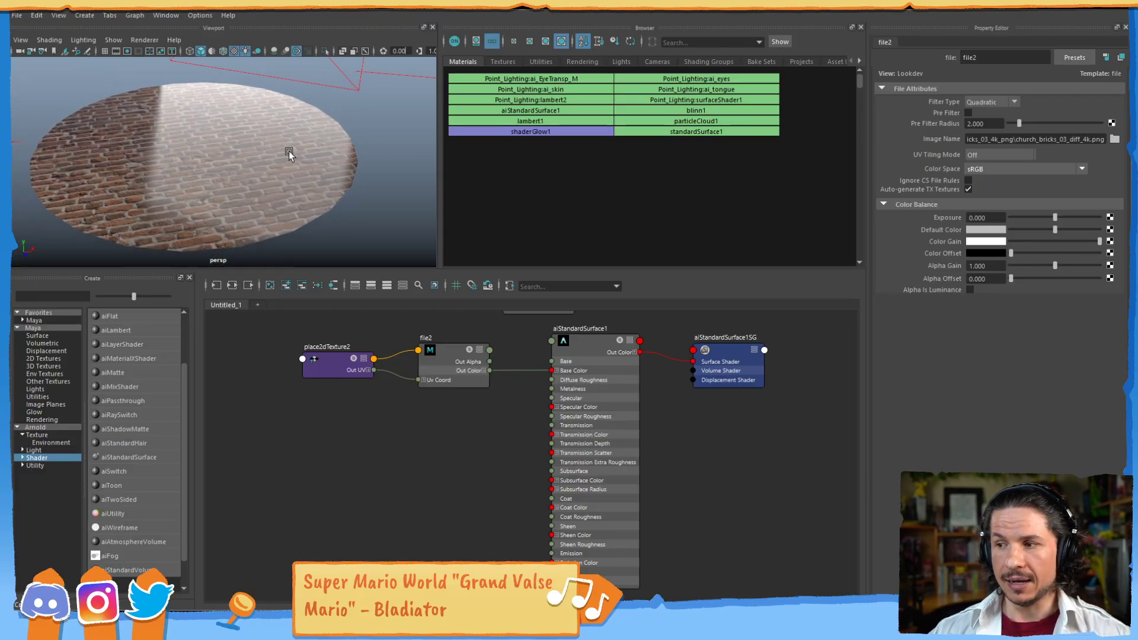
Bring up the church_bricks_03_4k_png folder and inspect church_bricks_03_rough_4k.png as the roughness map for aiStandardSurface1
left_click(585, 346)
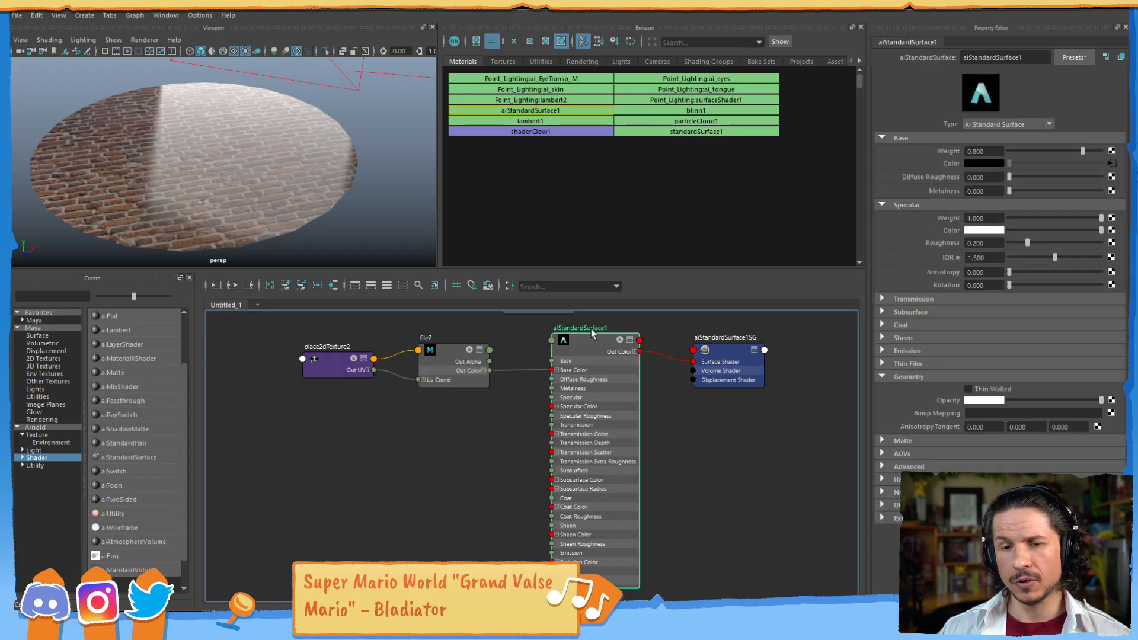
left_click_drag(1137, 267, 634, 105)
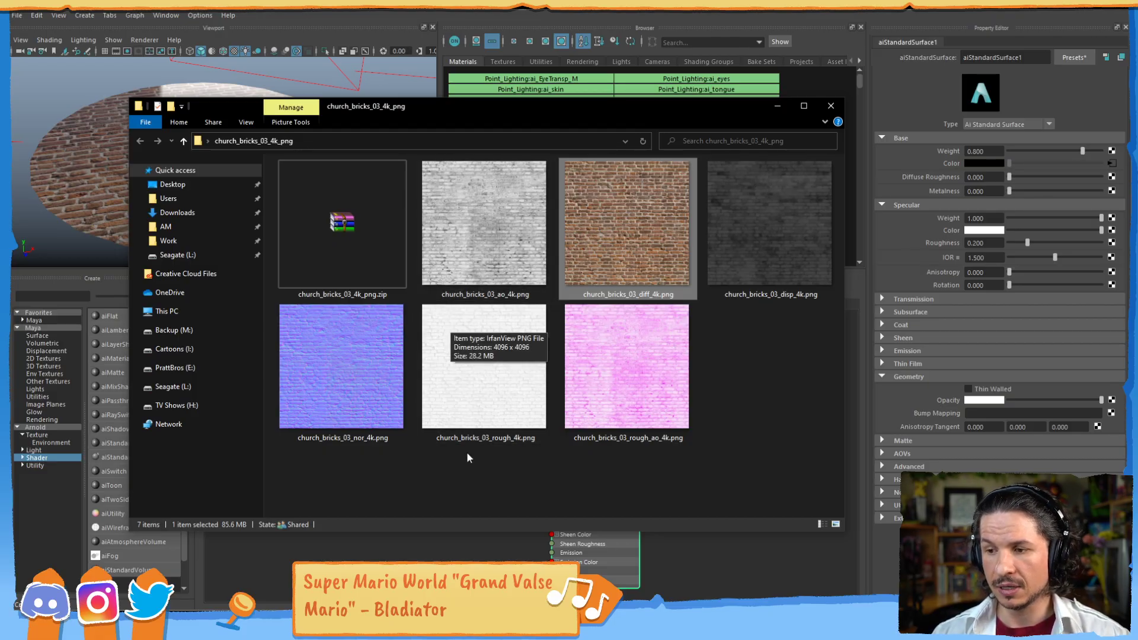
left_click(476, 392)
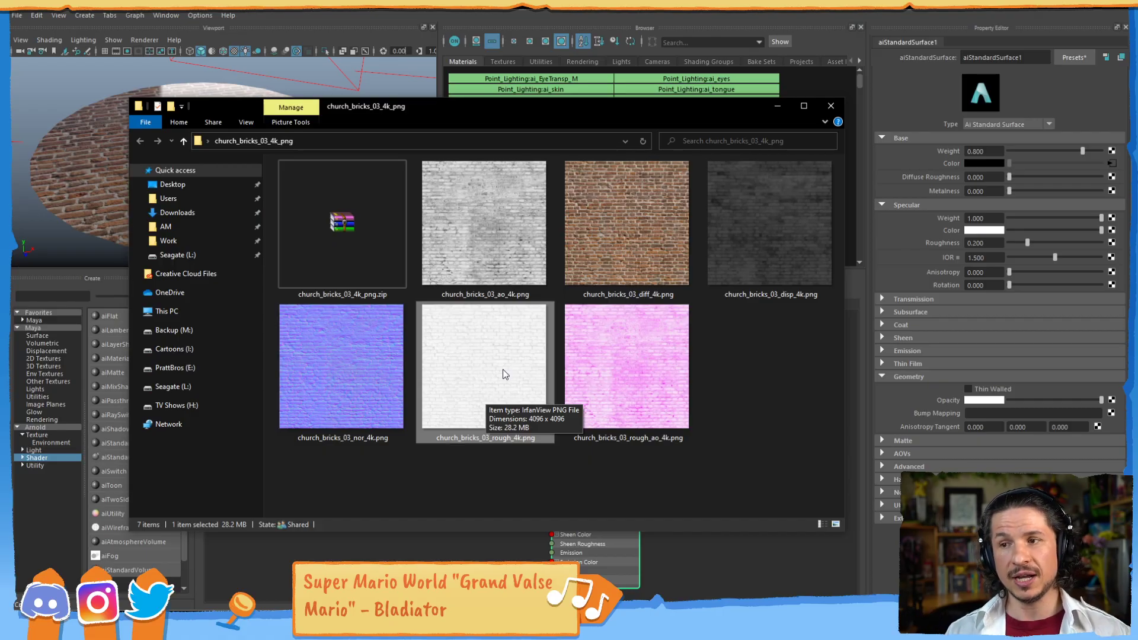
left_click_drag(442, 109, 1137, 184)
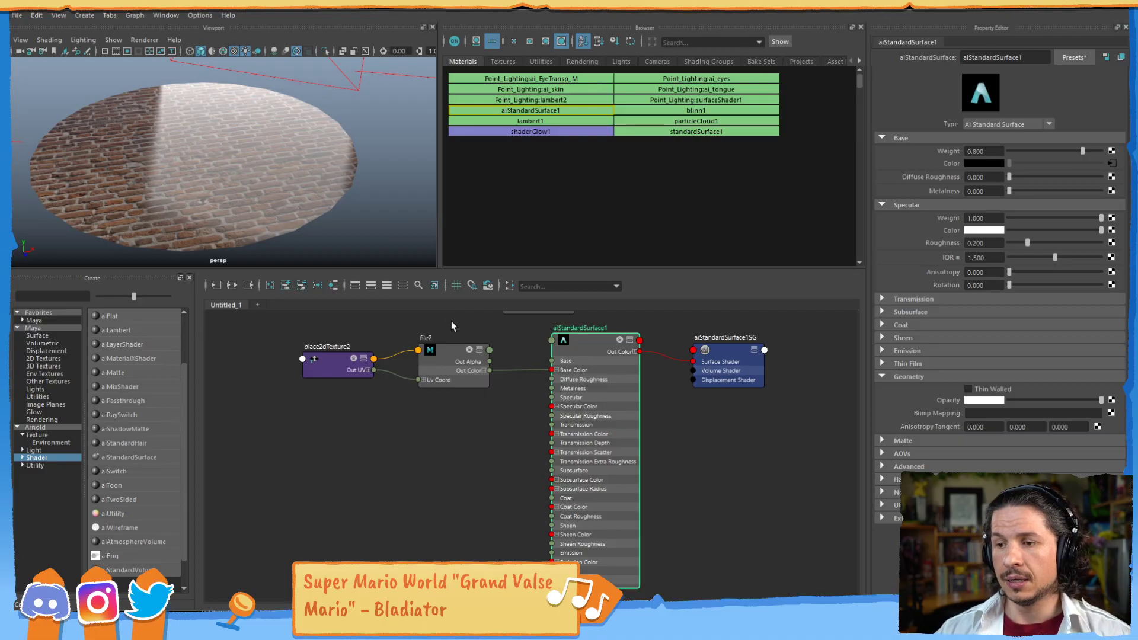
Try a specular roughness of 0.103 on aiStandardSurface1 and connect a new file texture node to that attribute
left_click(567, 342)
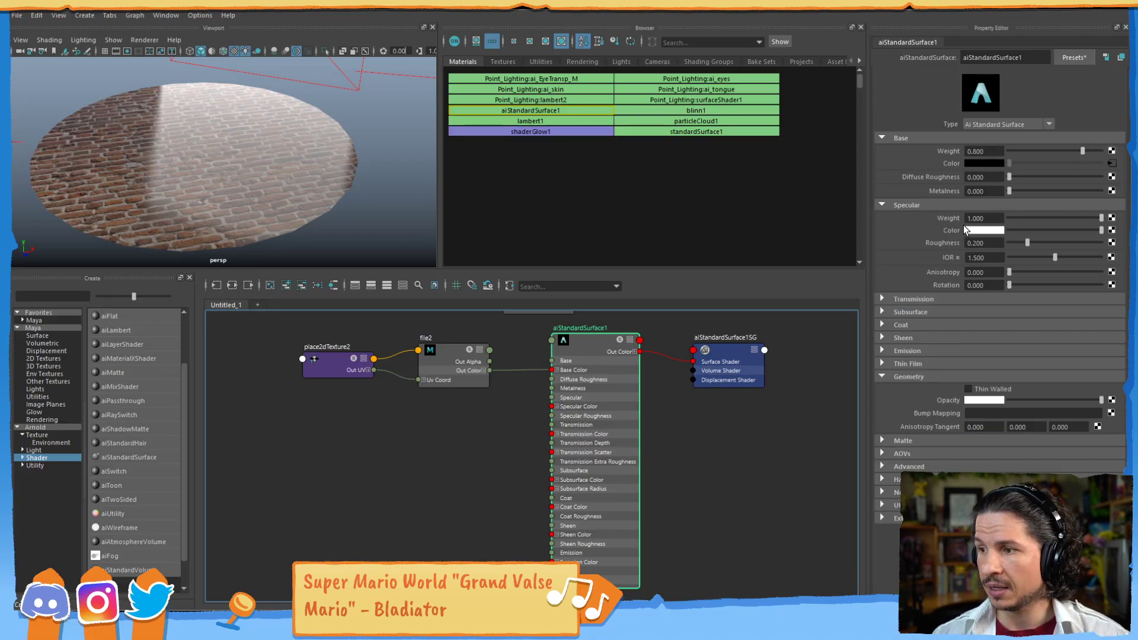
left_click(934, 243)
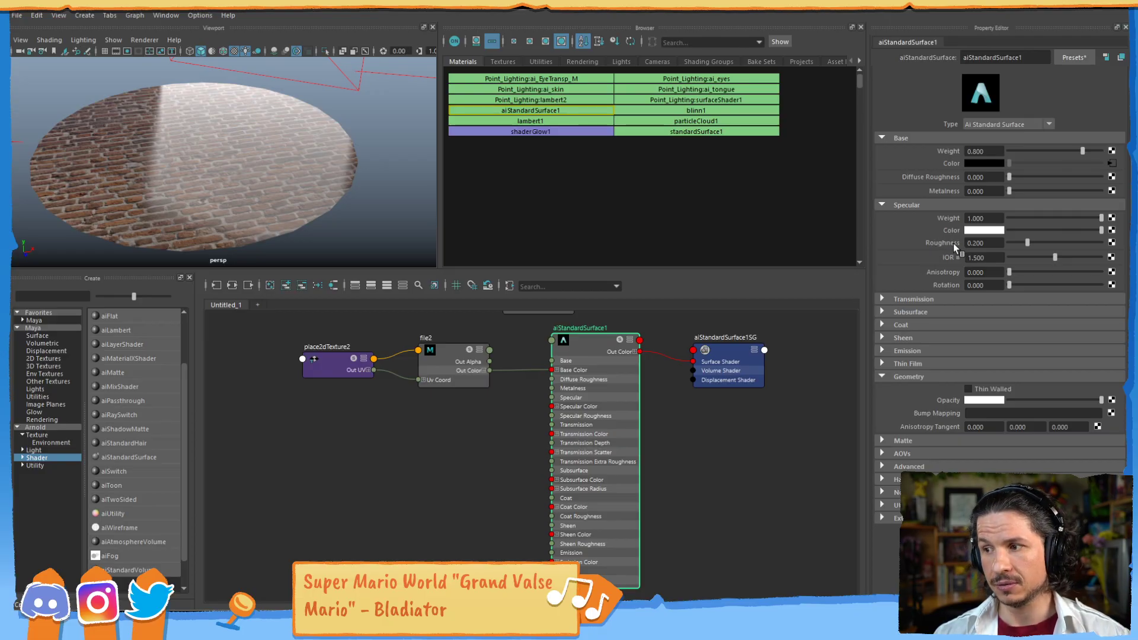
mouse_move(1026, 243)
left_mouse_down()
mouse_move(1065, 246)
mouse_move(1007, 247)
mouse_move(1062, 248)
mouse_move(1018, 244)
left_mouse_up()
left_click(1112, 243)
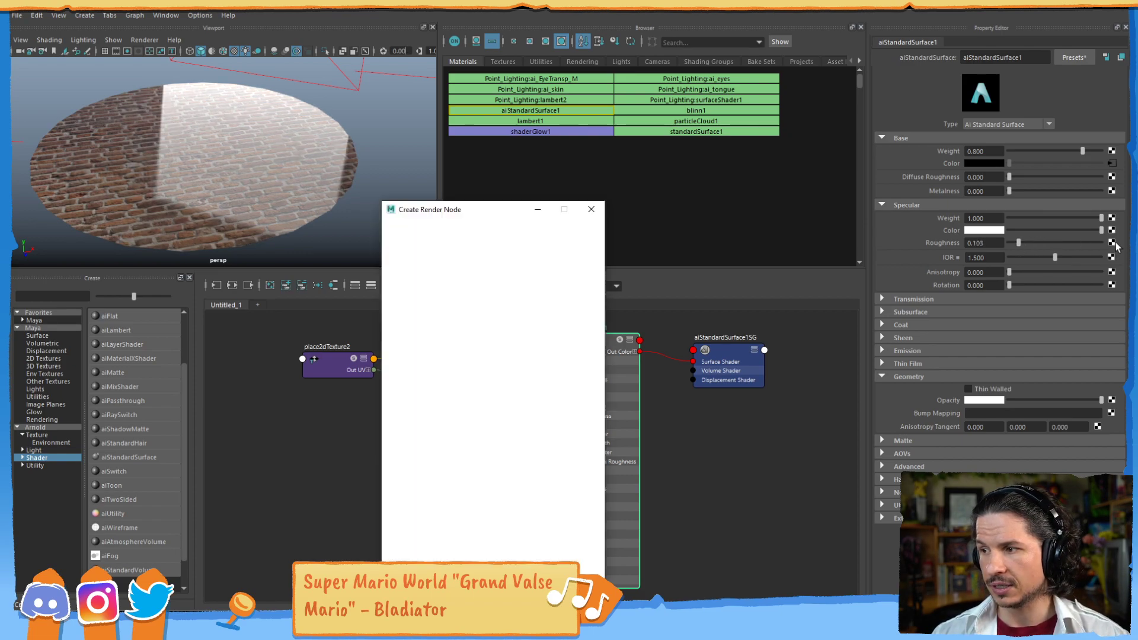
left_click(491, 300)
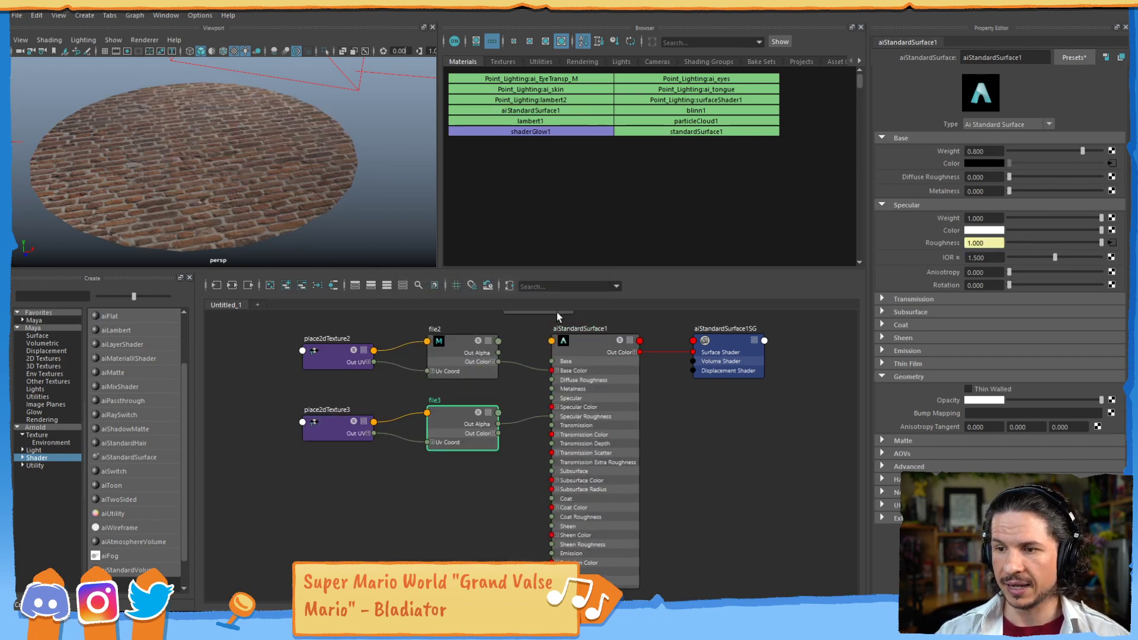
Load church_bricks_03_rough_4k.png into the file3 texture node and bring up the attributes of aiStandardSurface1
left_click(1114, 139)
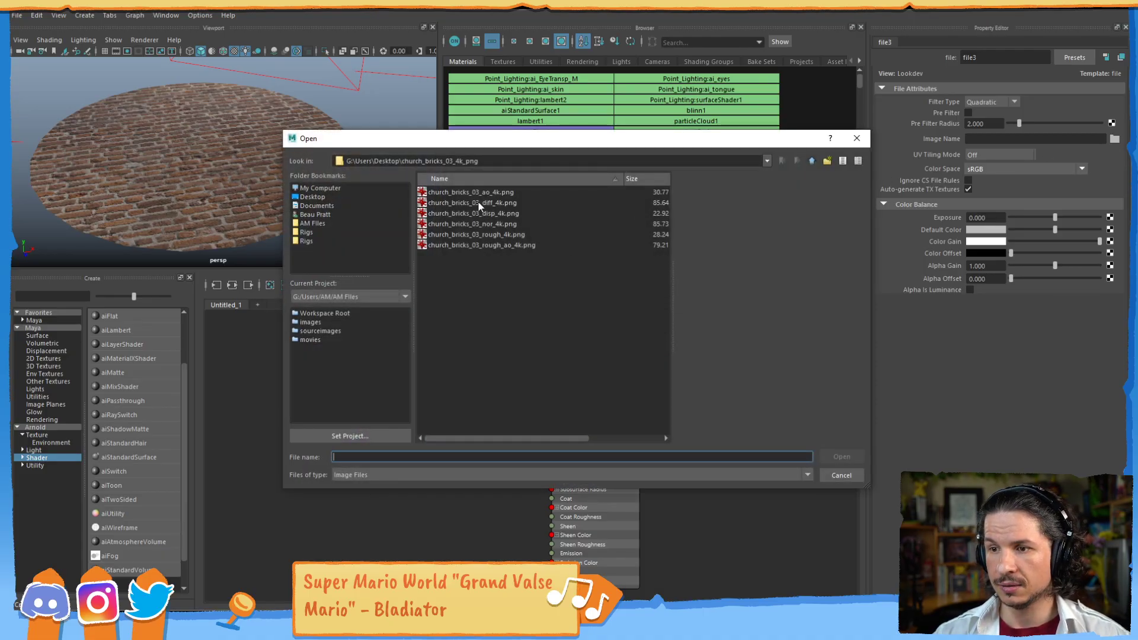
left_click(475, 234)
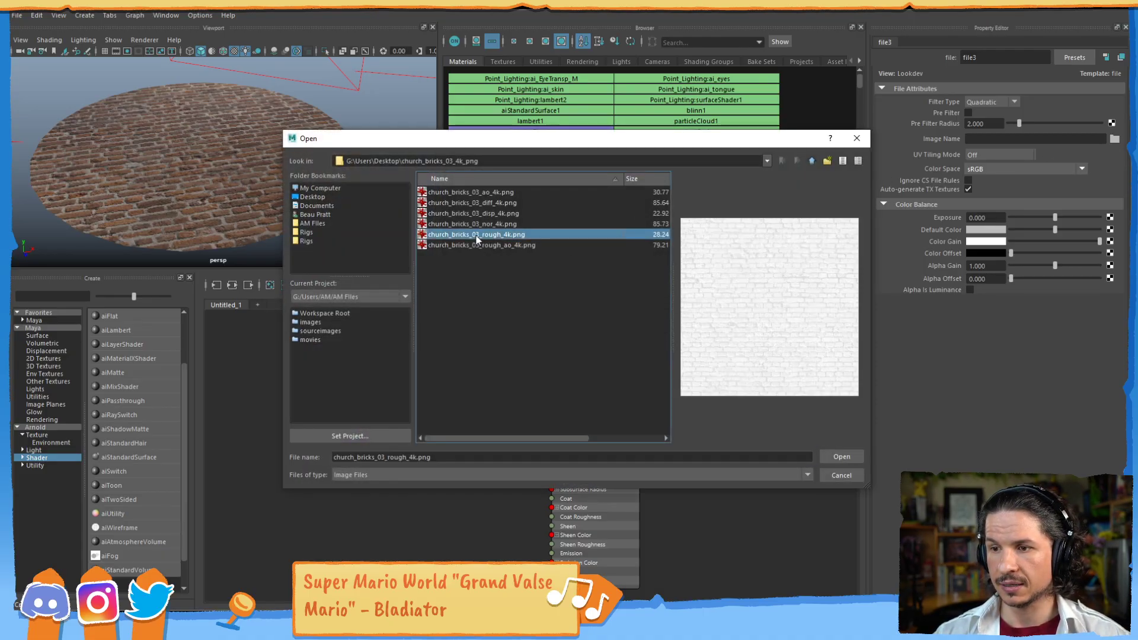
left_click(839, 455)
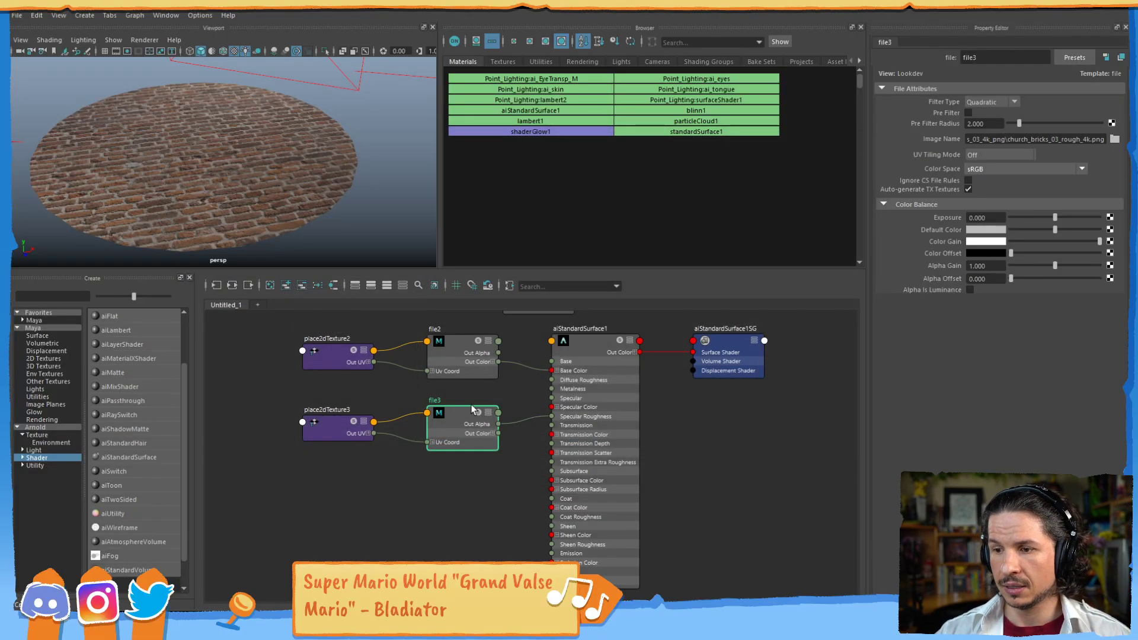
left_click(600, 339)
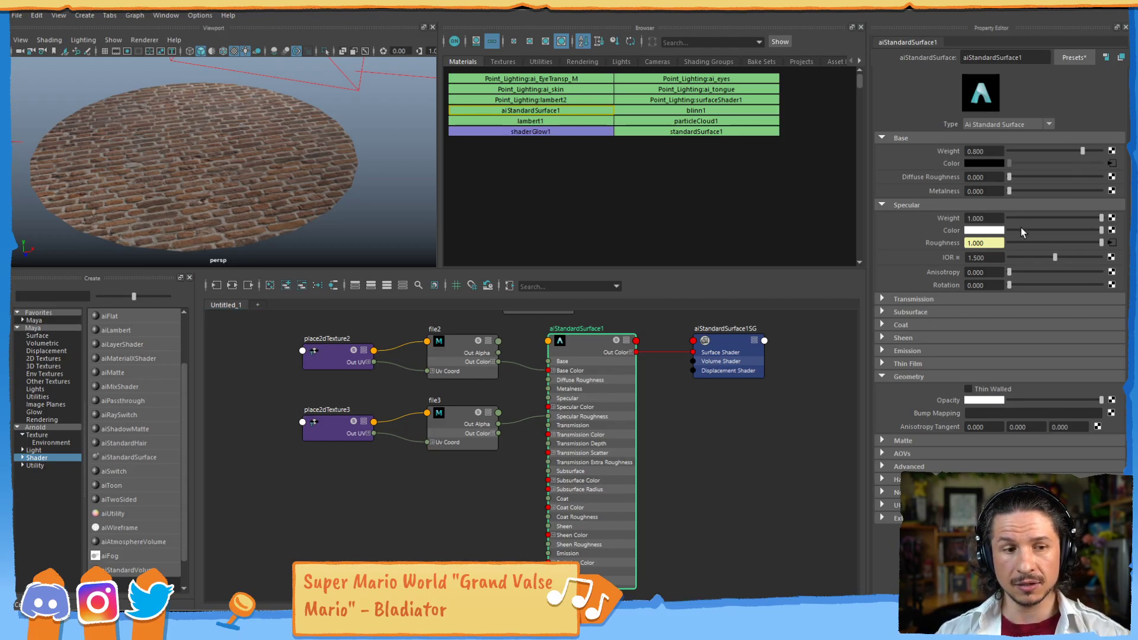
Examine the brick disc's roughness response to the lighting from low, close and wider angles
mouse_move(354, 205)
left_mouse_down("alt")
mouse_move(362, 187)
mouse_move(354, 215)
mouse_move(363, 195)
left_mouse_up("alt")
right_click_drag(287, 184, 433, 159, "alt")
left_click_drag(432, 159, 340, 172, "alt")
right_click_drag(340, 172, 357, 173, "alt")
left_click_drag(357, 173, 262, 181, "alt")
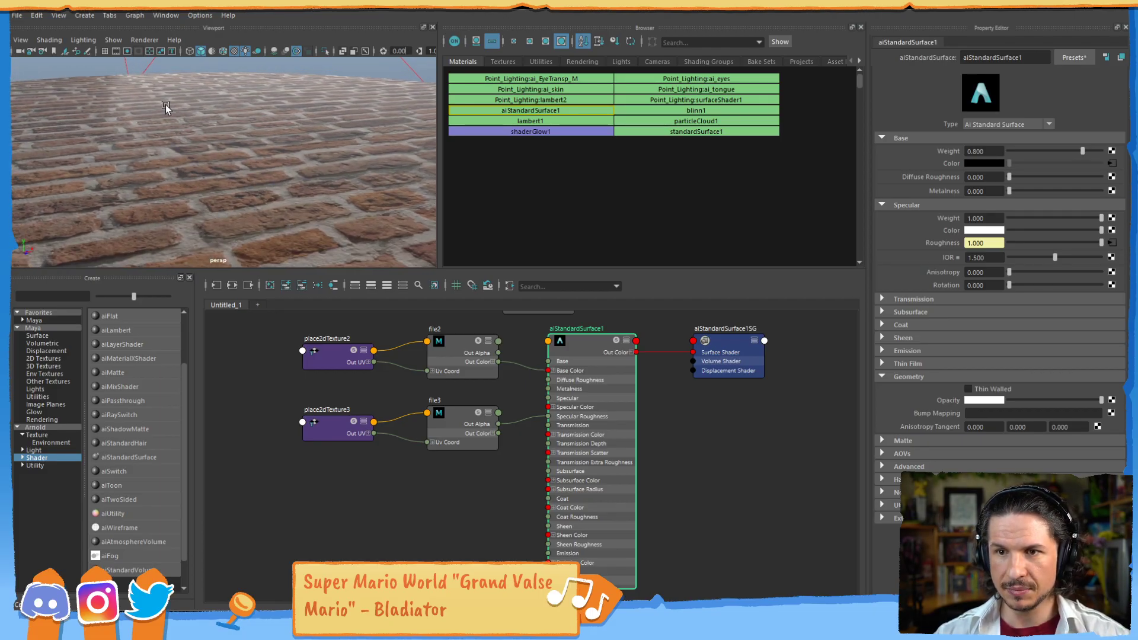
left_click_drag(183, 146, 145, 108, "alt")
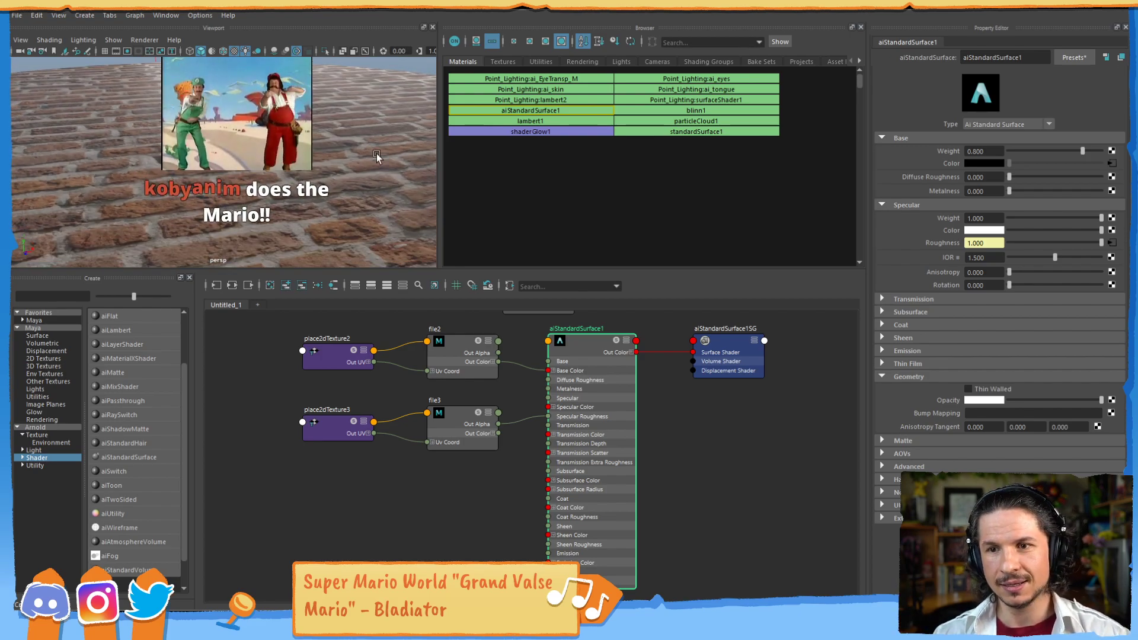
mouse_move(327, 160)
left_mouse_down("alt")
mouse_move(333, 185)
mouse_move(347, 166)
left_mouse_up("alt")
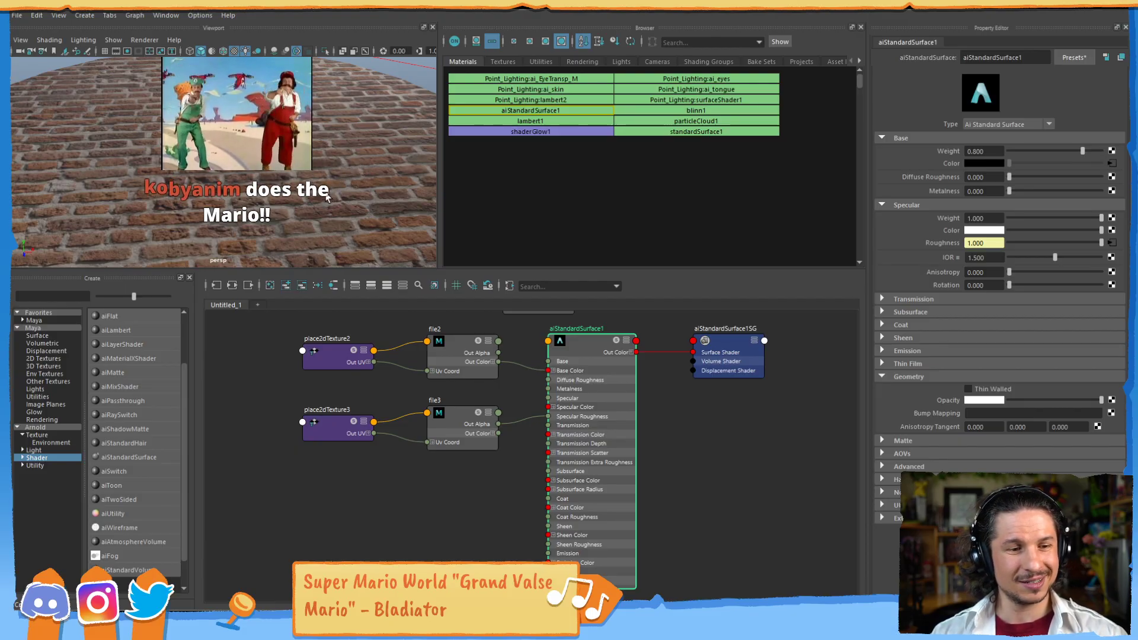
left_click_drag(331, 181, 294, 192, "alt")
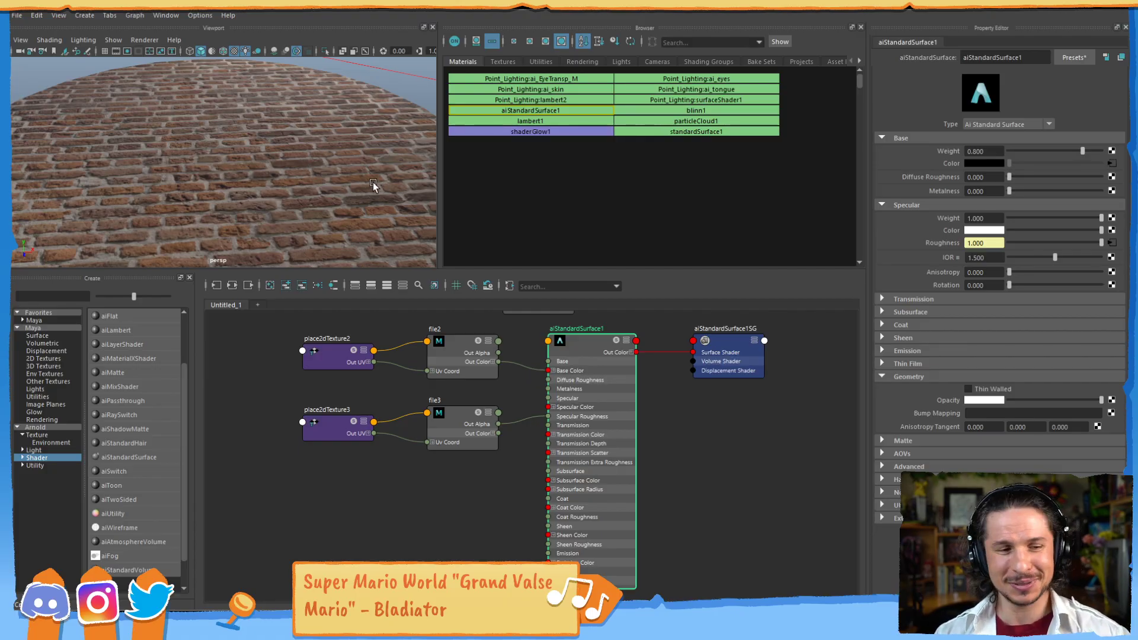
left_click_drag(373, 182, 310, 173, "alt")
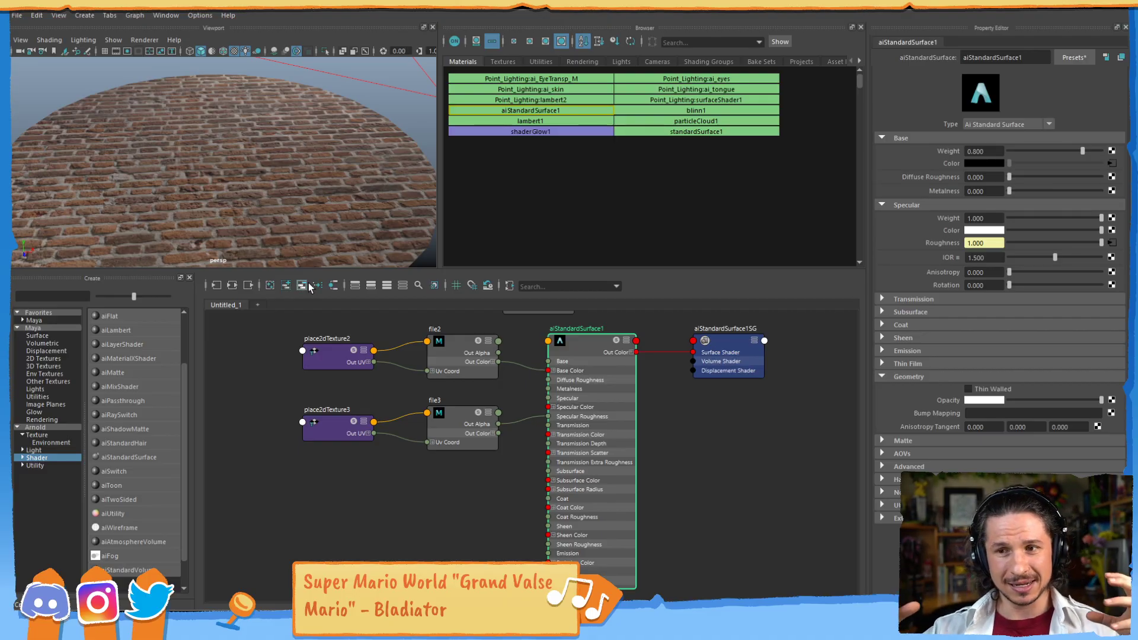
scroll(309, 175, "down", 3)
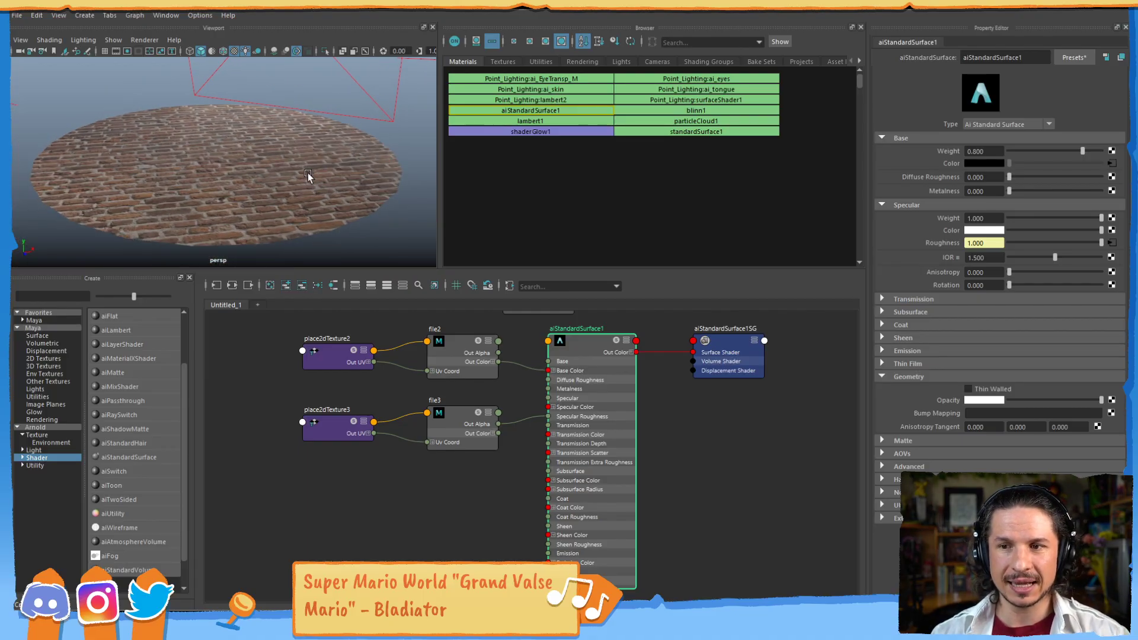
Disconnect file3 from the specular roughness of aiStandardSurface1 and try a roughness of 0.368 for comparison
left_click(528, 414)
key("Delete")
left_click(593, 344)
left_click_drag(593, 344, 593, 344)
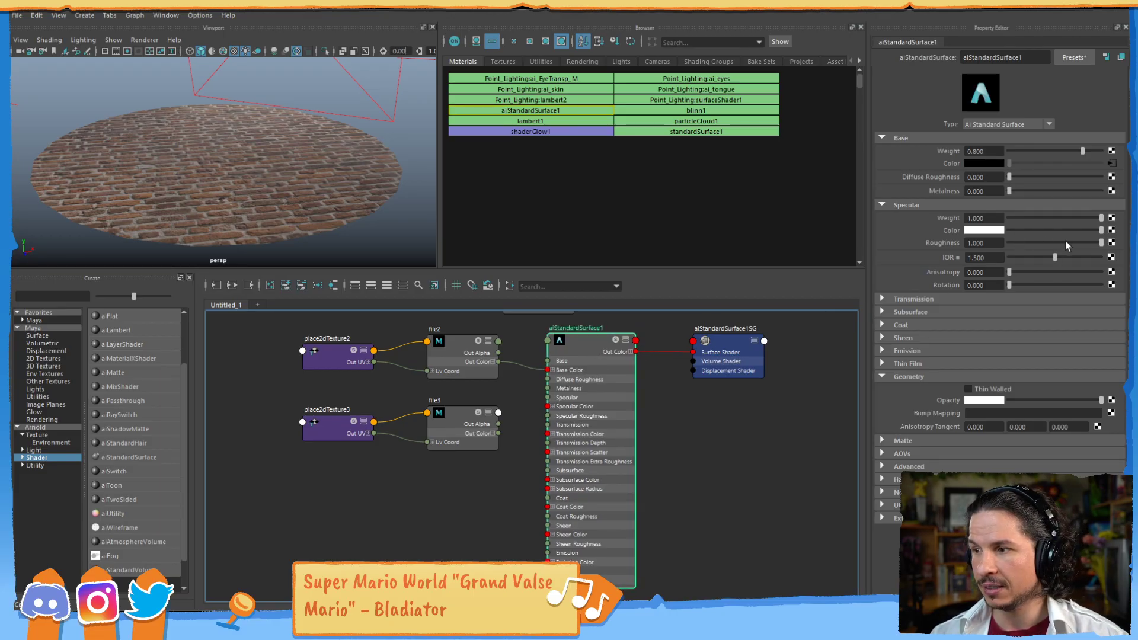
left_click_drag(1074, 241, 1043, 242)
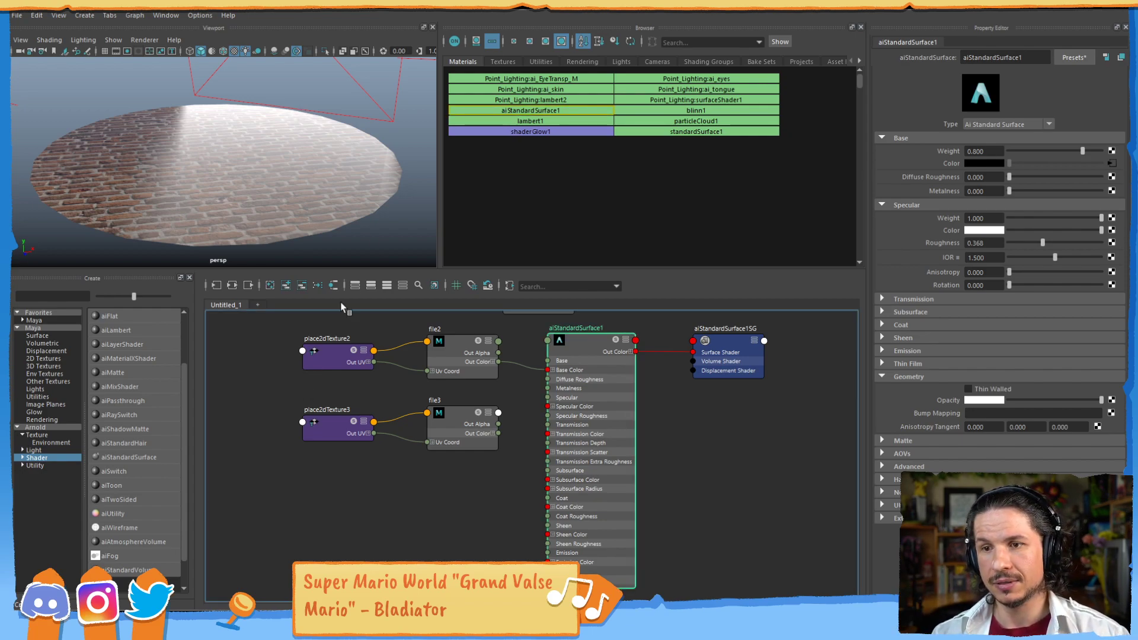
Undo the specular roughness change and the deletion of the file3 connection
key("ctrl+z")
left_click(408, 384)
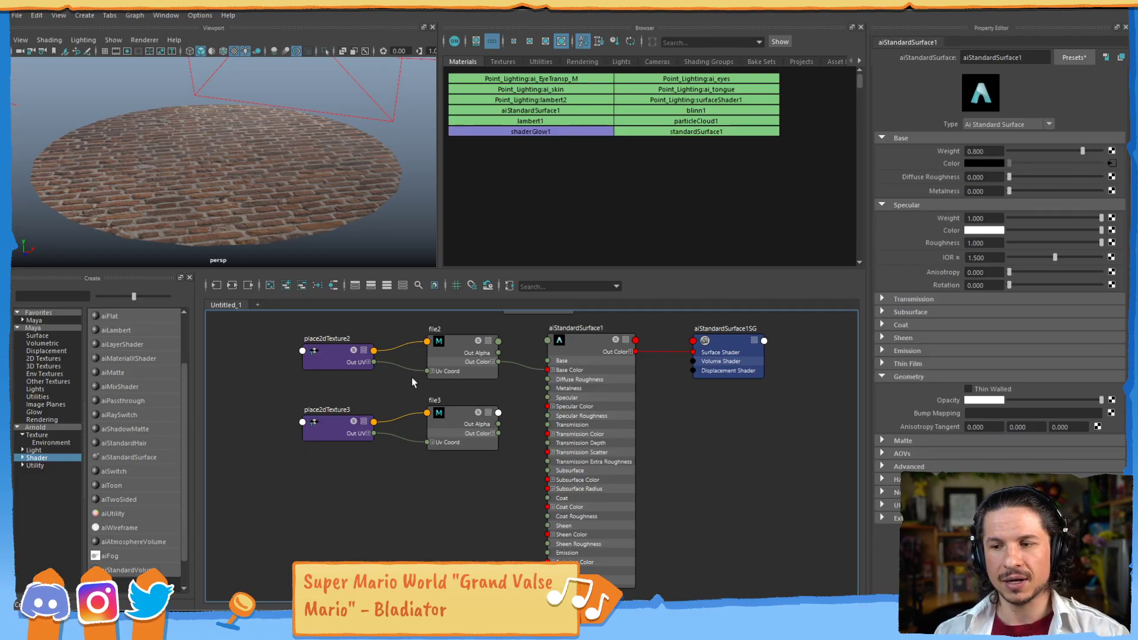
key("ctrl+z")
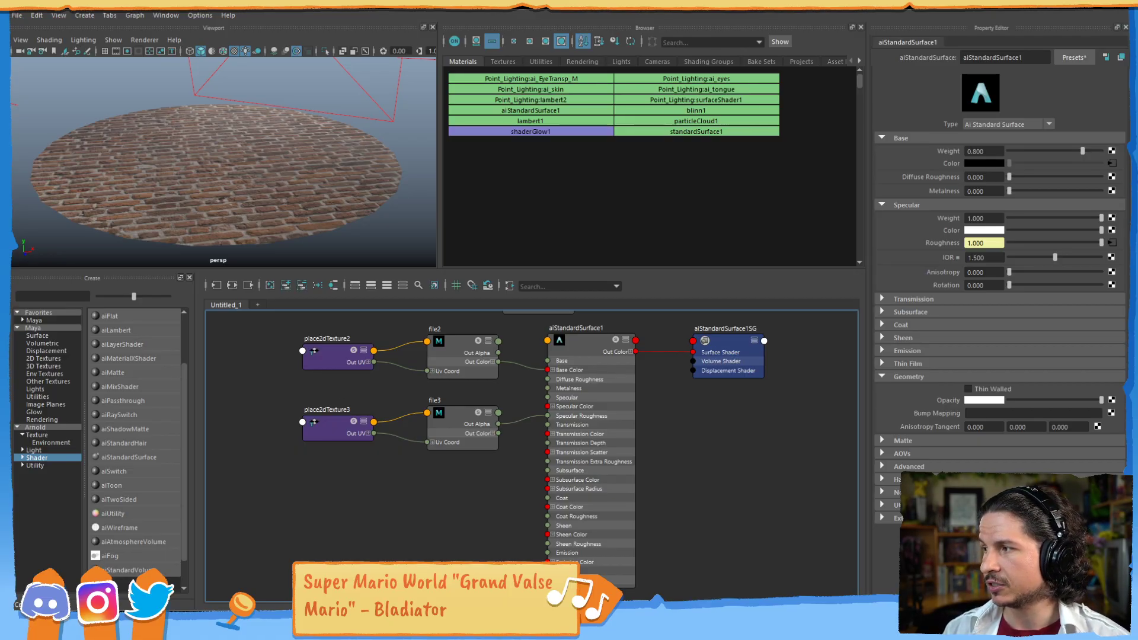
Bring up the church_bricks_03_4k_png folder and inspect the diff, rough, ao and rough_ao maps
left_click_drag(1137, 177, 493, 109)
left_click(662, 275)
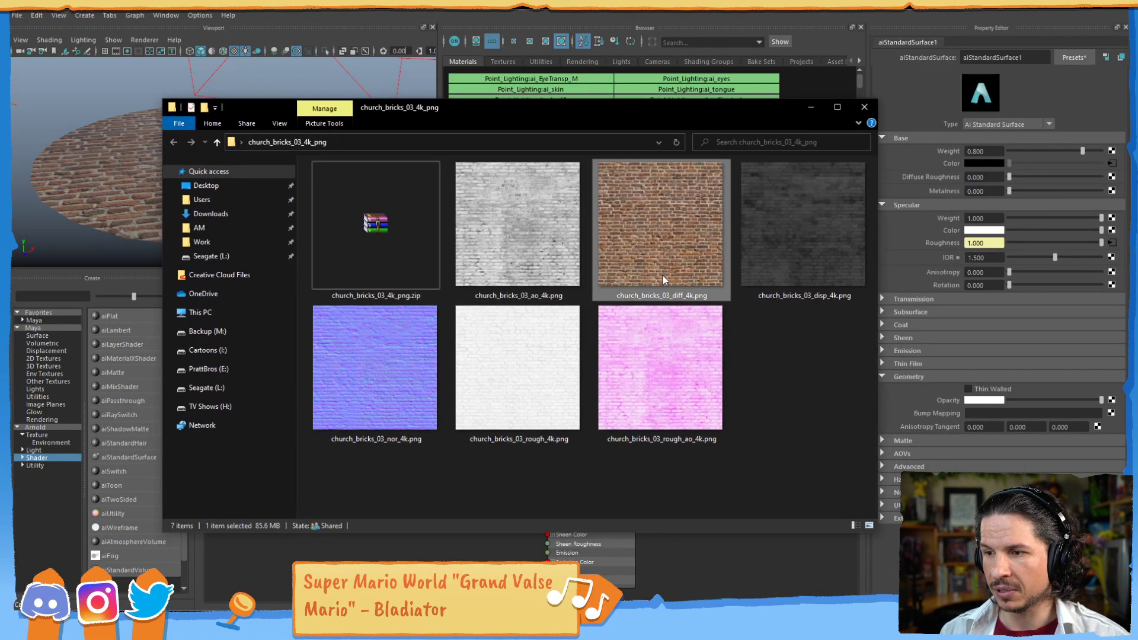
left_click(513, 406)
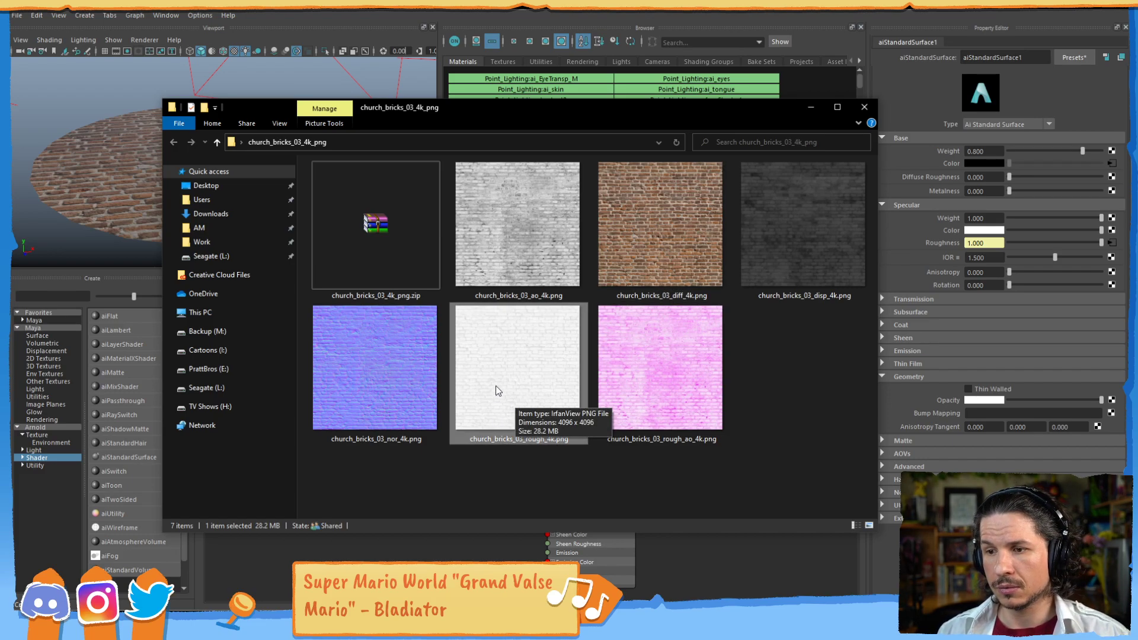
left_click(516, 258)
left_click(681, 399)
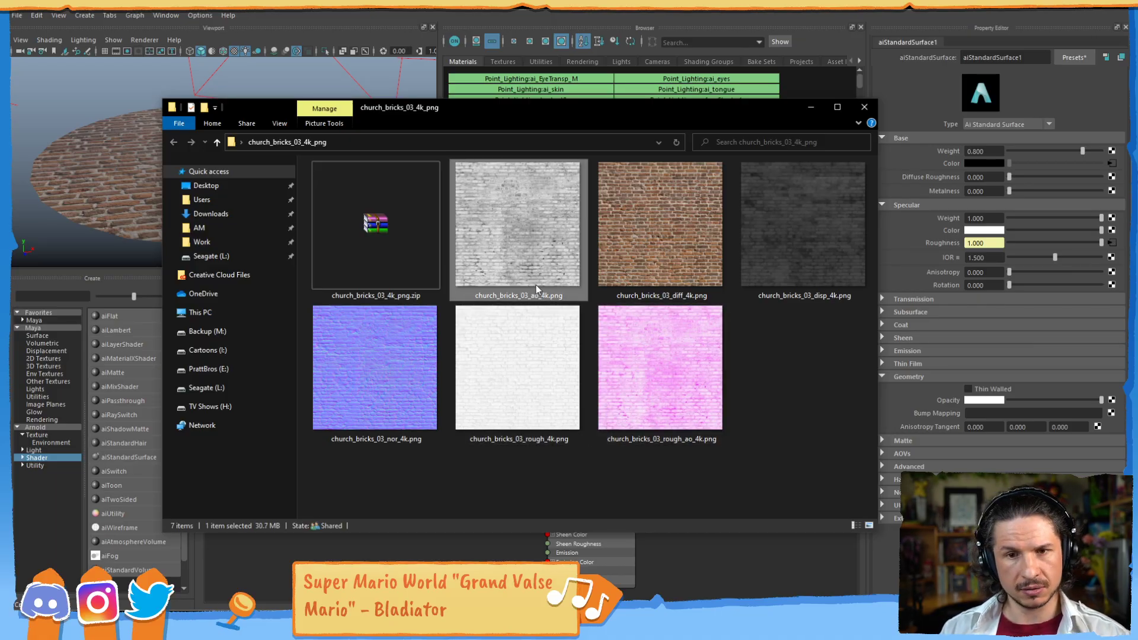
left_click(653, 430)
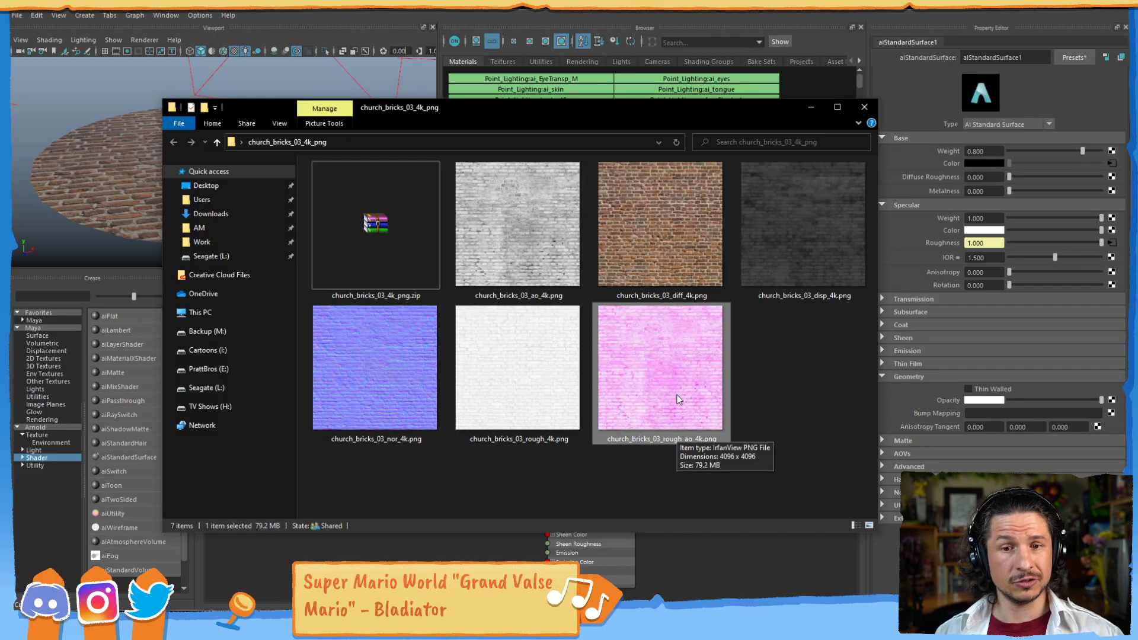
left_click(577, 98)
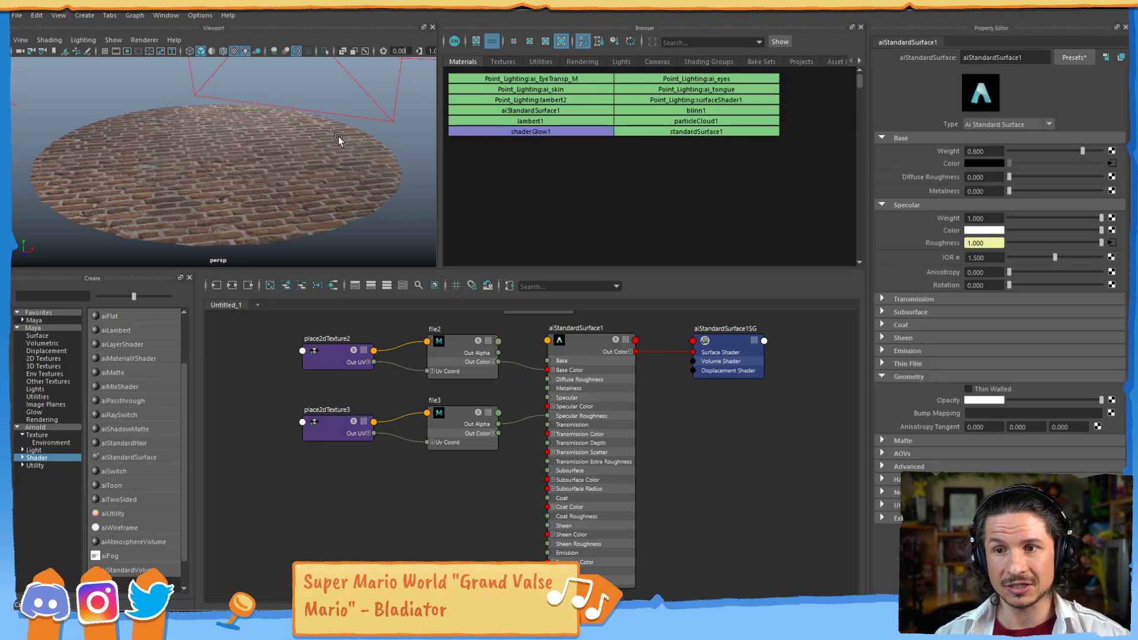
In the main Maya viewport, create a polygon cube, scale it up and raise it to stand on the disc
scroll(345, 140, "down", 3)
middle_click_drag(345, 141, 348, 176, "alt")
scroll(338, 173, "down", 1)
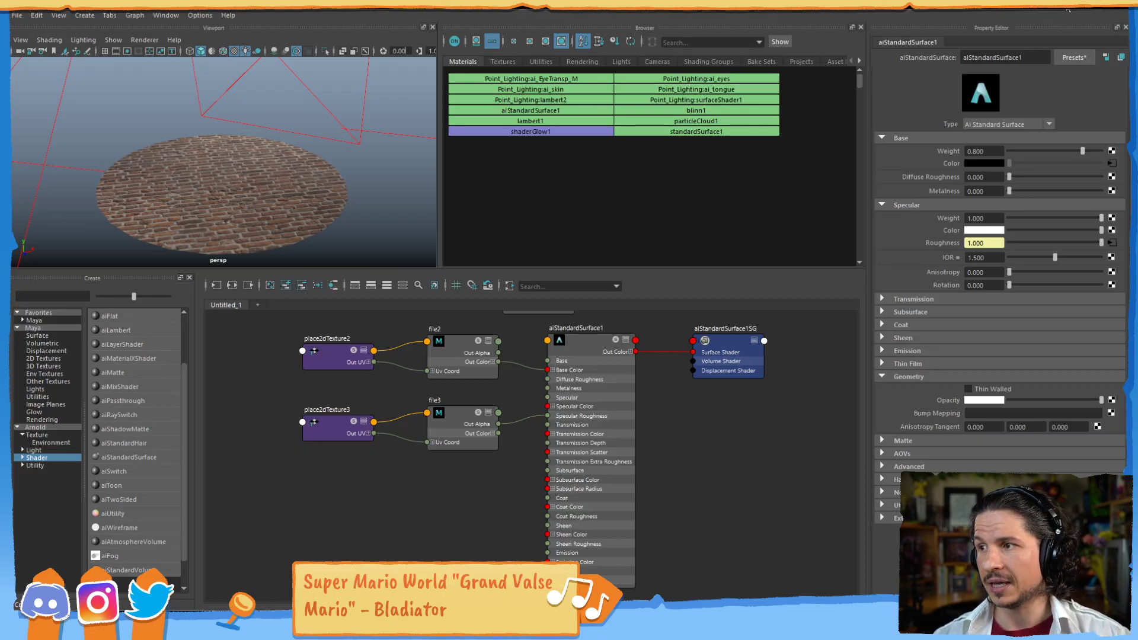
left_click(1068, 8)
scroll(439, 169, "down", 3)
left_click_drag(429, 193, 421, 211, "alt")
middle_click_drag(355, 195, 334, 185, "alt")
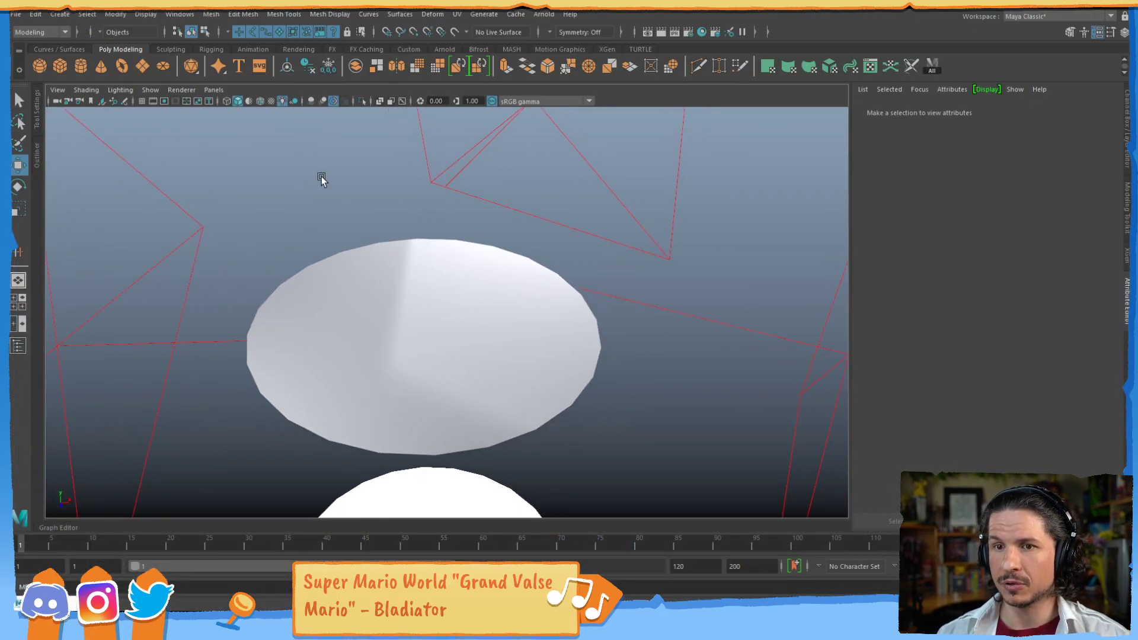
left_click(64, 67)
key("r")
left_click_drag(424, 328, 516, 297)
key("w")
left_click_drag(424, 272, 426, 196)
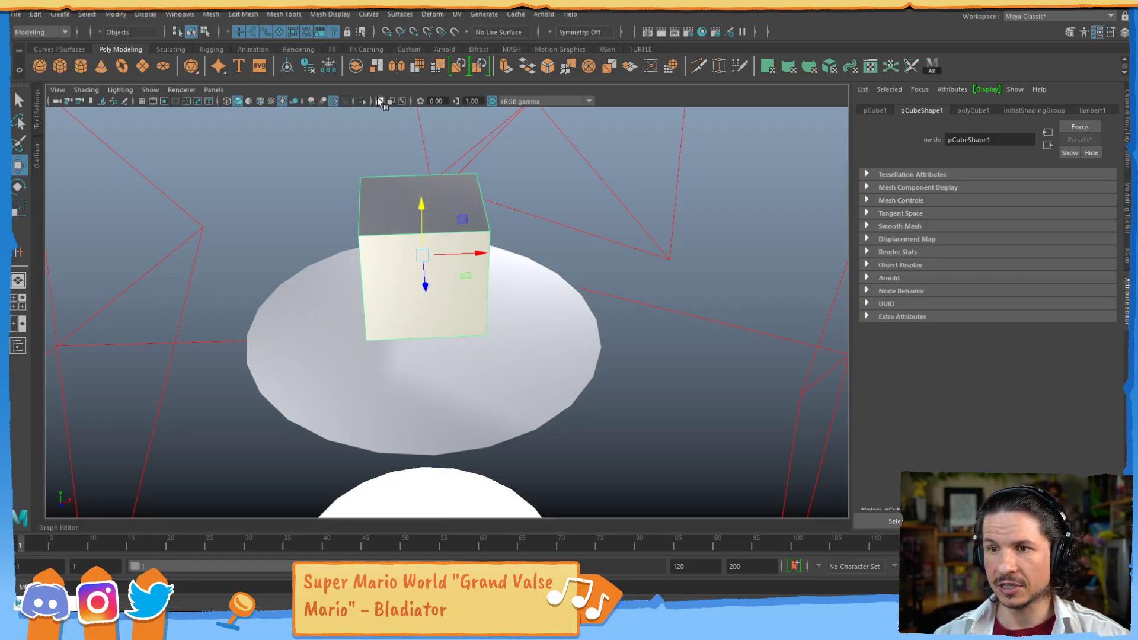
Turn on viewport ambient occlusion to examine the shading where the cube meets the disc, and delete the cube
left_click(310, 101)
left_click_drag(326, 143, 422, 193, "alt")
scroll(524, 319, "up", 5)
middle_click_drag(494, 341, 493, 306, "alt")
left_click_drag(493, 306, 429, 371, "alt")
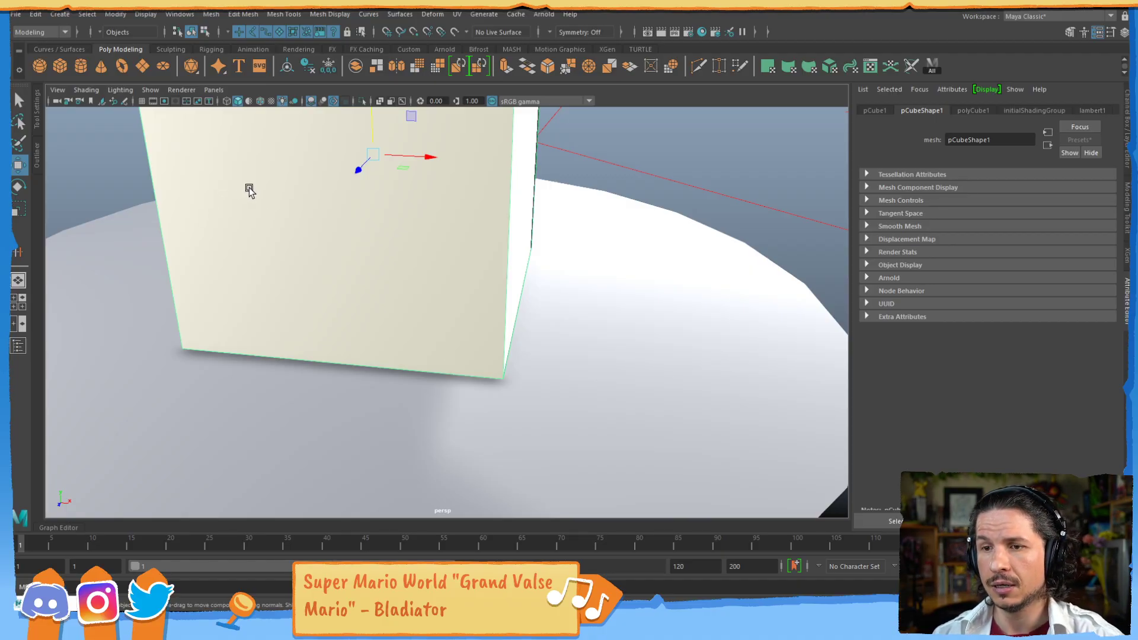
key("Delete")
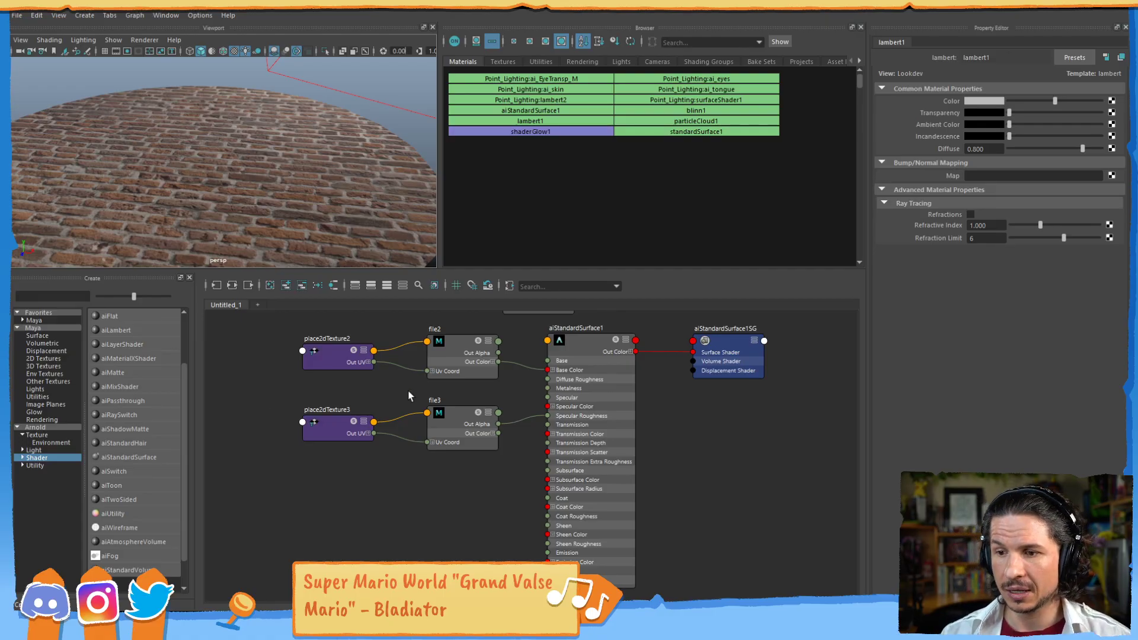
Spread file2 and file3 apart in the node graph, each together with its place2dTexture node
left_click_drag(322, 474, 379, 350)
left_click(444, 404)
middle_click_drag(442, 365, 521, 397)
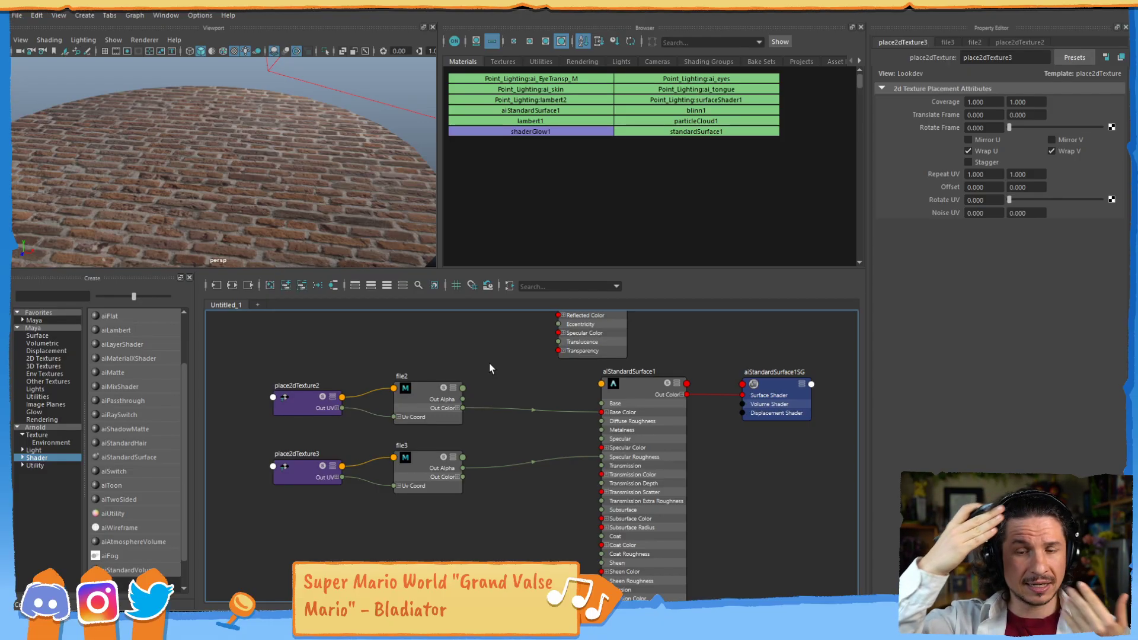
left_click_drag(315, 391, 406, 372)
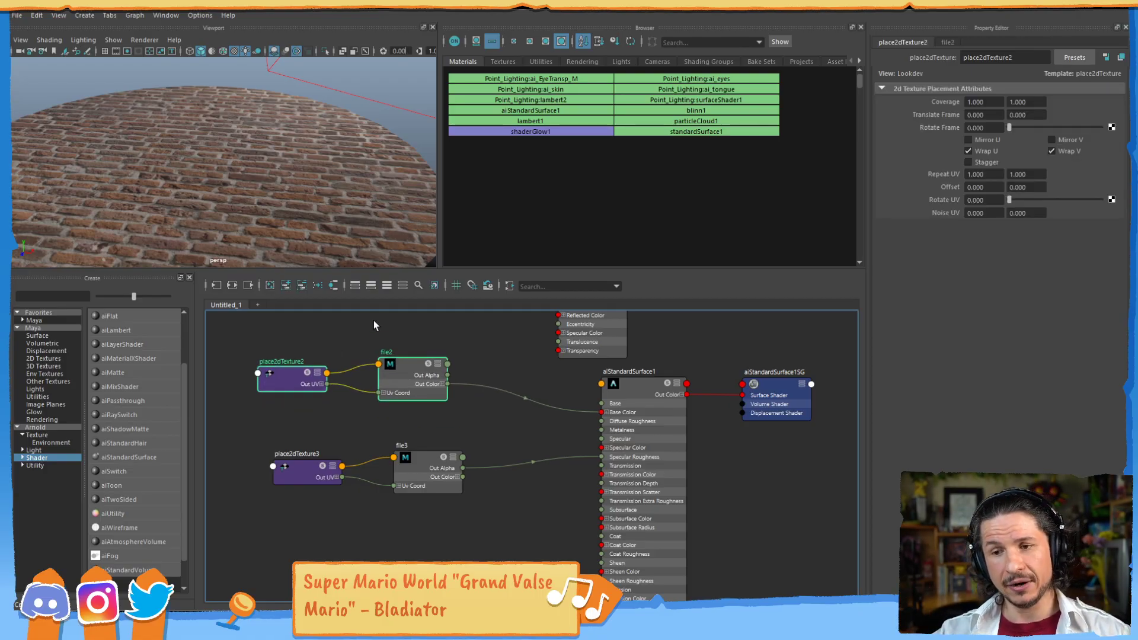
left_click(313, 409)
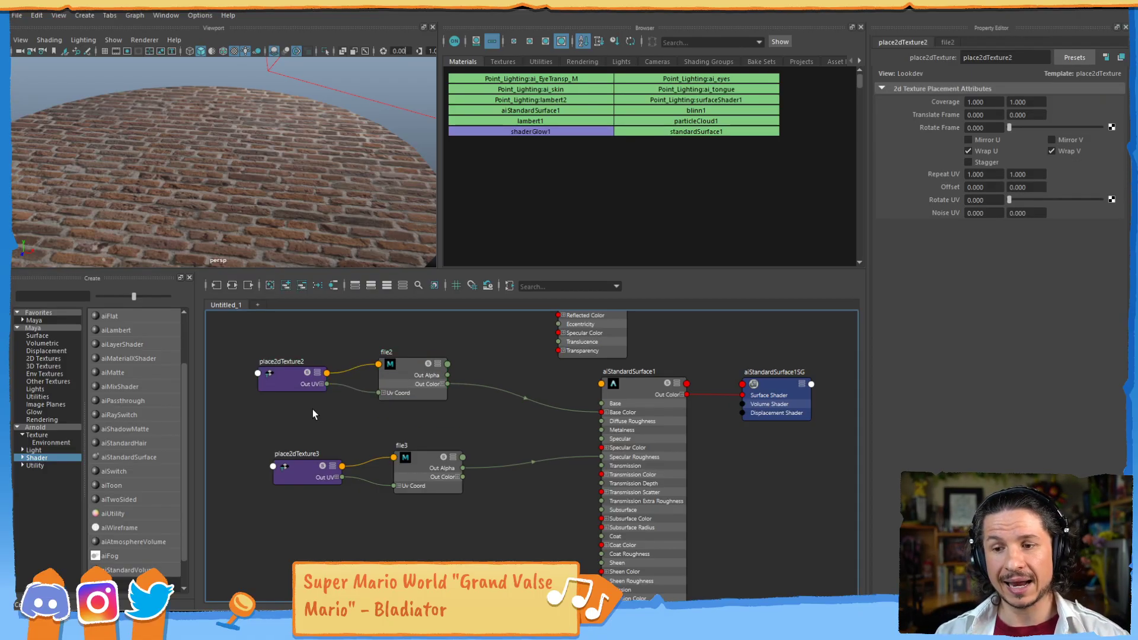
left_click(419, 459)
left_click_drag(306, 513, 441, 460)
left_click_drag(419, 461, 376, 472)
left_click(418, 423)
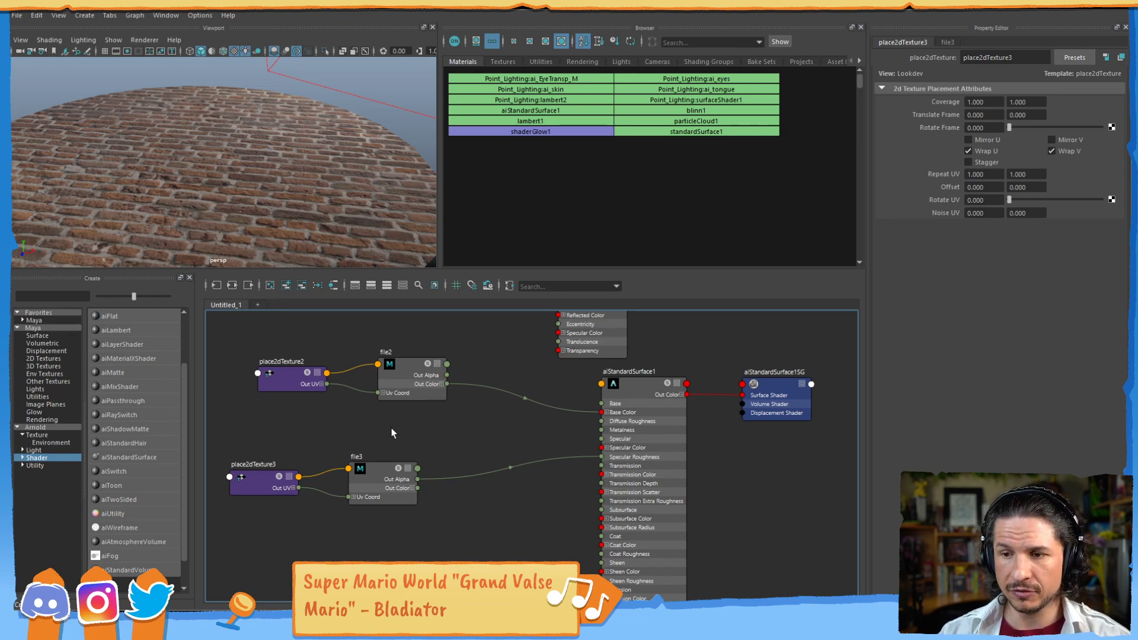
Create a new file texture node and arrange it with its place2dTexture node between file2 and file3
key("Tab")
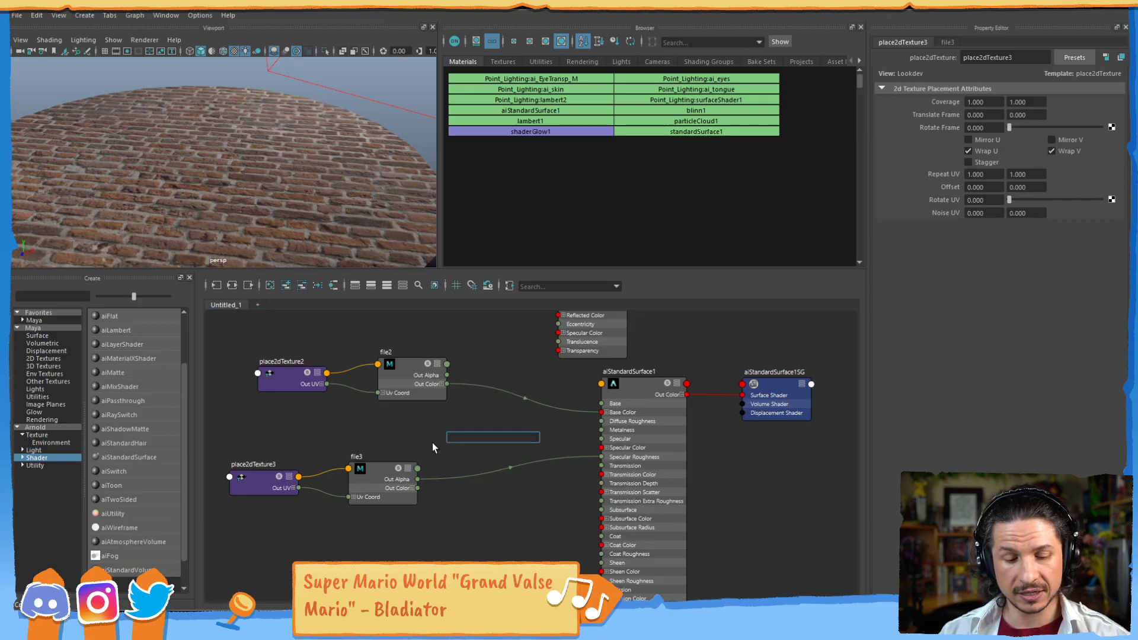
type("file")
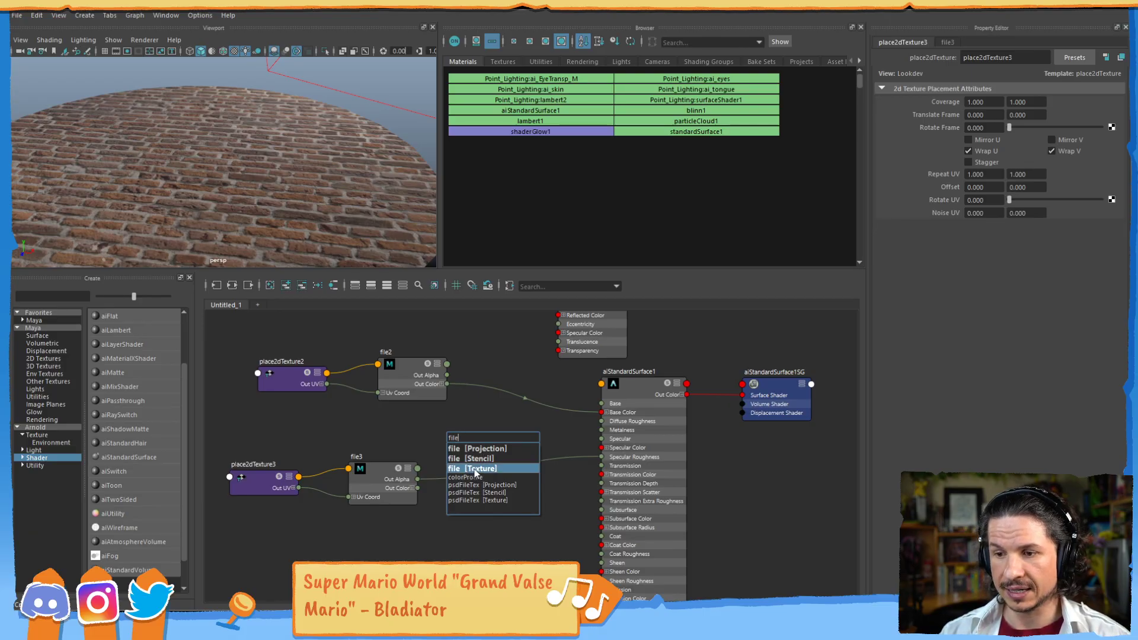
left_click(454, 469)
left_click_drag(485, 439, 318, 421)
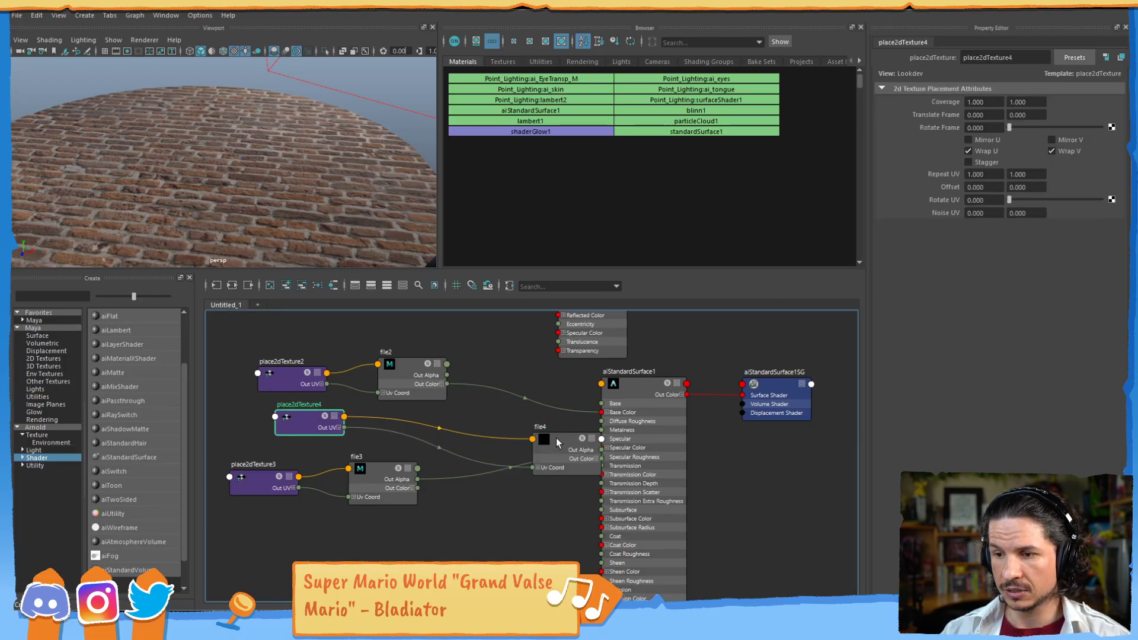
left_click_drag(561, 440, 410, 418)
Move file3 and its placement node lower in the graph and line up file2's nodes just above file4
middle_click_drag(385, 373, 435, 385, "alt")
right_click_drag(435, 386, 409, 398, "alt")
left_click_drag(331, 524, 443, 545)
left_click_drag(341, 474, 408, 360)
left_click(470, 436)
left_click(408, 354)
Load church_bricks_03_ao_4k.png into the file4 texture node and view the disc from a higher angle
left_click(422, 400)
left_click(1114, 139)
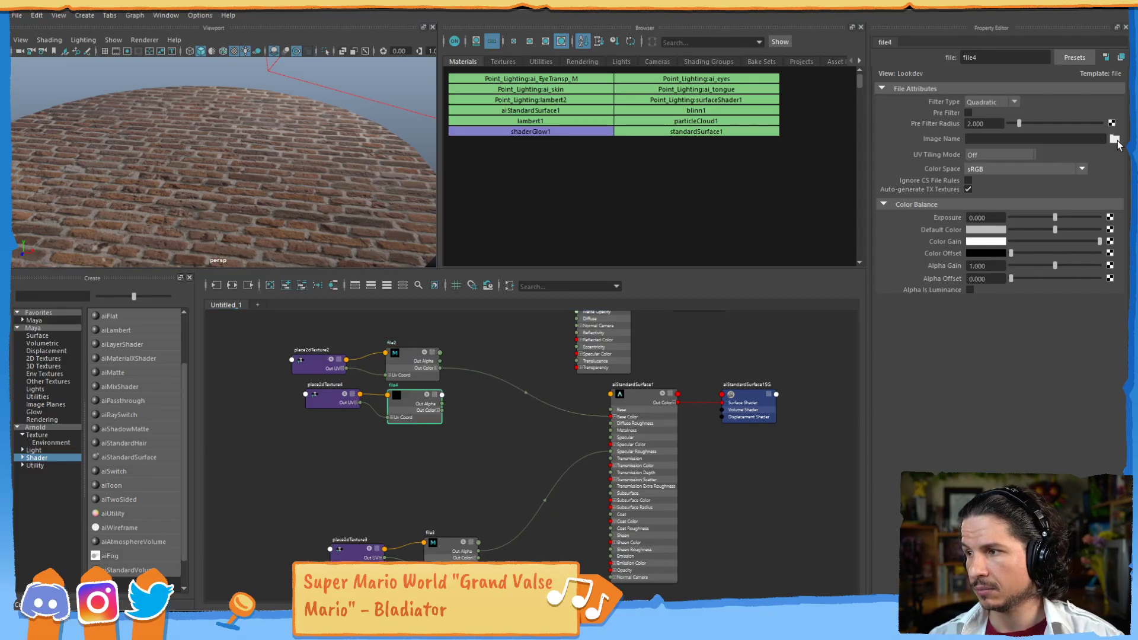
left_click(485, 193)
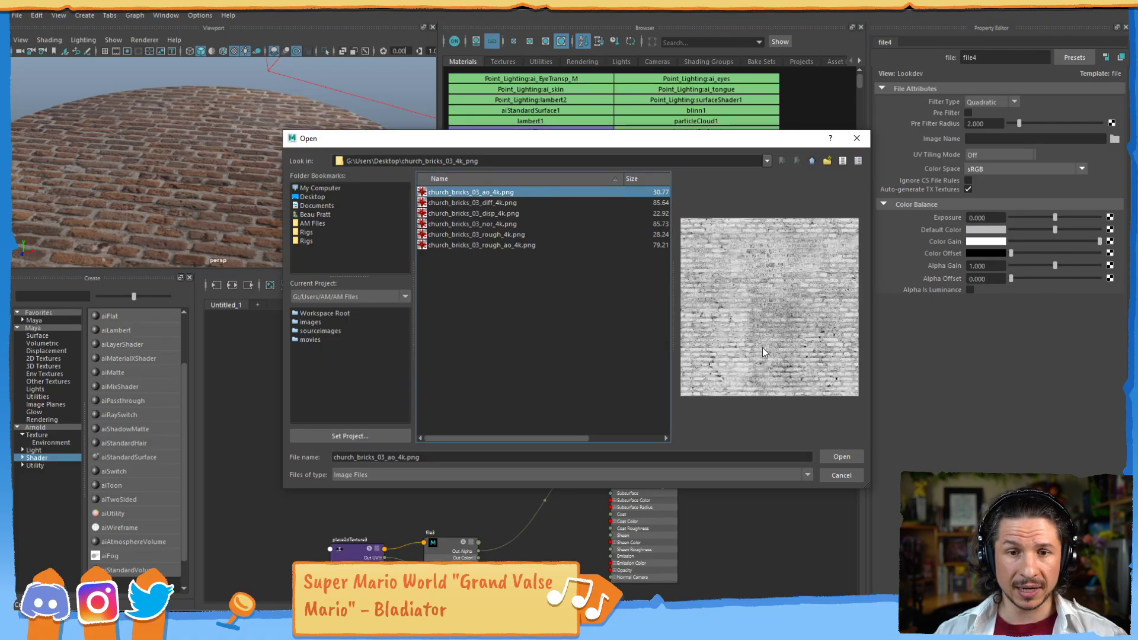
left_click(825, 455)
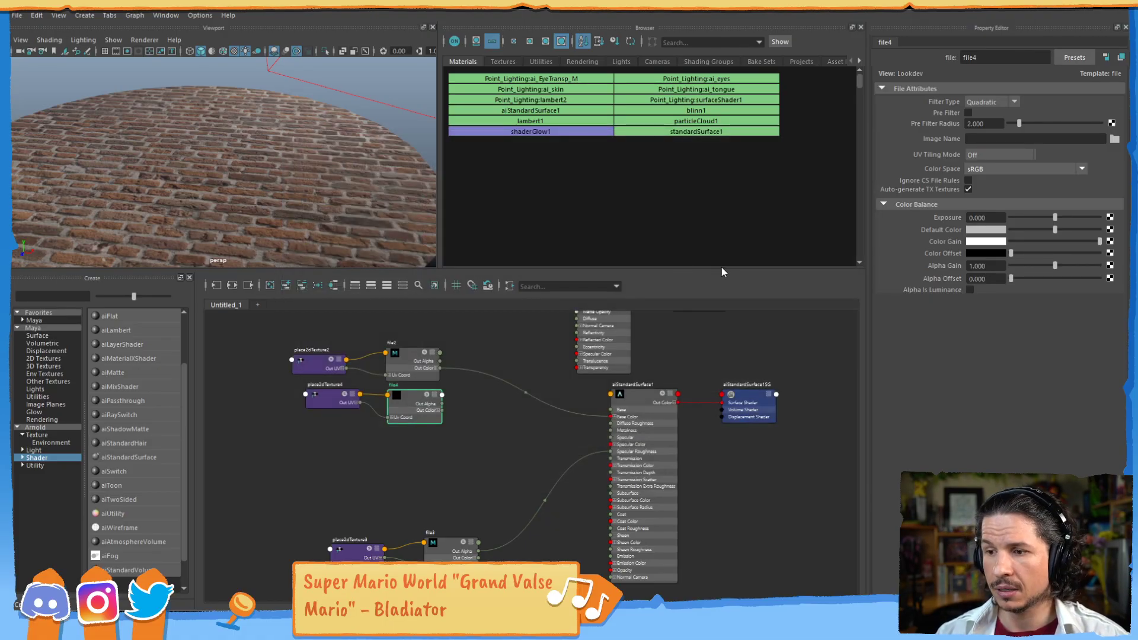
left_click_drag(359, 148, 254, 180, "alt")
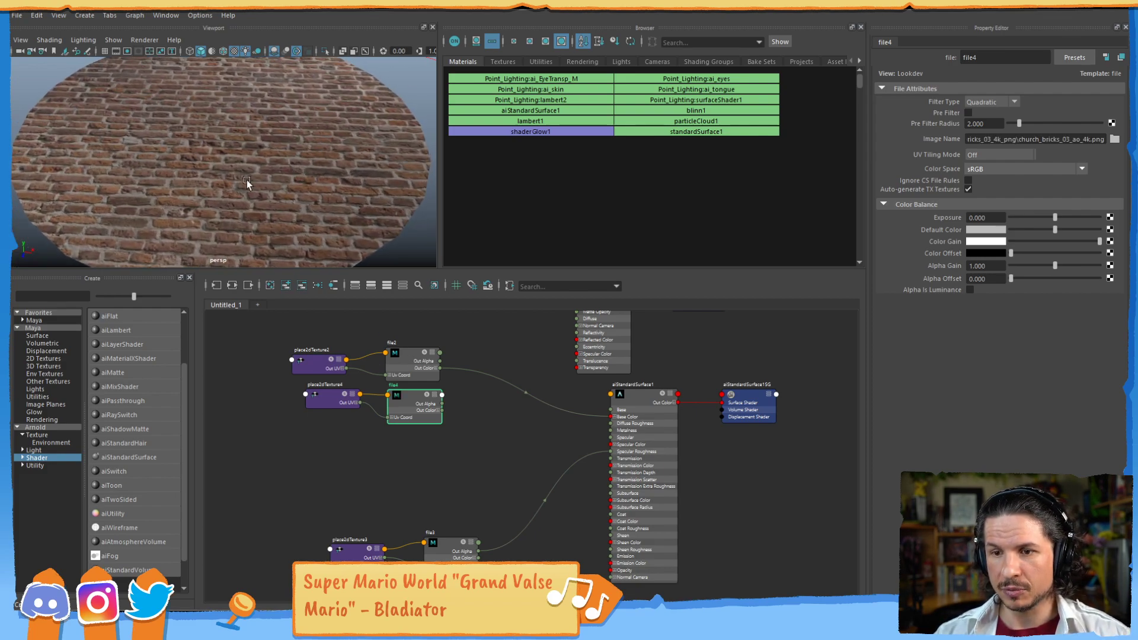
Create an aiMultiply node and place it between the file2 and file4 textures and aiStandardSurface1
left_click(480, 429)
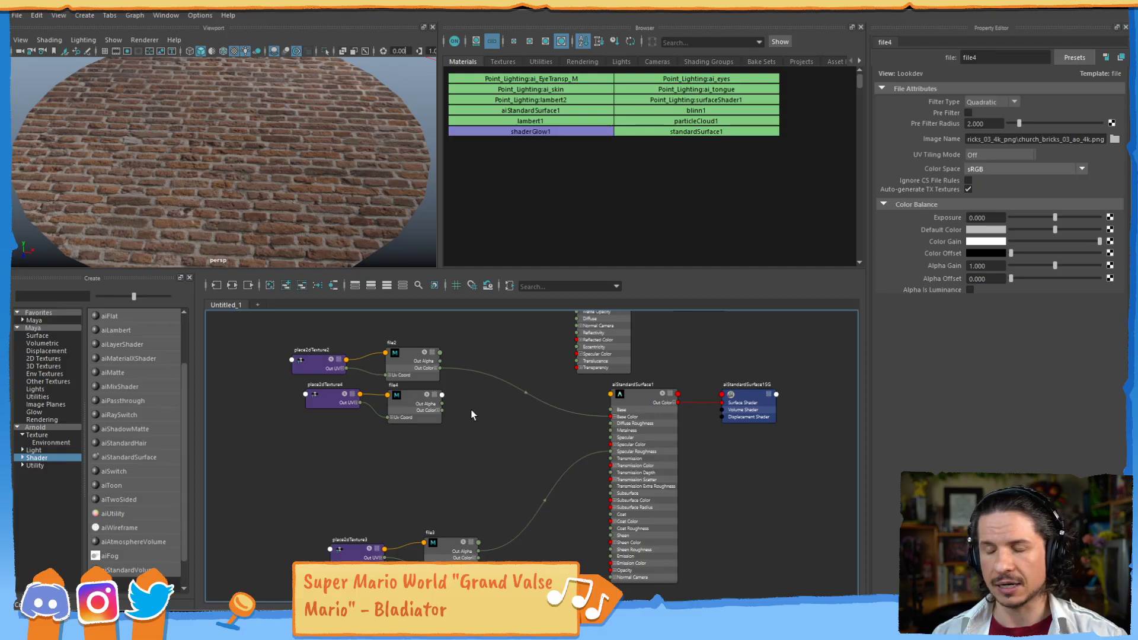
key("Tab")
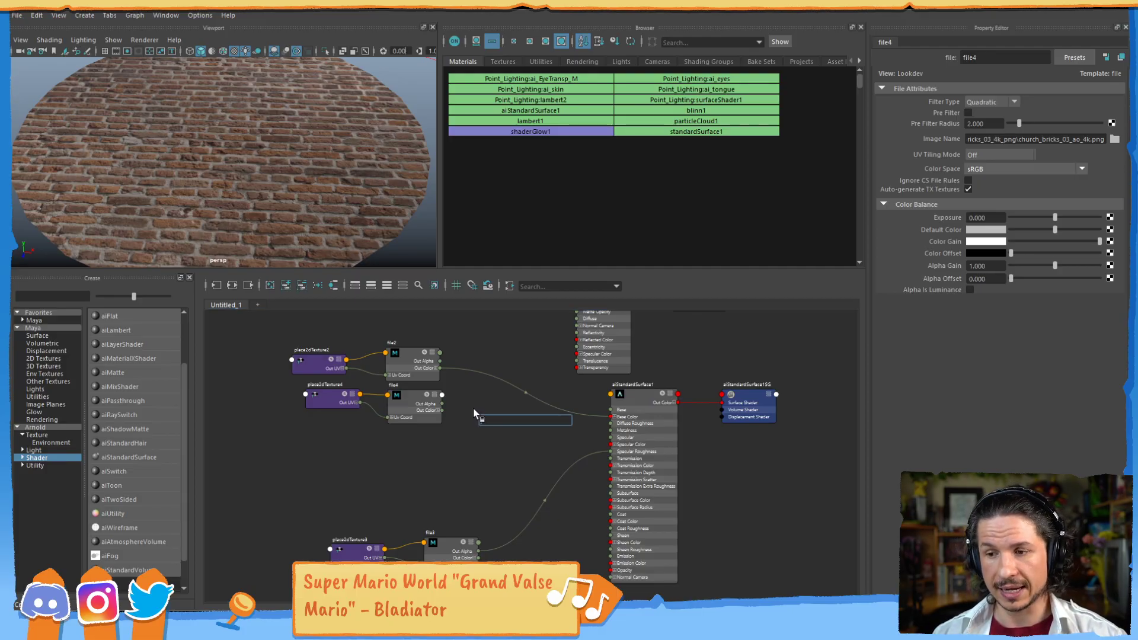
type("aimu")
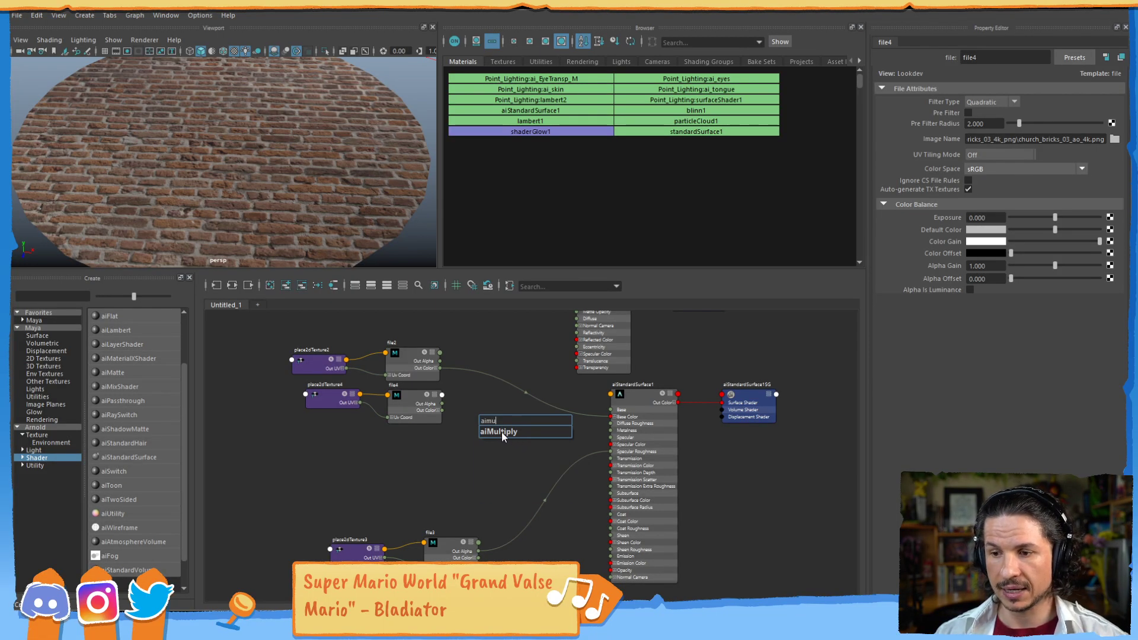
left_click(501, 432)
left_click(33, 464)
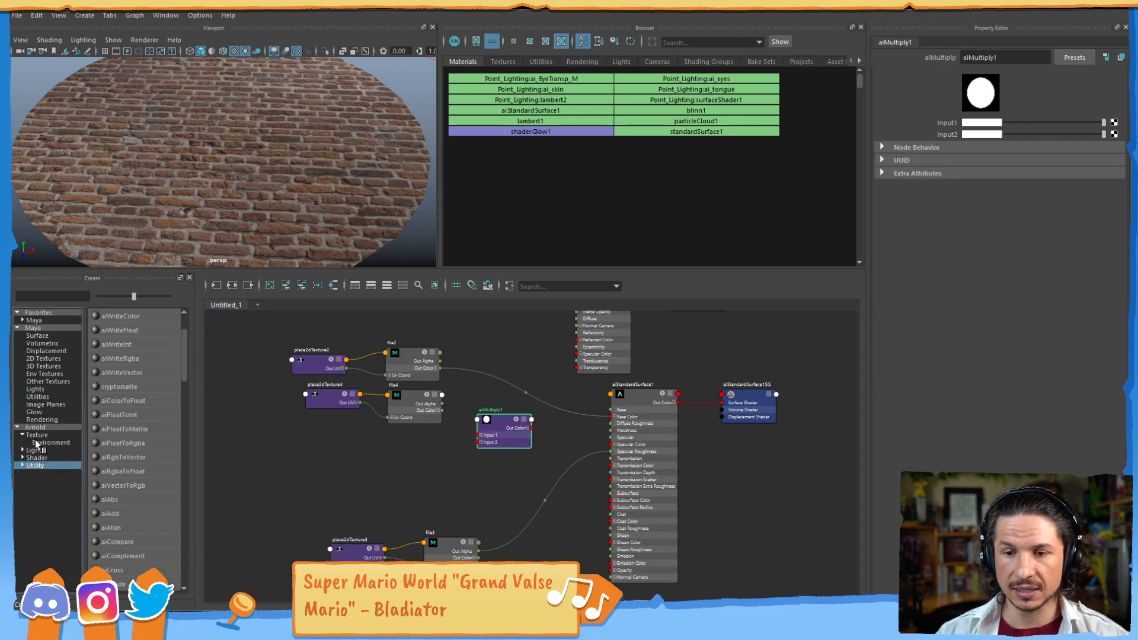
left_click_drag(184, 354, 192, 434)
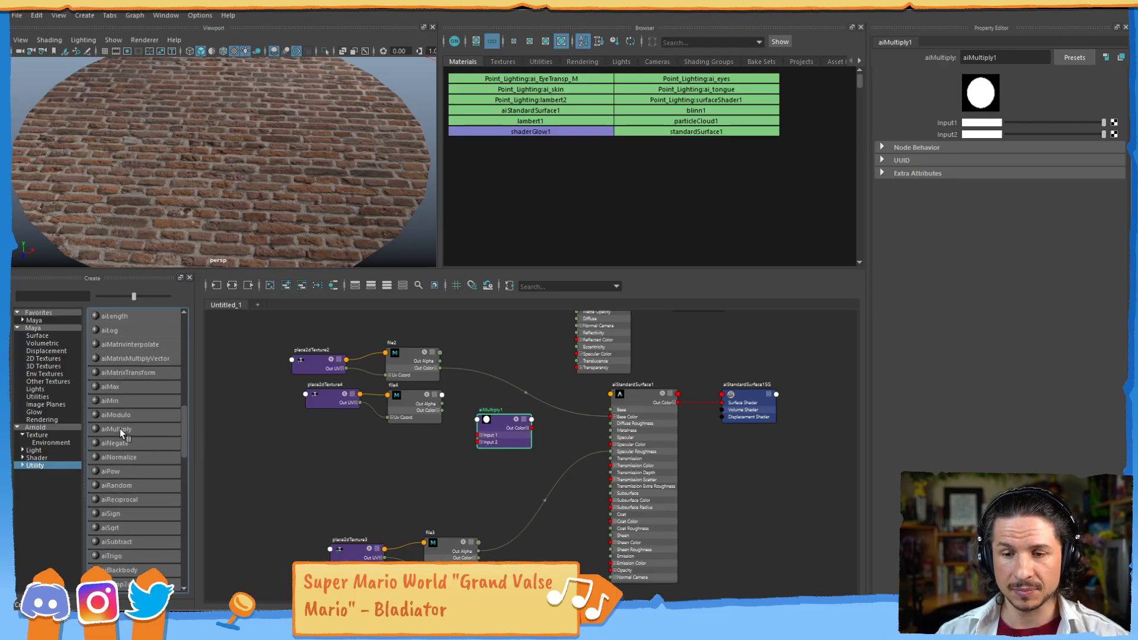
left_click_drag(500, 417, 504, 378)
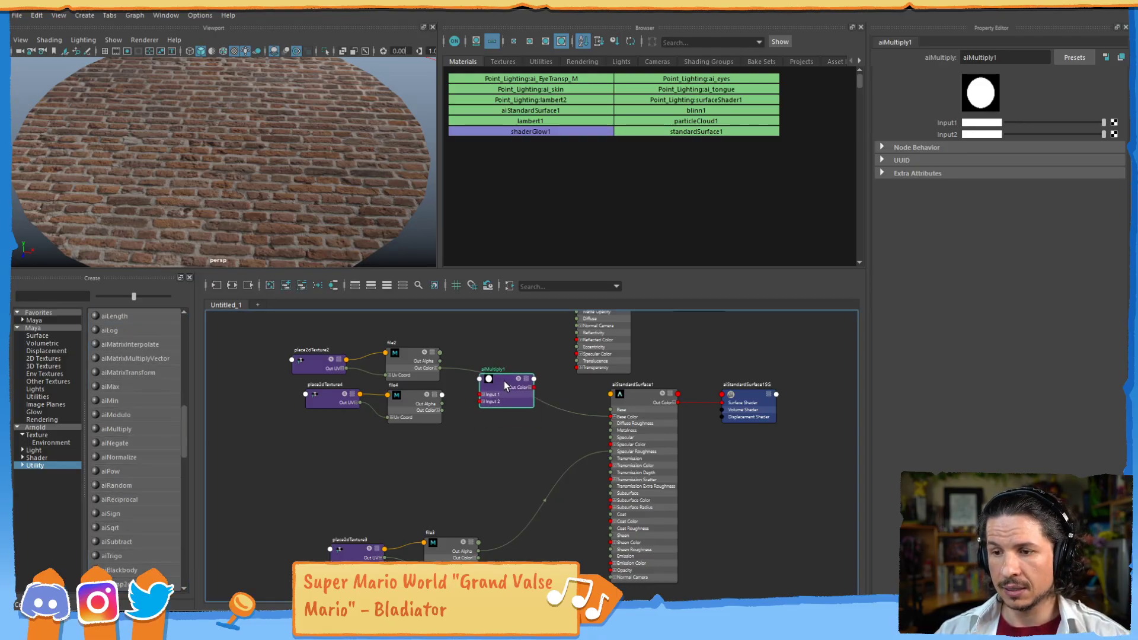
Connect the Out Color of file2 and file4 to aiMultiply1's Input 1 and Input 2, and its Out Color to aiStandardSurface1's Base Color
scroll(503, 380, "up", 3)
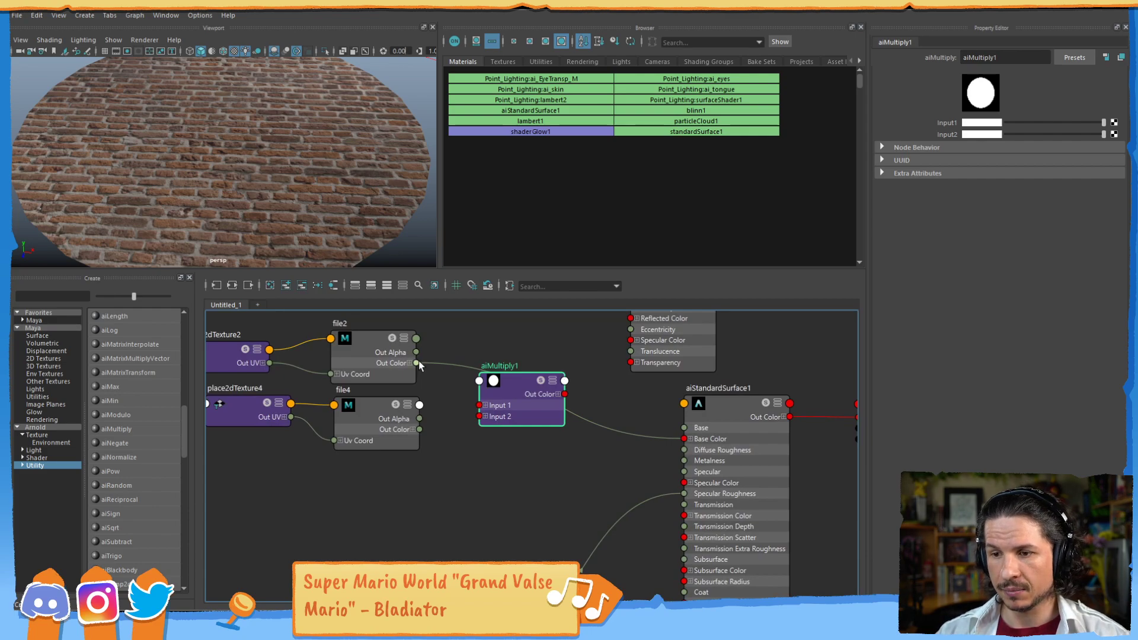
left_click_drag(416, 362, 477, 405)
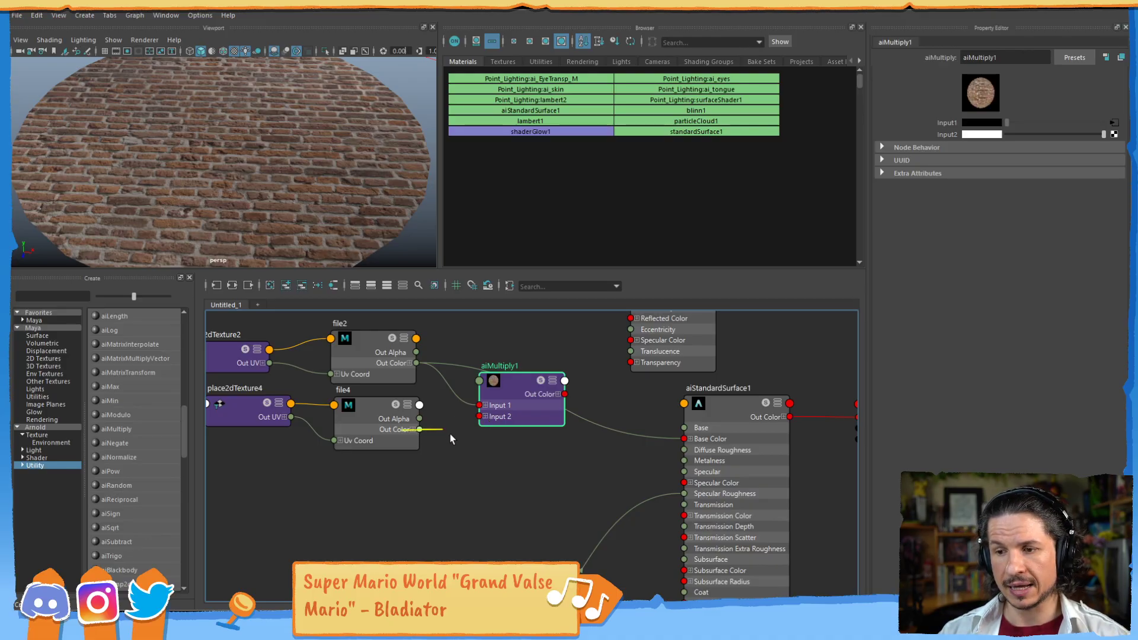
left_click_drag(419, 429, 479, 416)
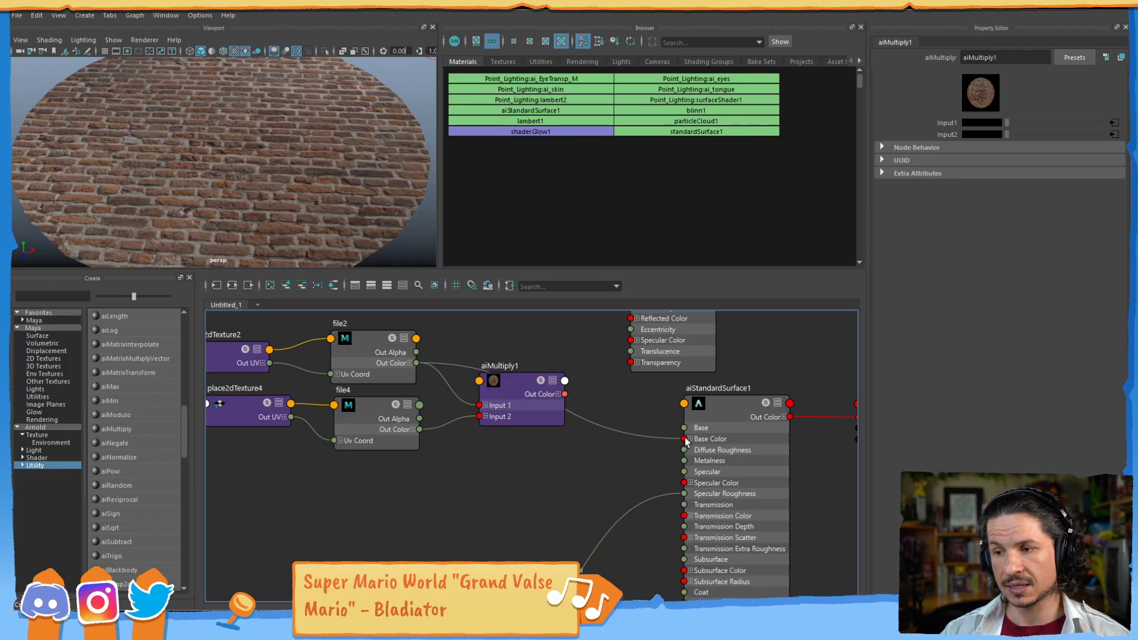
left_click_drag(575, 405, 684, 438)
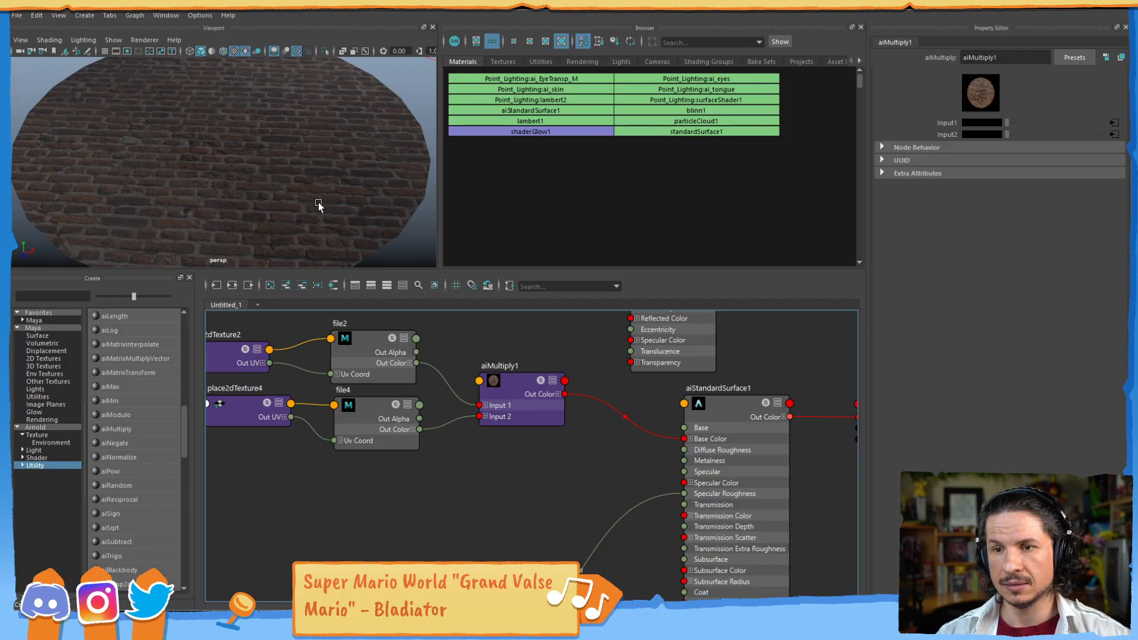
Compare the bricks with file2 wired directly to Base Color against aiMultiply1's output reconnected to Base Color
scroll(294, 191, "down", 3)
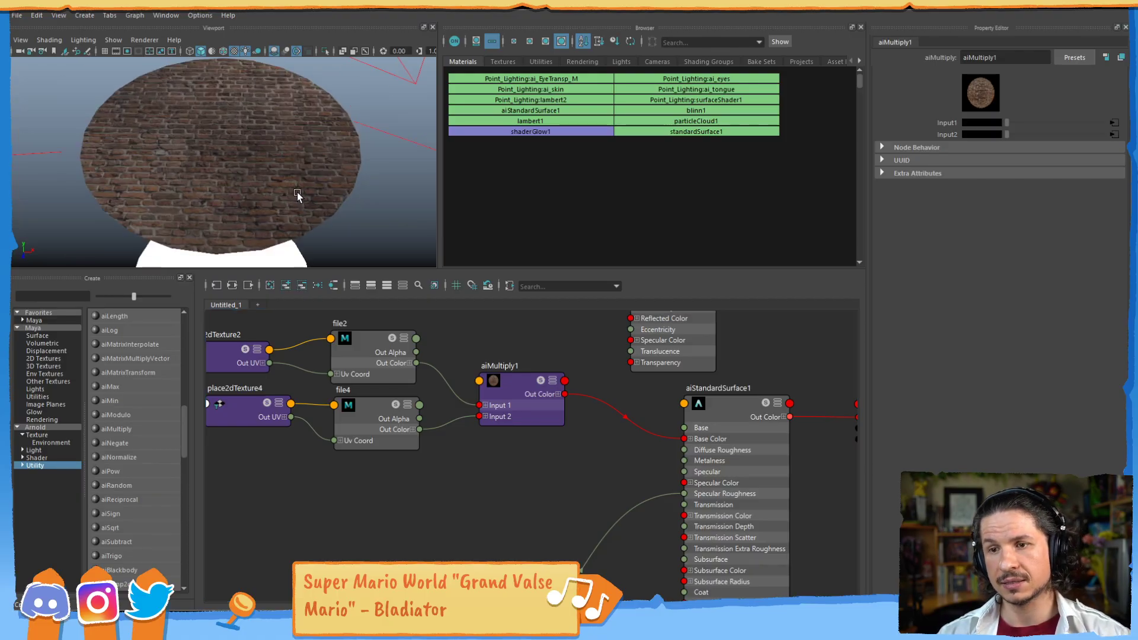
left_click_drag(300, 183, 248, 221, "alt")
scroll(272, 214, "up", 5)
scroll(259, 214, "up", 2)
left_click_drag(416, 364, 684, 439)
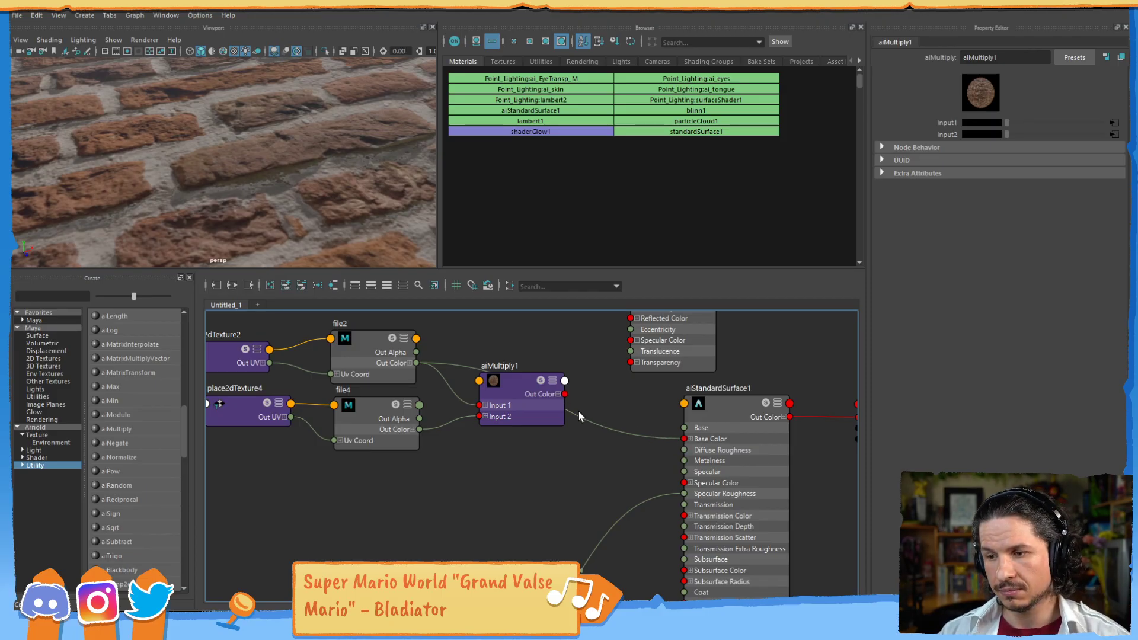
left_click_drag(565, 394, 684, 440)
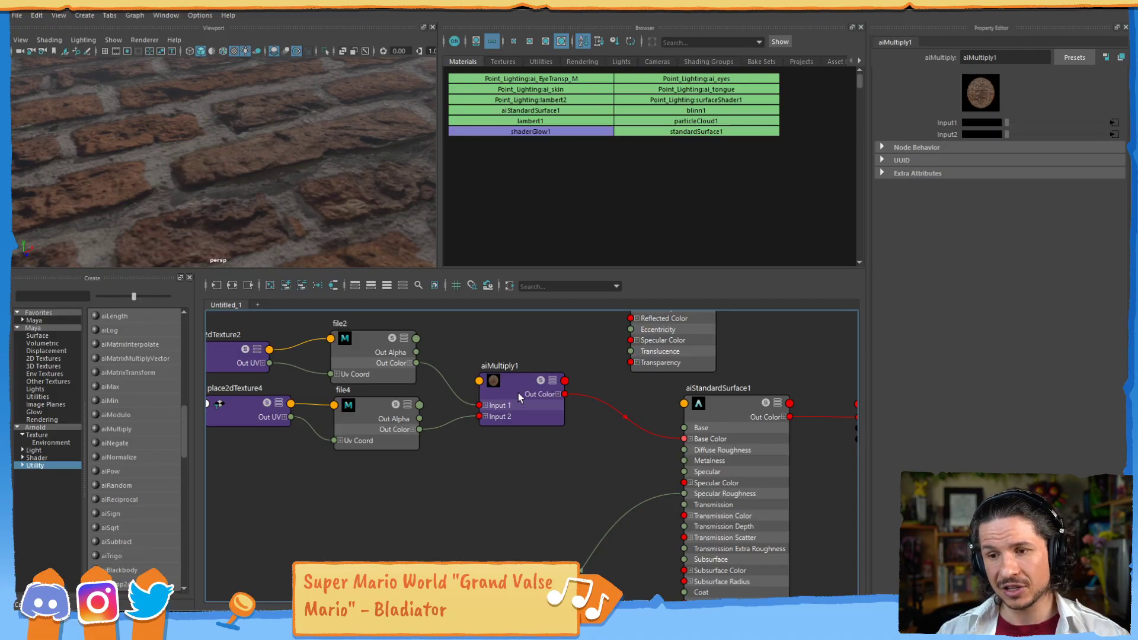
Try lower Exposure values on the file4 ambient occlusion texture and reset the Exposure to 0
left_click(410, 400)
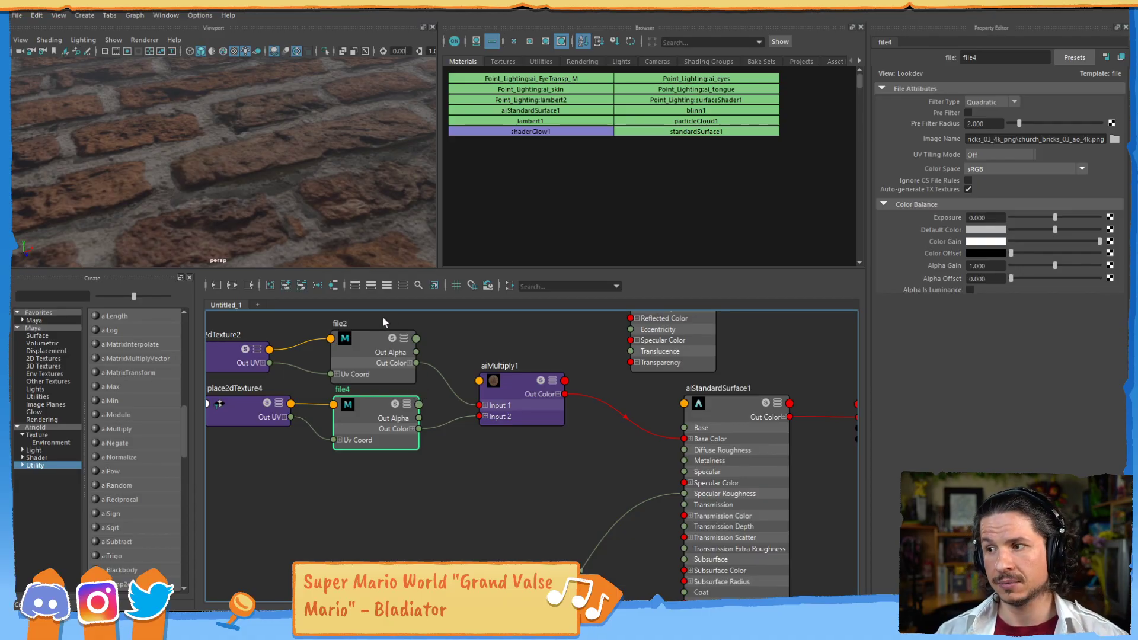
right_click_drag(318, 165, 294, 199, "alt")
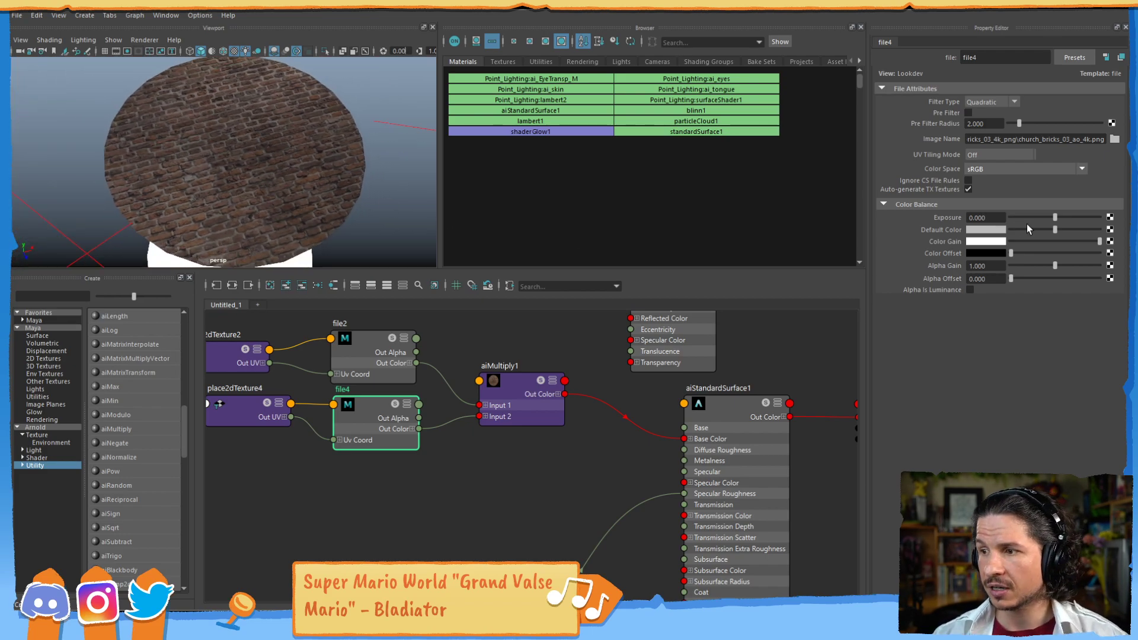
left_click_drag(1054, 217, 1046, 217)
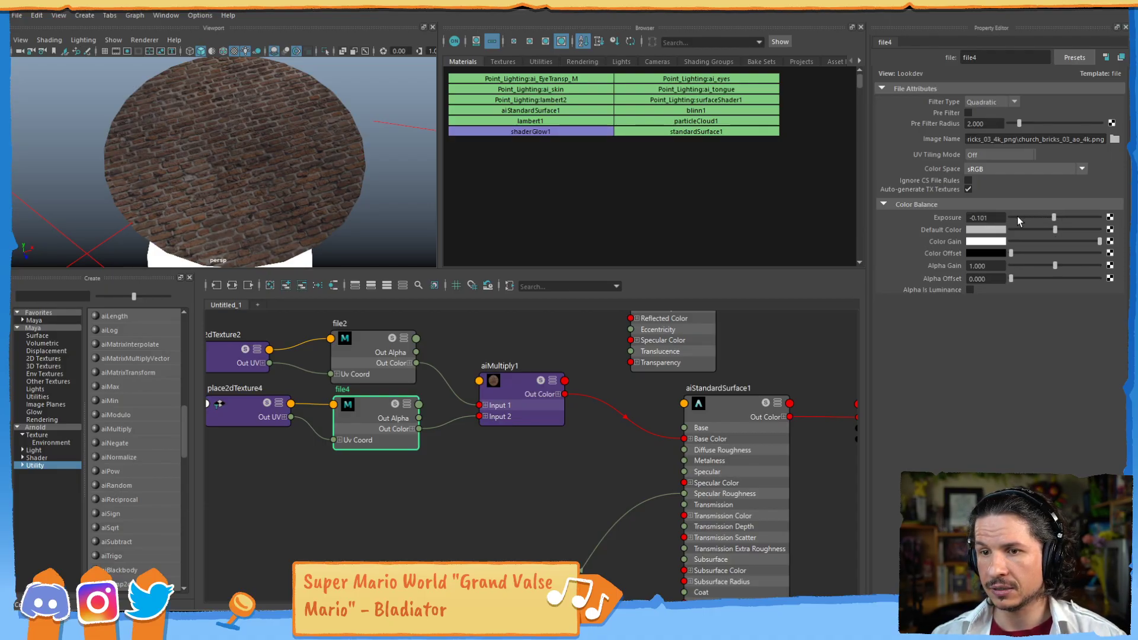
mouse_move(1043, 218)
left_mouse_down()
mouse_move(1017, 215)
mouse_move(1051, 218)
left_mouse_up()
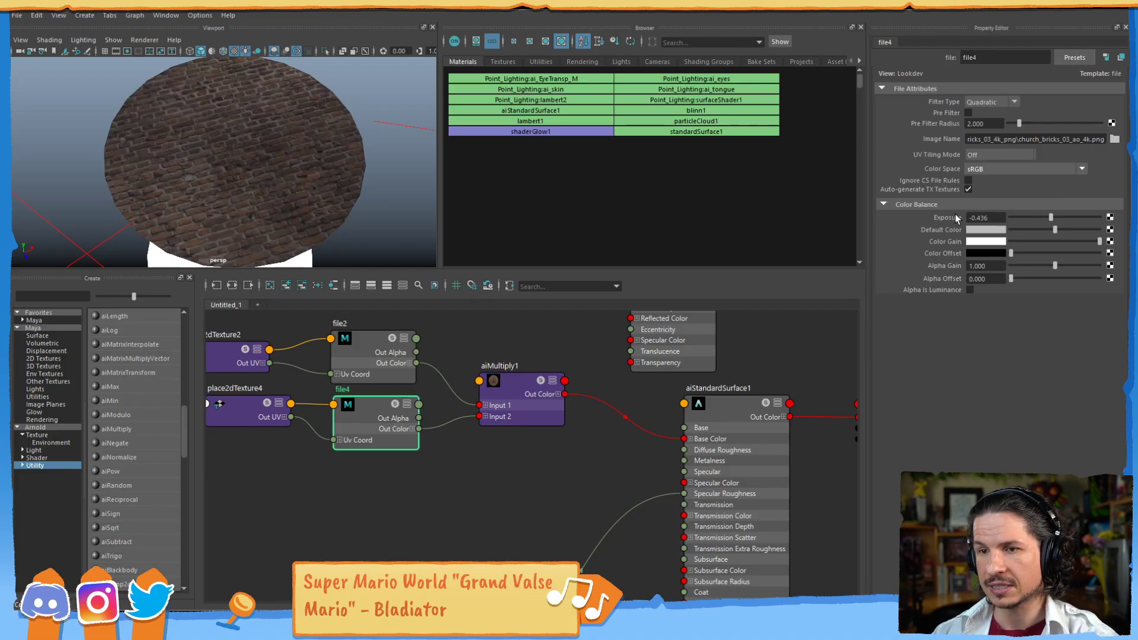
left_click_drag(990, 219, 966, 227)
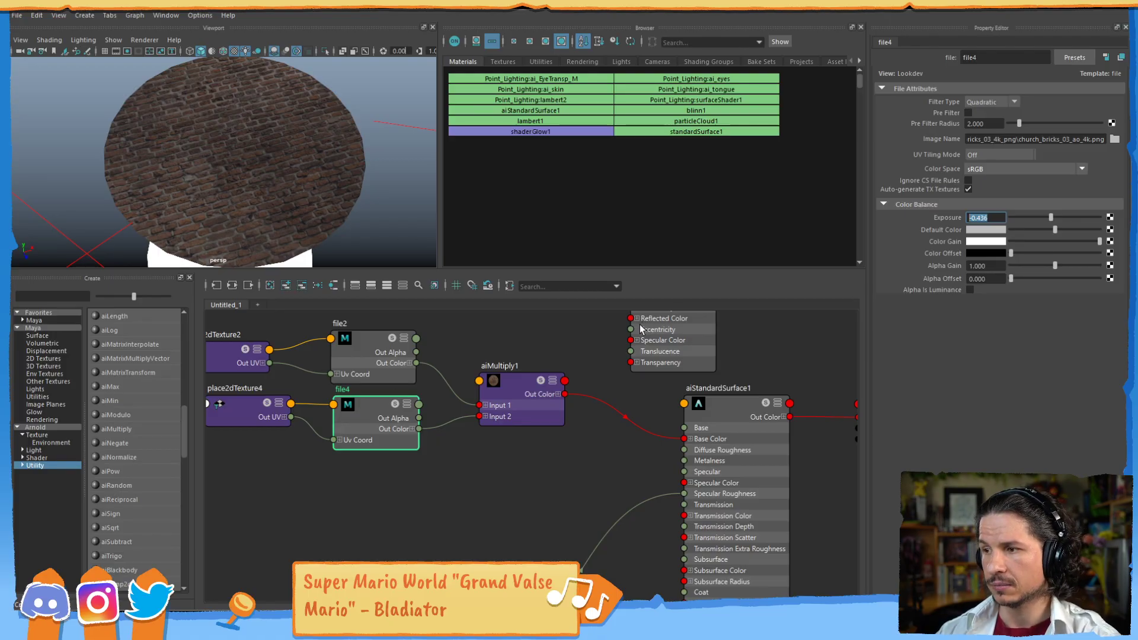
type("0")
key("Return")
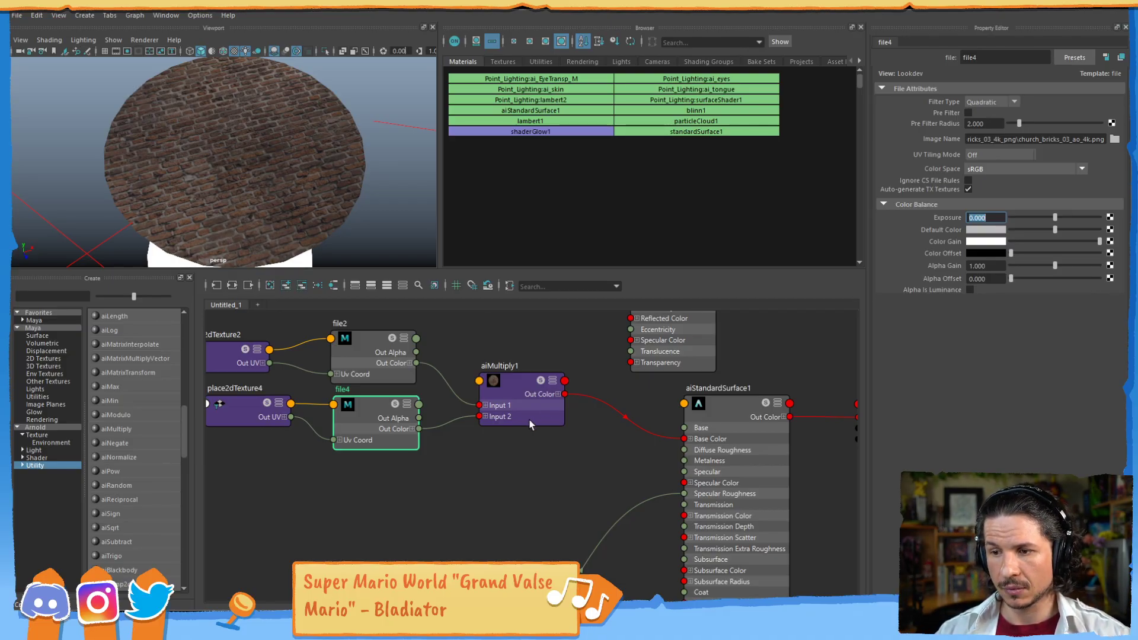
Duplicate the aiMultiply1 node and place the copy between file3 and aiStandardSurface1
scroll(516, 435, "down", 2)
middle_click_drag(525, 477, 538, 416, "alt")
left_click_drag(344, 467, 425, 500)
left_click(542, 349)
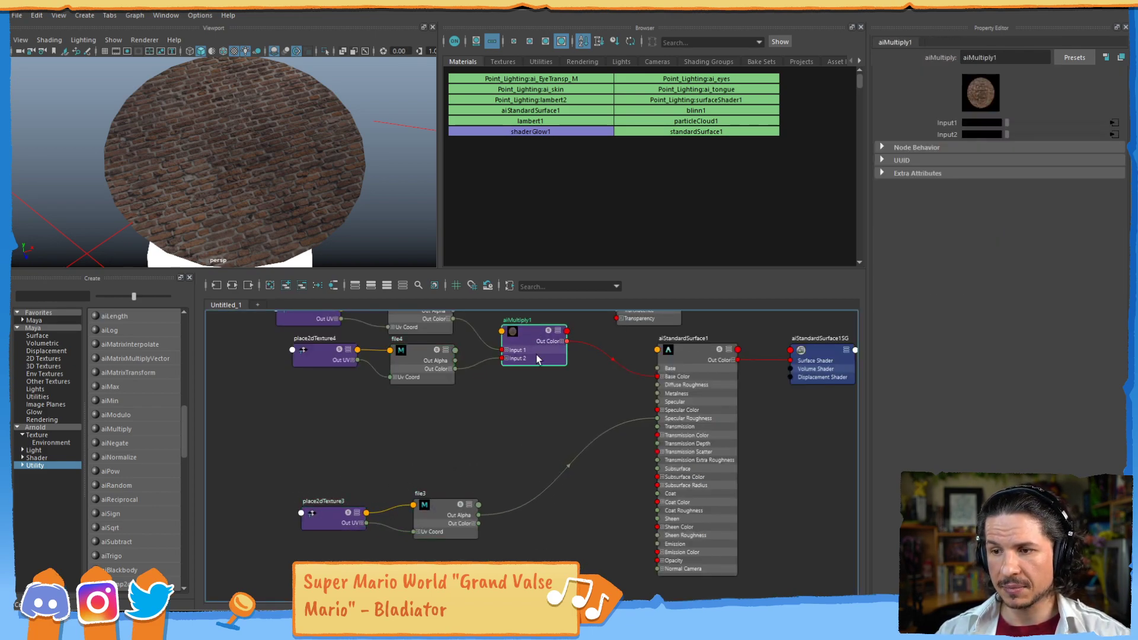
key("ctrl+d")
left_click_drag(430, 434, 553, 490)
Create a new file texture node with its place2dTexture node below file3
middle_click_drag(464, 476, 444, 388, "alt")
left_click(394, 473)
key("Tab")
type("file")
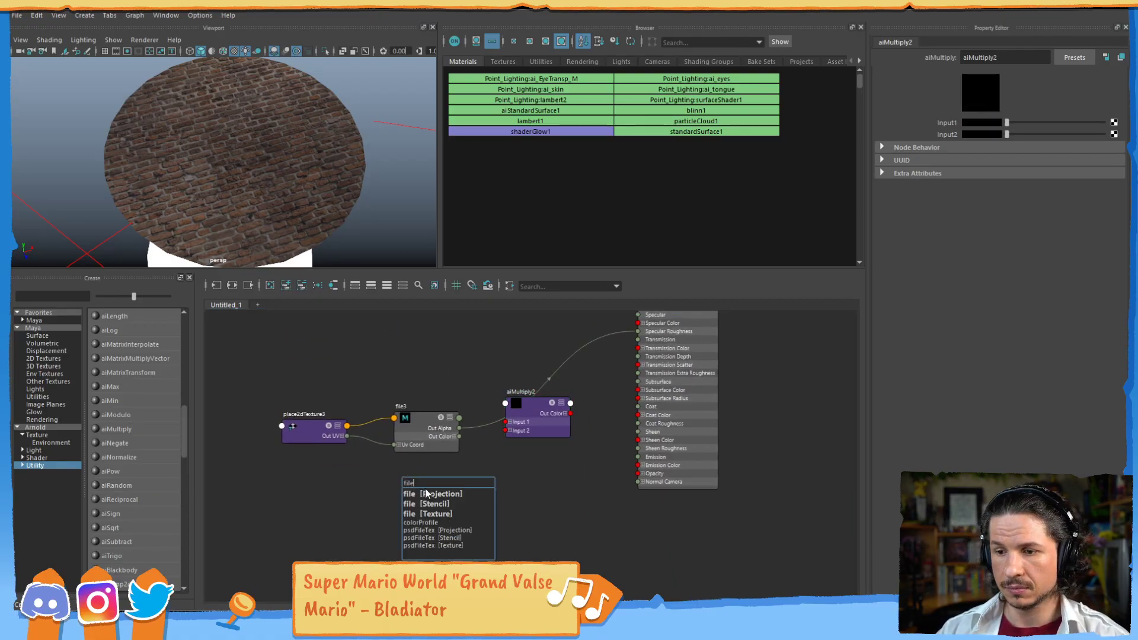
left_click(432, 513)
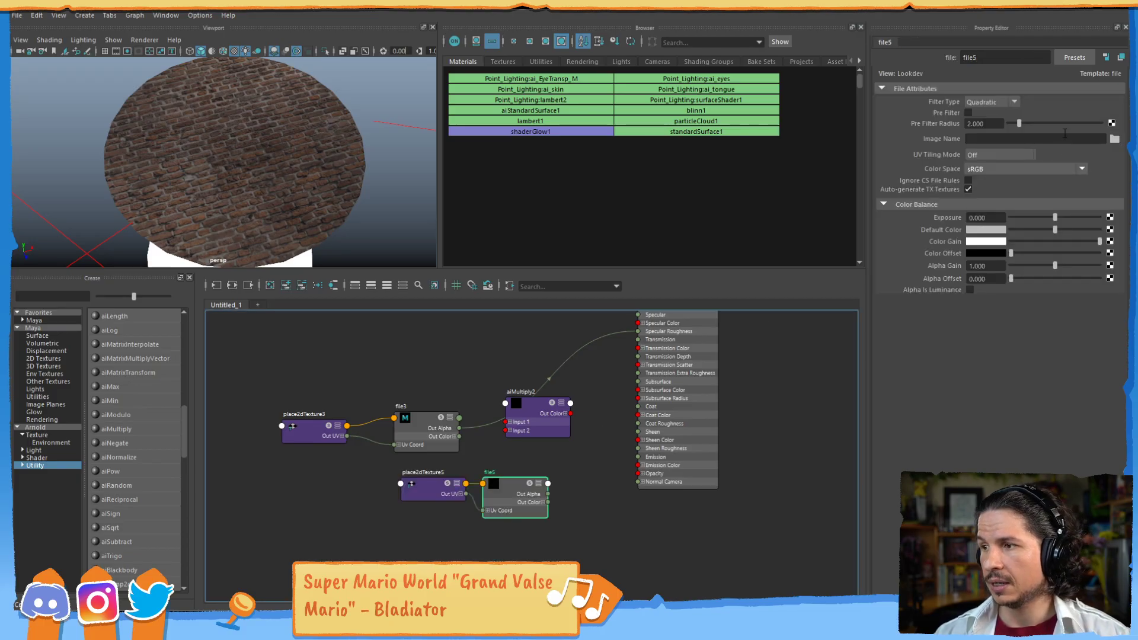
Load church_bricks_03_rough_ao_4k.png into the file5 texture and line its nodes up beneath file3's
left_click(1114, 139)
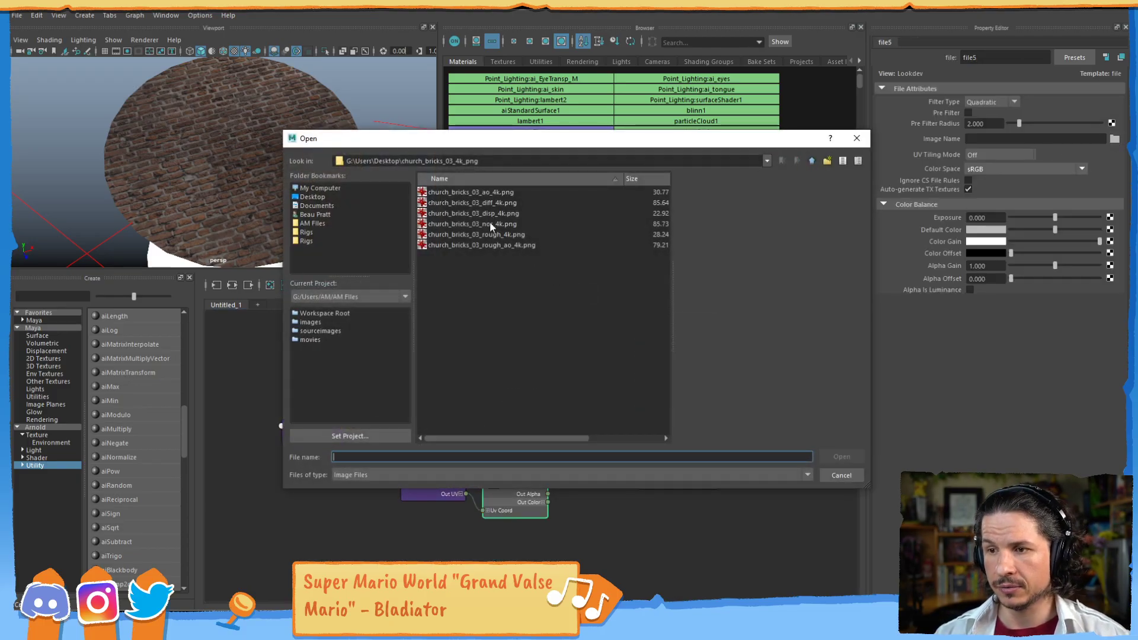
left_click(485, 244)
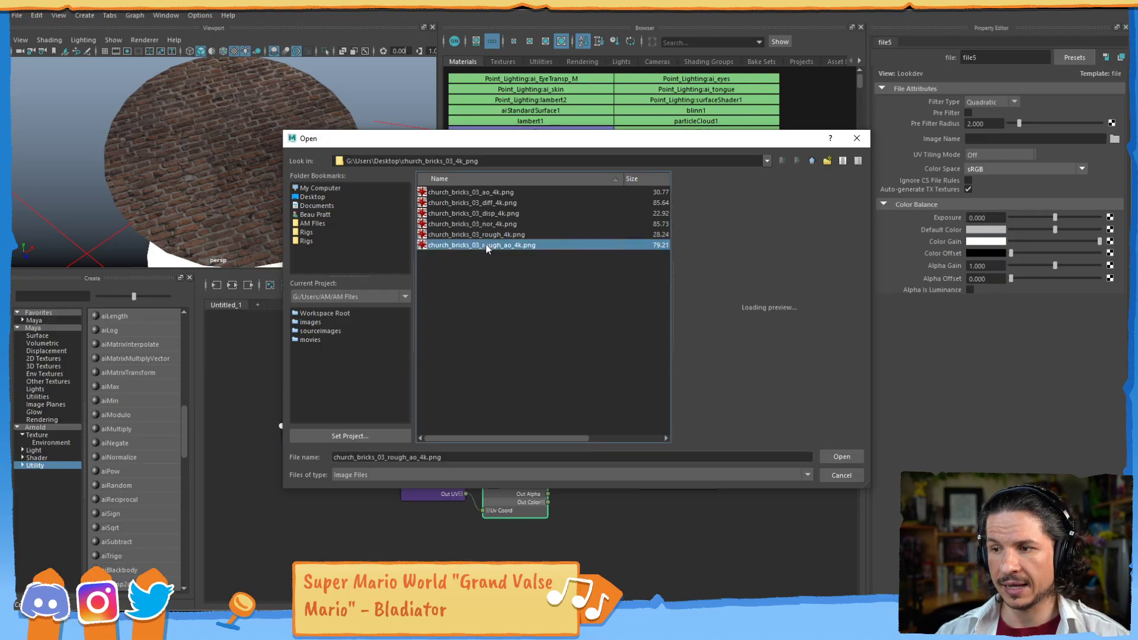
left_click(841, 457)
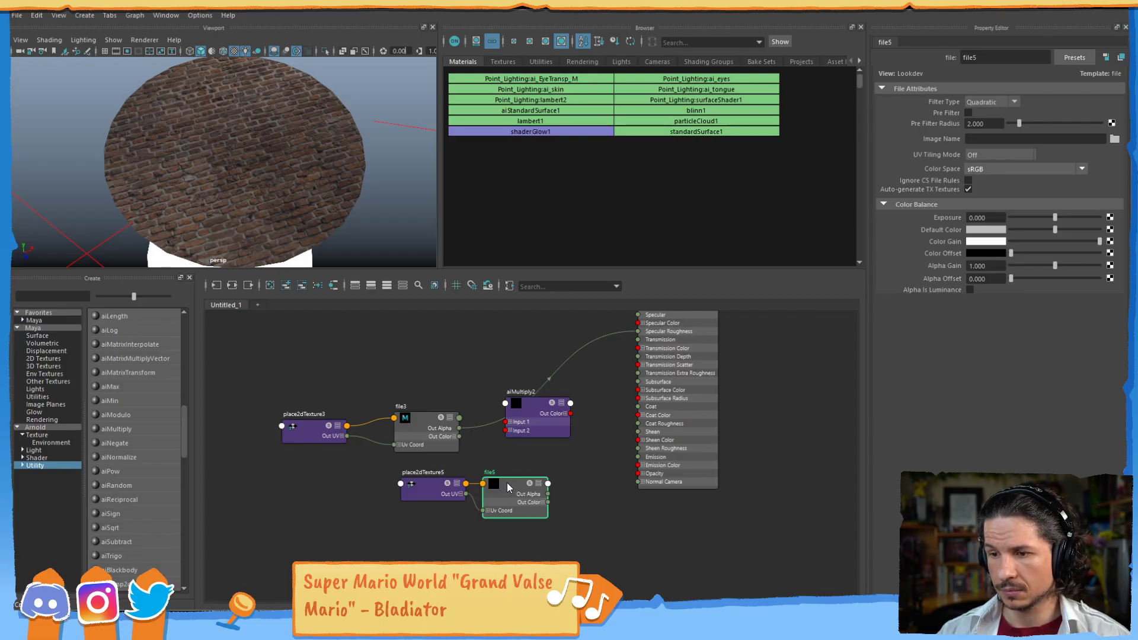
left_click_drag(504, 486, 418, 486)
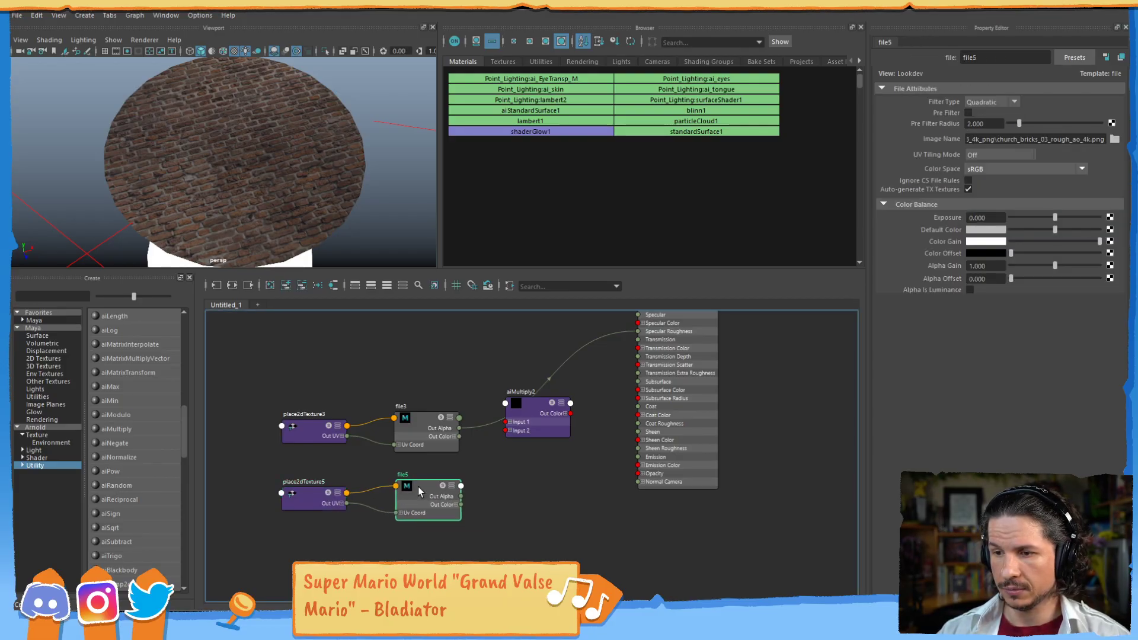
Remove file3's link to Specular Roughness and connect the Out Color of file3 and file5 to aiMultiply2's Input 1 and Input 2
left_click_drag(460, 436, 507, 430)
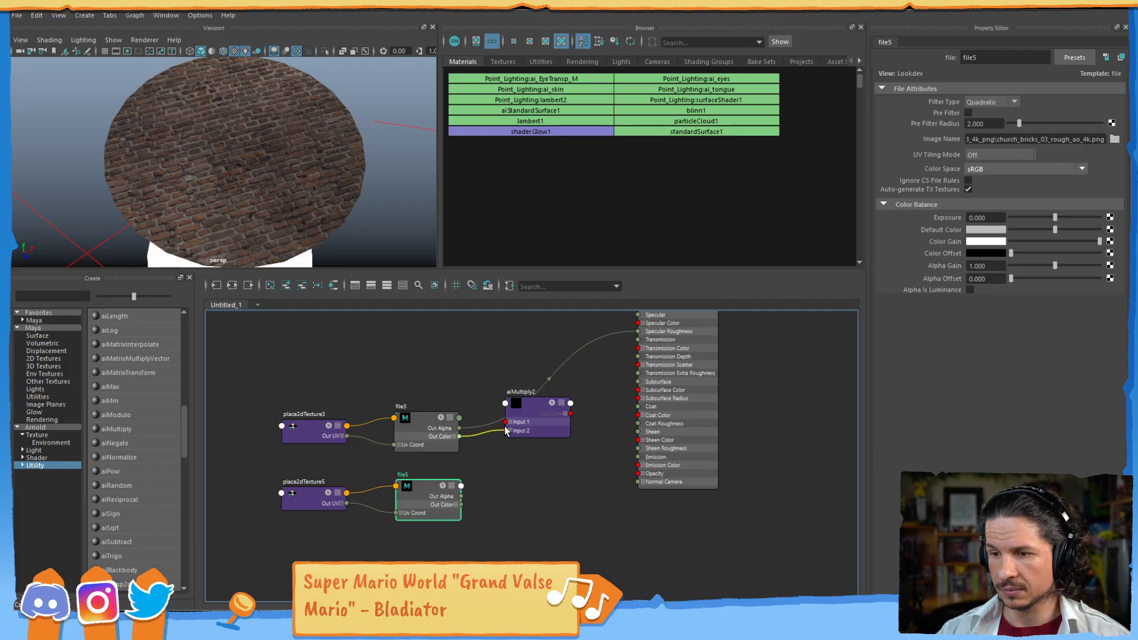
middle_click_drag(558, 353, 528, 382, "alt")
left_click(544, 384)
key("Delete")
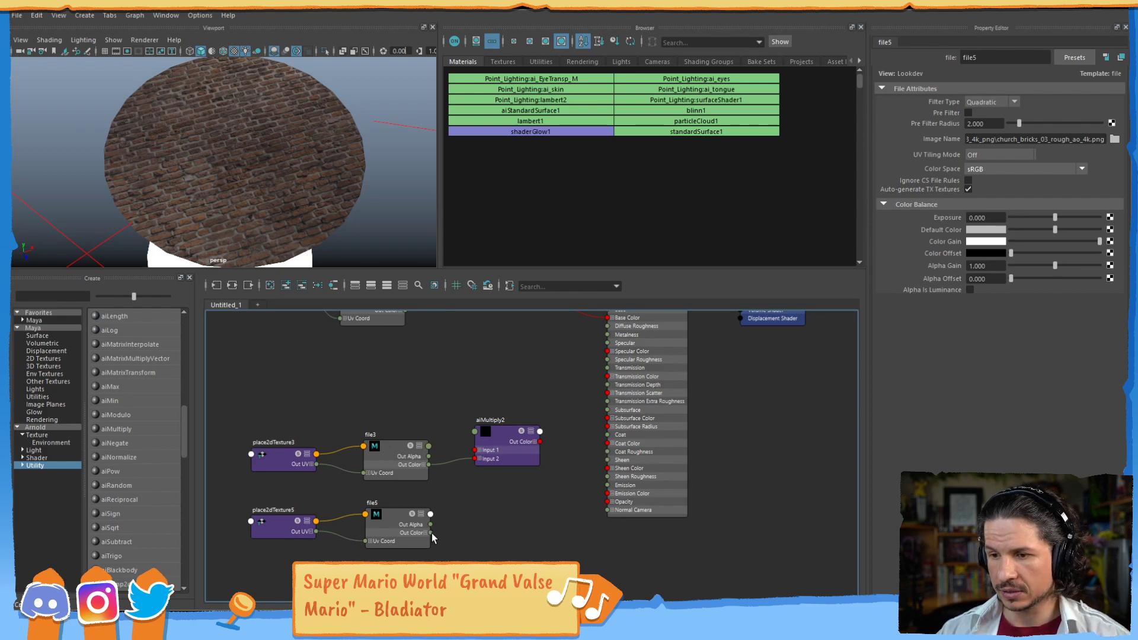
left_click_drag(428, 464, 477, 450)
left_click_drag(432, 530, 475, 461)
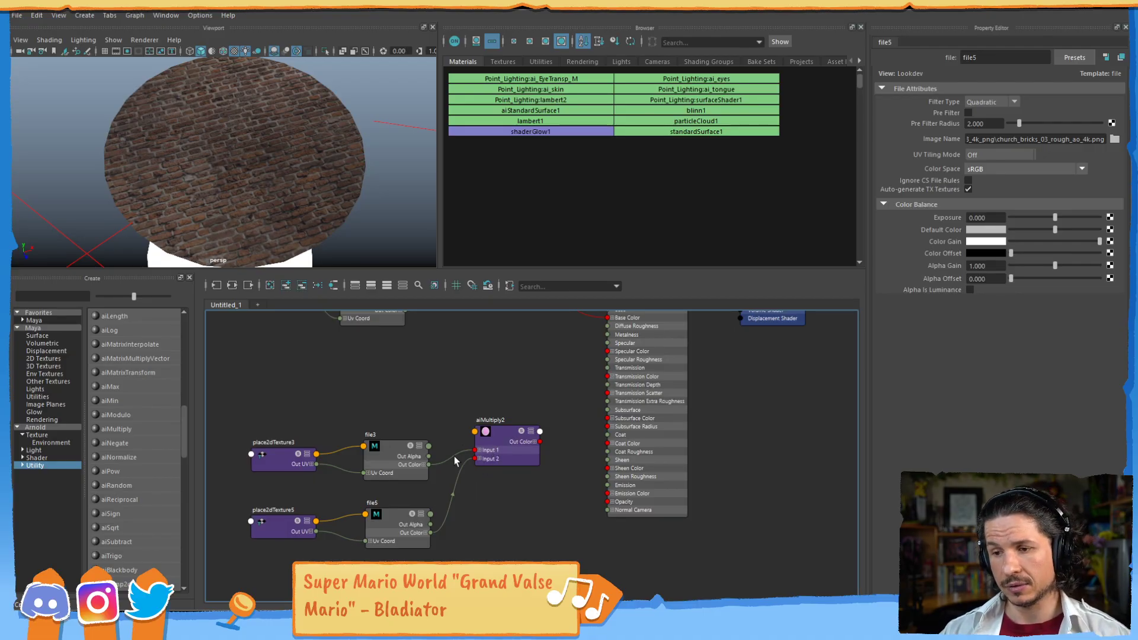
Move aiMultiply2 closer to file3 and connect its Out Color R to aiStandardSurface1's Specular Roughness
left_click_drag(503, 441, 491, 457)
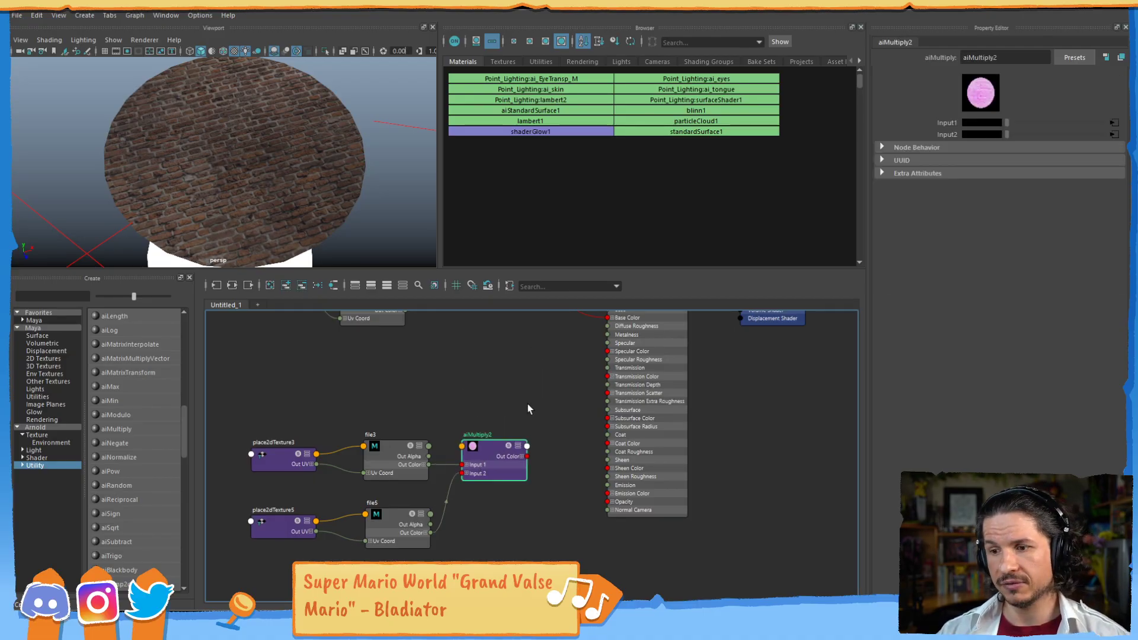
left_click(522, 457)
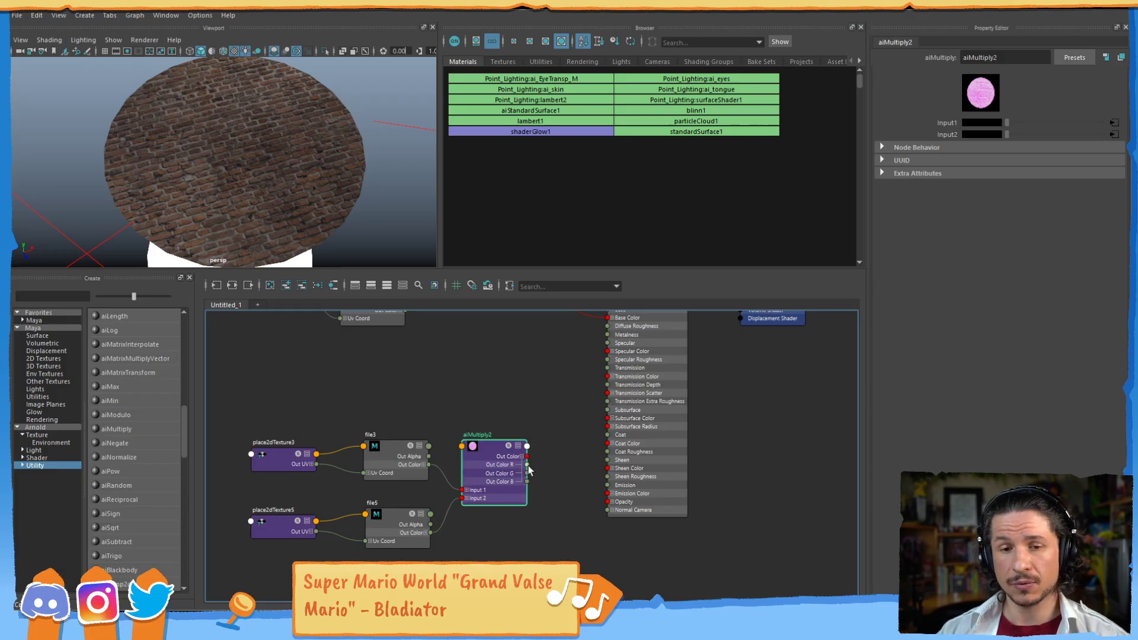
left_click_drag(528, 468, 606, 364)
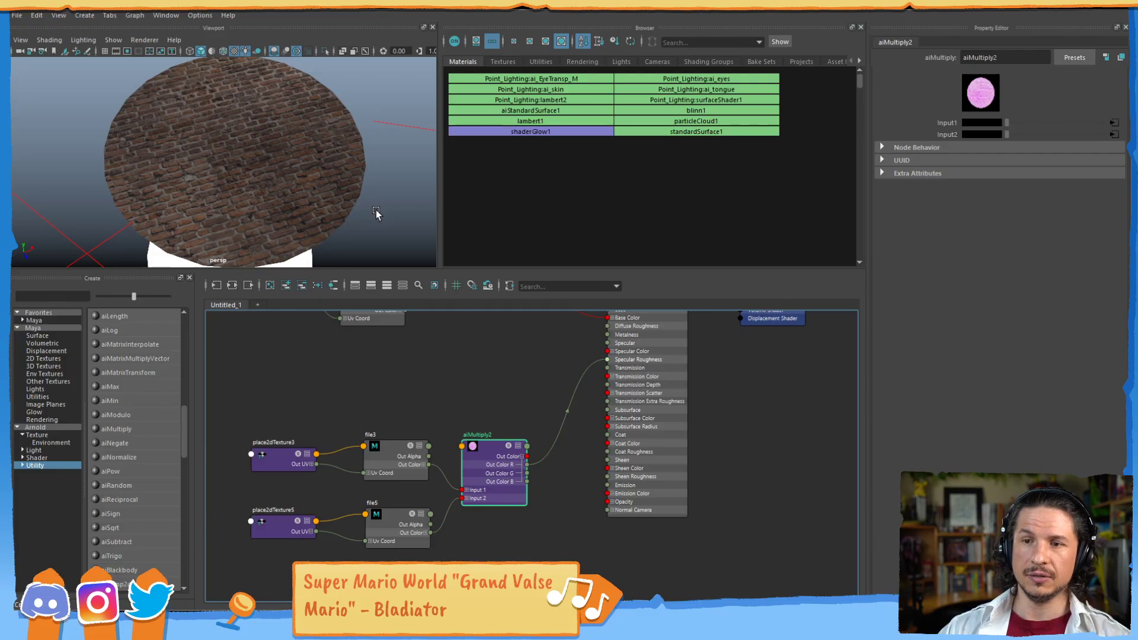
left_click_drag(370, 203, 368, 157, "alt")
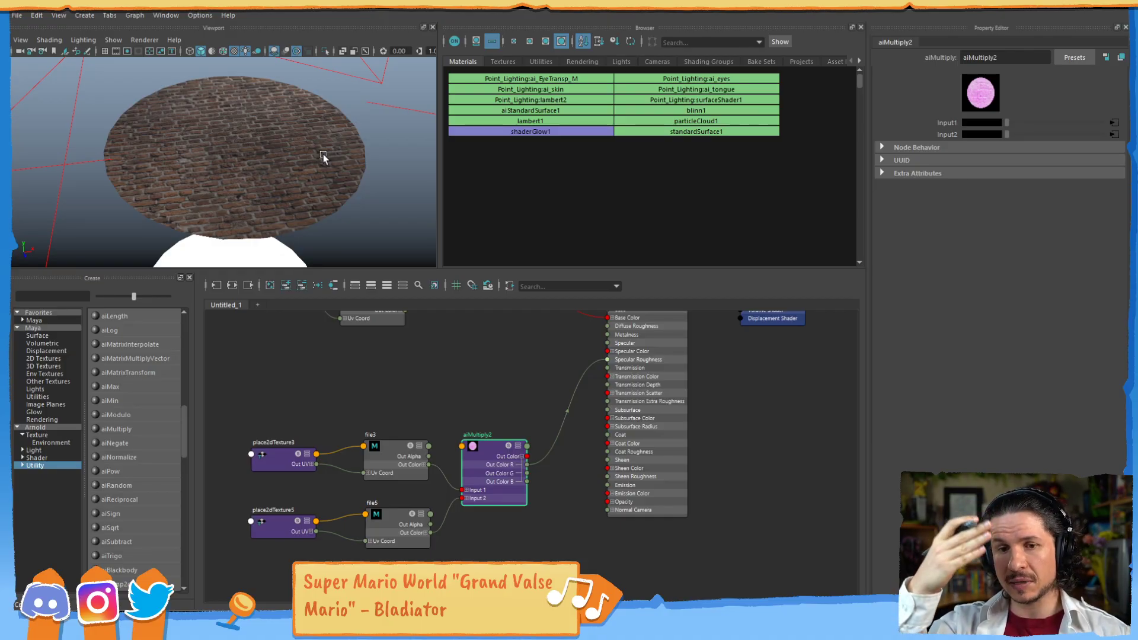
right_click_drag(231, 186, 337, 185, "alt")
scroll(343, 178, "down", 5)
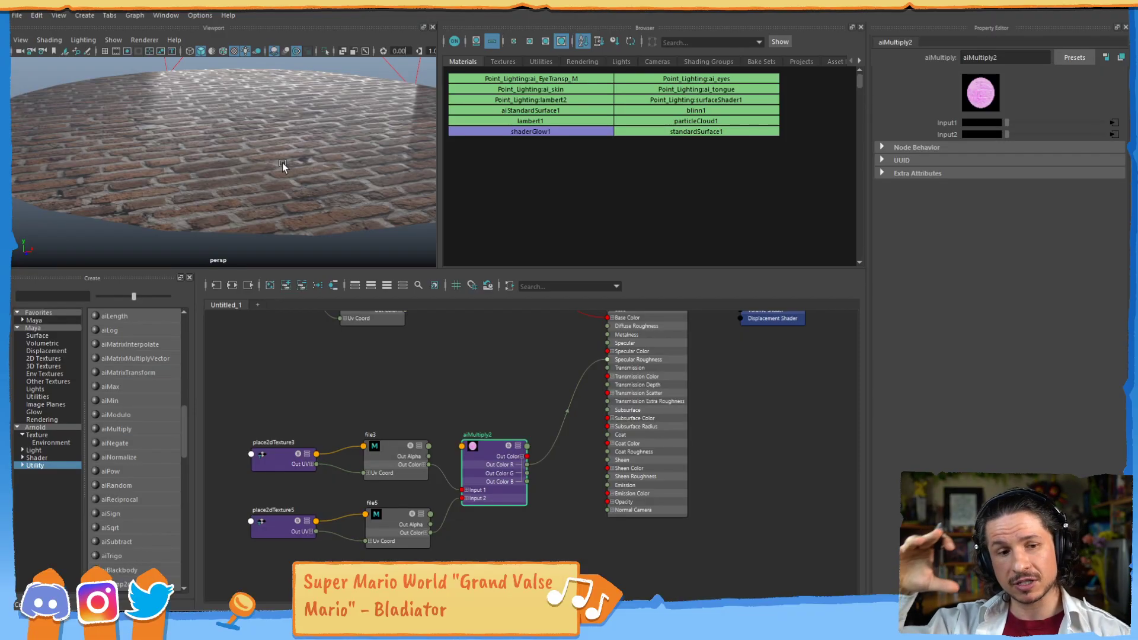
left_click_drag(283, 166, 303, 183, "alt")
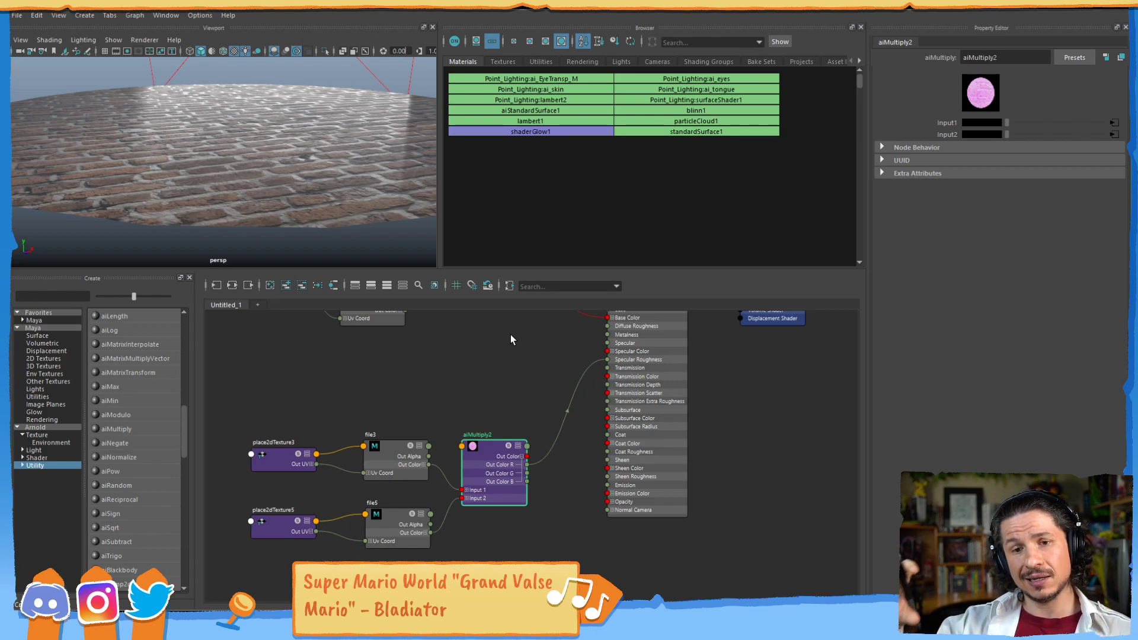
Move the file3 and file5 texture nodes, their place2dTexture nodes and aiMultiply2 up, closer to the diffuse nodes
left_click(384, 452)
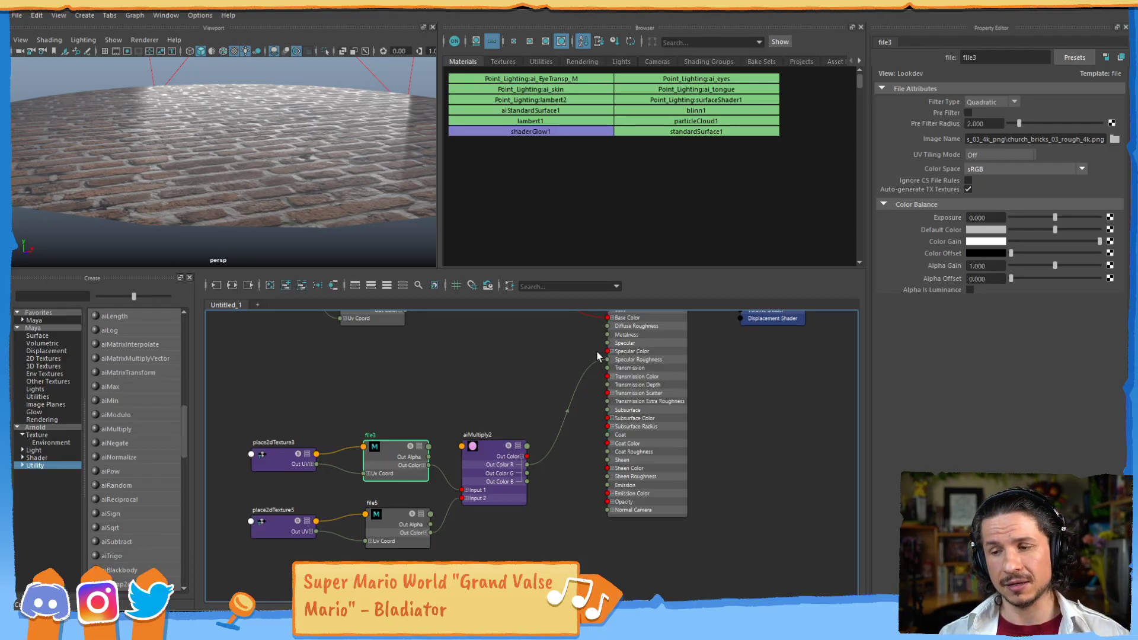
scroll(536, 387, "down", 4)
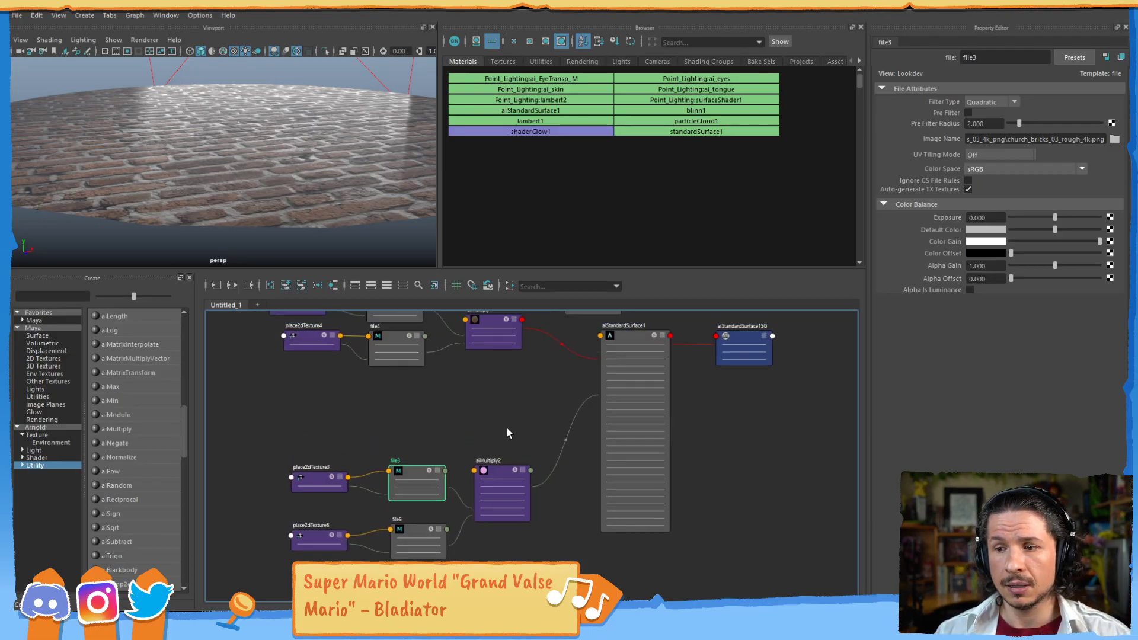
left_click_drag(336, 415, 488, 544)
left_click_drag(491, 465, 490, 442)
middle_click_drag(470, 396, 463, 398, "alt")
Select the disc and set its blinn1 material's Eccentricity and Specular Roll Off to 0.065
mouse_move(340, 153)
left_mouse_down("alt")
mouse_move(330, 170)
mouse_move(317, 162)
mouse_move(315, 187)
mouse_move(373, 126)
mouse_move(265, 147)
mouse_move(300, 170)
mouse_move(276, 215)
mouse_move(279, 191)
mouse_move(303, 180)
mouse_move(308, 193)
mouse_move(286, 194)
mouse_move(310, 202)
mouse_move(195, 185)
mouse_move(249, 155)
mouse_move(256, 219)
mouse_move(226, 160)
mouse_move(341, 173)
left_mouse_up("alt")
left_click(341, 173)
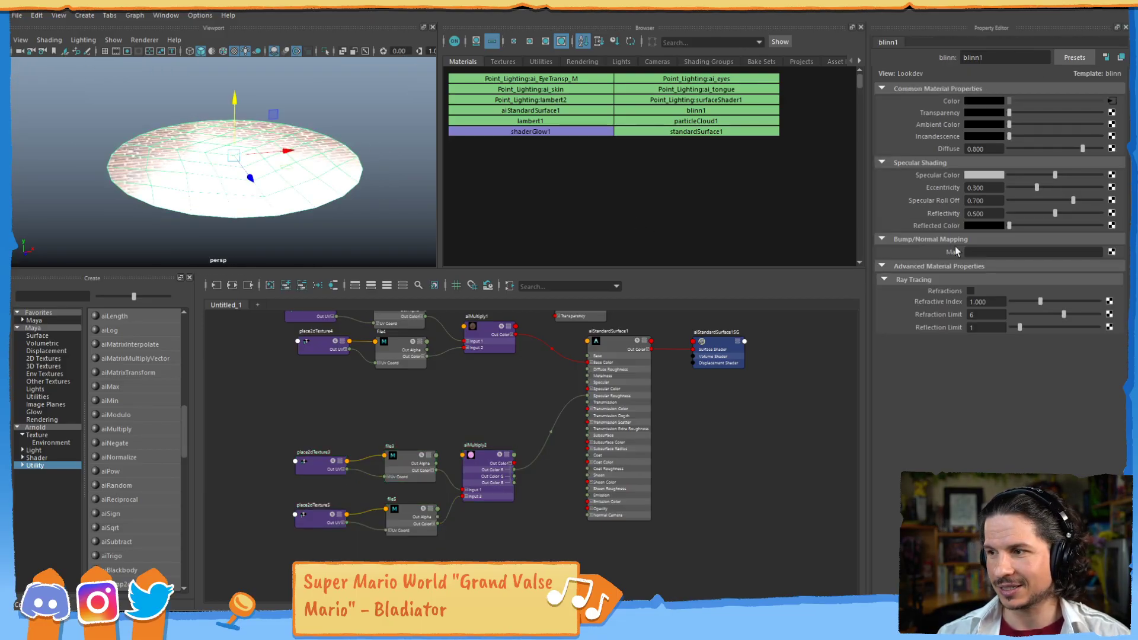
mouse_move(1036, 188)
left_mouse_down()
mouse_move(1015, 187)
mouse_move(1053, 199)
mouse_move(1014, 200)
left_mouse_up()
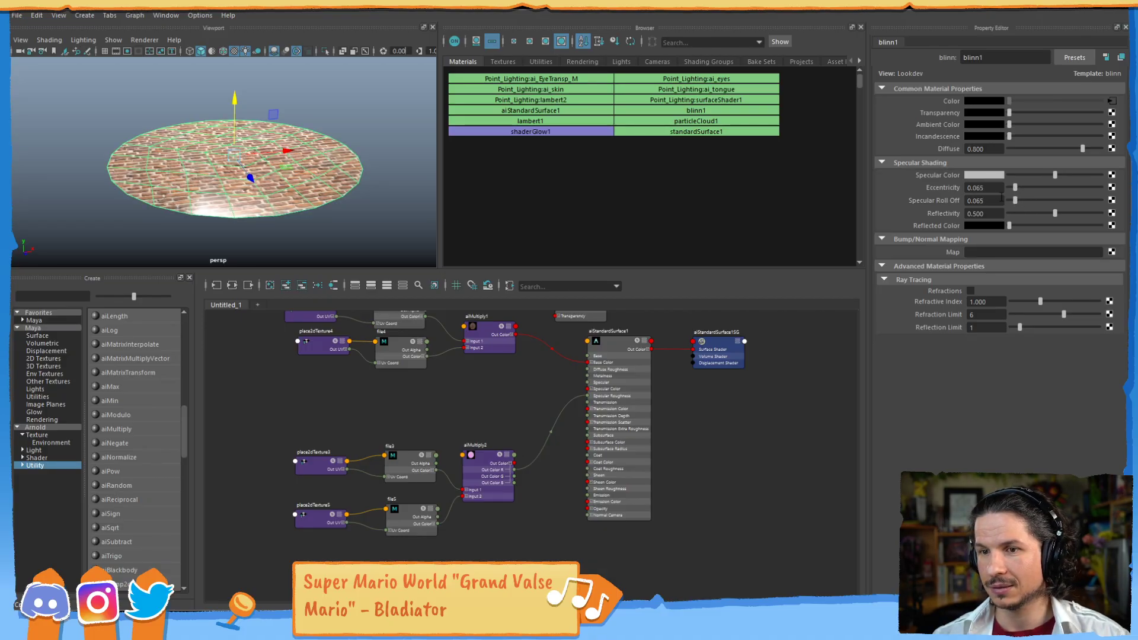
Examine the brick disc's shading and the area lights around it from several angles
scroll(261, 178, "up", 4)
left_click_drag(267, 178, 290, 214, "alt")
right_click_drag(290, 215, 260, 202, "alt")
left_click_drag(261, 201, 252, 181, "alt")
right_click_drag(252, 181, 270, 174, "alt")
left_click_drag(270, 177, 280, 212, "alt")
right_click_drag(280, 212, 209, 167, "alt")
left_click_drag(208, 168, 320, 137, "alt")
right_click_drag(320, 137, 236, 180, "alt")
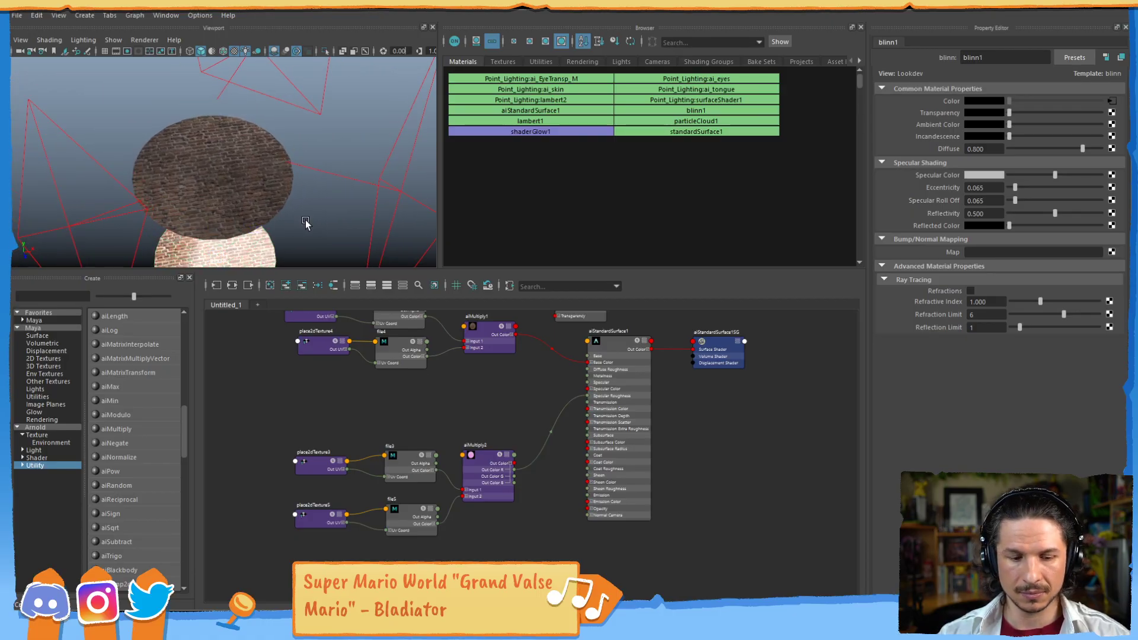
Turn on all lights in the viewport and set the key light's Exposure to 24
key("7")
left_click_drag(203, 223, 117, 193, "alt")
left_click(116, 193)
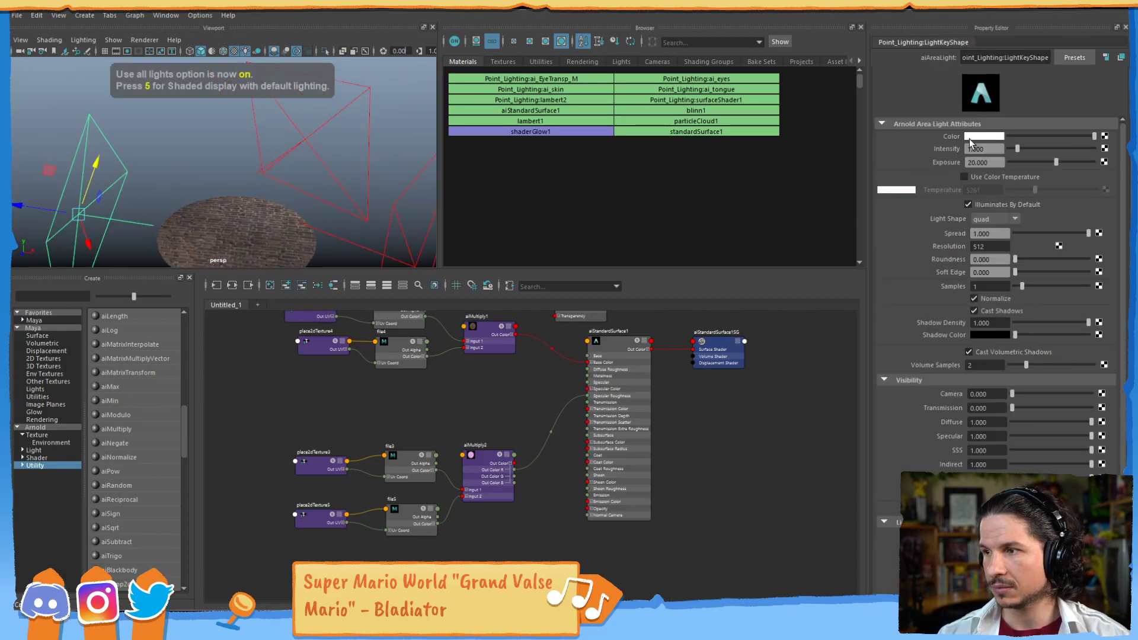
left_click_drag(992, 162, 936, 163)
type("24")
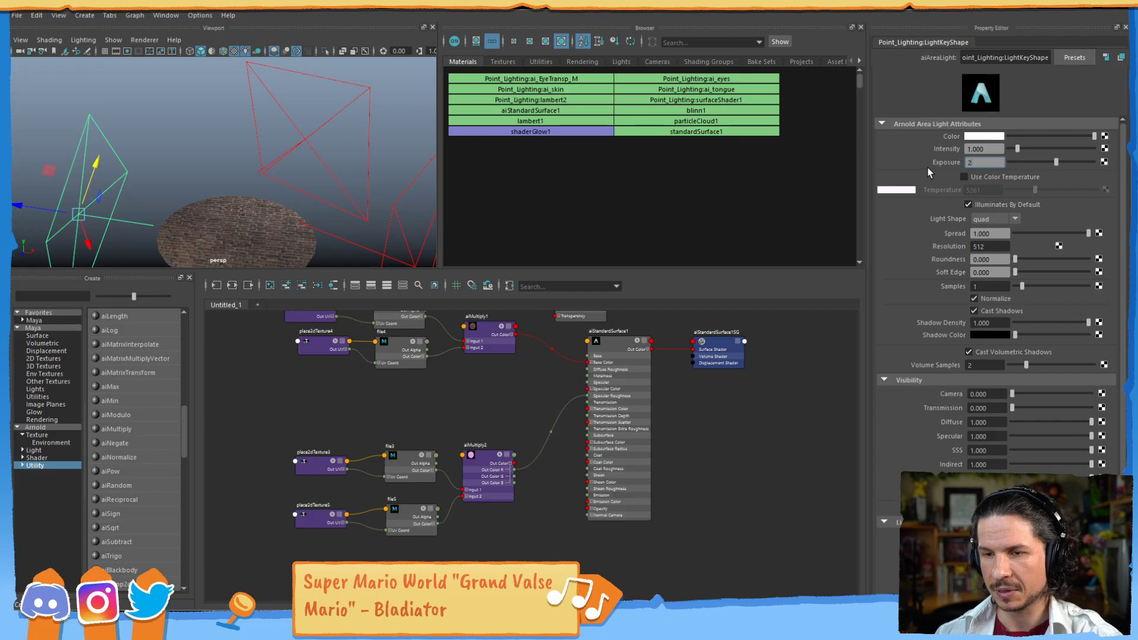
key("Return")
Set the fill light's Exposure to 20 and rotate the light slightly
left_click_drag(315, 196, 406, 203, "alt")
left_click_drag(999, 162, 940, 164)
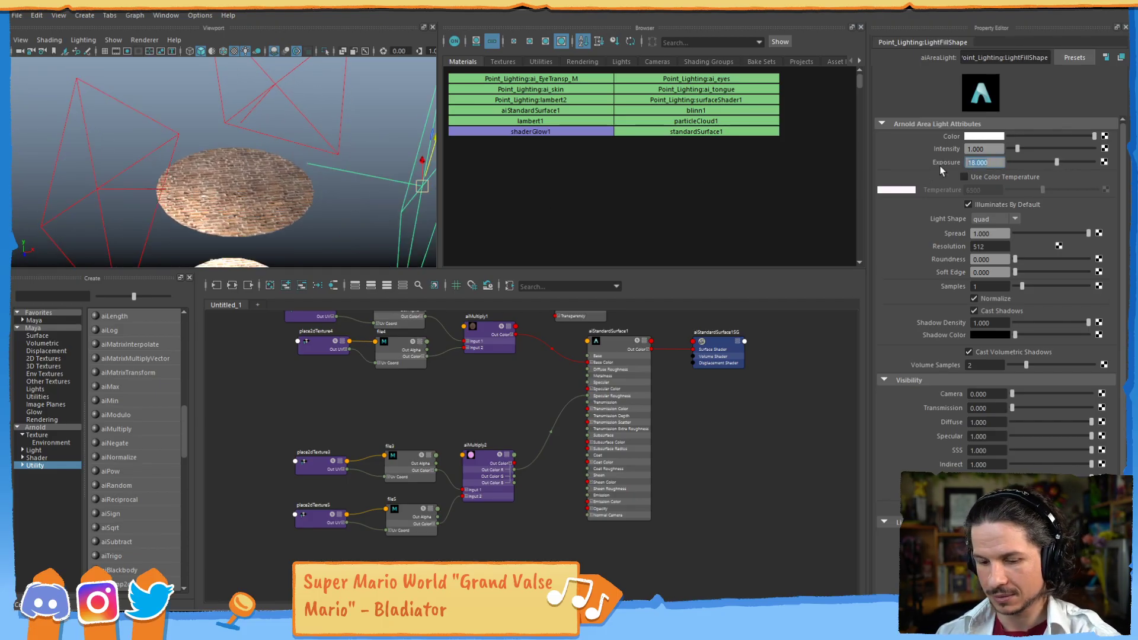
type("20")
key("Return")
mouse_move(373, 190)
left_mouse_down("alt")
mouse_move(357, 193)
mouse_move(381, 198)
left_mouse_up("alt")
key("e")
left_click_drag(393, 153, 389, 152)
Inspect the lit brick surface up close, at a grazing angle and from above
left_click_drag(276, 181, 258, 204, "alt")
right_click_drag(258, 205, 304, 155, "alt")
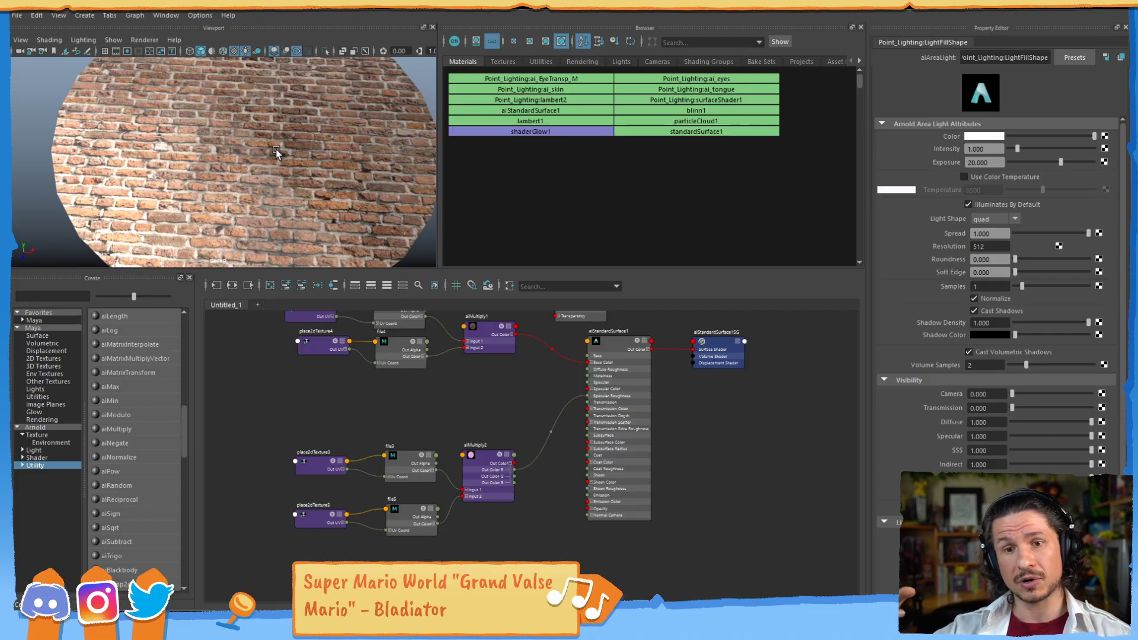
left_click_drag(267, 102, 332, 172, "alt")
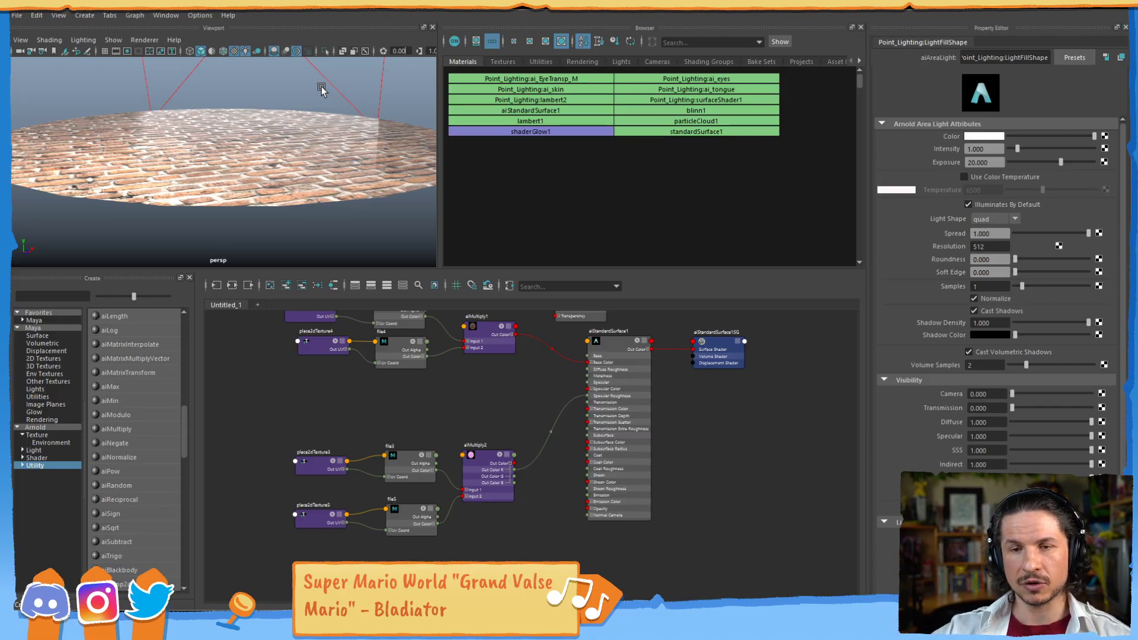
mouse_move(305, 178)
left_mouse_down("alt")
mouse_move(261, 172)
mouse_move(250, 205)
mouse_move(300, 189)
mouse_move(314, 169)
left_mouse_up("alt")
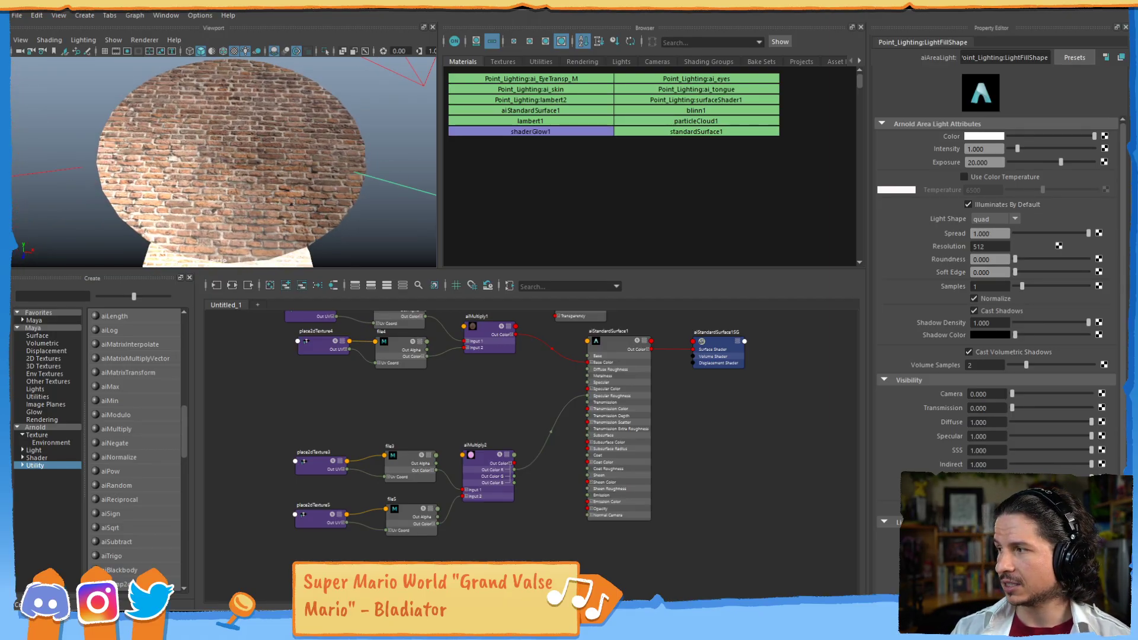
Bring up the church_bricks_03_4k_png folder, select the ao, diff, rough and rough_ao maps, and move the folder window away again
left_click_drag(1135, 193, 469, 128)
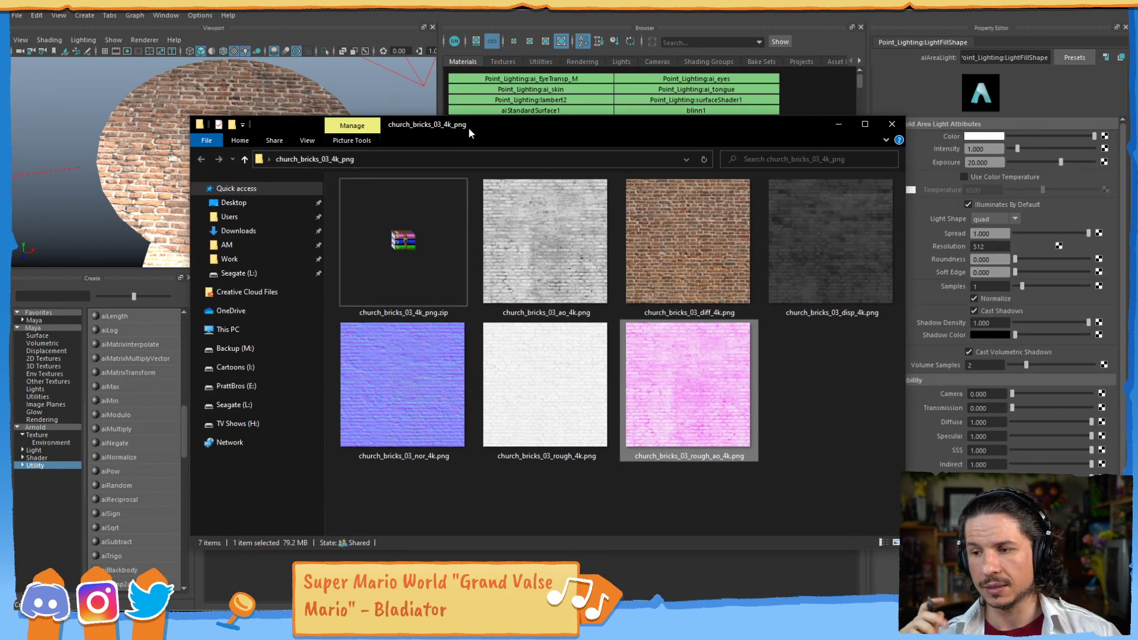
left_click(578, 279)
left_click(663, 277)
left_click(671, 351, "ctrl")
left_click(611, 415, "ctrl")
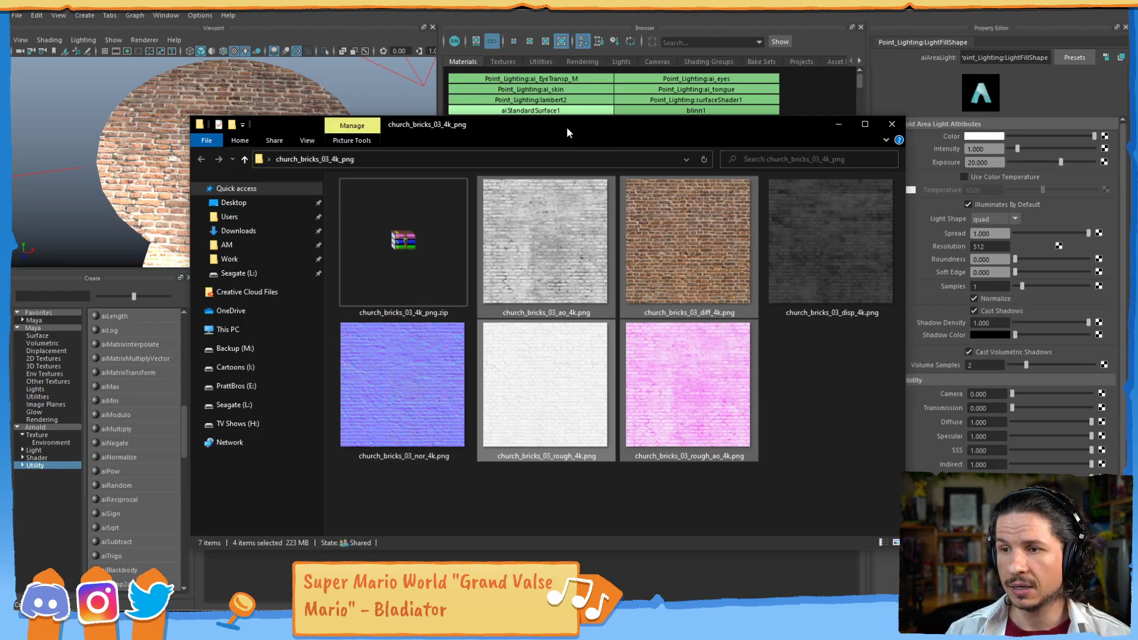
left_click_drag(568, 129, 1137, 129)
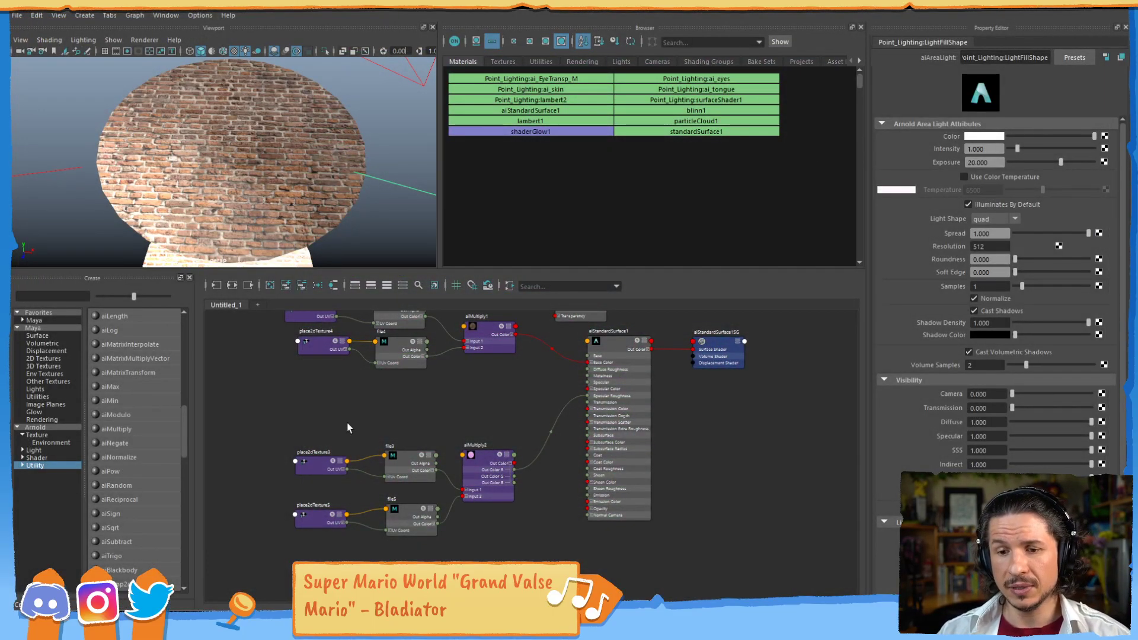
Create another file texture node and place it with its place2dTexture node below the roughness nodes
left_click(401, 424)
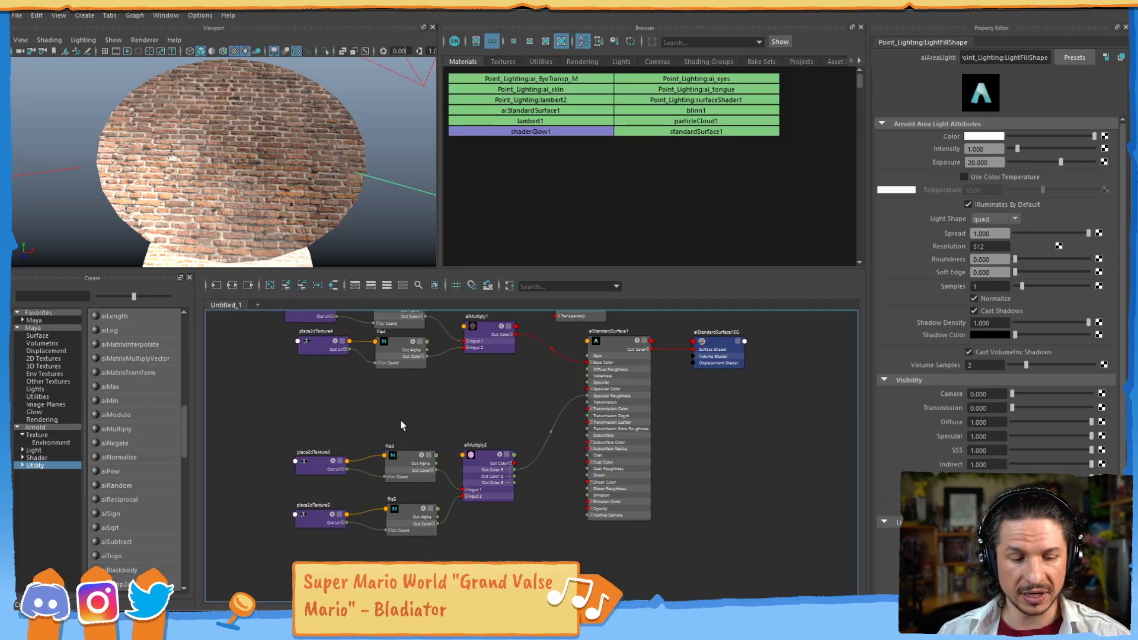
key("Tab")
type("file")
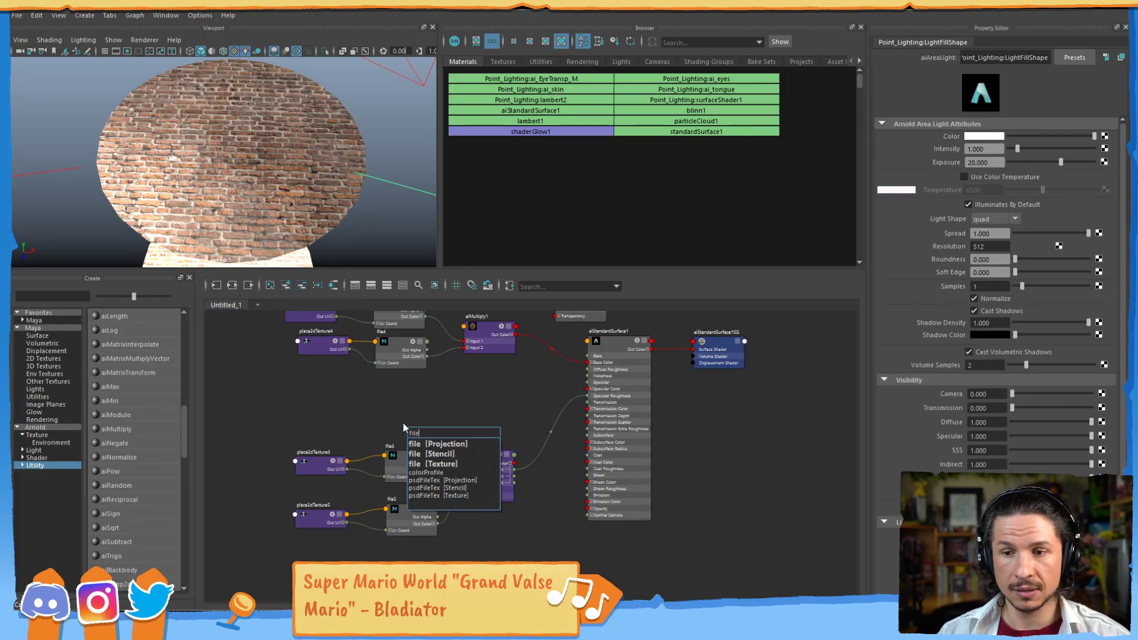
left_click(454, 463)
left_click_drag(426, 431, 325, 547)
scroll(556, 420, "down", 3)
middle_click_drag(474, 405, 474, 361, "alt")
left_click_drag(518, 361, 509, 476)
left_click_drag(401, 468, 407, 499)
left_click_drag(513, 483, 490, 512)
Load church_bricks_03_nor_4k.png into the file6 texture and adjust the node's position
left_click(1114, 139)
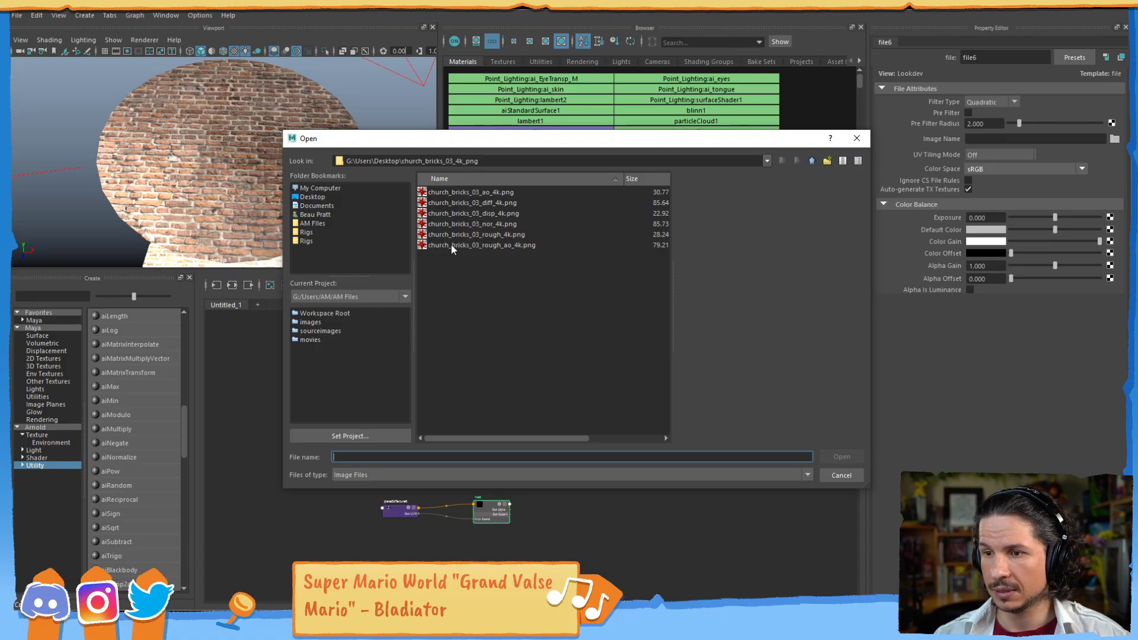
double_click(464, 225)
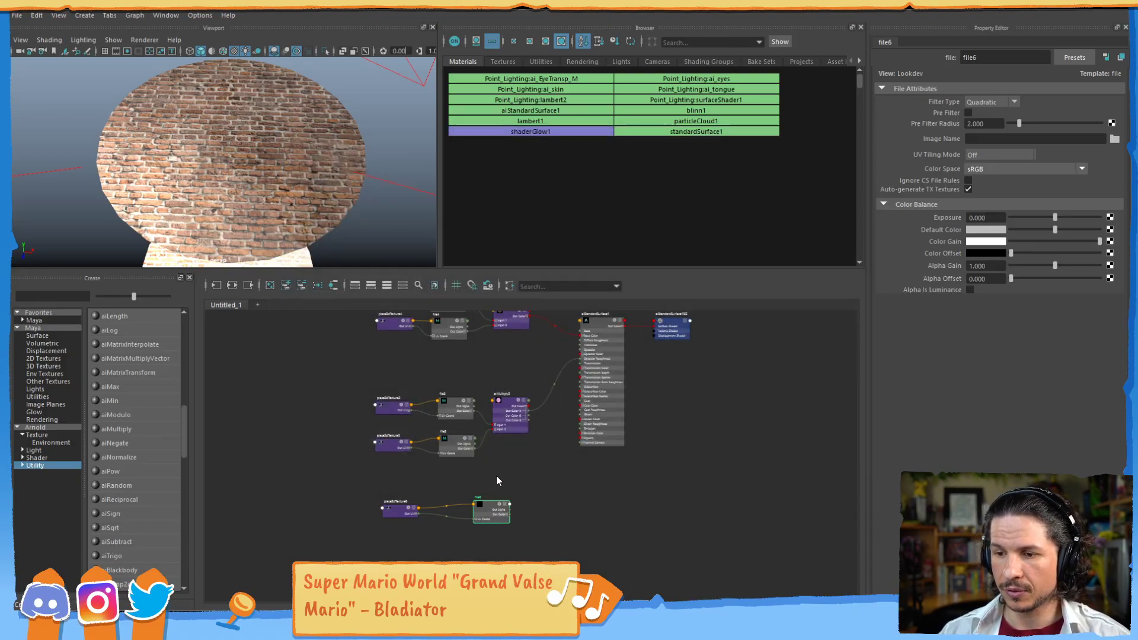
scroll(510, 470, "up", 2)
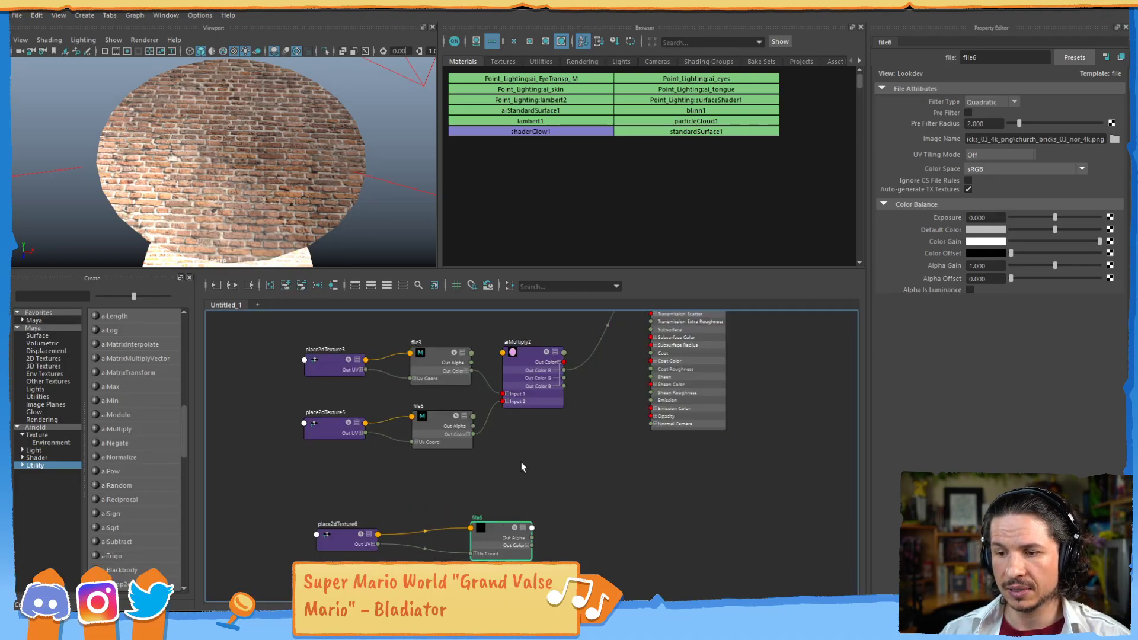
scroll(687, 547, "up", 2)
left_click_drag(463, 535, 440, 521)
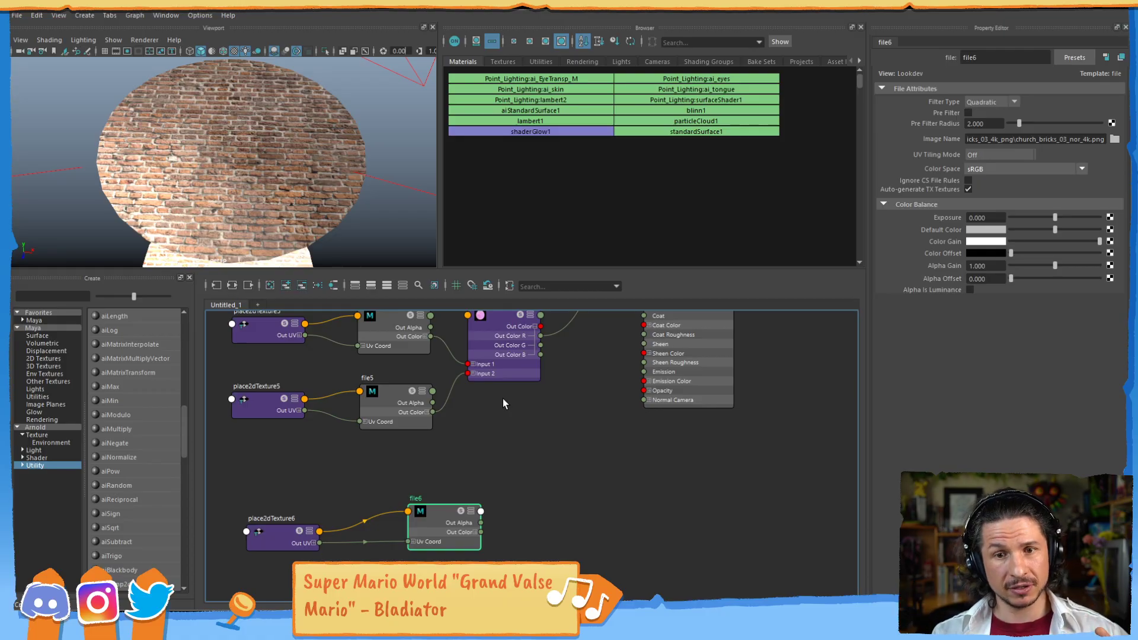
Create an aiNormalMap node above file6 in the node graph
left_click(501, 439)
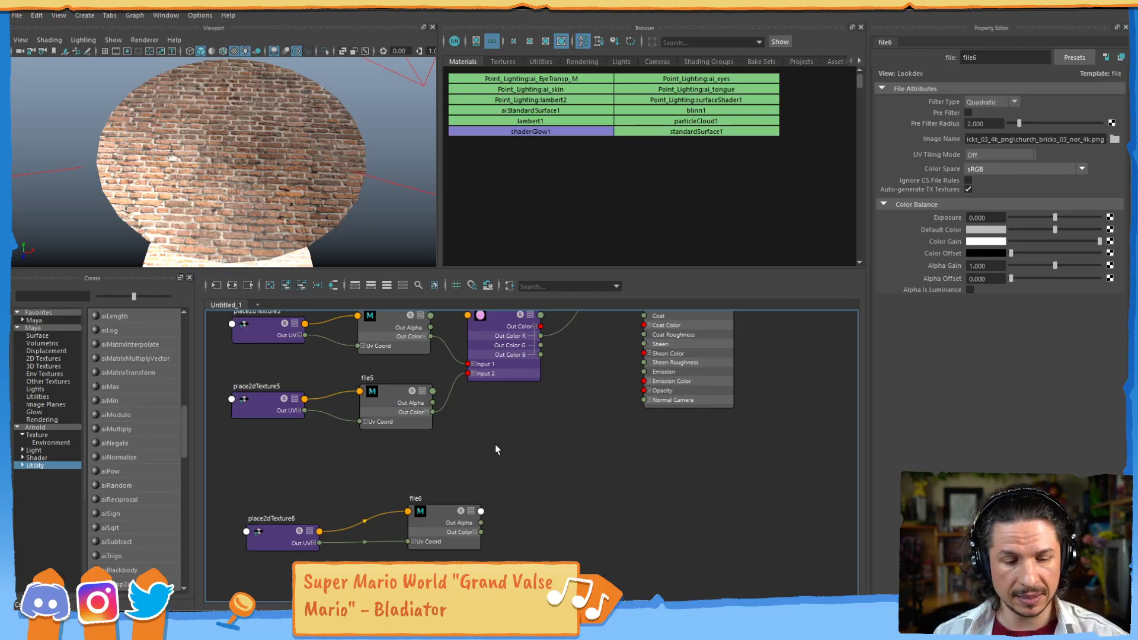
key("Tab")
type("ainar")
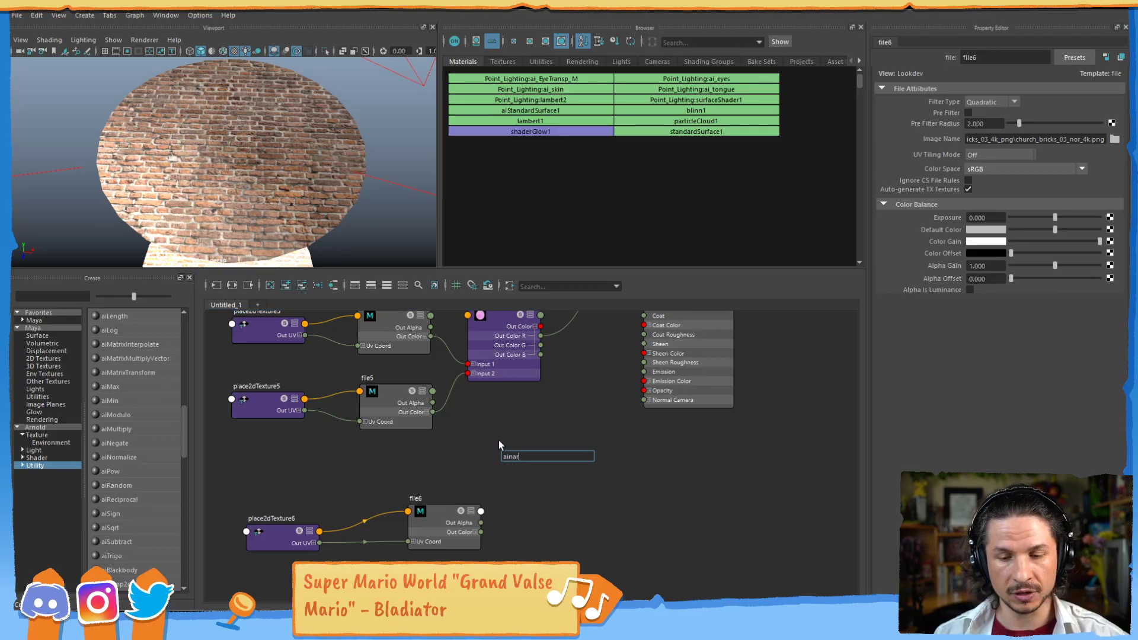
type("m")
key("BackSpace")
key("BackSpace")
key("BackSpace")
key("BackSpace")
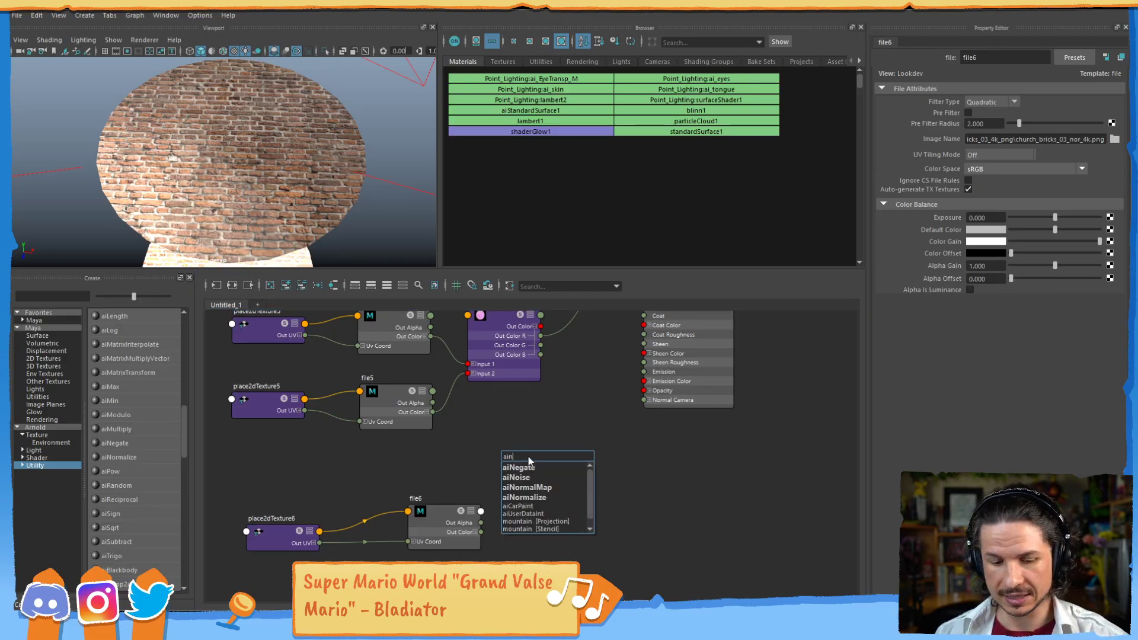
type("orm")
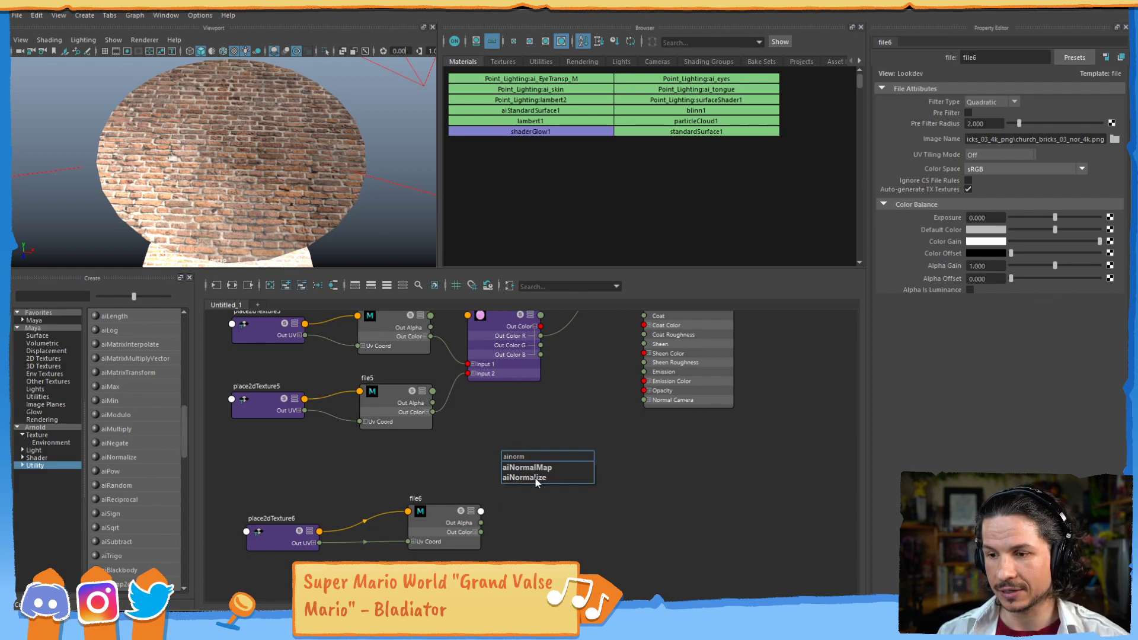
left_click(530, 468)
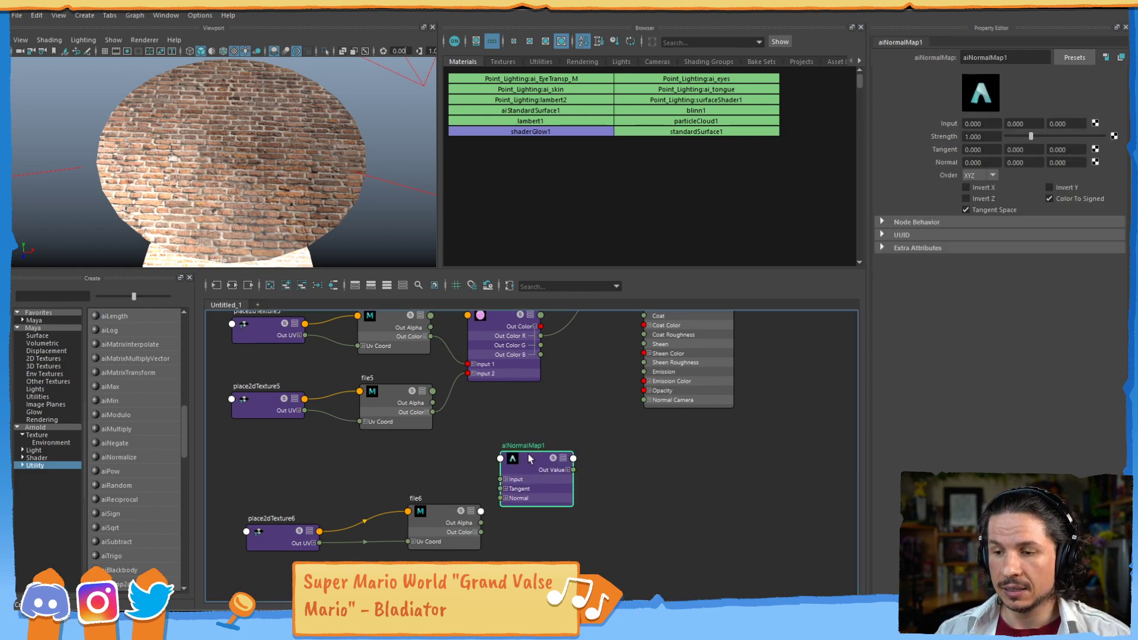
Connect file6's Out Color to aiNormalMap1's Input and its Out Value to aiStandardSurface1's Normal Camera, positioning aiNormalMap1 between them
left_click_drag(528, 456, 540, 427)
left_click_drag(481, 532, 512, 450)
left_click_drag(585, 441, 644, 400)
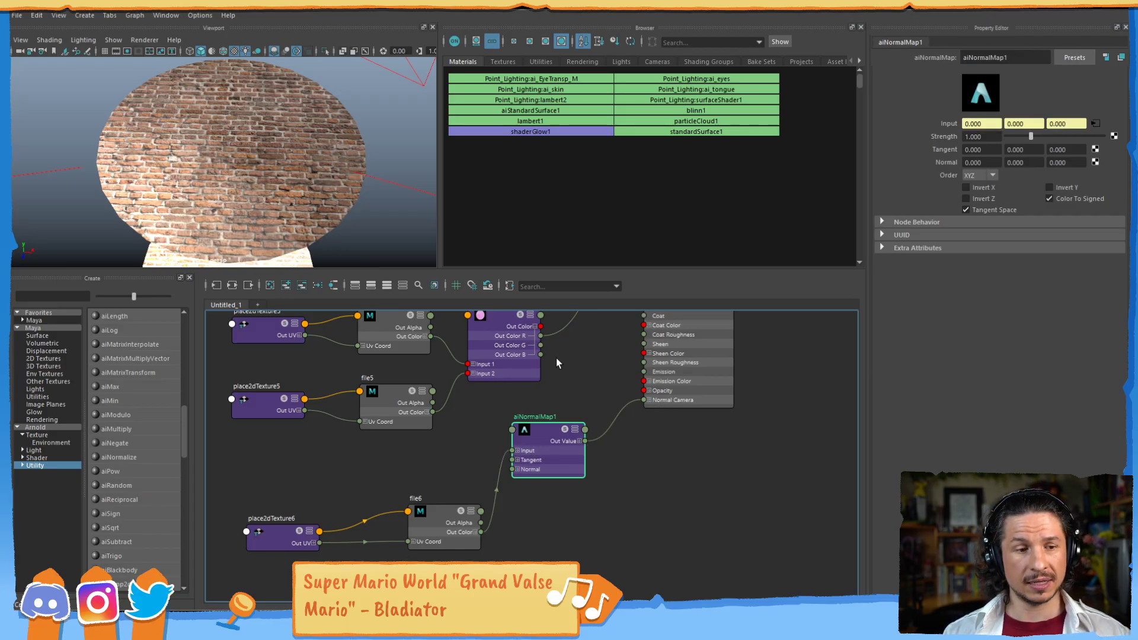
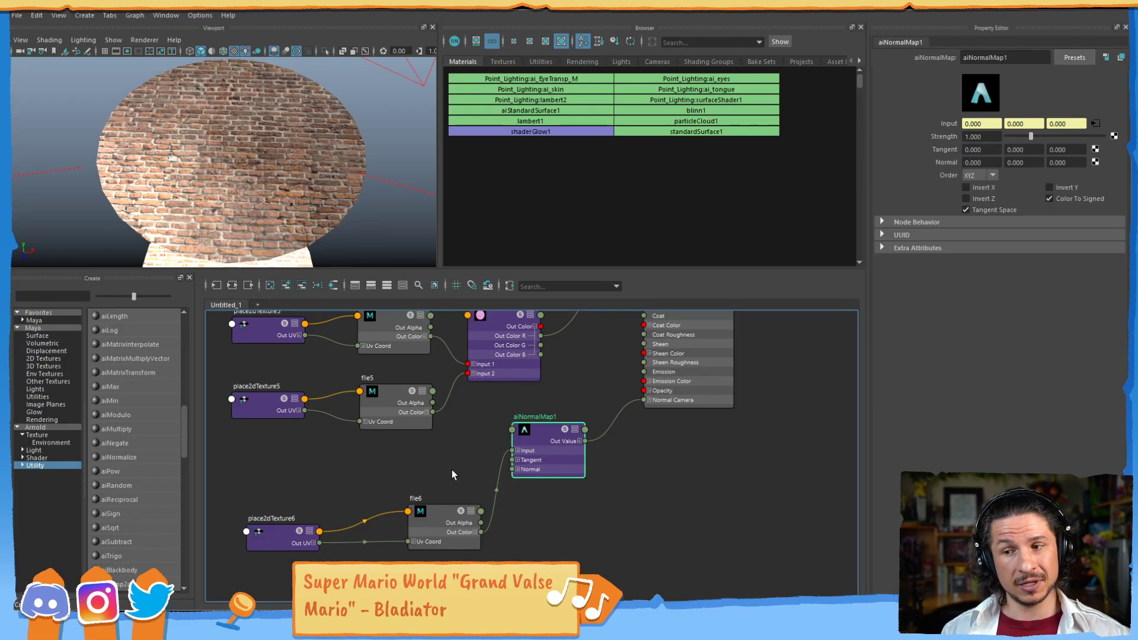
left_click_drag(538, 436, 538, 435)
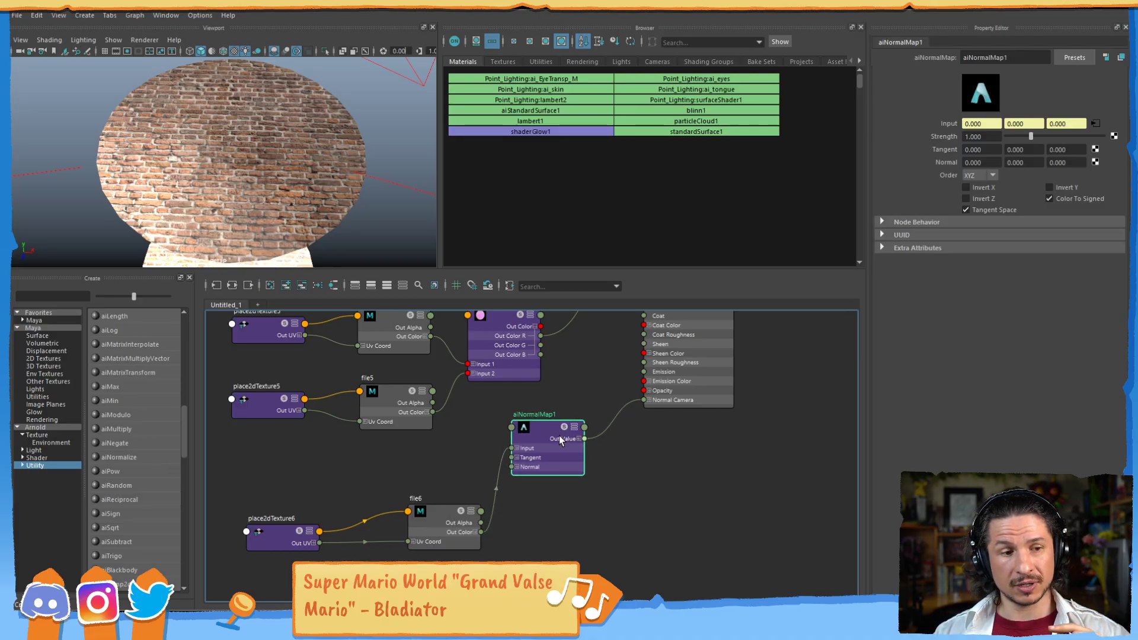
left_click_drag(546, 433, 554, 443)
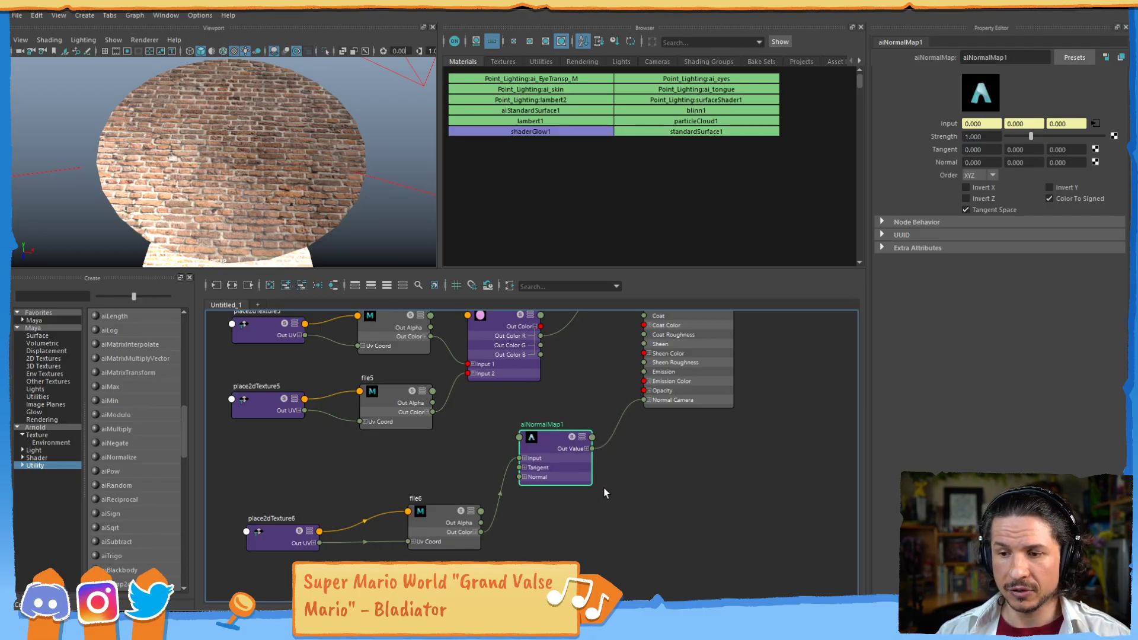
key("Tab")
type("2d")
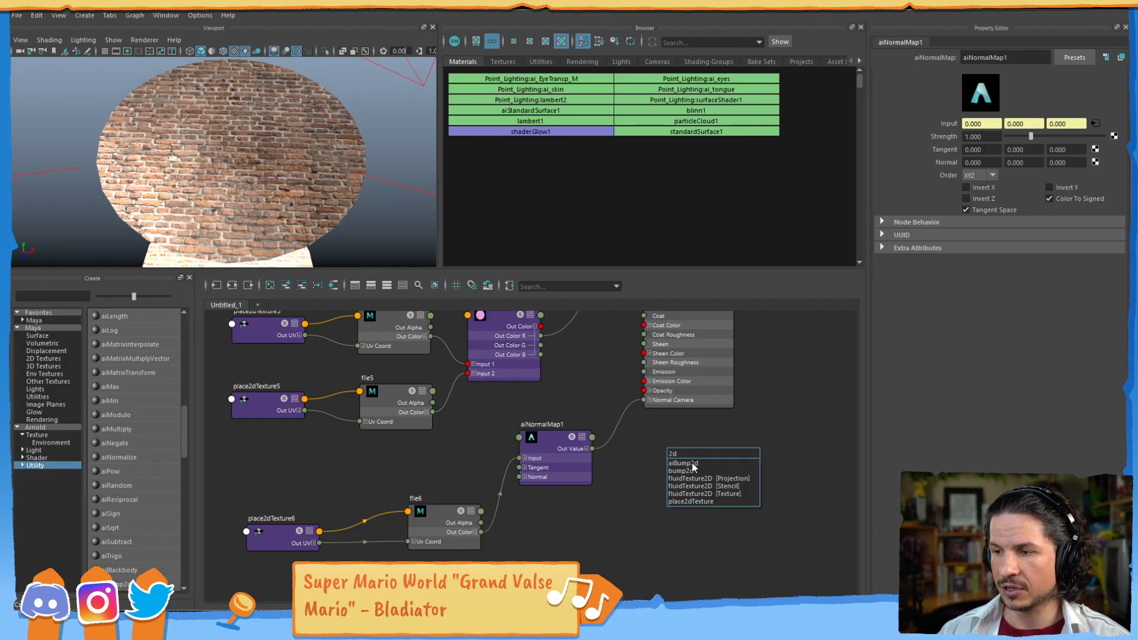
left_click(692, 462)
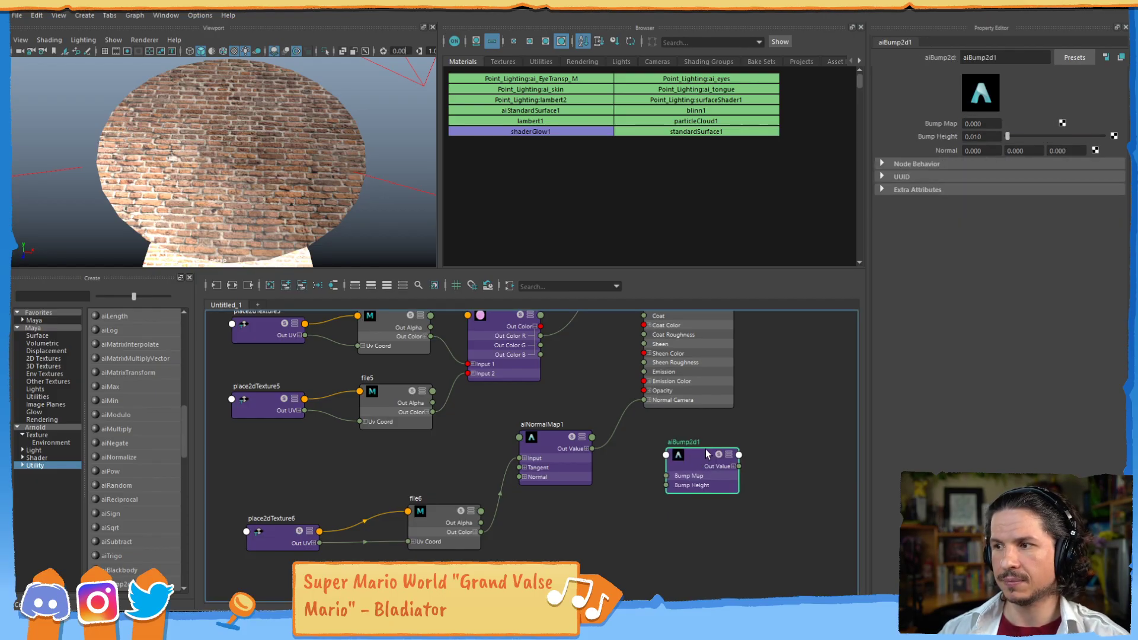
key("Delete")
Create a bump2d node, place it below the surface shader, and shift aiNormalMap1 up to make room
key("Tab")
type("bu")
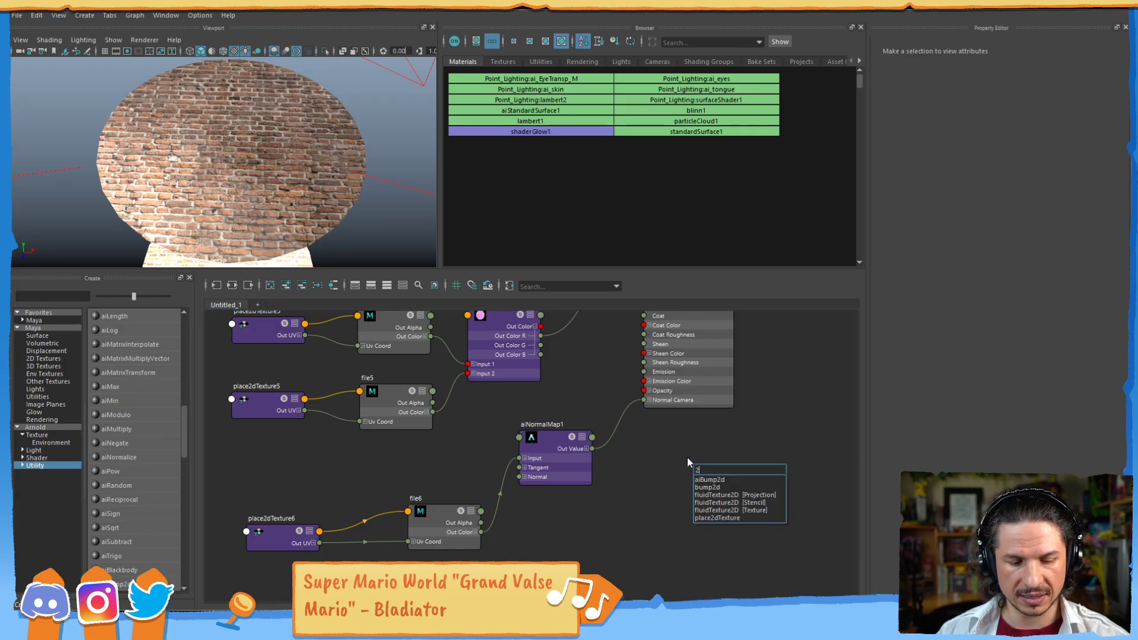
left_click(714, 486)
left_click_drag(715, 477, 653, 473)
middle_click_drag(712, 389, 744, 441, "alt")
scroll(727, 422, "down", 2)
middle_click_drag(666, 408, 565, 420, "alt")
left_click_drag(597, 512, 586, 508)
left_click_drag(503, 484, 490, 468)
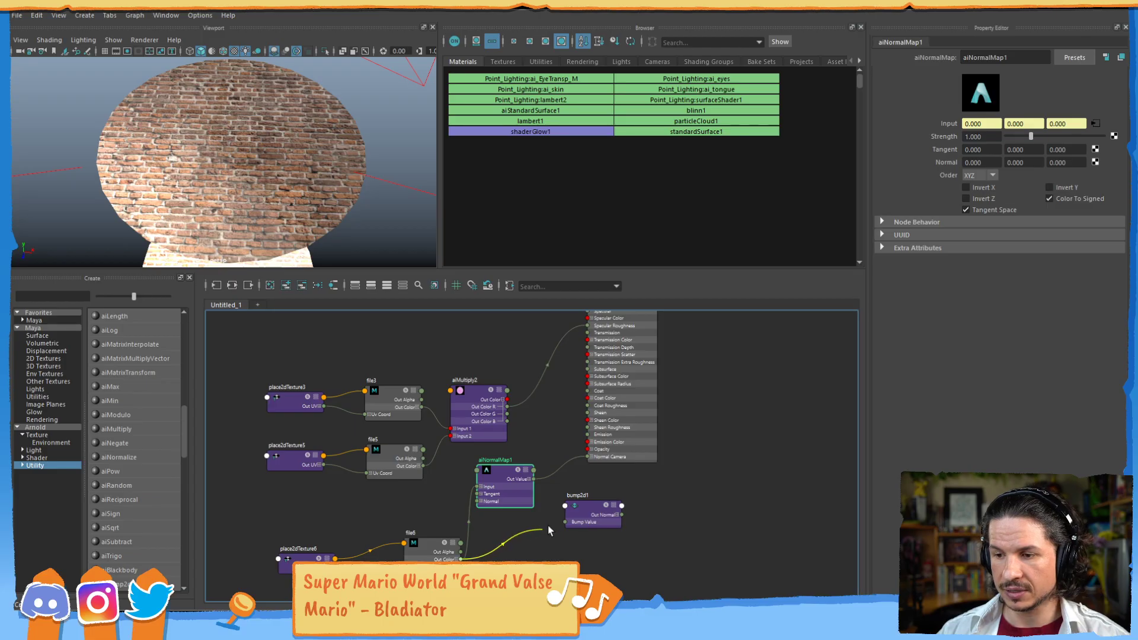
Connect file6's Out Color R to bump2d1's Bump Value and move bump2d1 closer to file6
left_click(456, 559)
left_click_drag(435, 542, 564, 519)
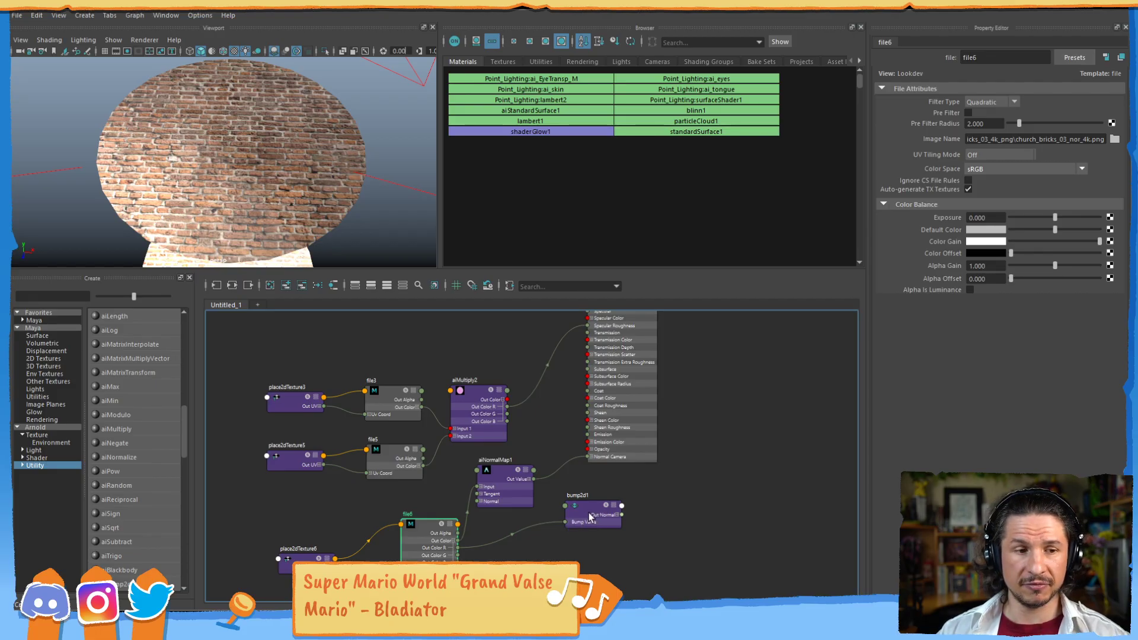
left_click_drag(588, 508, 557, 520)
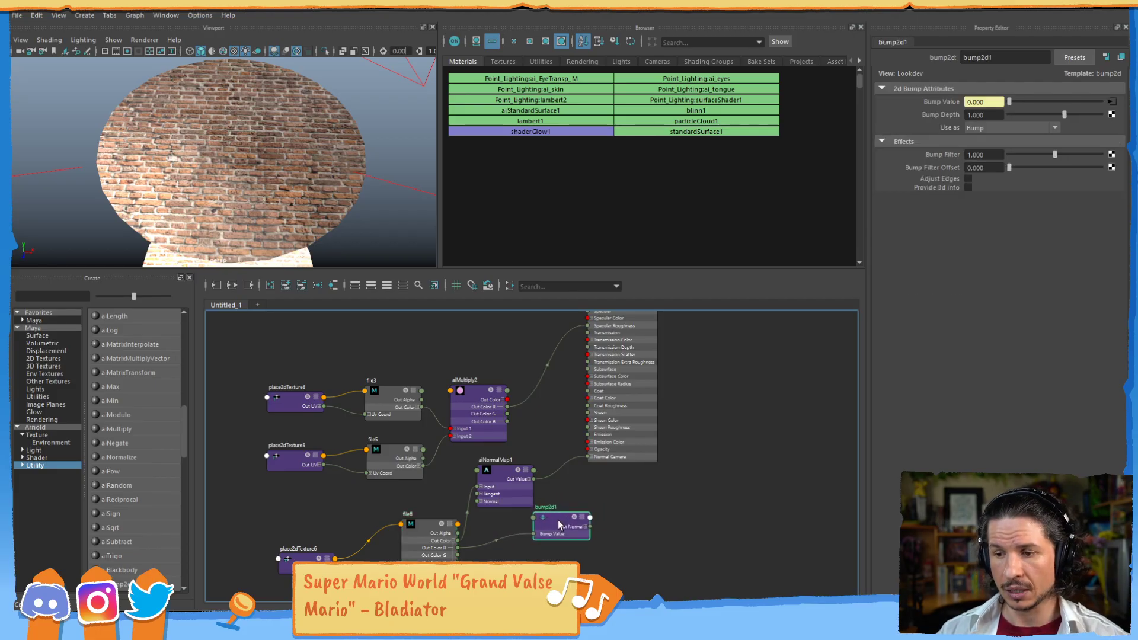
Connect bump2d1's Out Normal to the Normal Camera input of aiStandardSurface1 in place of the aiNormalMap1 connection
middle_click_drag(644, 372, 637, 401, "alt")
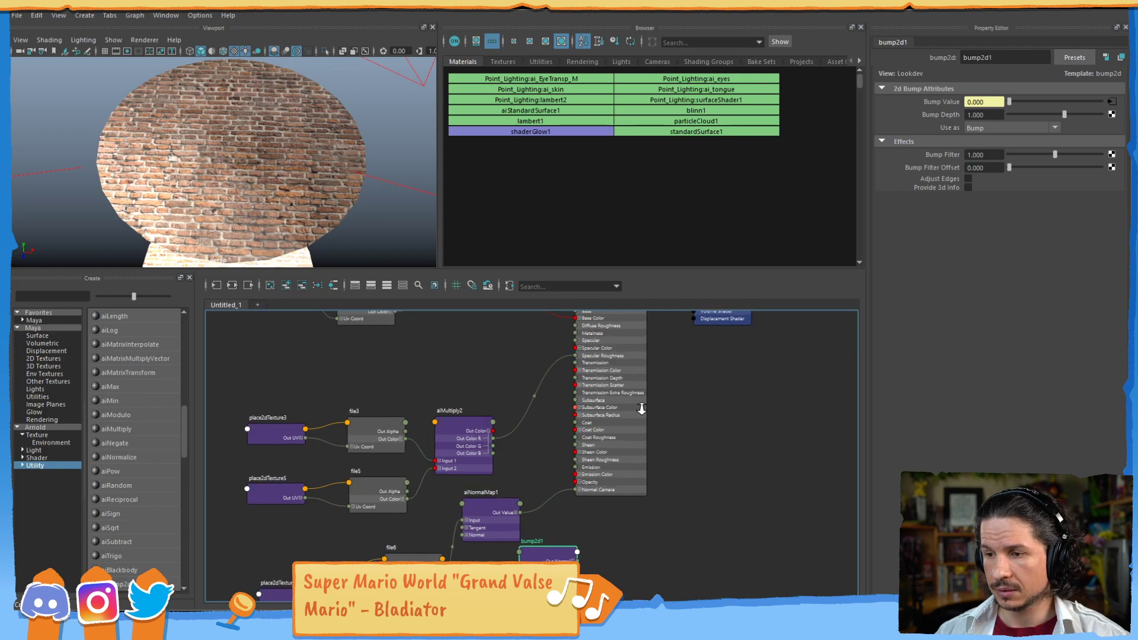
scroll(652, 397, "up", 1)
middle_click_drag(624, 482, 602, 561, "alt")
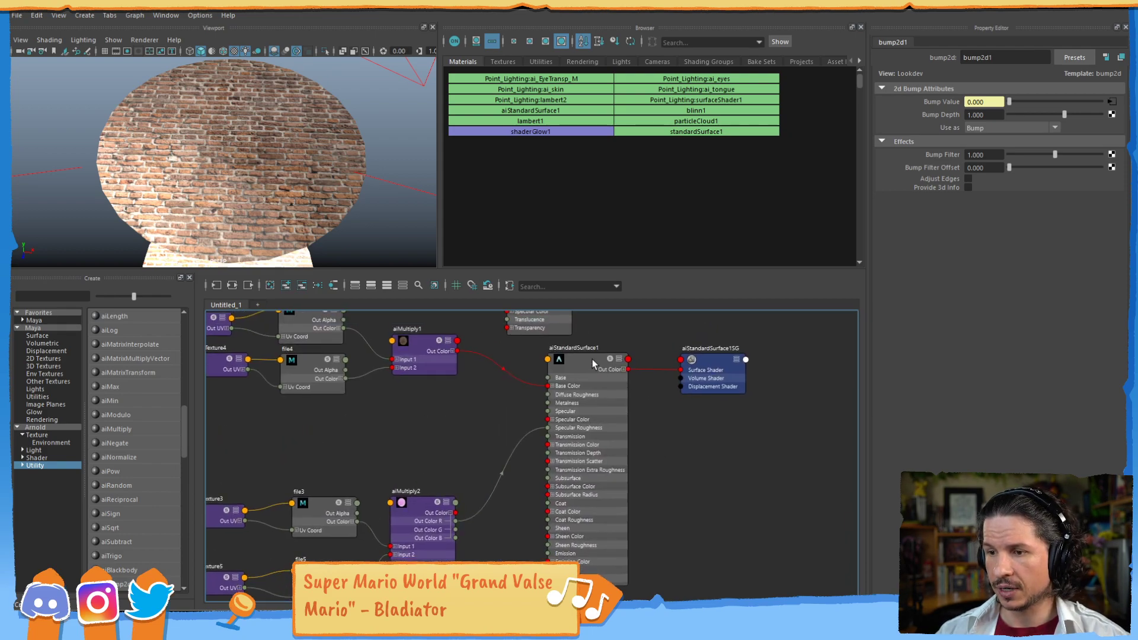
left_click(592, 359)
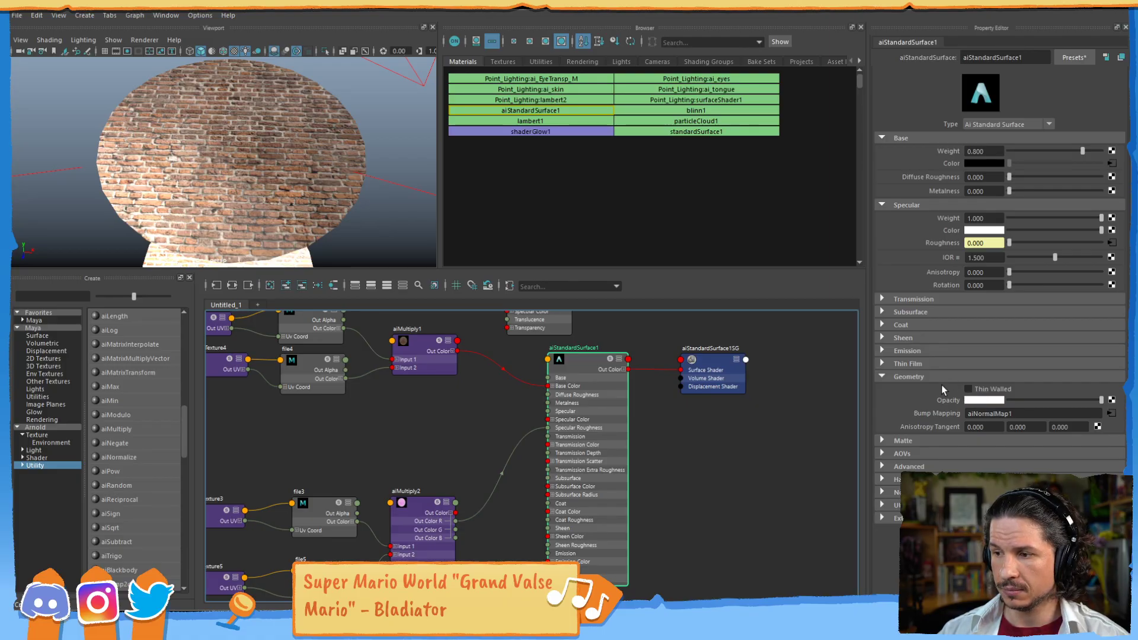
middle_click_drag(721, 445, 718, 394, "alt")
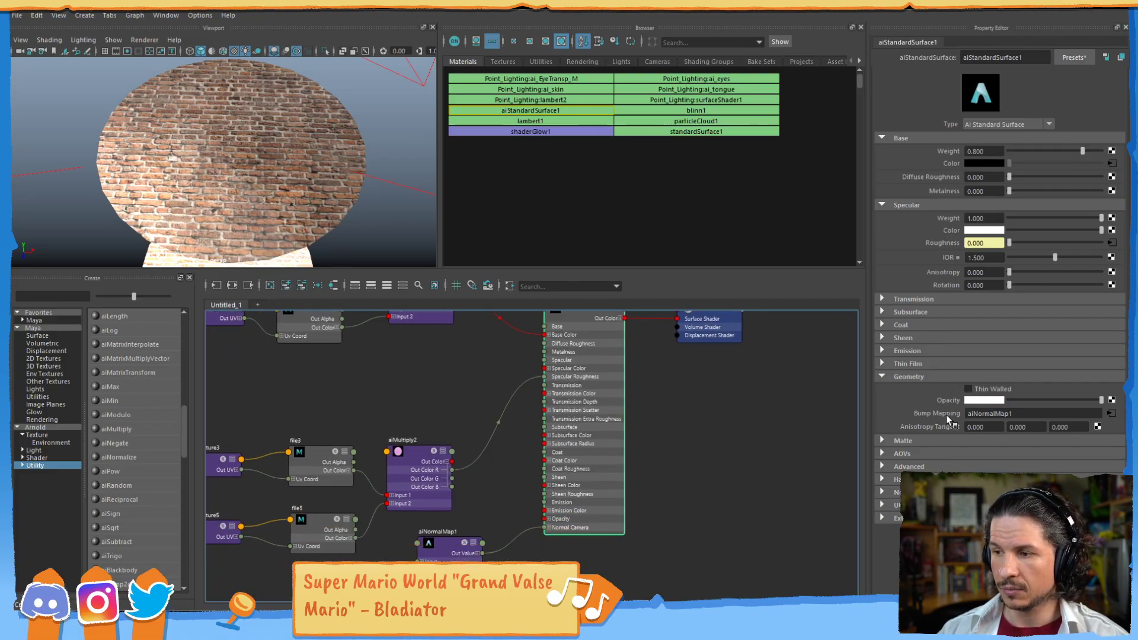
middle_click_drag(797, 434, 838, 398, "alt")
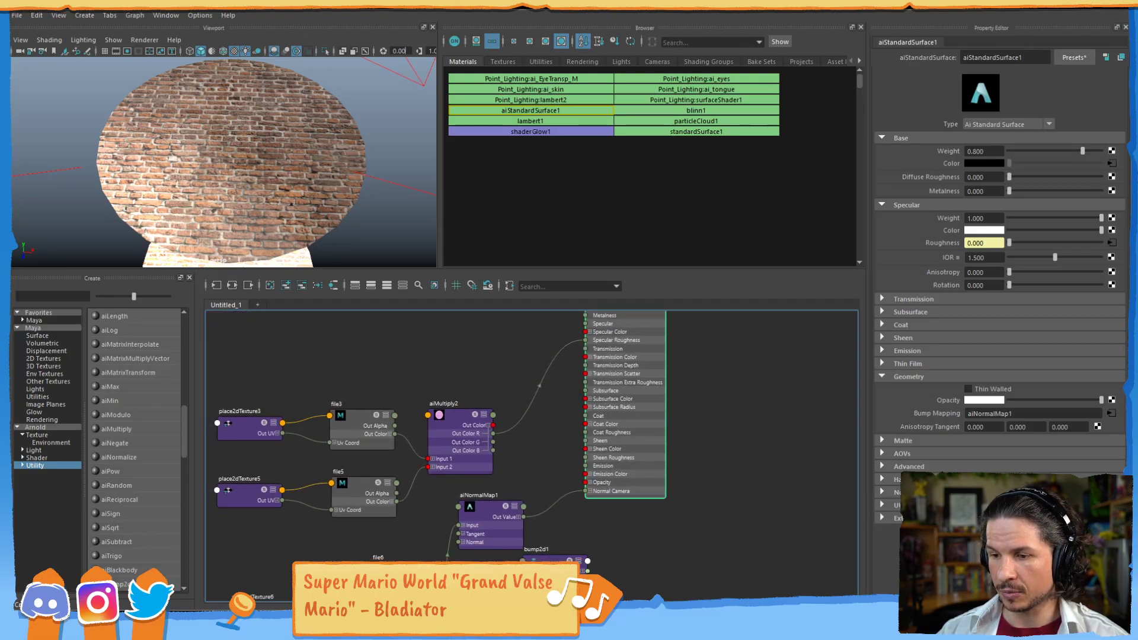
left_click_drag(587, 562, 596, 487)
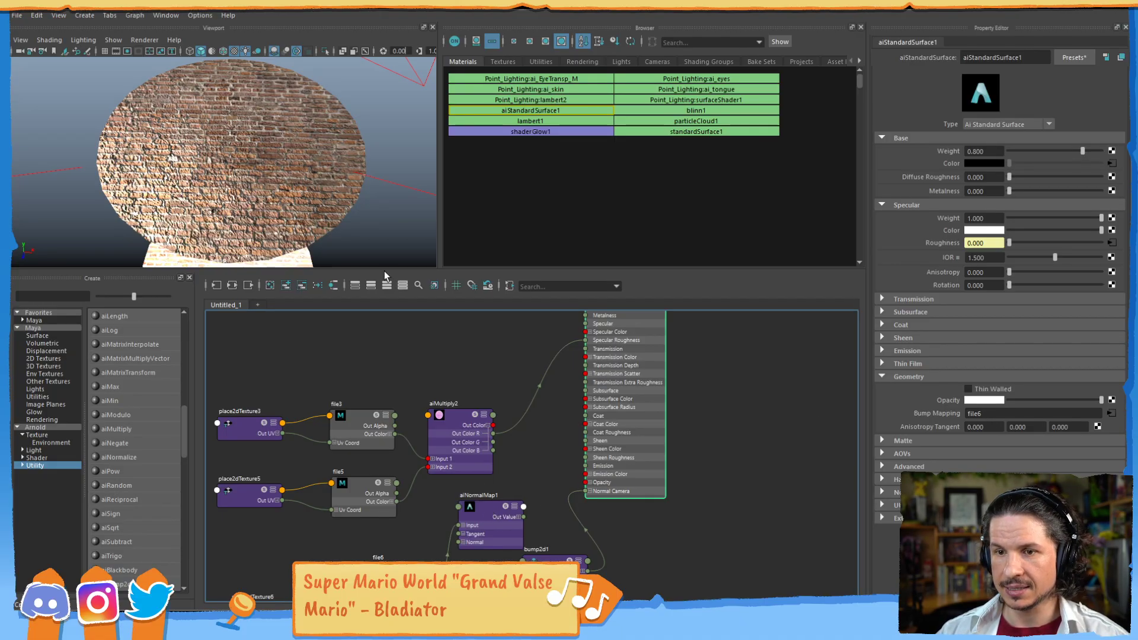
Inspect the brick relief up close on the disc and set bump2d1's Bump Depth to 0.1
right_click_drag(267, 184, 354, 188, "alt")
left_click_drag(355, 188, 321, 197, "alt")
right_click_drag(320, 196, 355, 184, "alt")
mouse_move(332, 189)
left_mouse_down("alt")
mouse_move(290, 219)
mouse_move(323, 210)
left_mouse_up("alt")
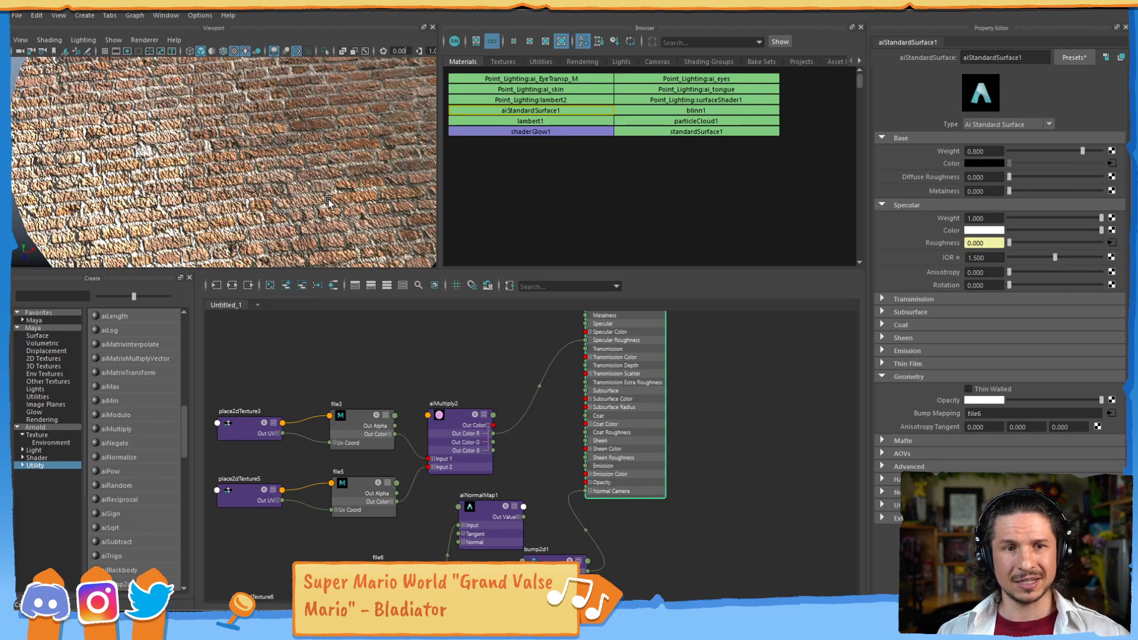
left_click(551, 559)
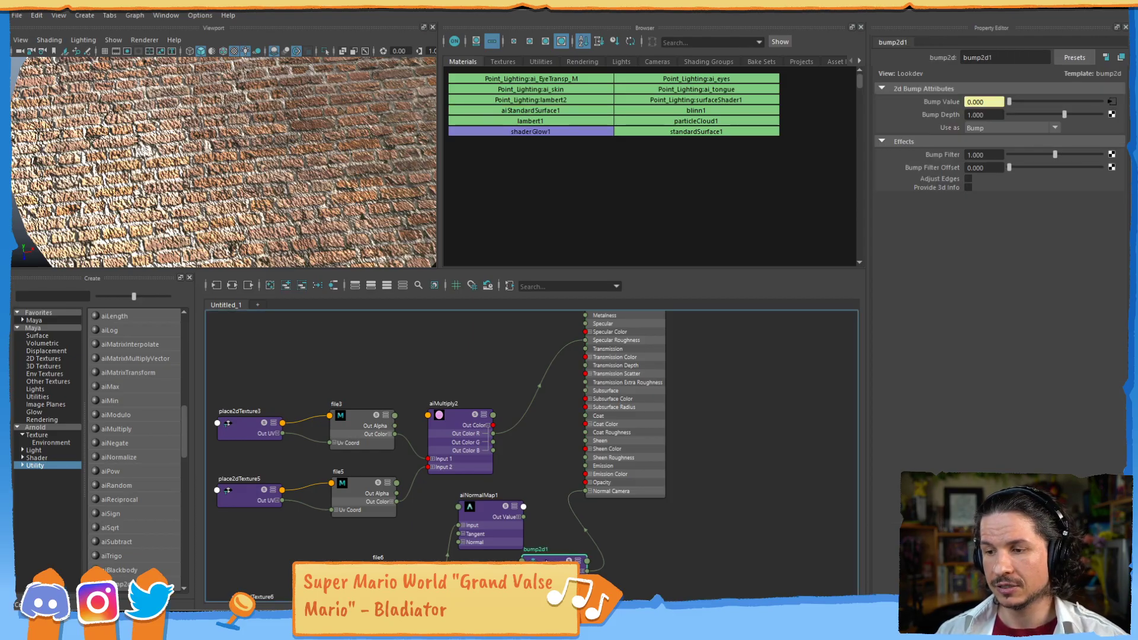
left_click_drag(491, 510, 477, 515)
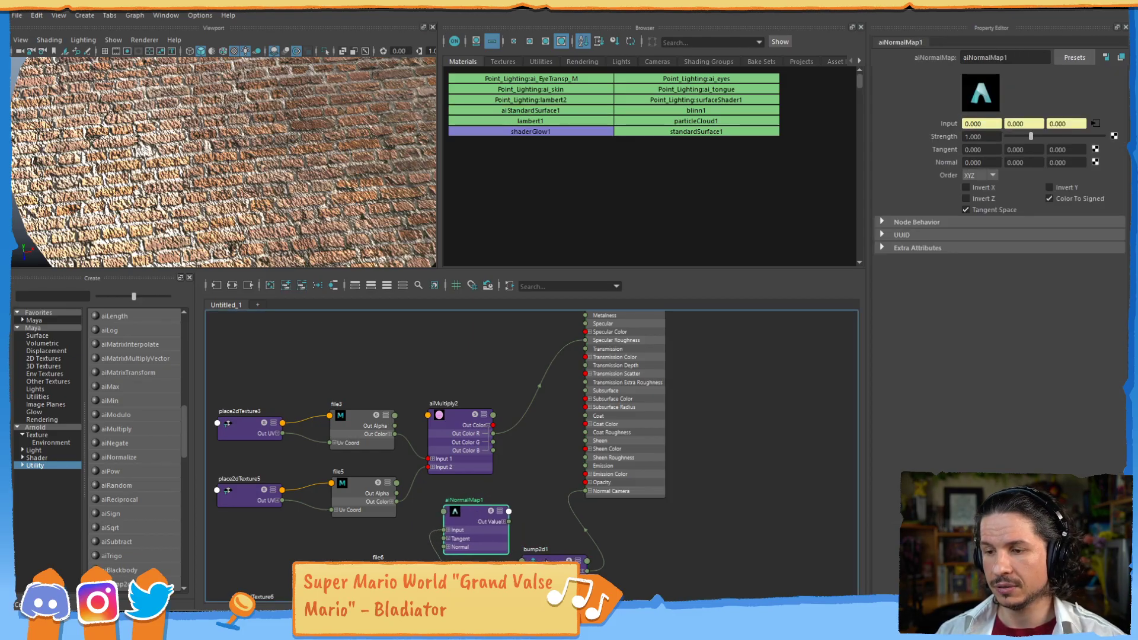
left_click(551, 559)
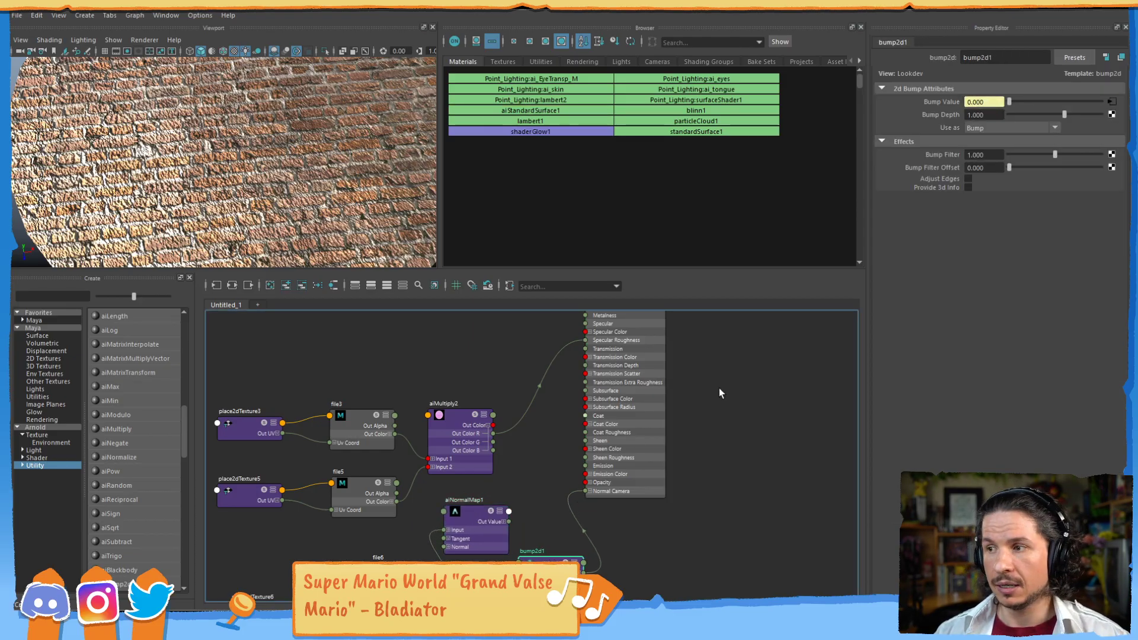
left_click(994, 114)
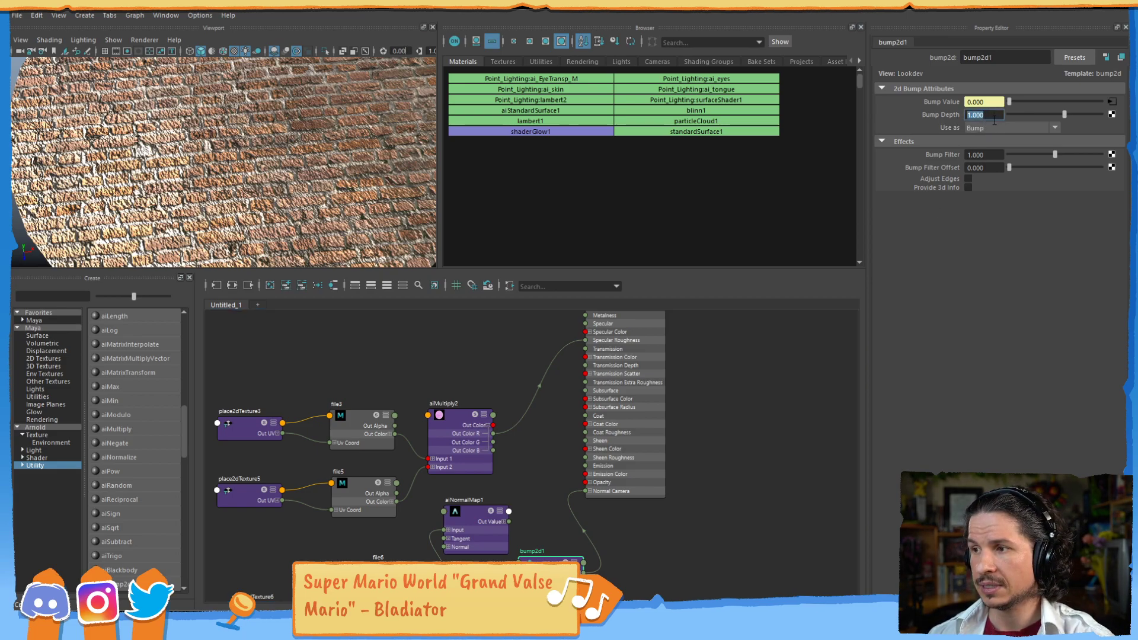
type(".1")
key("Return")
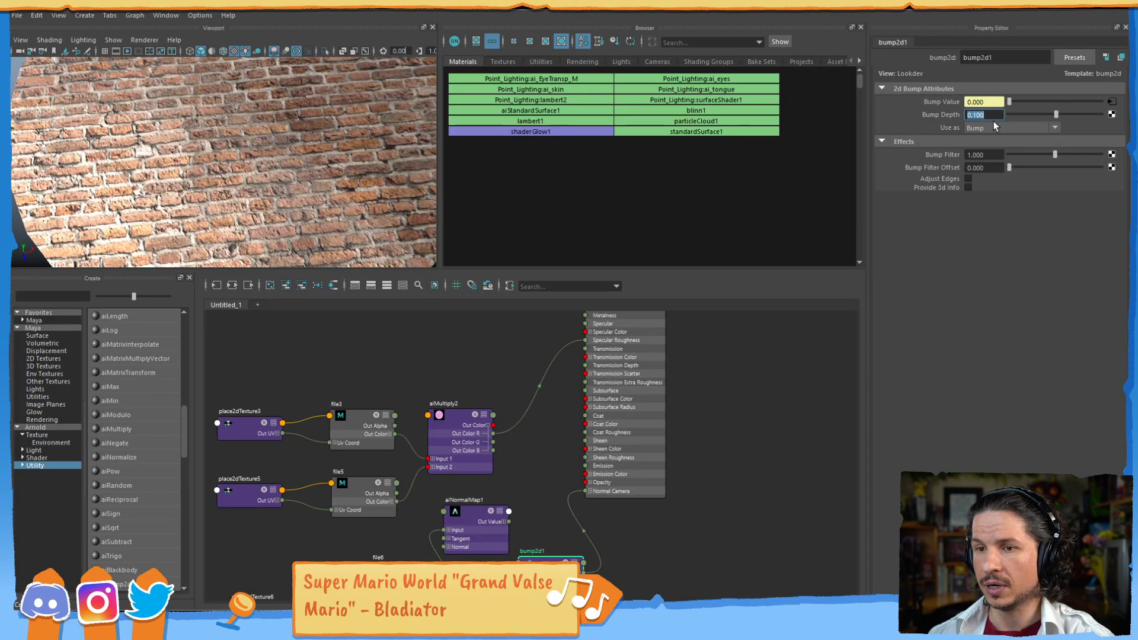
Try weaker Bump Depth values of 0.05 and 0.02 on bump2d1 while viewing the bricks up close
left_click_drag(221, 188, 309, 163, "alt")
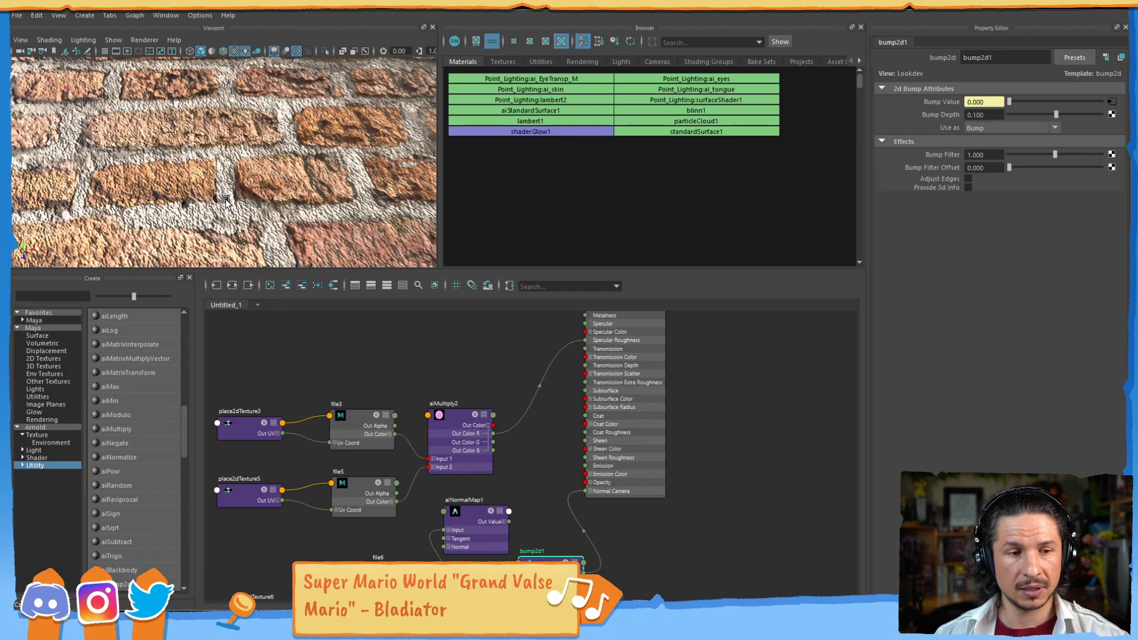
left_click_drag(999, 115, 951, 134)
type(".05")
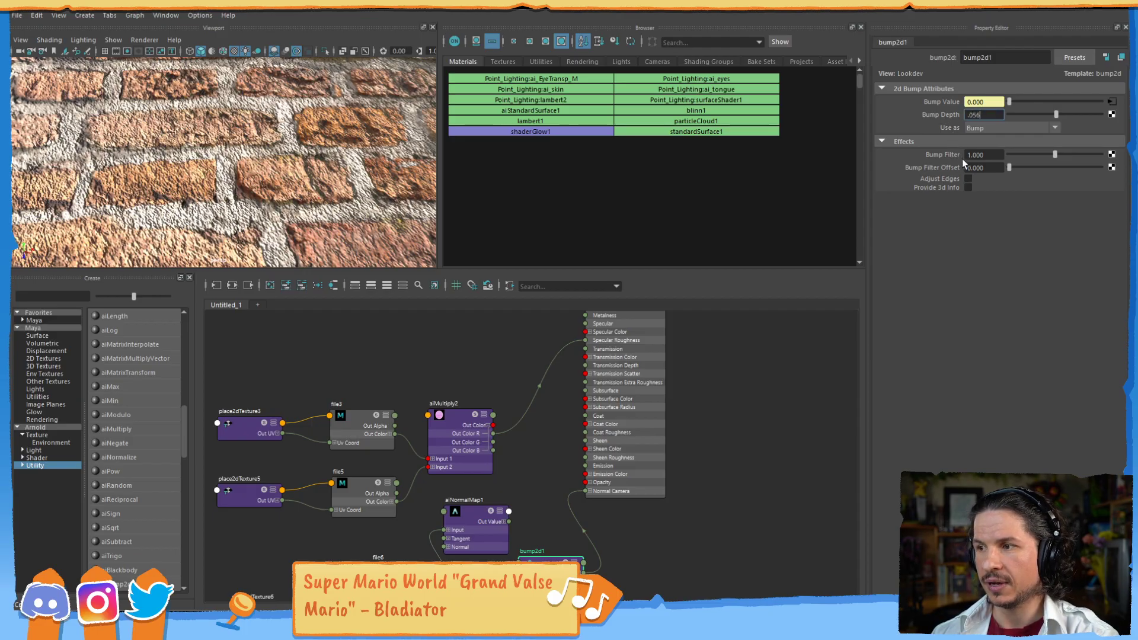
key("Return")
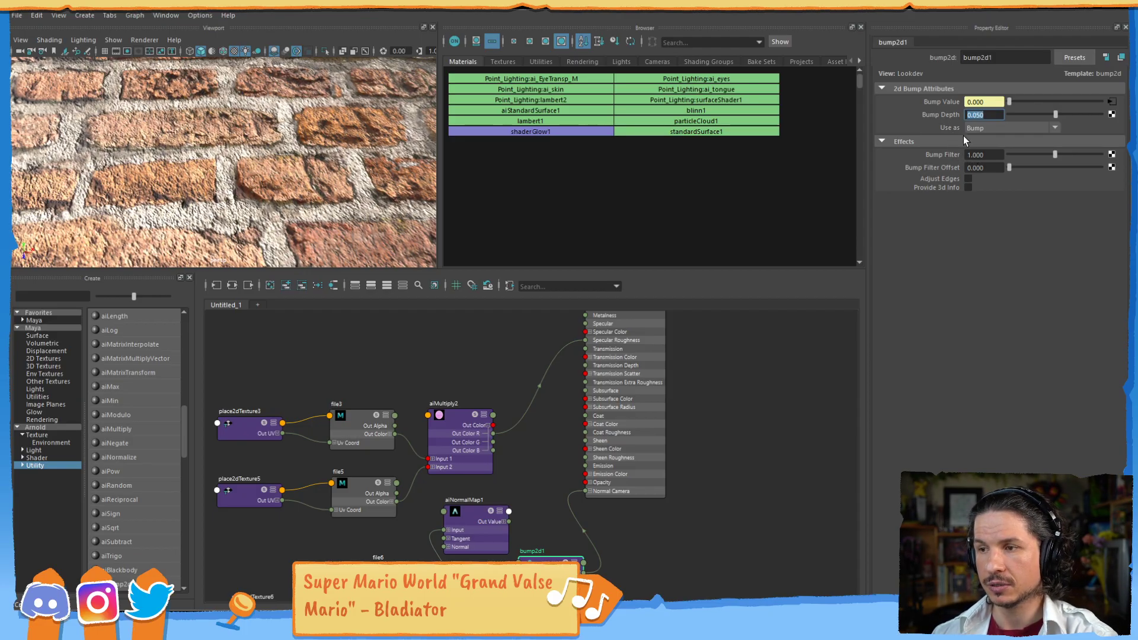
type(".0")
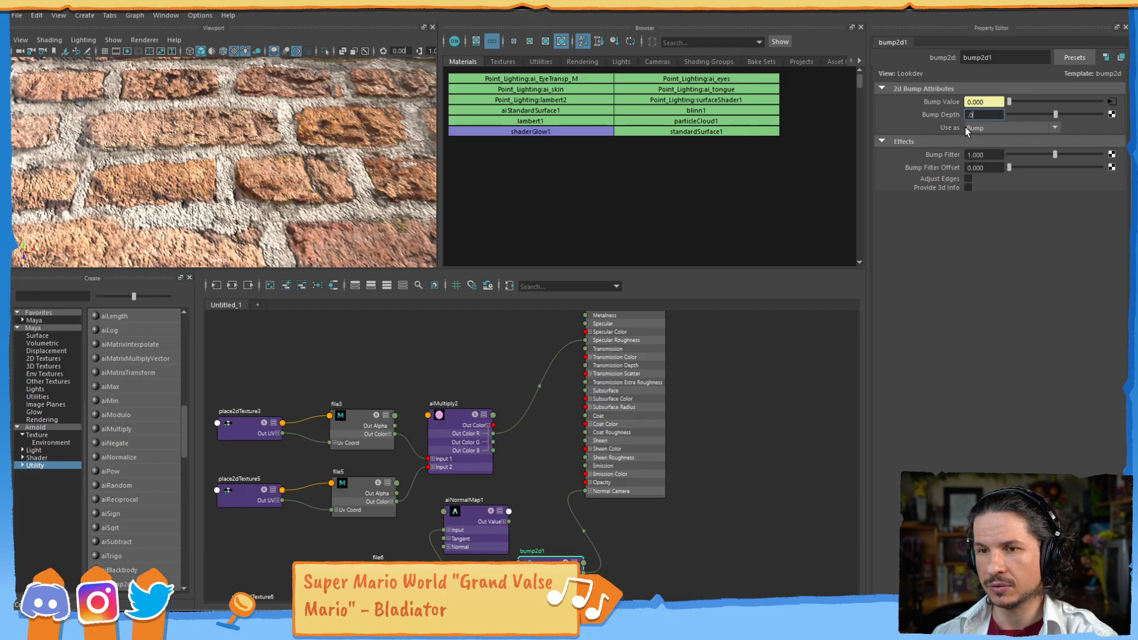
type("2")
key("Return")
Set bump2d1's Bump Depth to 0.03 and check the brick relief from a different angle
type(".03")
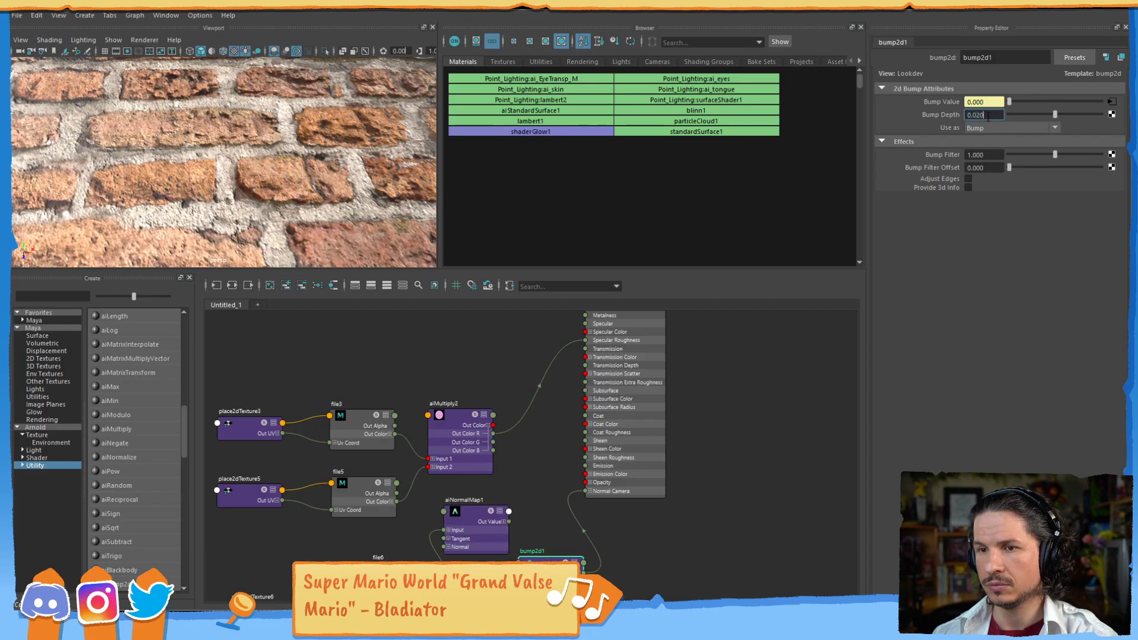
key("Return")
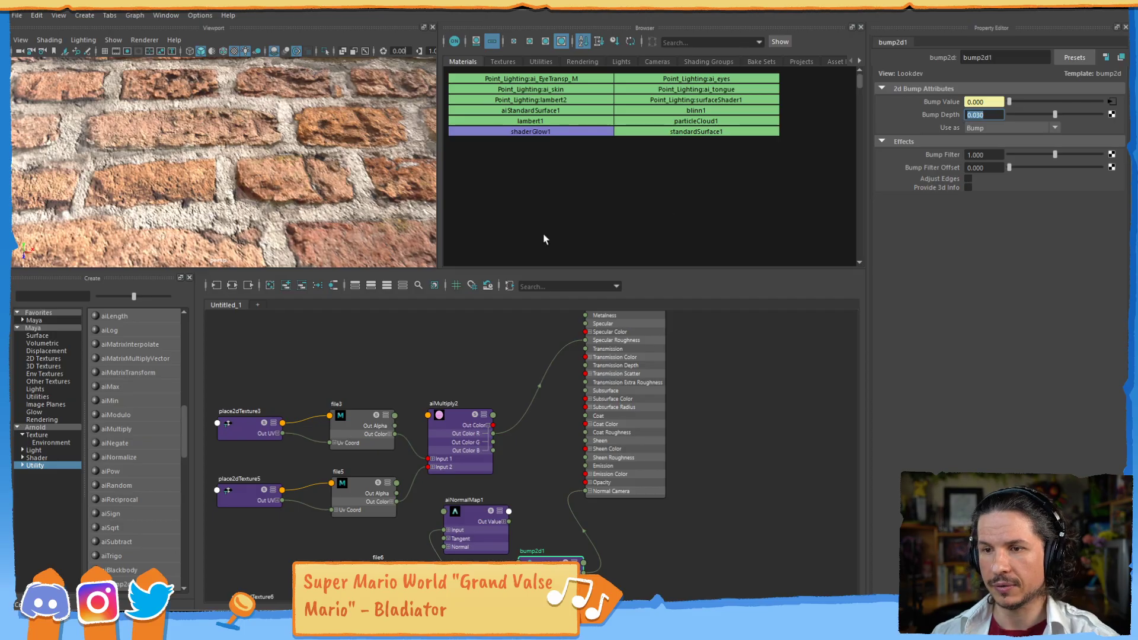
left_click_drag(351, 142, 316, 160, "alt")
left_click_drag(371, 163, 227, 187, "alt")
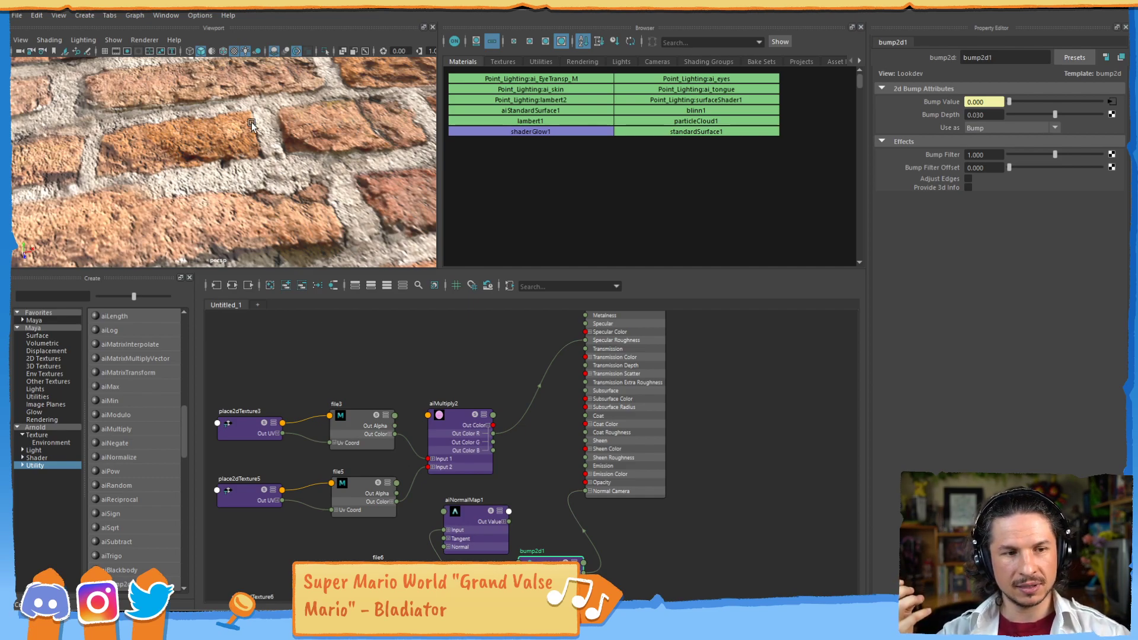
Try a Bump Depth of 0 on bump2d1 to compare the flat bricks, and undo the change
double_click(983, 114)
type("0")
key("Return")
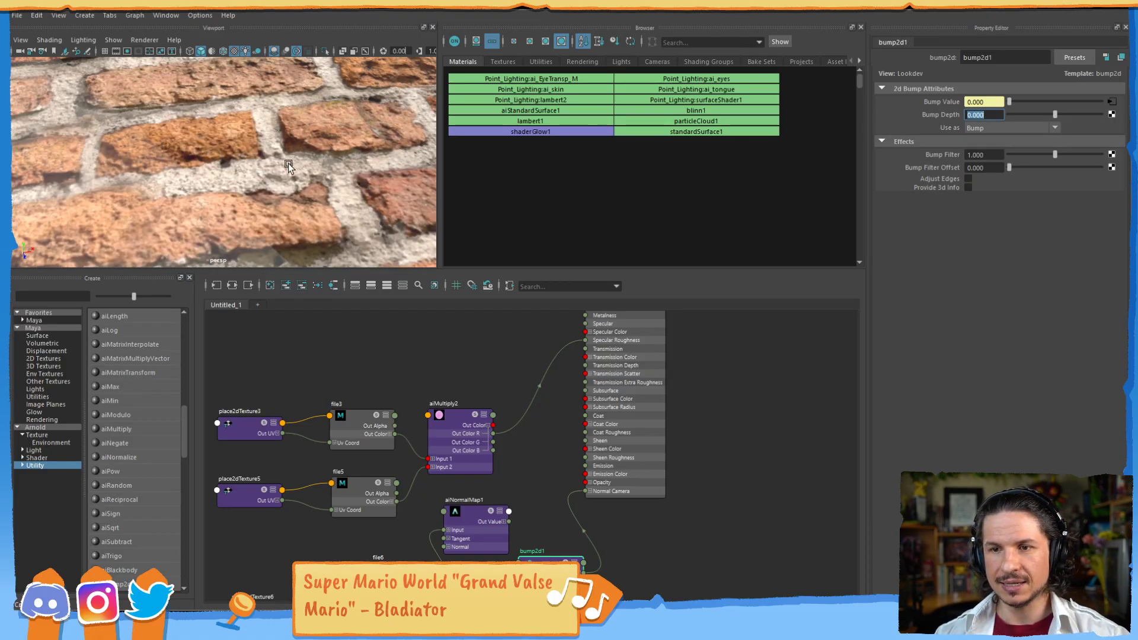
key("ctrl+z")
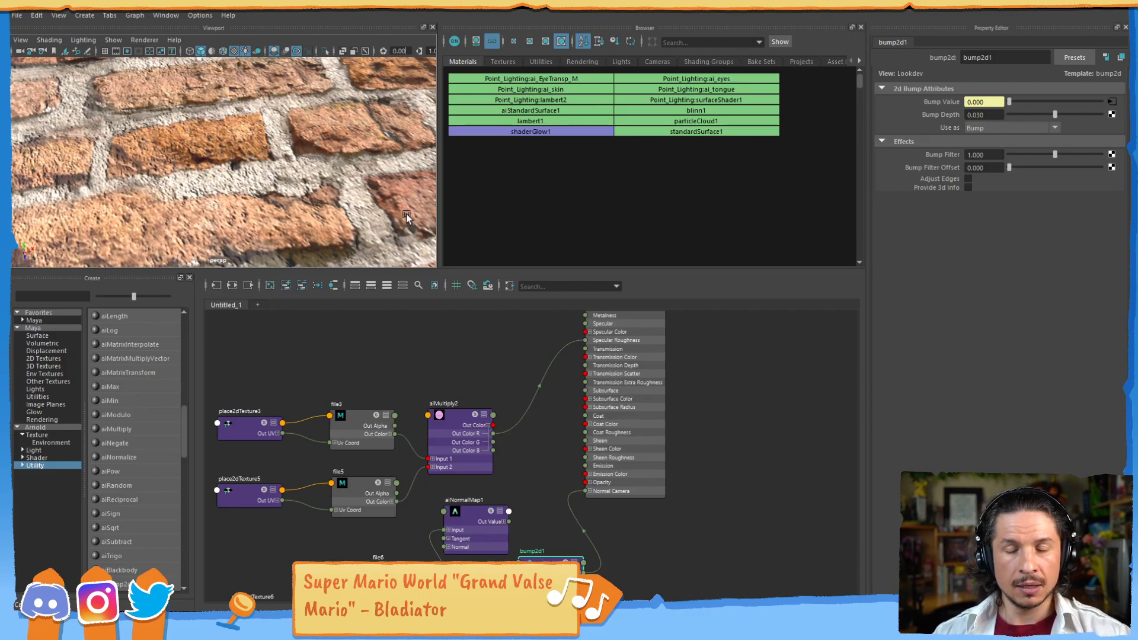
Try an exaggerated Bump Depth of 5 on bump2d1 and inspect the disc's surface and its edge-on silhouette
right_click_drag(343, 183, 199, 176, "alt")
left_click_drag(199, 177, 320, 155, "alt")
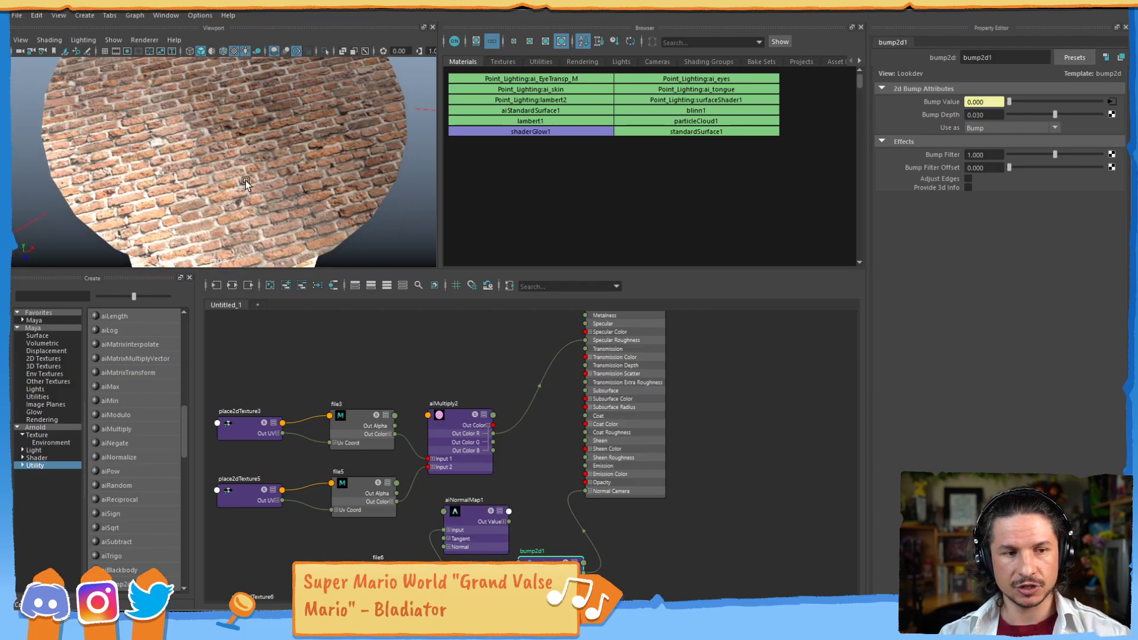
left_click_drag(290, 141, 344, 169, "alt")
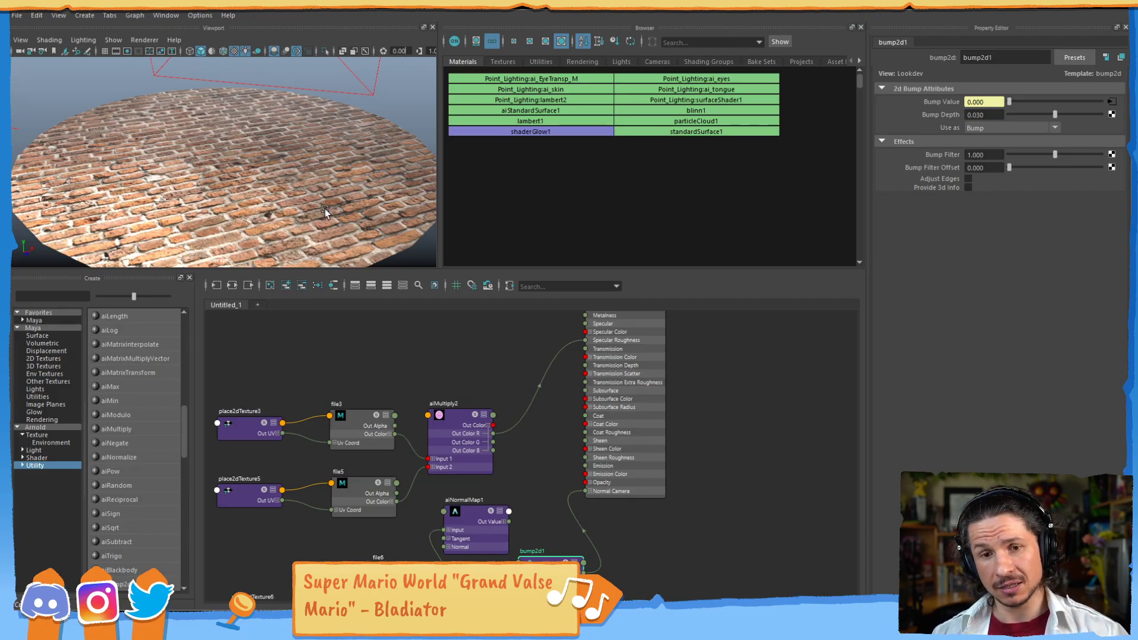
left_click(984, 115)
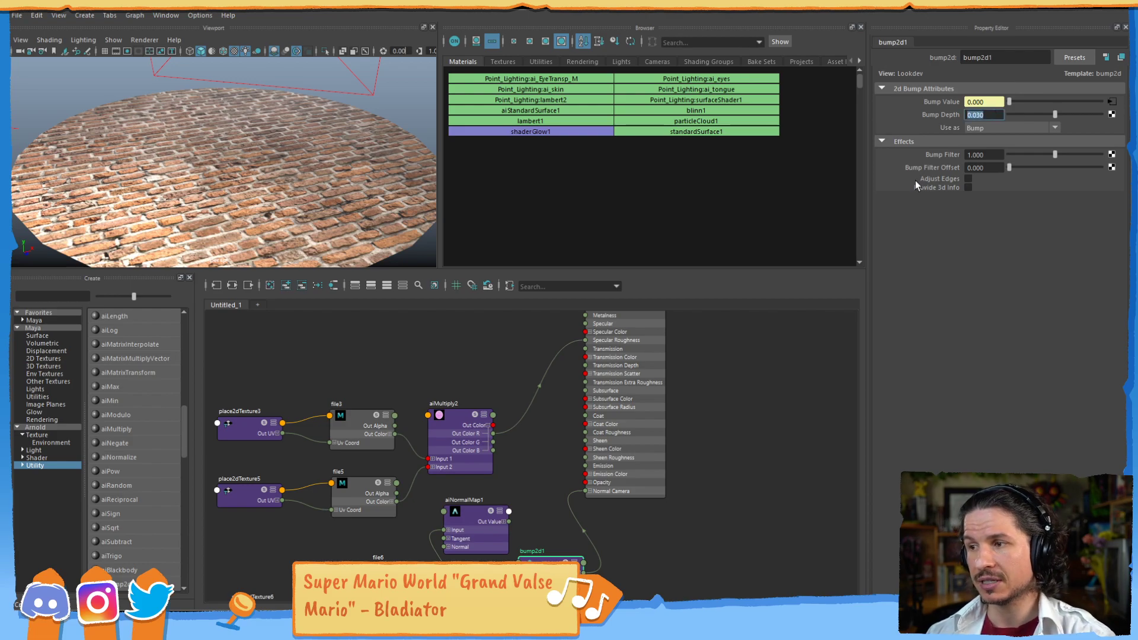
type("5")
key("Return")
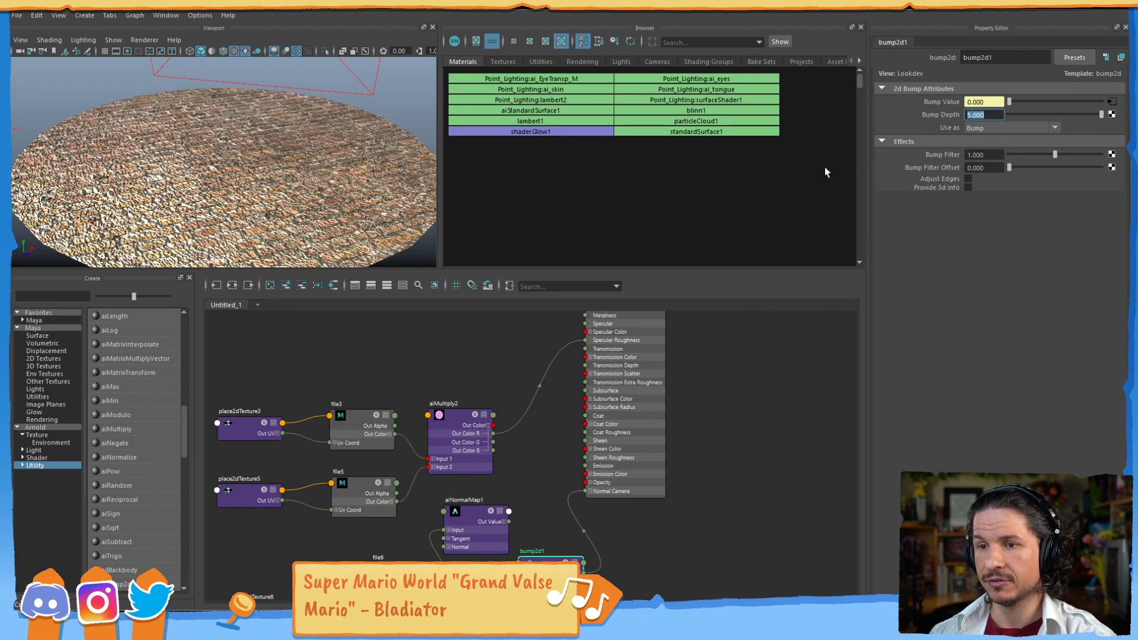
left_click_drag(300, 157, 287, 70, "alt")
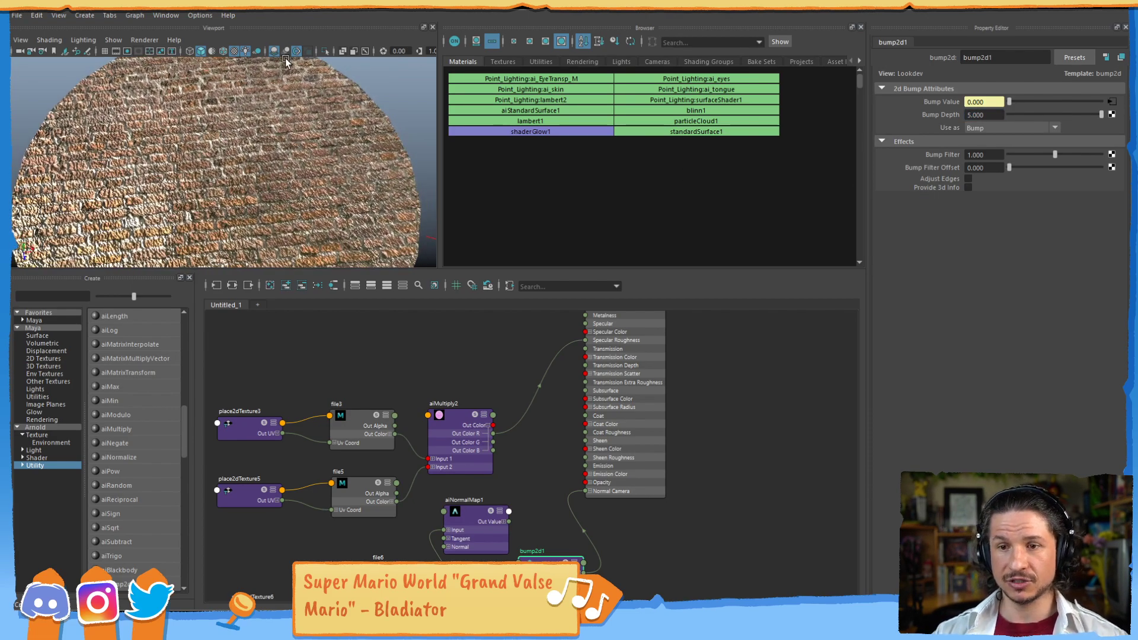
left_click_drag(245, 161, 292, 112, "alt")
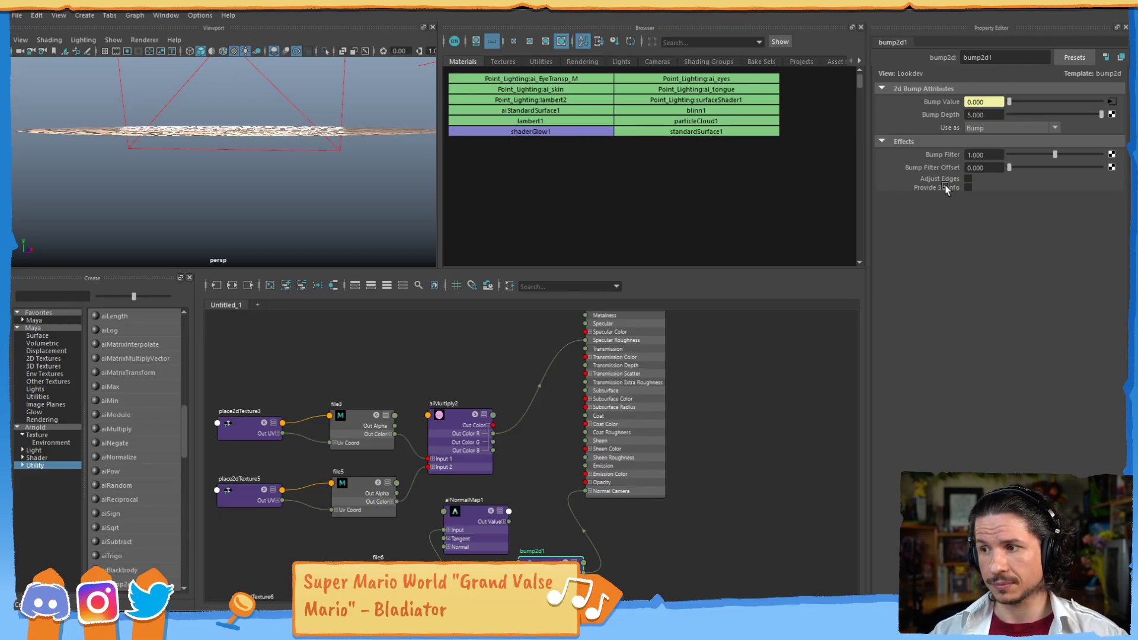
Set bump2d1's Bump Depth to 0.03 and look over the whole brick disc from above
left_click_drag(990, 115, 955, 119)
type(".0")
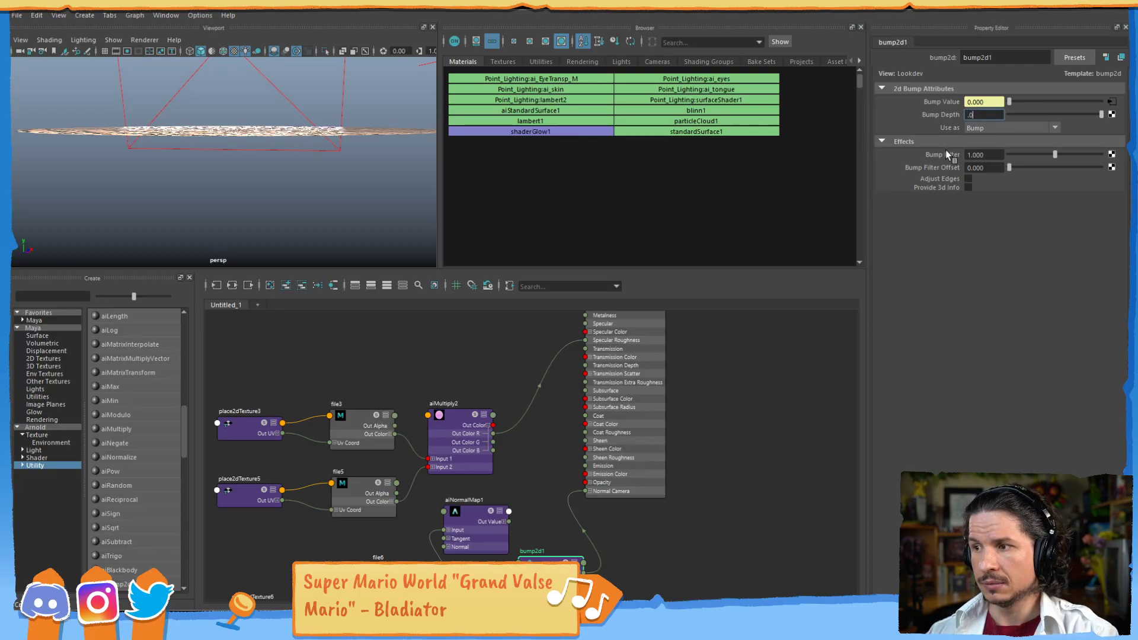
type("3")
key("Return")
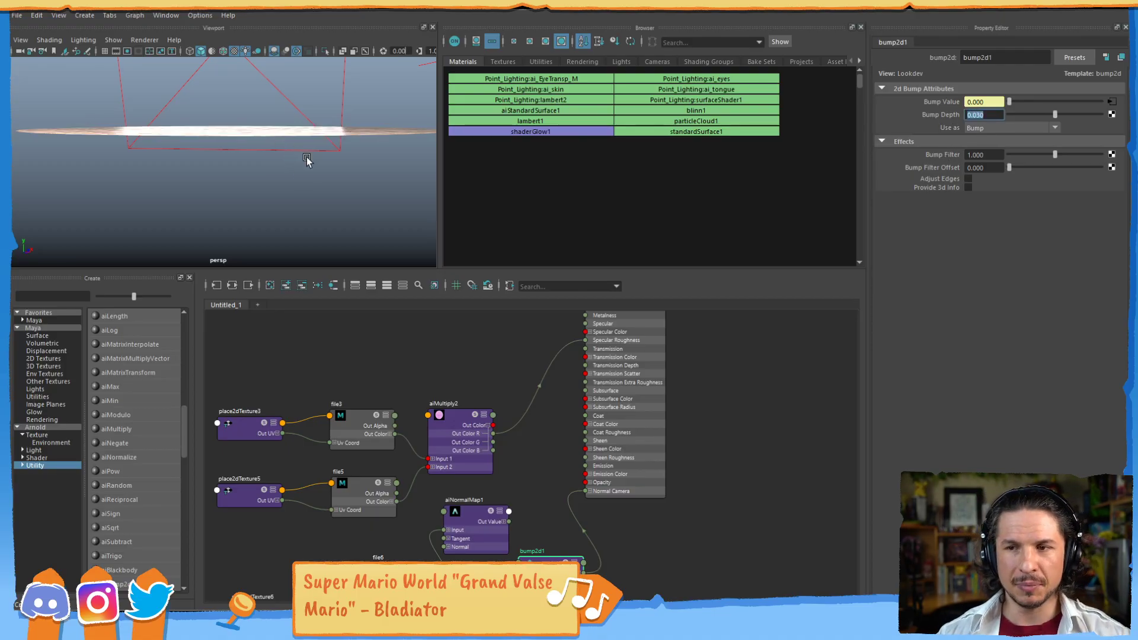
left_click_drag(304, 152, 280, 229, "alt")
right_click_drag(280, 229, 242, 142, "alt")
middle_click_drag(242, 143, 272, 105, "alt")
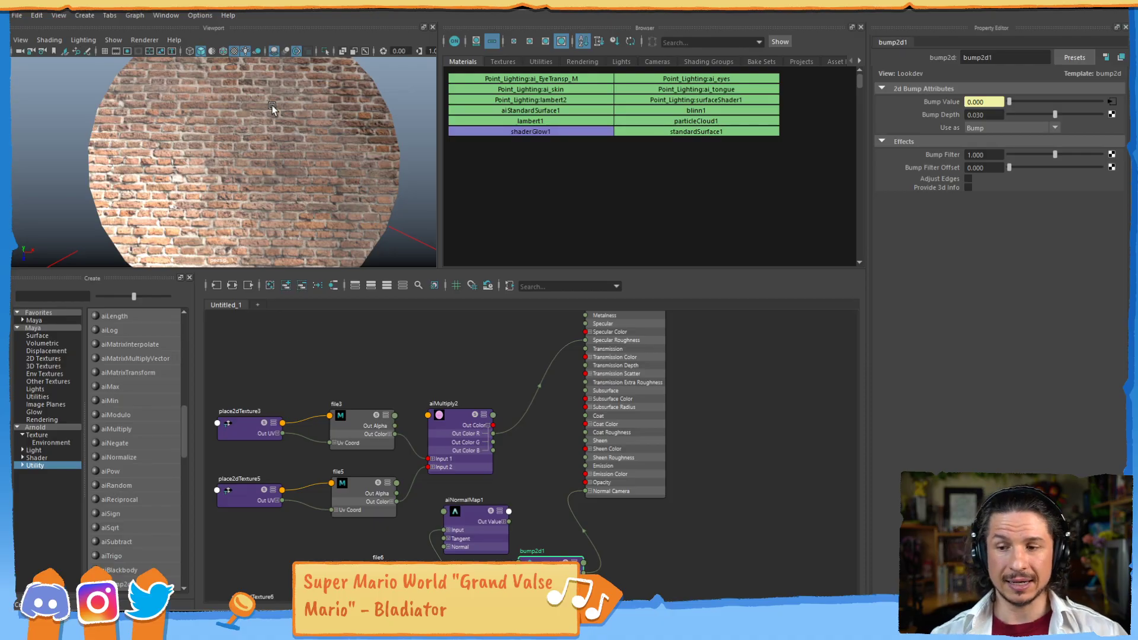
Delete the aiNormalMap1 node and move bump2d1 up between file6 and the surface shader
left_click(474, 511)
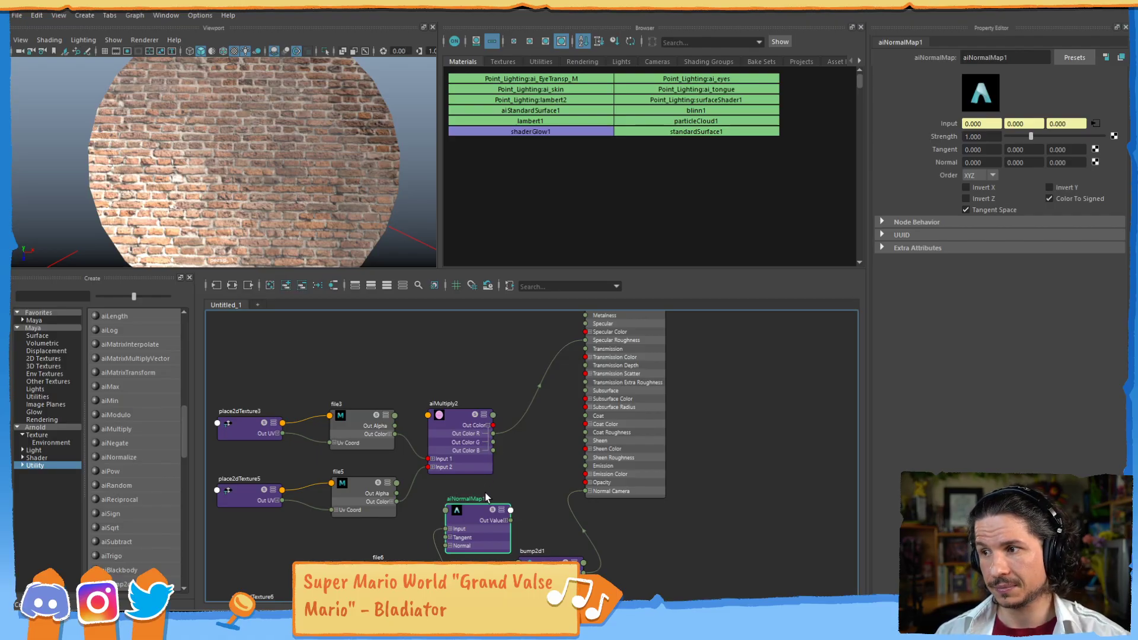
key("Delete")
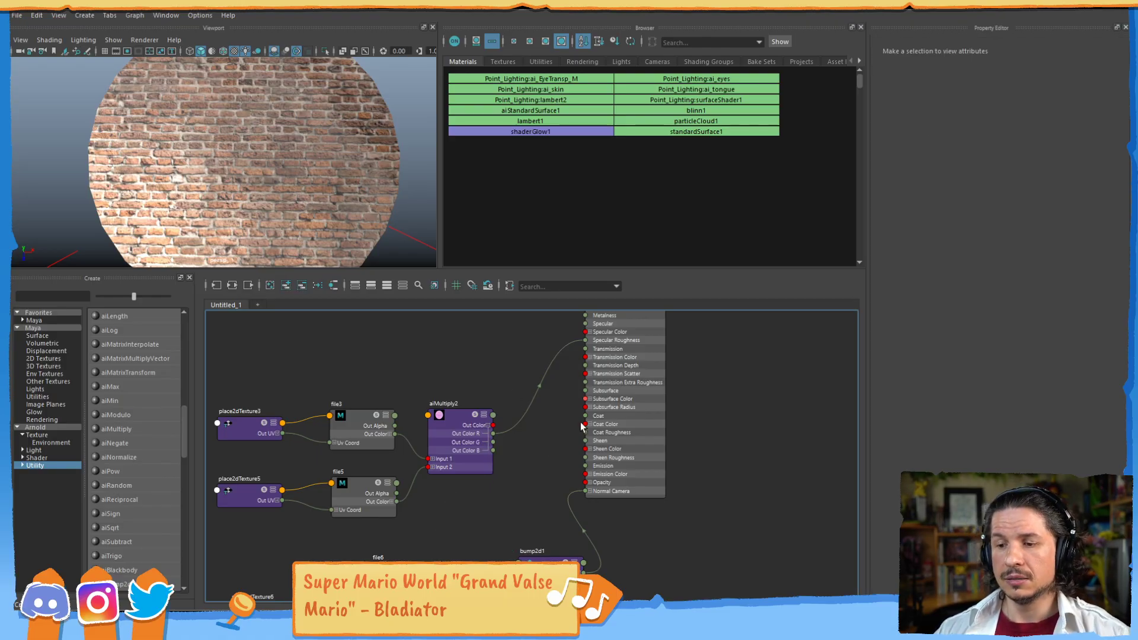
scroll(627, 449, "down", 4)
middle_click_drag(627, 449, 630, 404, "alt")
scroll(545, 394, "up", 3)
middle_click_drag(546, 394, 515, 371, "alt")
left_click_drag(549, 481, 512, 452)
Create an aiBump2d node below bump2d1 in the node graph
left_click(514, 507)
key("Tab")
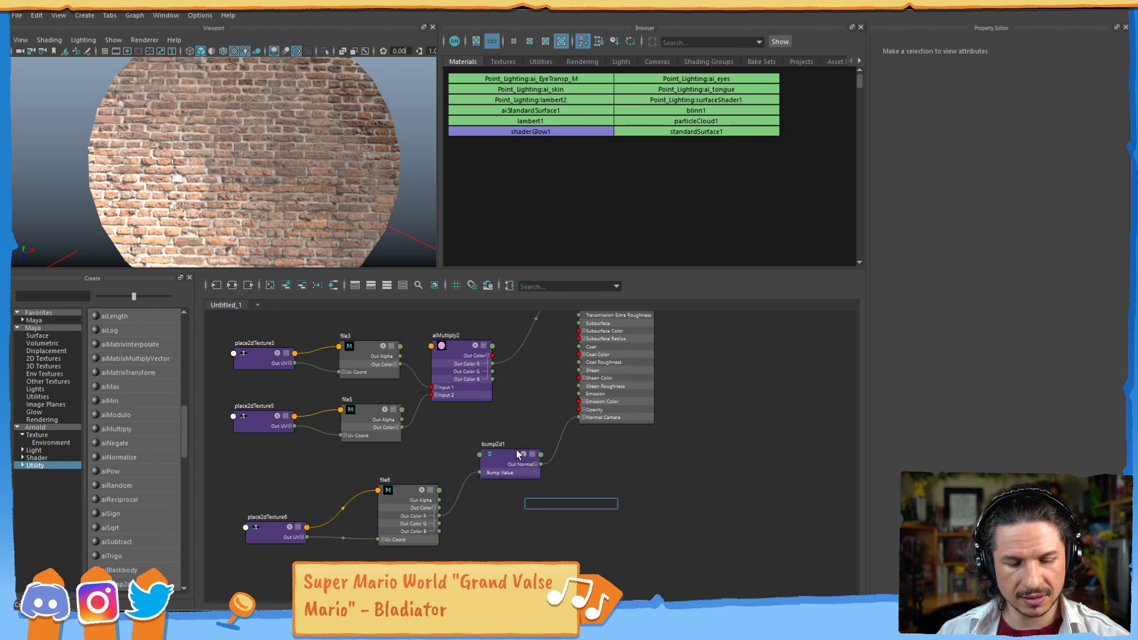
type("2")
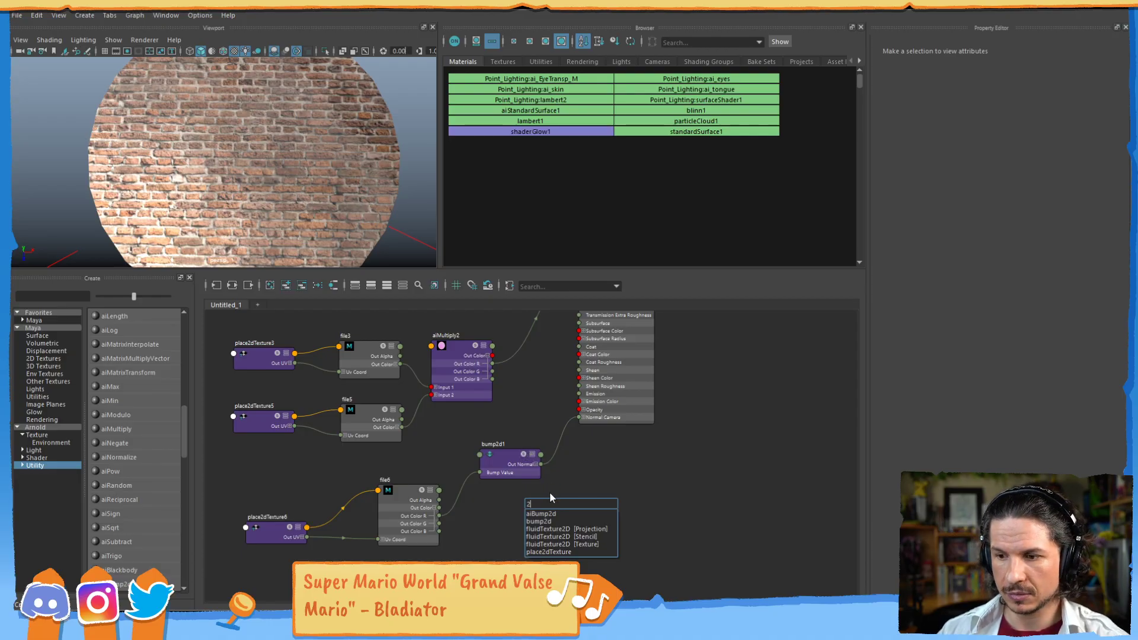
left_click(545, 514)
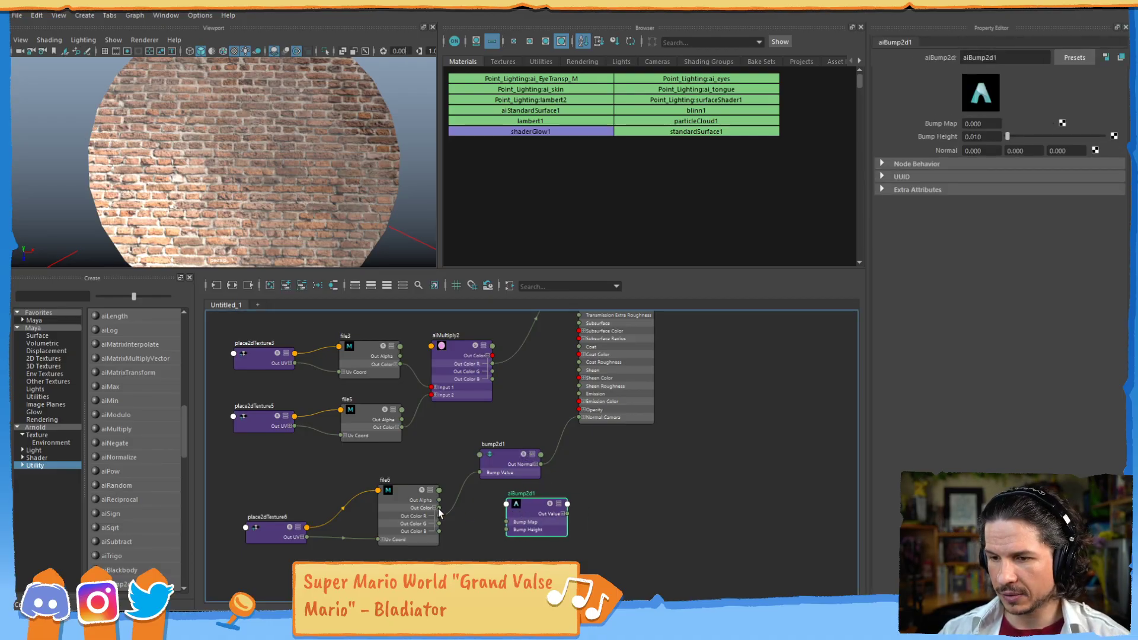
Try feeding file6 through aiBump2d1 into the surface shader's Normal Camera, raising Bump Height to about 0.29 while viewing the bricks up close
left_click_drag(473, 511, 577, 417)
left_click_drag(294, 211, 376, 157, "alt")
right_click_drag(259, 173, 320, 193, "alt")
left_click_drag(320, 193, 357, 244, "alt")
left_click(531, 502)
left_click_drag(1008, 135, 1034, 136)
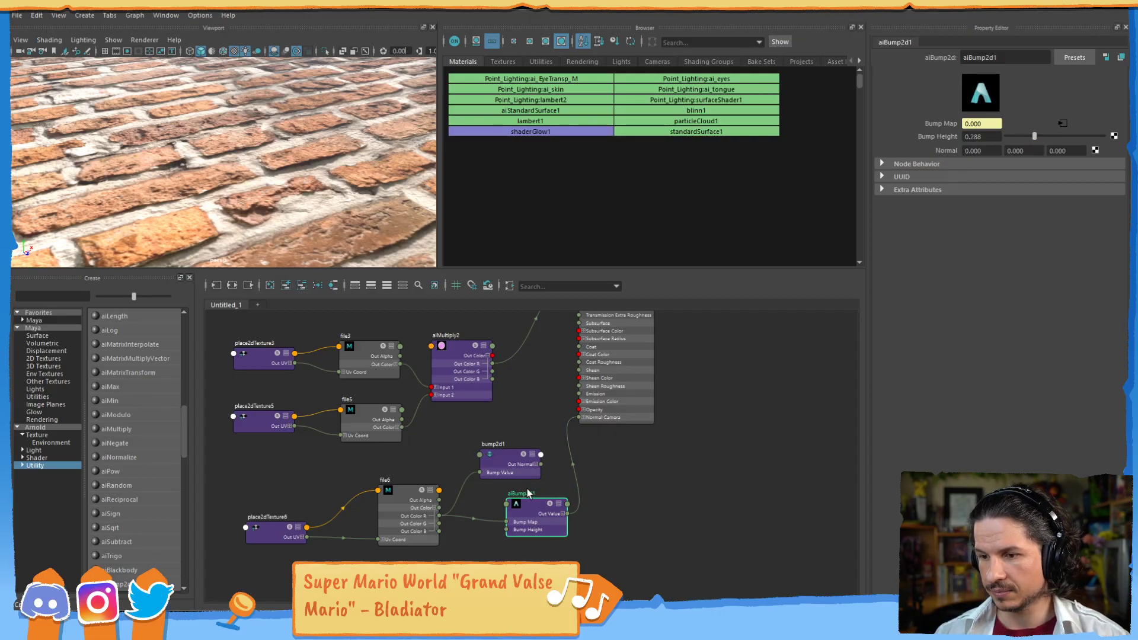
Undo the aiBump2d1 changes back to the bump2d1 connection on Normal Camera, and delete the aiBump2d1 node
left_click(600, 452)
key("ctrl+z")
key("ctrl+z")
key("ctrl+z")
key("ctrl+z")
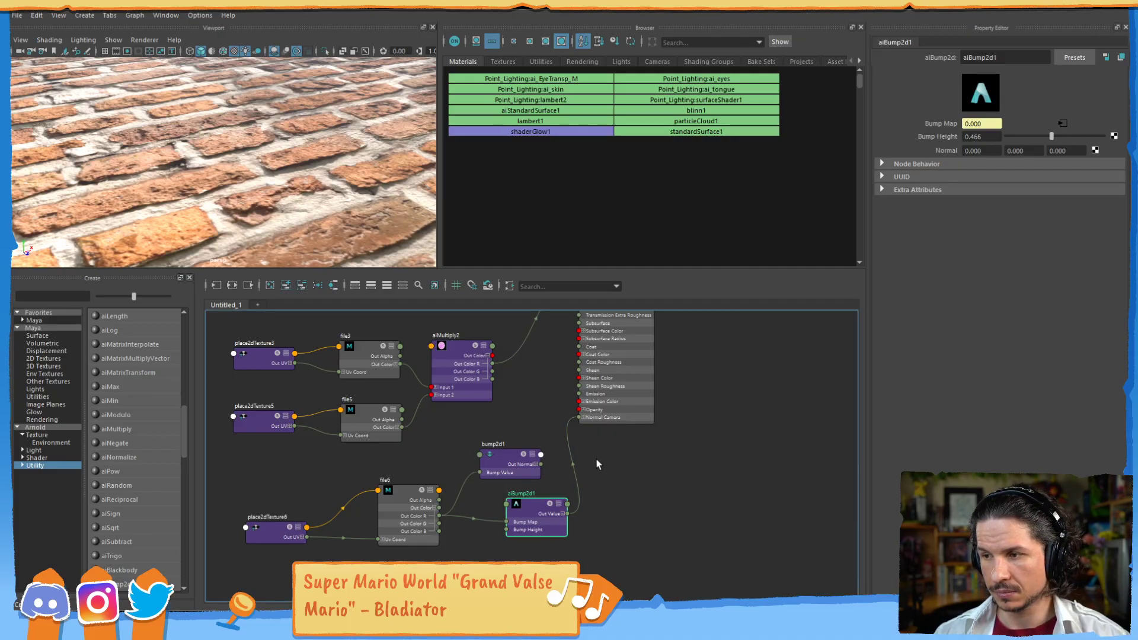
key("ctrl+z")
key("ctrl+z")
key("ctrl+z")
key("ctrl+z")
key("ctrl+z")
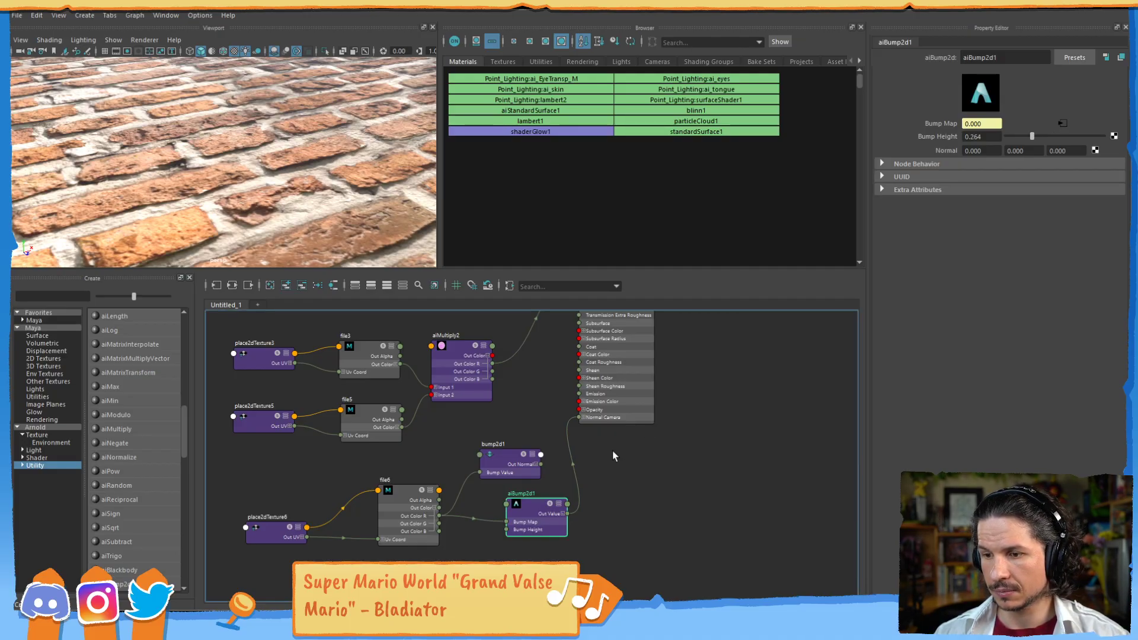
key("ctrl+z")
key("ctrl+z")
left_click_drag(559, 498, 557, 497)
key("Delete")
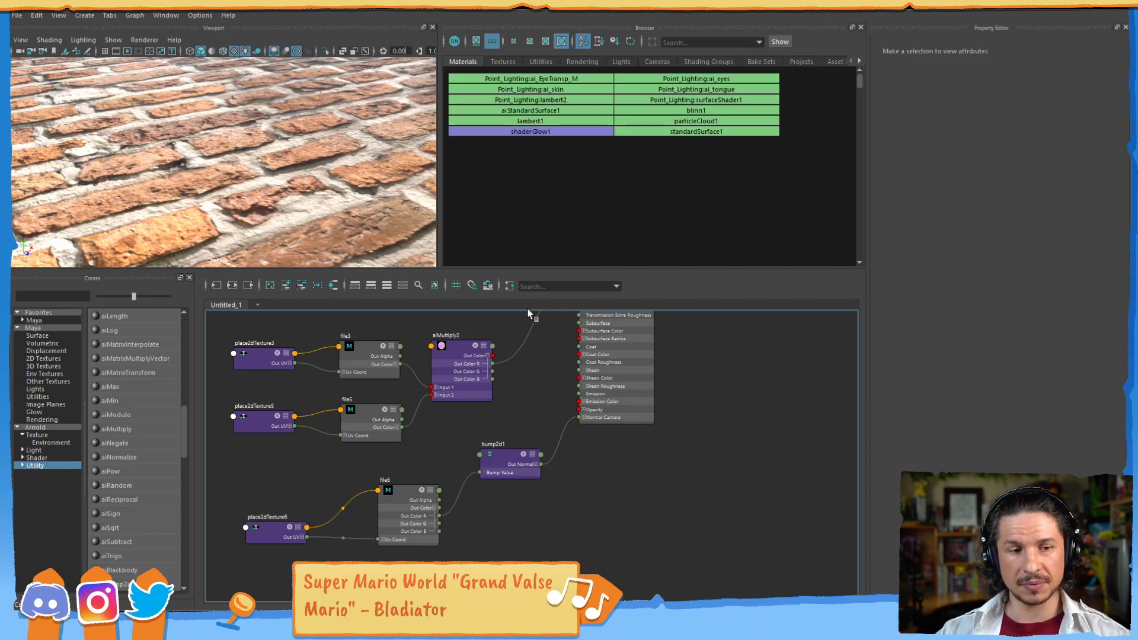
Examine the church_bricks_03 texture folder for the displacement map church_bricks_03_disp_4k.png, and look over the brick disc
right_click_drag(600, 373, 495, 362, "alt")
middle_click_drag(495, 362, 501, 392, "alt")
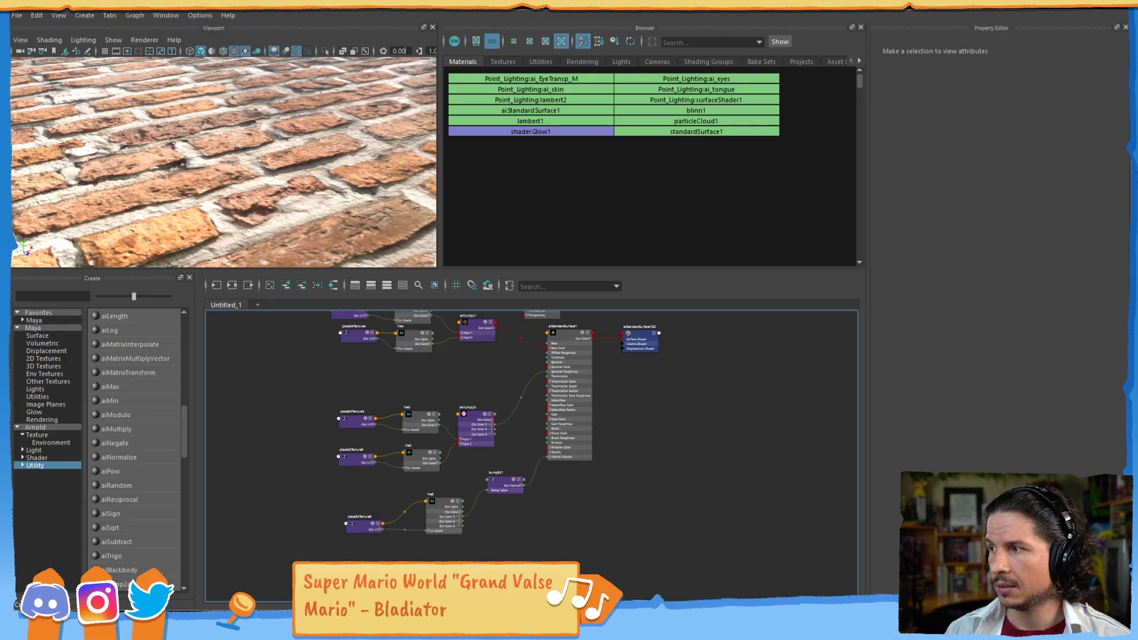
left_click_drag(1137, 134, 600, 106)
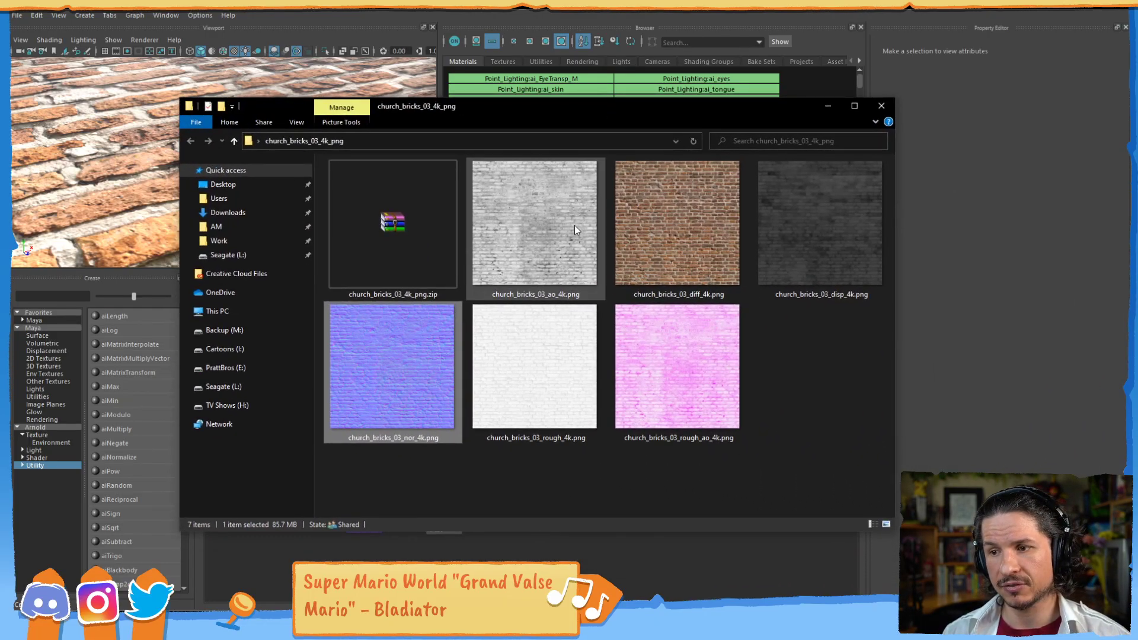
left_click(653, 468)
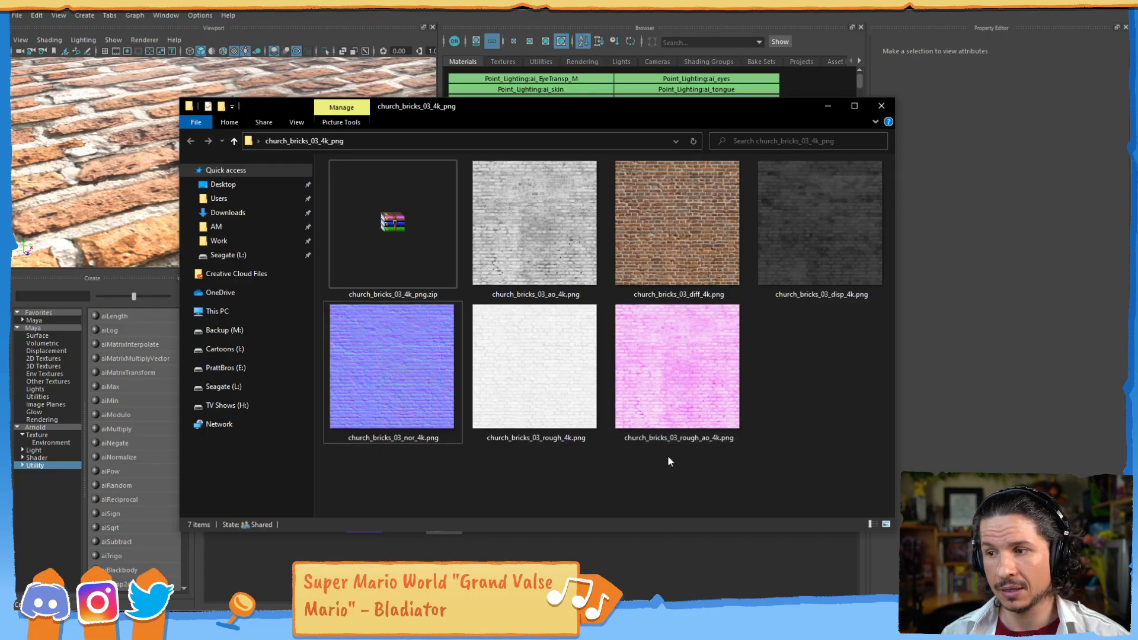
left_click(791, 271)
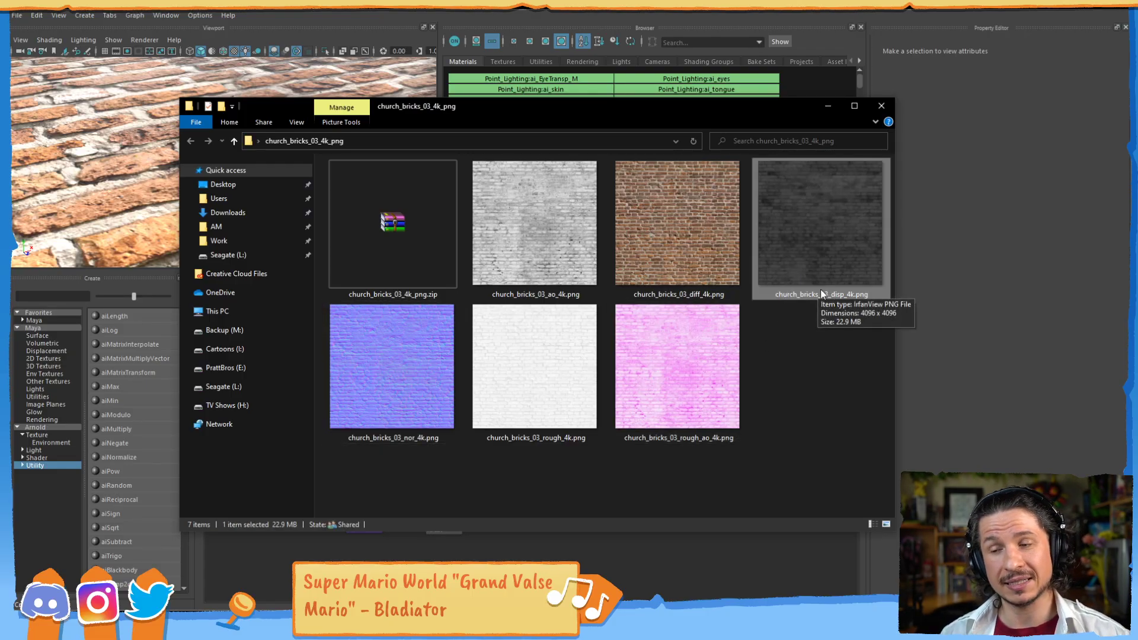
left_click_drag(408, 111, 1137, 172)
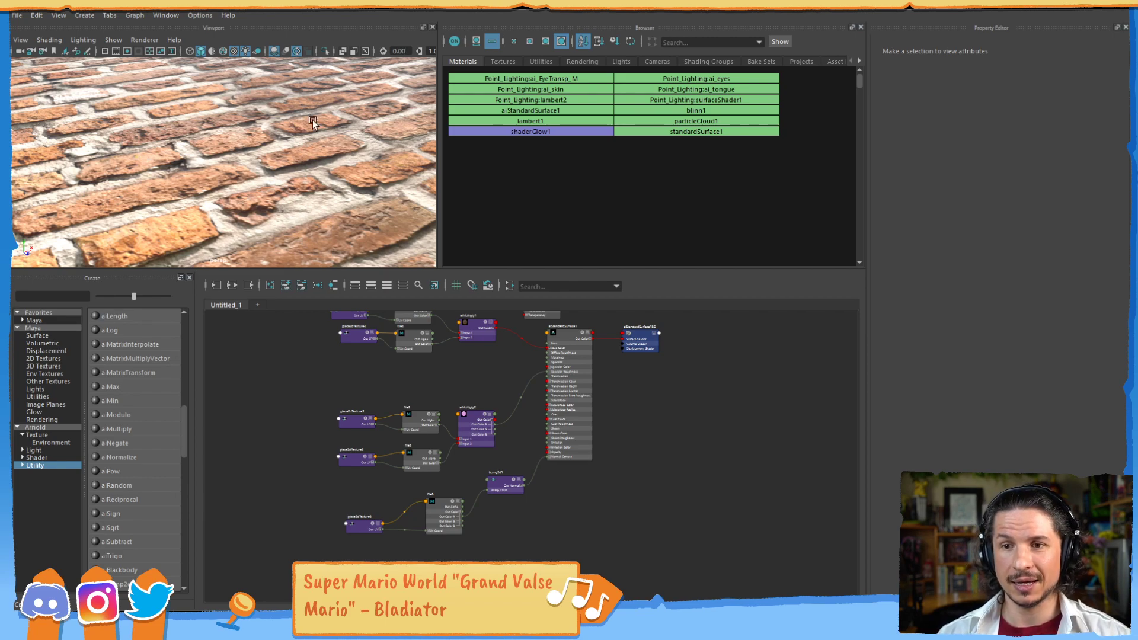
right_click_drag(336, 123, 296, 141, "alt")
left_click_drag(297, 140, 274, 155, "alt")
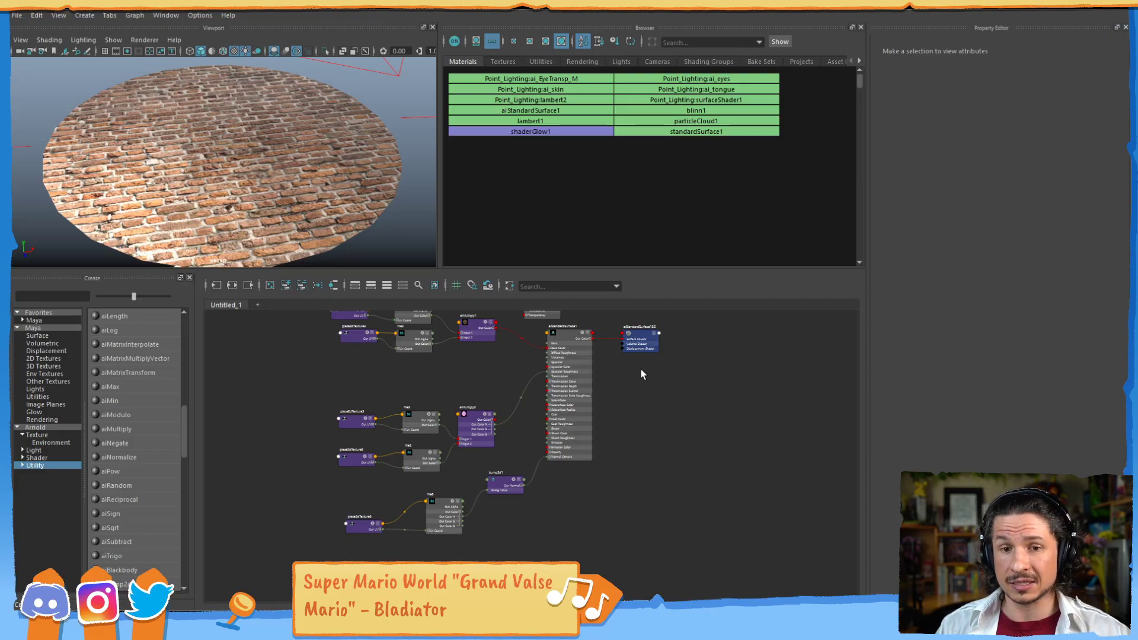
Create a file texture node near the shading group and load church_bricks_03_disp_4k.png into it
scroll(647, 358, "up", 2)
middle_click_drag(642, 368, 610, 394, "alt")
scroll(610, 393, "up", 1)
key("Tab")
type("file")
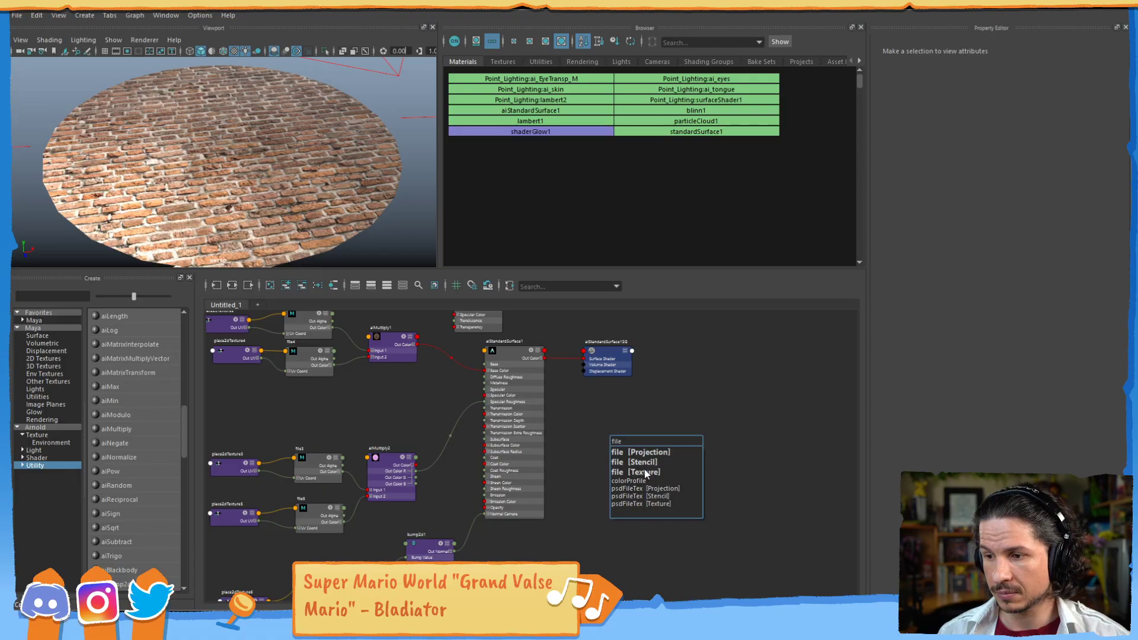
left_click(644, 472)
left_click(1114, 138)
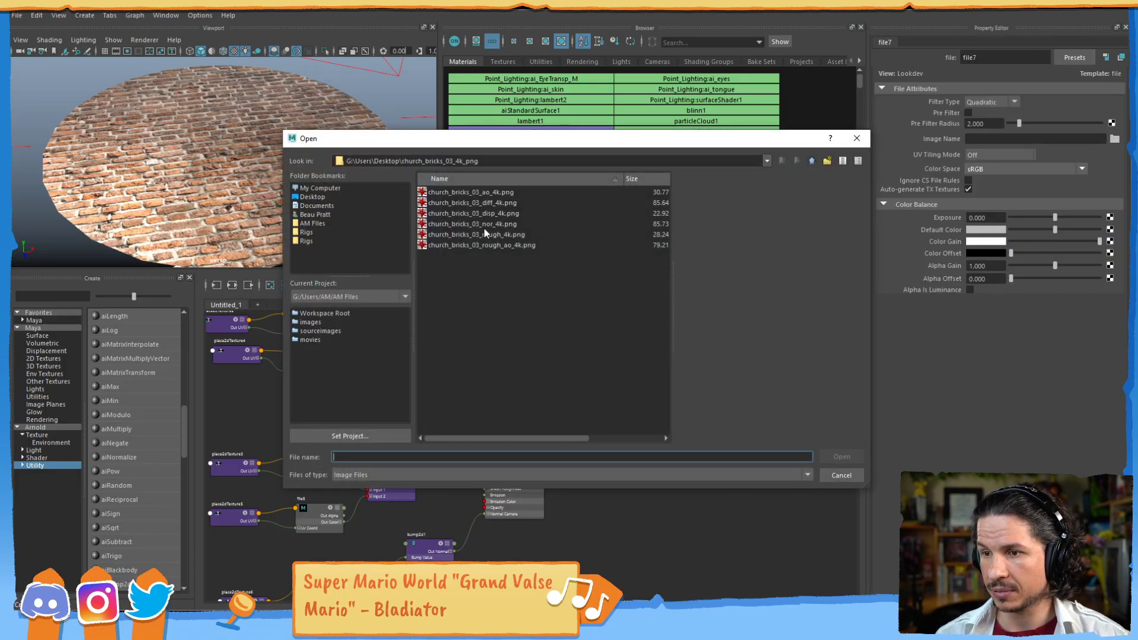
double_click(481, 213)
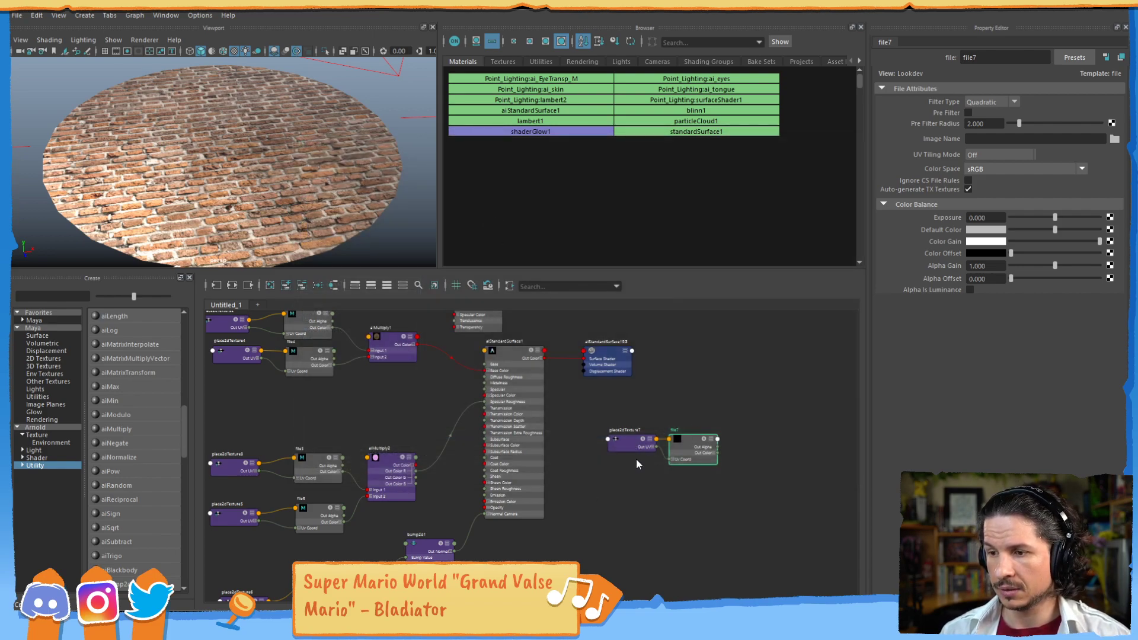
Move the displacement file node and its placement node lower, and move aiStandardSurface1SG farther from the surface shader
left_click_drag(689, 442, 677, 476)
middle_click_drag(618, 437, 677, 433, "alt")
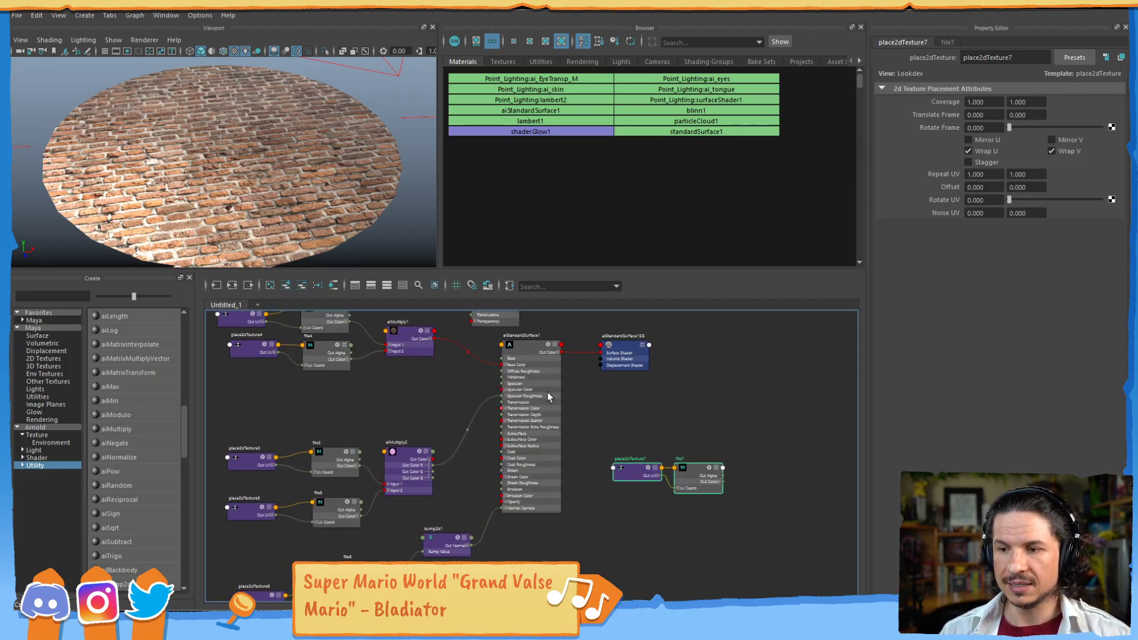
left_click(529, 348)
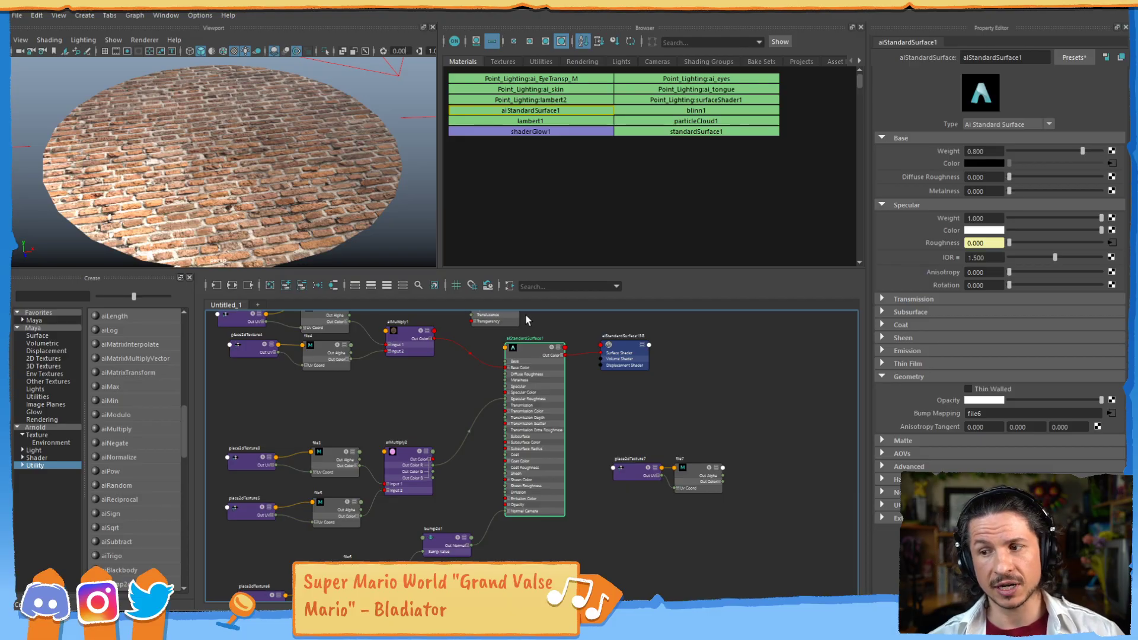
left_click_drag(627, 352, 745, 360)
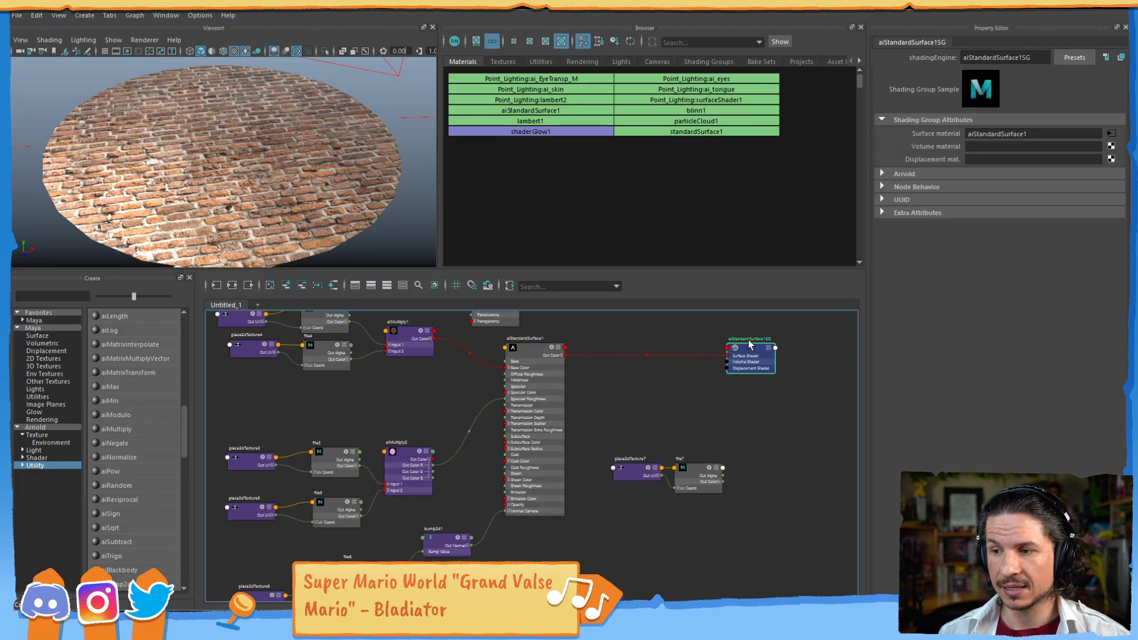
Compare the inputs of aiStandardSurface1 and its shading group aiStandardSurface1SG, looking for the Displacement Shader input
key("f")
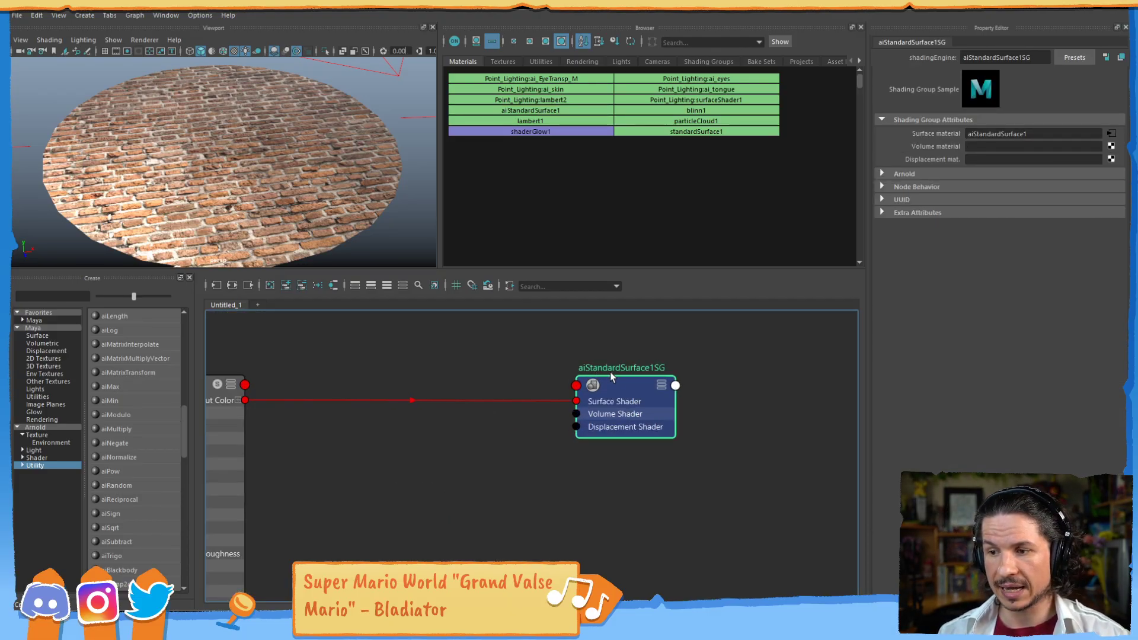
middle_click_drag(521, 377, 586, 378)
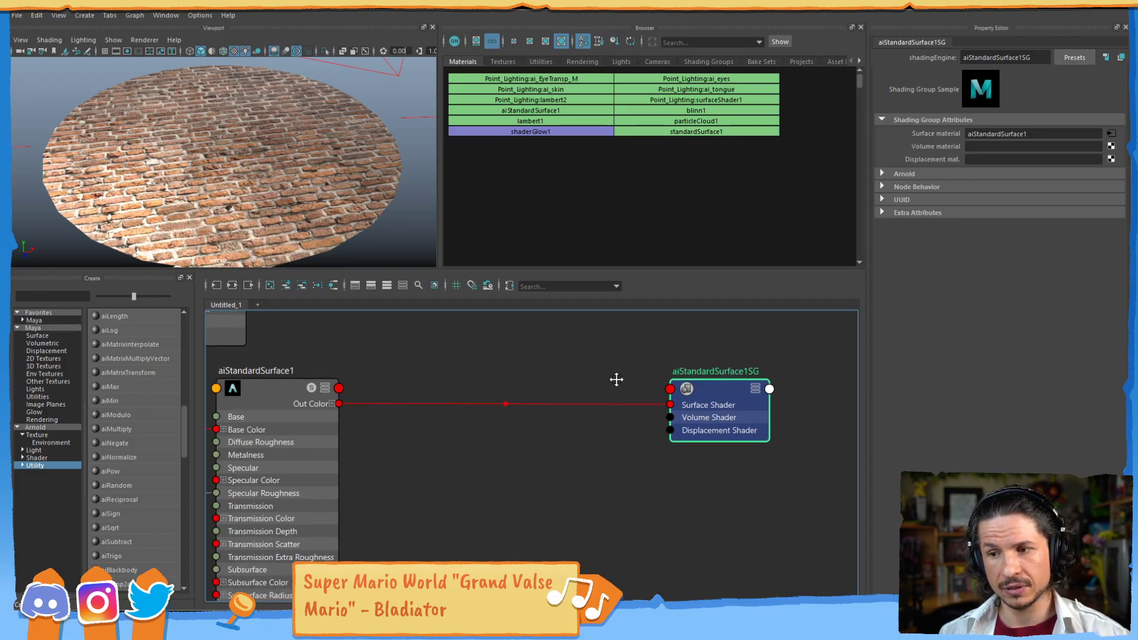
middle_click_drag(250, 380, 457, 395)
left_click(446, 393)
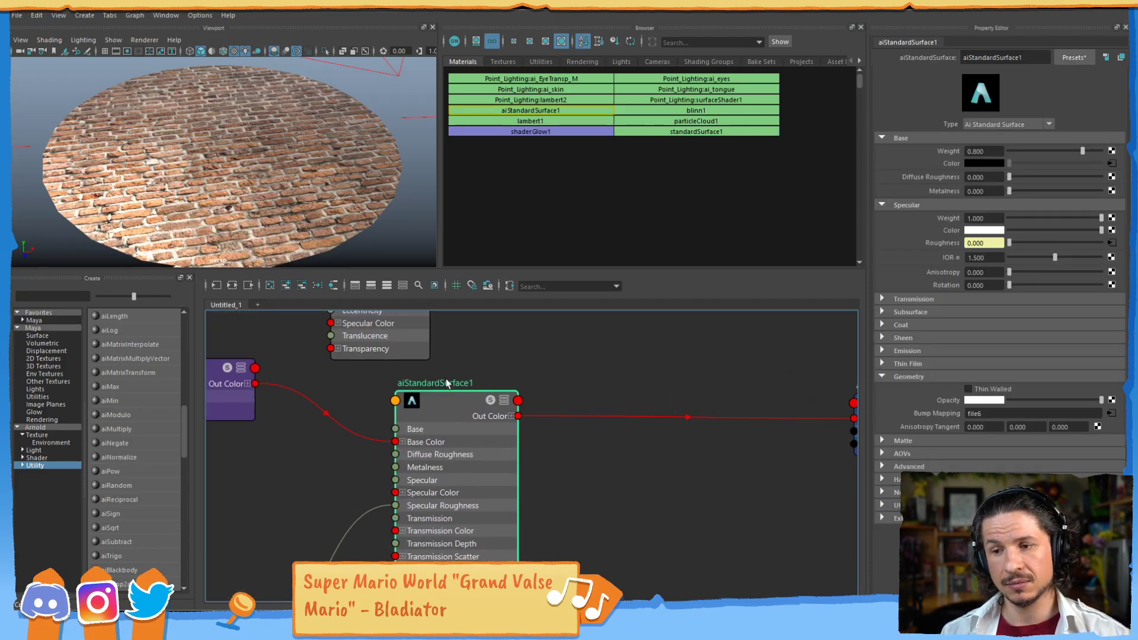
middle_click_drag(588, 359, 309, 370)
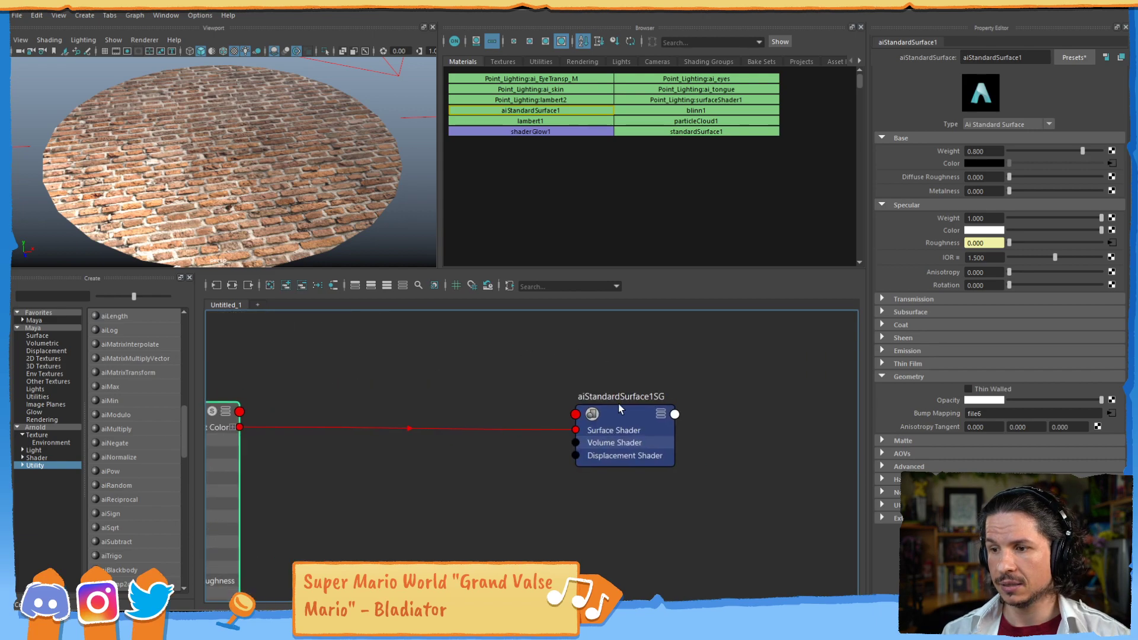
left_click(617, 403)
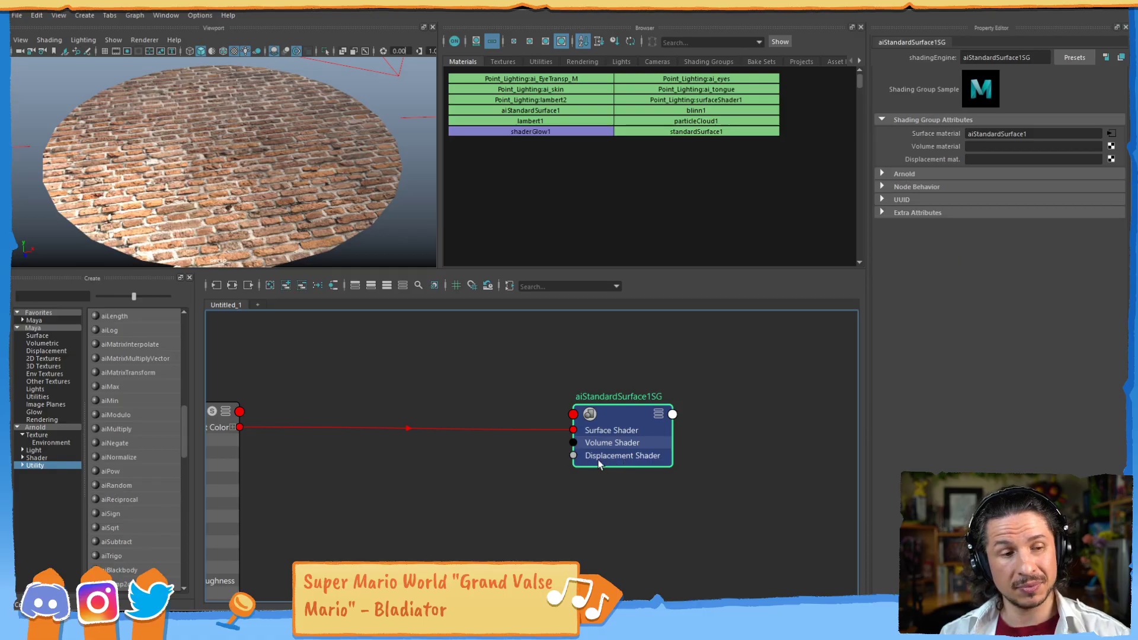
scroll(713, 443, "down", 2)
middle_click_drag(605, 445, 533, 353, "alt")
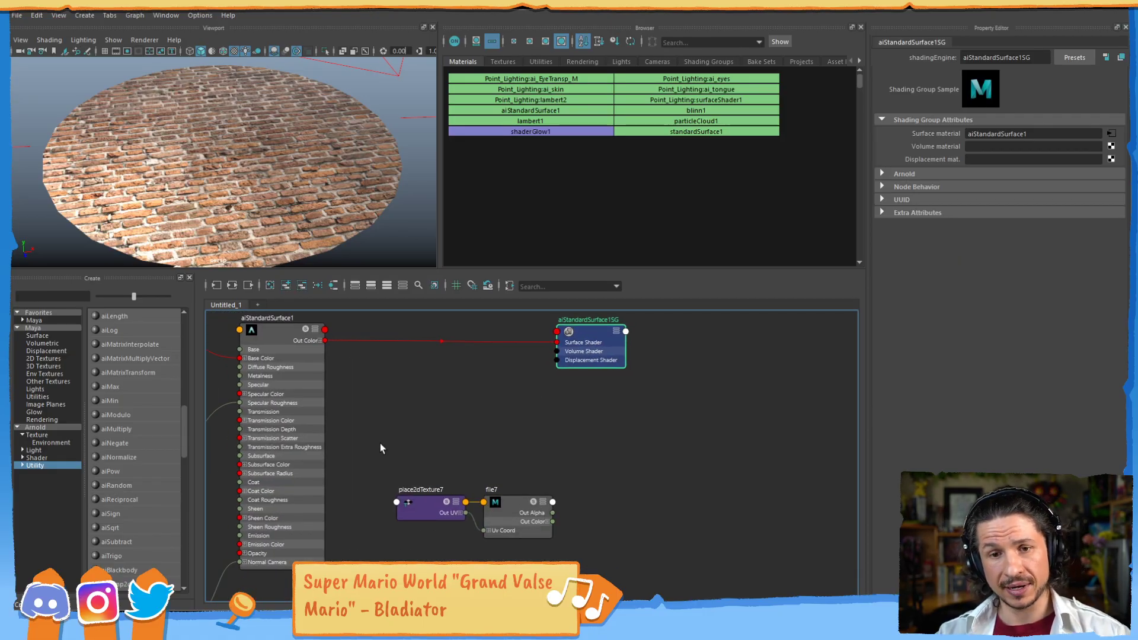
Create a displacementShader node above file7 and separate it from its own shading group
left_click(497, 392)
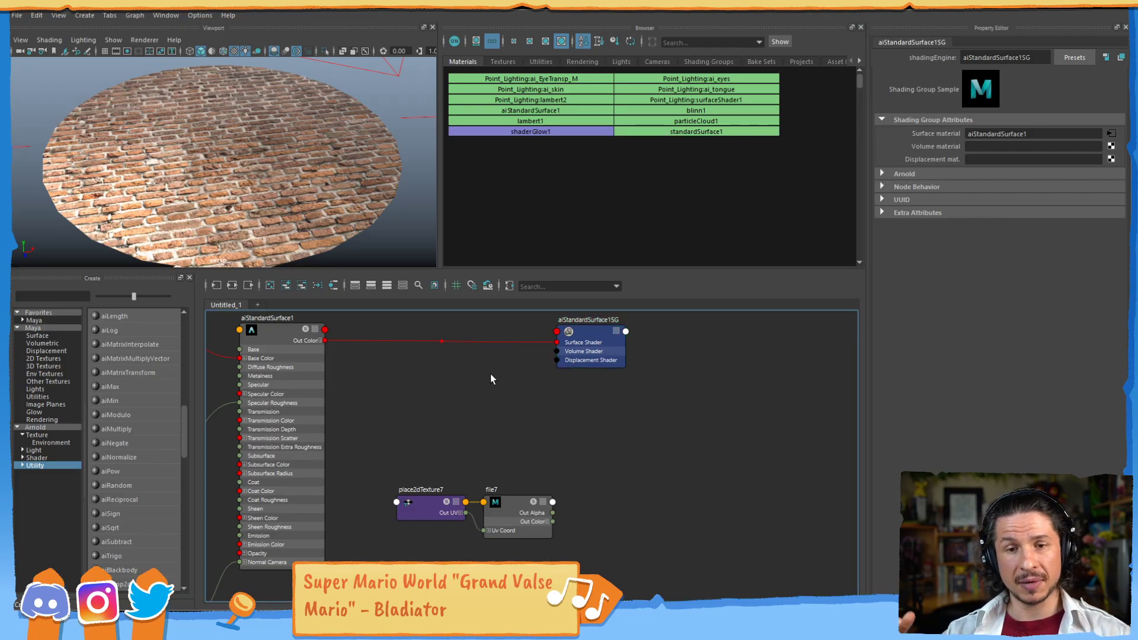
key("Tab")
type("dis")
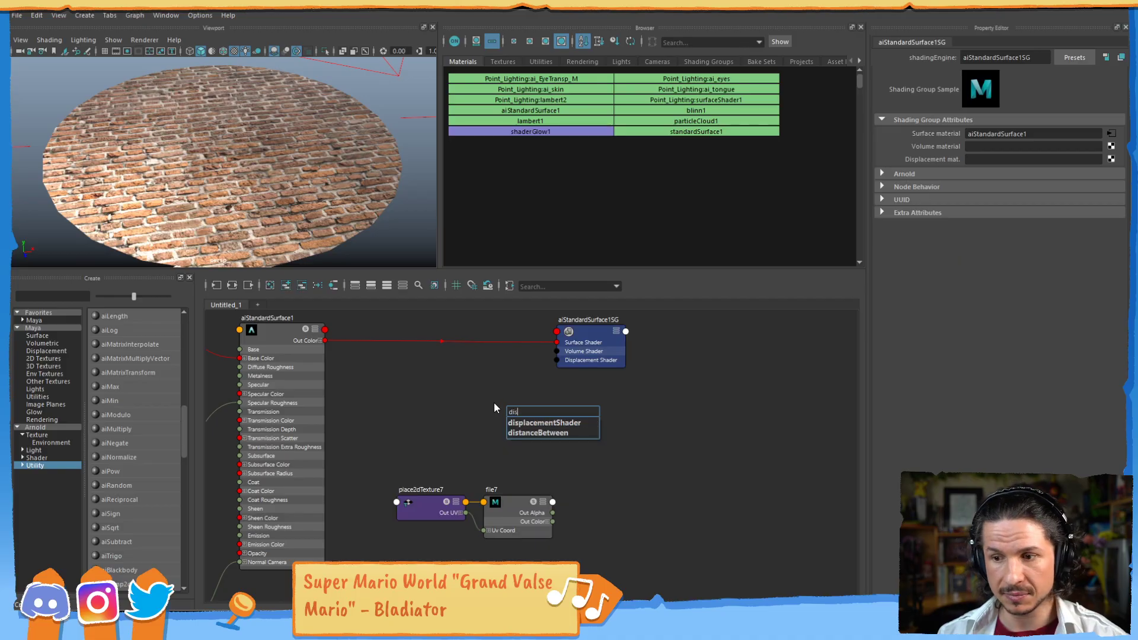
left_click(556, 423)
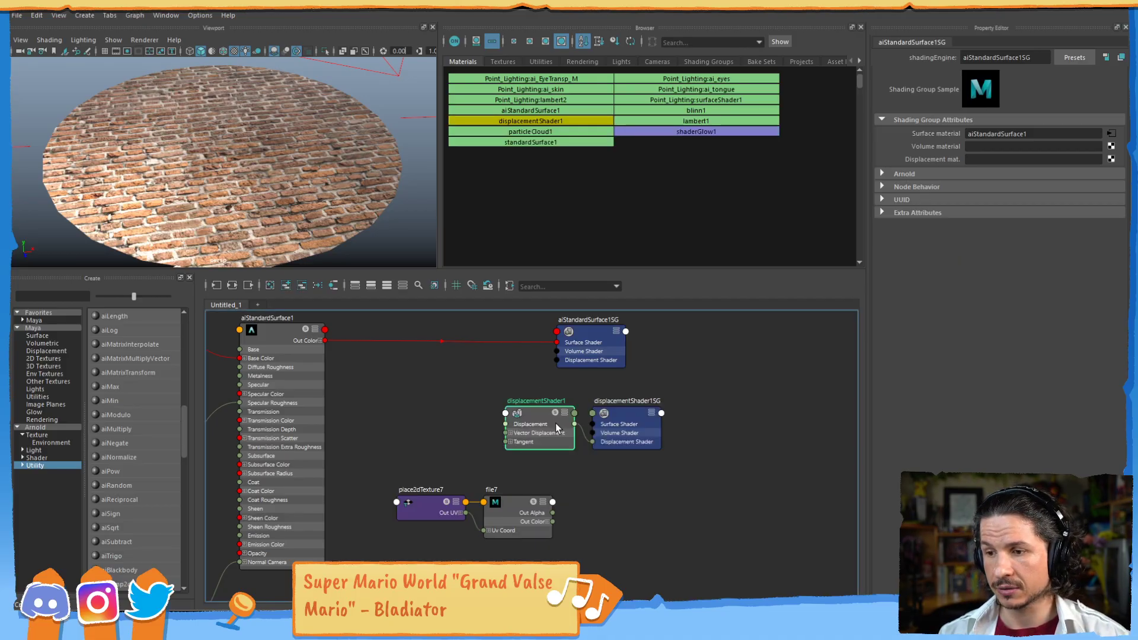
left_click_drag(520, 416, 487, 410)
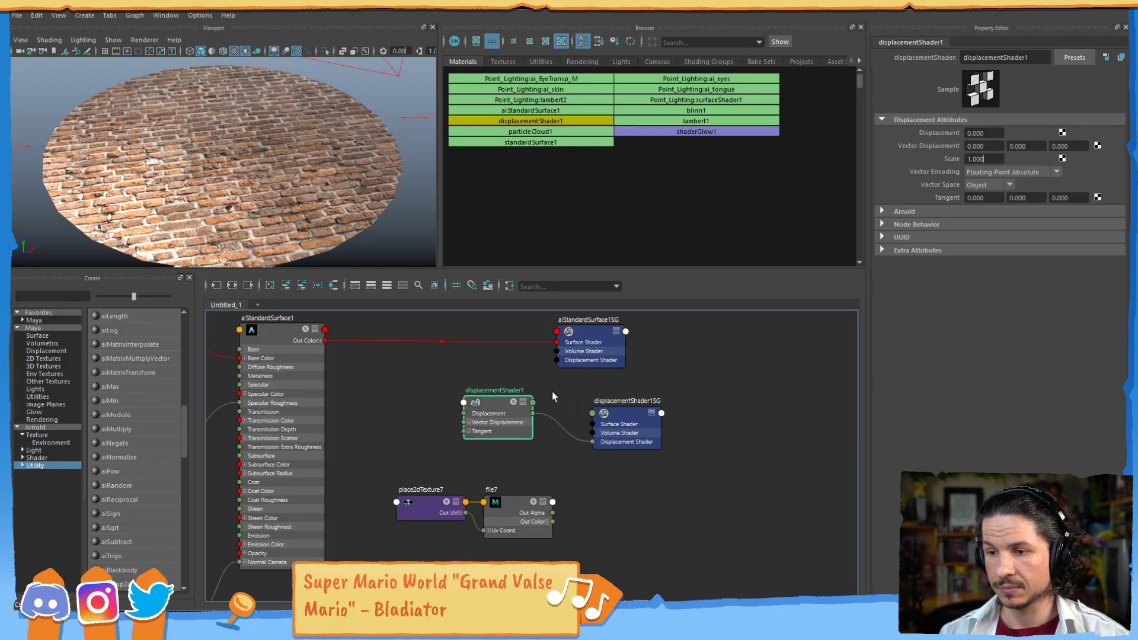
Try deleting displacementShader1SG before linking displacementShader1 to aiStandardSurface1SG
left_click_drag(621, 421, 638, 407)
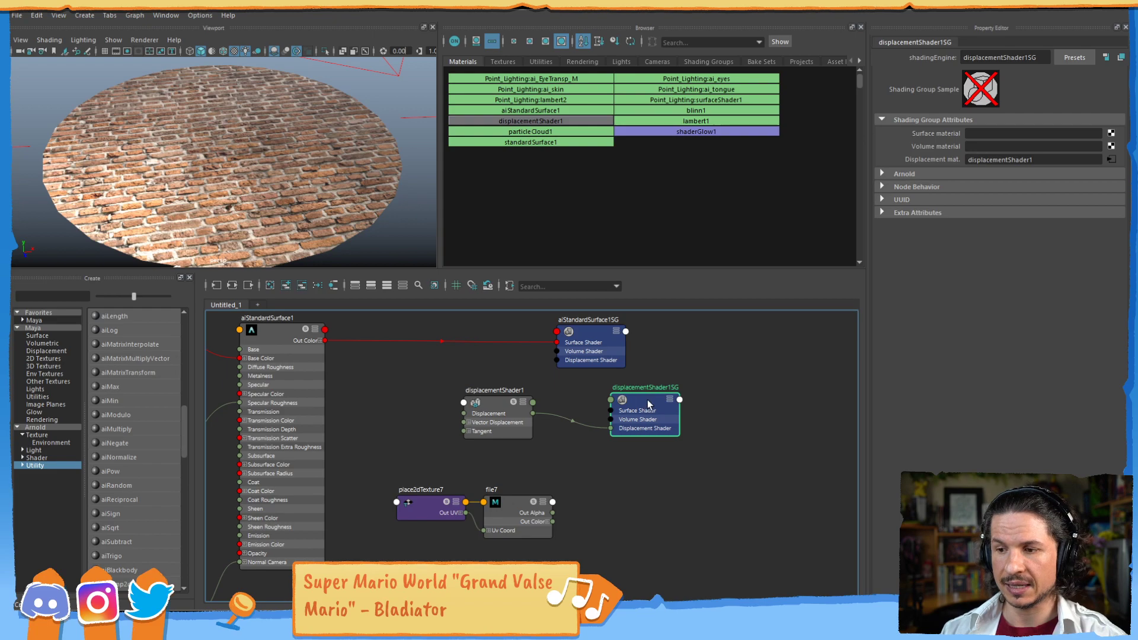
key("Delete")
left_click_drag(601, 329, 618, 335)
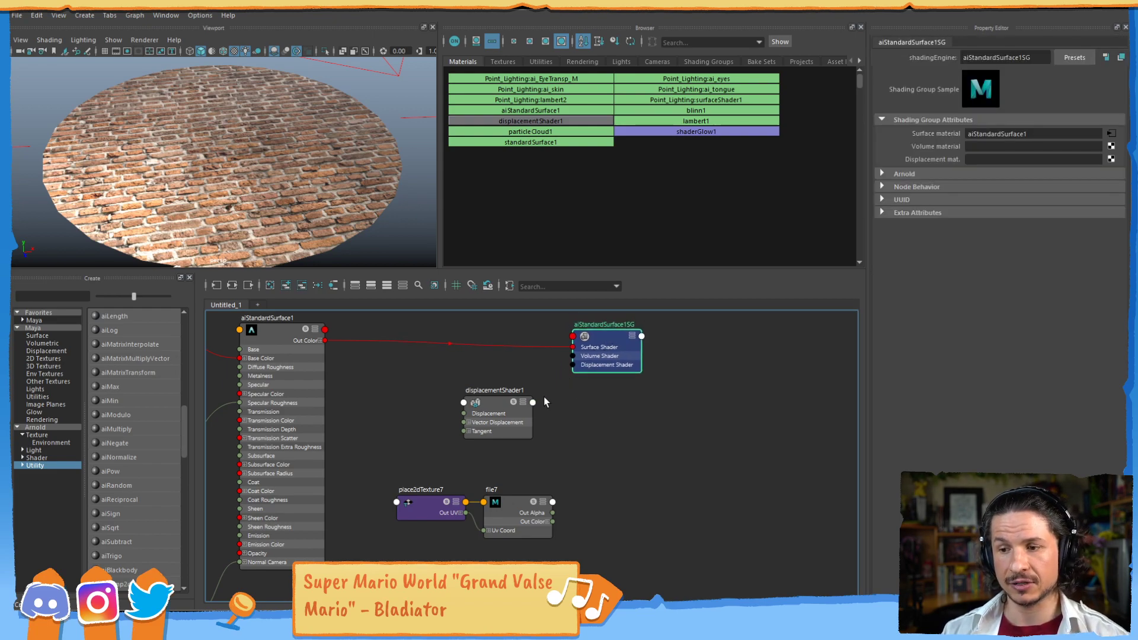
left_click(533, 402)
left_click(559, 384)
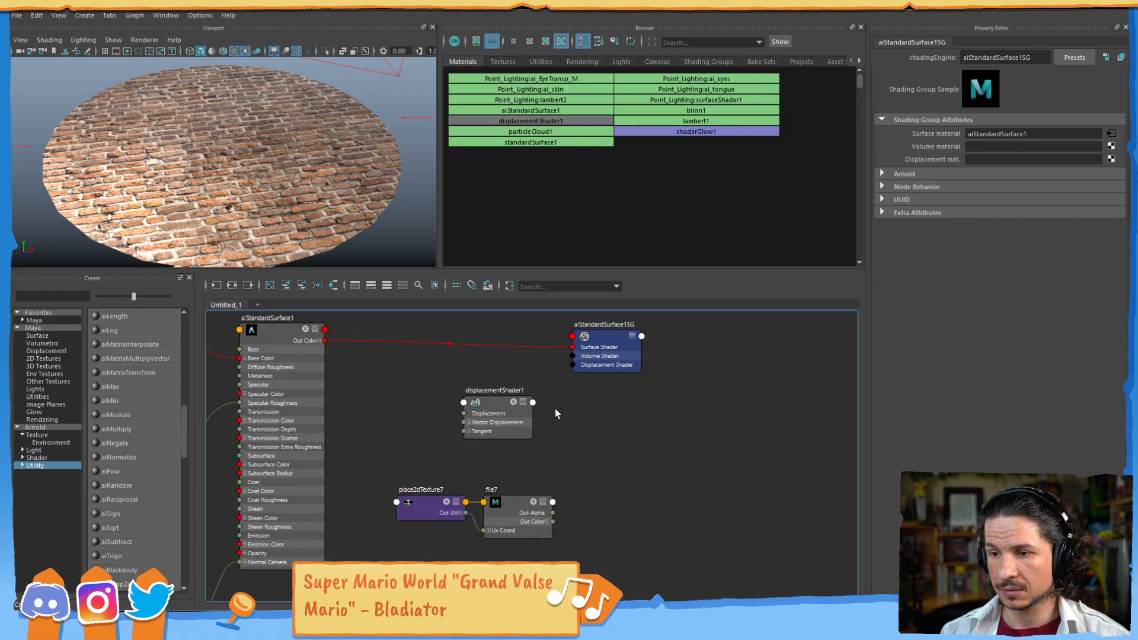
Connect displacementShader1's output to the Displacement Shader input of aiStandardSurface1SG and delete the spare displacementShader1SG
left_click_drag(532, 413, 572, 366)
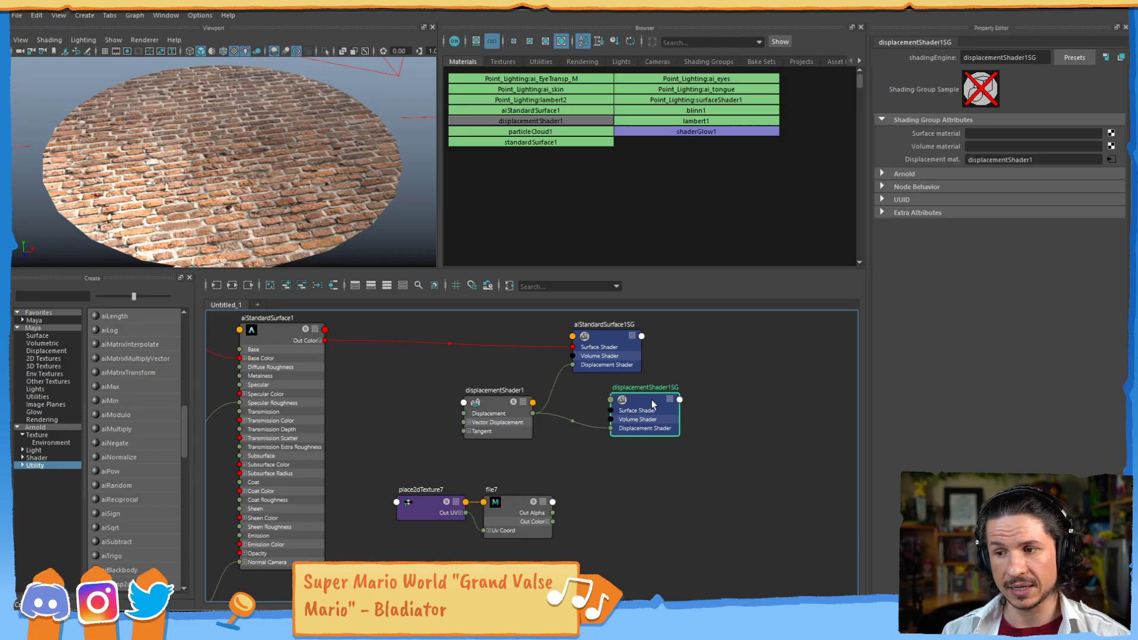
key("Delete")
mouse_move(507, 412)
left_mouse_down()
mouse_move(533, 402)
mouse_move(513, 403)
left_mouse_up()
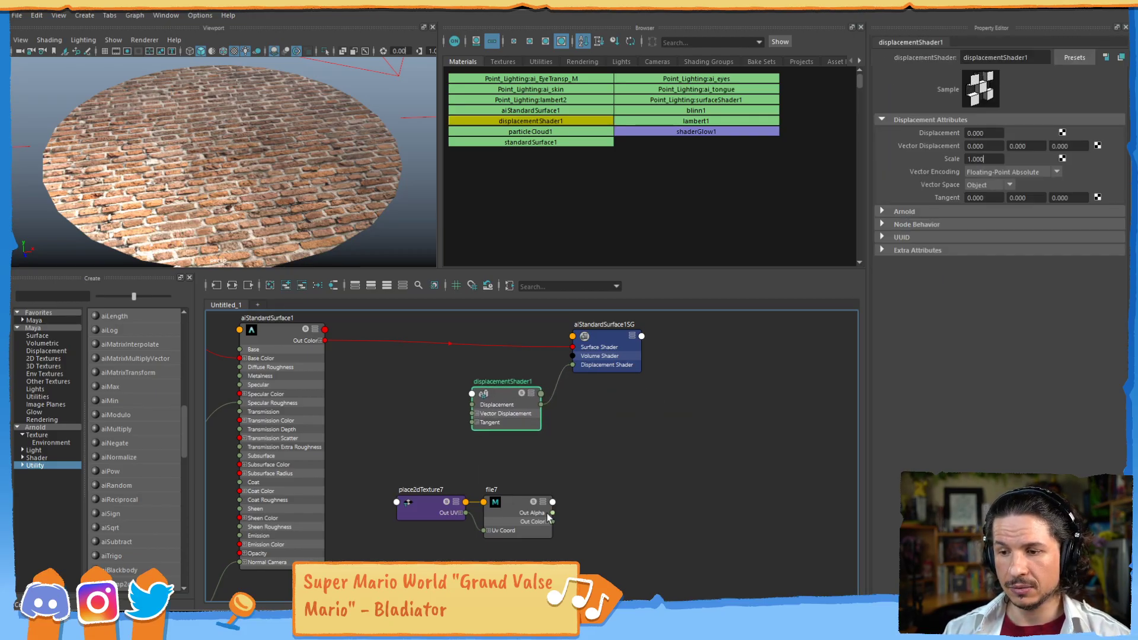
Connect file7's Out Color R to displacementShader1's Displacement input and tidy the surrounding nodes
left_click_drag(552, 522, 473, 407)
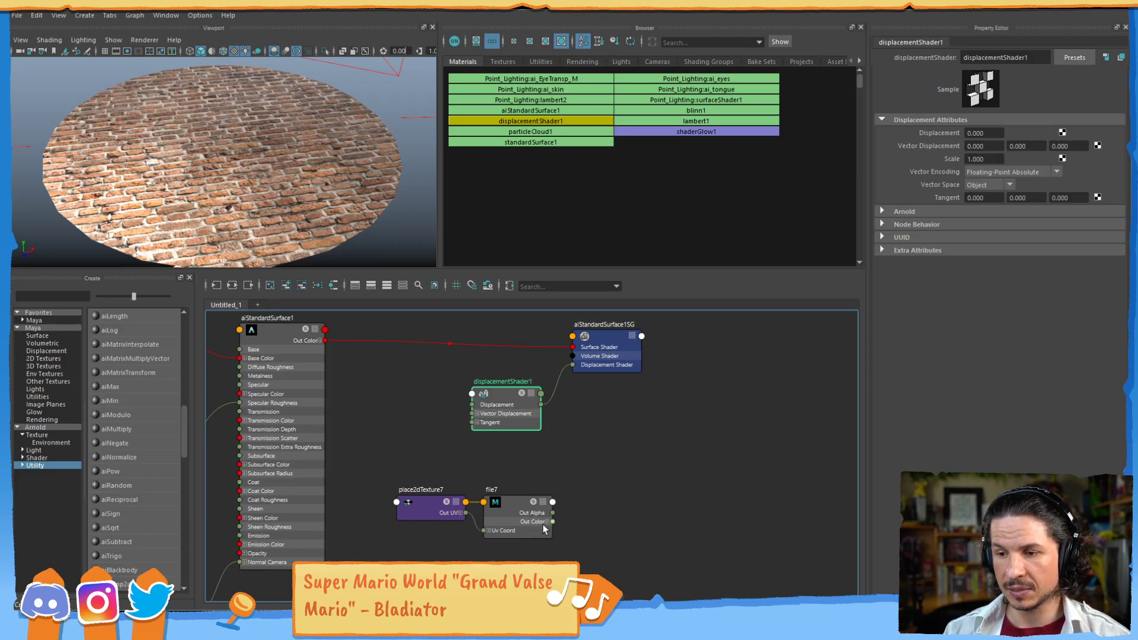
left_click(543, 523)
left_click(547, 521)
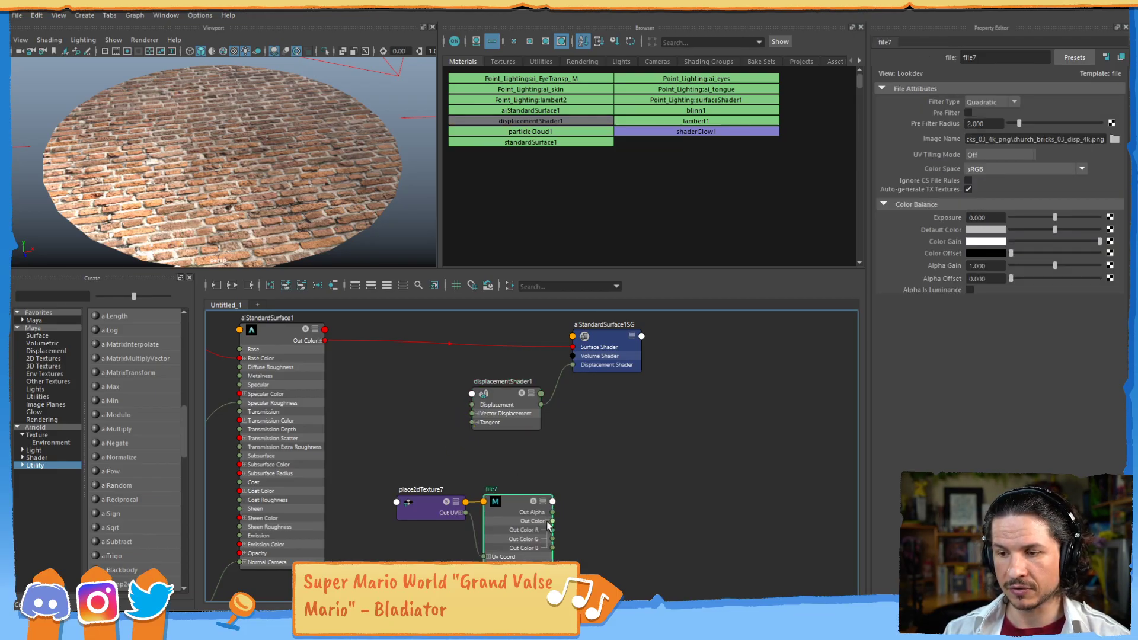
left_click_drag(553, 530, 540, 439)
left_click_drag(429, 505, 380, 540)
left_click_drag(507, 507, 455, 514)
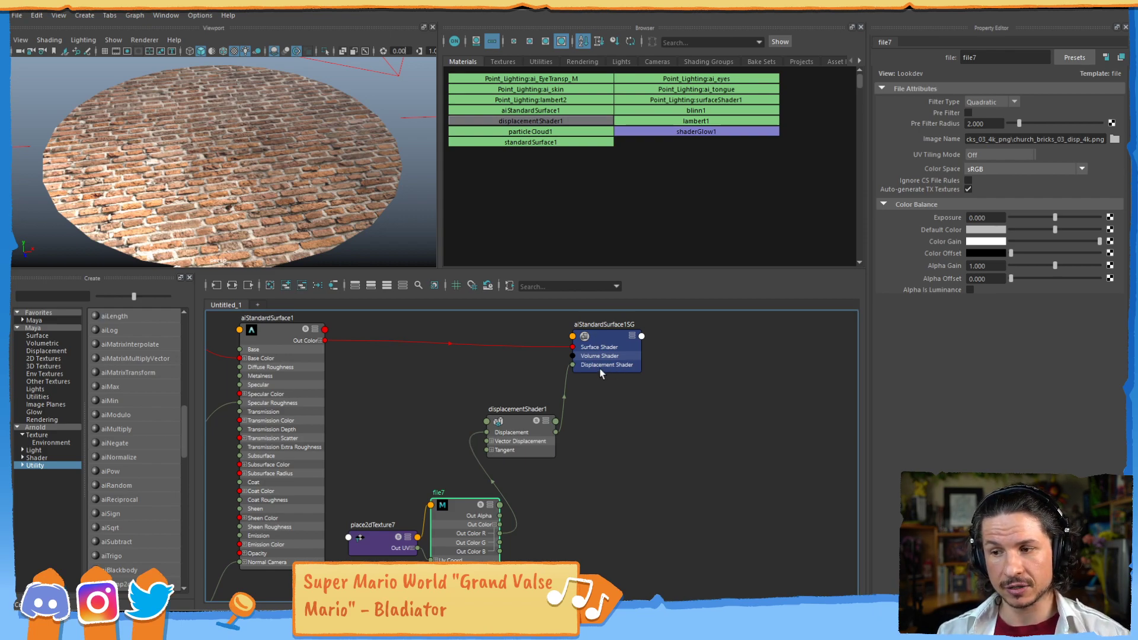
left_click_drag(599, 360, 613, 356)
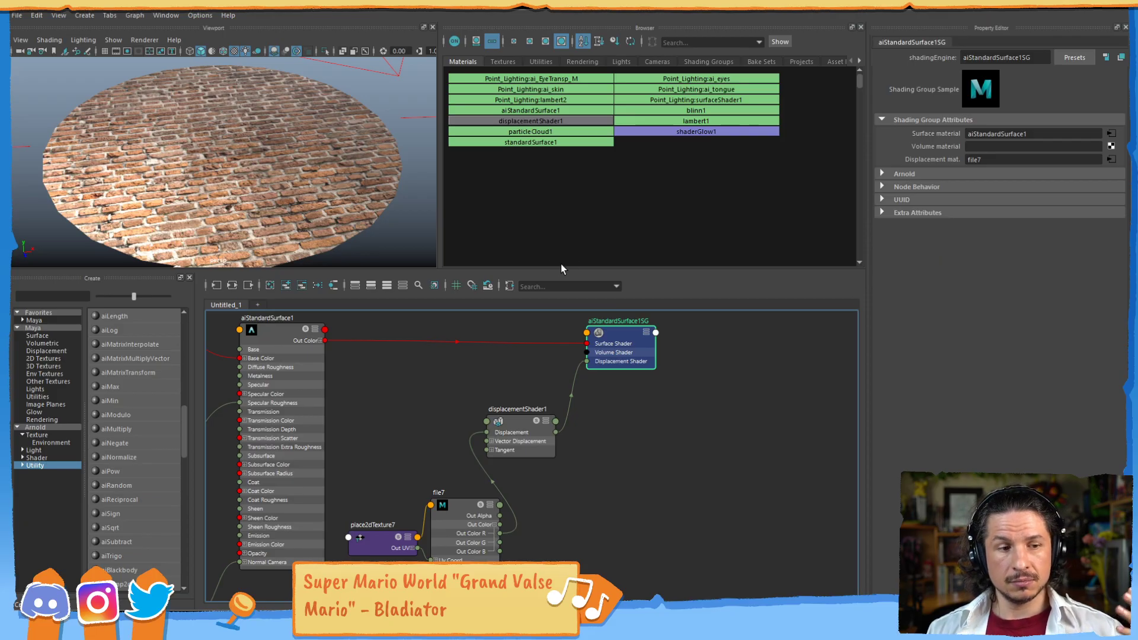
Nudge the aiStandardSurface1SG node, then switch to the main perspective viewport and show the ground disc textured with scene lights
left_click_drag(613, 335, 619, 332)
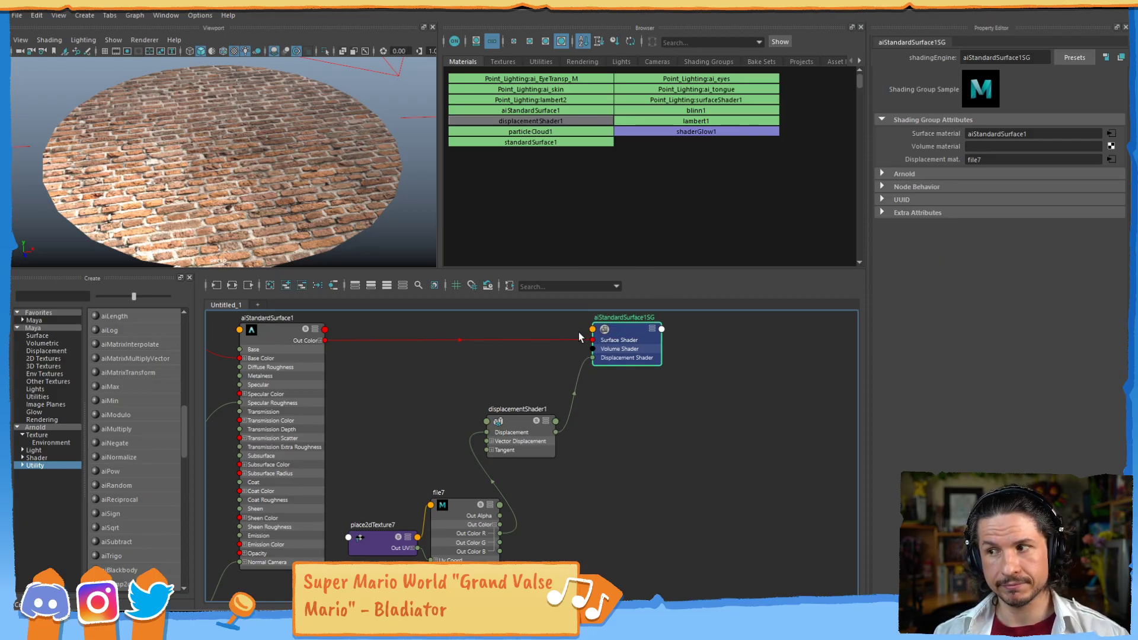
left_click(348, 212)
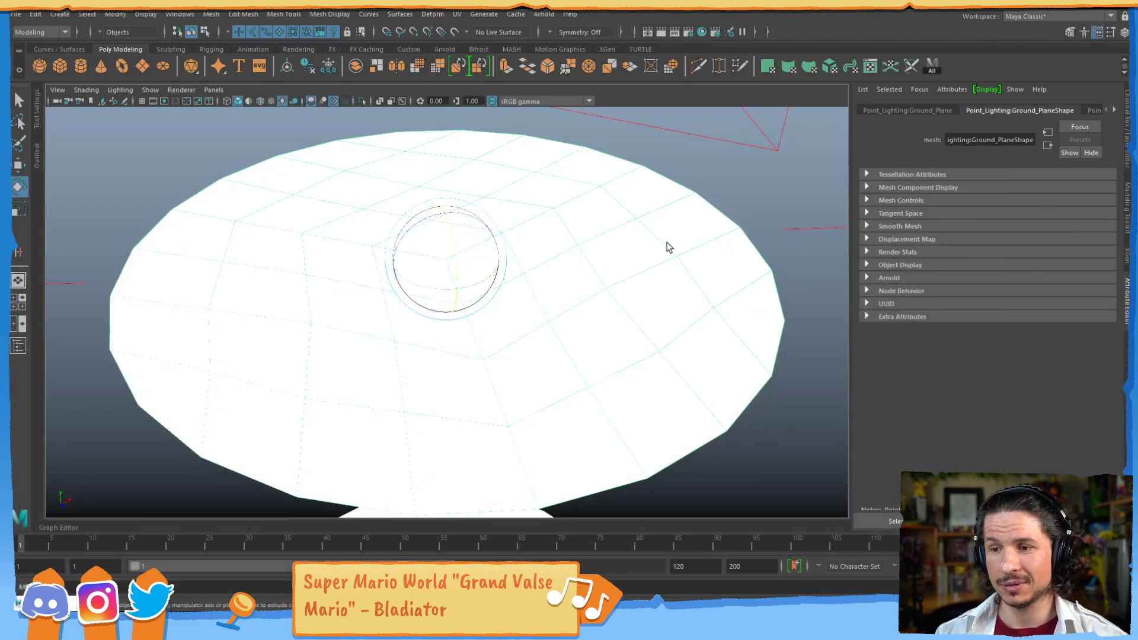
left_click(769, 221)
key("5")
key("6")
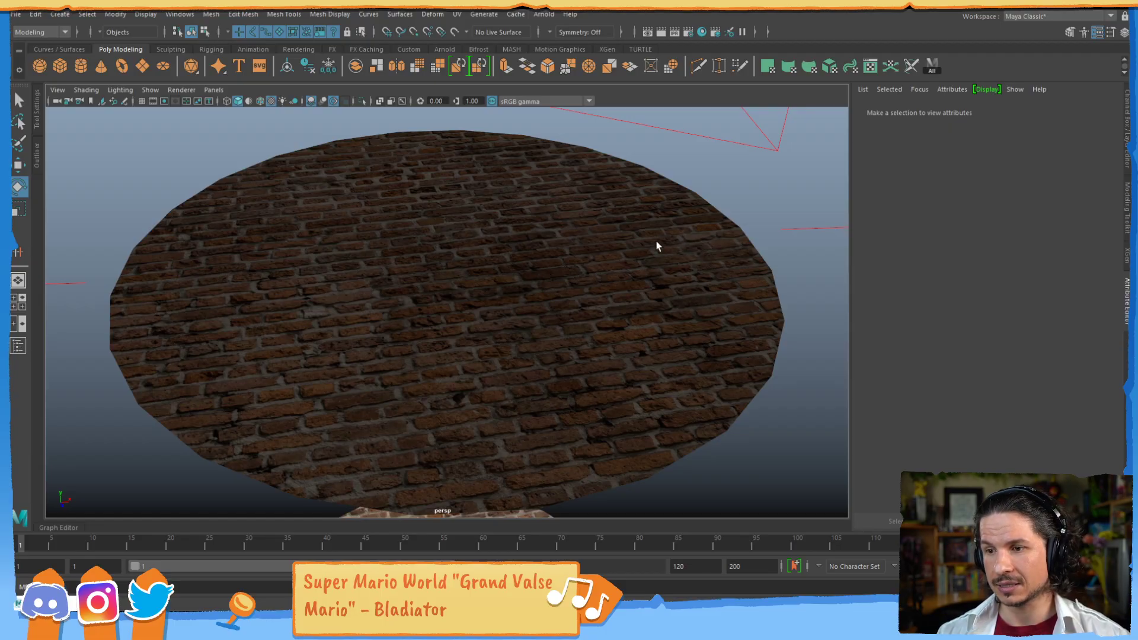
scroll(625, 280, "down", 3)
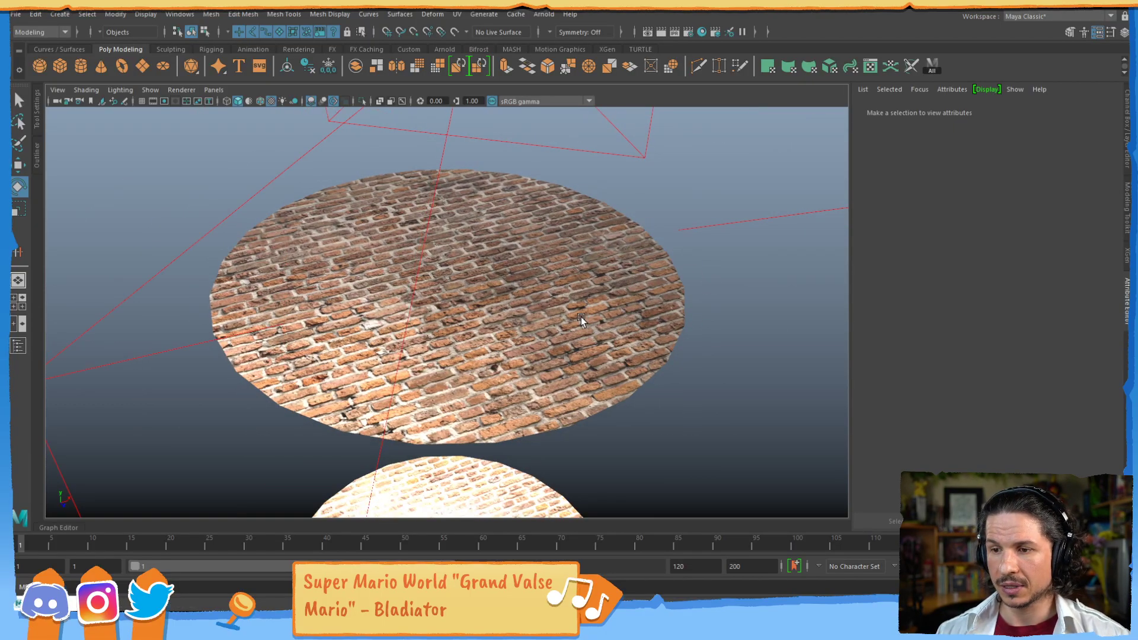
left_click_drag(509, 324, 568, 347, "alt")
Enable Smooth Mesh Preview with 3 preview division levels and turn on Displacement Preview for the ground disc
left_click(569, 346)
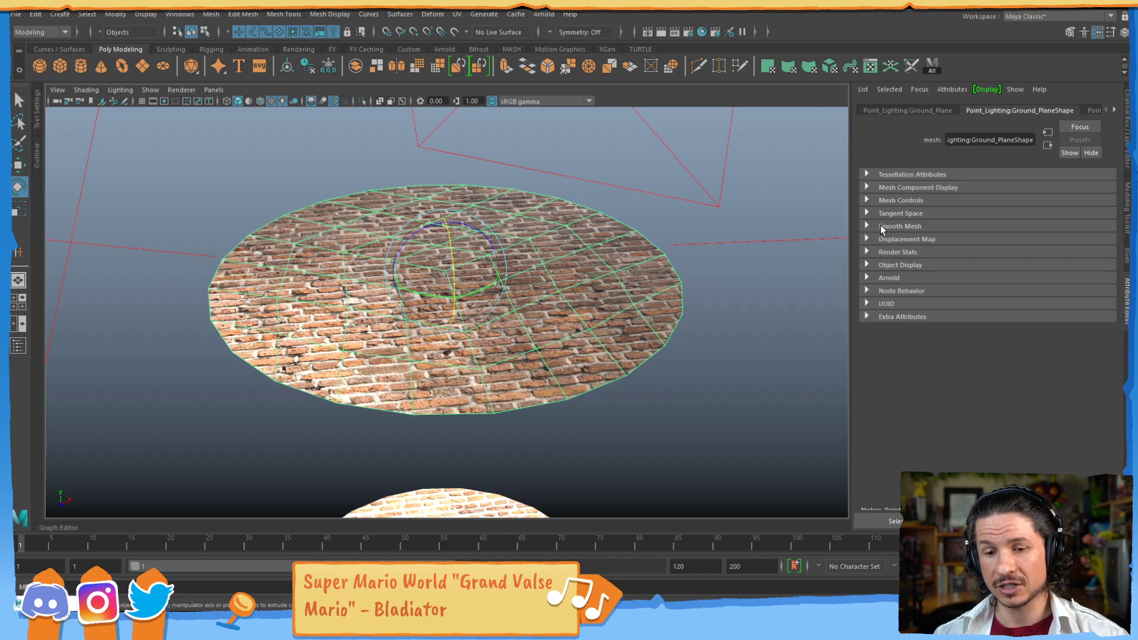
left_click(869, 226)
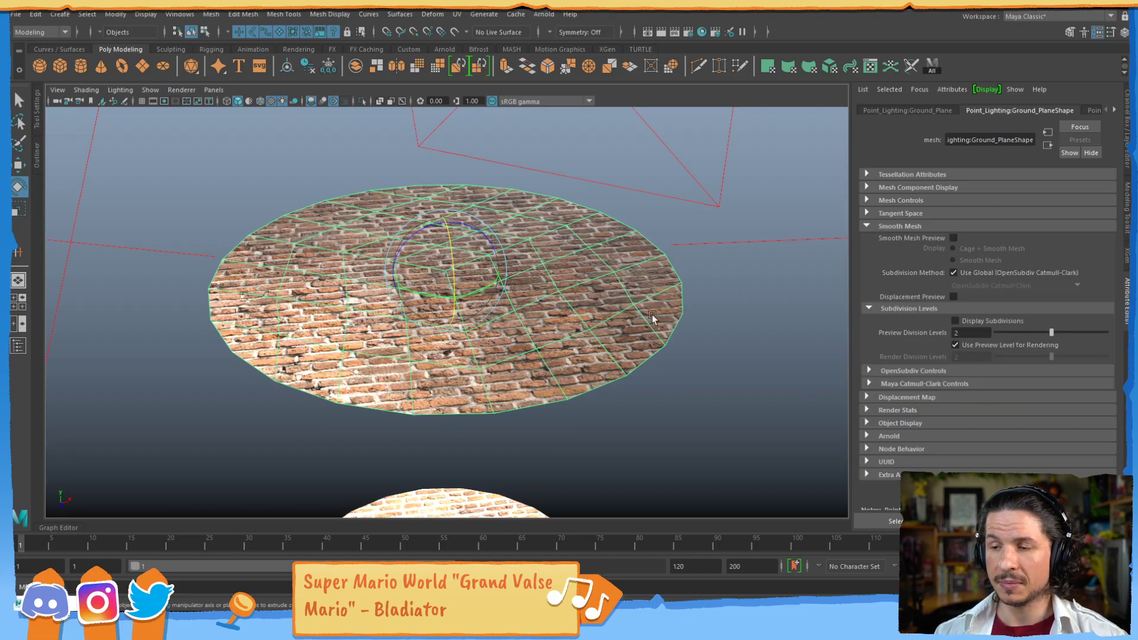
key("3")
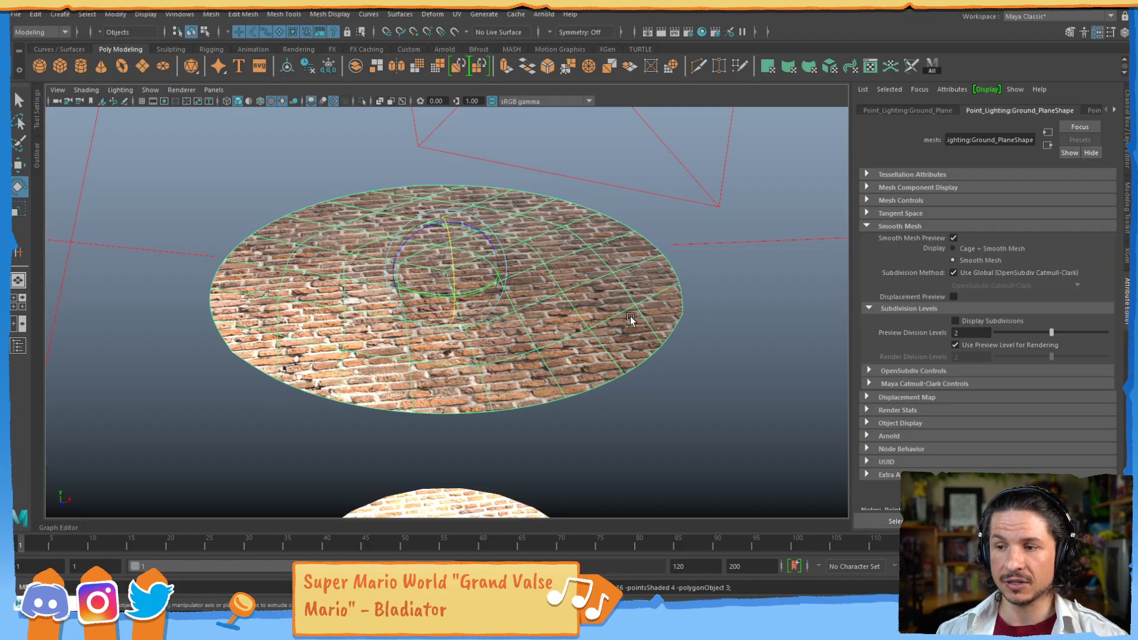
key("Page_Up")
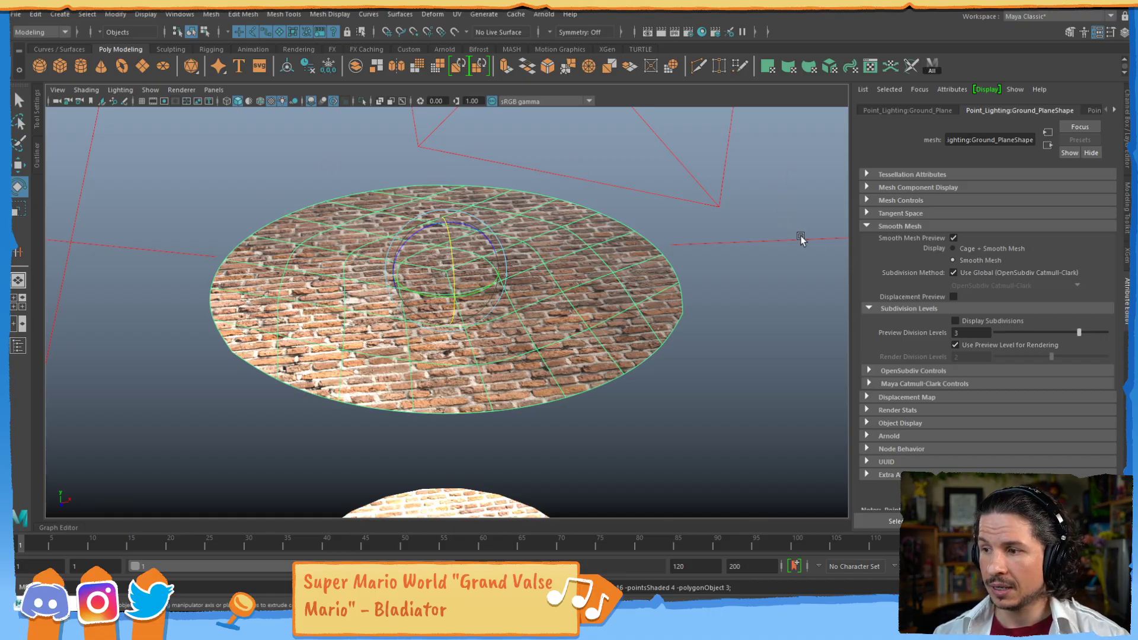
left_click(953, 297)
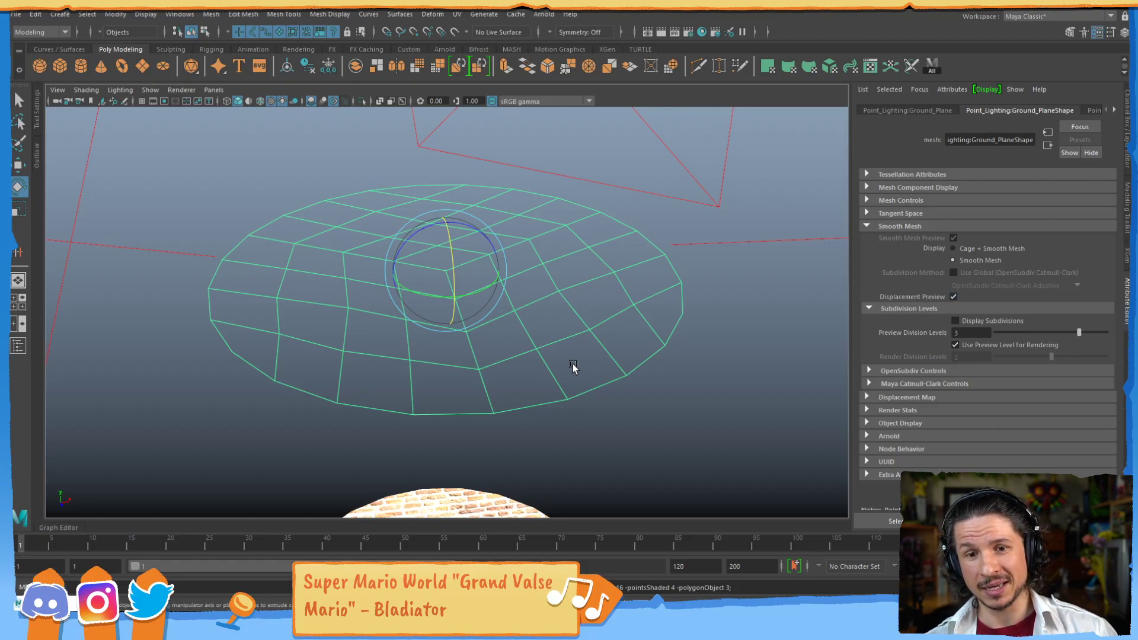
Examine the displaced brick relief on the ground disc from above, edge-on and close up
left_click_drag(658, 356, 674, 333, "alt")
right_click_drag(622, 320, 703, 297, "alt")
left_click_drag(703, 297, 670, 332, "alt")
right_click_drag(670, 332, 691, 338, "alt")
mouse_move(691, 336)
left_mouse_down("alt")
mouse_move(678, 350)
mouse_move(656, 346)
mouse_move(646, 380)
mouse_move(672, 334)
left_mouse_up("alt")
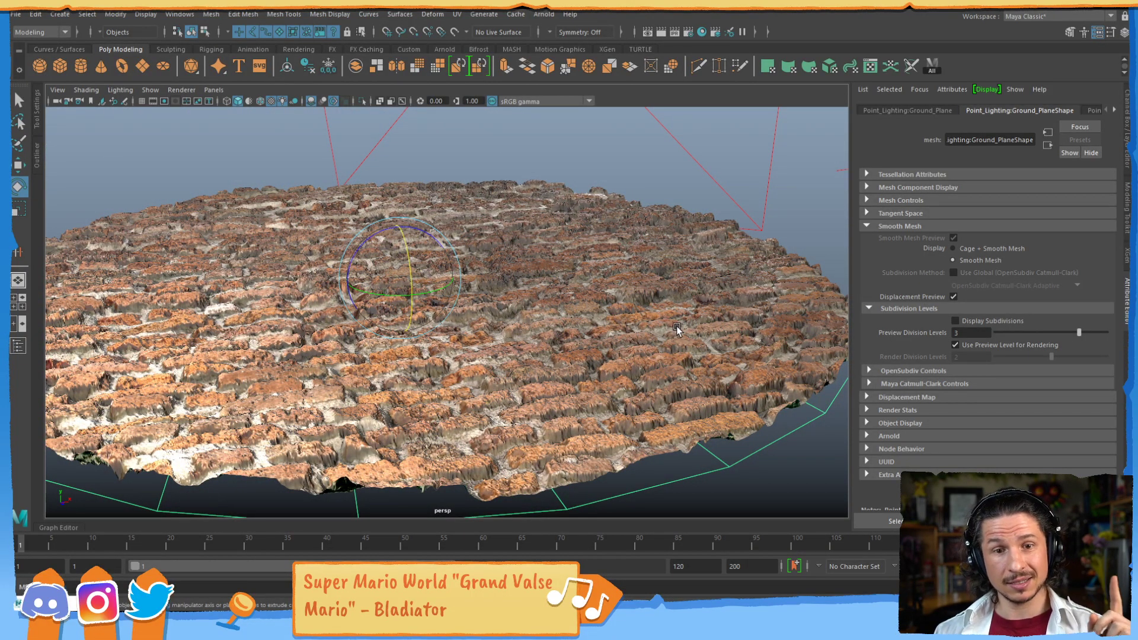
left_click_drag(616, 392, 592, 274, "alt")
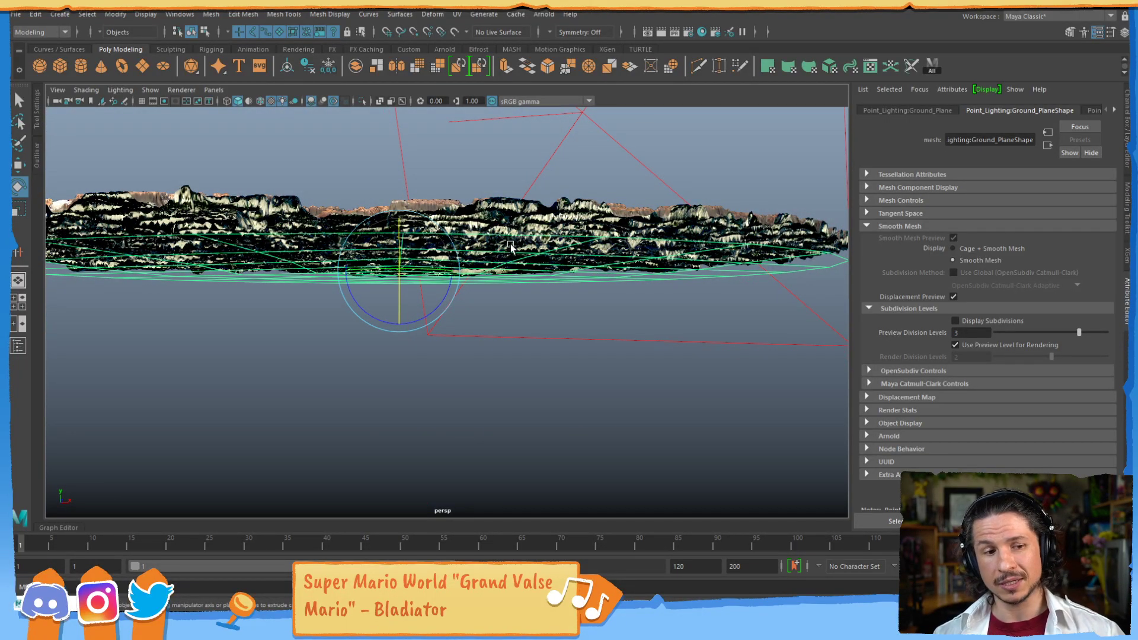
mouse_move(489, 230)
left_mouse_down("alt")
mouse_move(498, 258)
mouse_move(497, 242)
left_mouse_up("alt")
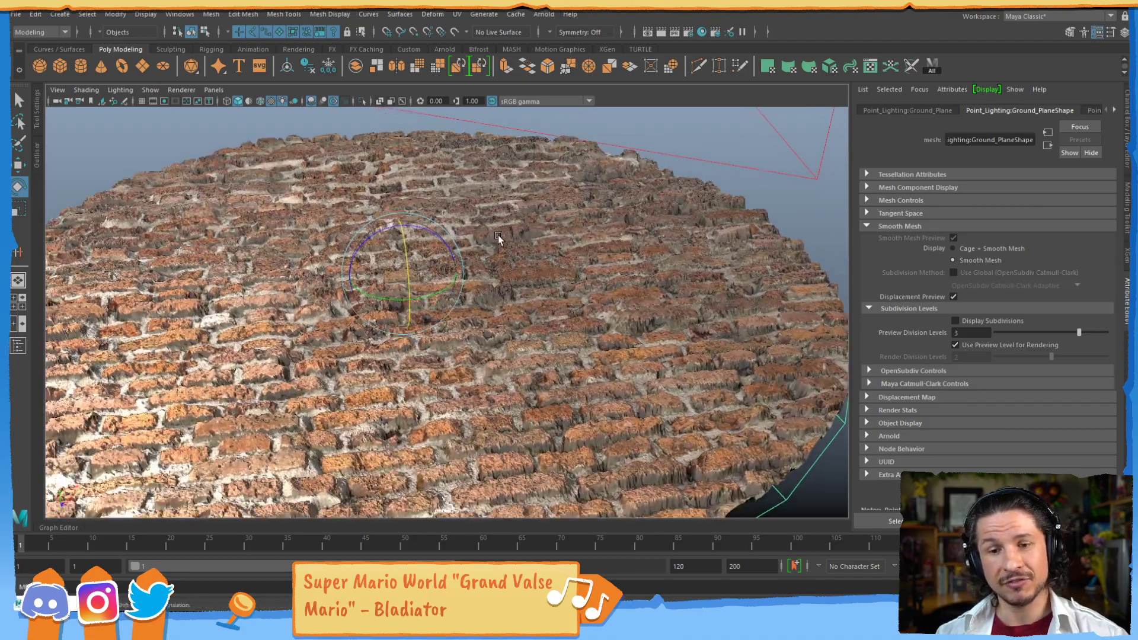
middle_click_drag(496, 241, 525, 251, "alt")
left_click_drag(526, 251, 566, 259, "alt")
middle_click_drag(567, 259, 533, 234, "alt")
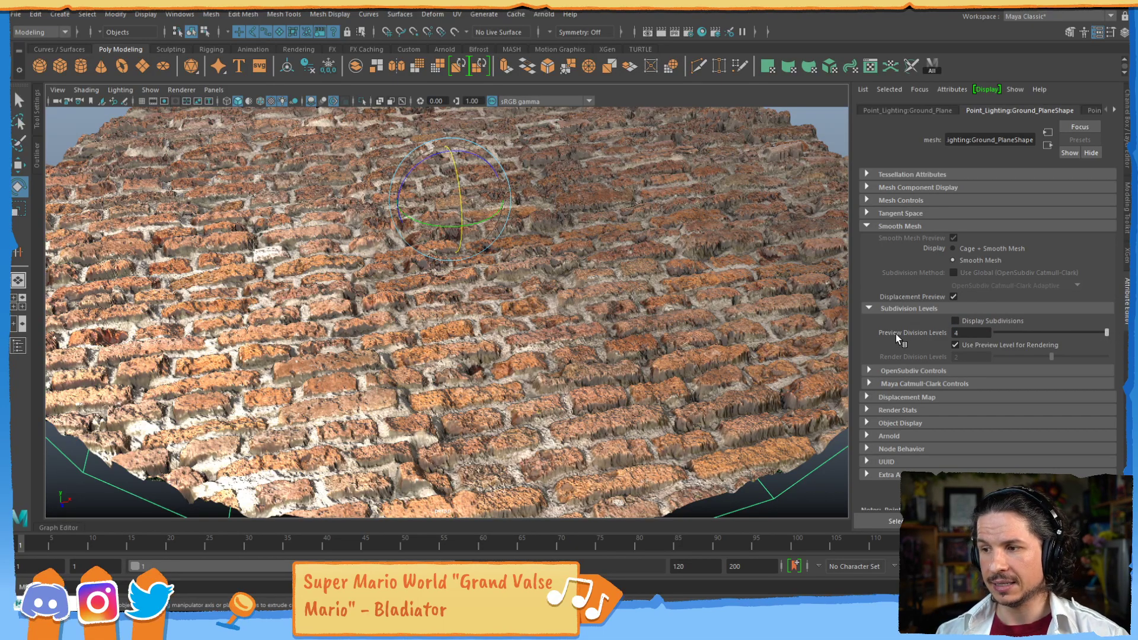
Try 10 preview division levels on the ground disc, accepting the high level, and check the displaced bricks
double_click(964, 334)
type("10")
key("Return")
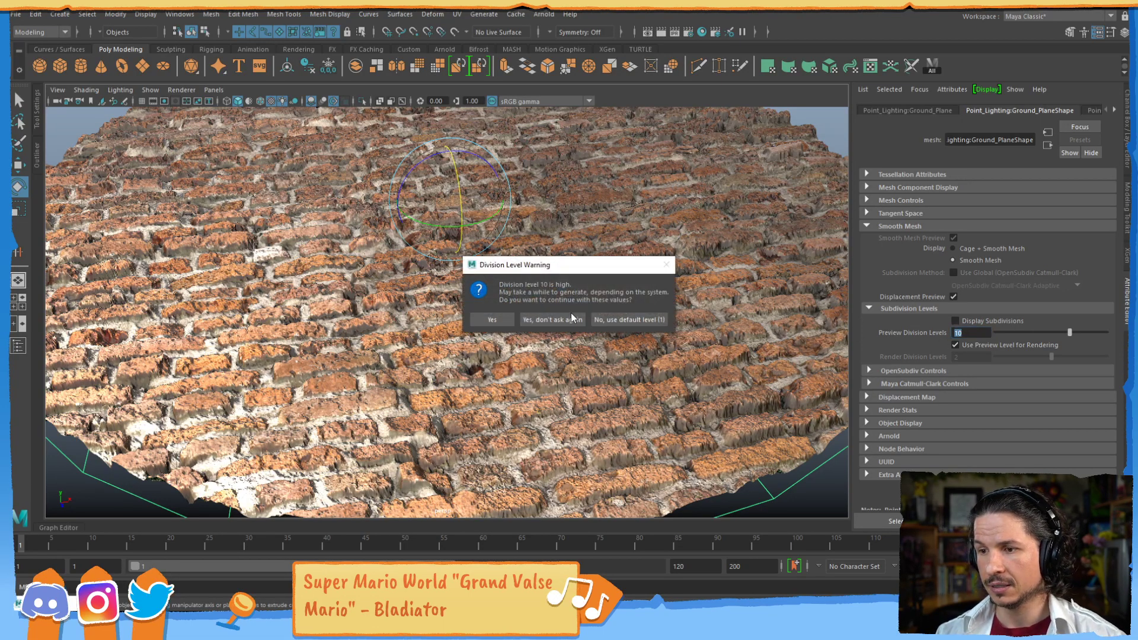
left_click(507, 319)
right_click_drag(646, 248, 563, 279, "alt")
mouse_move(562, 278)
left_mouse_down("alt")
mouse_move(592, 299)
mouse_move(557, 297)
left_mouse_up("alt")
right_click_drag(557, 296, 614, 291, "alt")
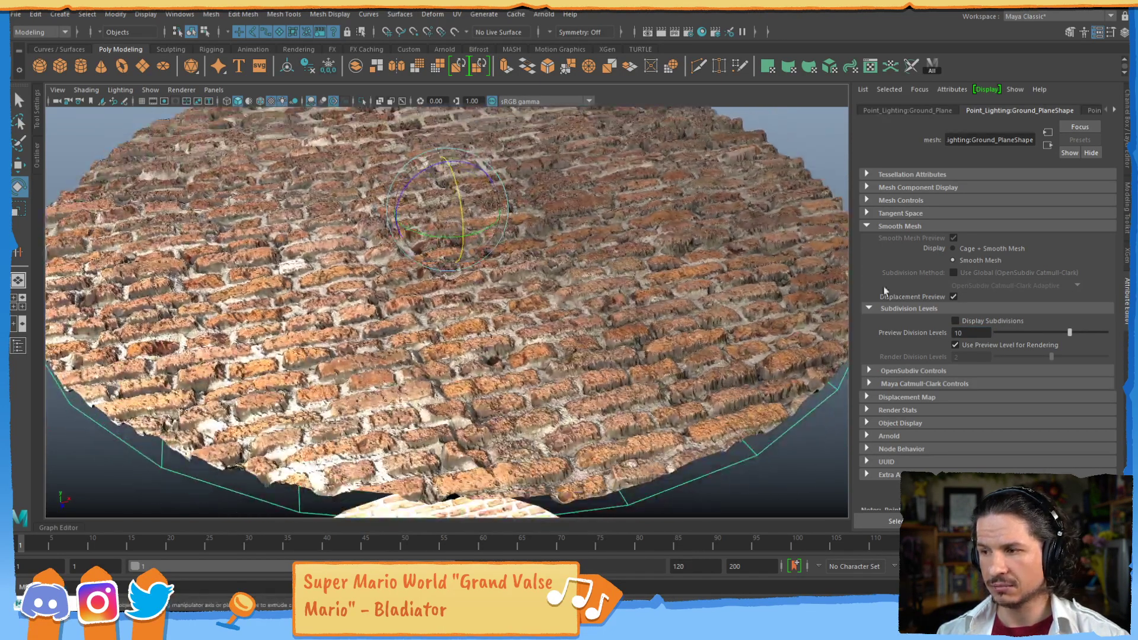
Set the ground disc's Preview Division Levels to 3 and check the displaced surface from several angles
double_click(975, 332)
type("3")
key("Return")
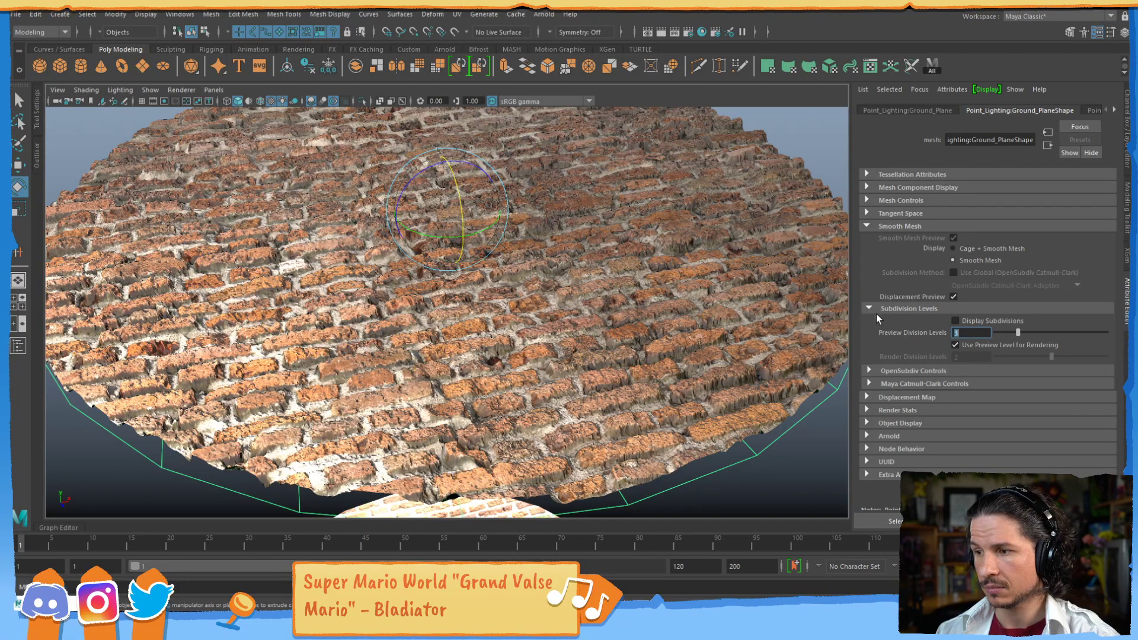
right_click_drag(564, 235, 472, 271, "alt")
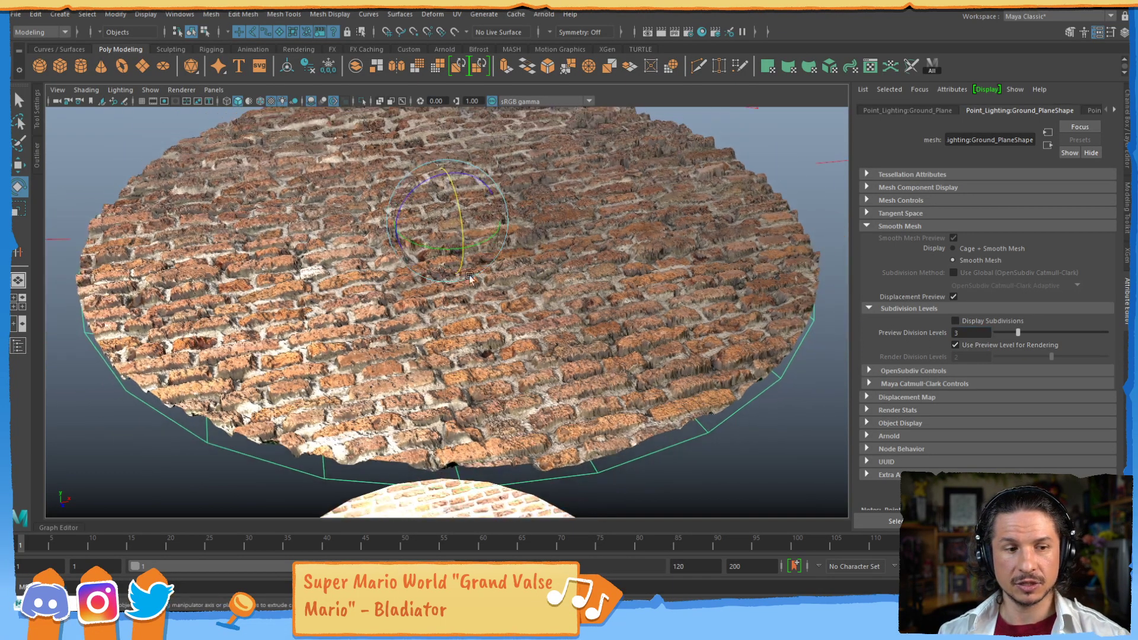
left_click_drag(473, 272, 430, 274, "alt")
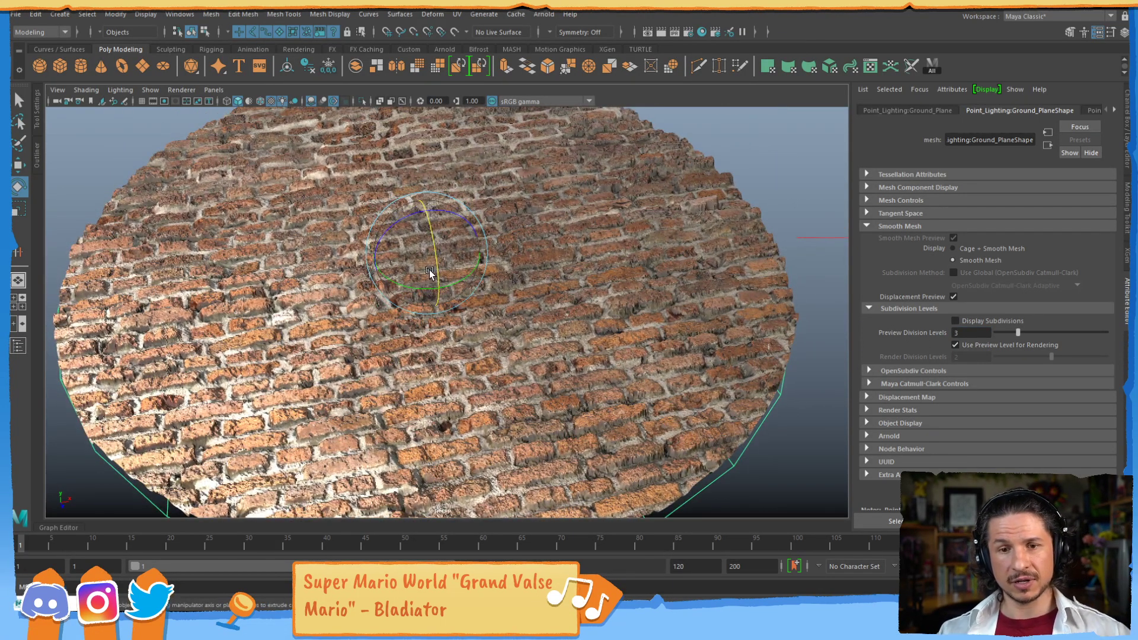
left_click_drag(430, 272, 452, 173, "alt")
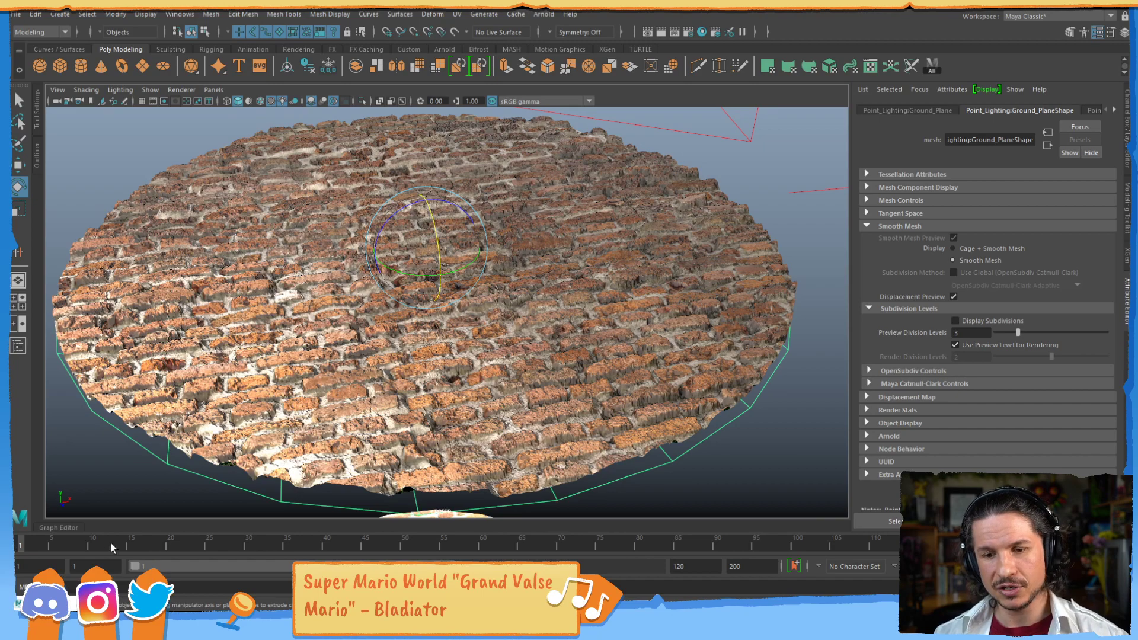
Try displacementShader1 Scale values of 0.2 and 0.5, and settle on 0.4
left_click(58, 604)
left_click_drag(289, 162, 409, 225, "alt")
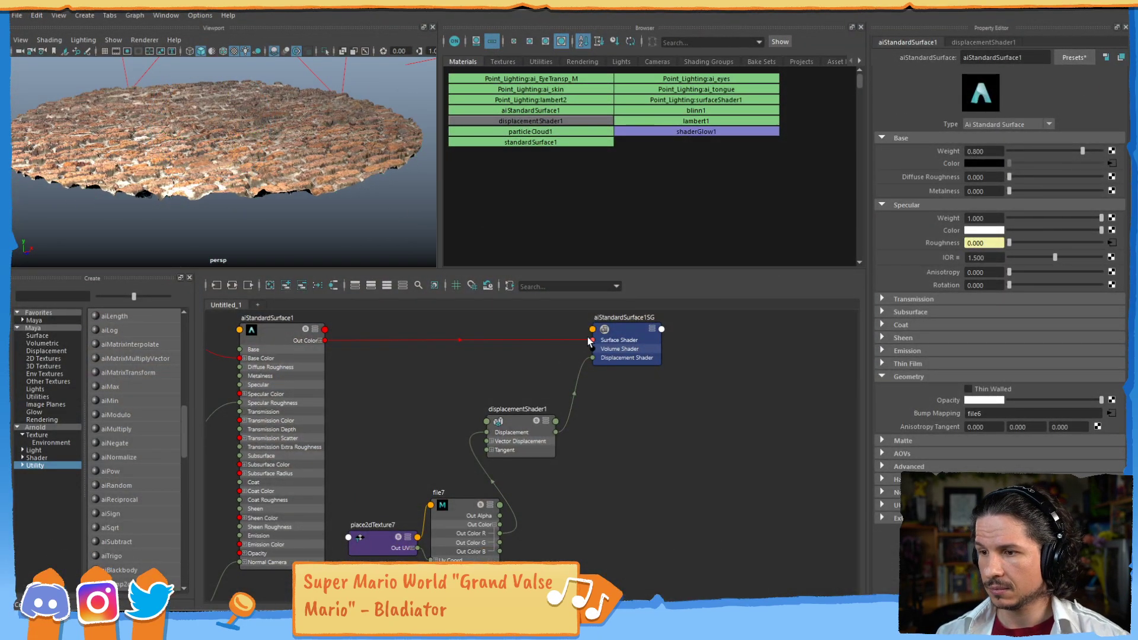
left_click_drag(518, 419, 516, 421)
left_click_drag(989, 159, 974, 159)
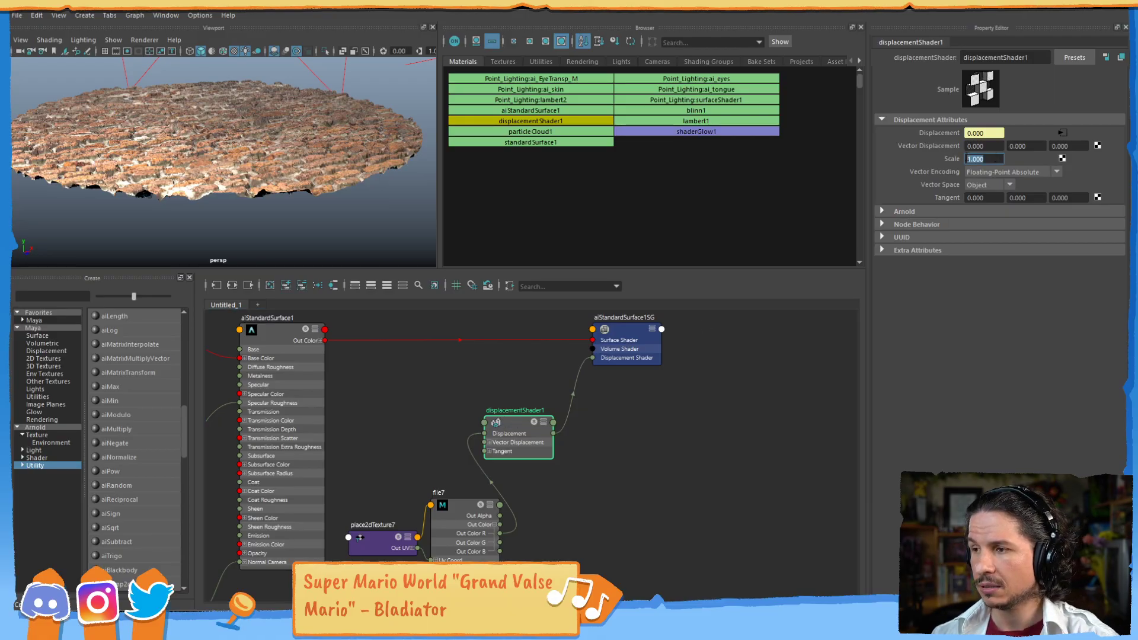
type("0.2")
key("Return")
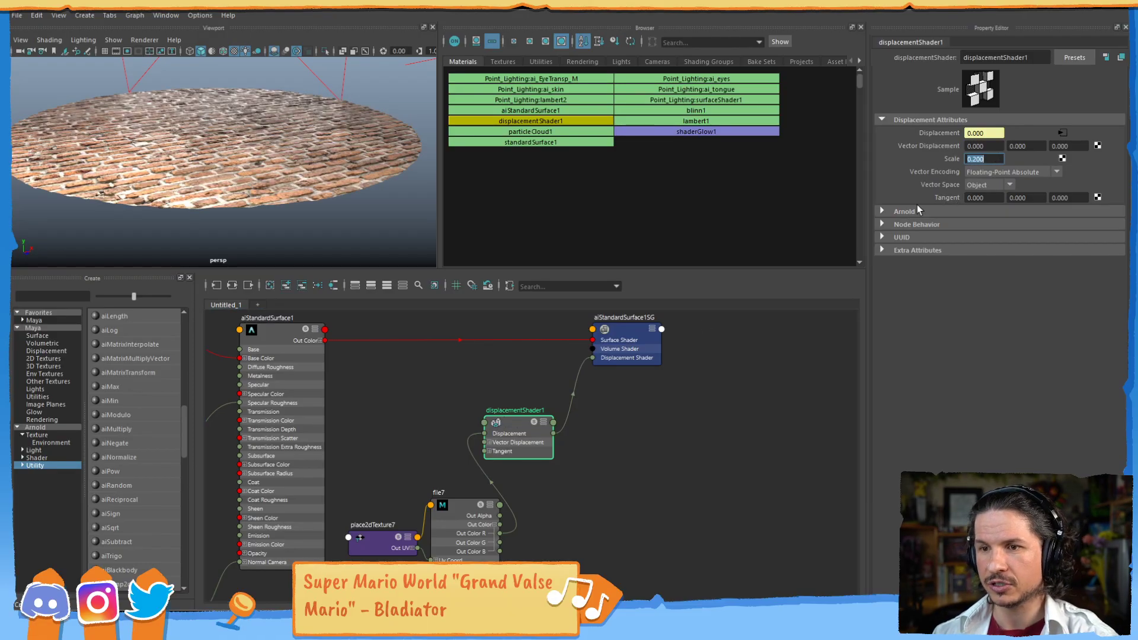
type("0.5")
key("Return")
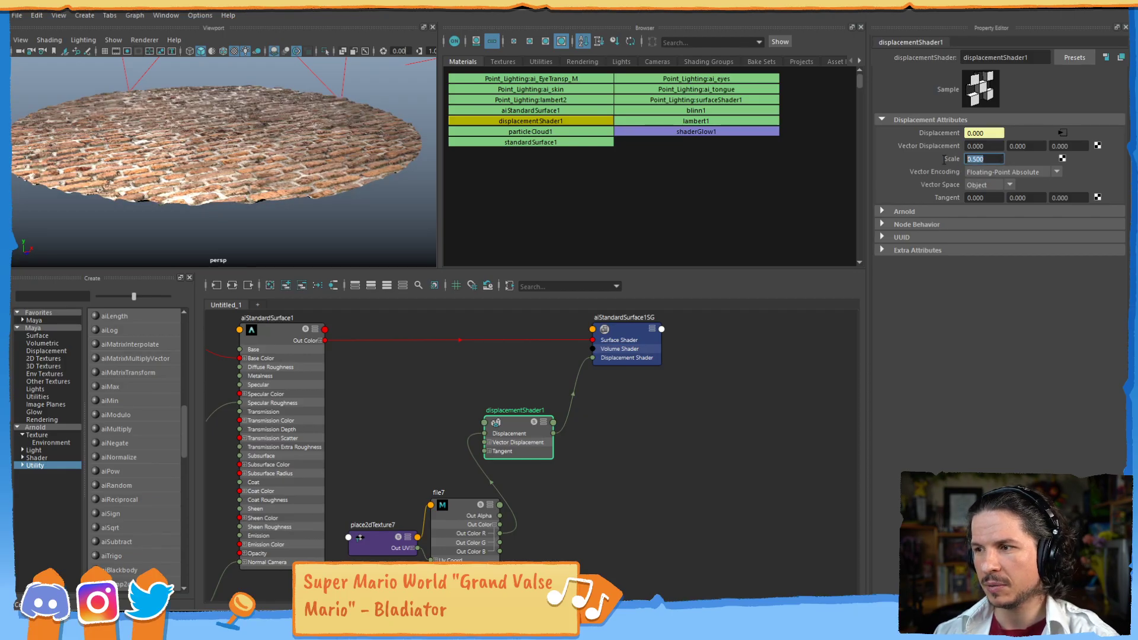
key("Return")
left_click(335, 208)
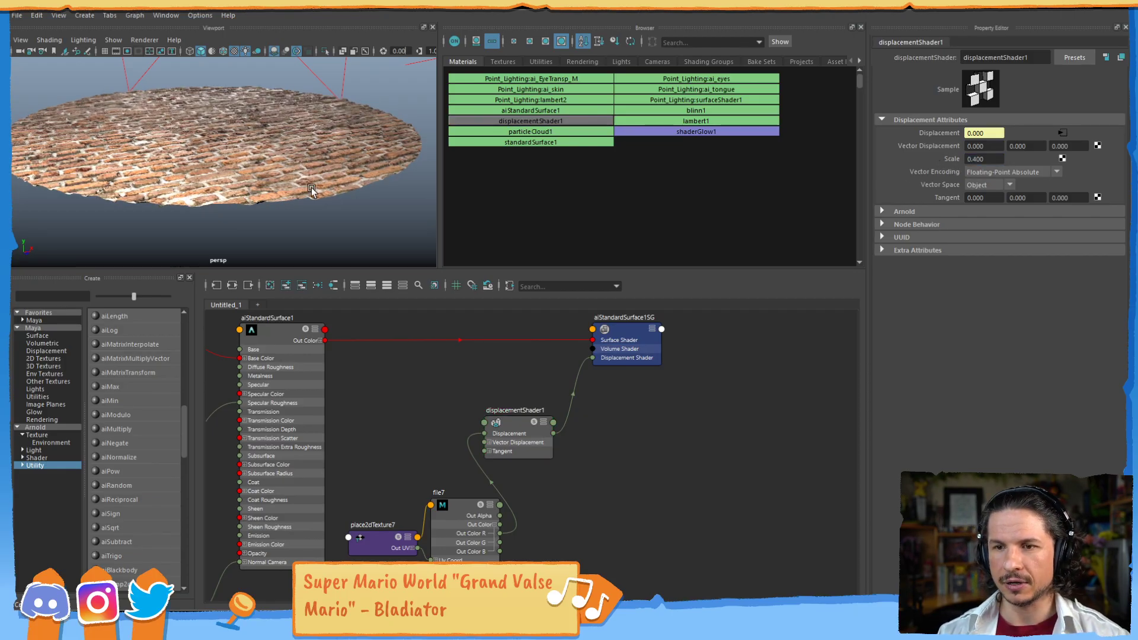
Examine the reduced brick relief in the main viewport at grazing, close-up and overhead angles
left_click_drag(306, 172, 290, 184, "alt")
right_click_drag(289, 184, 312, 177, "alt")
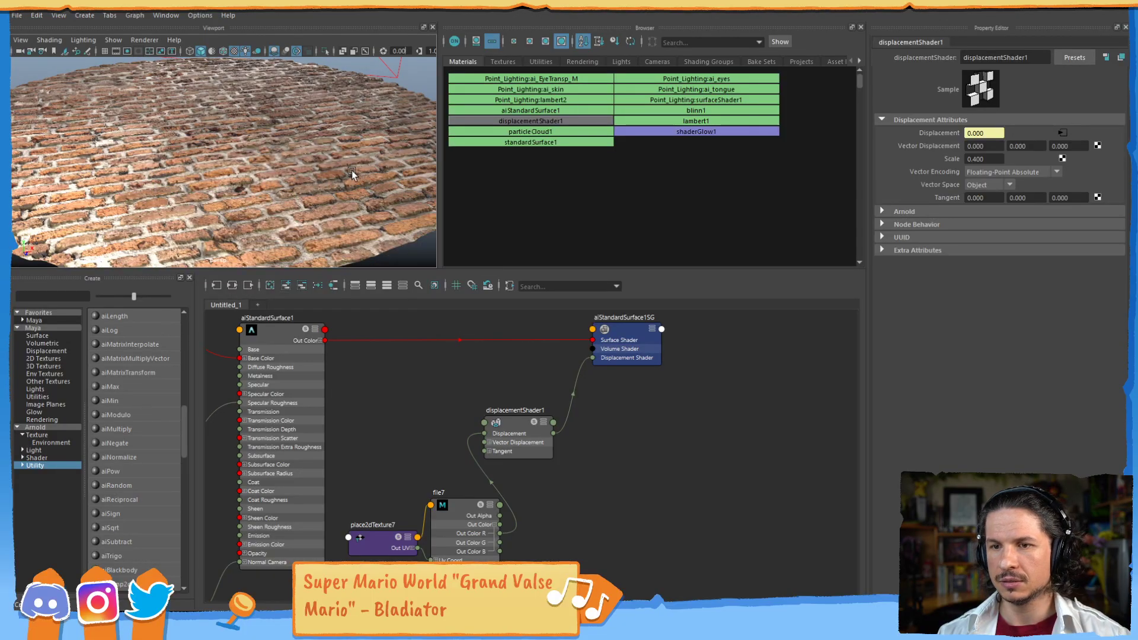
left_click(1068, 5)
left_click_drag(463, 238, 375, 233, "alt")
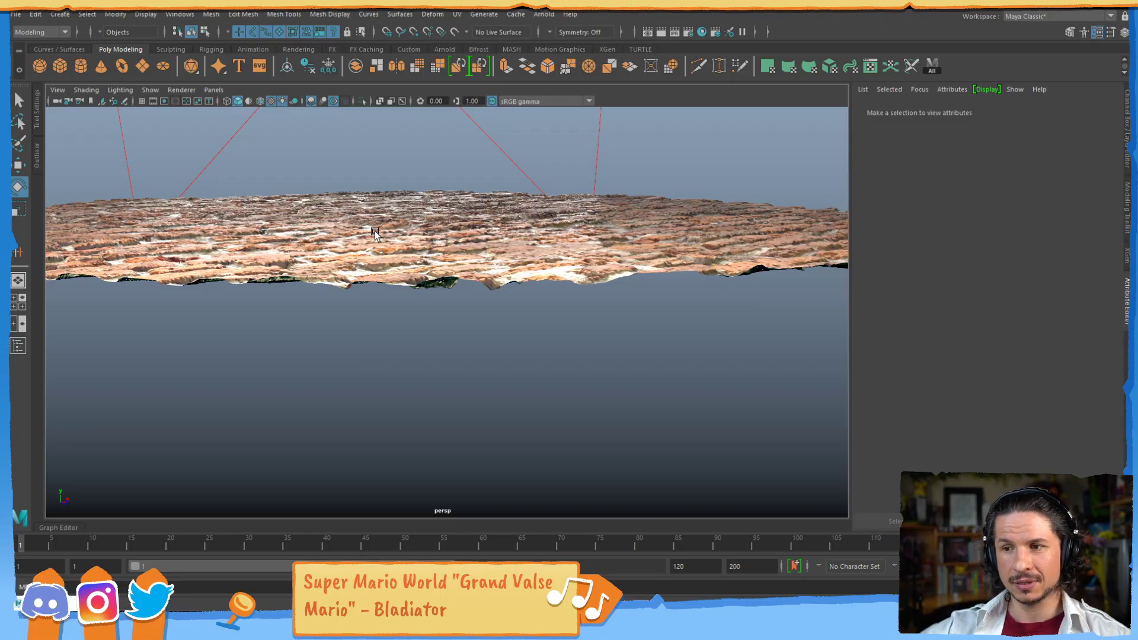
left_click_drag(567, 175, 429, 190, "alt")
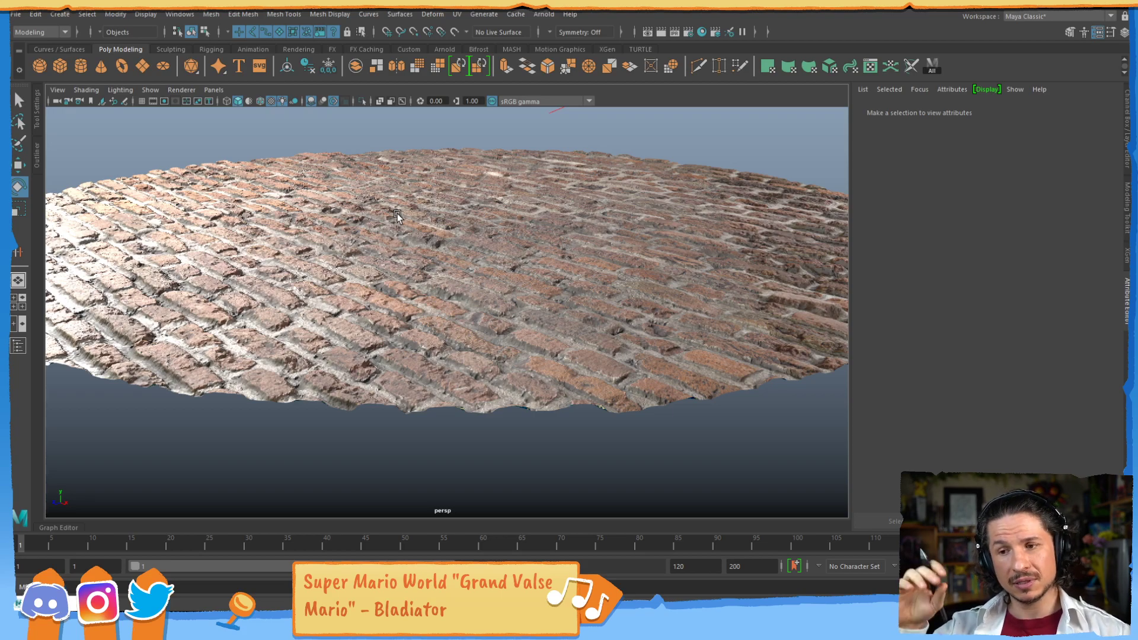
right_click_drag(493, 259, 585, 317, "alt")
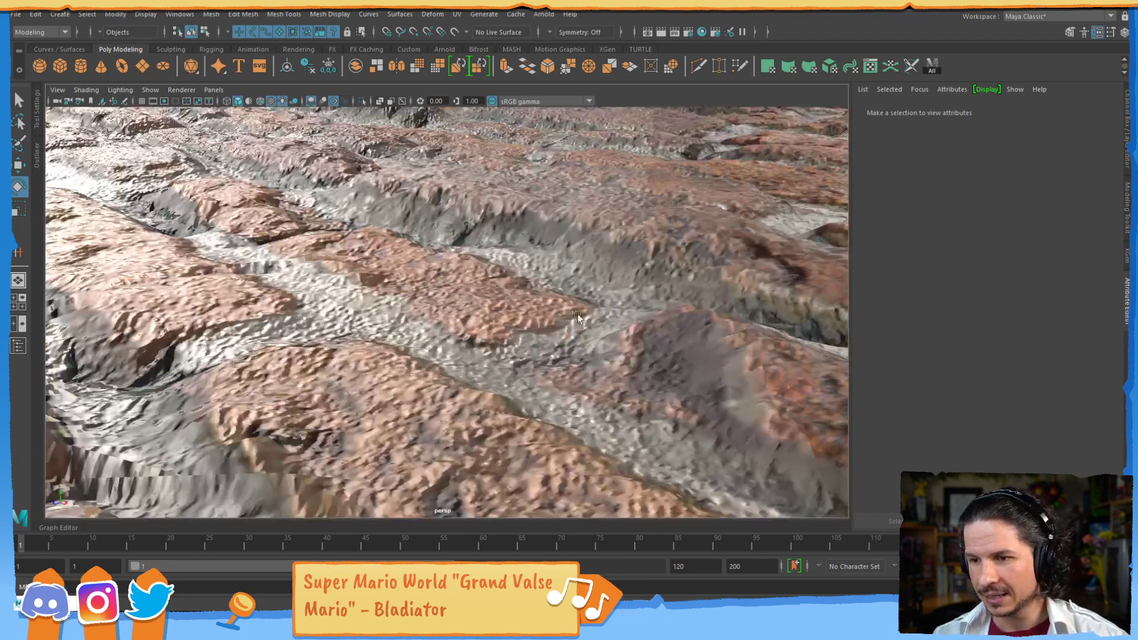
right_click_drag(666, 236, 419, 345, "alt")
right_click_drag(627, 260, 465, 245, "alt")
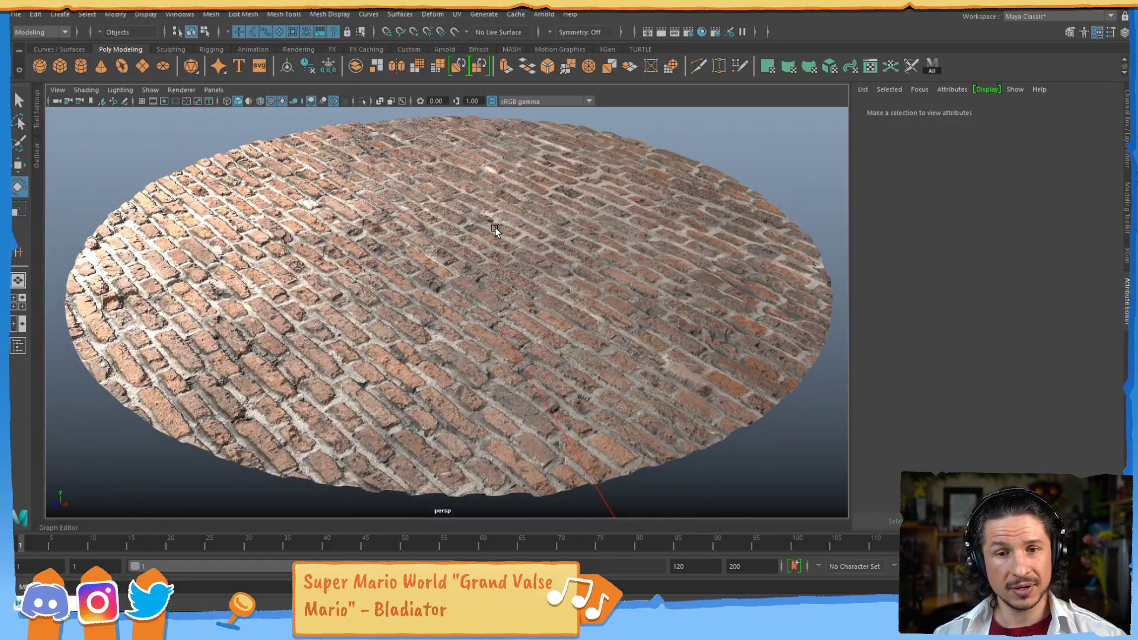
left_click_drag(393, 264, 512, 249, "alt")
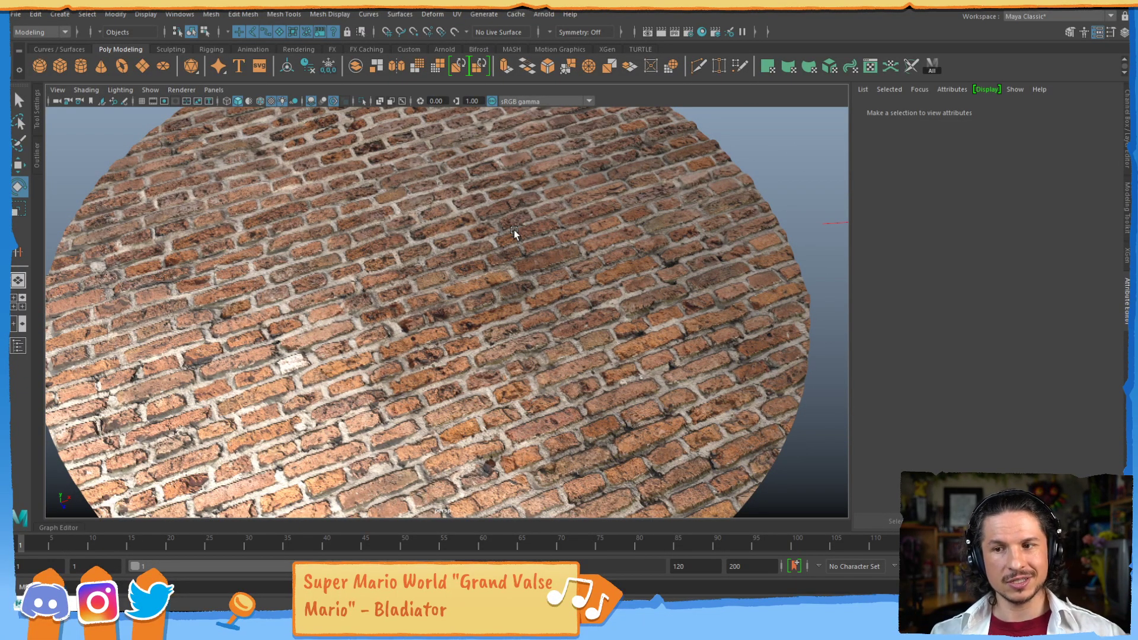
Select the ground disc to bring up its mesh attributes
left_click(468, 345)
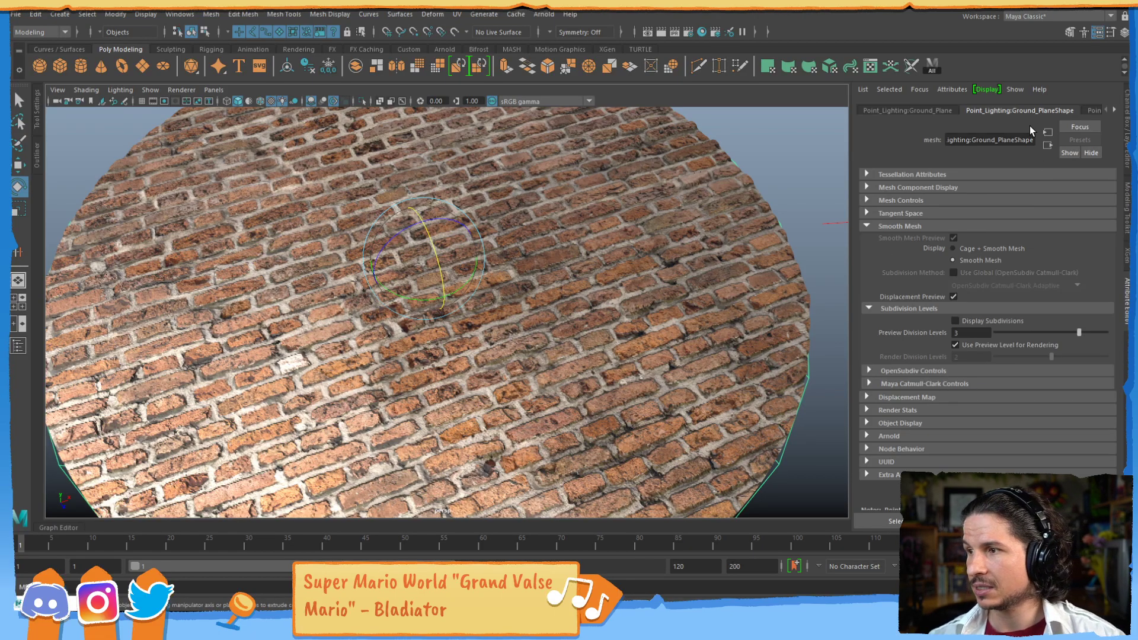
Open the Hypershade and lower the specular weight of aiStandardSurface1 to 0.368
key("ctrl+a")
key("ctrl+a")
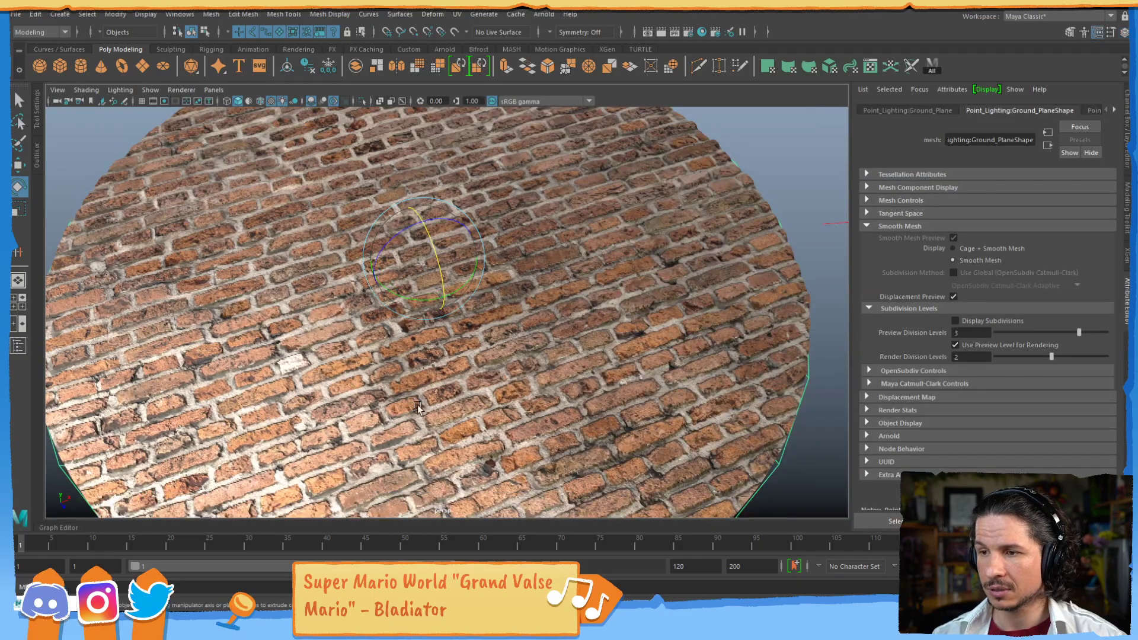
left_click(67, 603)
left_click_drag(319, 198, 319, 159, "alt")
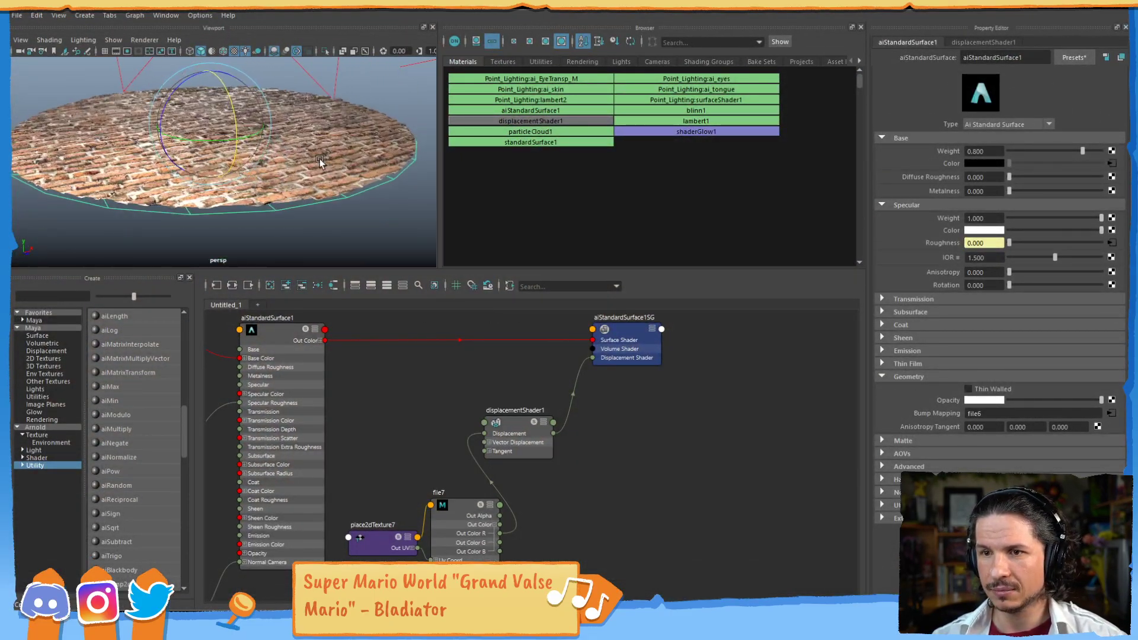
middle_click_drag(419, 364, 454, 396, "alt")
left_click(320, 362)
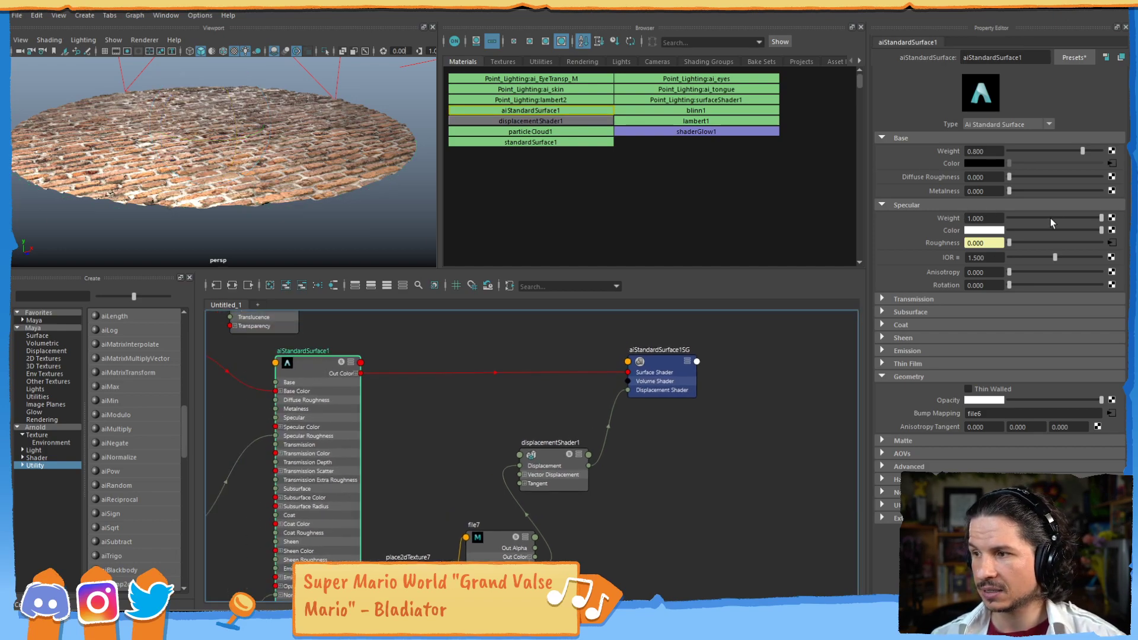
left_click_drag(1094, 216, 1041, 217)
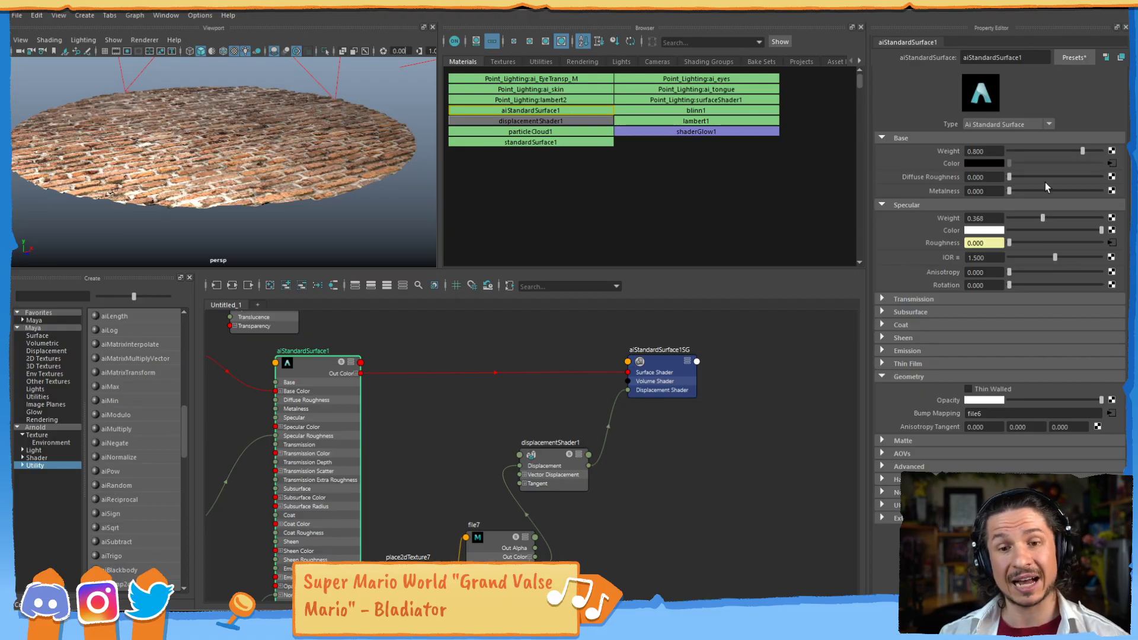
Check the brick ground's shine from several angles and reduce its specular weight to 0.316
left_click_drag(343, 112, 254, 117, "alt")
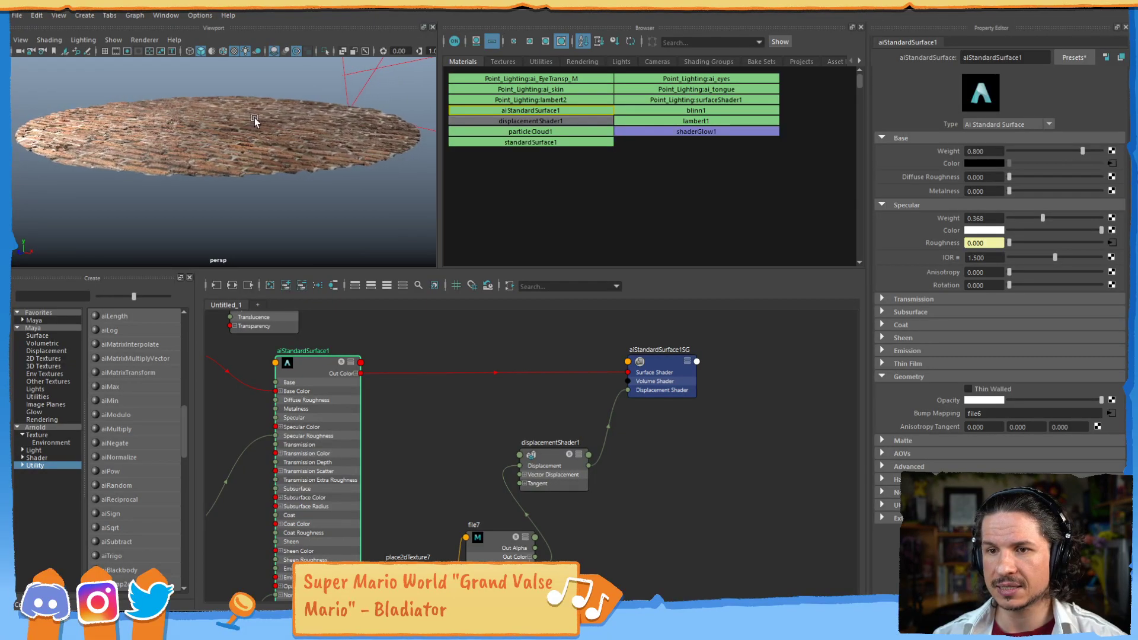
right_click_drag(255, 117, 383, 115, "alt")
right_click_drag(148, 136, 200, 153, "alt")
left_click_drag(200, 153, 255, 147, "alt")
left_click_drag(1040, 215, 1038, 215)
left_click_drag(421, 154, 274, 198, "alt")
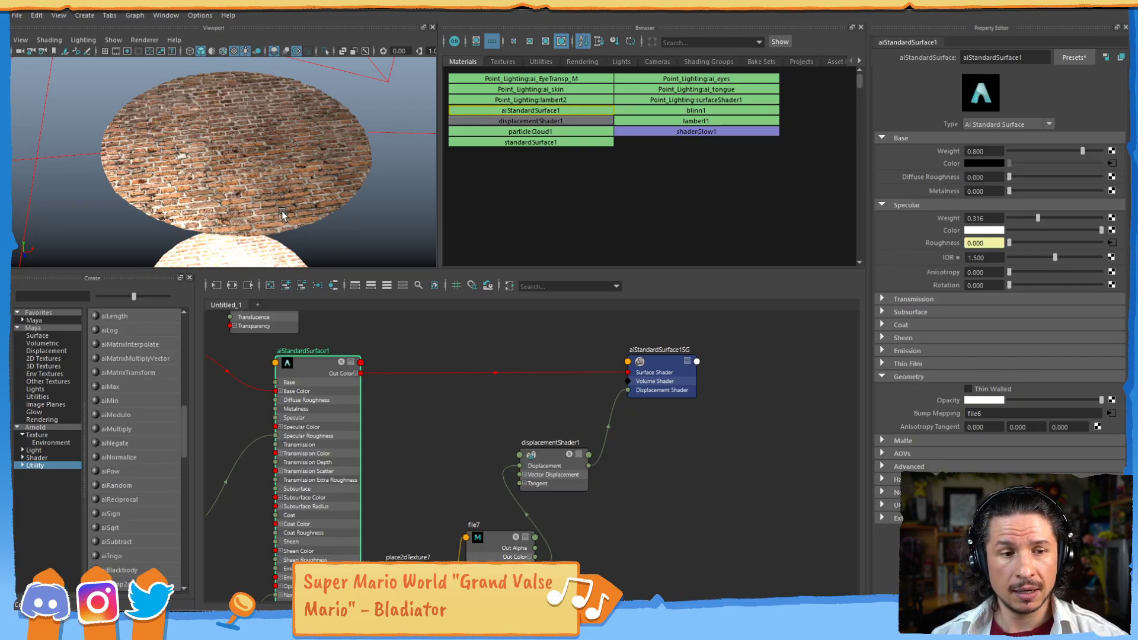
Duplicate the round brick ground plane and slide the copy sideways off the original
left_click(322, 159)
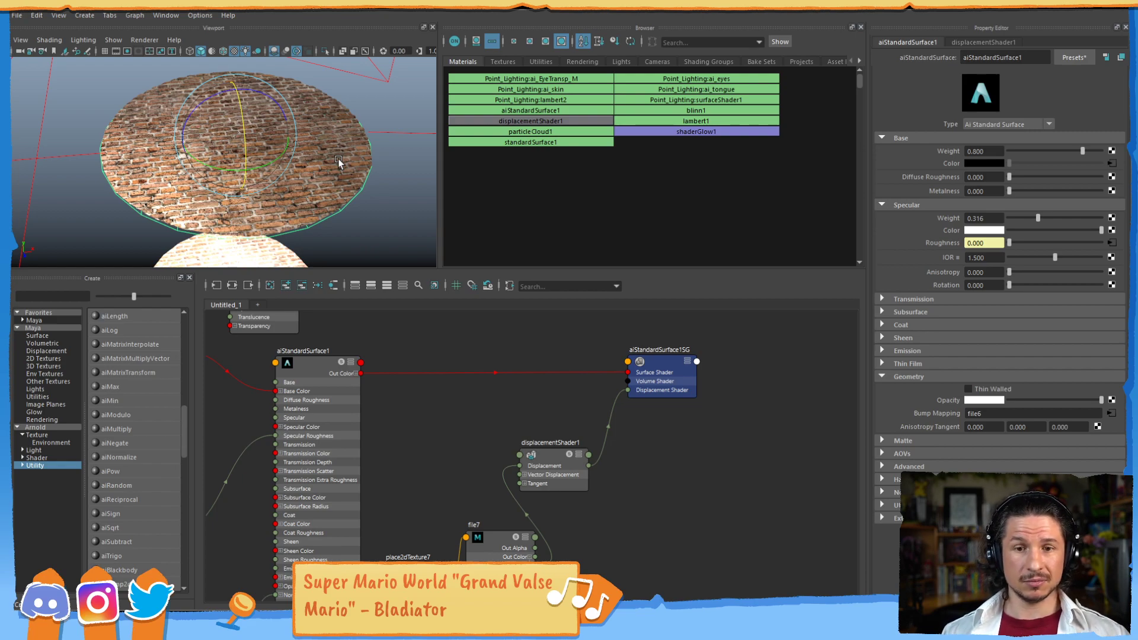
left_click(359, 221)
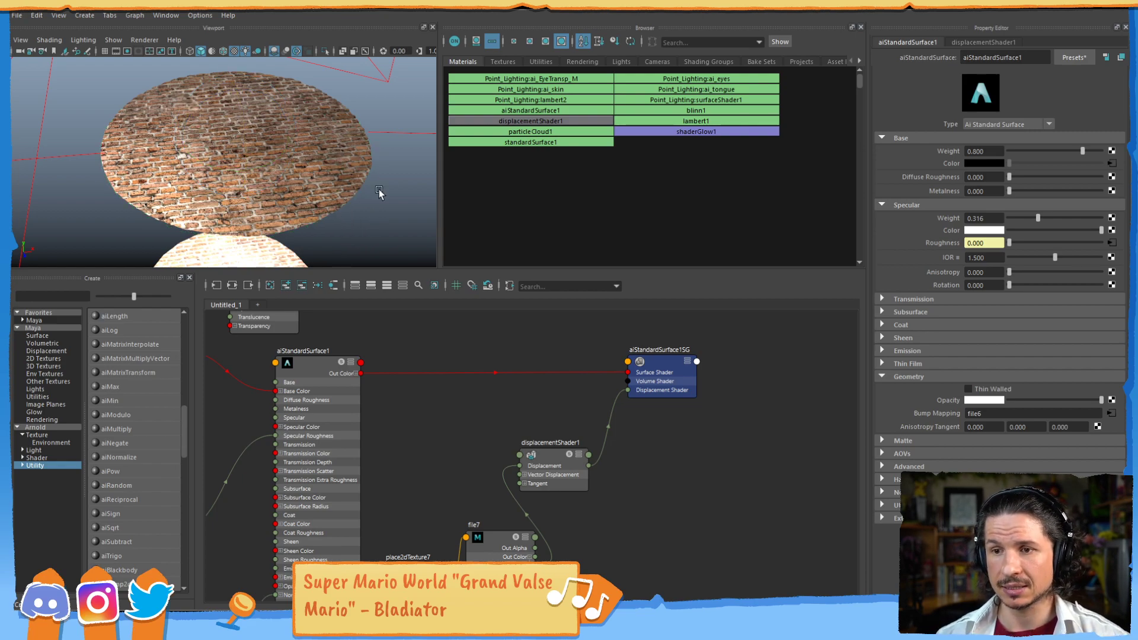
scroll(274, 189, "down", 4)
scroll(274, 191, "up", 4)
left_click(286, 185)
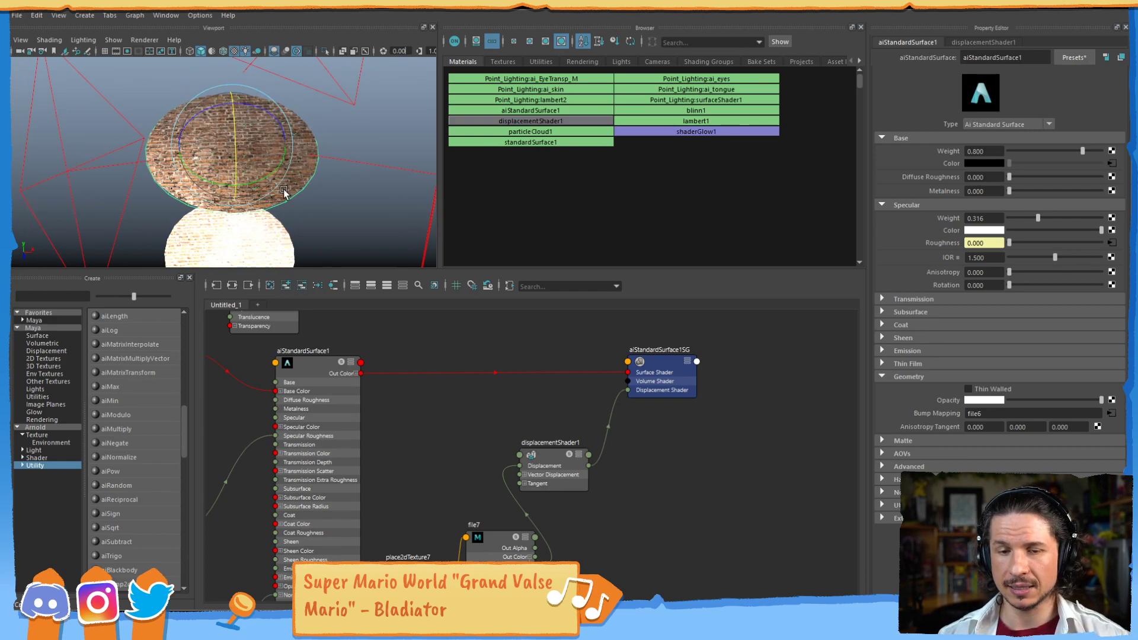
key("ctrl+d")
key("w")
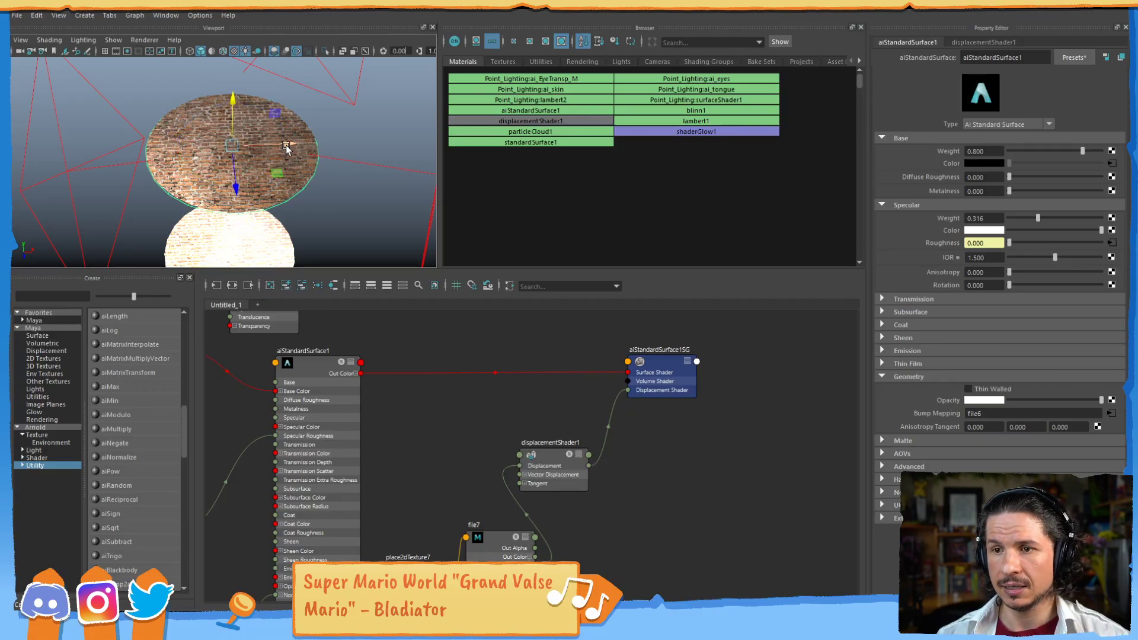
left_click_drag(285, 145, 404, 151)
Lower the original brick plane and slide the copy back directly above it
left_click(253, 172)
left_click_drag(280, 146, 209, 148)
left_click(363, 177)
mouse_move(408, 141)
left_mouse_down()
mouse_move(372, 140)
mouse_move(409, 141)
left_mouse_up()
left_click(184, 159)
left_click_drag(206, 148, 287, 146)
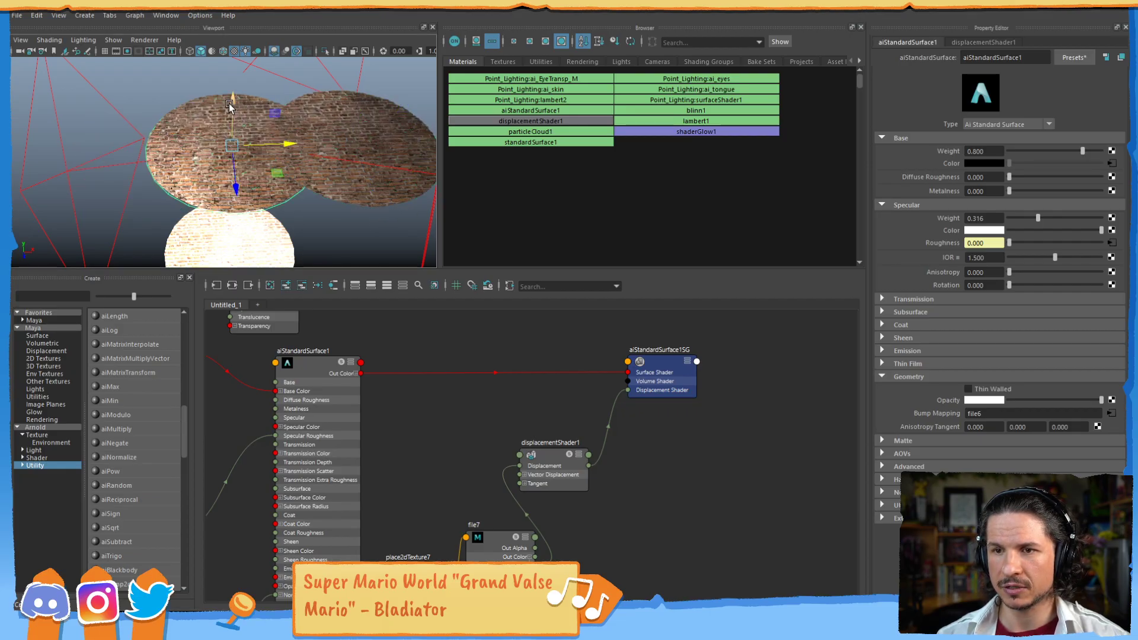
left_click_drag(229, 106, 228, 130)
left_click(373, 172)
left_click_drag(405, 141, 292, 152)
left_click_drag(293, 198, 309, 164, "alt")
scroll(309, 164, "up", 5)
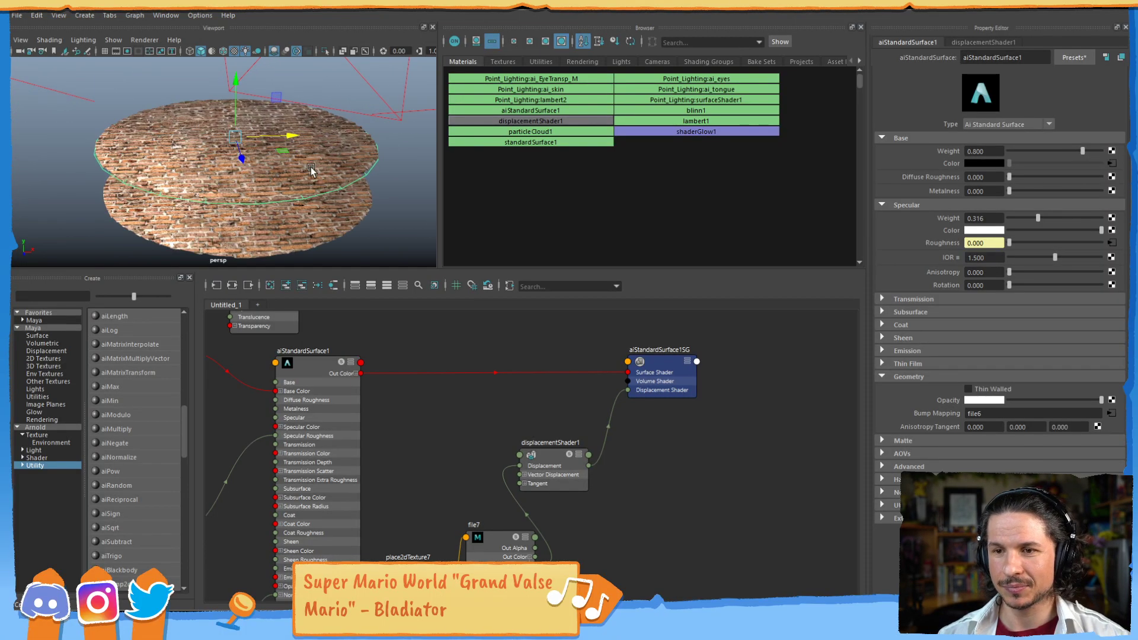
Clear the brick material's node network from the Hypershade work area
scroll(504, 344, "down", 2)
middle_click_drag(381, 341, 432, 322, "alt")
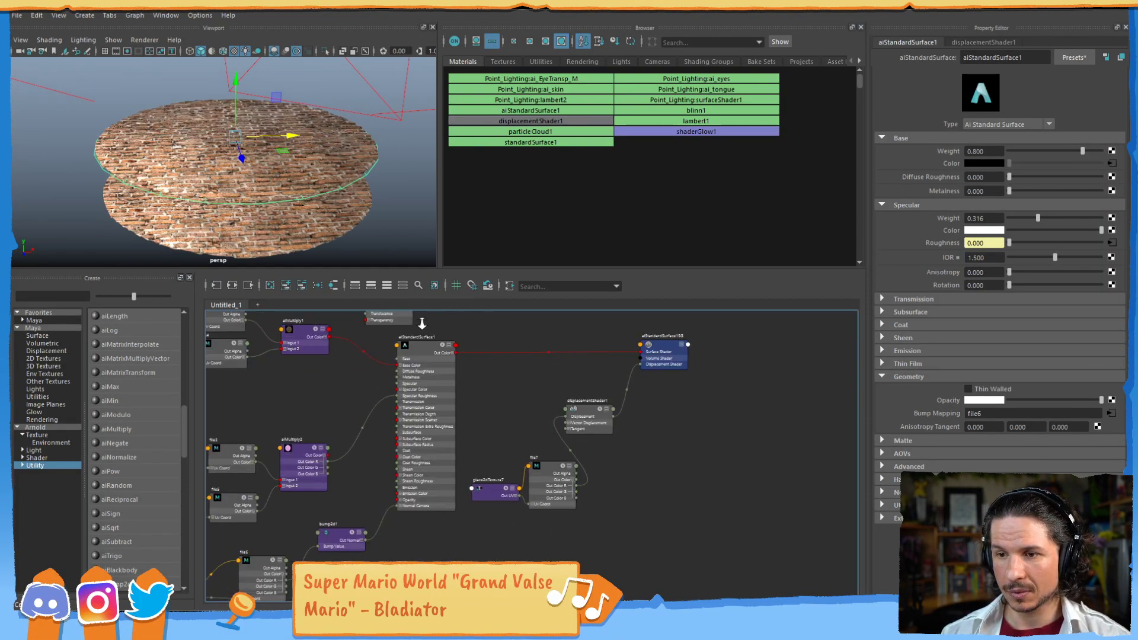
scroll(436, 325, "down", 1)
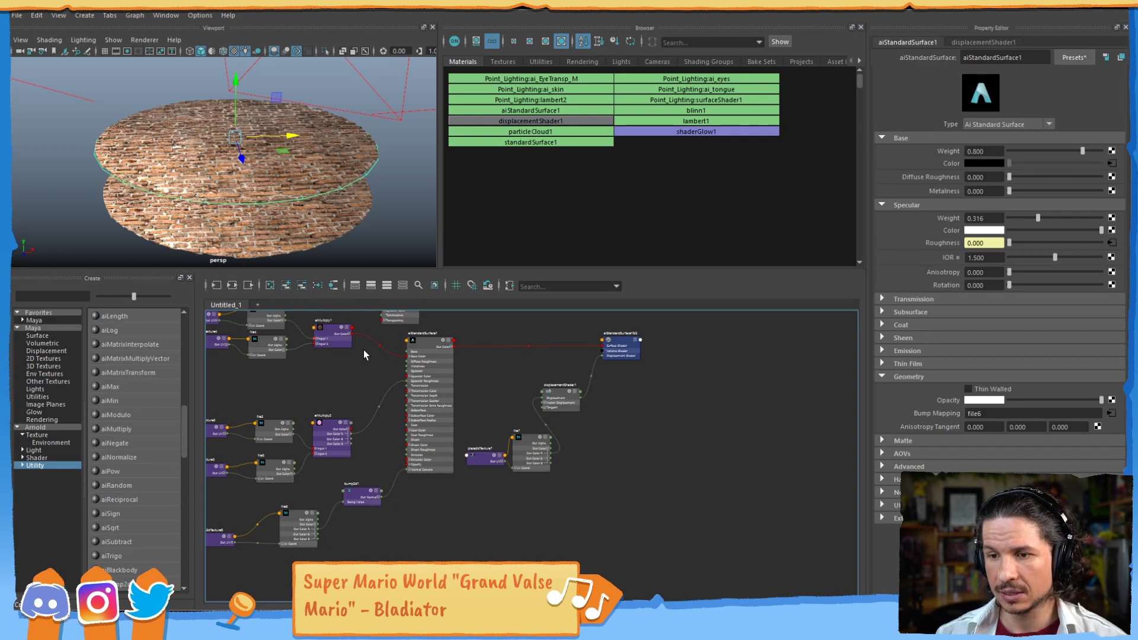
left_click(59, 16)
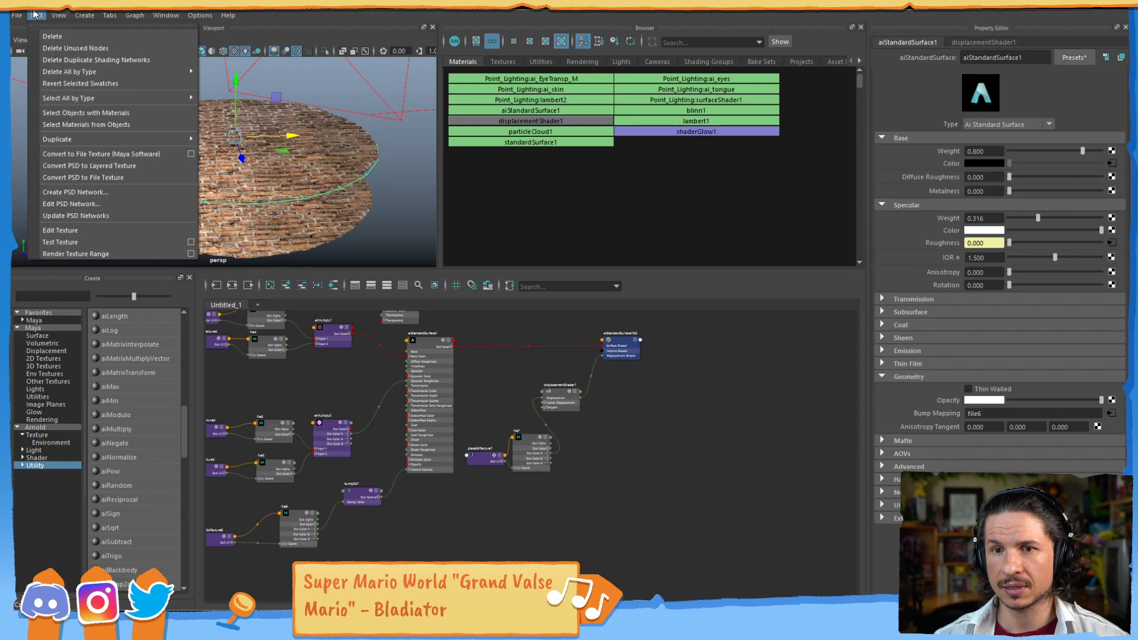
left_click(33, 14)
left_click(85, 15)
mouse_move(114, 19)
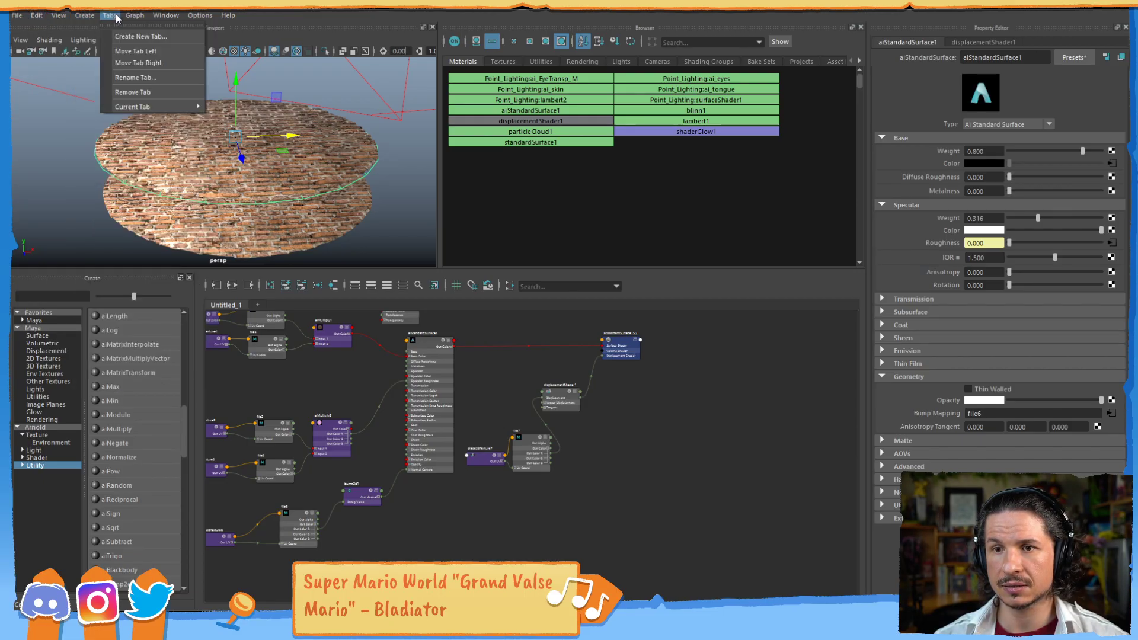
left_click(154, 52)
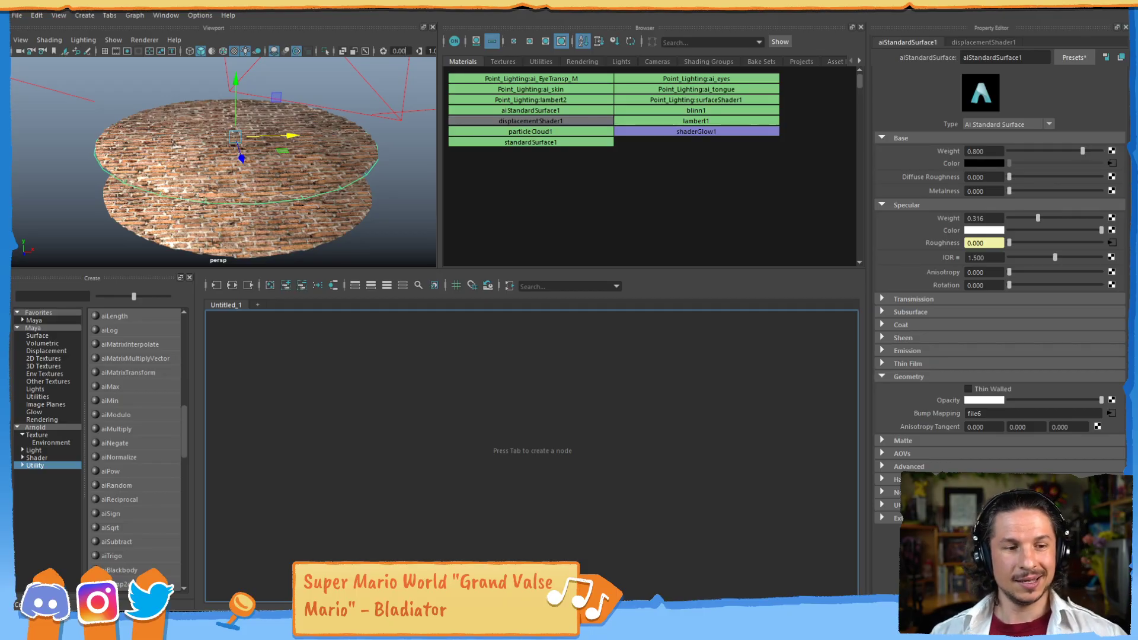
Create a new aiStandardSurface material and name it rocks
left_click(397, 211)
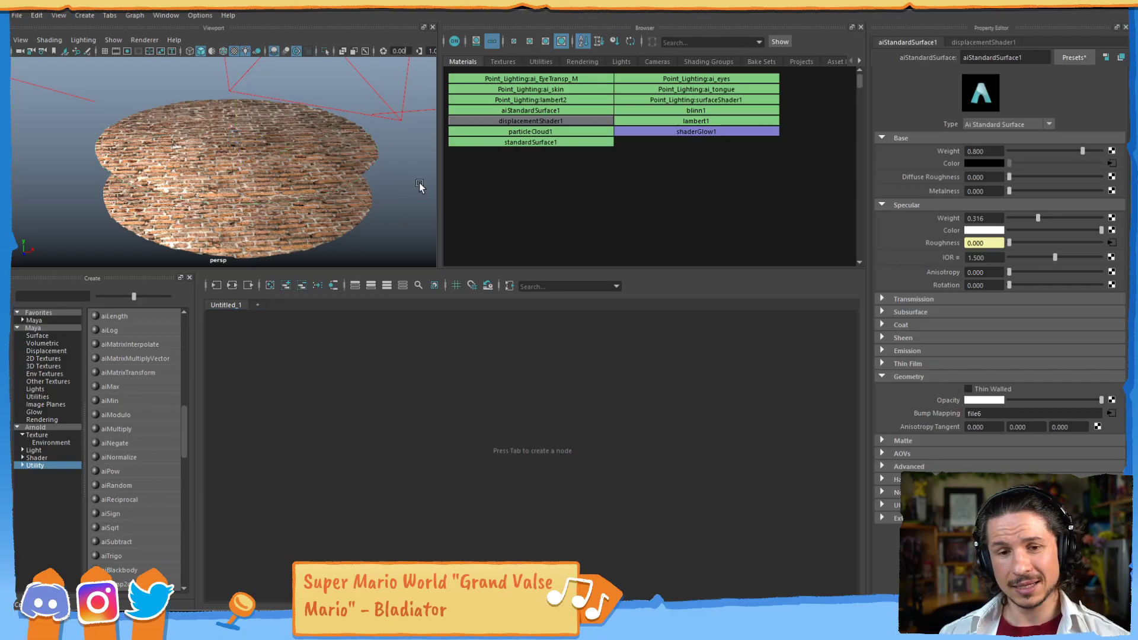
left_click(318, 148)
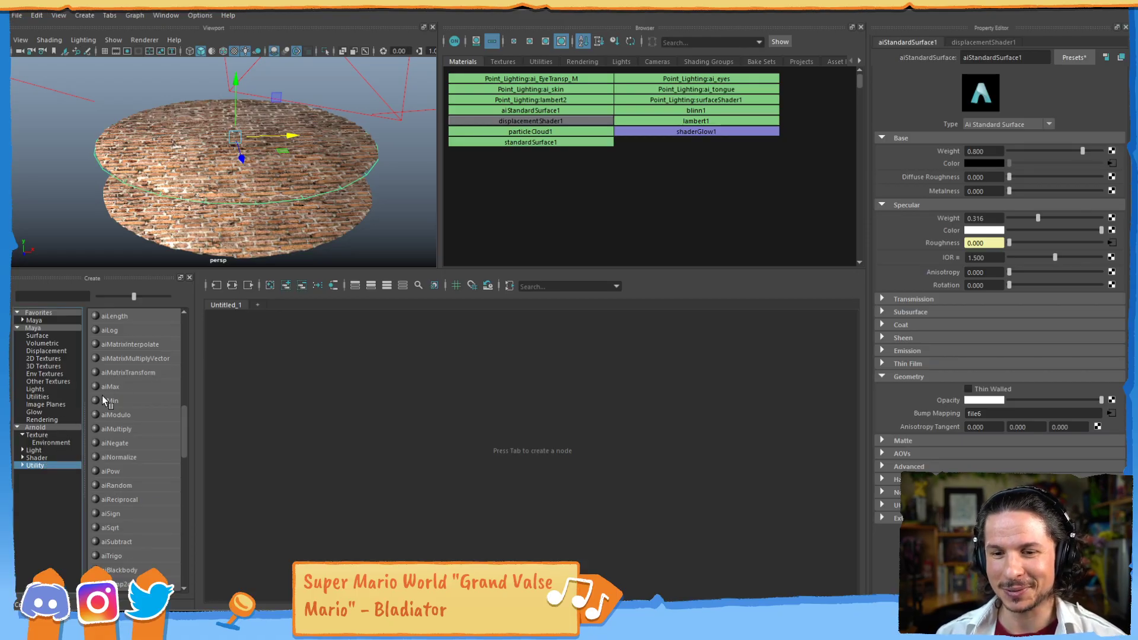
left_click(53, 457)
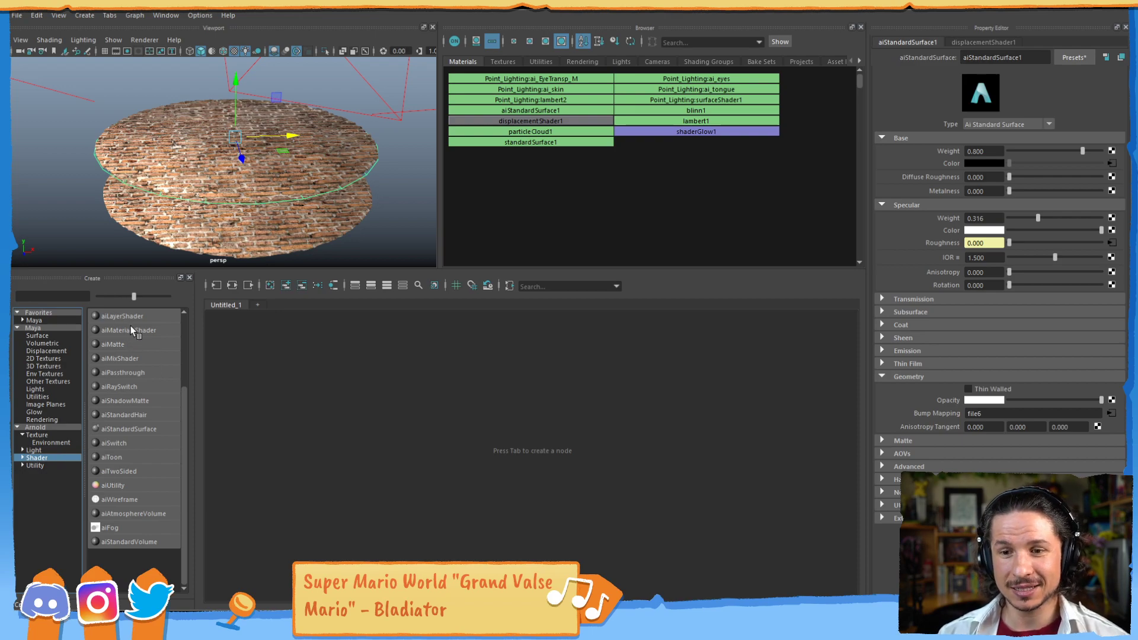
left_click(136, 428)
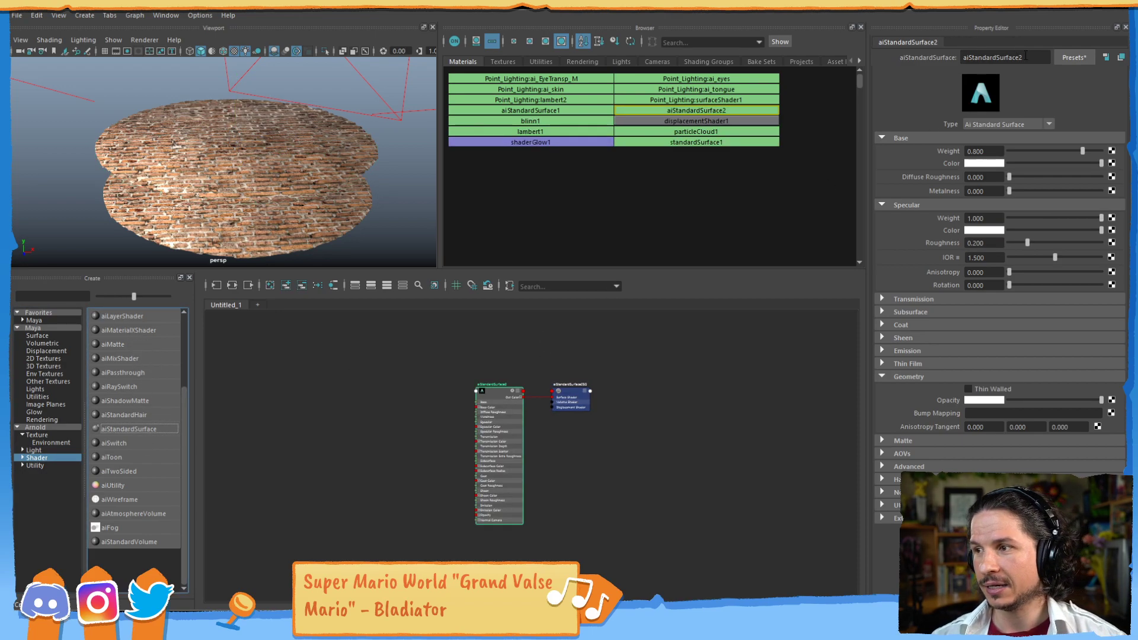
left_click_drag(1031, 61, 872, 113)
type("rocks")
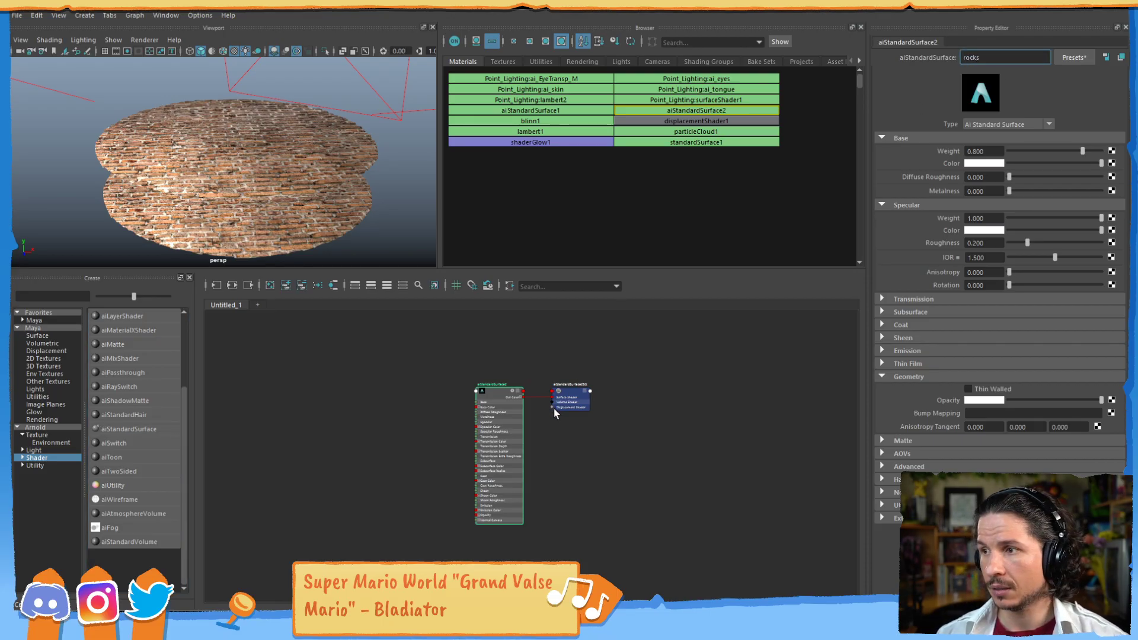
left_click(554, 407)
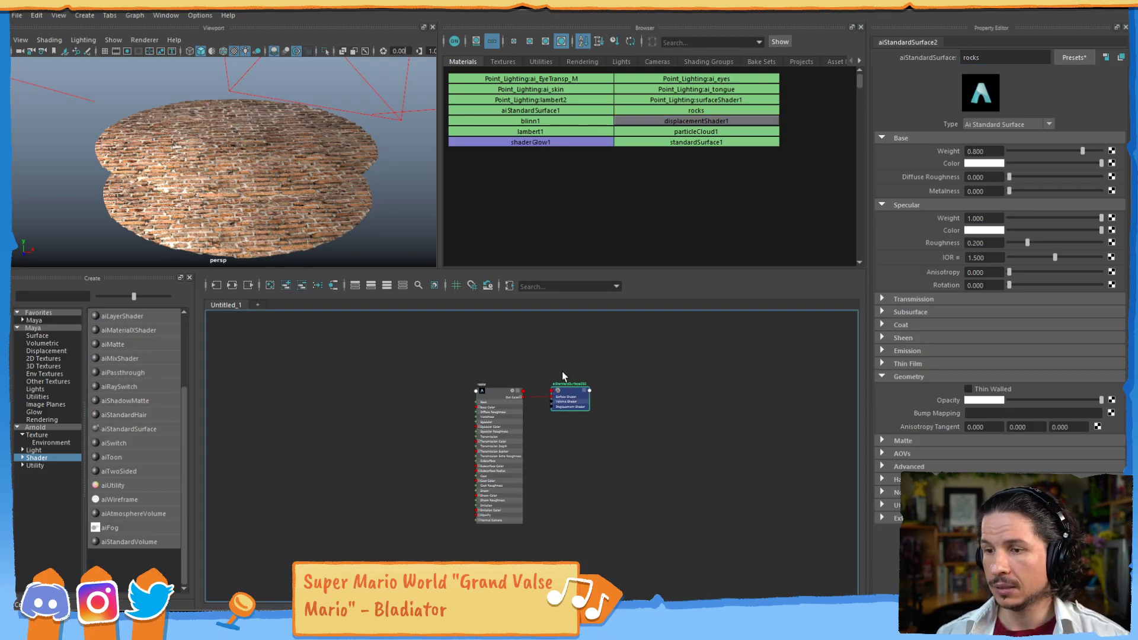
Assign the rocks material to the upper ground plane and unhide that plane
left_click(496, 386)
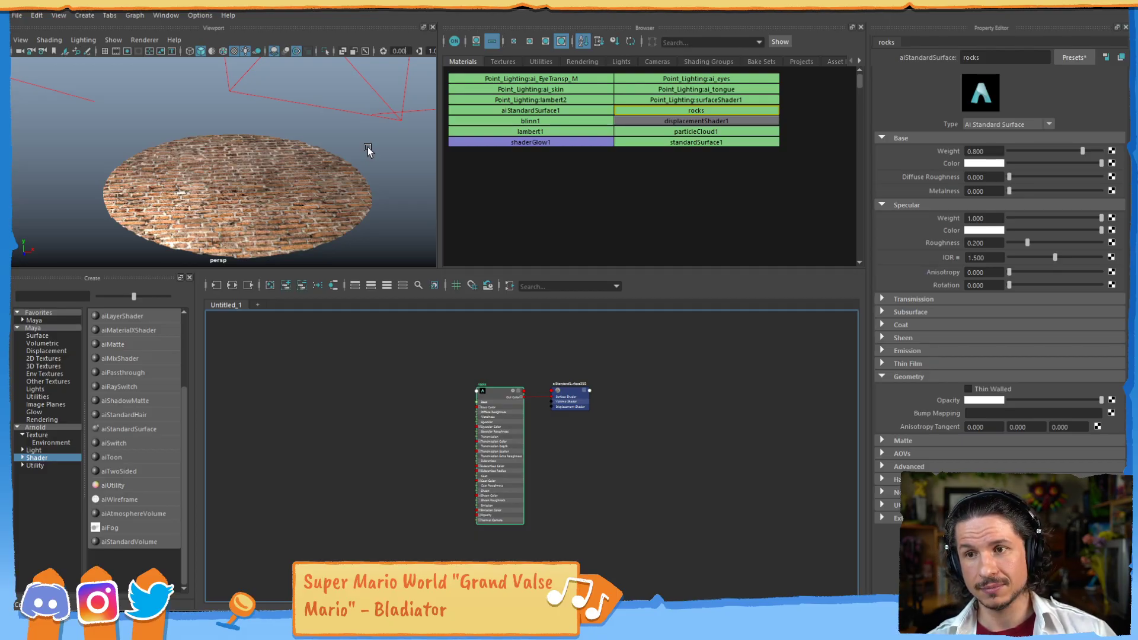
key("ctrl+shift+h")
left_click(374, 204)
scroll(374, 204, "down", 2)
mouse_move(375, 203)
left_mouse_down("alt")
mouse_move(358, 190)
mouse_move(374, 212)
mouse_move(338, 239)
mouse_move(371, 213)
left_mouse_up("alt")
right_click_drag(371, 213, 465, 145, "alt")
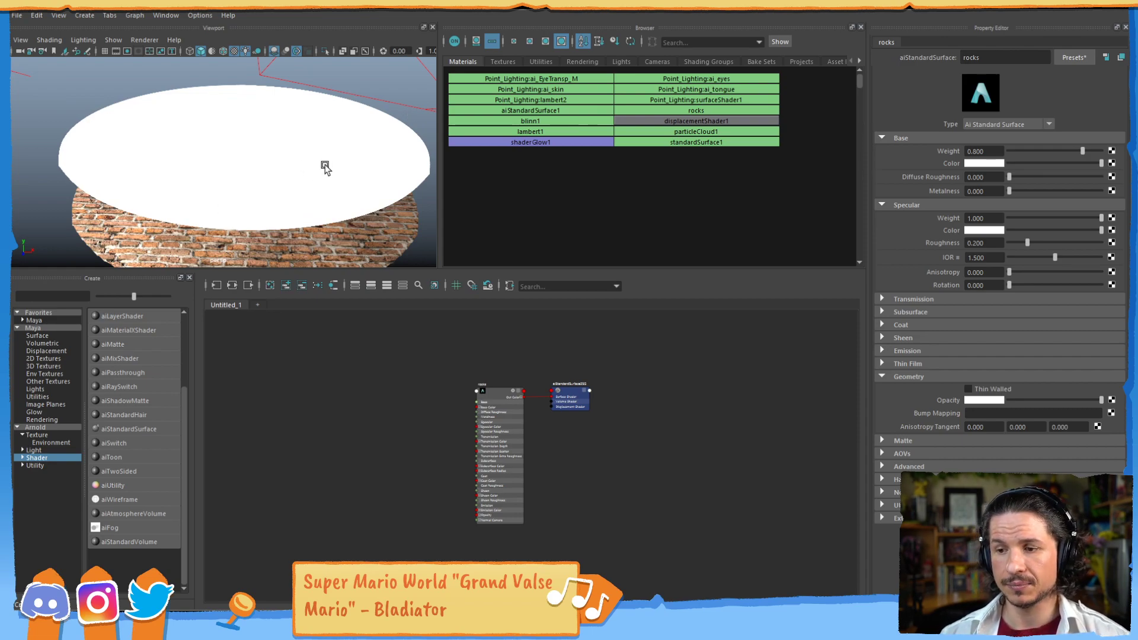
Rearrange the rocks material and shading group nodes in the graph, leaving the rocks node selected
mouse_move(489, 397)
left_mouse_down()
mouse_move(495, 382)
mouse_move(579, 374)
left_mouse_up()
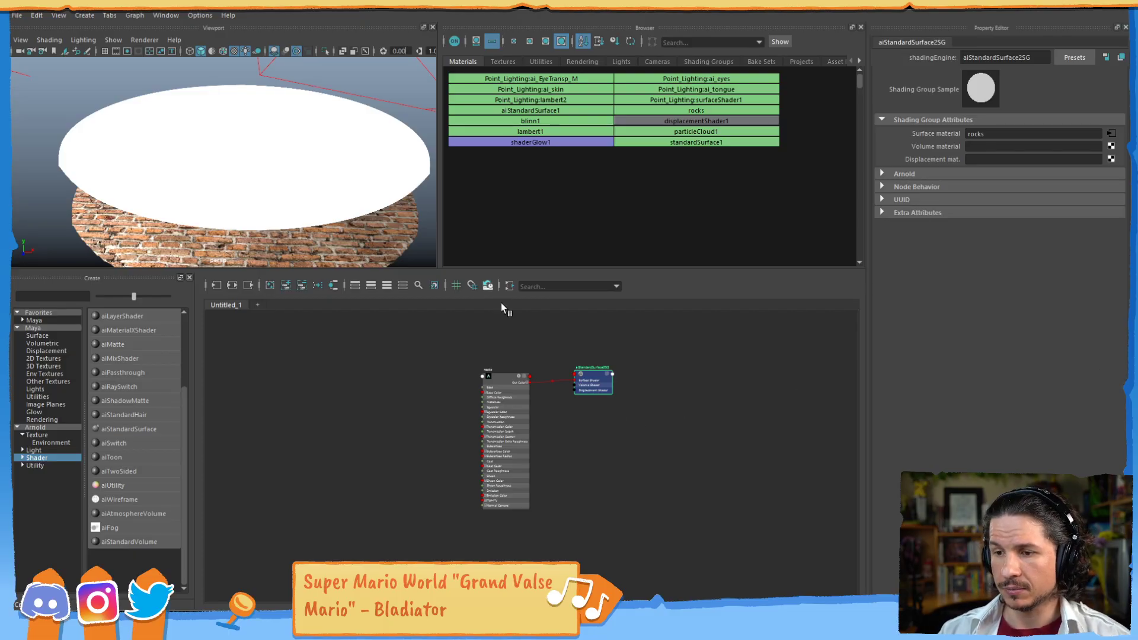
right_click_drag(557, 382, 773, 379, "alt")
middle_click_drag(512, 401, 575, 379, "alt")
right_click_drag(575, 379, 675, 380, "alt")
left_click(517, 329)
Switch to the rocks_ground_05_4k_png folder in File Explorer and sort its files by type
left_click_drag(554, 221, 430, 114)
right_click(619, 365)
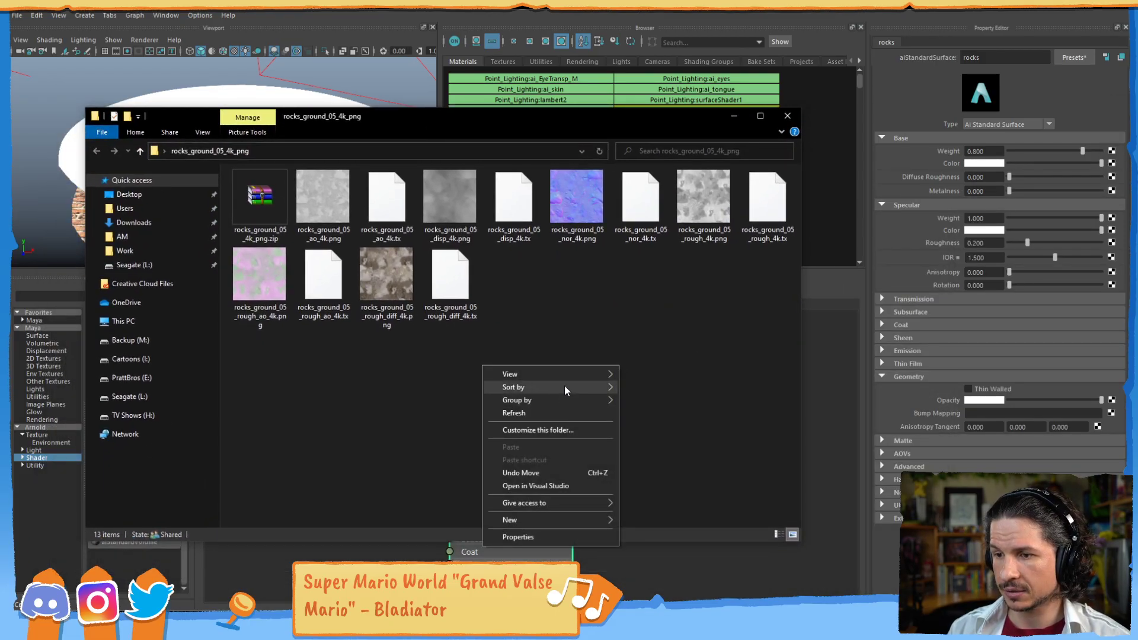
mouse_move(564, 386)
left_click(659, 409)
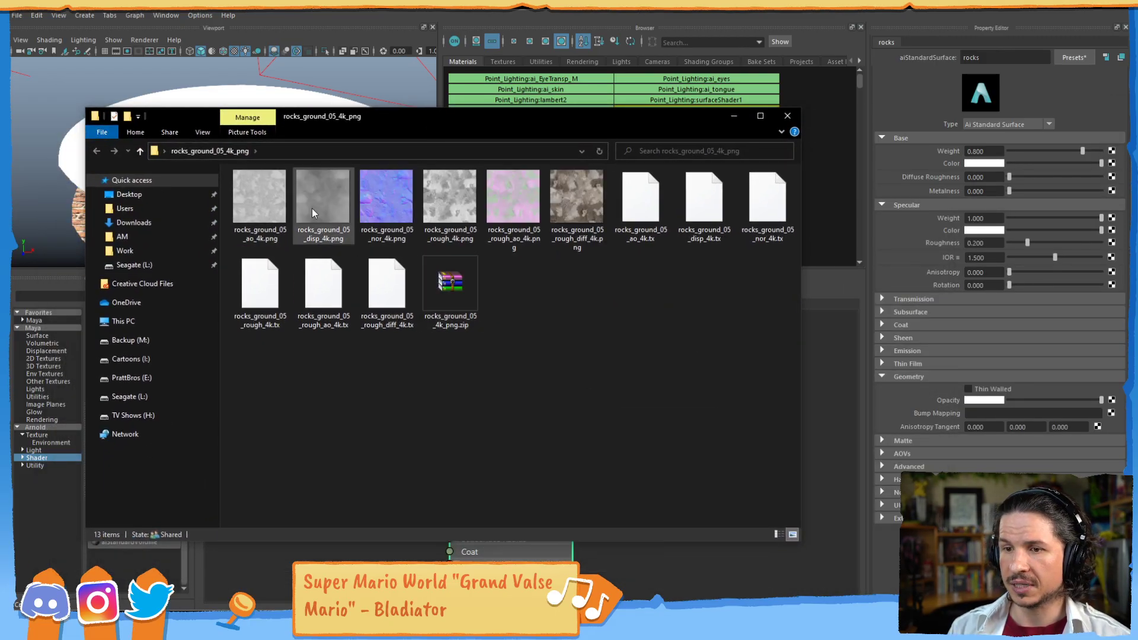
Select the .tx files, replace that selection with all the PNG texture maps, and move the folder window aside
left_click(637, 207)
left_click(368, 309, "shift")
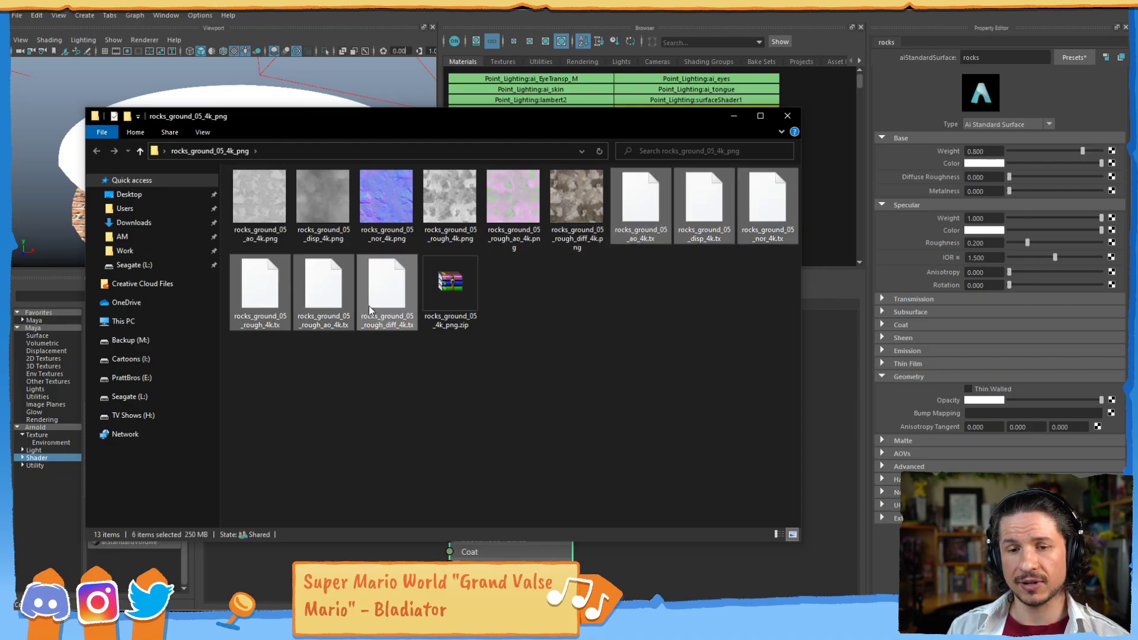
left_click(259, 199)
left_click(559, 201, "shift")
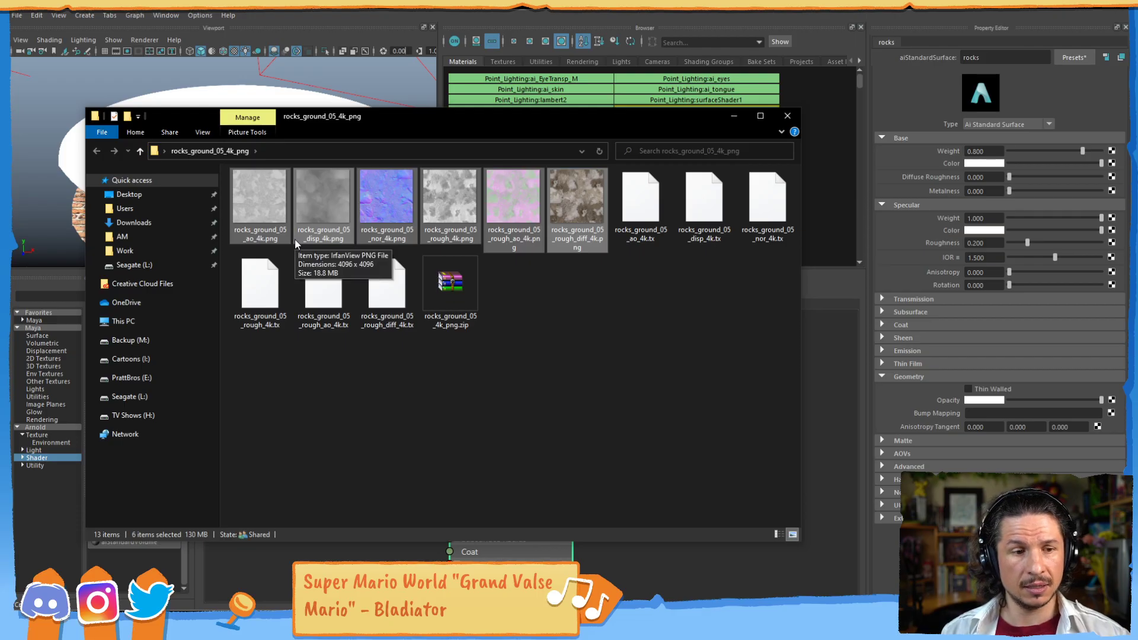
left_click_drag(369, 120, 1134, 249)
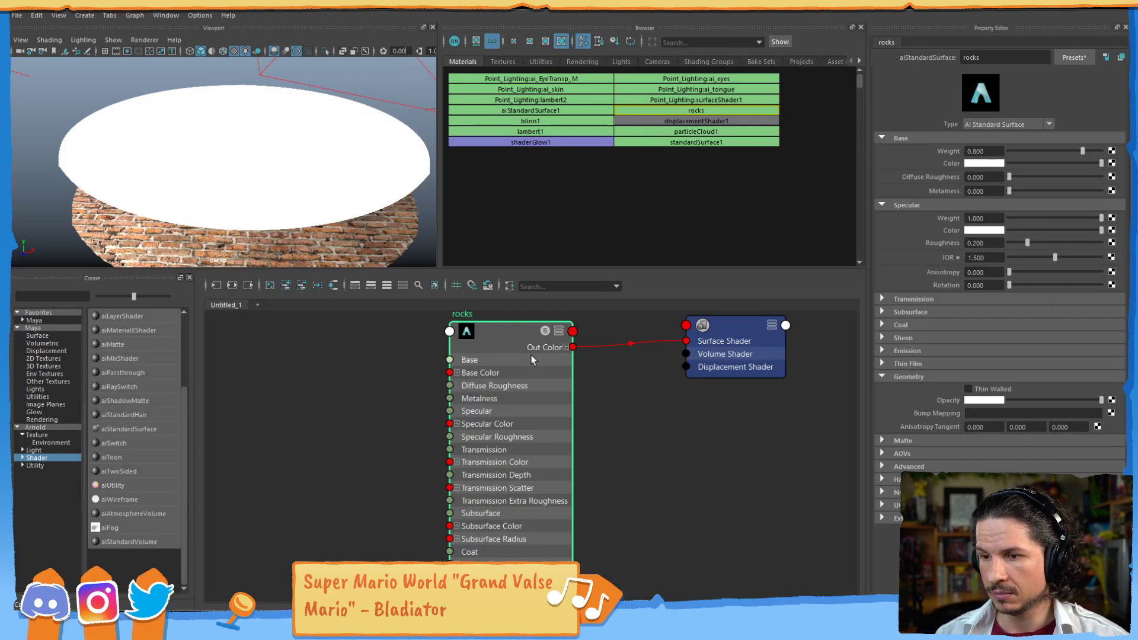
Add a file texture node to the graph and place it to the left of the rocks material
middle_click_drag(341, 401, 407, 403, "alt")
scroll(461, 379, "down", 2)
scroll(415, 402, "down", 1)
left_click(390, 426)
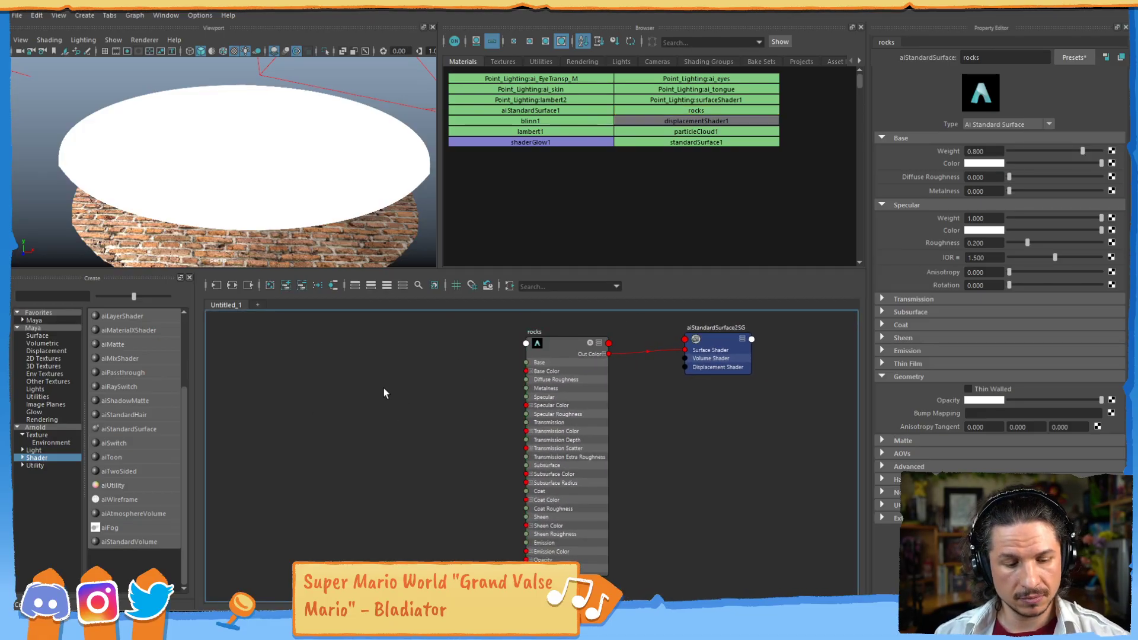
key("Tab")
type("fil")
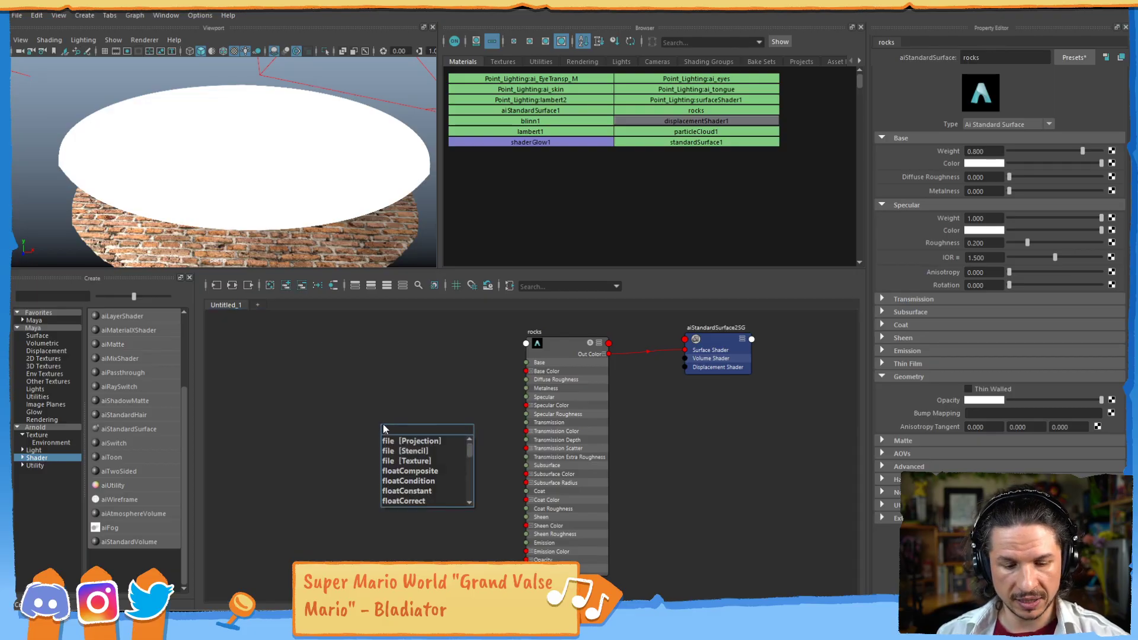
left_click(414, 461)
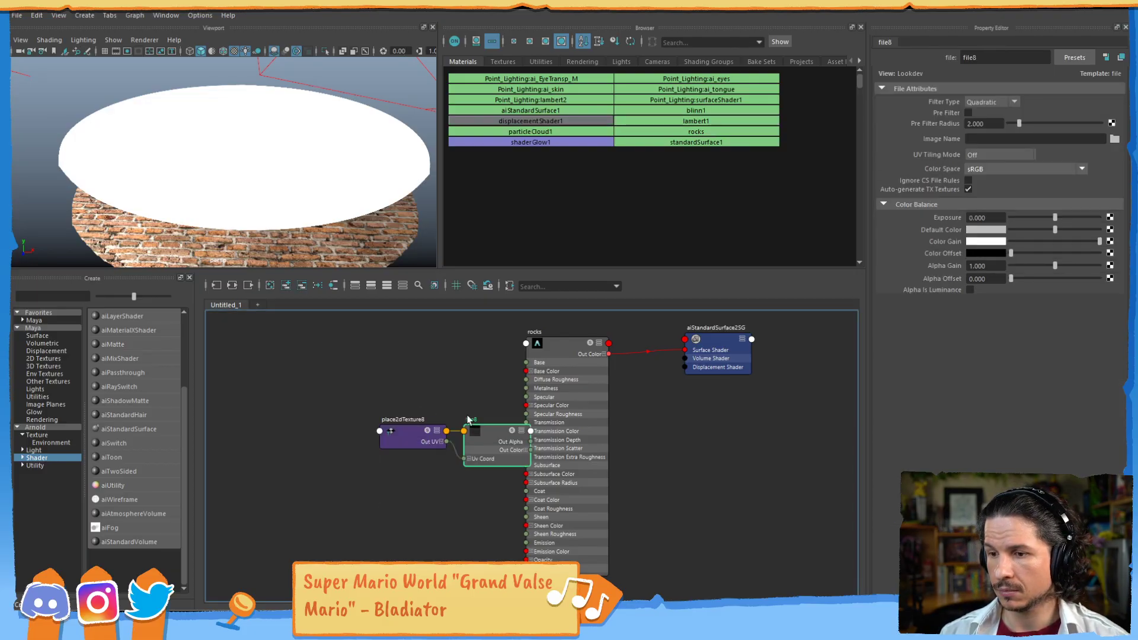
left_click_drag(471, 442, 334, 351)
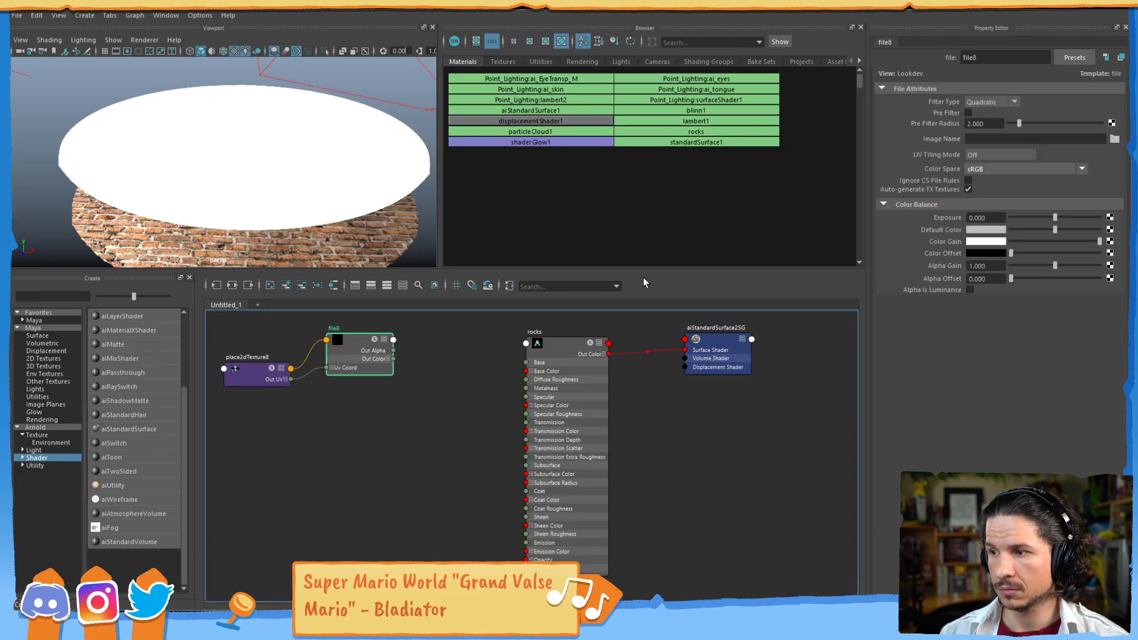
Load rocks_ground_05_rough_diff_4k.png from the rocks_ground_05_4k_png folder on the Desktop into the file texture node
left_click(1113, 138)
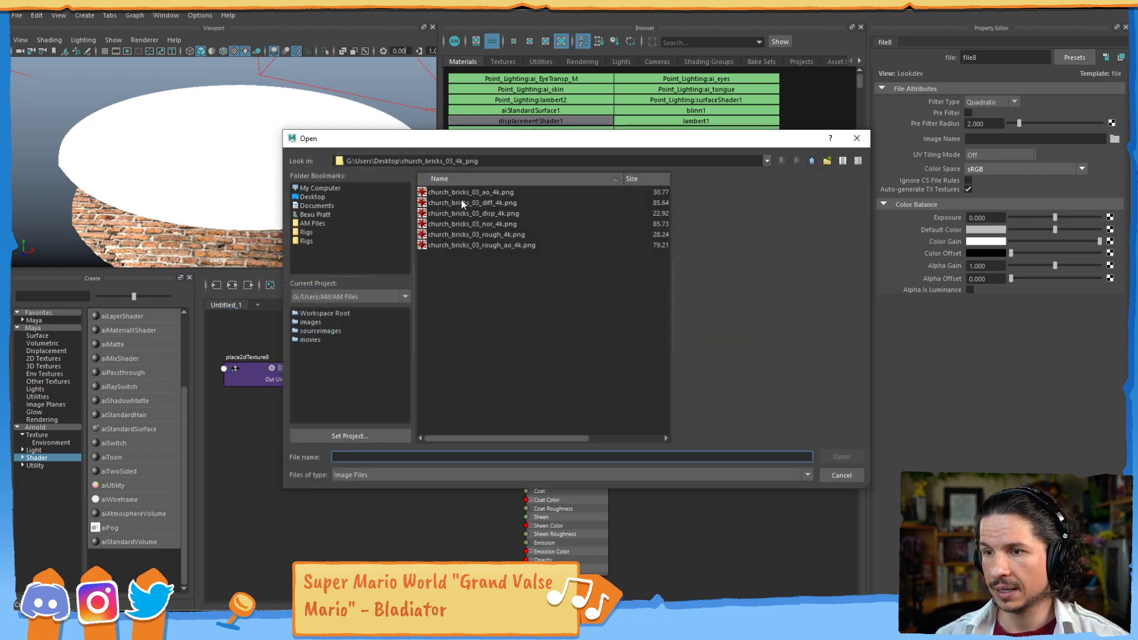
left_click(812, 161)
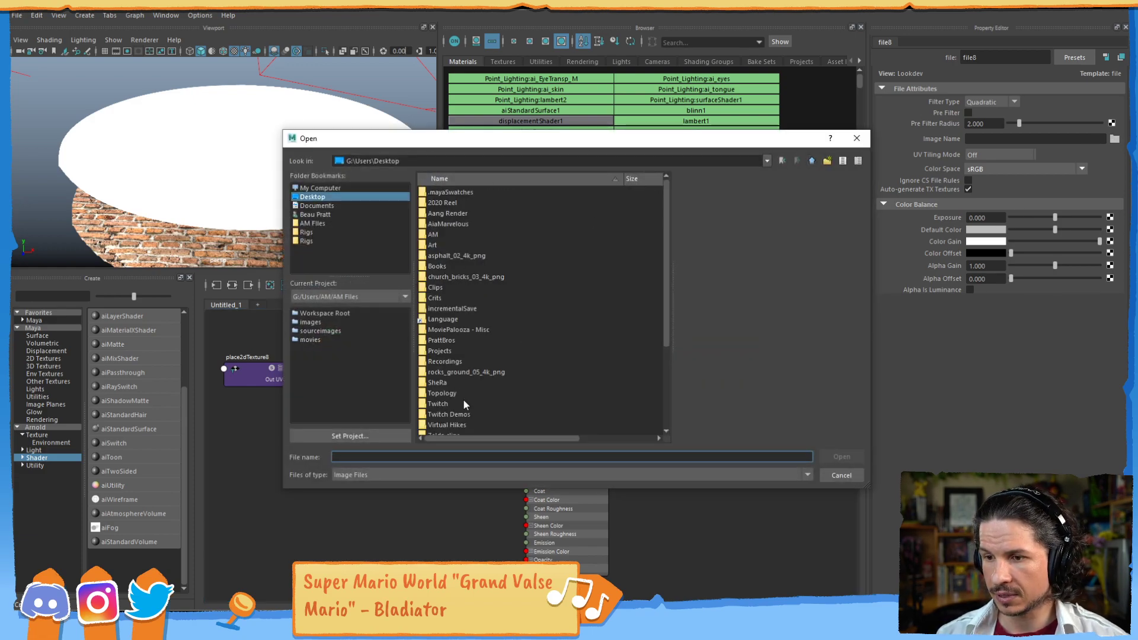
double_click(456, 372)
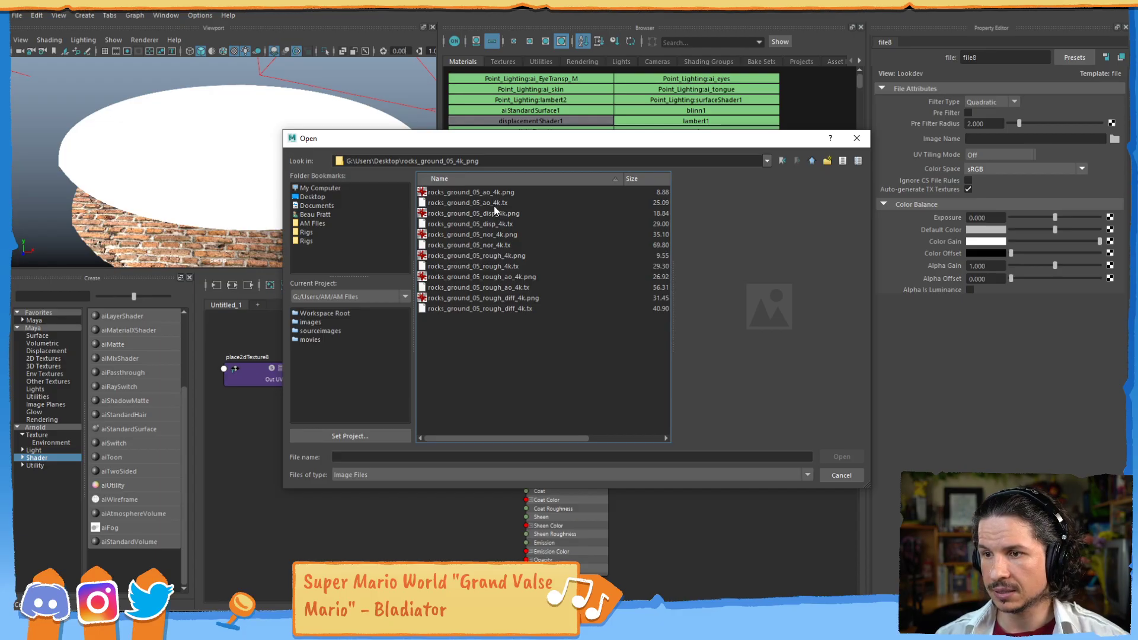
left_click(497, 297)
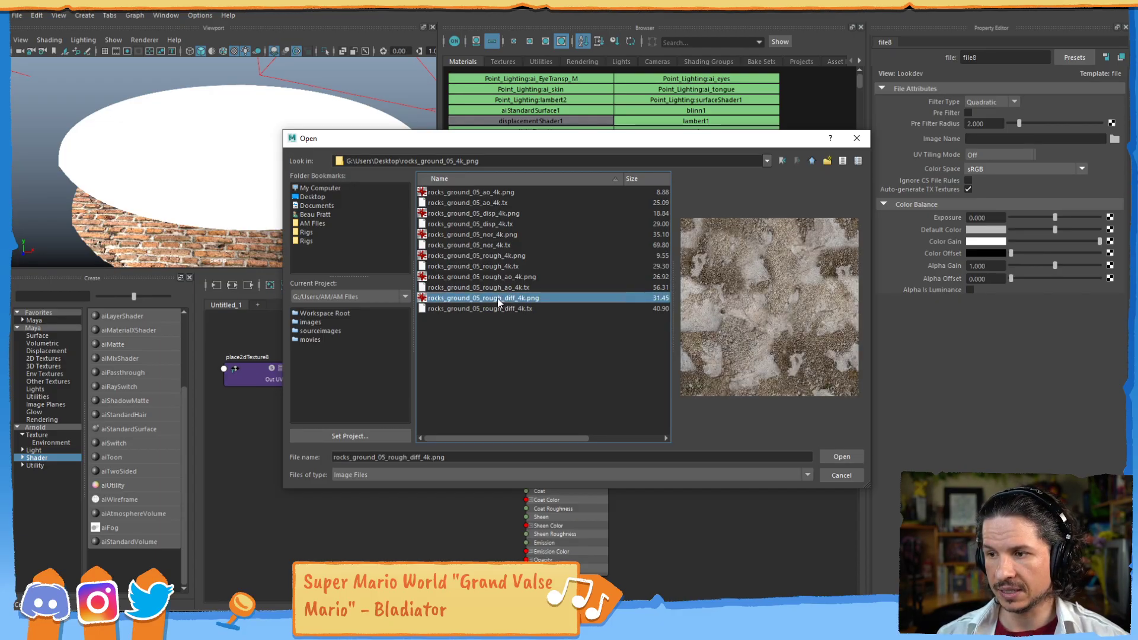
double_click(500, 299)
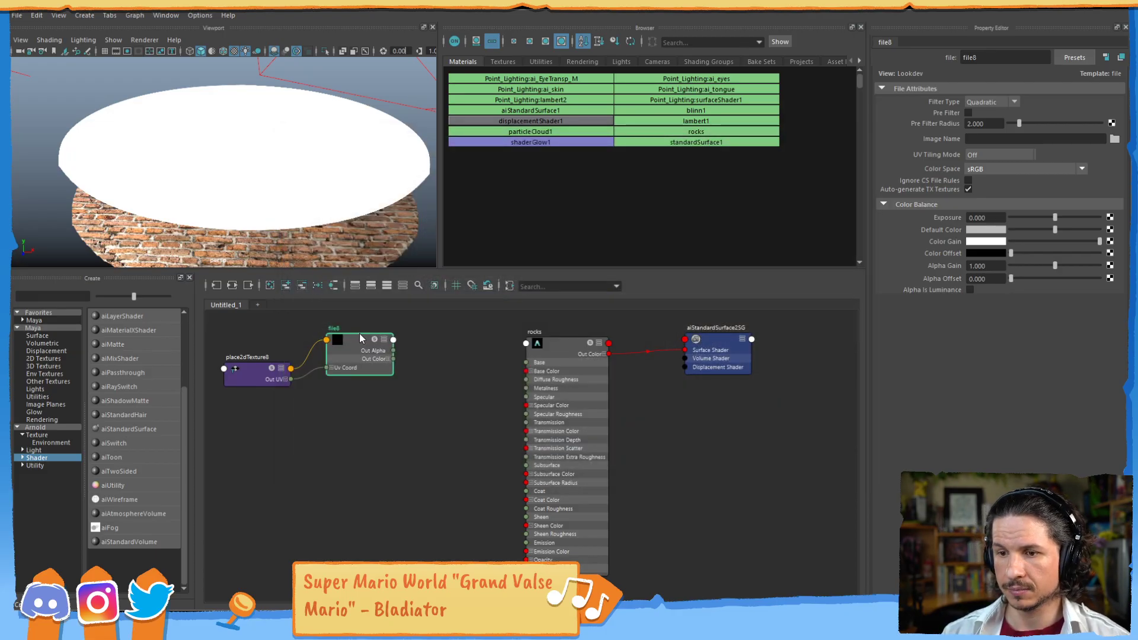
Connect the diffuse texture's Out Color to the rocks material's Base Color and inspect the textured plane from several angles
left_click_drag(250, 370, 250, 349)
left_click_drag(351, 351, 530, 380)
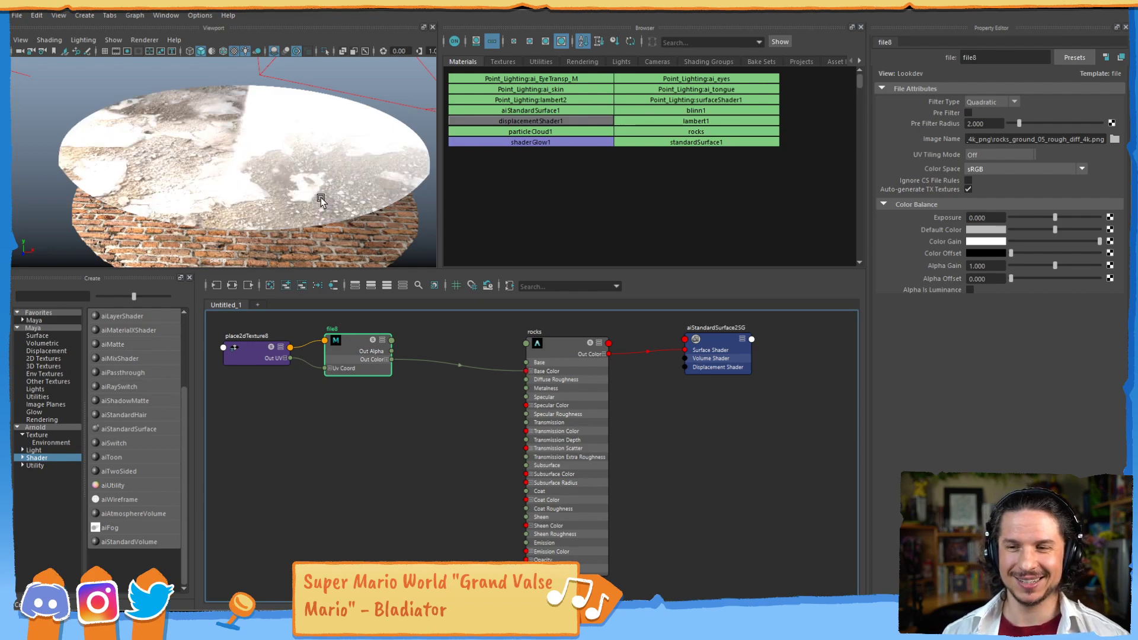
left_click_drag(263, 182, 255, 225, "alt")
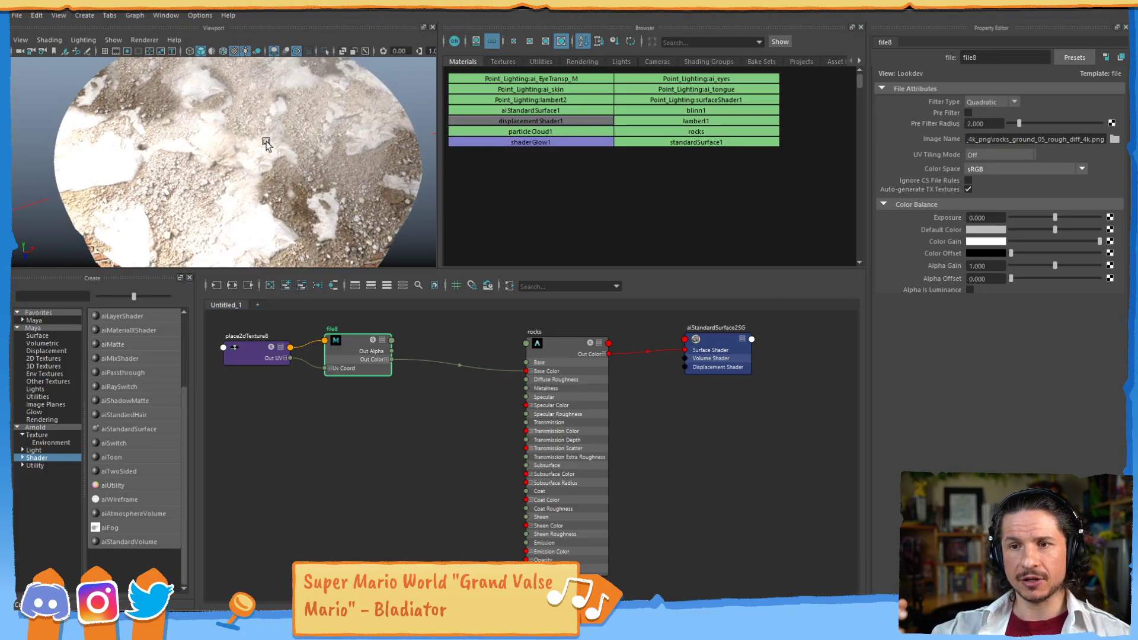
left_click_drag(319, 157, 294, 149, "alt")
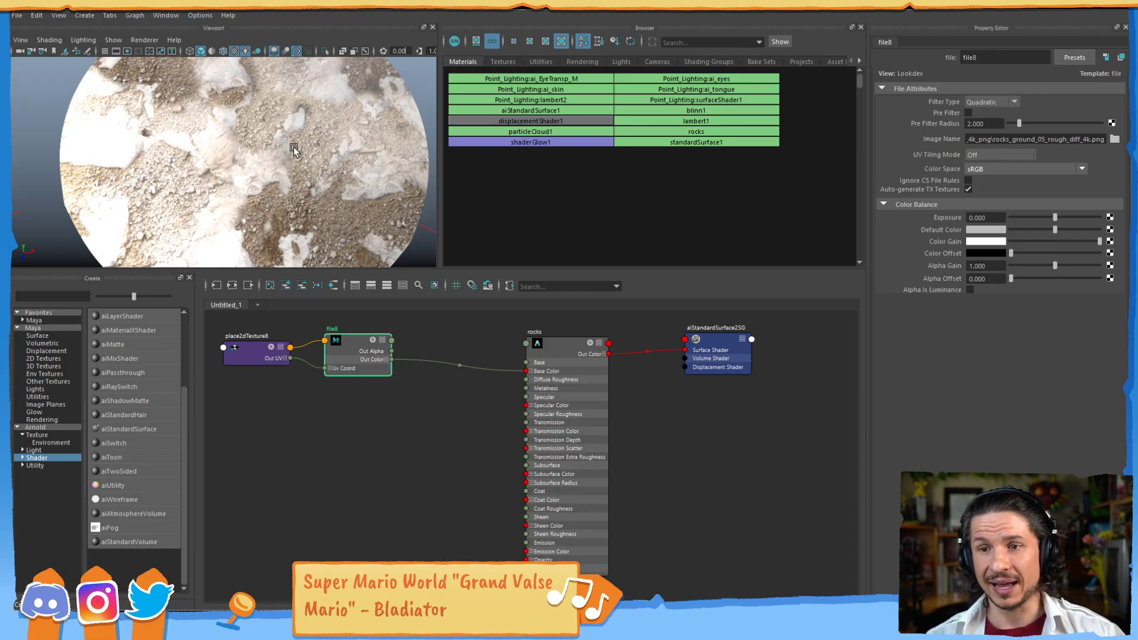
left_click_drag(292, 172, 257, 113, "alt")
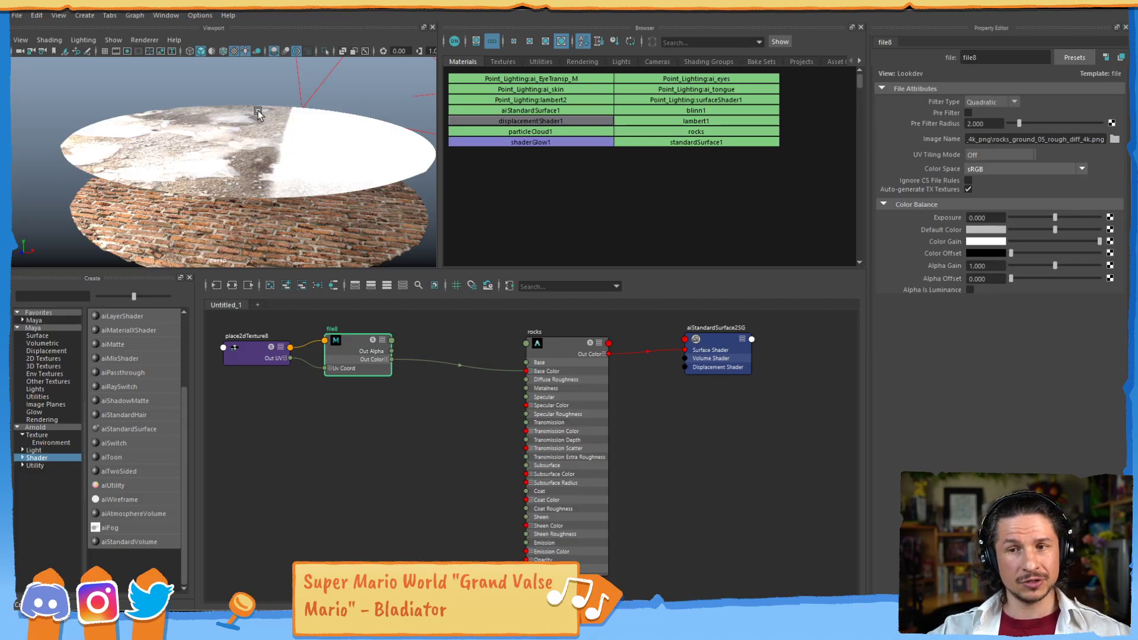
left_click_drag(291, 178, 315, 196, "alt")
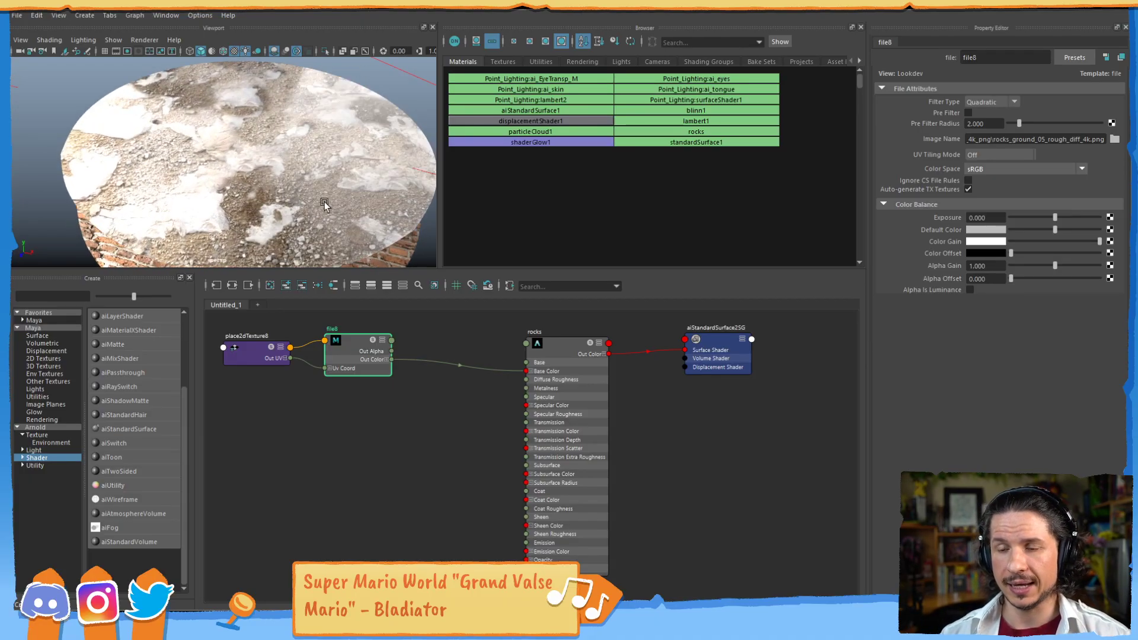
Add an aiMultiply node and place it between the diffuse texture and the rocks material
left_click(320, 417)
key("Tab")
type("mu")
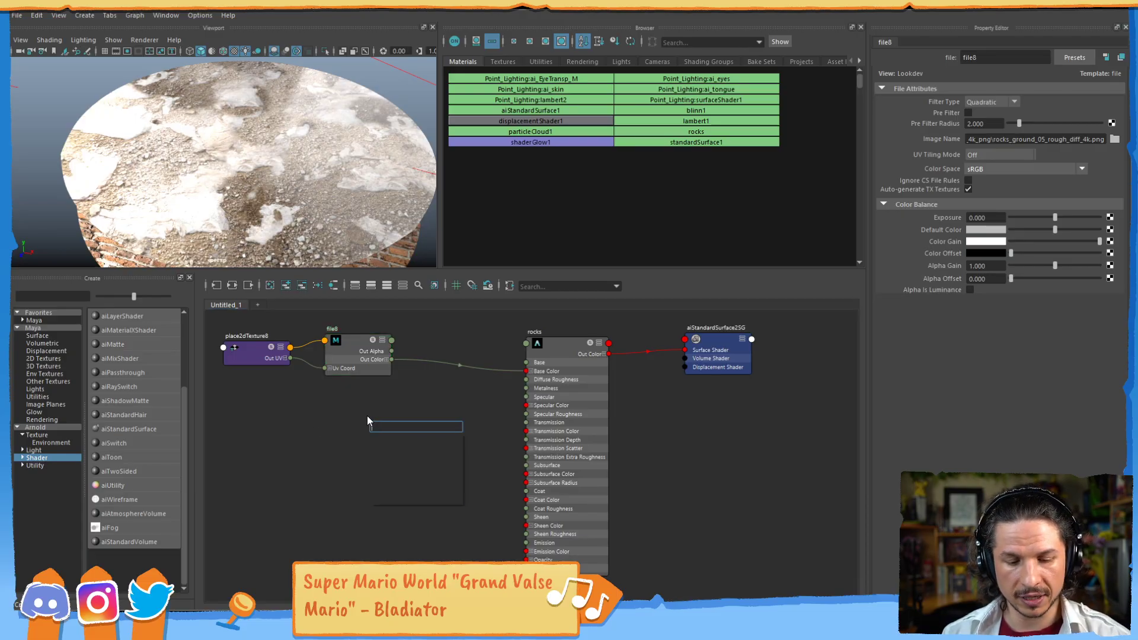
type("l")
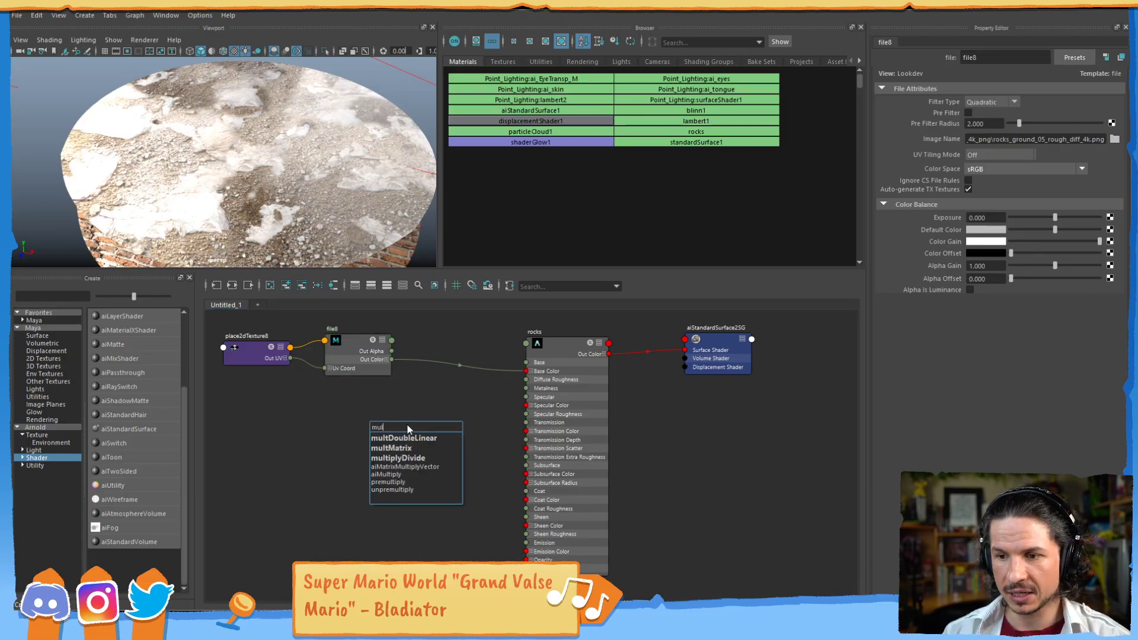
left_click(395, 474)
left_click_drag(397, 435, 442, 374)
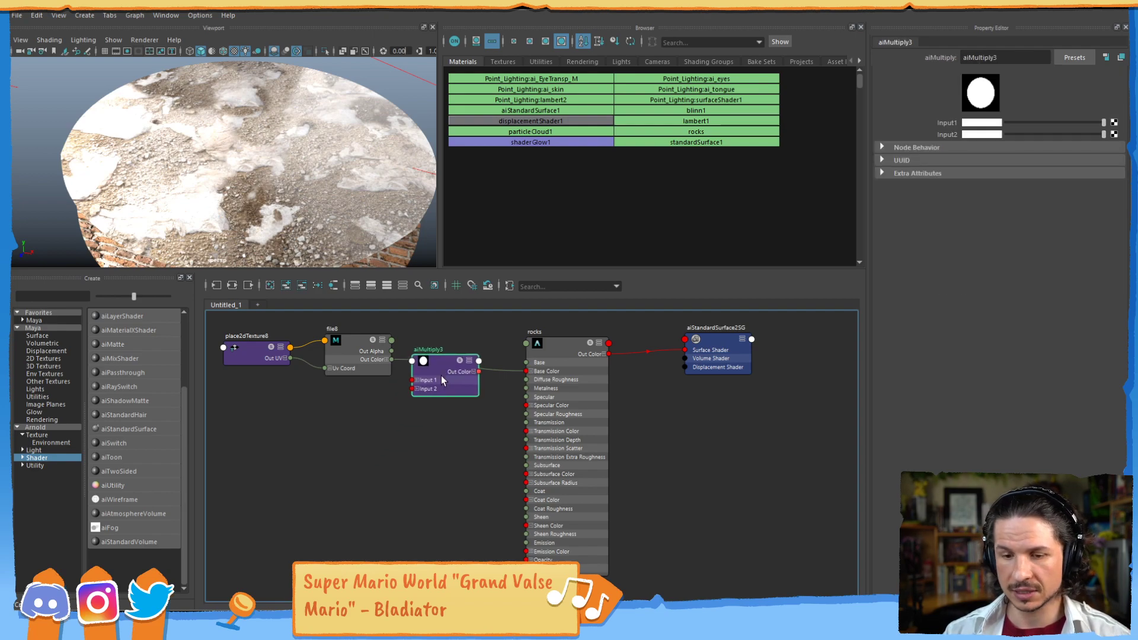
Duplicate the aiMultiply node below, and route the diffuse texture through the original's Input 1 into the rocks Base Color
key("ctrl+d")
left_click_drag(354, 483, 431, 466)
left_click_drag(439, 371, 417, 362)
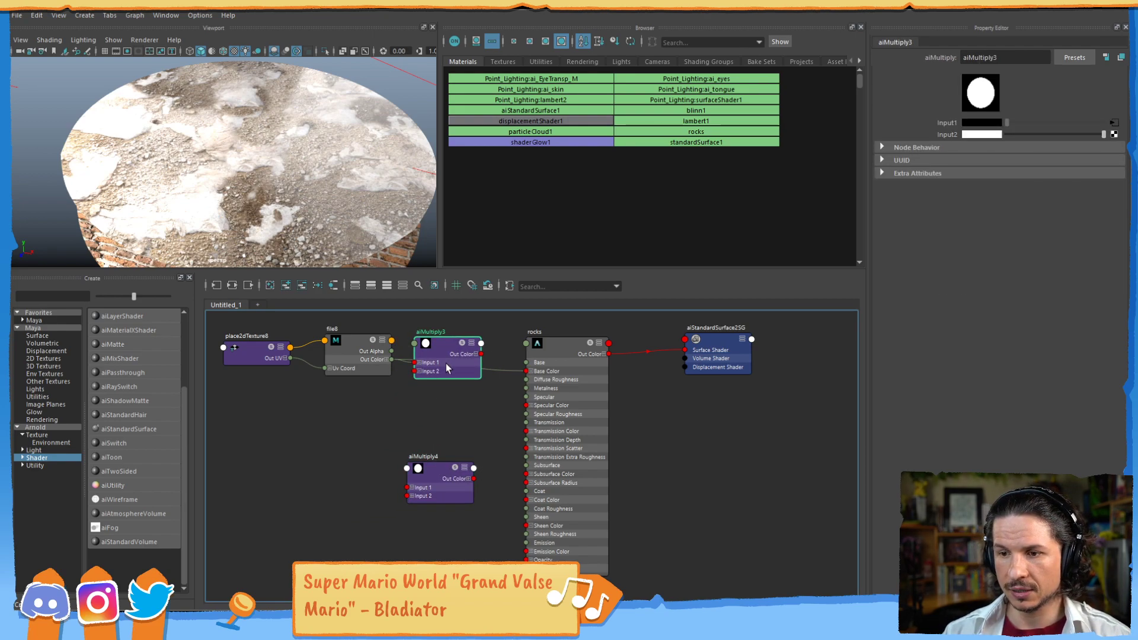
left_click_drag(481, 354, 491, 364)
left_click_drag(525, 373, 526, 371)
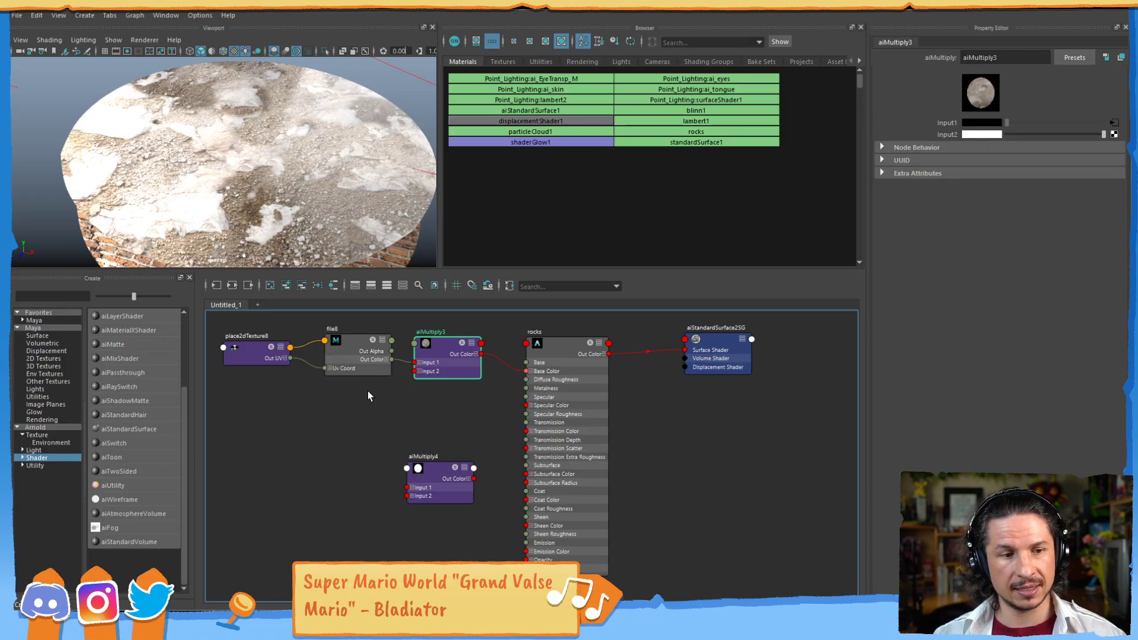
Add a second file texture node and arrange it with its placement node below the diffuse texture
left_click(338, 315)
key("Tab")
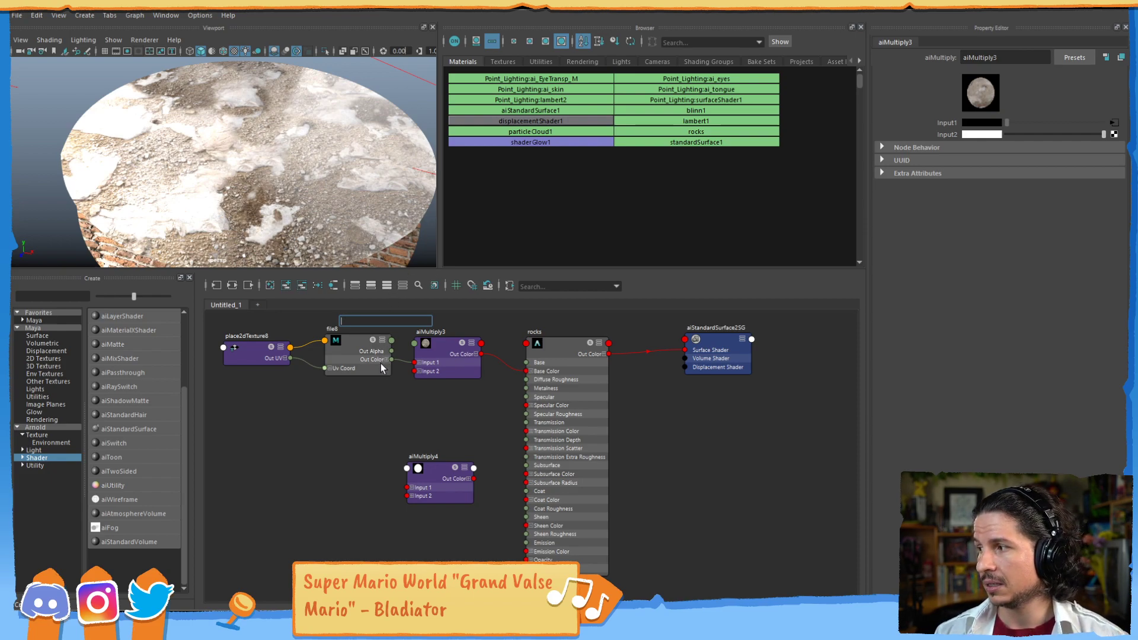
type("fi")
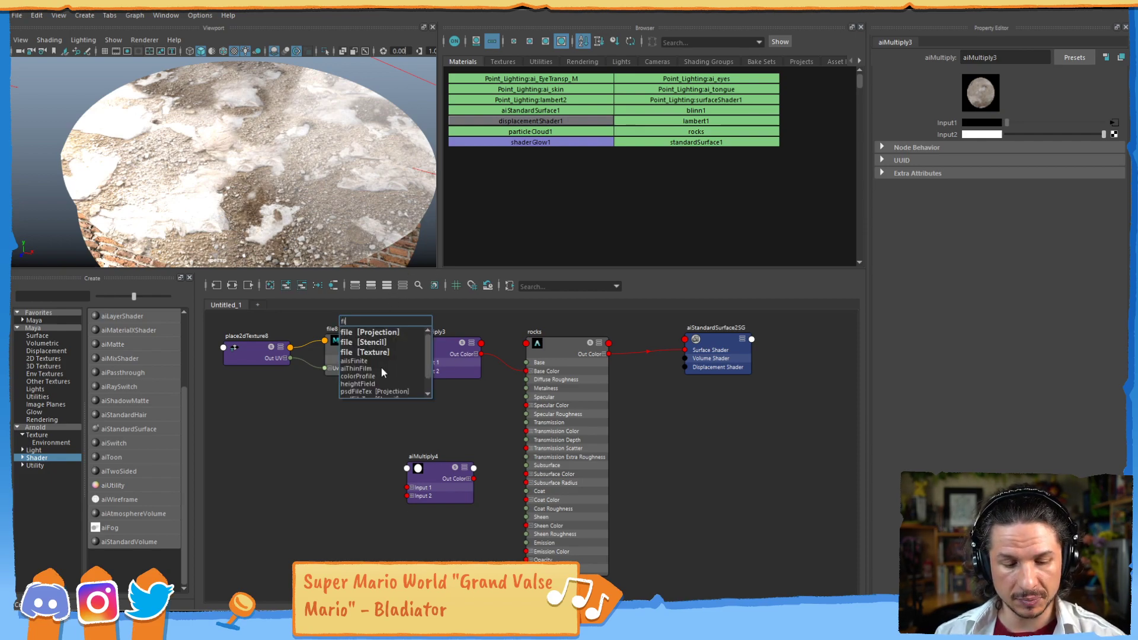
left_click(378, 352)
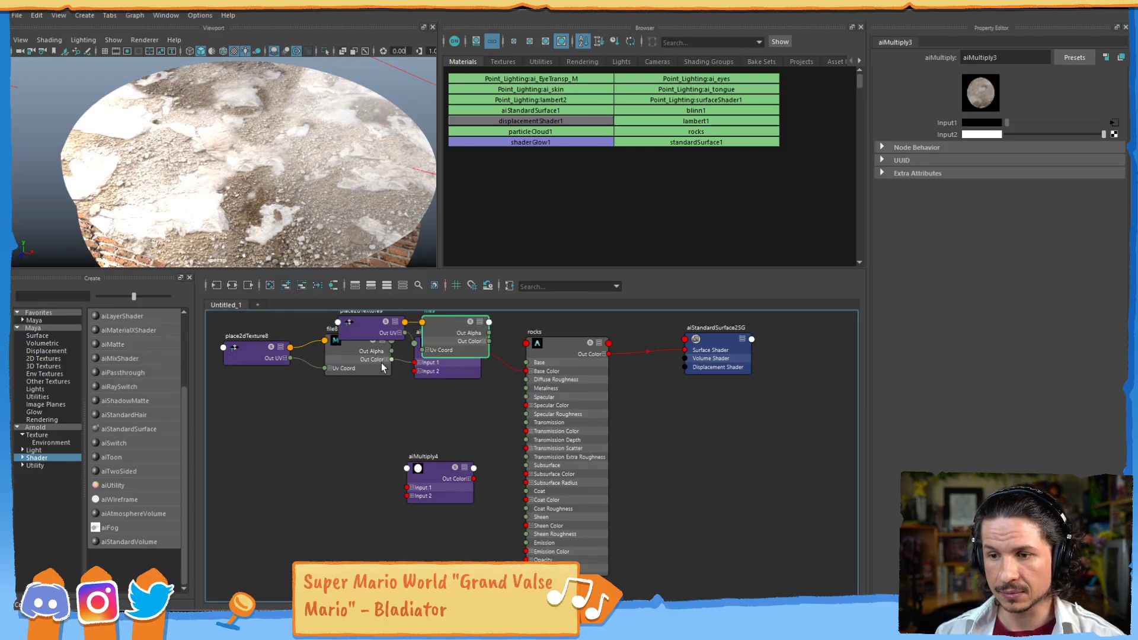
left_click_drag(450, 326, 354, 407)
left_click_drag(266, 415, 254, 413)
Load rocks_ground_05_ao_4k.png into the second file texture and connect its Out Color to Input 2 of the upper aiMultiply
left_click(365, 397)
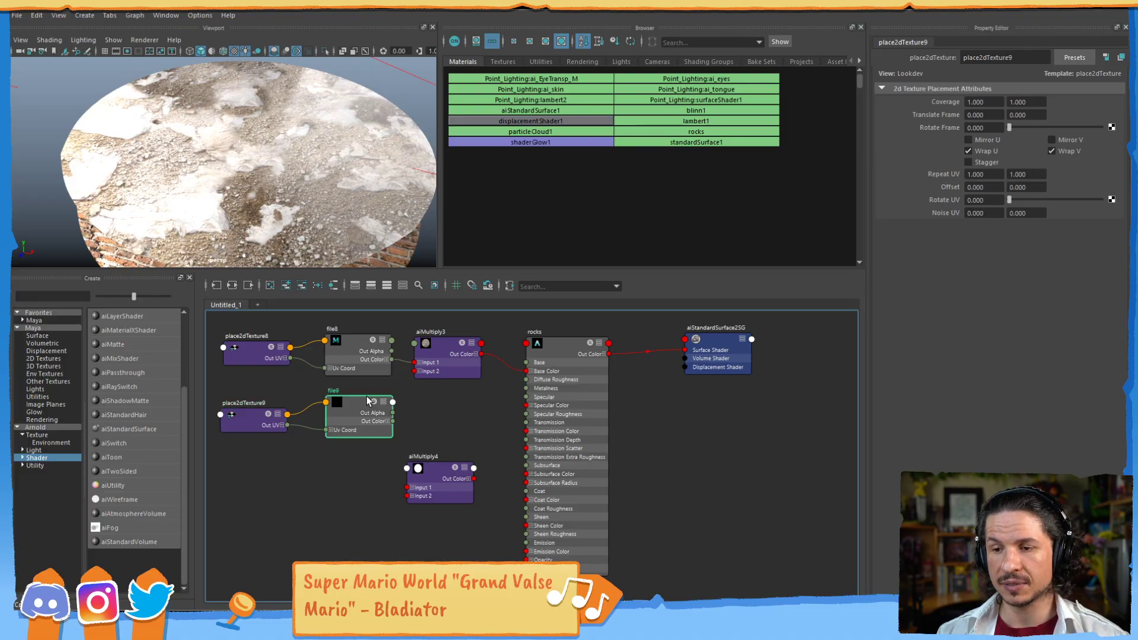
left_click(1114, 139)
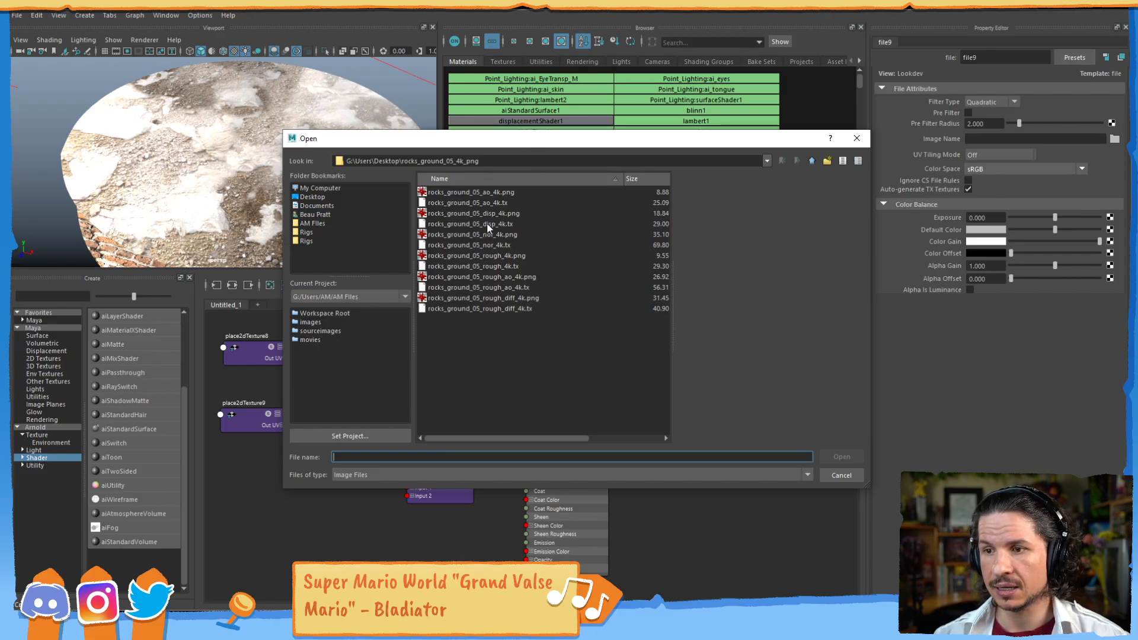
double_click(496, 193)
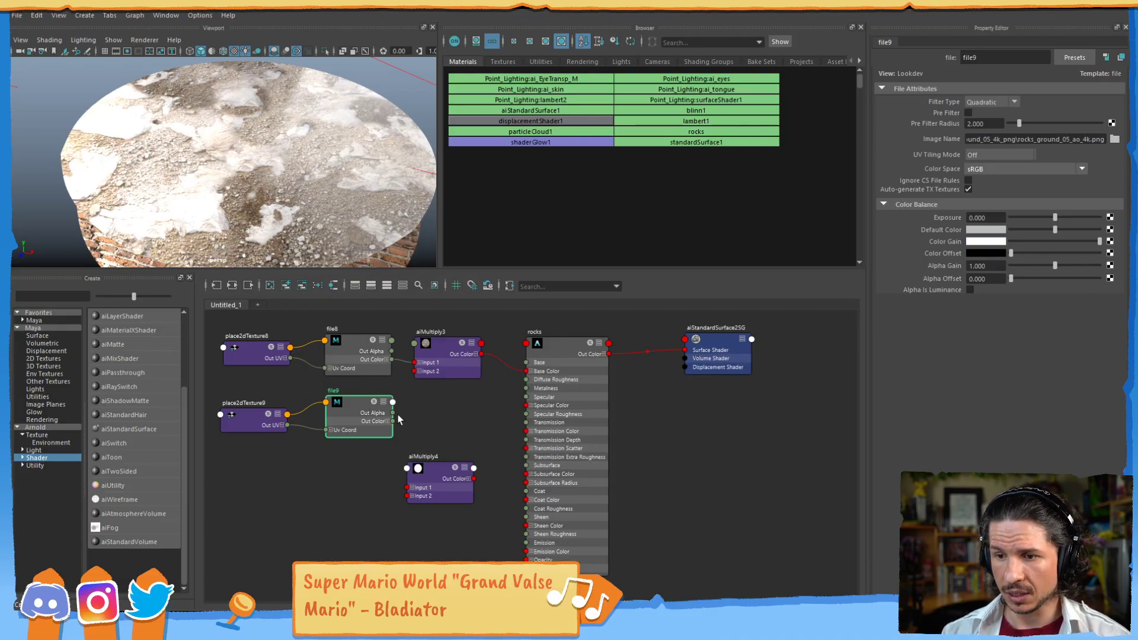
left_click_drag(357, 406, 416, 372)
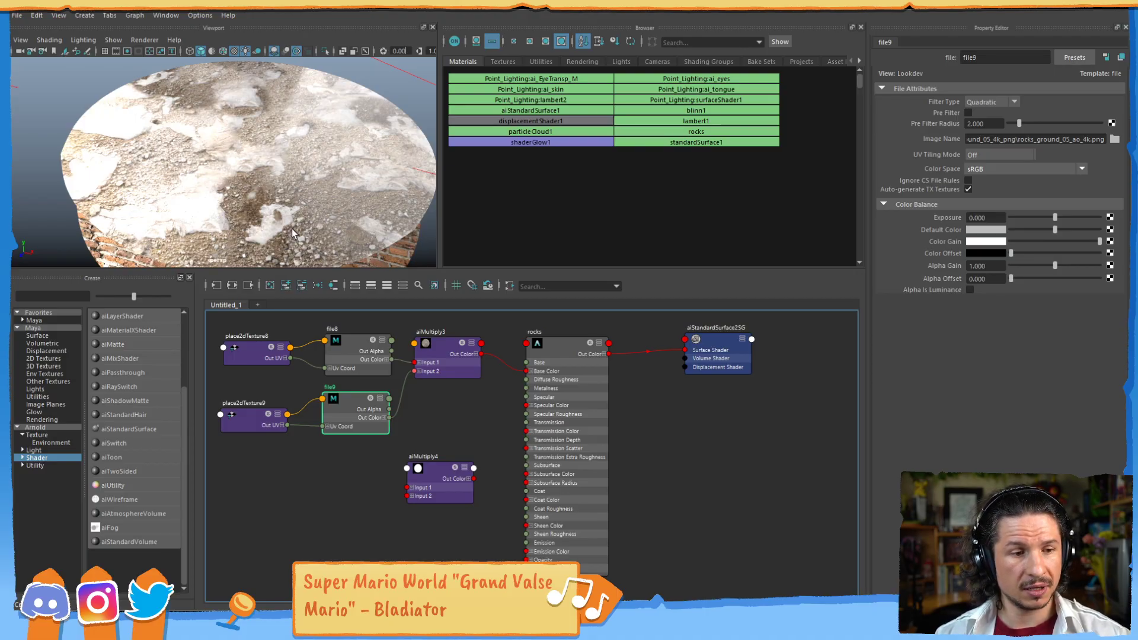
left_click_drag(364, 191, 284, 167, "alt")
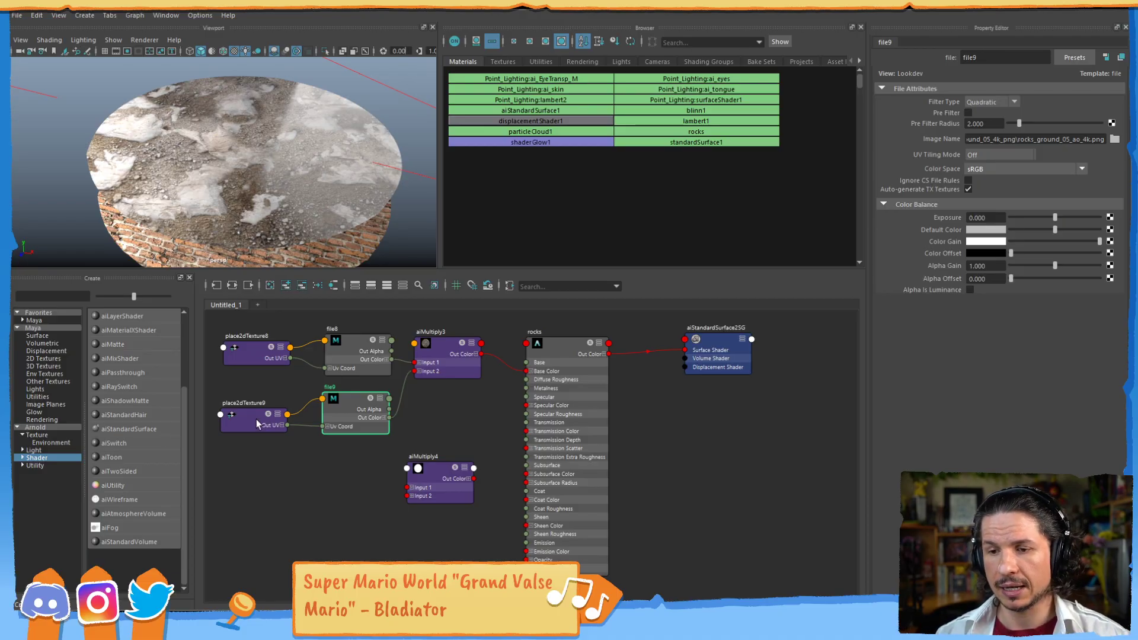
Align the second texture's placement node and move the unconnected aiMultiply node slightly lower in the graph
left_click_drag(257, 420, 261, 416)
left_click_drag(440, 491, 437, 505)
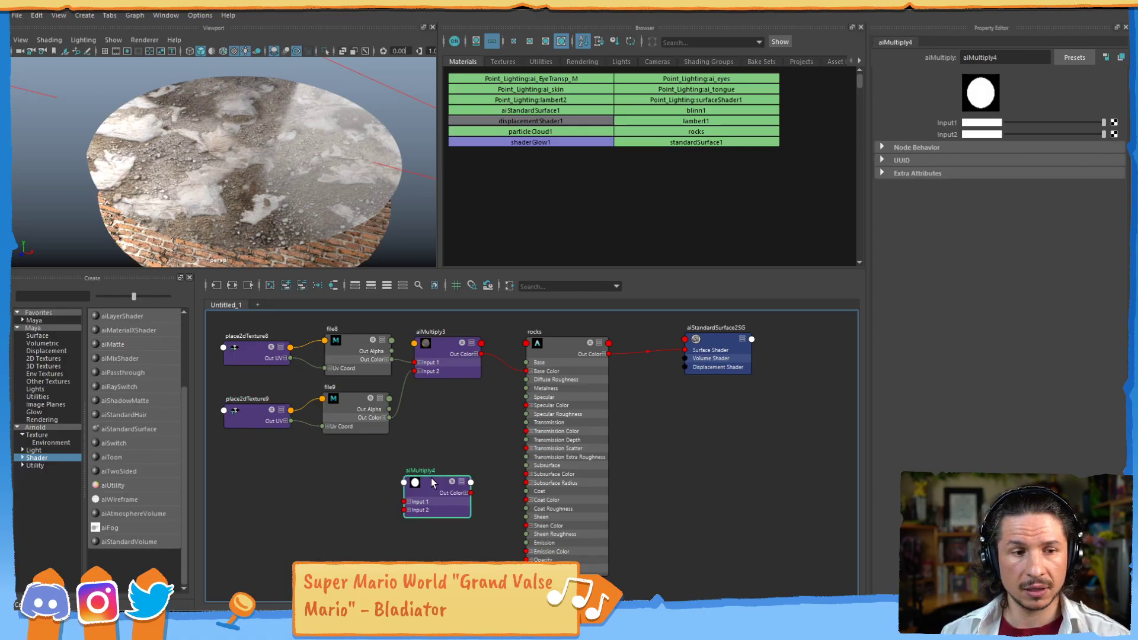
right_click_drag(450, 421, 428, 413, "alt")
middle_click_drag(429, 413, 453, 400, "alt")
right_click_drag(454, 401, 472, 410, "alt")
middle_click_drag(472, 410, 480, 415, "alt")
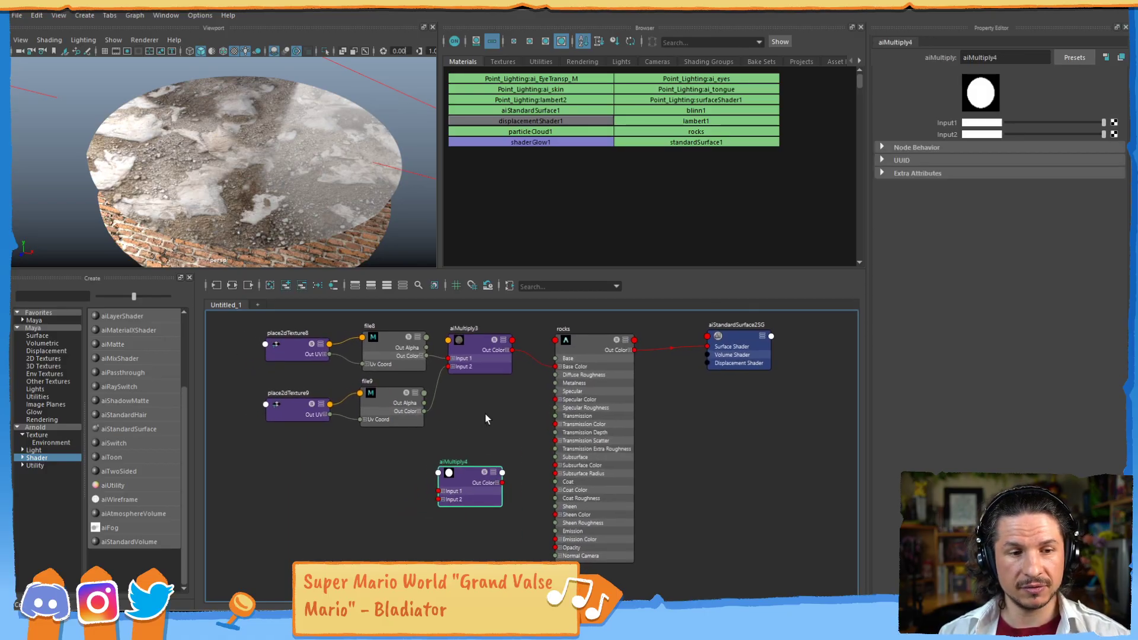
left_click_drag(467, 469, 464, 458)
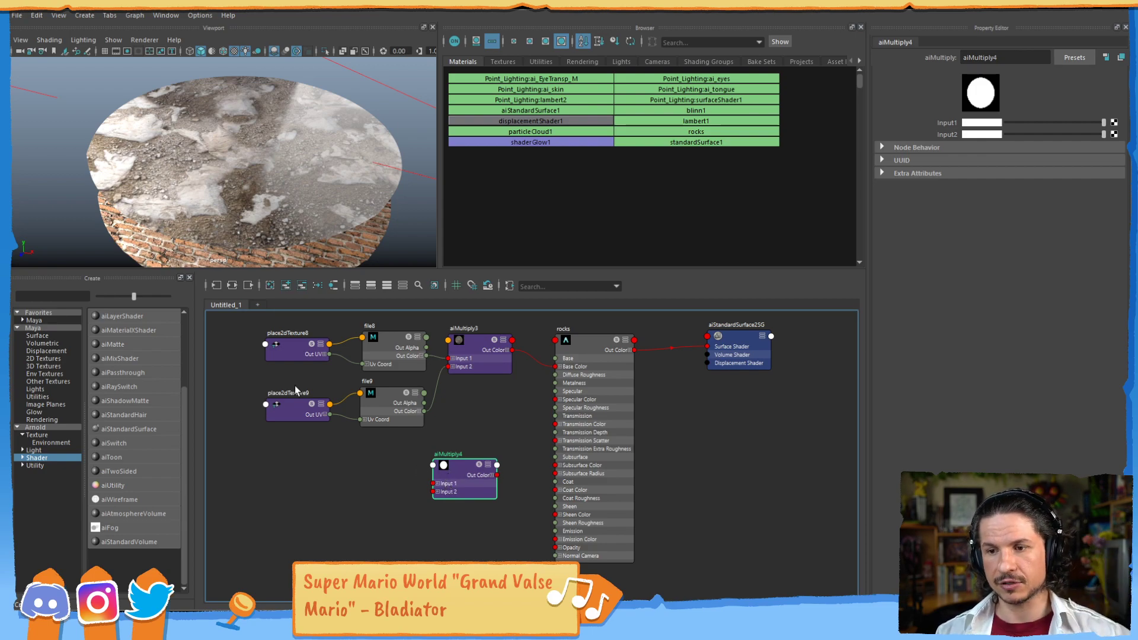
left_click_drag(450, 454, 454, 460)
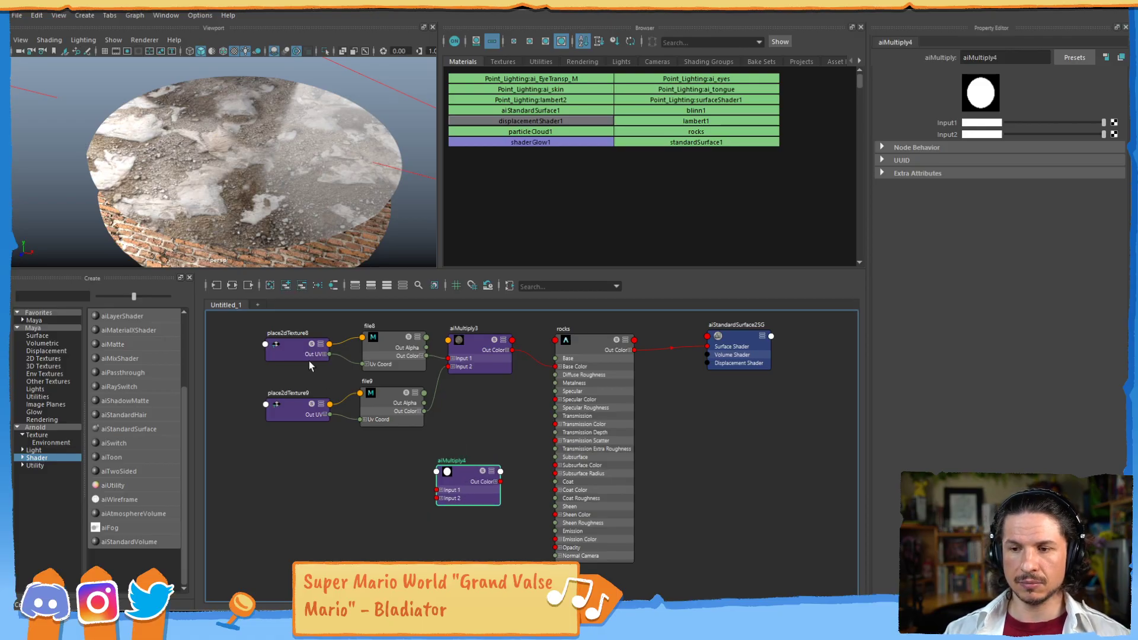
Add a third file texture node and place it to the left of the lower aiMultiply node
key("Tab")
type("file")
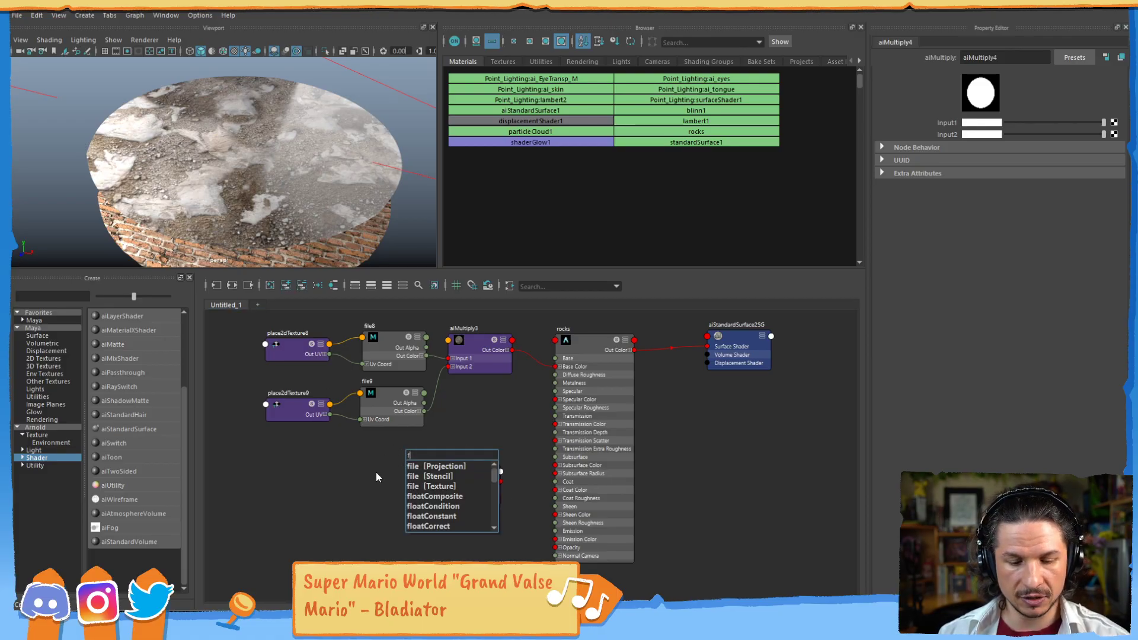
left_click(440, 486)
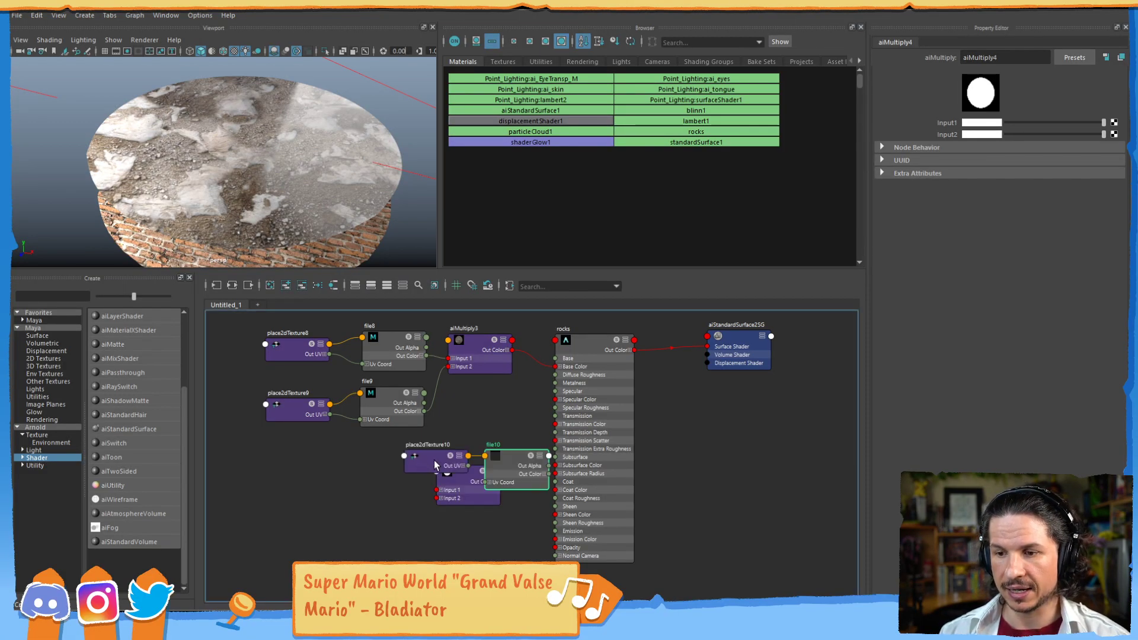
left_click_drag(523, 462, 386, 465)
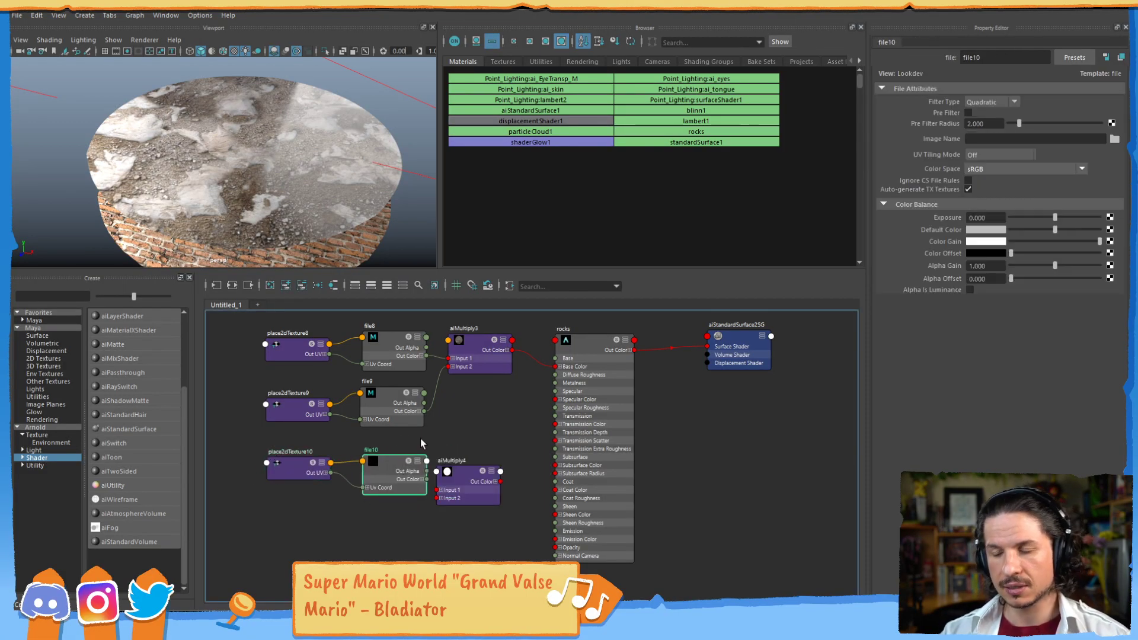
Add a fourth file texture below the third and connect their Out Colors to Inputs 1 and 2 of the lower aiMultiply
left_click(450, 420)
key("Tab")
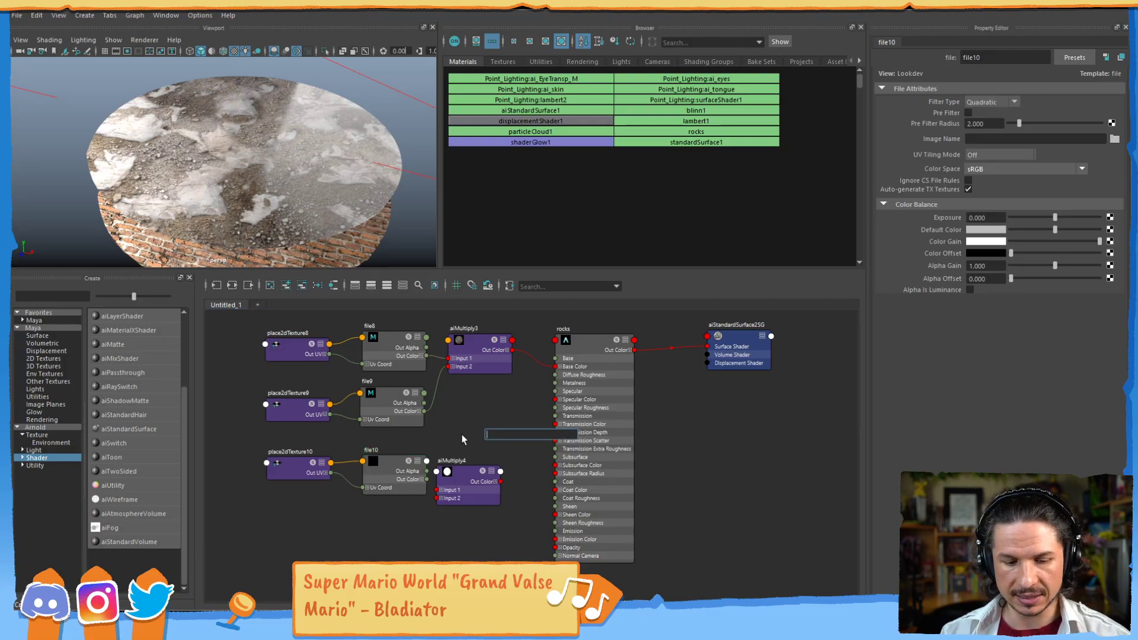
type("file")
left_click(517, 465)
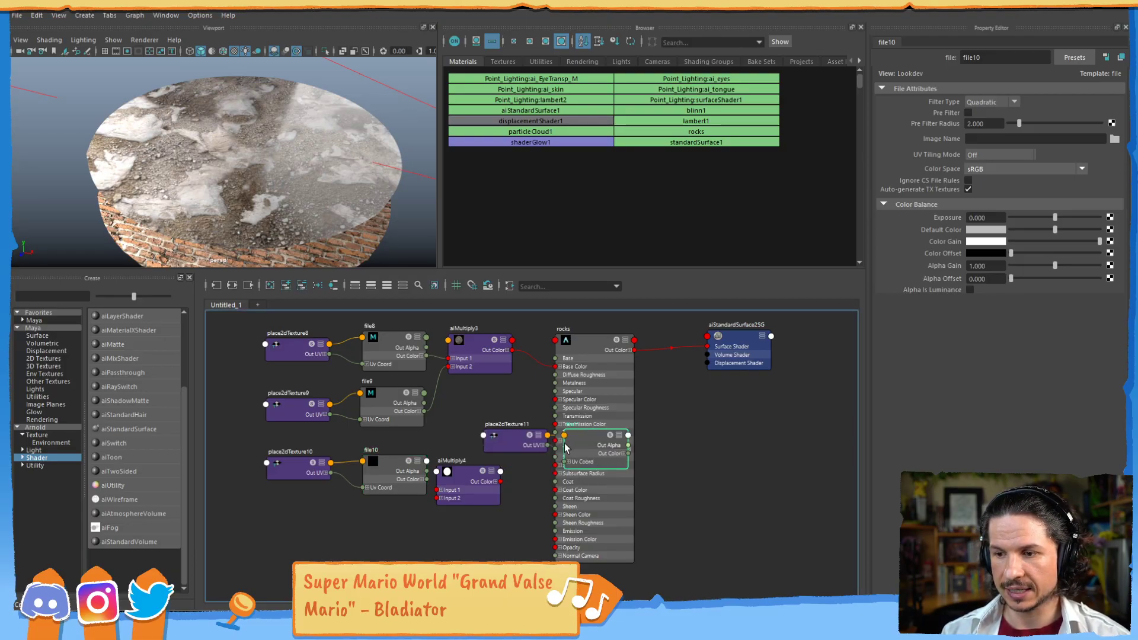
left_click_drag(520, 450, 299, 521)
left_click_drag(592, 442, 384, 515)
mouse_move(403, 468)
left_mouse_down()
mouse_move(393, 463)
mouse_move(441, 490)
left_mouse_up()
left_click_drag(418, 527, 441, 498)
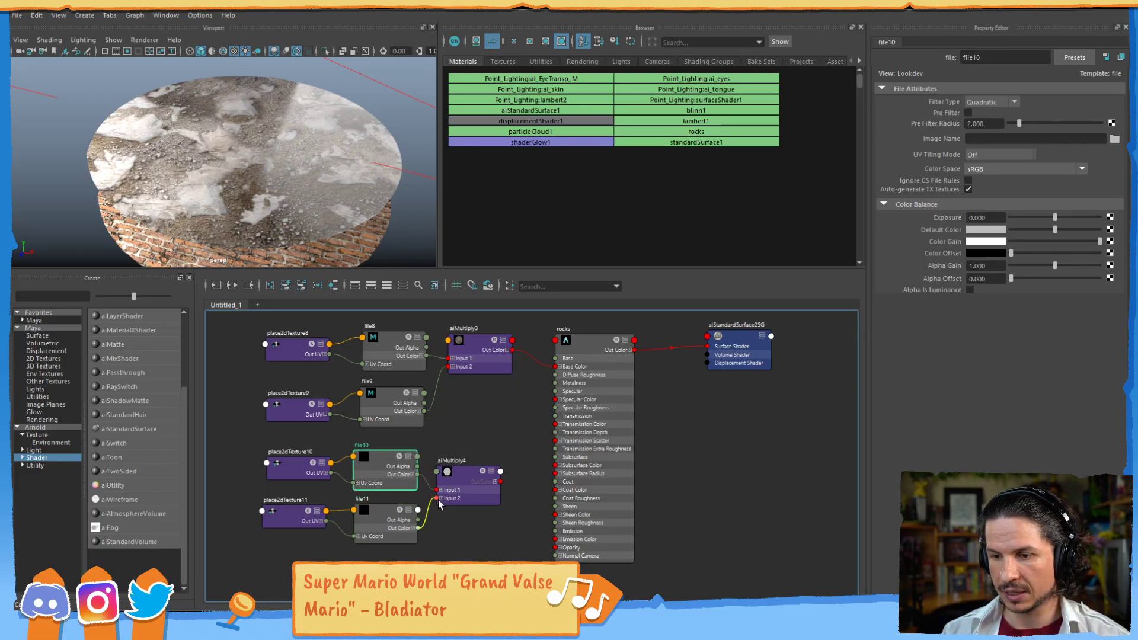
Load rocks_ground_05_rough_4k.png and rocks_ground_05_rough_ao_4k.png into the third and fourth file textures respectively
left_click(1115, 139)
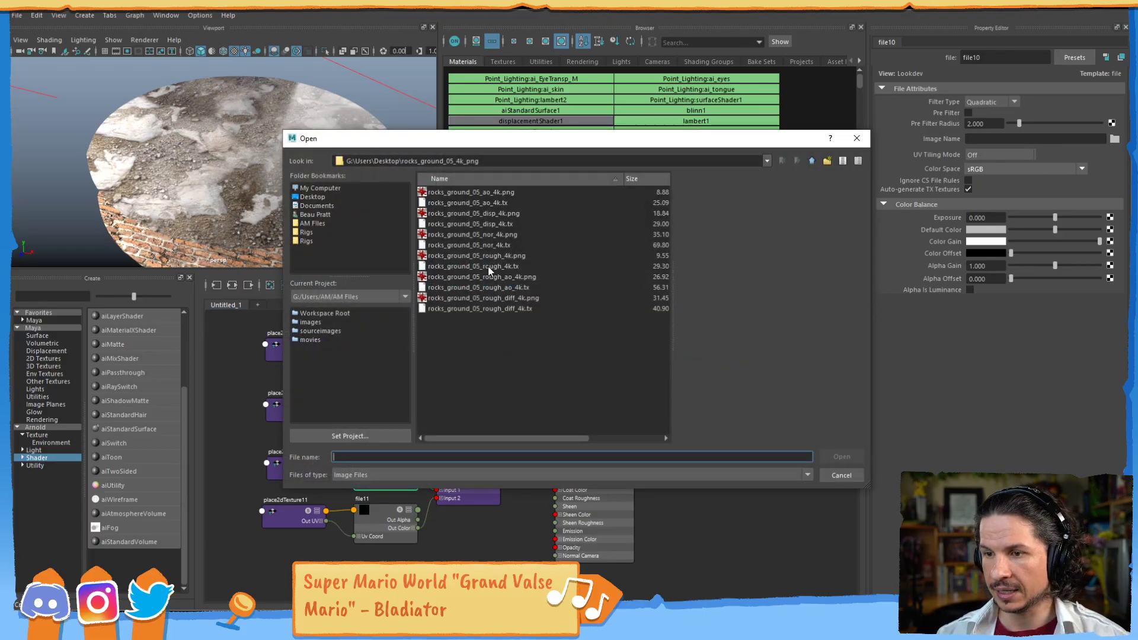
left_click(489, 255)
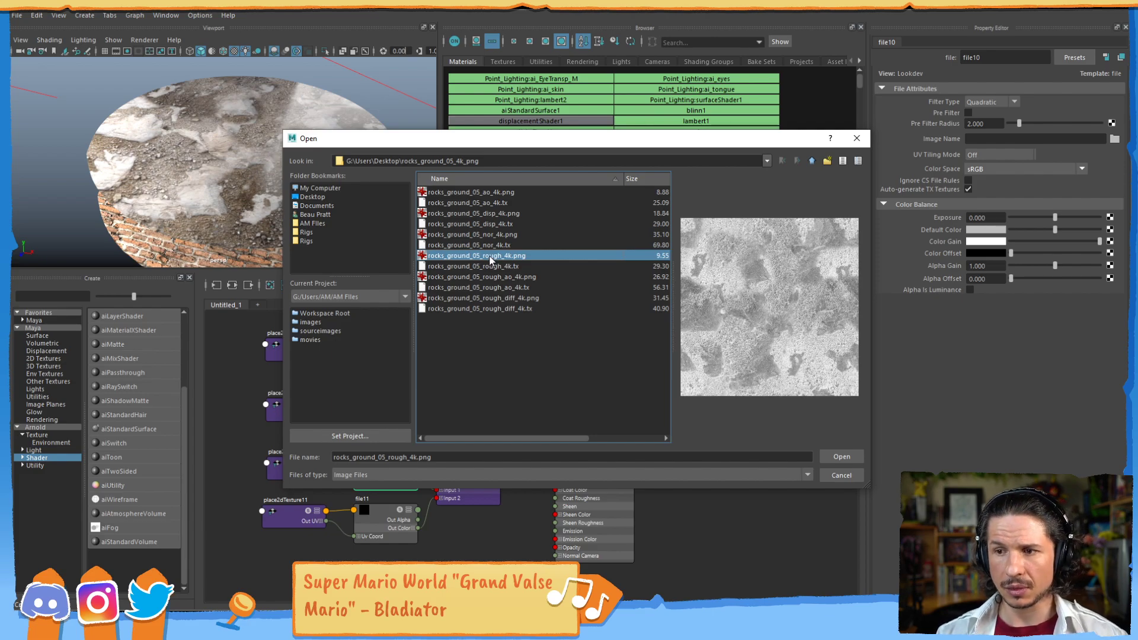
double_click(490, 255)
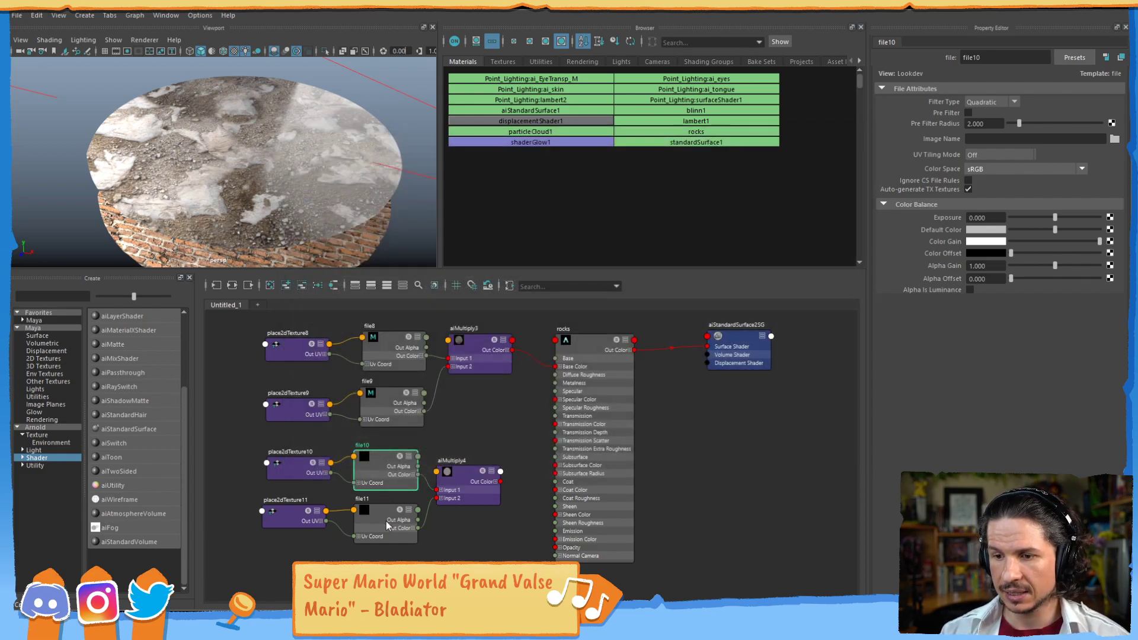
left_click(1114, 139)
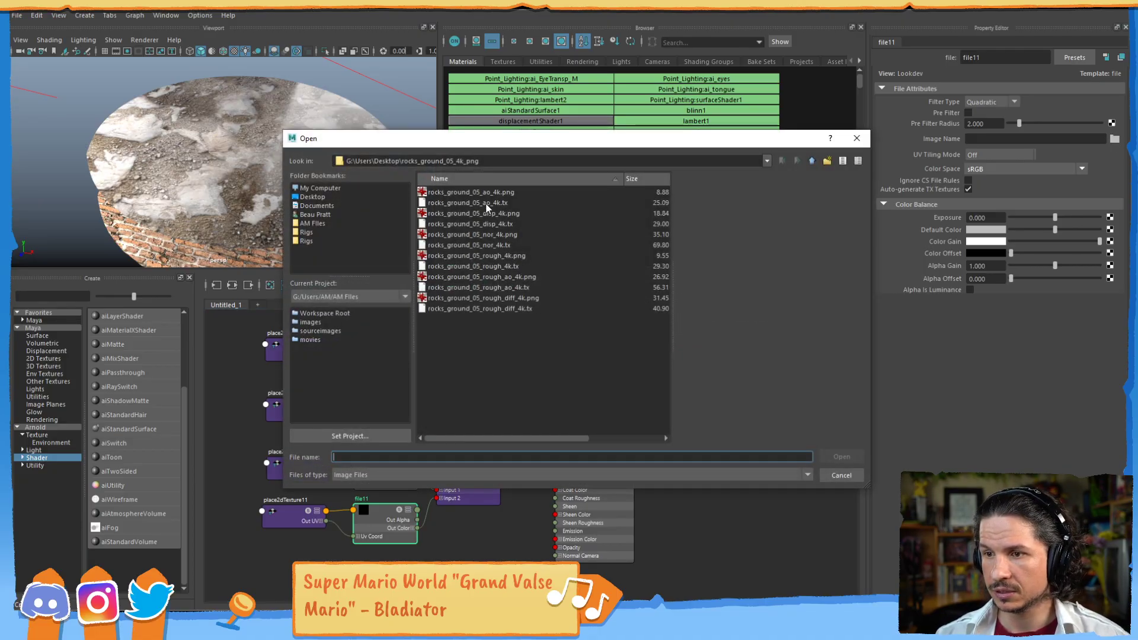
left_click(500, 277)
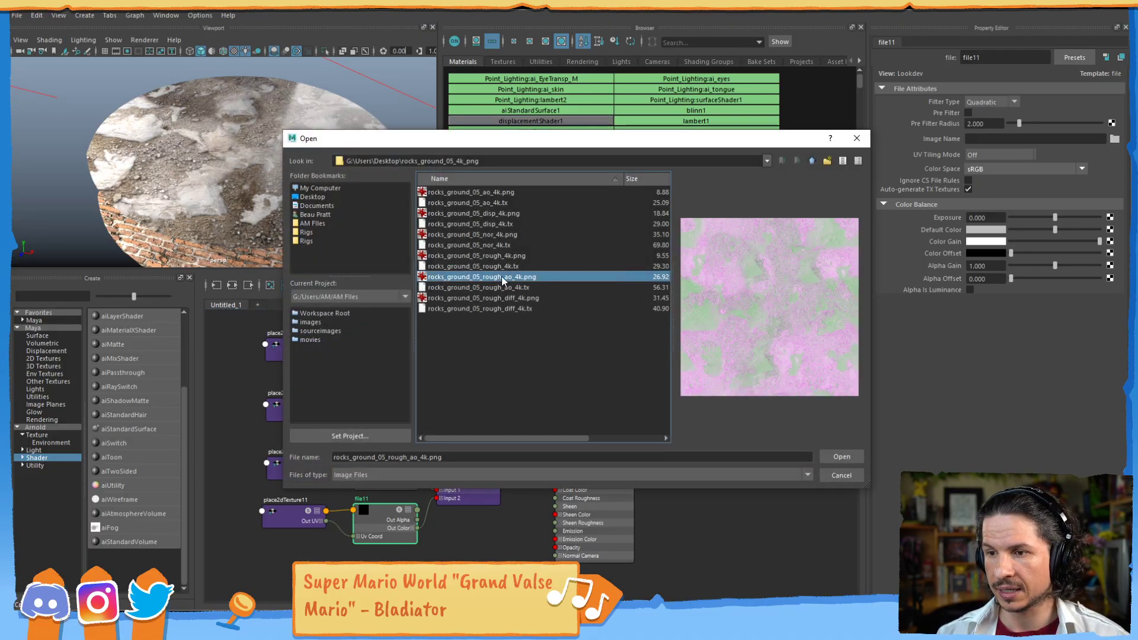
double_click(501, 276)
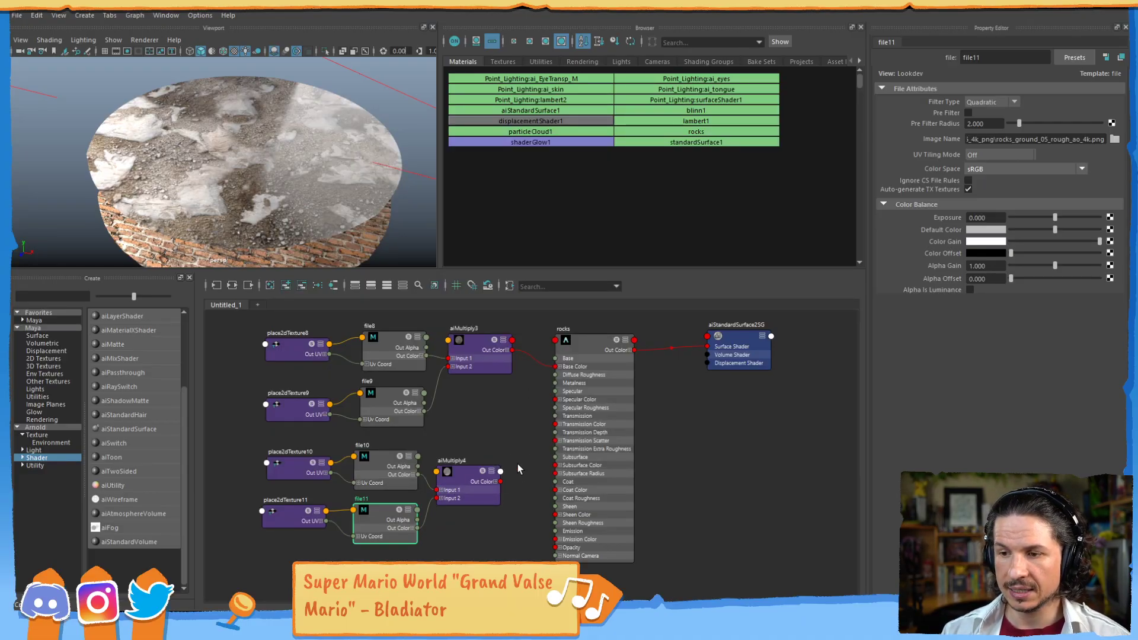
left_click_drag(289, 190, 298, 167, "alt")
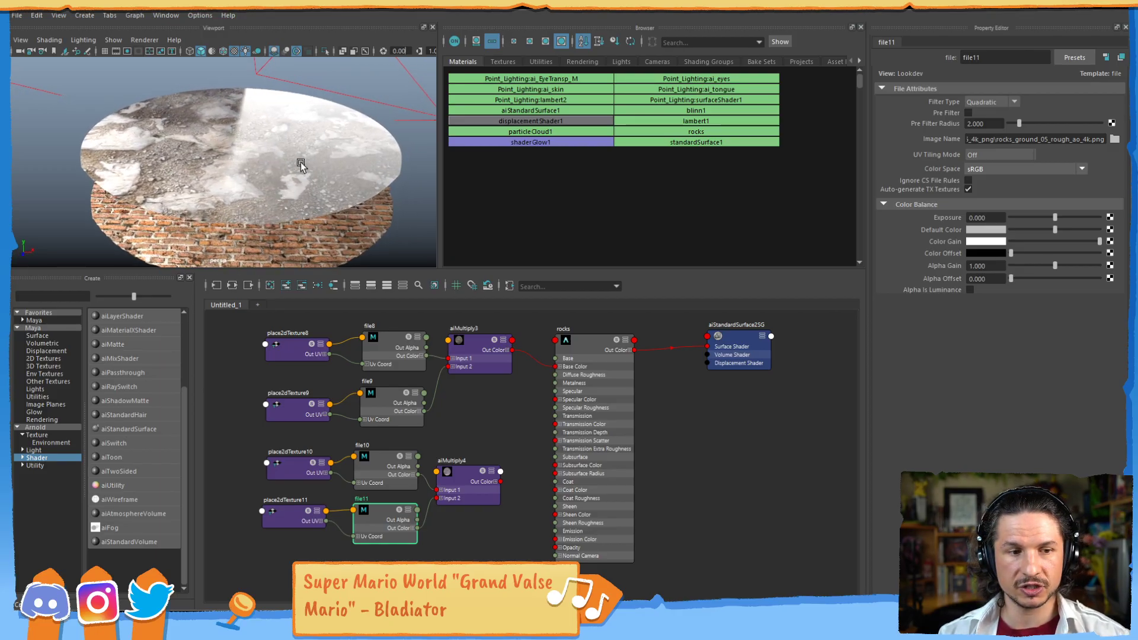
Expand the lower aiMultiply's Out Color and connect its red channel to Specular Roughness on the rocks material
left_click(499, 481)
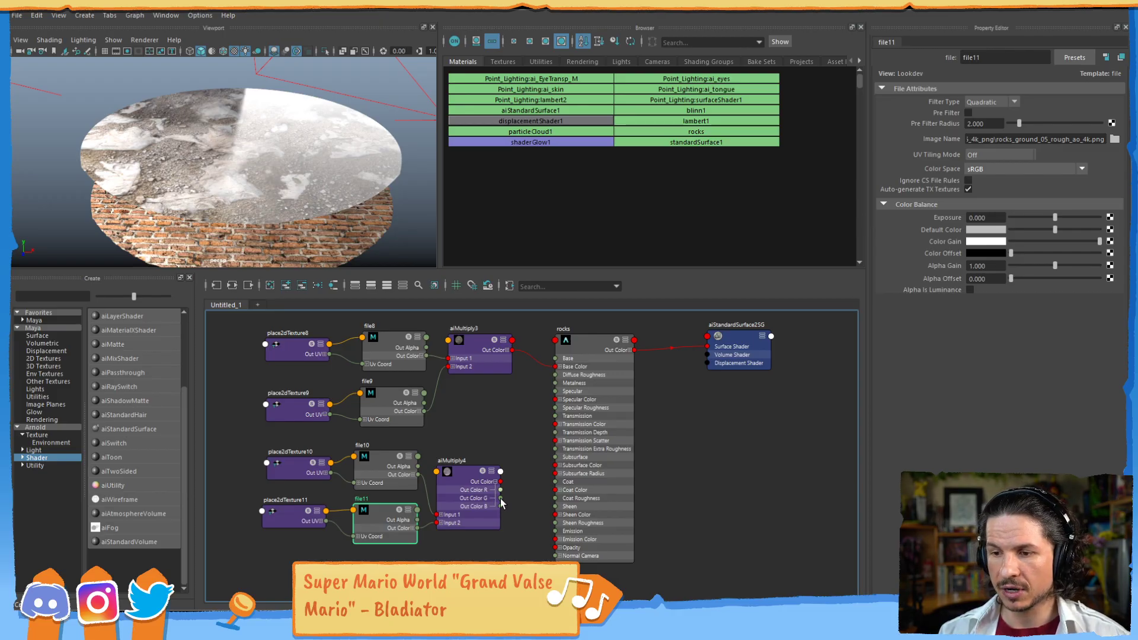
left_click_drag(501, 490, 557, 408)
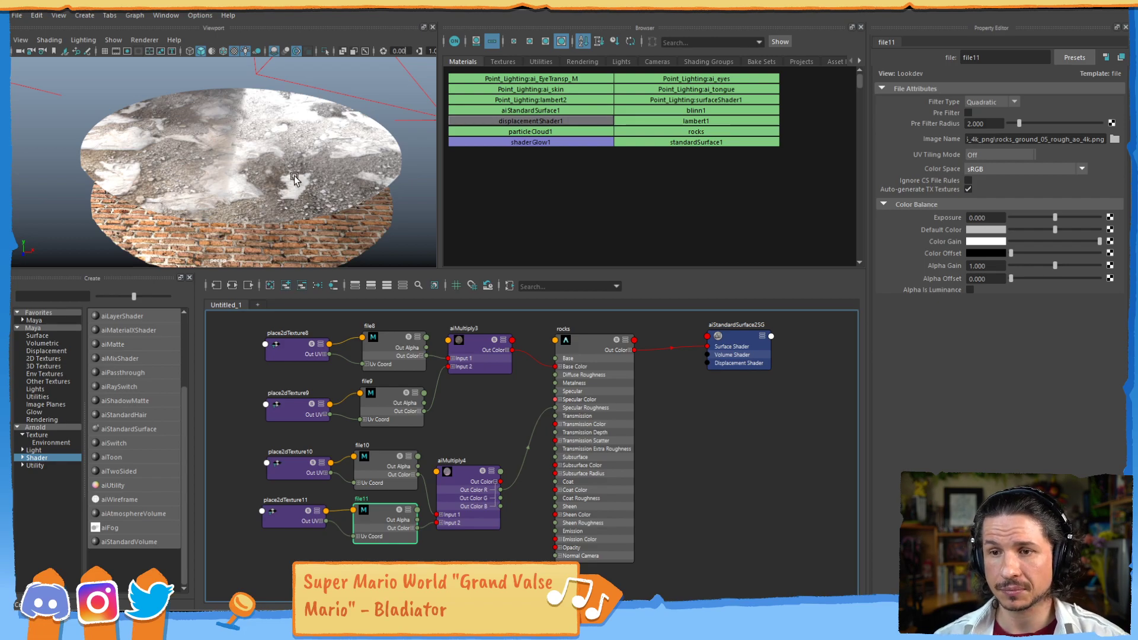
mouse_move(328, 169)
left_mouse_down("alt")
mouse_move(369, 177)
mouse_move(294, 179)
mouse_move(349, 179)
mouse_move(351, 163)
mouse_move(339, 178)
left_mouse_up("alt")
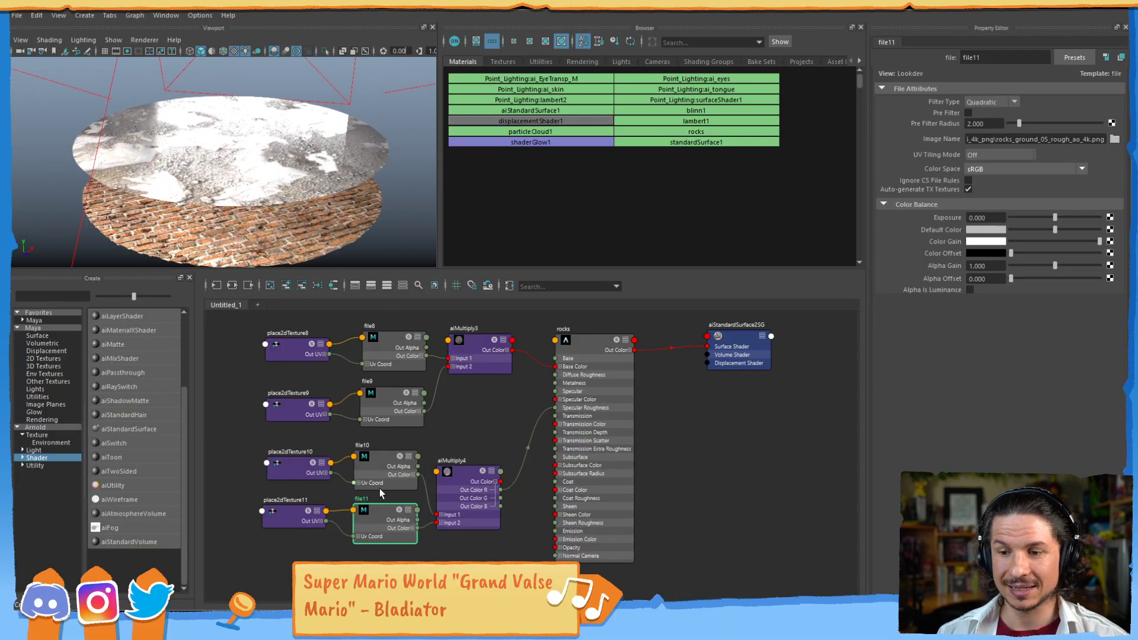
Lower the rocks material's Specular Weight through 0.4 and 0.3 to 0.2, checking the ground's shine
left_click(592, 337)
double_click(984, 218)
type("0.4")
key("Return")
left_click_drag(316, 157, 335, 162, "alt")
double_click(1001, 217)
type(".3")
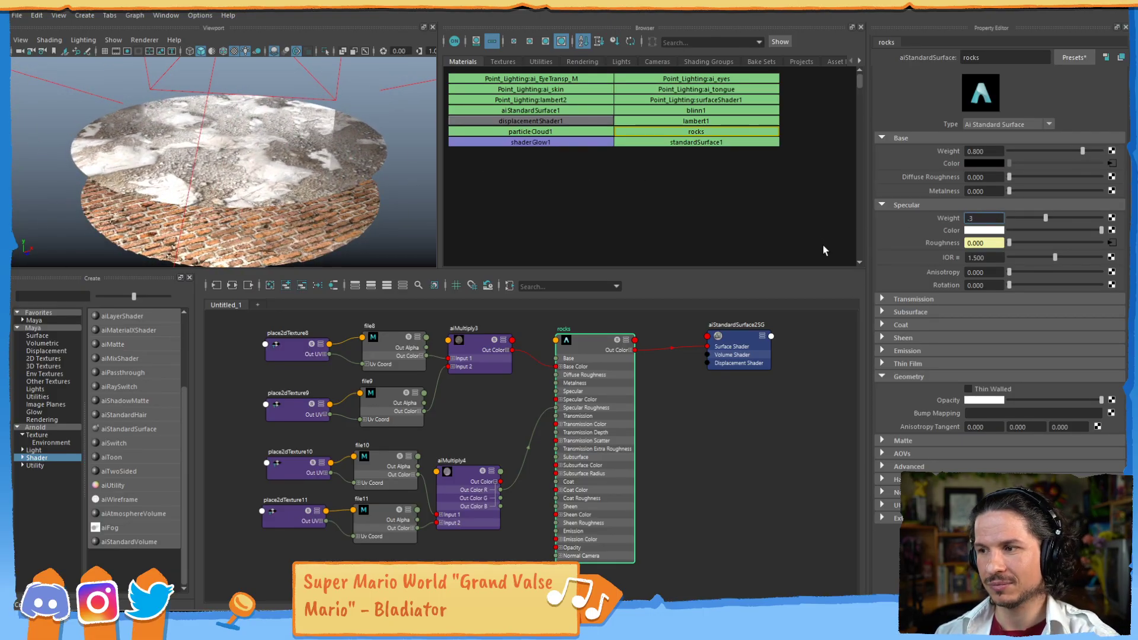
type("200")
left_click_drag(372, 166, 356, 165, "alt")
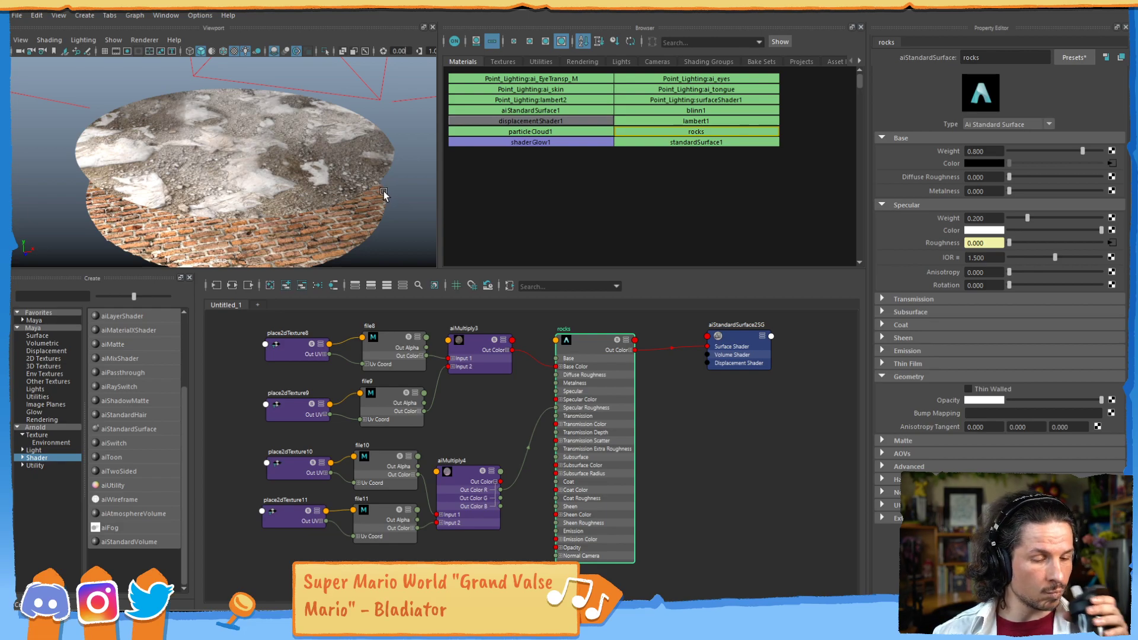
left_click_drag(349, 176, 326, 127, "alt")
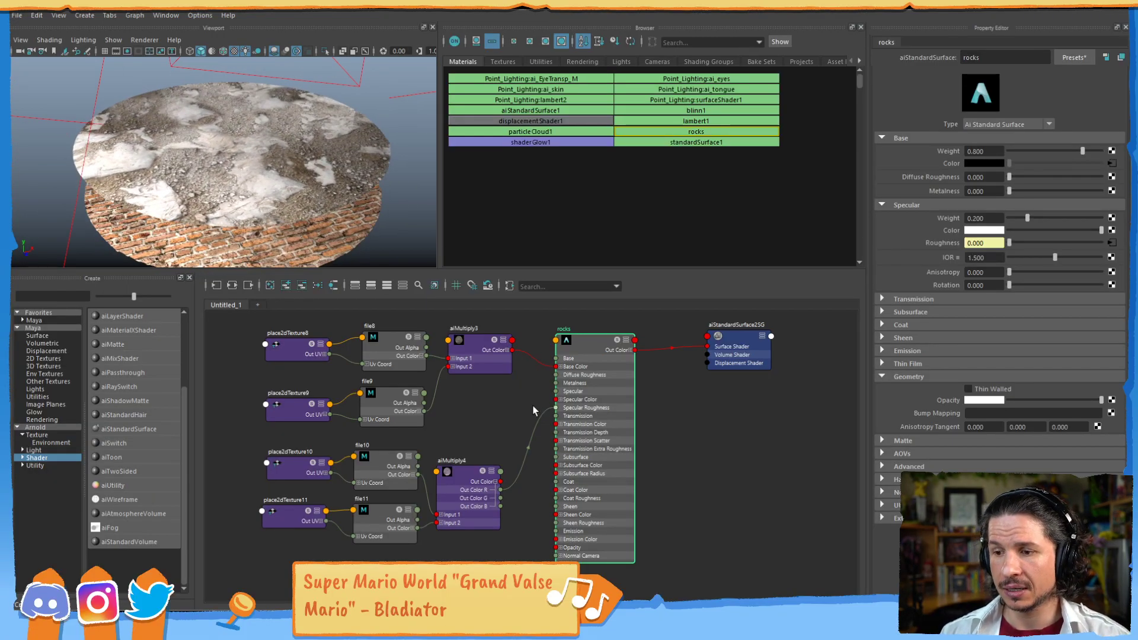
Add a fifth file texture below the roughness maps and place a bump2d node beside it
scroll(514, 387, "down", 1)
middle_click_drag(515, 387, 520, 358, "alt")
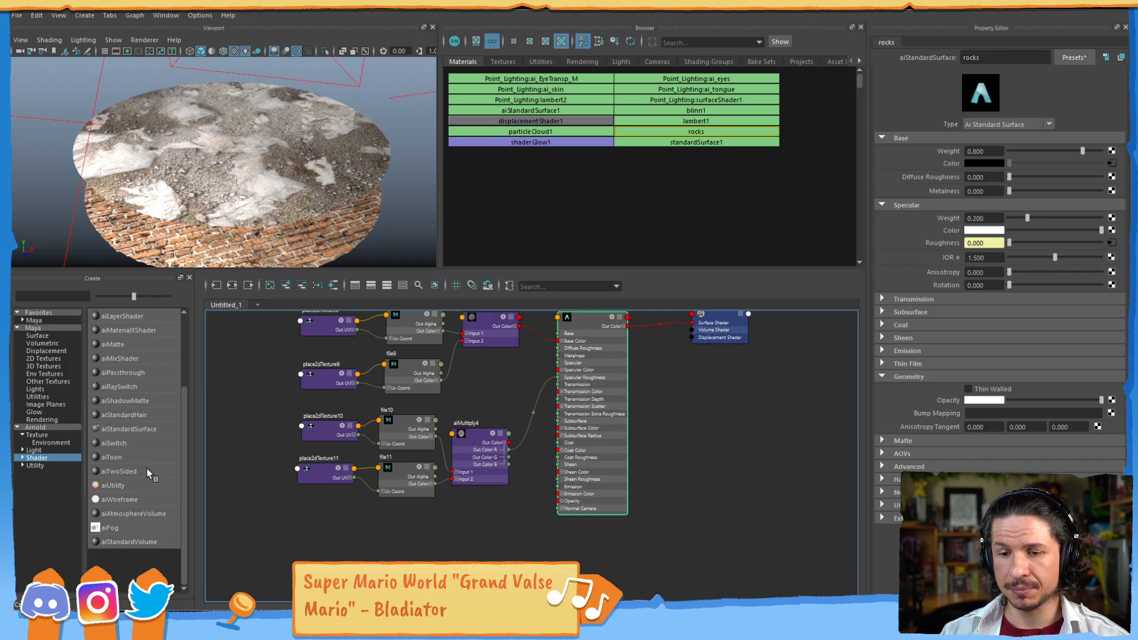
left_click(316, 521)
key("Tab")
type("fil")
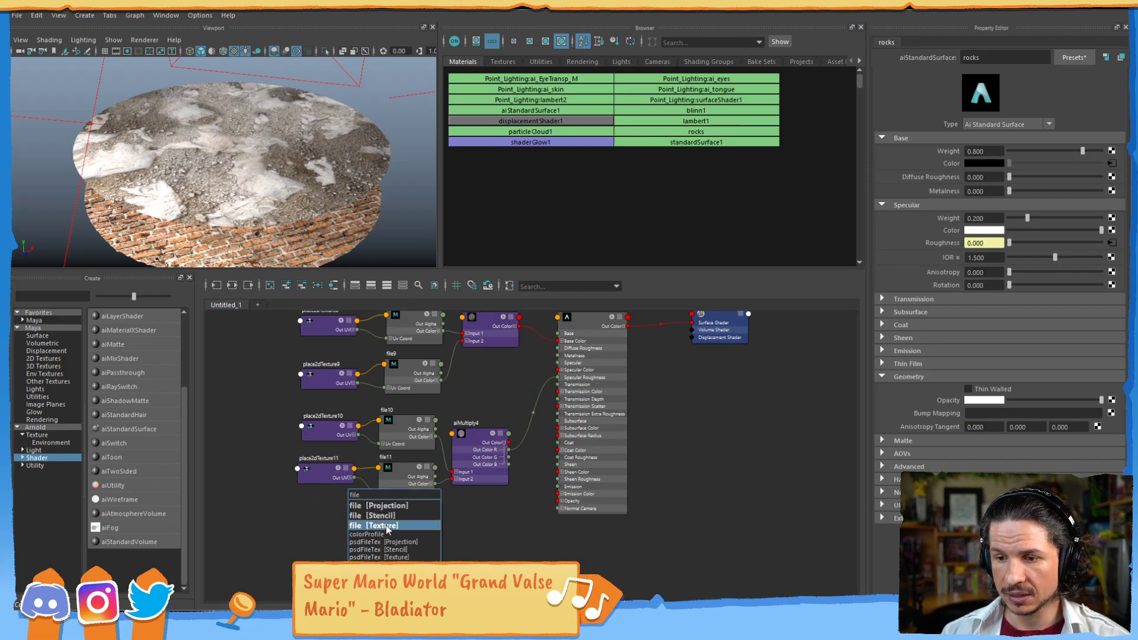
left_click(379, 526)
key("Tab")
type("bum")
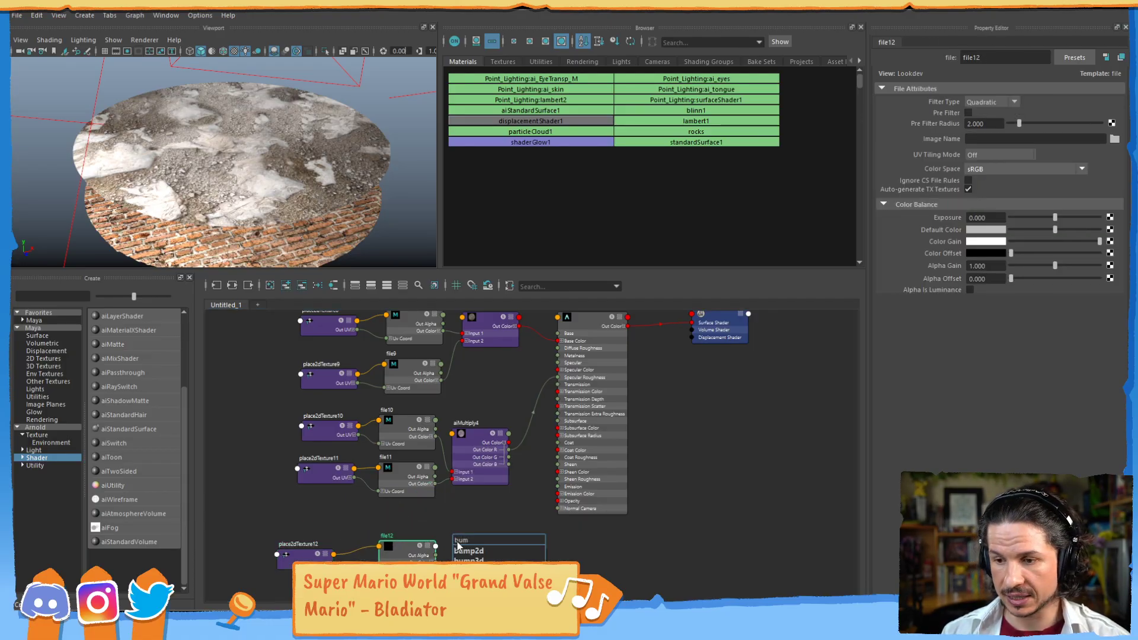
left_click(459, 550)
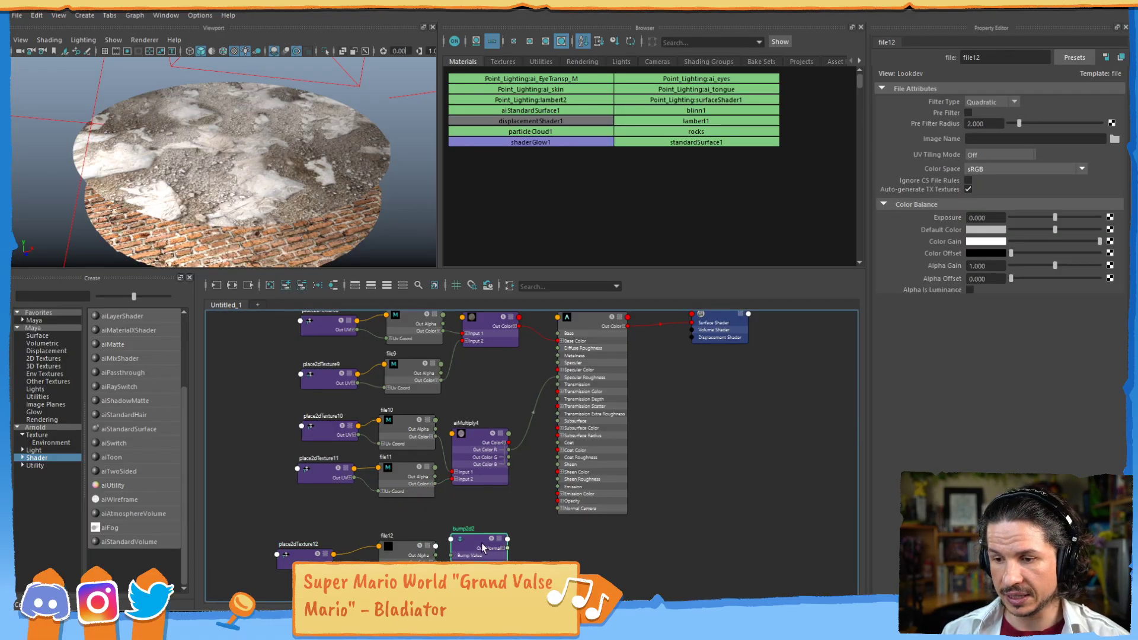
left_click(404, 544)
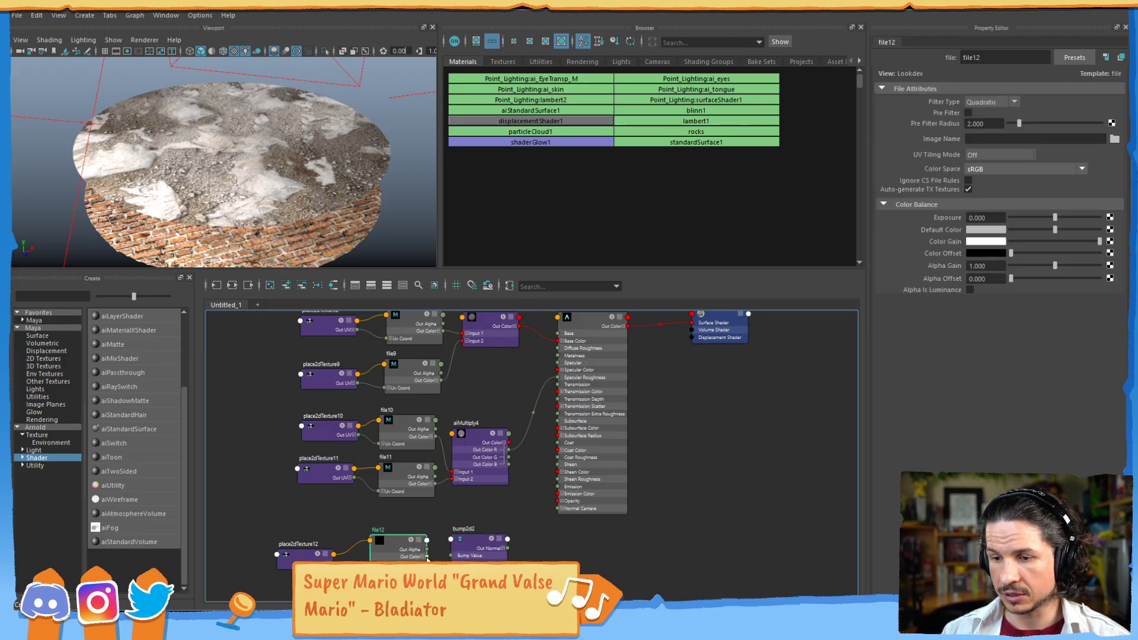
Connect the fifth file texture's Out Color R to the bump2d's Bump Value and its Out Normal to the rocks material's Normal Camera
mouse_move(427, 557)
left_mouse_down()
mouse_move(453, 556)
mouse_move(432, 552)
left_mouse_up()
middle_click_drag(472, 490, 458, 391, "alt")
right_click_drag(458, 391, 540, 442, "alt")
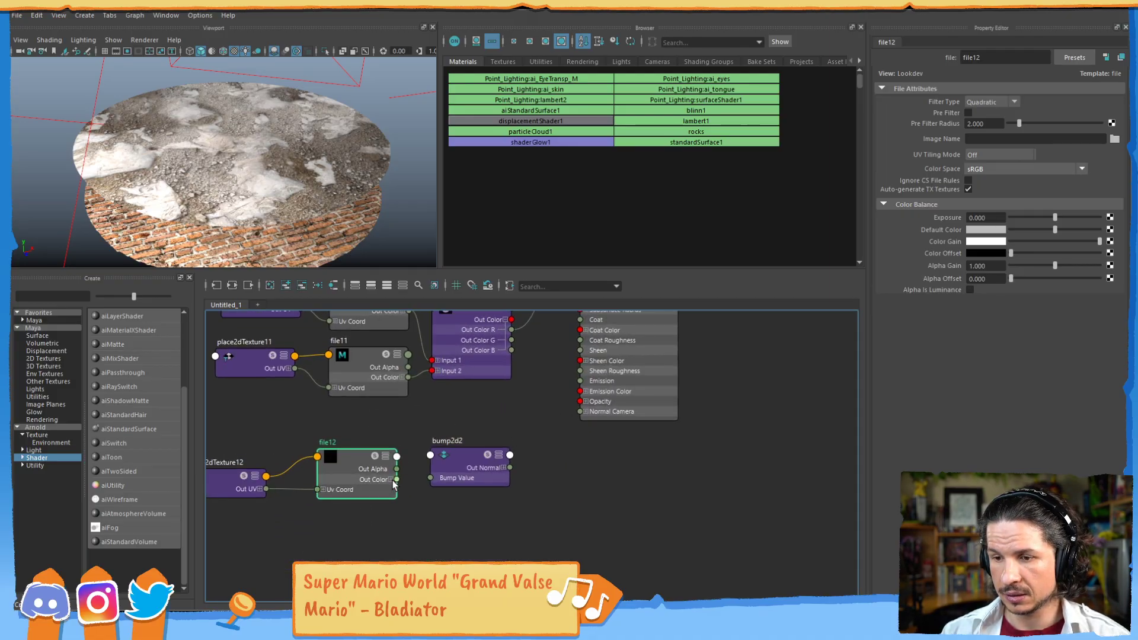
left_click(390, 479)
left_click_drag(397, 489, 430, 477)
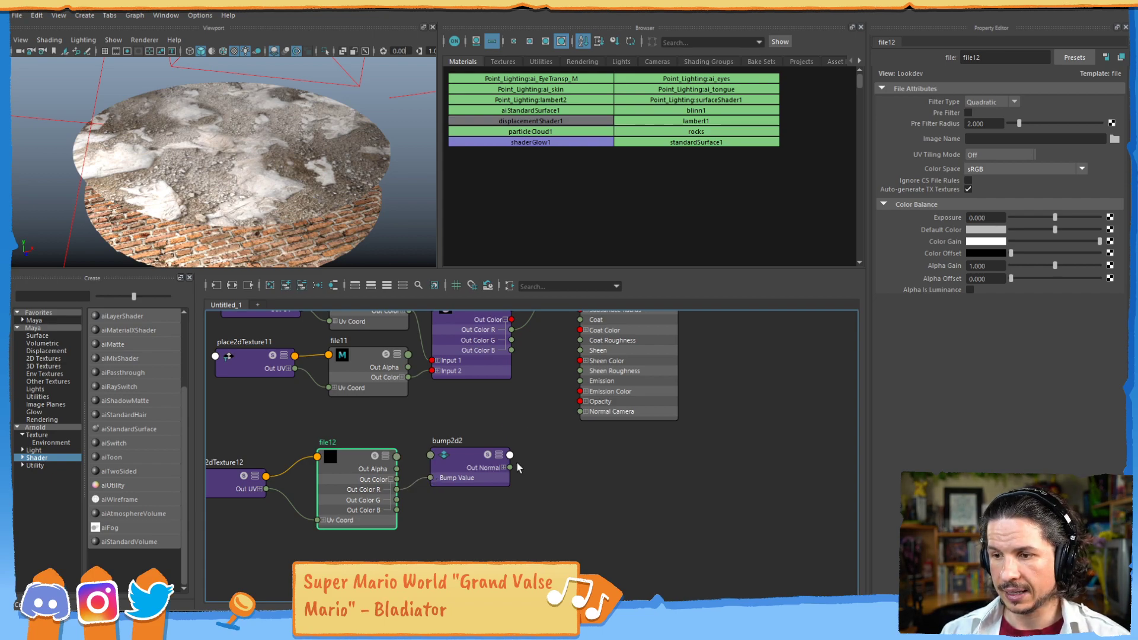
left_click_drag(509, 467, 579, 411)
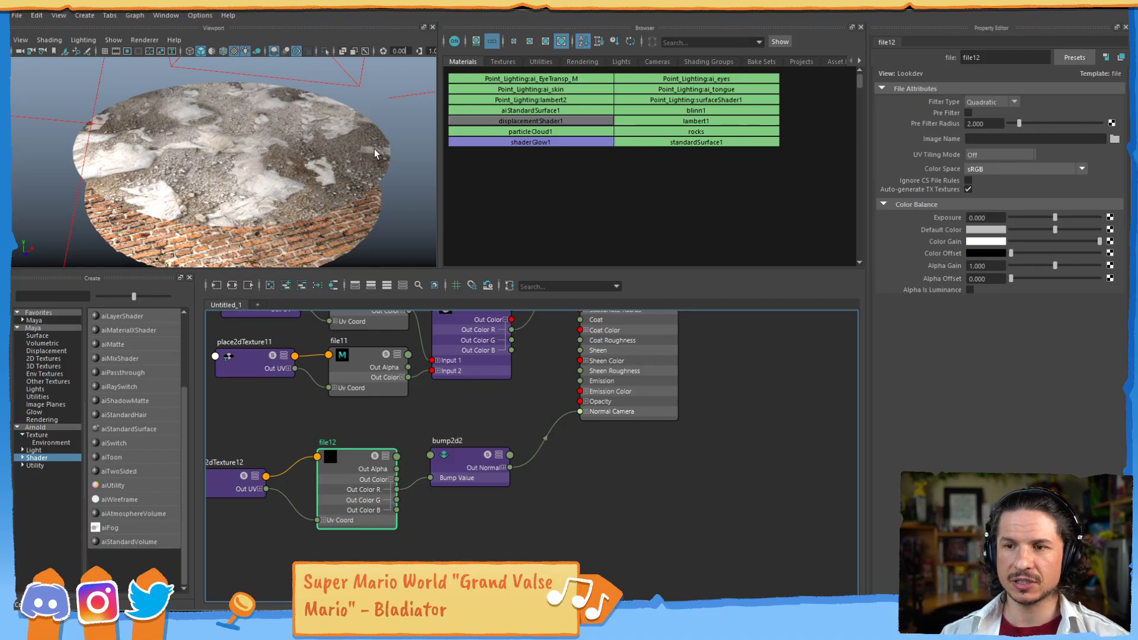
Nudge the bump2d node and load rocks_ground_05_nor_4k.png into the file texture feeding it
left_click_drag(465, 456, 480, 448)
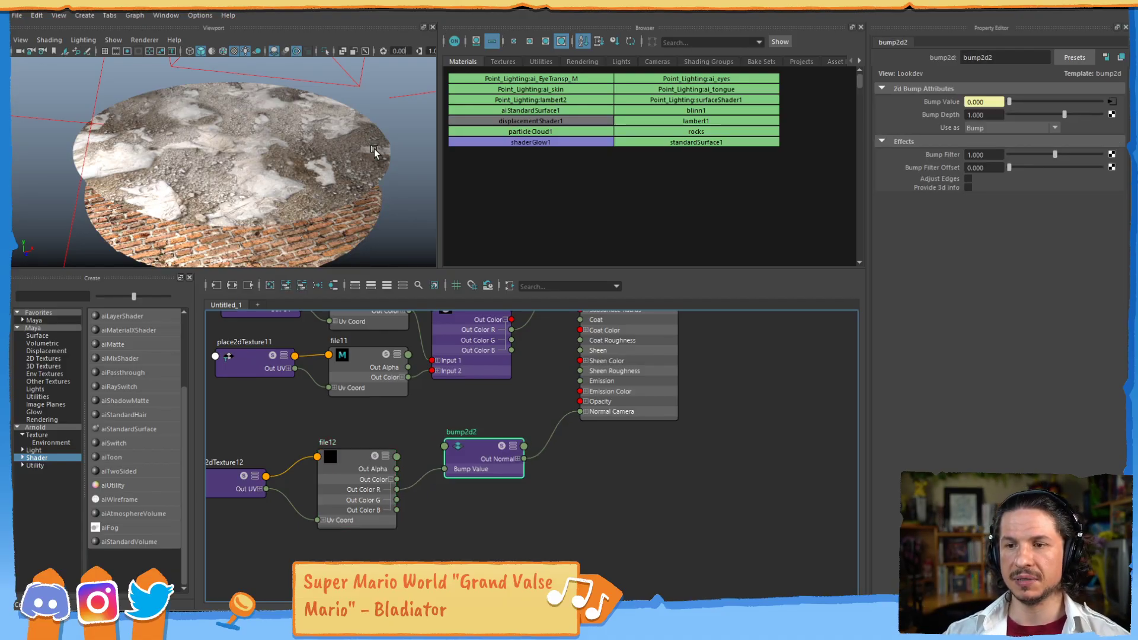
left_click_drag(266, 187, 243, 194, "alt")
right_click_drag(243, 195, 329, 180, "alt")
middle_click_drag(329, 181, 353, 155, "alt")
right_click_drag(359, 198, 320, 213, "alt")
left_click_drag(363, 454, 365, 452)
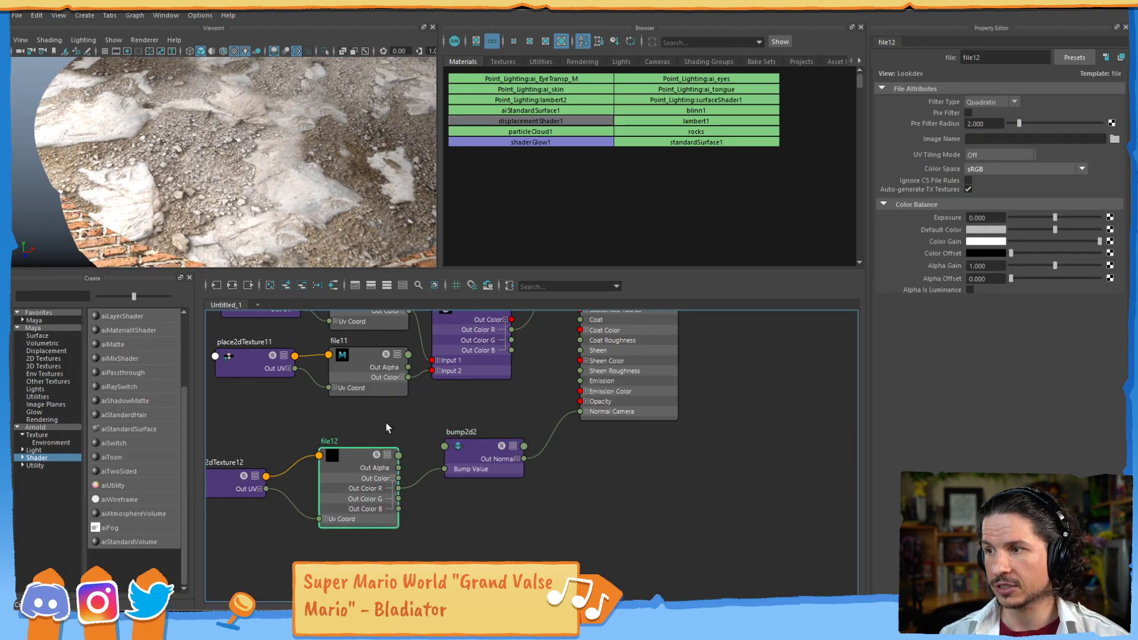
left_click(1114, 139)
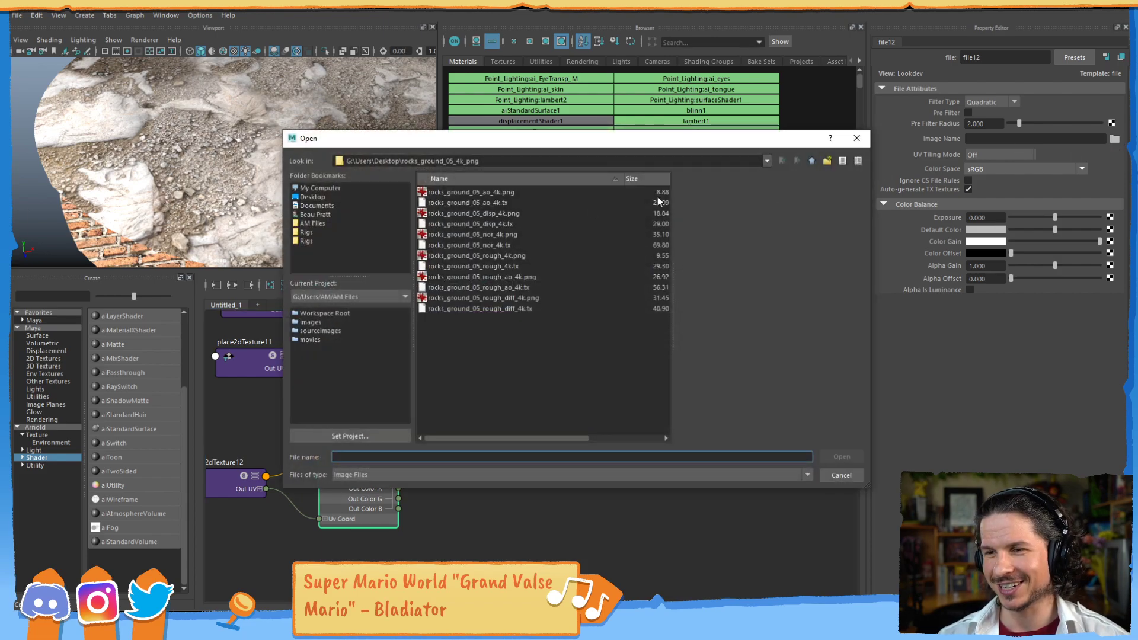
left_click(482, 235)
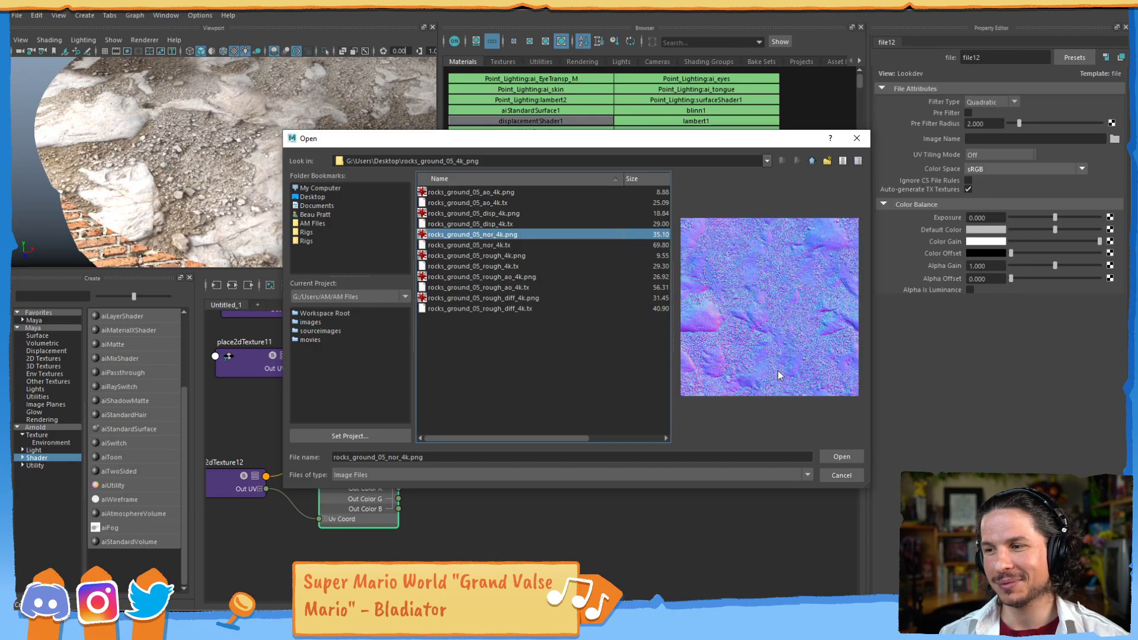
left_click(842, 457)
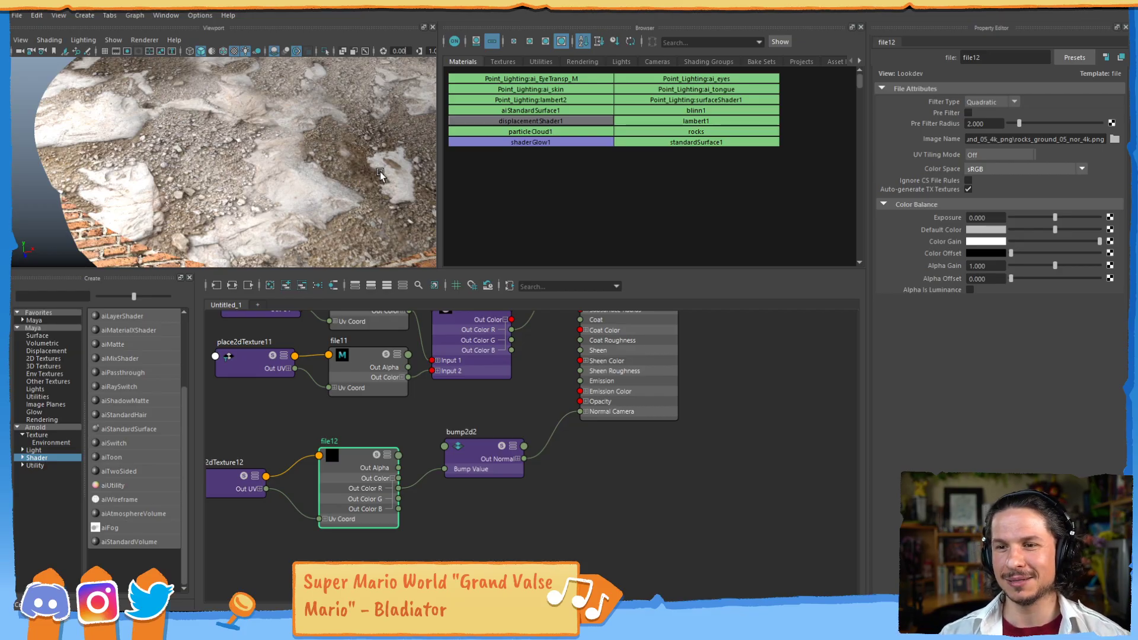
Set the bump2d node's Bump Depth to 0.03 and refine it to 0.02, checking the surface detail up close
left_click(474, 439)
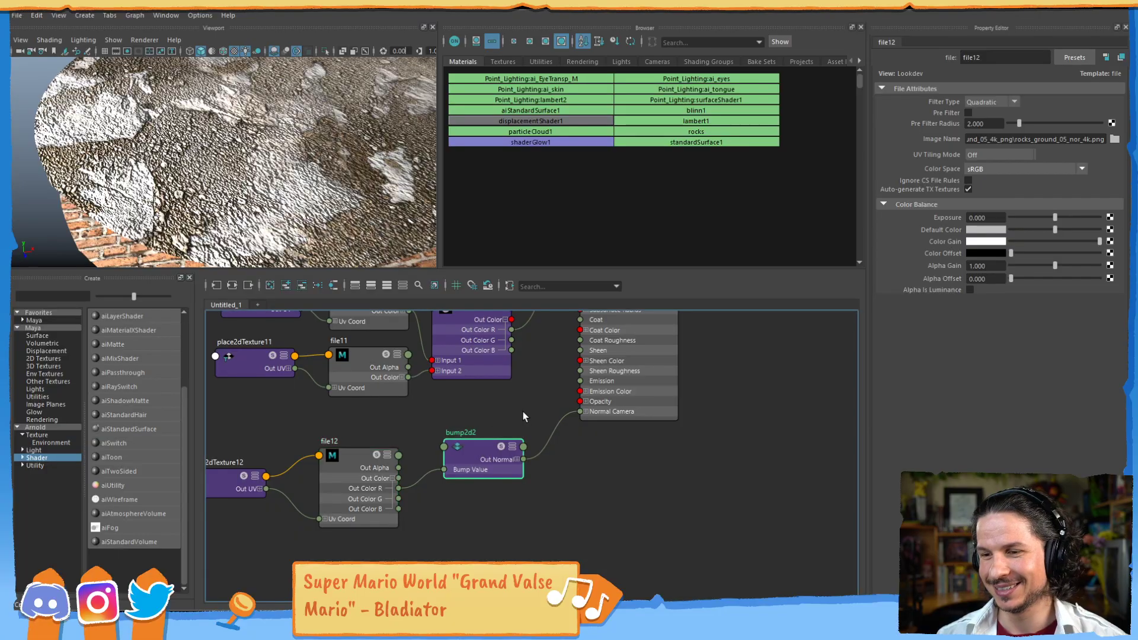
double_click(995, 115)
type("0.03")
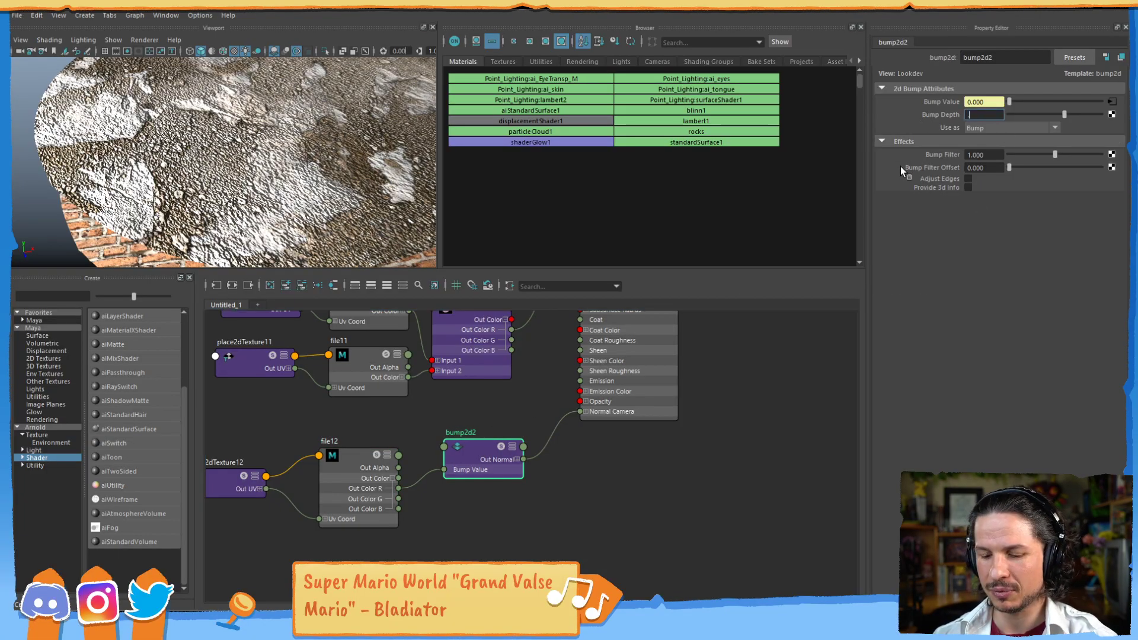
key("Return")
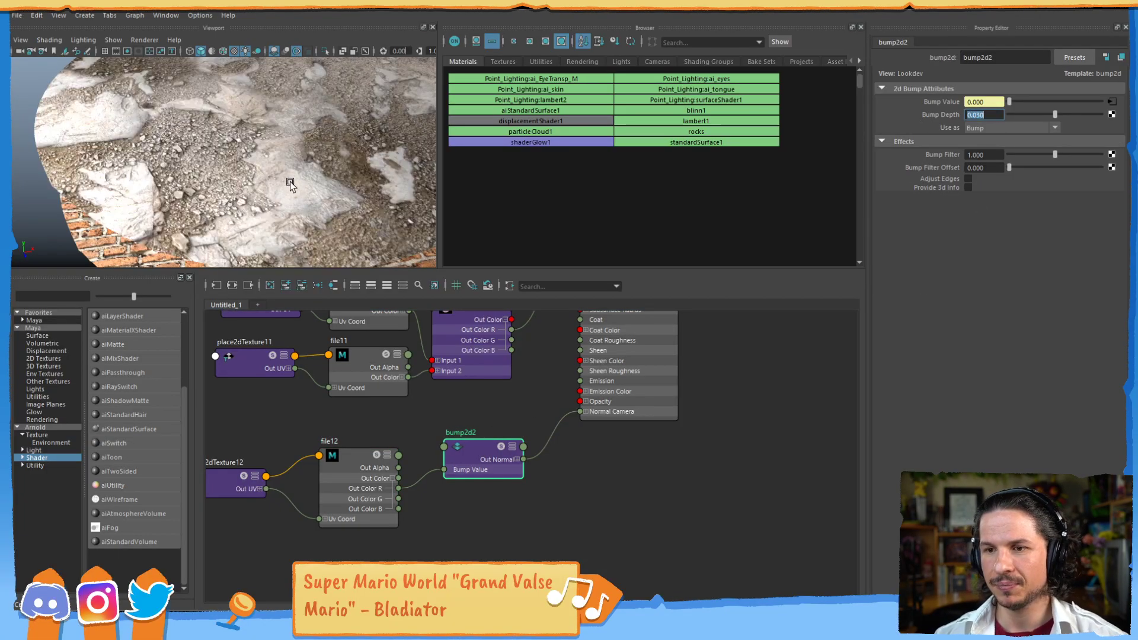
mouse_move(303, 160)
left_mouse_down("alt")
mouse_move(245, 182)
mouse_move(290, 178)
left_mouse_up("alt")
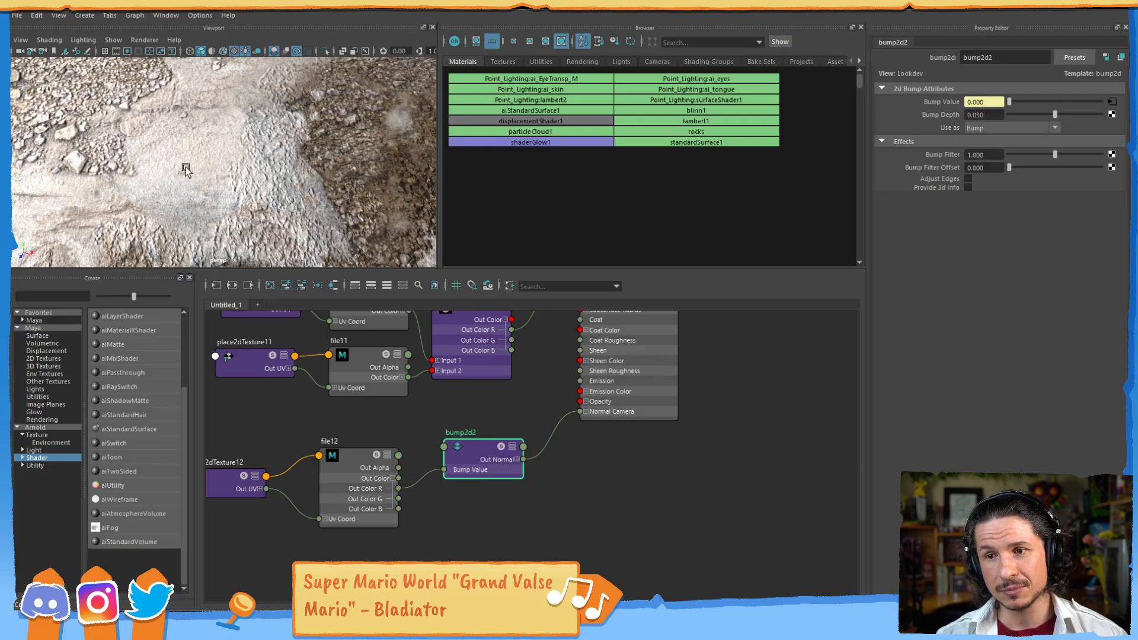
left_click(967, 114)
type(".02")
key("Return")
right_click_drag(265, 154, 241, 156, "alt")
left_click_drag(242, 156, 233, 198, "alt")
right_click_drag(232, 198, 225, 170, "alt")
Move the aiStandardSurface2SG shading group farther away from the rocks node
right_click_drag(583, 431, 495, 432, "alt")
middle_click_drag(495, 433, 491, 465, "alt")
scroll(472, 392, "down", 1)
middle_click_drag(470, 393, 454, 428, "alt")
mouse_move(432, 366)
middle_mouse_down("alt")
mouse_move(421, 413)
mouse_move(440, 373)
mouse_move(431, 347)
middle_mouse_up("alt")
scroll(480, 393, "down", 1)
scroll(497, 391, "up", 1)
middle_click_drag(616, 381, 428, 442, "alt")
scroll(474, 415, "up", 2)
left_click(442, 351)
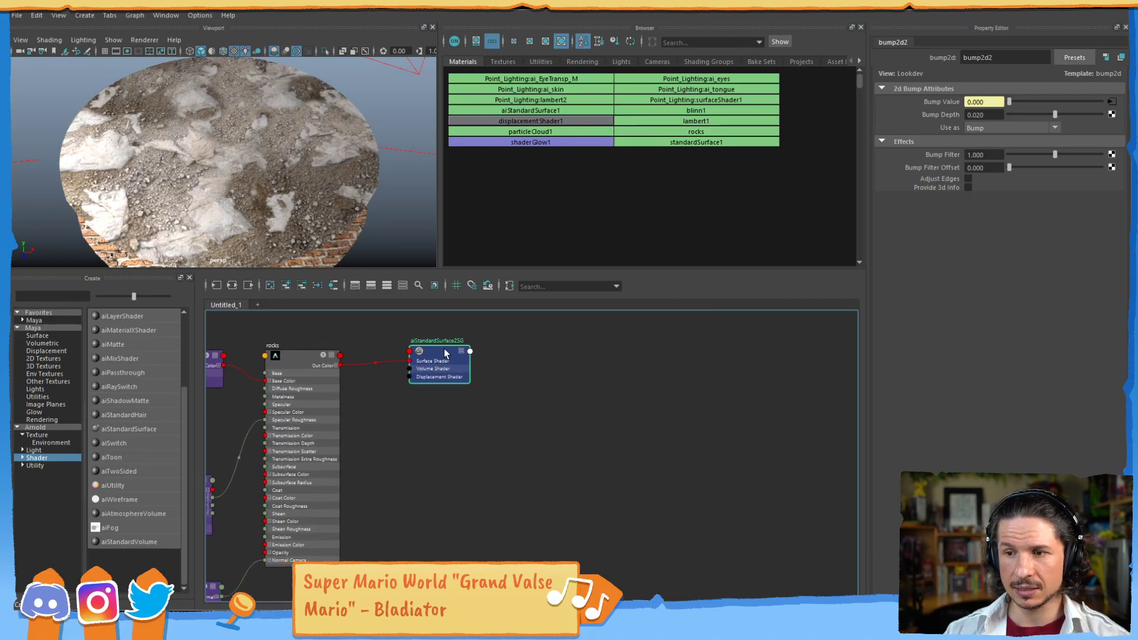
left_click_drag(442, 352, 492, 356)
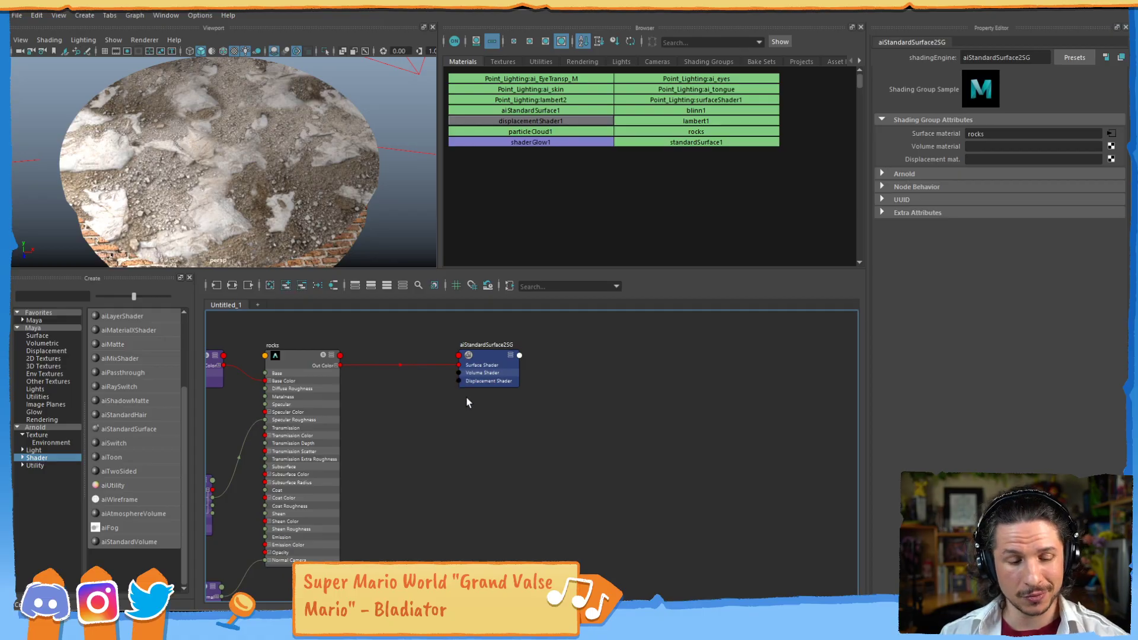
Add another file texture with its placement node and position both below the shading group
key("Tab")
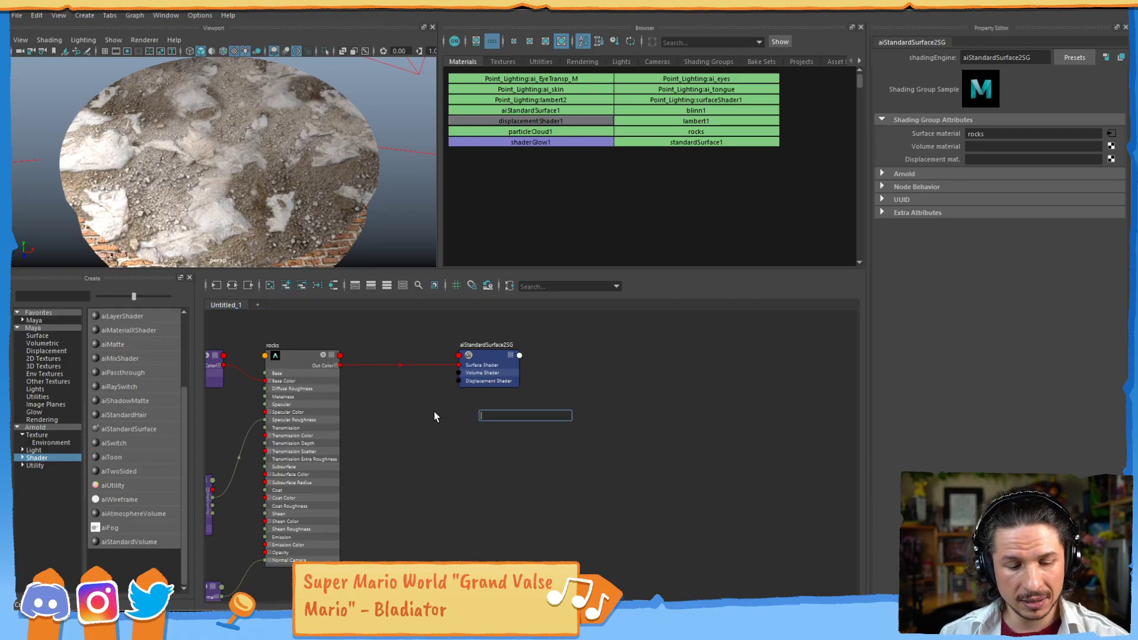
type("file")
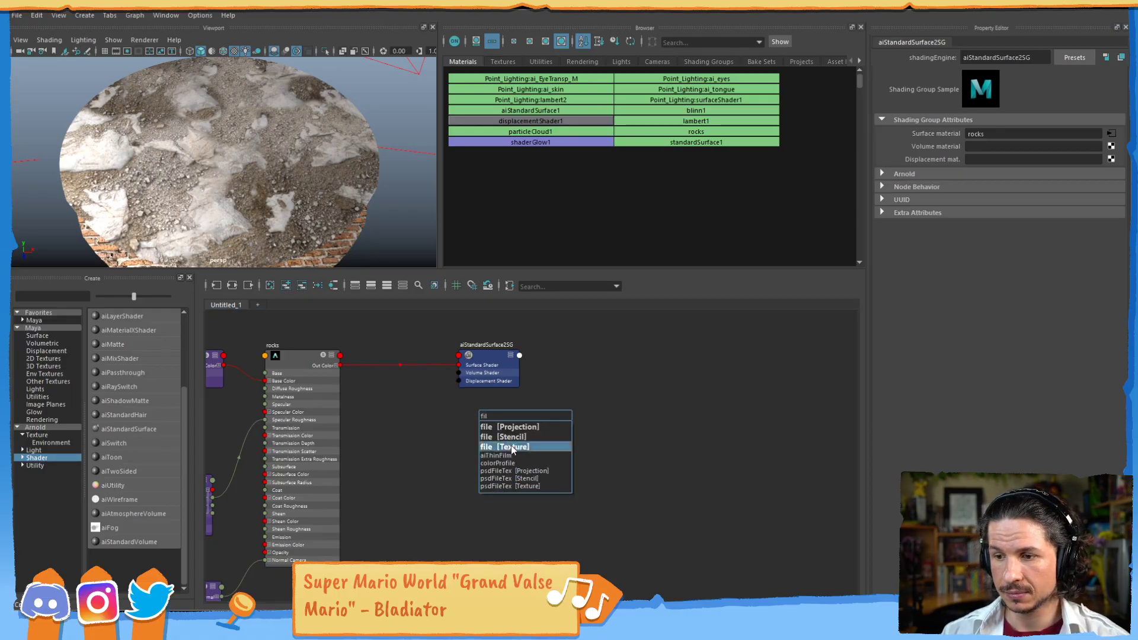
left_click(510, 445)
left_click_drag(500, 419, 417, 466)
left_click_drag(566, 424, 482, 457)
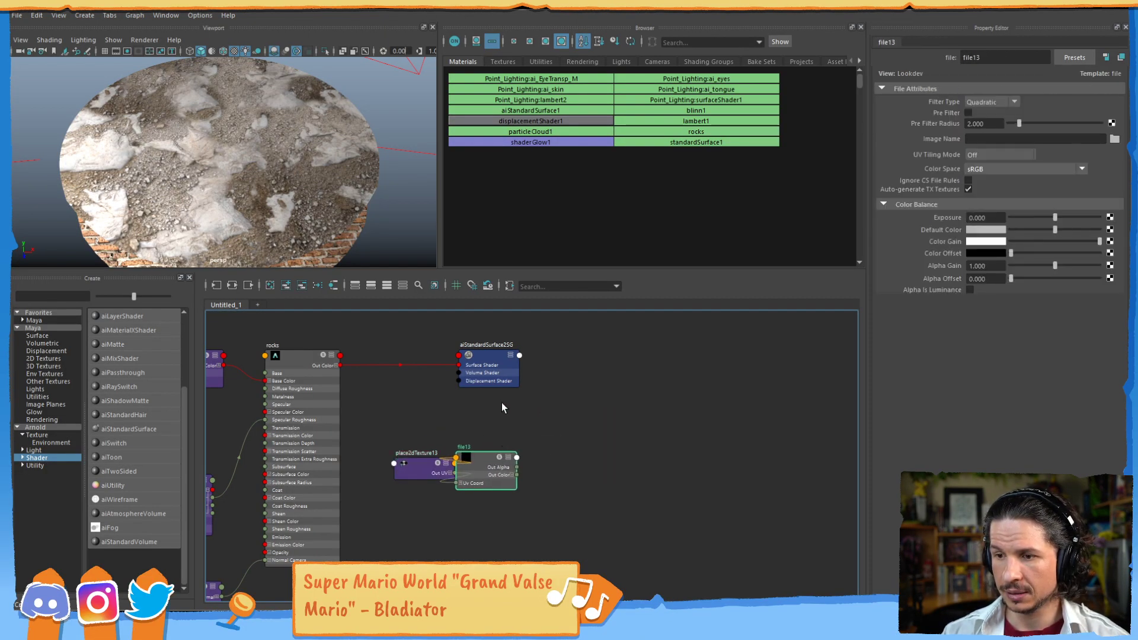
Create a displacementShader node below the aiStandardSurface2SG shading group and connect its Displacement output to the group's Displacement Shader input
left_click_drag(513, 361, 571, 356)
key("Tab")
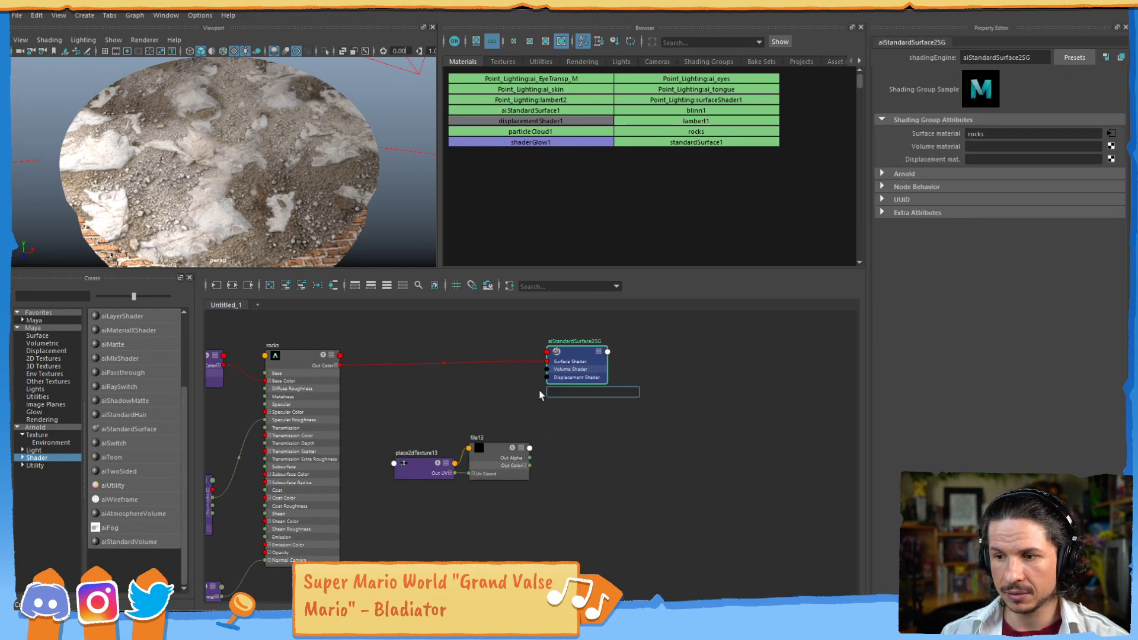
type("dis")
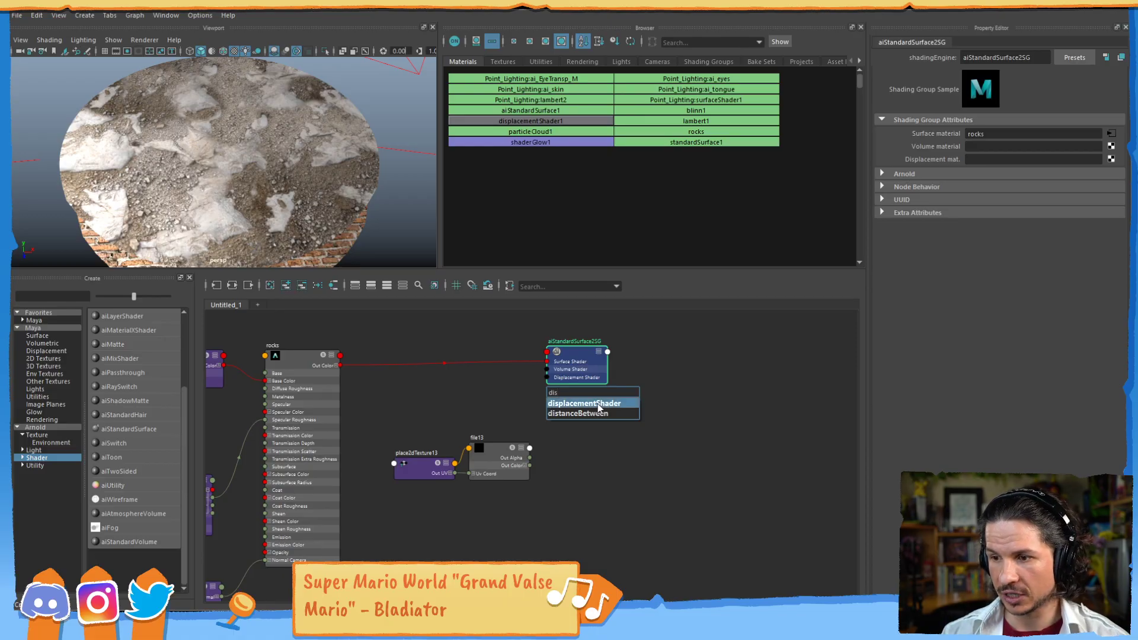
left_click(596, 406)
left_click_drag(558, 404, 476, 403)
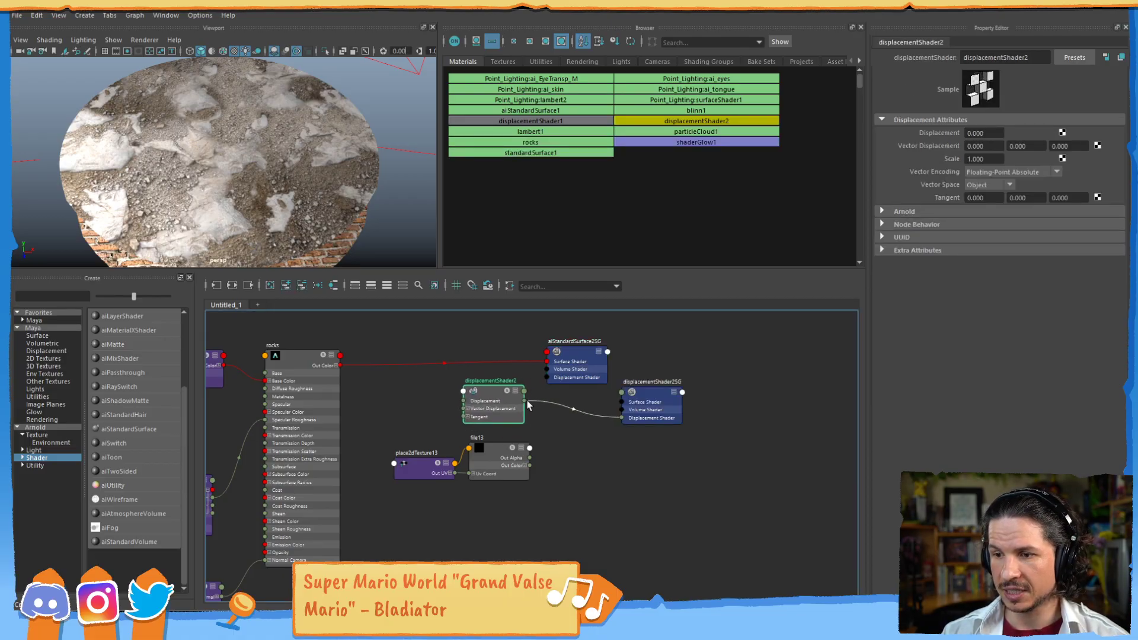
left_click_drag(549, 376, 548, 378)
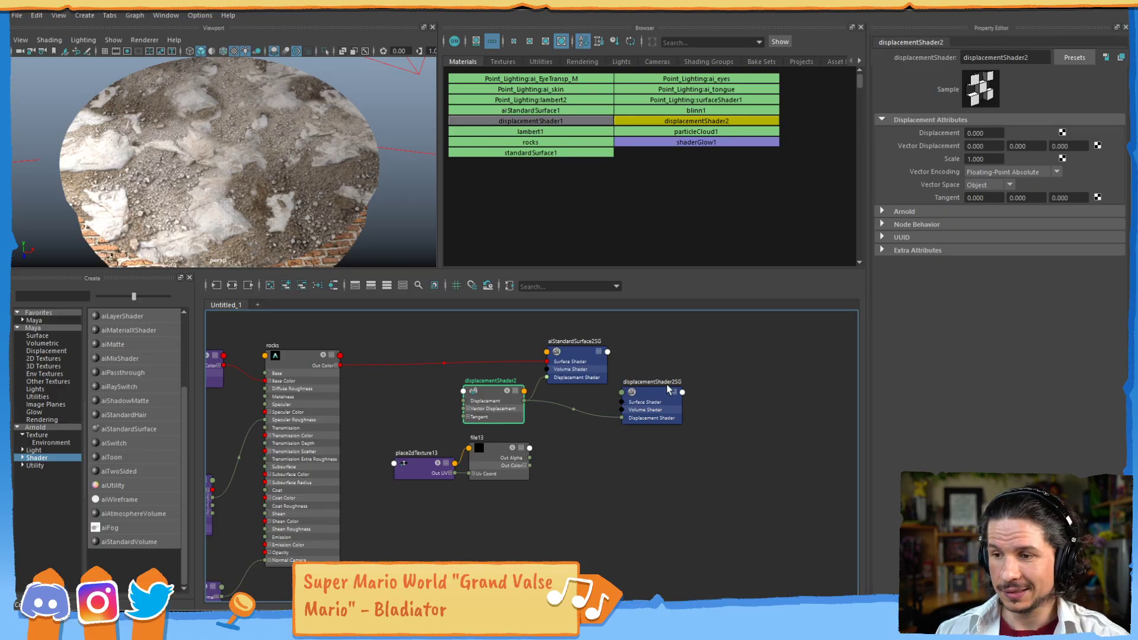
Delete the extra shading group attached to the displacement shader and spread out the file13, place2dTexture13 and displacement shader nodes
left_click(629, 424)
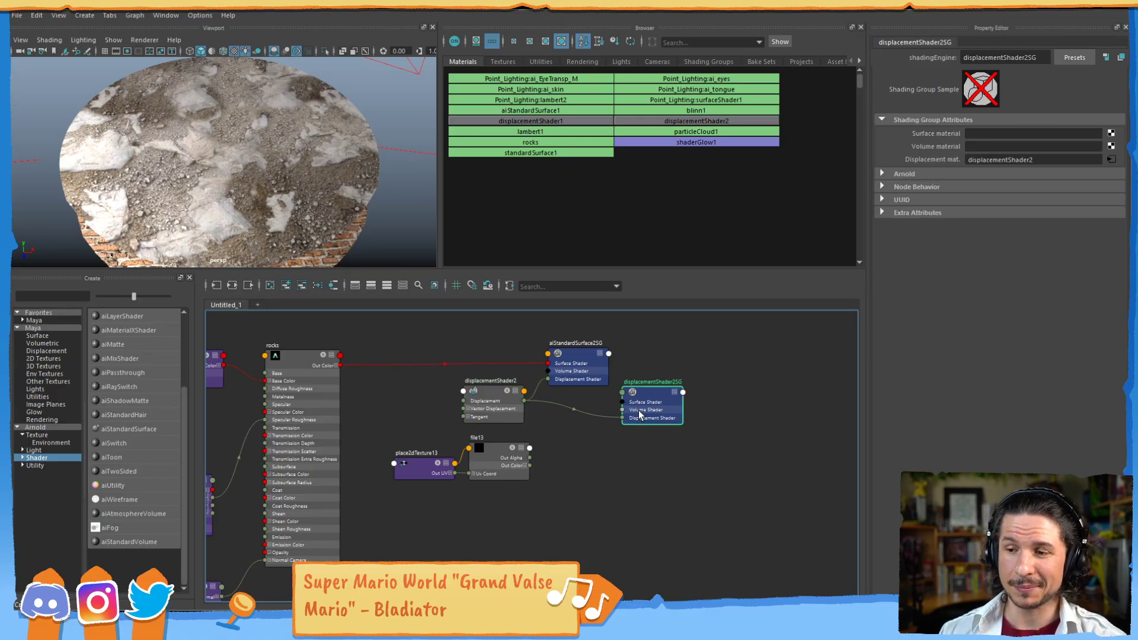
key("Delete")
left_click_drag(424, 463, 389, 505)
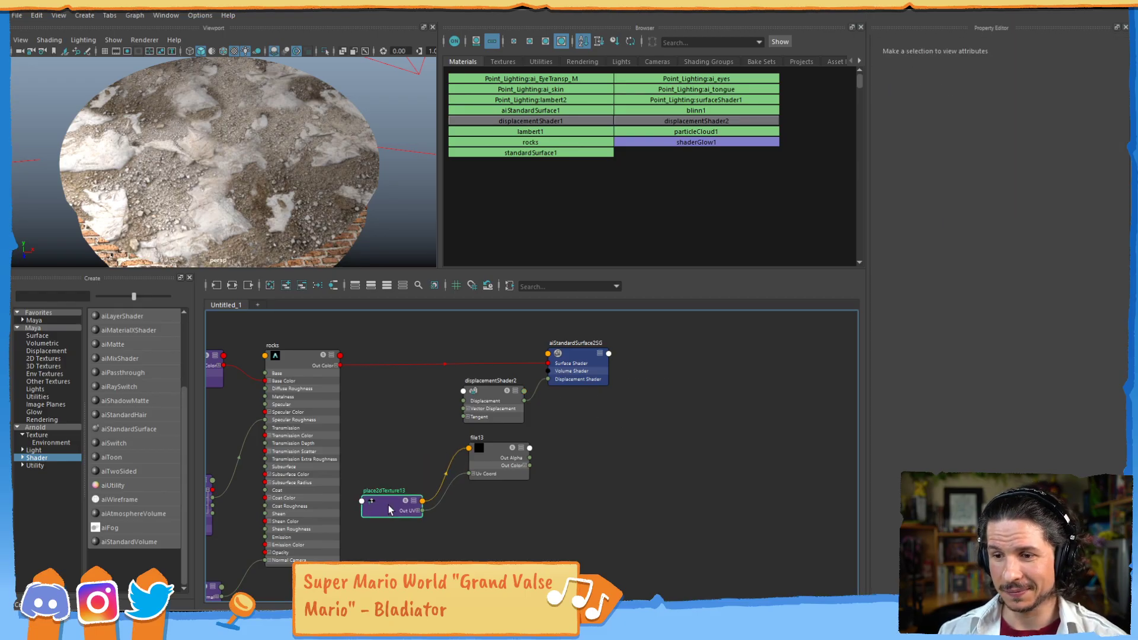
left_click_drag(494, 444, 462, 437)
left_click_drag(493, 397, 498, 392)
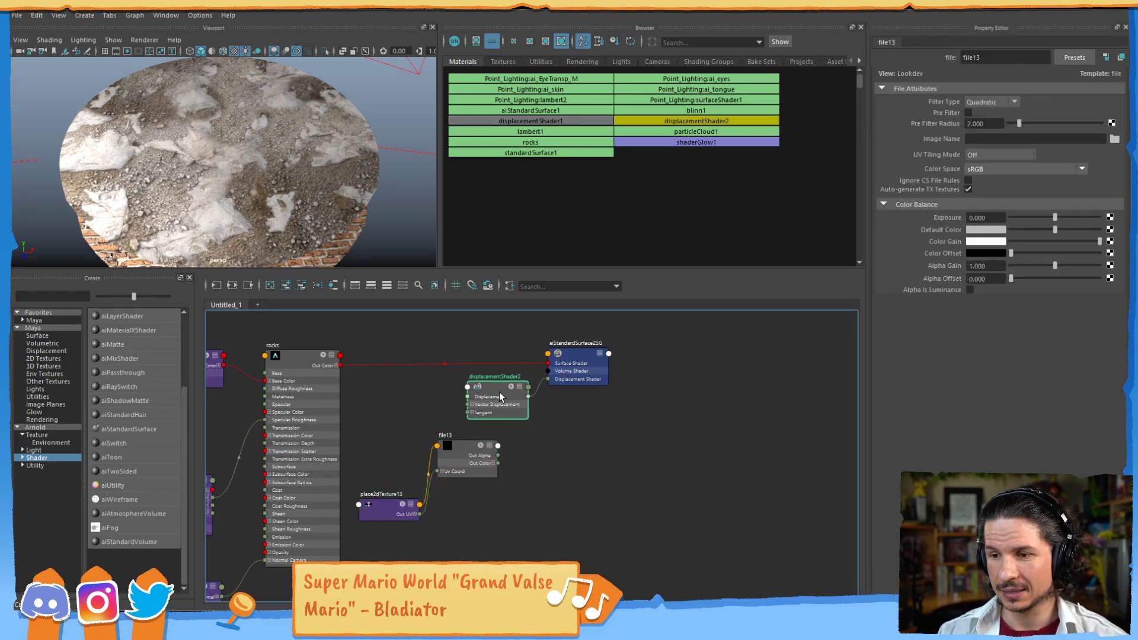
Load rocks_ground_05_disp_4k.png into the file13 texture and connect its Out Color R to the displacement shader's Displacement input
left_click(464, 449)
left_click(1114, 139)
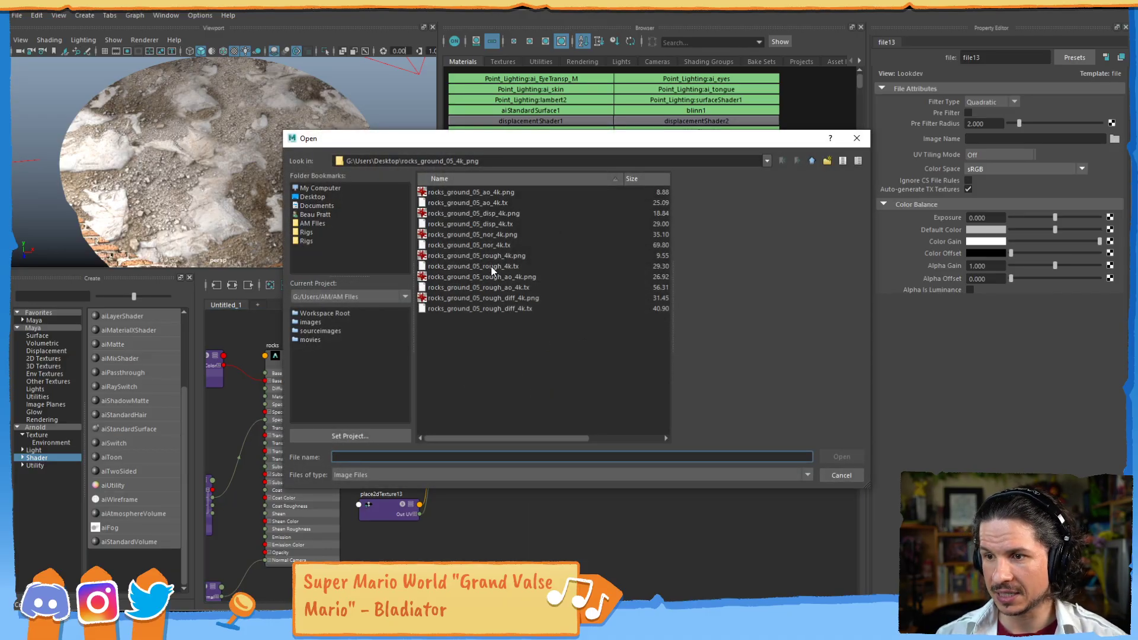
left_click(489, 215)
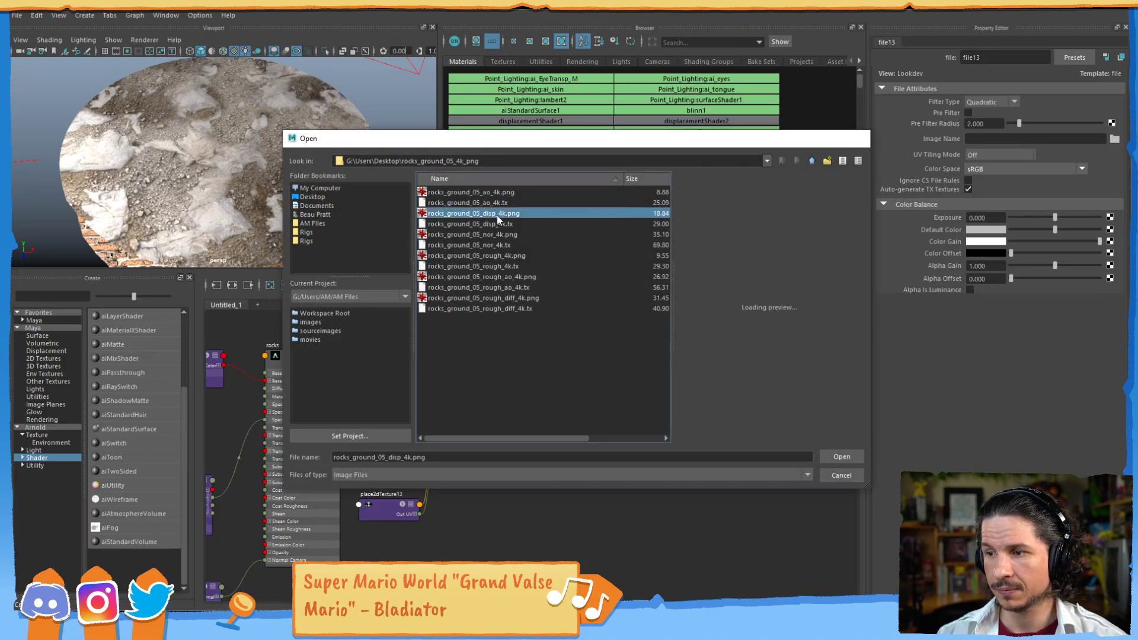
double_click(496, 213)
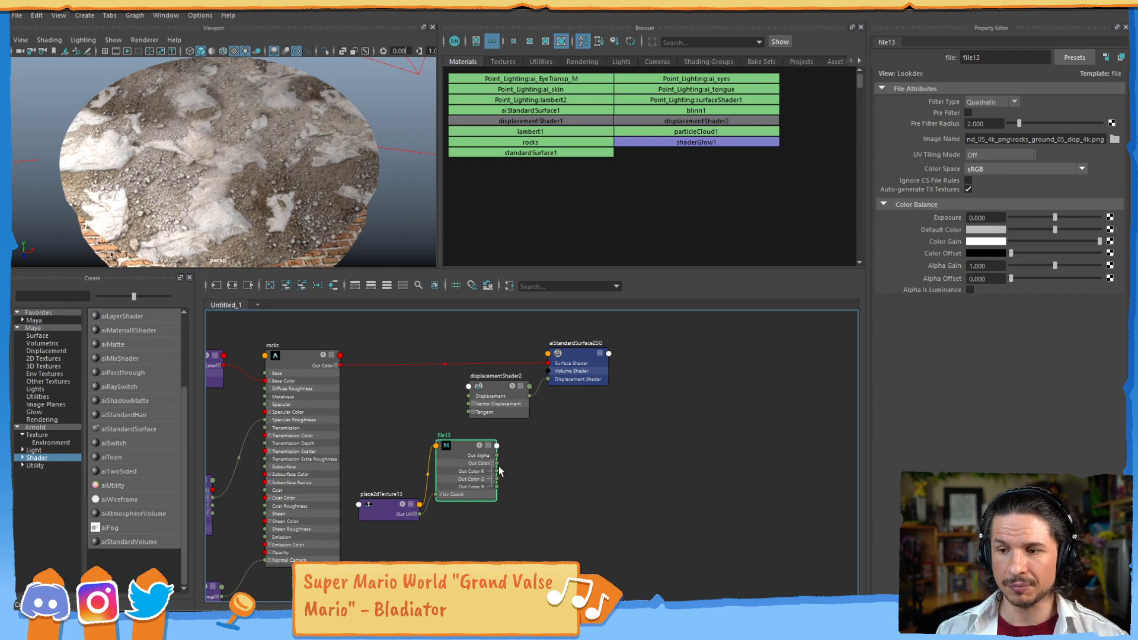
left_click_drag(498, 476, 491, 410)
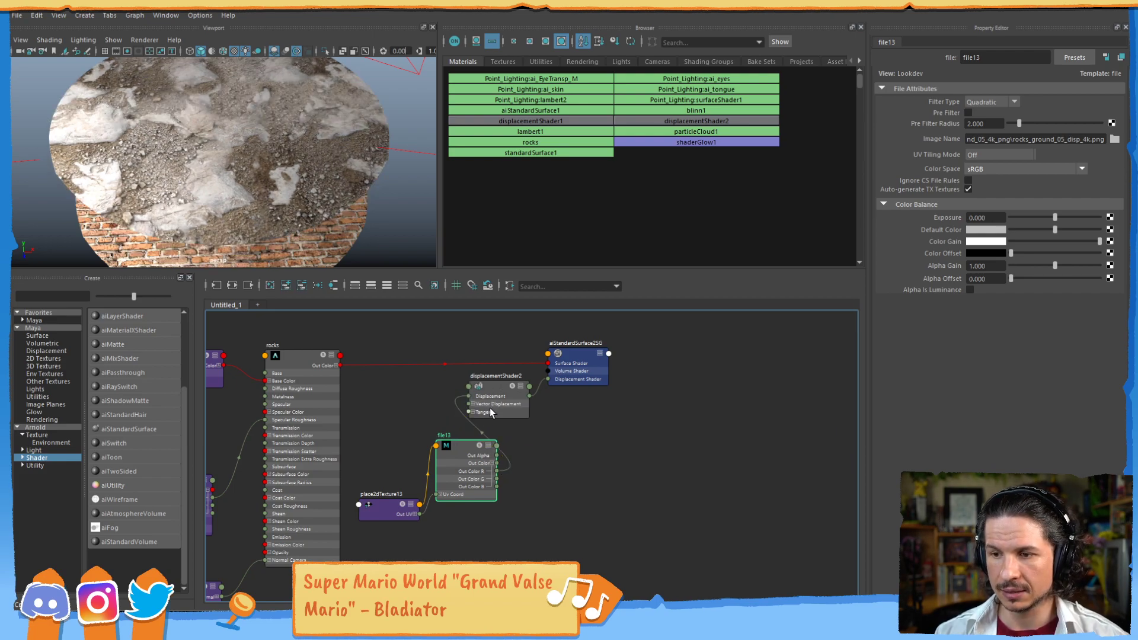
left_click_drag(293, 193, 302, 173, "alt")
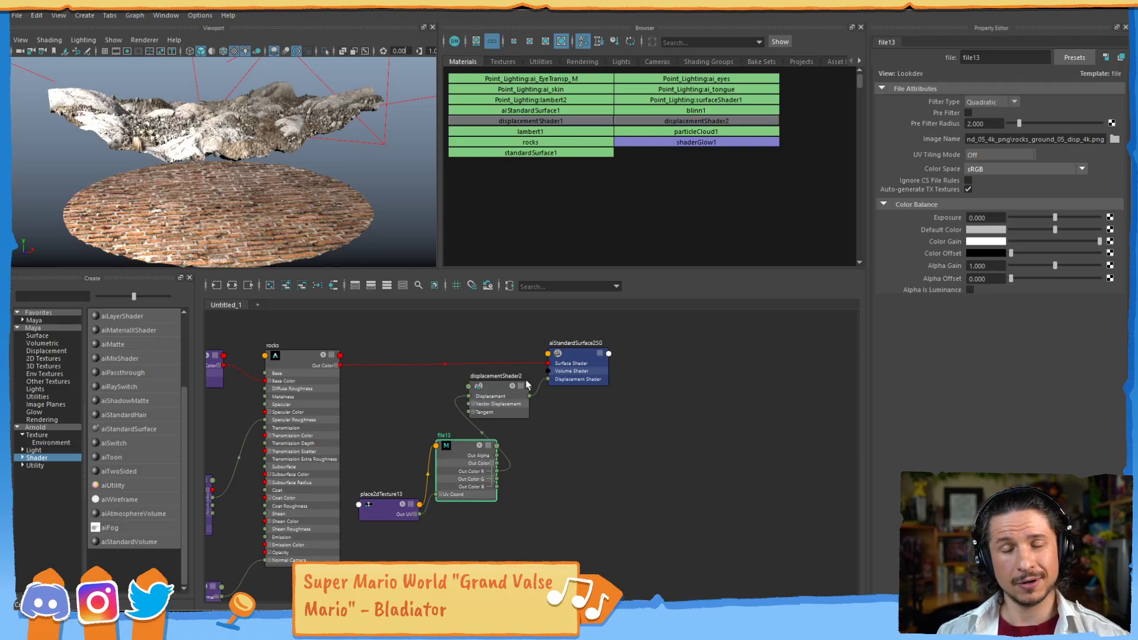
Move the shading group and displacement shader farther from the file texture, and examine the displaced rock surface up close
left_click_drag(574, 353, 640, 355)
left_click_drag(497, 388, 558, 396)
mouse_move(291, 193)
left_mouse_down("alt")
mouse_move(280, 217)
mouse_move(270, 193)
left_mouse_up("alt")
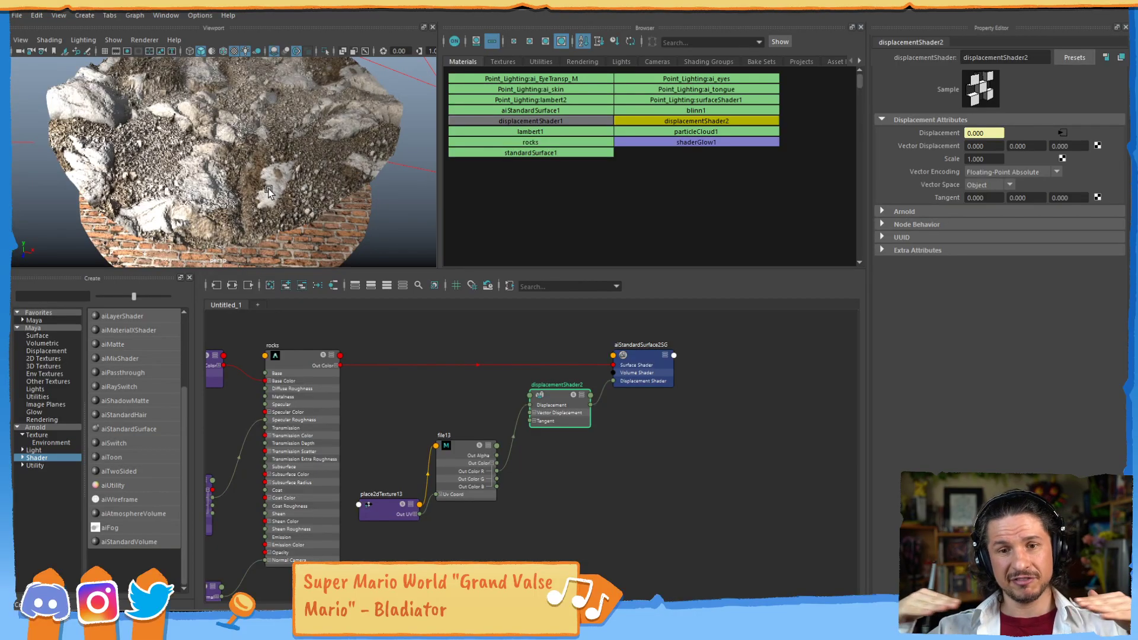
mouse_move(271, 190)
left_mouse_down("alt")
mouse_move(245, 169)
mouse_move(276, 155)
mouse_move(285, 185)
left_mouse_up("alt")
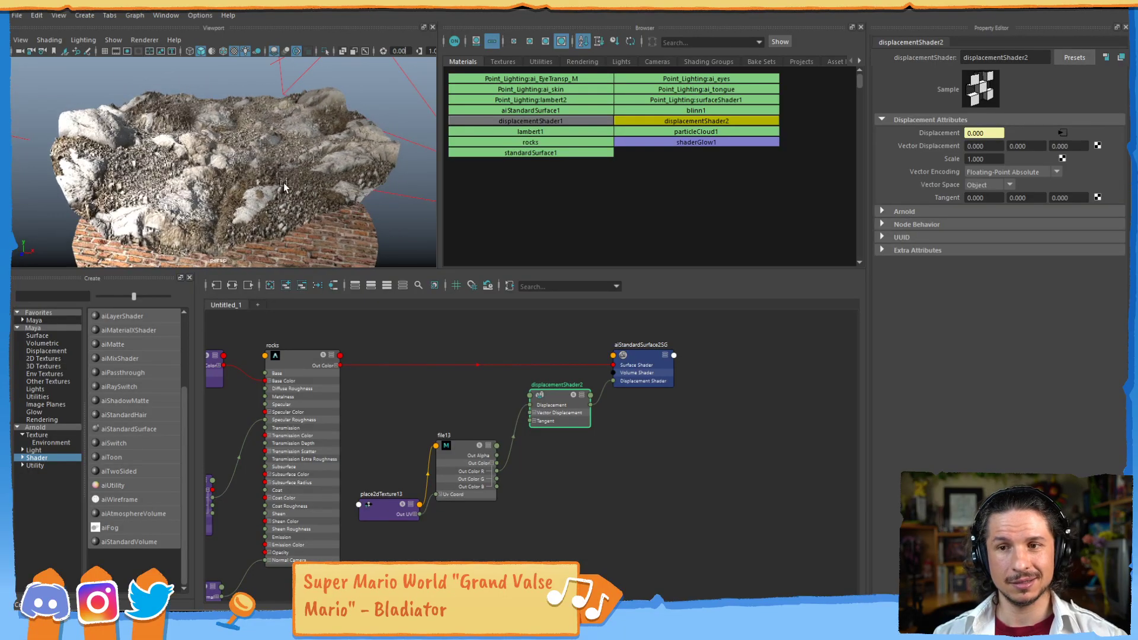
right_click_drag(249, 200, 308, 193, "alt")
mouse_move(308, 192)
left_mouse_down("alt")
mouse_move(338, 169)
mouse_move(296, 202)
mouse_move(292, 148)
mouse_move(286, 158)
mouse_move(328, 177)
mouse_move(310, 179)
left_mouse_up("alt")
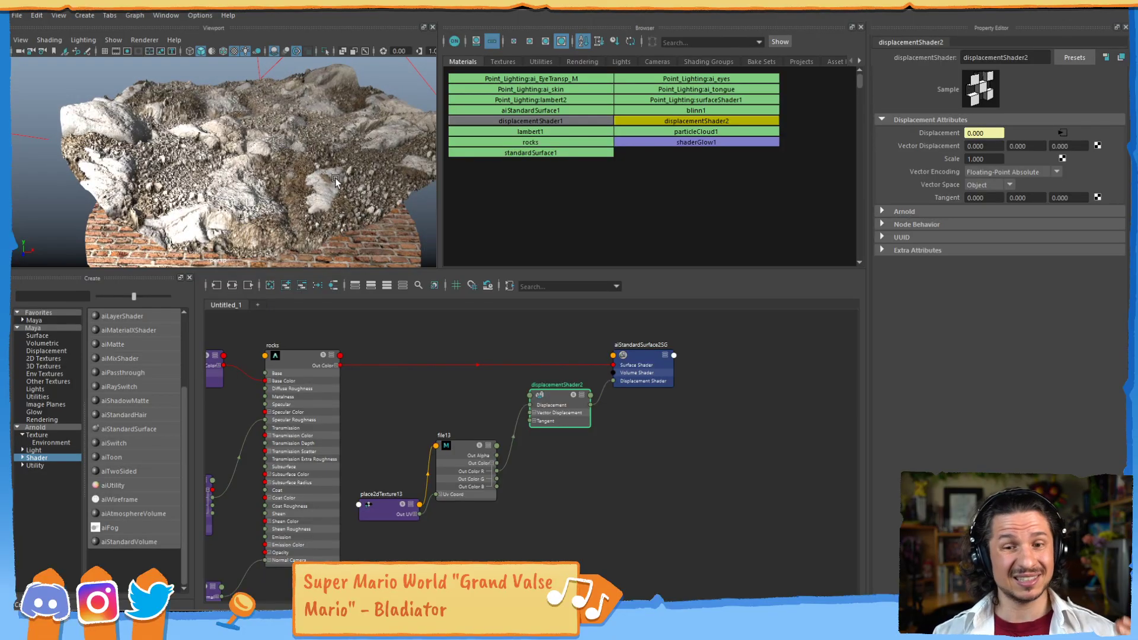
left_click_drag(258, 205, 266, 214, "alt")
right_click_drag(266, 215, 399, 183, "alt")
left_click_drag(399, 181, 304, 173, "alt")
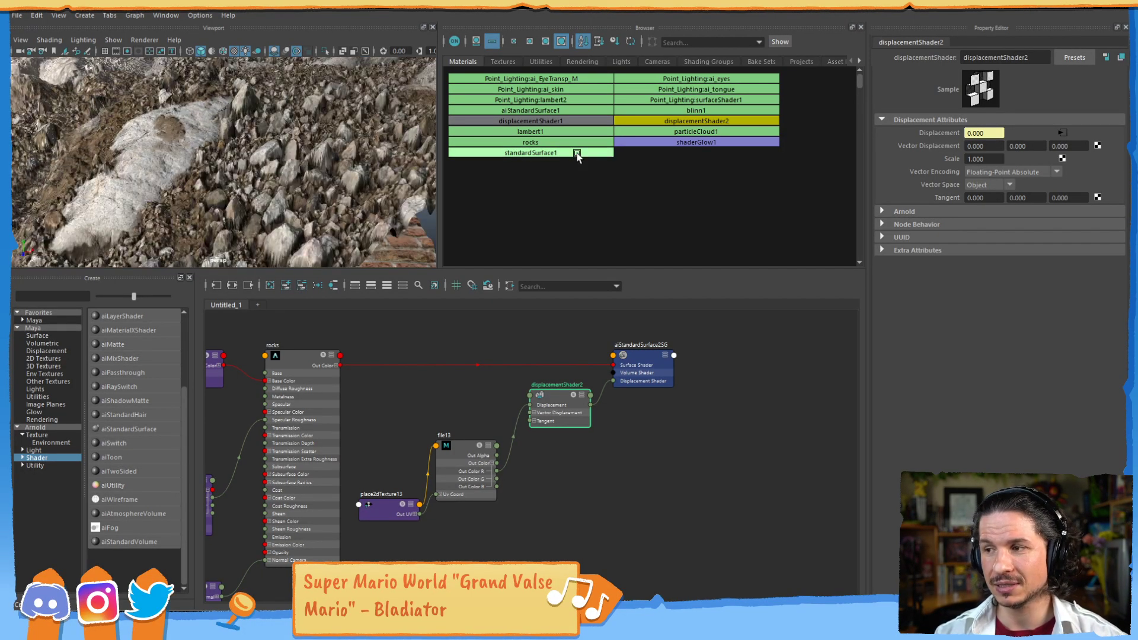
Set the displacement shader's Scale to 0.3 and check the rock plane's relief from a low angle
left_click_drag(992, 160, 858, 166)
key("BackSpace")
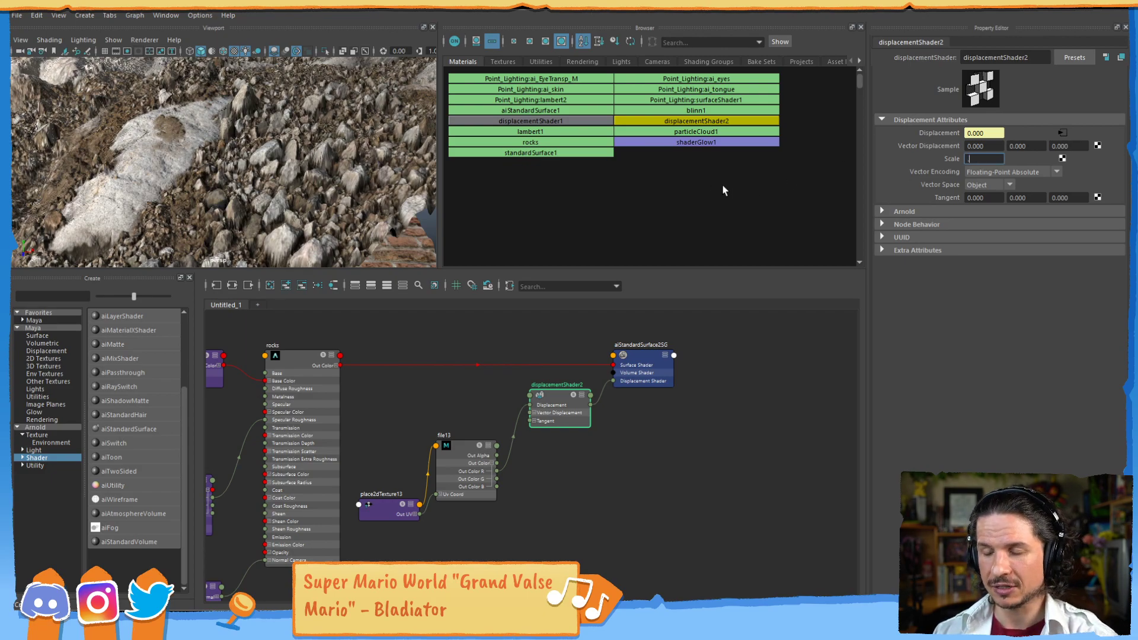
type(".3")
key("Return")
left_click_drag(259, 202, 215, 165, "alt")
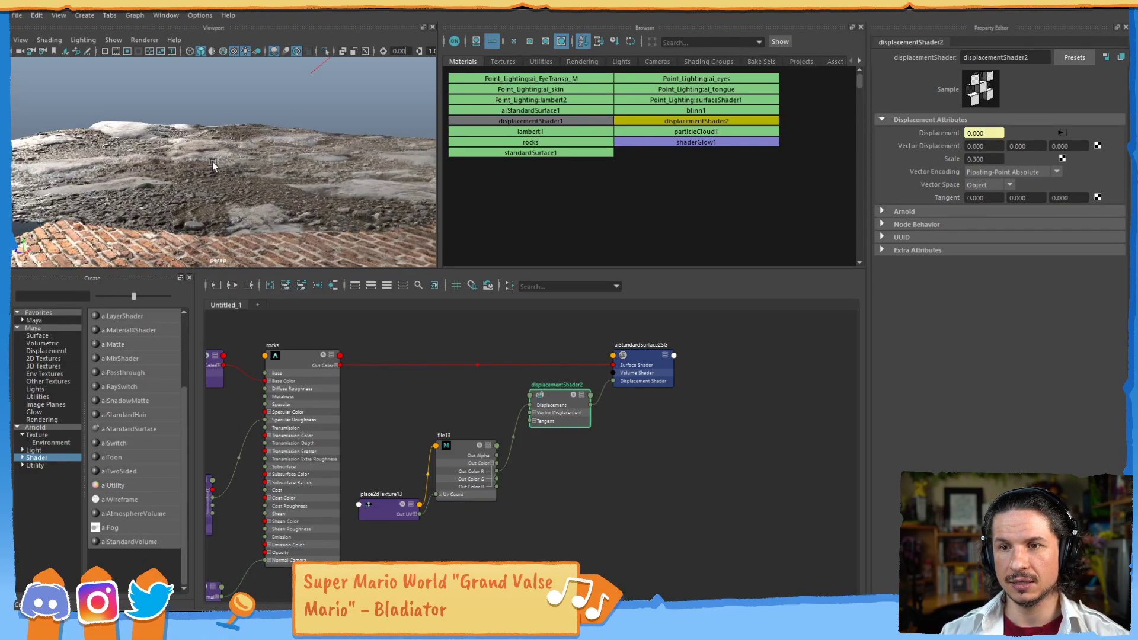
Return to the main Maya viewport and examine the displaced rock plane from the side and from above
left_click(1062, 11)
left_click_drag(453, 216, 539, 231, "alt")
left_click_drag(570, 218, 549, 172, "alt")
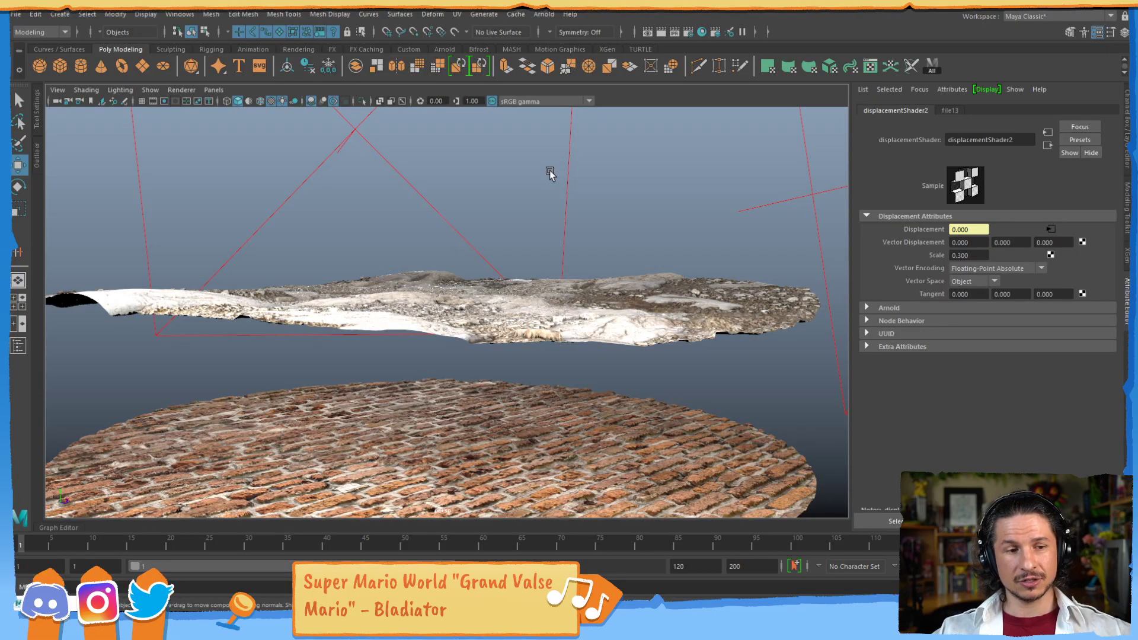
left_click_drag(495, 172, 346, 199, "alt")
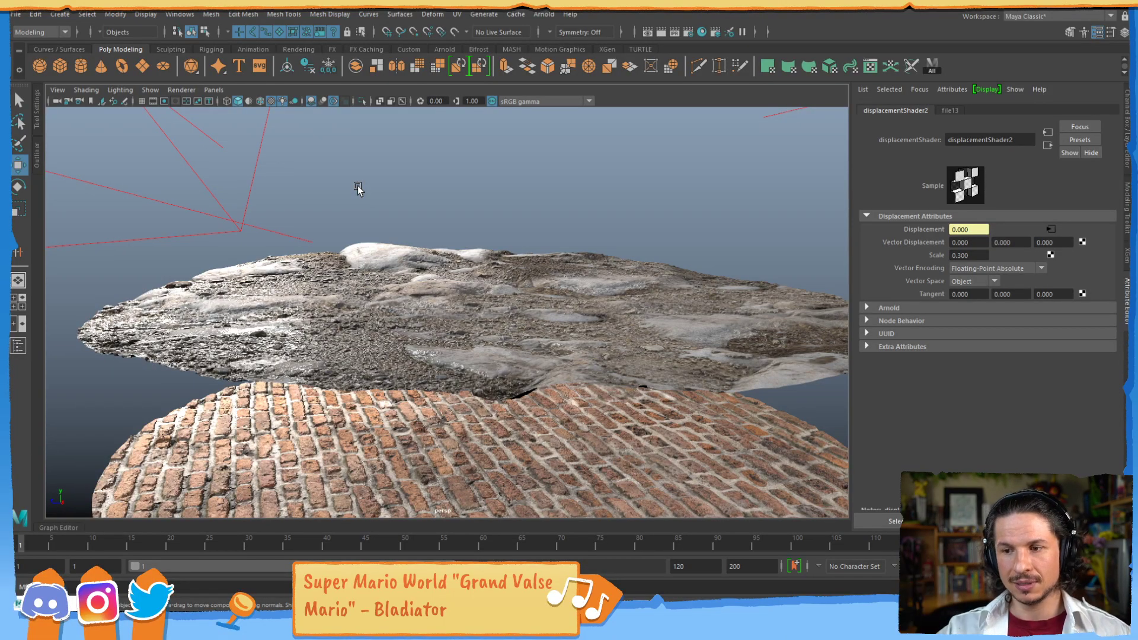
left_click(507, 227)
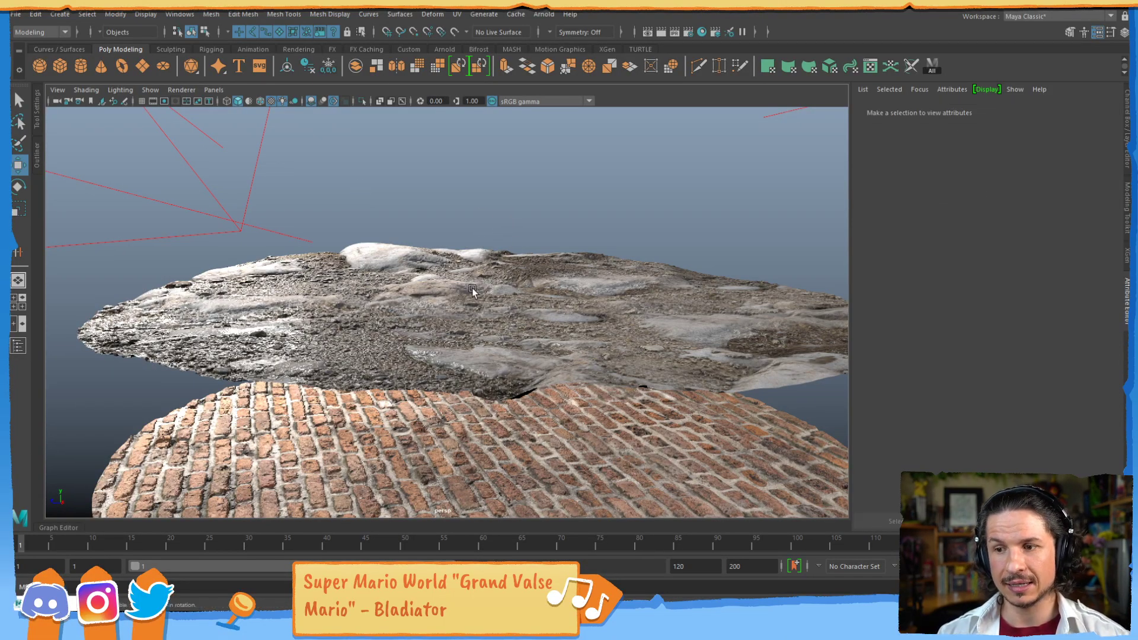
left_click_drag(507, 227, 496, 289, "alt")
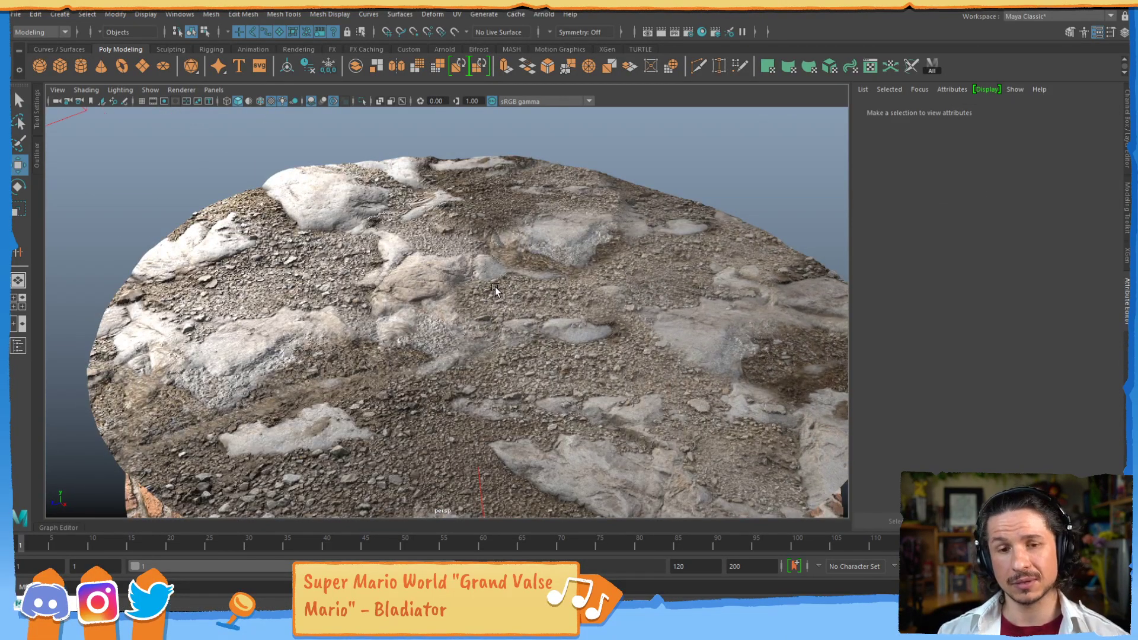
Switch Displacement Preview off and back on for the rock ground plane to compare the flat and displaced surfaces
left_click(466, 328)
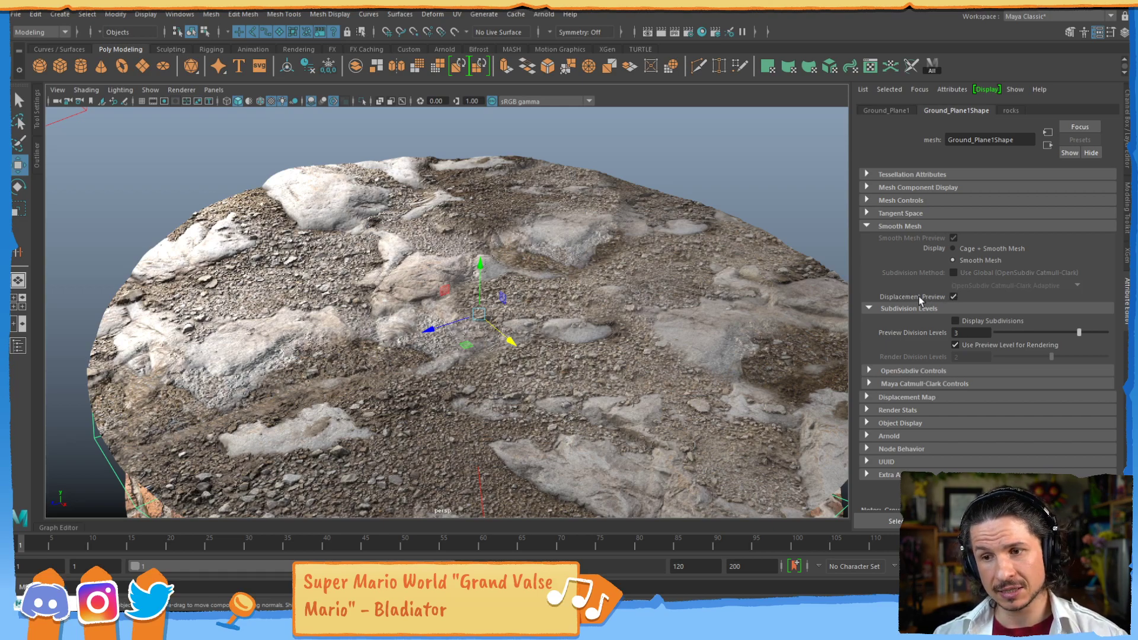
left_click(953, 297)
left_click(676, 180)
mouse_move(623, 281)
left_mouse_down("alt")
mouse_move(624, 271)
mouse_move(610, 284)
left_mouse_up("alt")
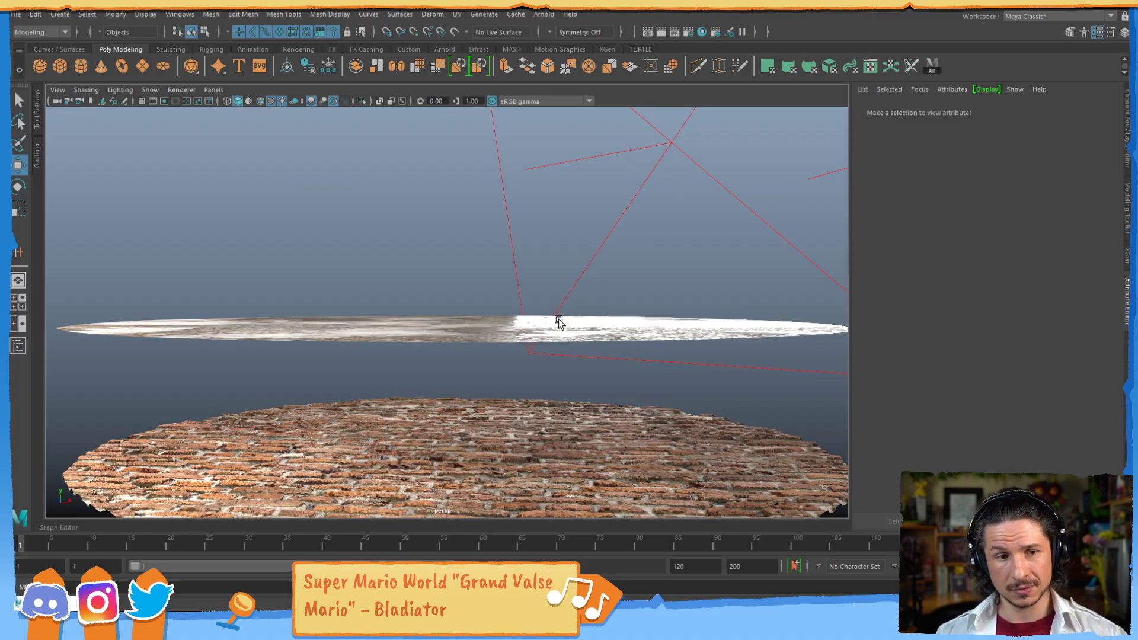
left_click(482, 331)
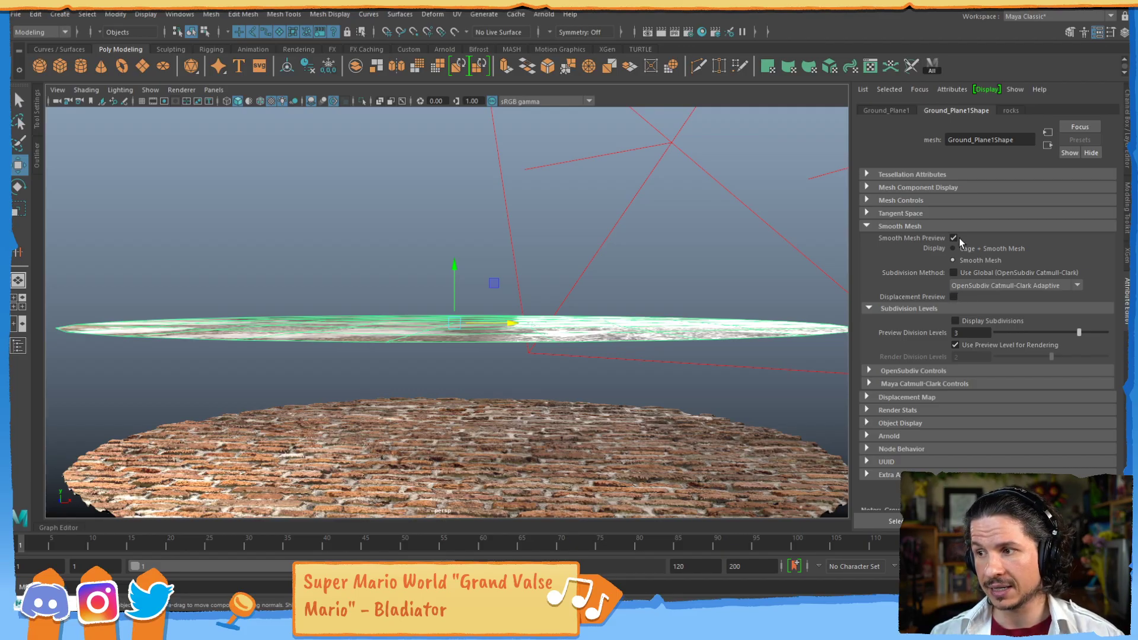
left_click(954, 297)
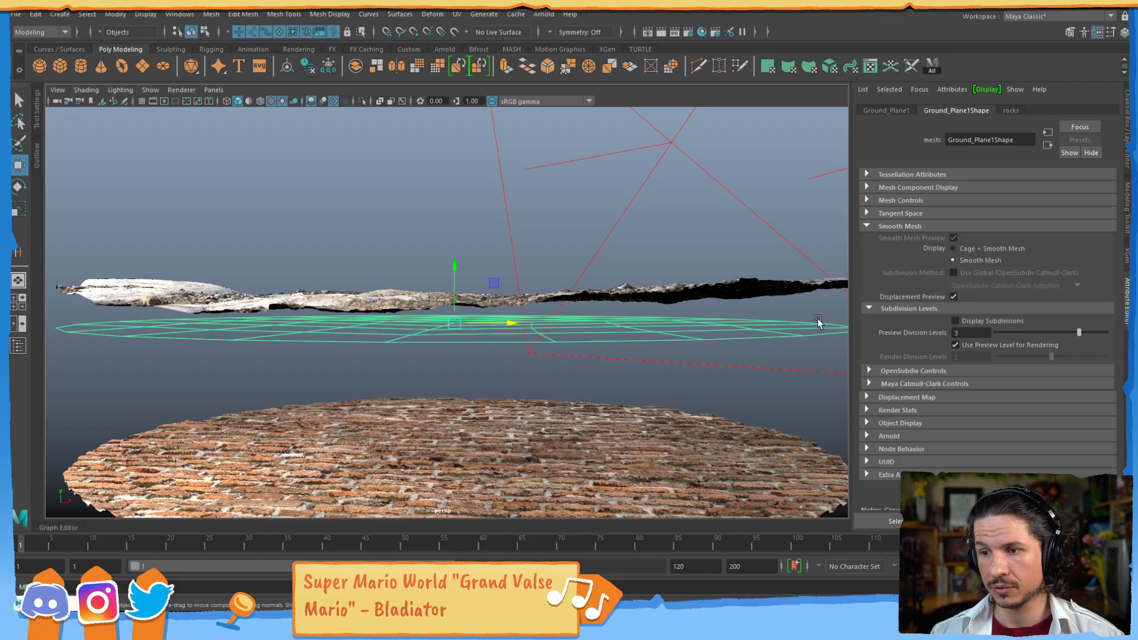
left_click(397, 210)
left_click_drag(501, 270, 366, 337, "alt")
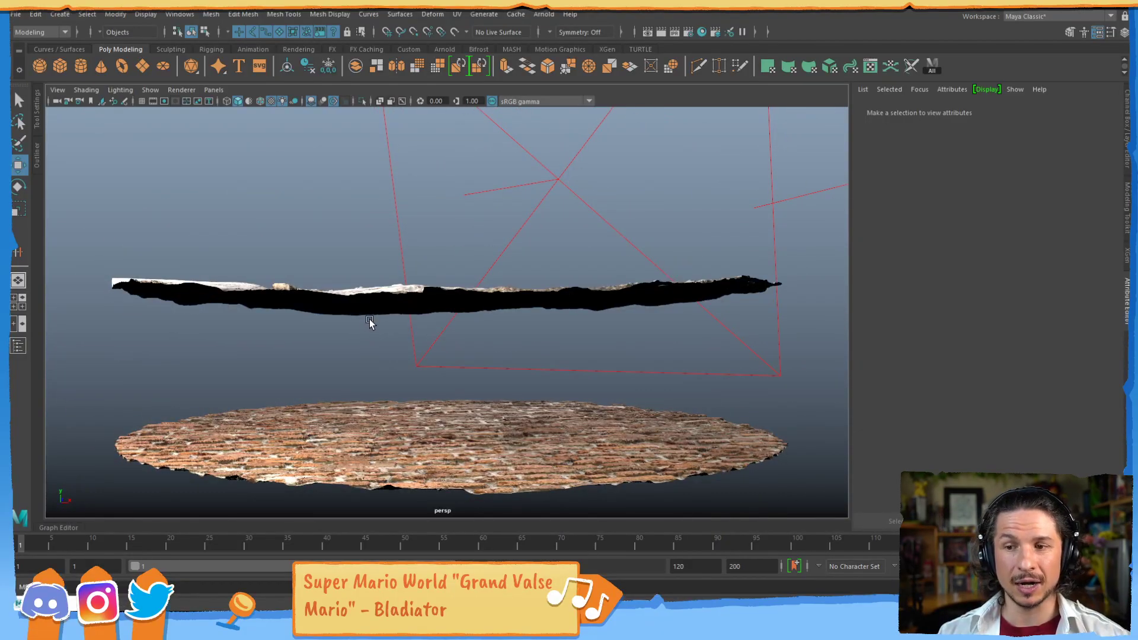
Inspect the offset between the rock plane's mesh and its displaced surface, and slide the rock plane to one side of the brick plane
left_click(370, 322)
mouse_move(445, 270)
left_mouse_down()
mouse_move(446, 289)
mouse_move(447, 257)
mouse_move(446, 267)
left_mouse_up()
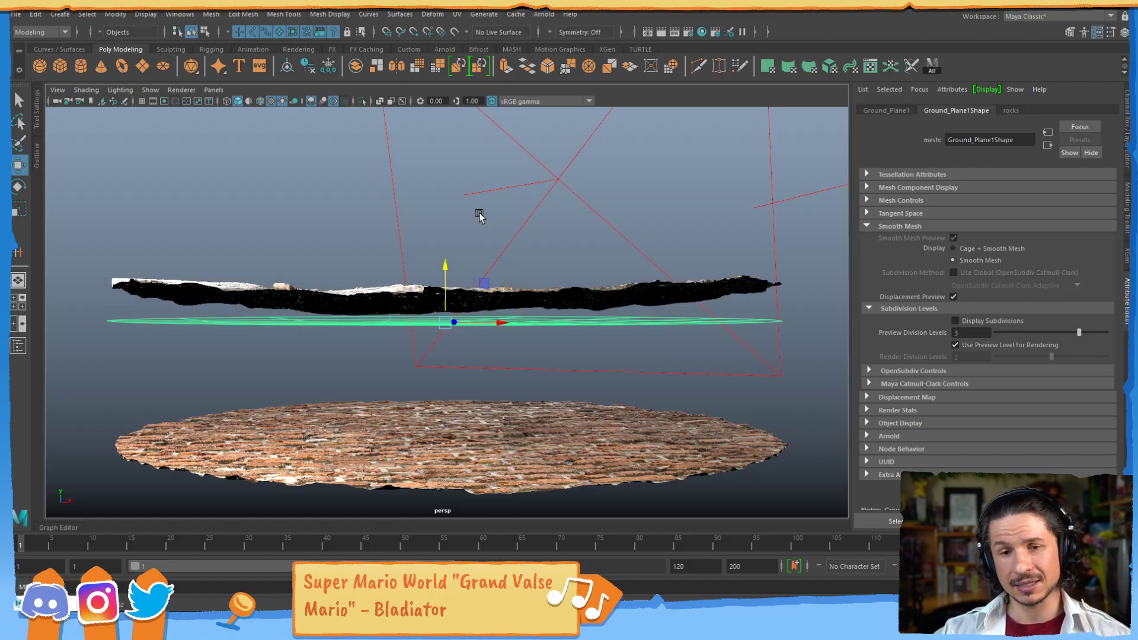
left_click_drag(479, 216, 426, 177, "alt")
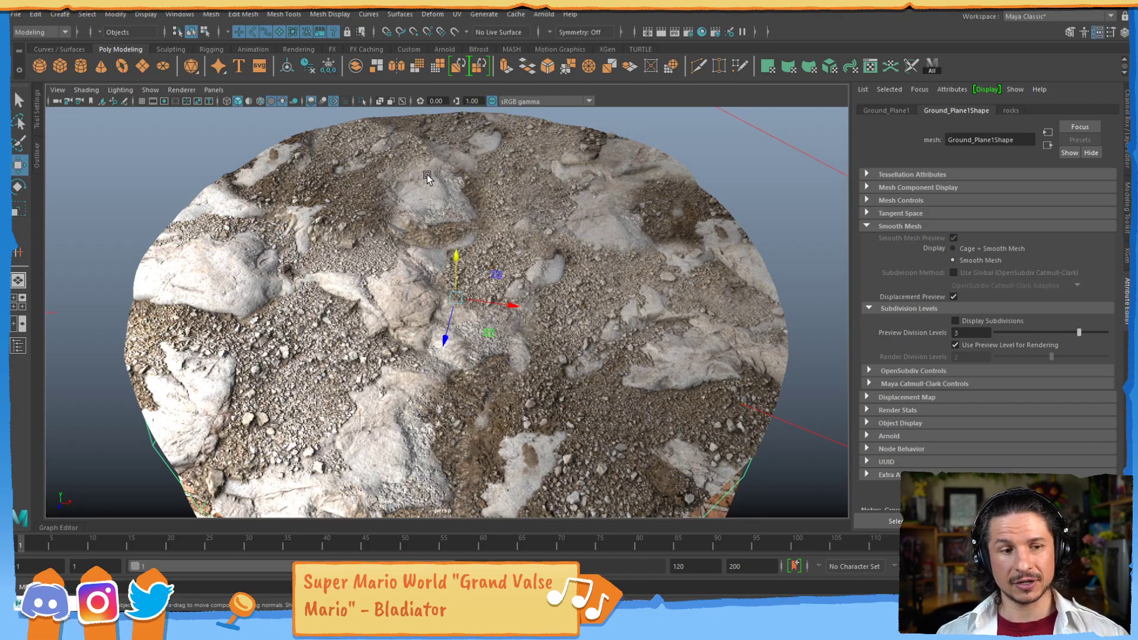
left_click(780, 229)
left_click_drag(696, 217, 605, 169, "alt")
right_click_drag(712, 297, 581, 355, "alt")
left_click_drag(580, 355, 713, 321, "alt")
left_click(558, 323)
Raise the brick ground plane to the rock plane's height and inspect where the two displaced surfaces overlap
left_click(436, 390)
left_click_drag(454, 405, 408, 386, "alt")
left_click_drag(356, 338, 350, 265)
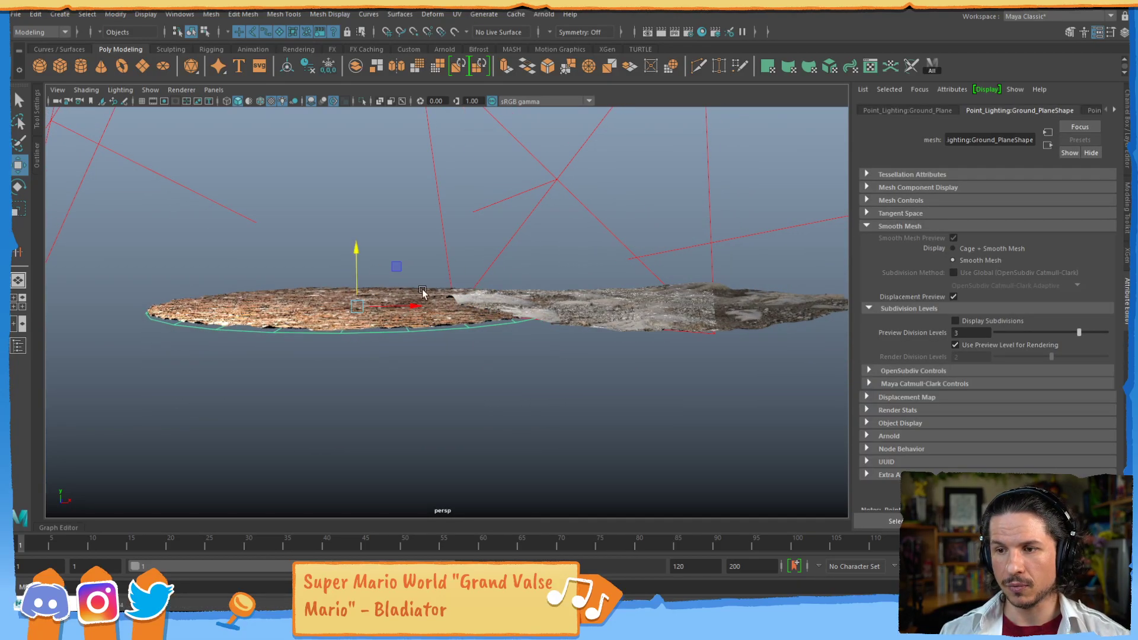
left_click(419, 276)
mouse_move(419, 277)
left_mouse_down("alt")
mouse_move(415, 335)
mouse_move(436, 278)
left_mouse_up("alt")
right_click_drag(435, 278, 465, 284, "alt")
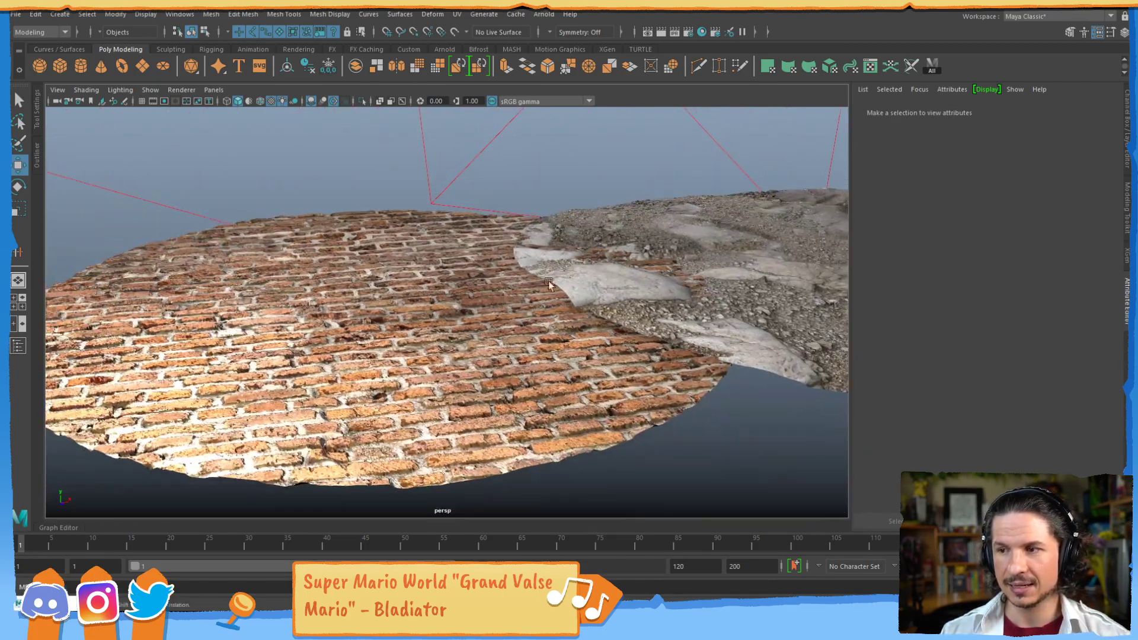
Lower the brick plane back beneath the rocks and slide the rock plane back over it
middle_click_drag(670, 266, 493, 342, "alt")
left_click_drag(493, 342, 500, 329, "alt")
left_click(184, 367)
left_click_drag(112, 300, 114, 374)
left_click(532, 338)
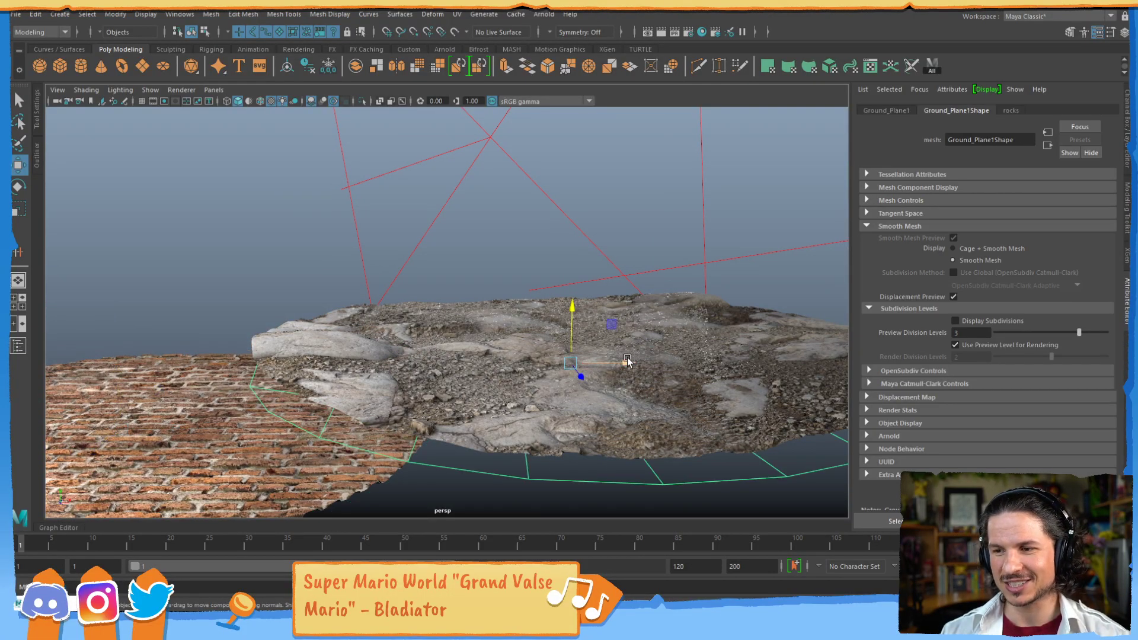
left_click_drag(619, 362, 386, 328)
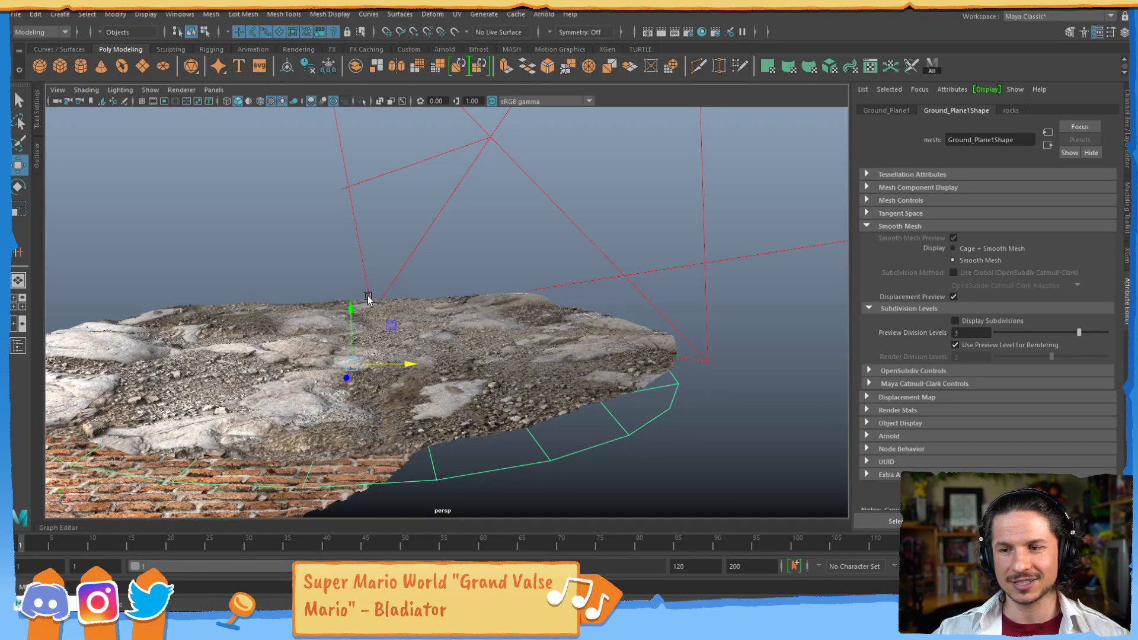
left_click(286, 225)
Examine the displaced rock ground close up and from farther away, and undo the last two actions
right_click_drag(279, 299, 571, 248, "alt")
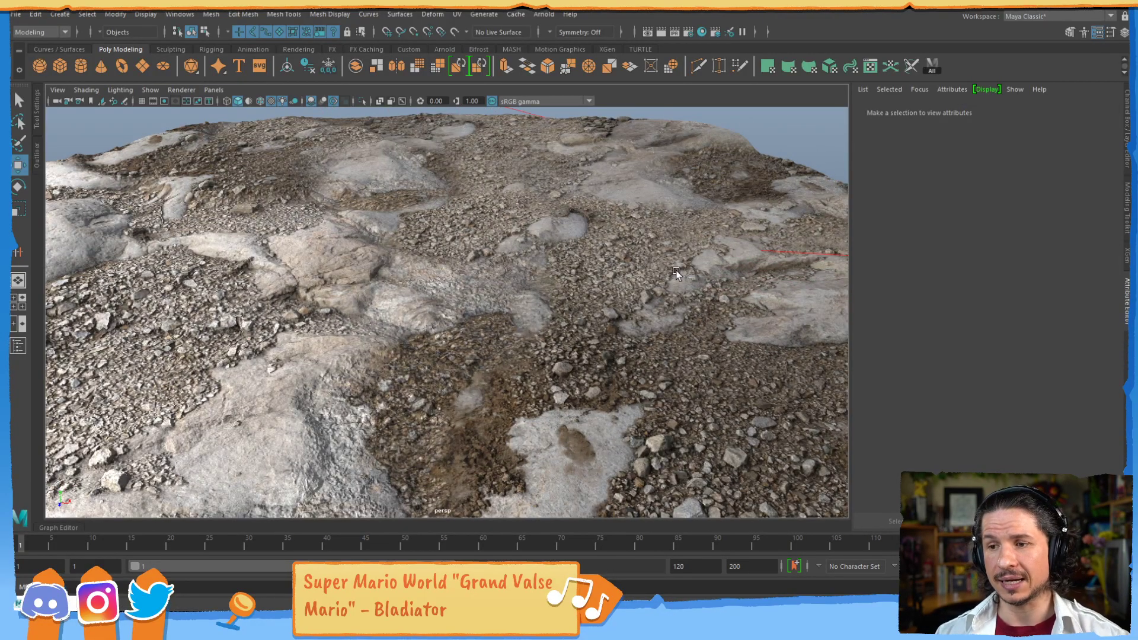
right_click_drag(688, 252, 504, 263, "alt")
middle_click_drag(504, 264, 546, 237, "alt")
left_click(546, 237)
mouse_move(547, 237)
left_mouse_down("alt")
mouse_move(528, 243)
mouse_move(560, 243)
left_mouse_up("alt")
key("ctrl+z")
key("ctrl+z")
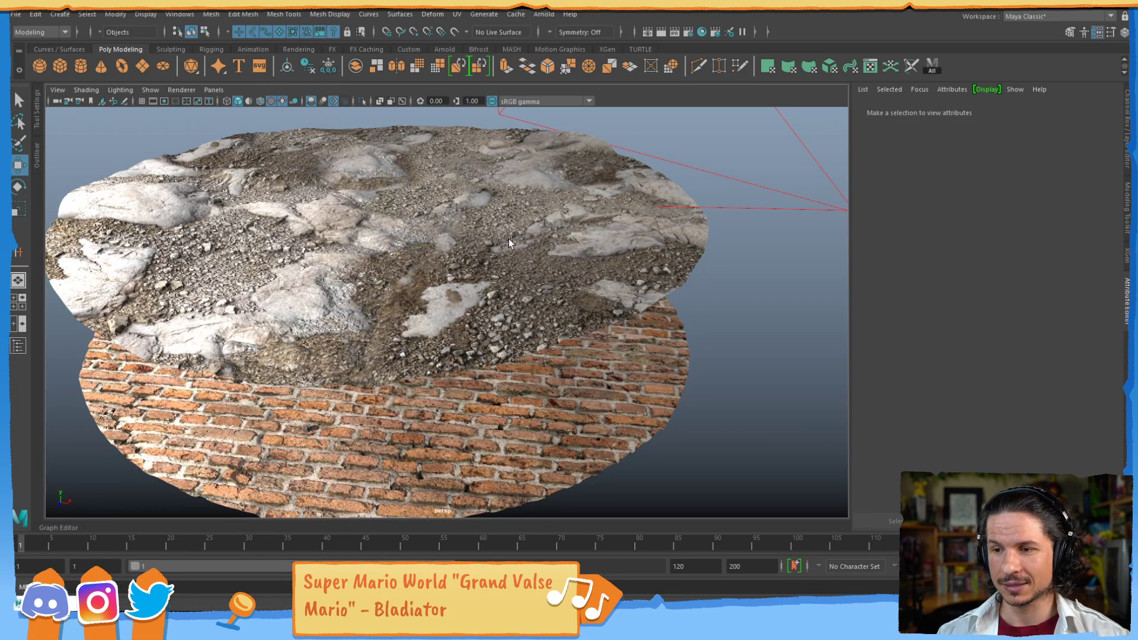
Select the rock ground plane and examine its displaced surface above the brick plane from a low angle and from above
right_click_drag(662, 281, 462, 308, "alt")
left_click_drag(462, 332, 433, 305, "alt")
mouse_move(374, 450)
left_mouse_down()
mouse_move(411, 291)
mouse_move(423, 336)
left_mouse_up()
left_click(400, 231)
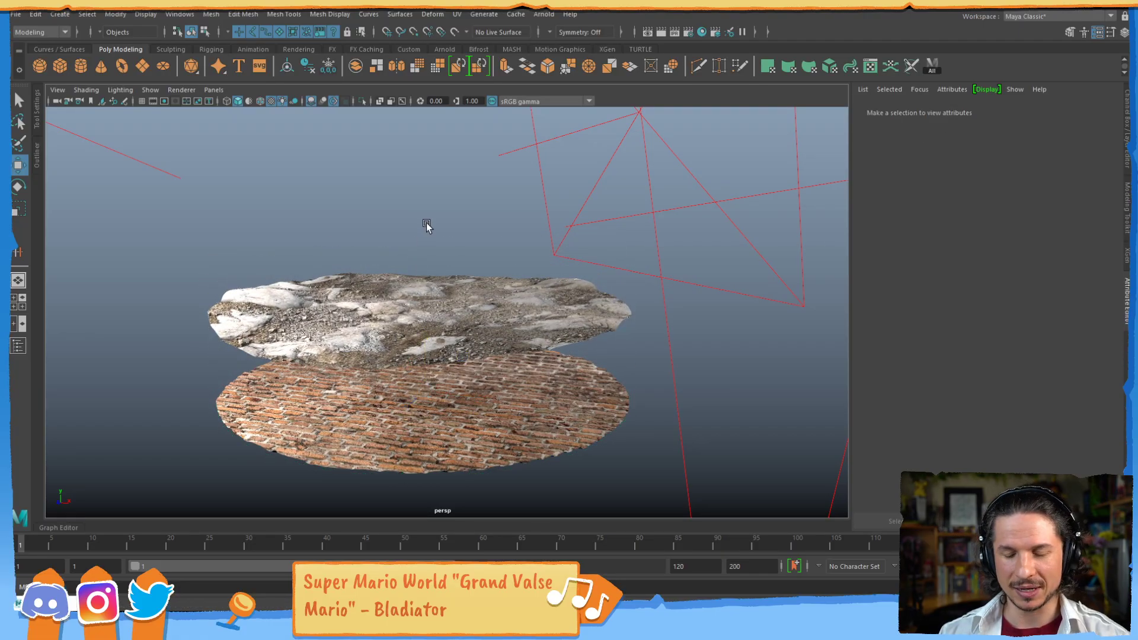
left_click(439, 317)
mouse_move(422, 262)
left_mouse_down()
mouse_move(428, 177)
mouse_move(434, 261)
mouse_move(422, 253)
left_mouse_up()
middle_click_drag(422, 253, 466, 303, "alt")
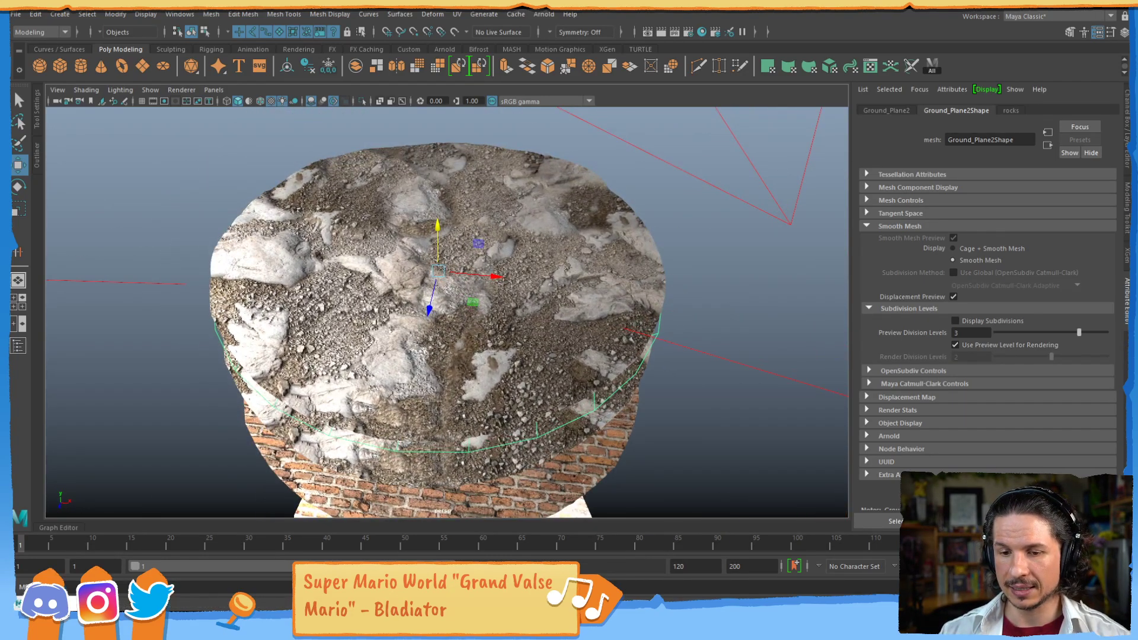
Switch to the Hypershade and clear the rocks material network from the work area
left_click(59, 603)
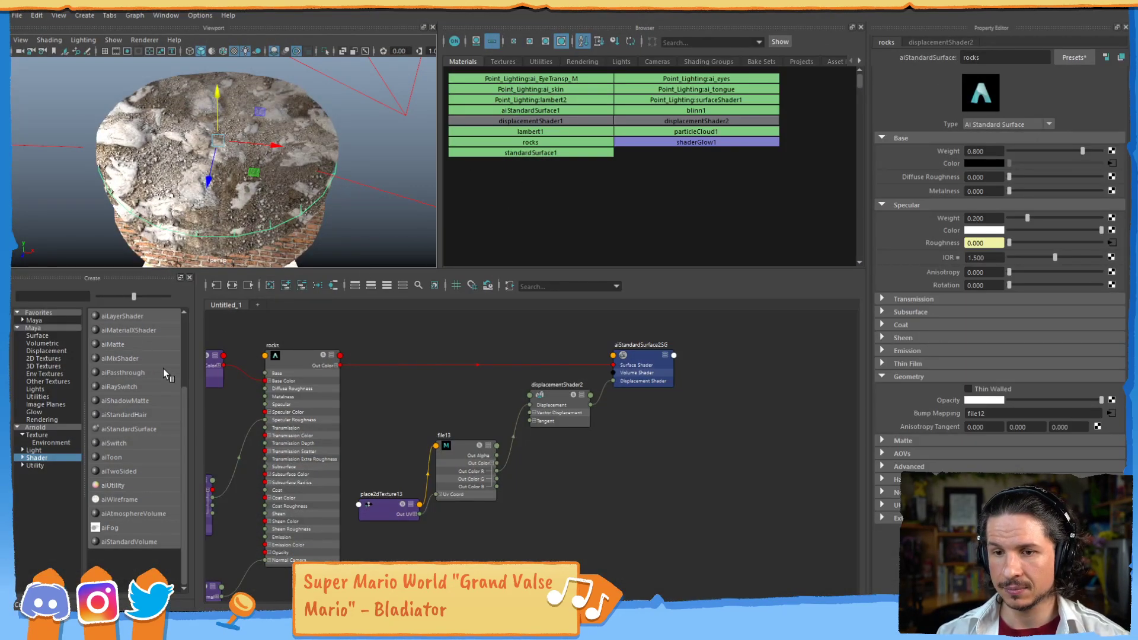
left_click(435, 333)
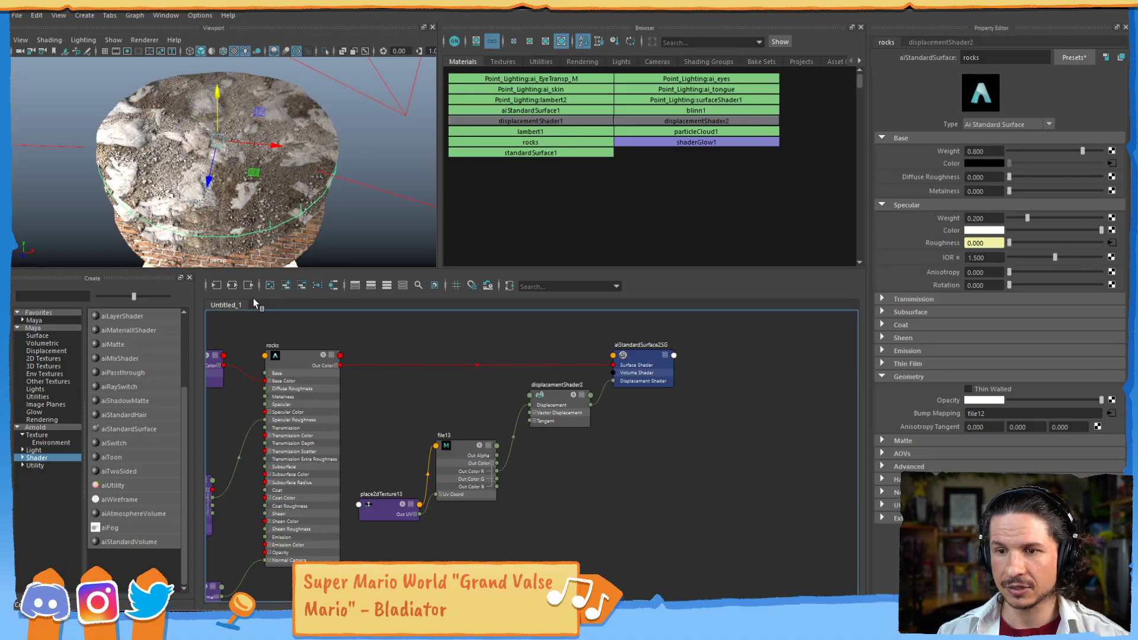
left_click(135, 15)
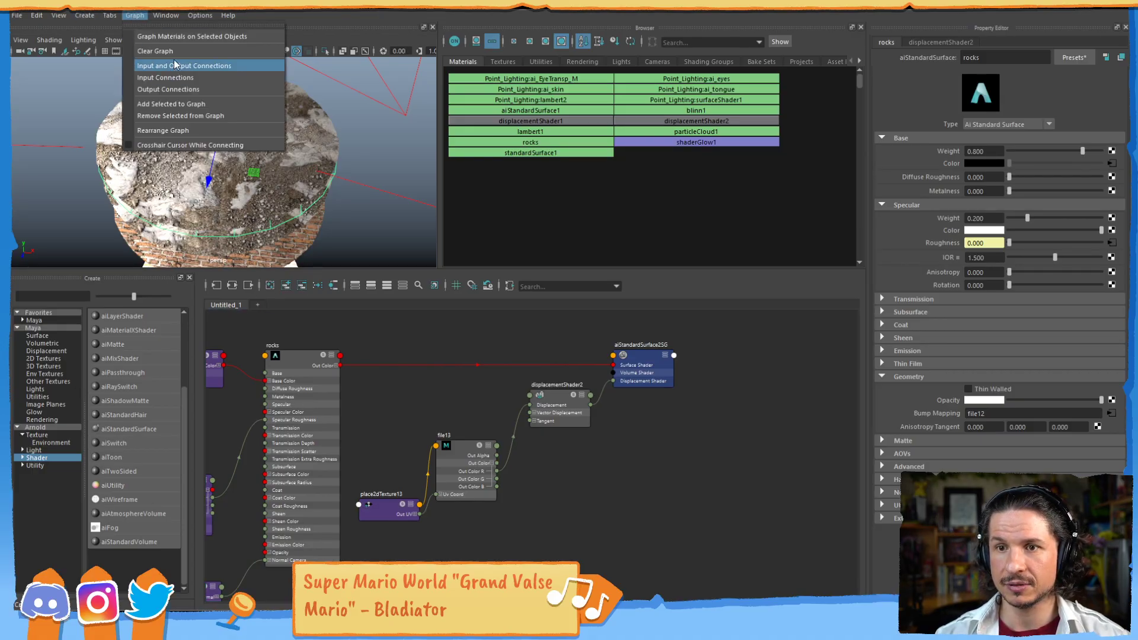
left_click(193, 59)
left_click(439, 352)
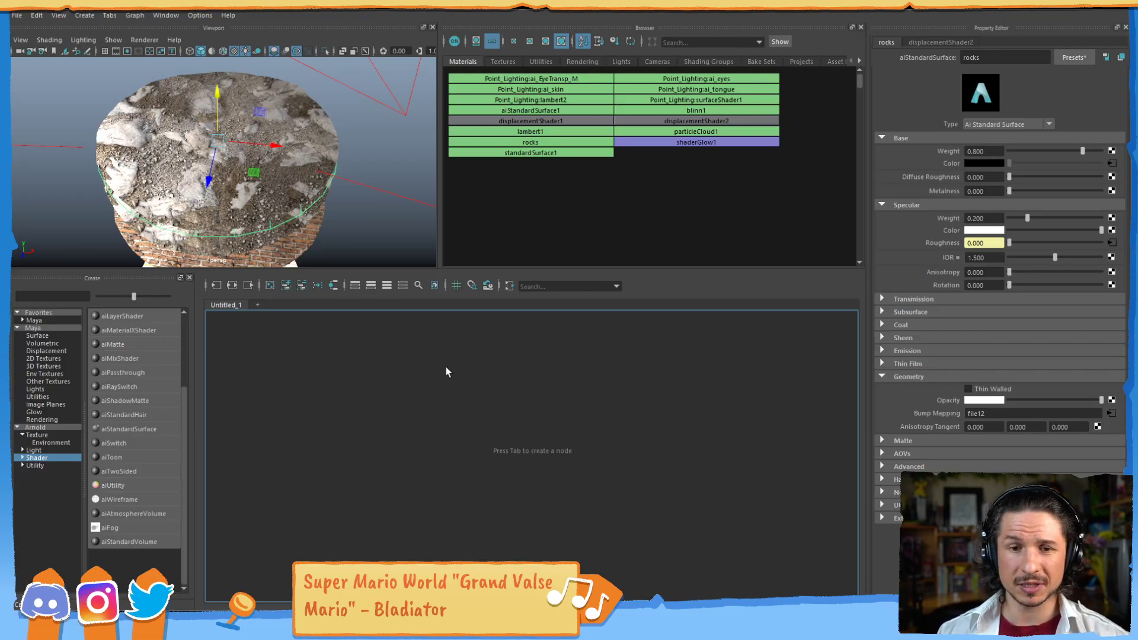
Create an aiStandardSurface material in the empty graph and arrange its shading group beside it
key("Tab")
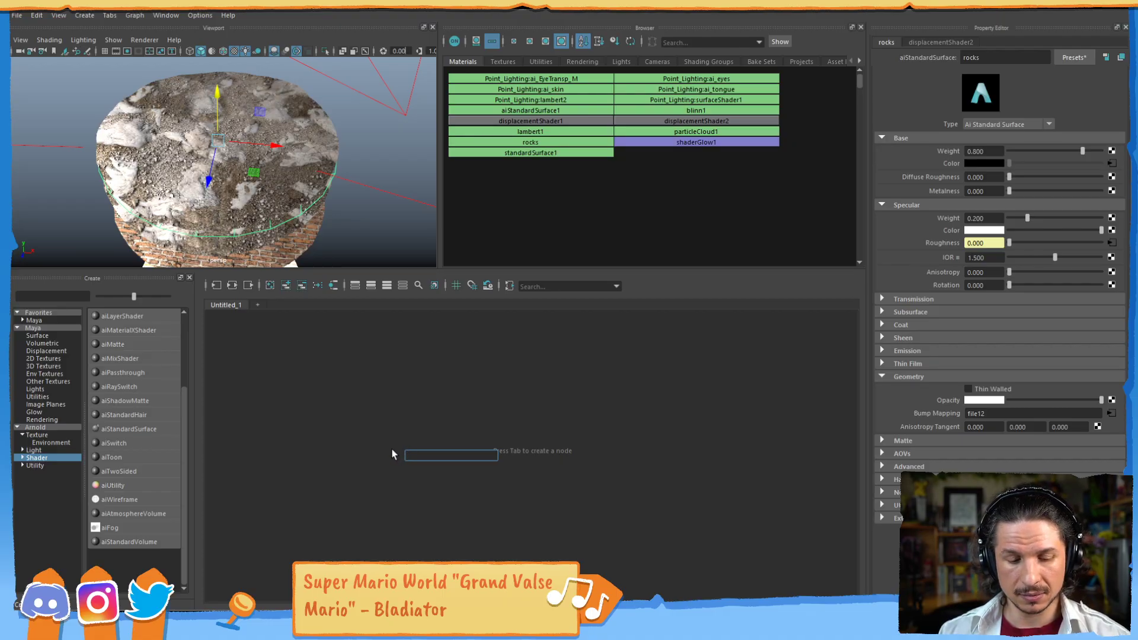
type("aista")
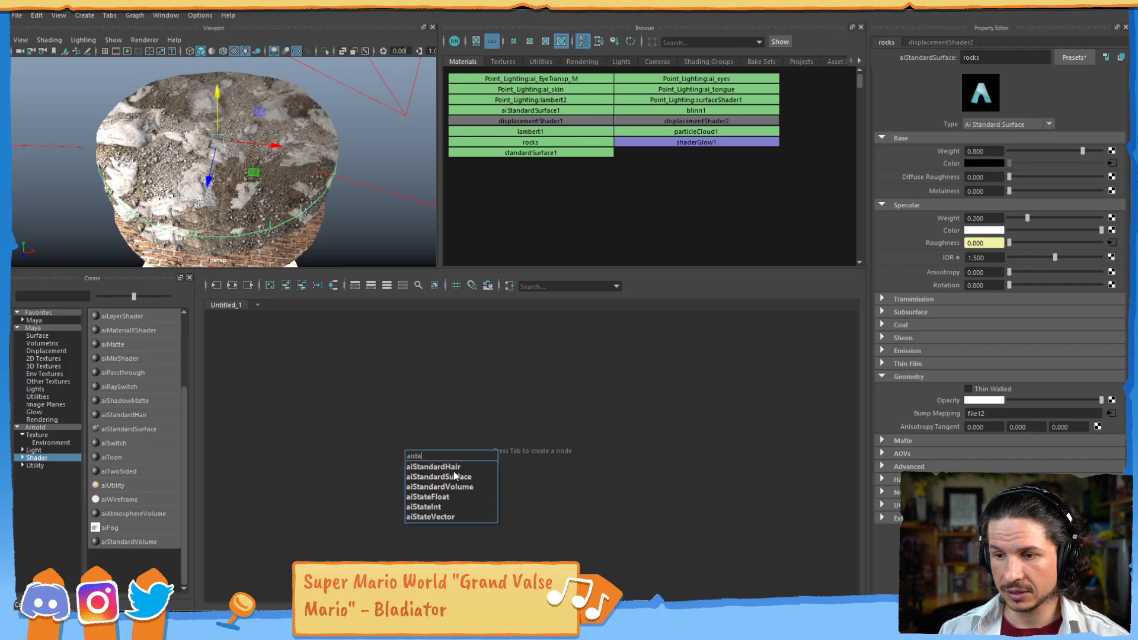
left_click(438, 476)
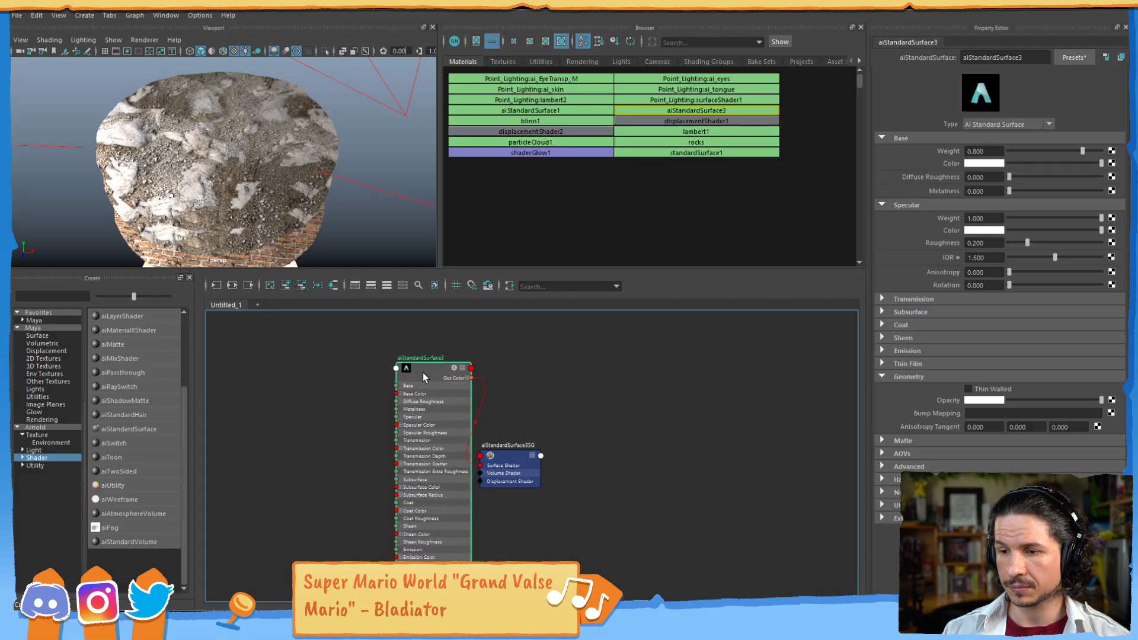
left_click_drag(508, 453, 571, 364)
left_click_drag(419, 372, 480, 360)
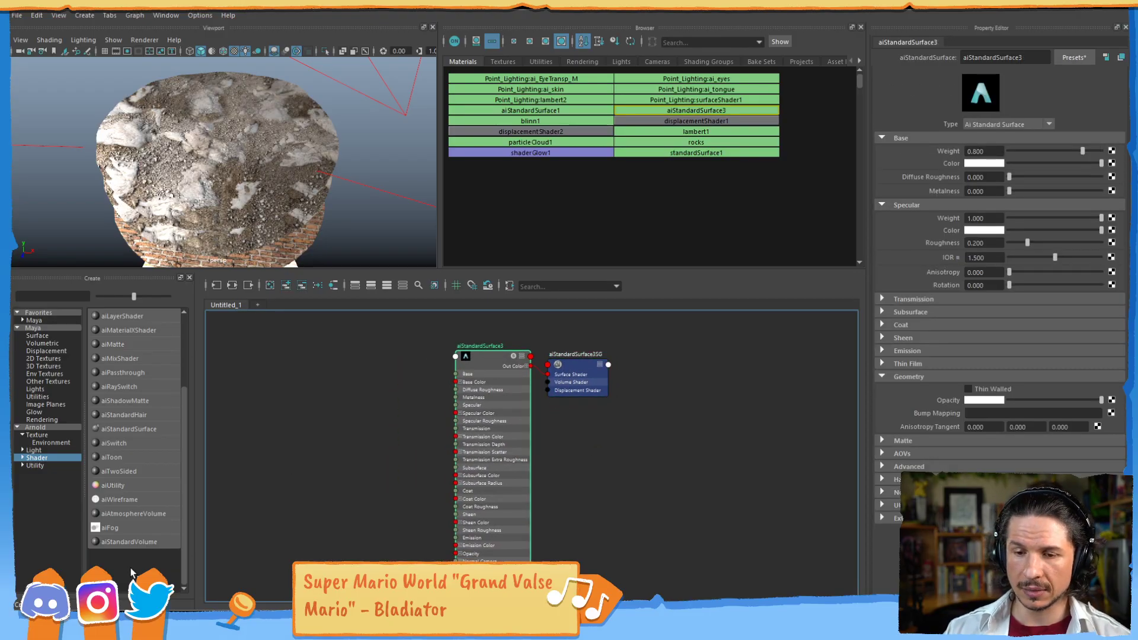
Switch to the browser and browse the TextureHaven texture library for ground and surface materials
mouse_move(137, 622)
left_click(120, 595)
key("ctrl+l")
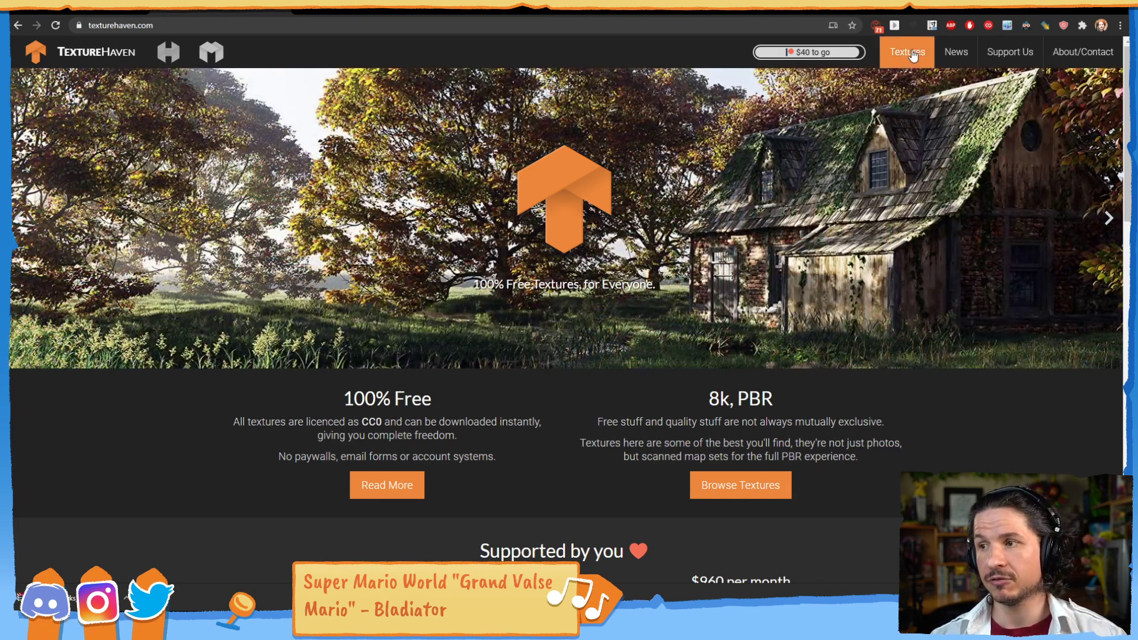
left_click(907, 52)
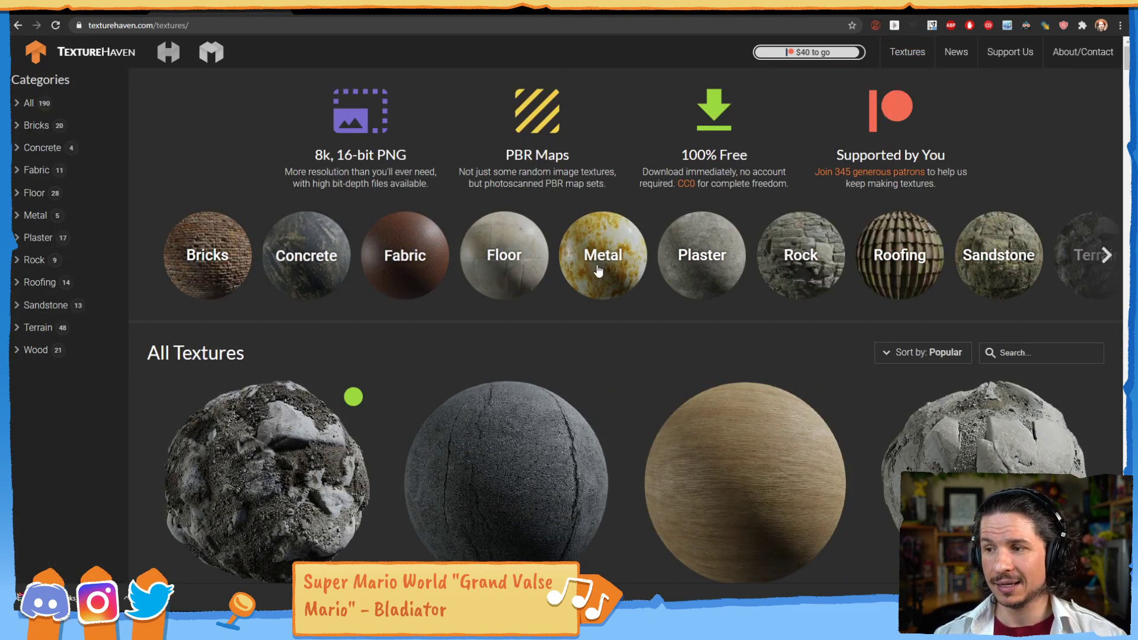
scroll(504, 237, "down", 5)
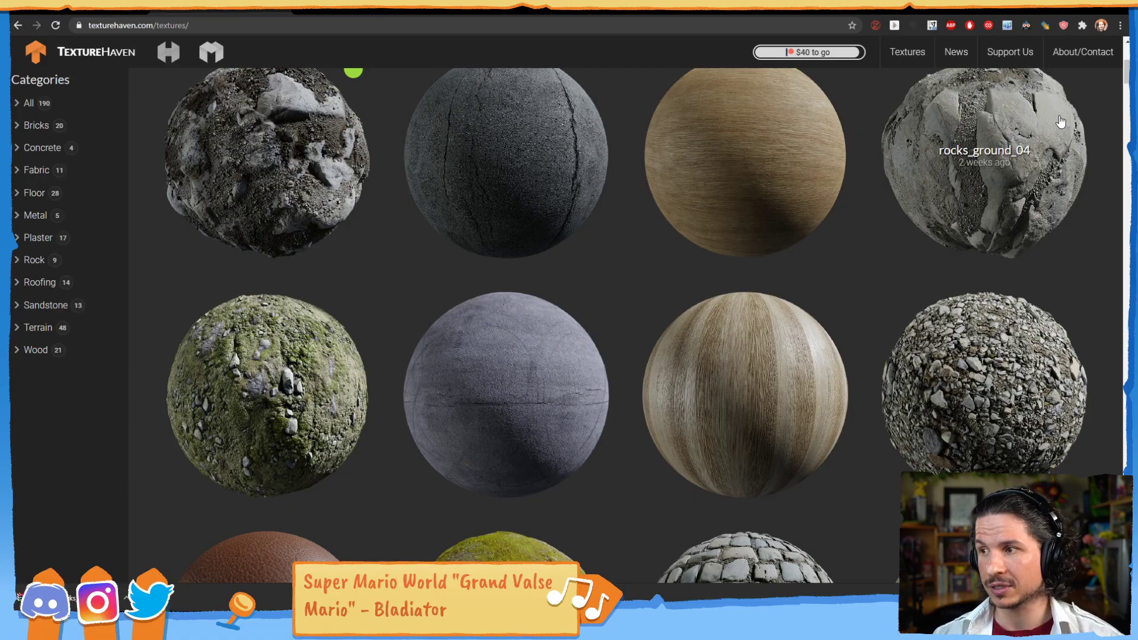
left_click_drag(1126, 77, 1127, 150)
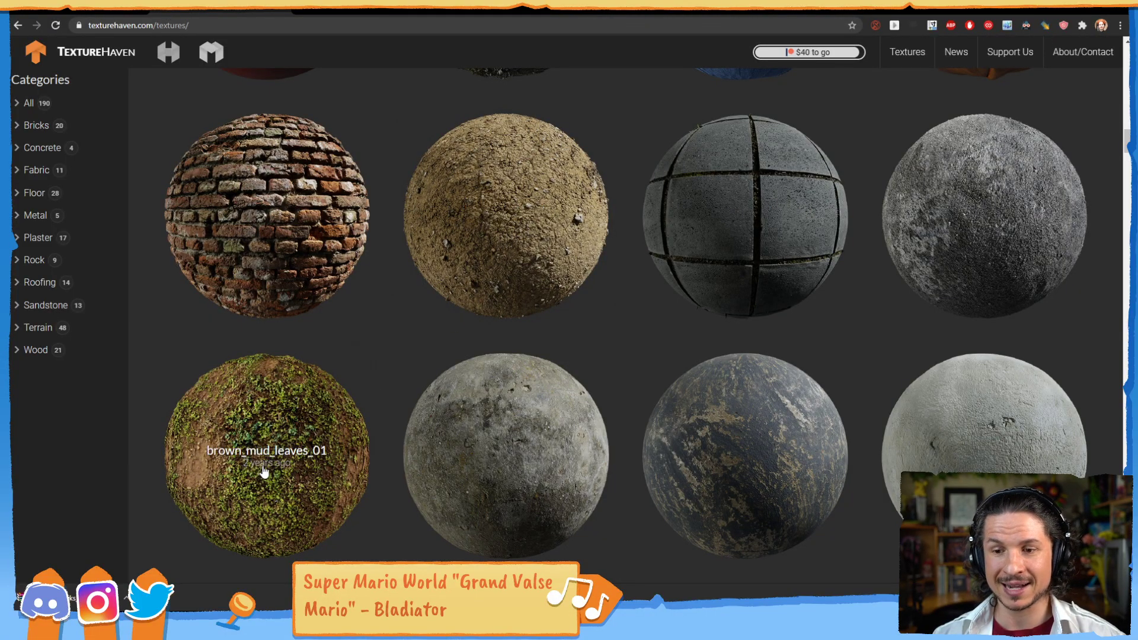
left_click_drag(1126, 142, 1127, 166)
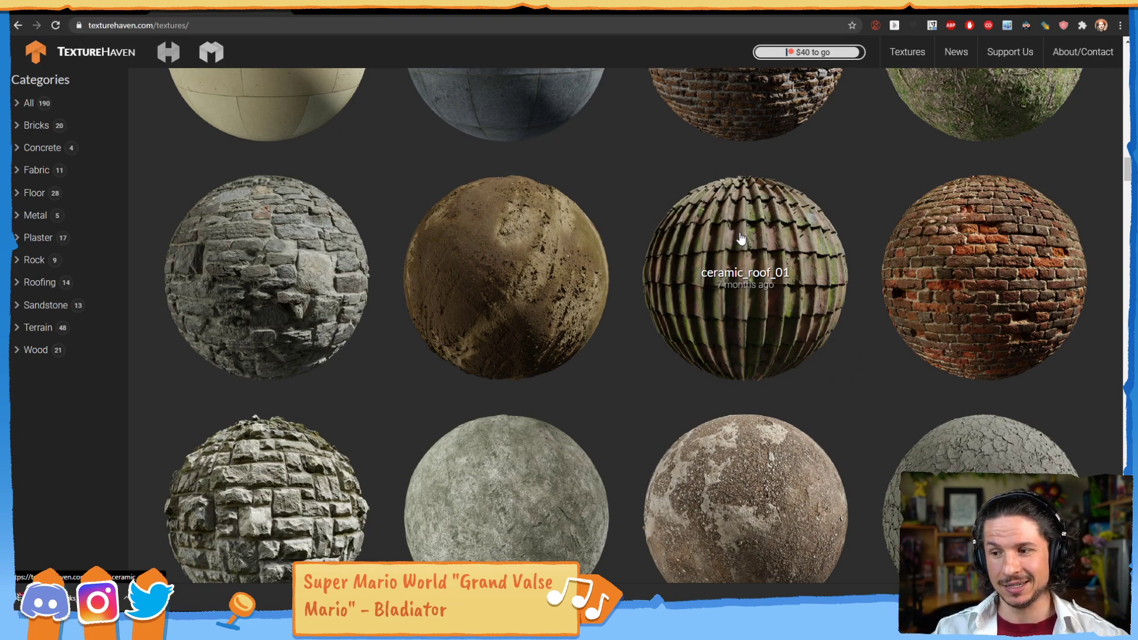
left_click_drag(1127, 178, 1125, 207)
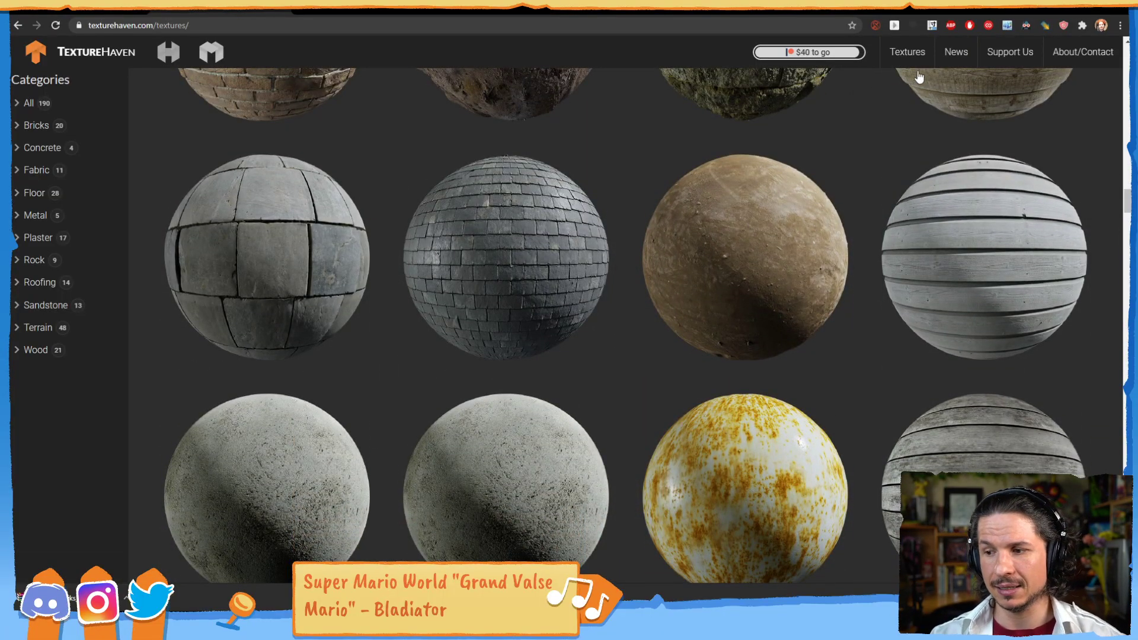
left_click(1066, 11)
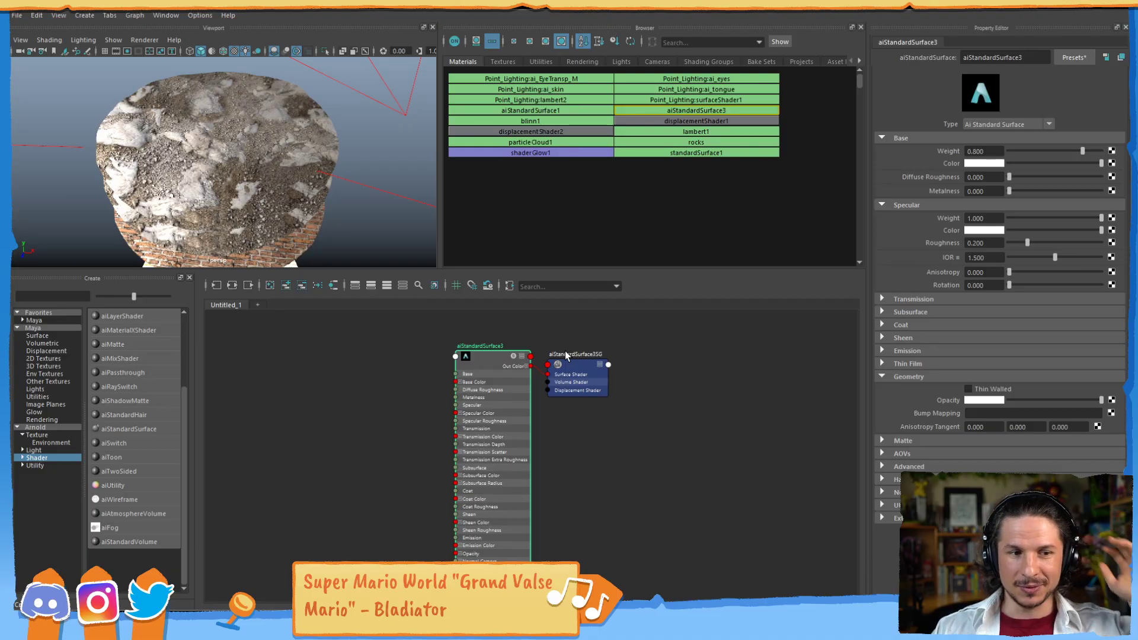
Review the AO, diffuse, displacement, normal and roughness maps in the asphalt_02_4k_png folder
left_click(396, 398)
middle_click_drag(460, 393, 531, 384, "alt")
right_click_drag(531, 384, 570, 397, "alt")
middle_click_drag(570, 397, 586, 372, "alt")
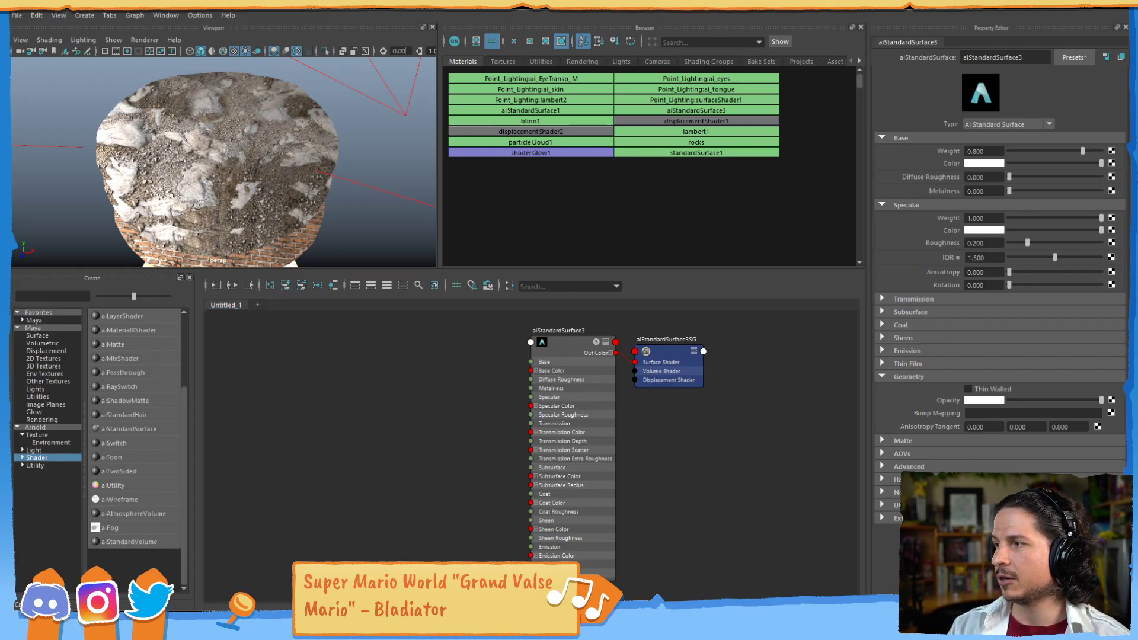
left_click_drag(592, 203, 531, 123)
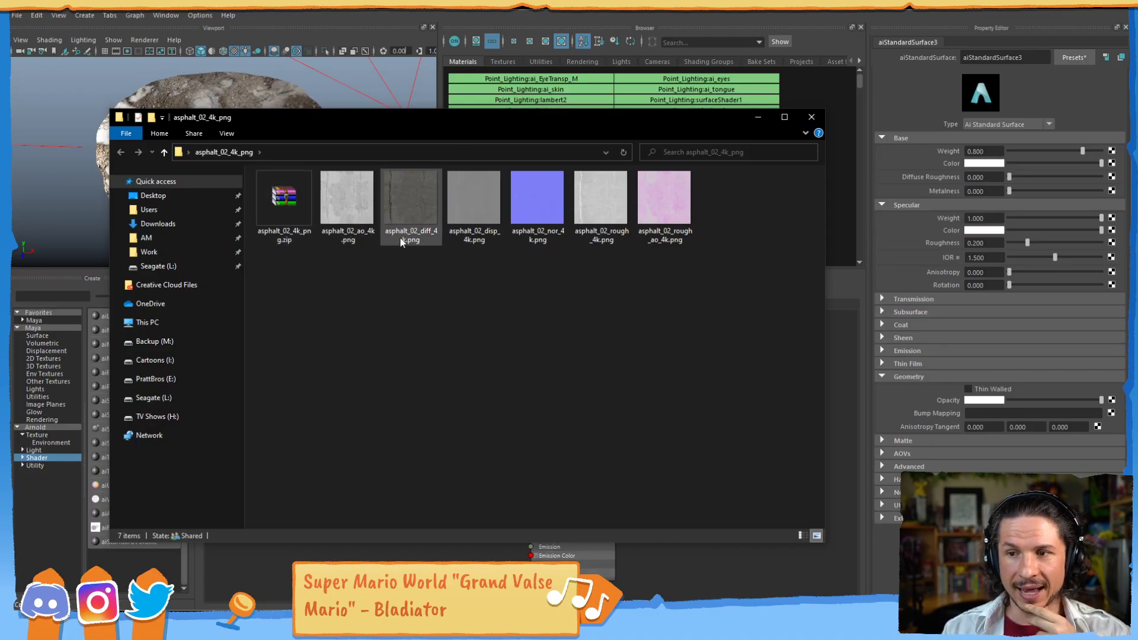
left_click(418, 212)
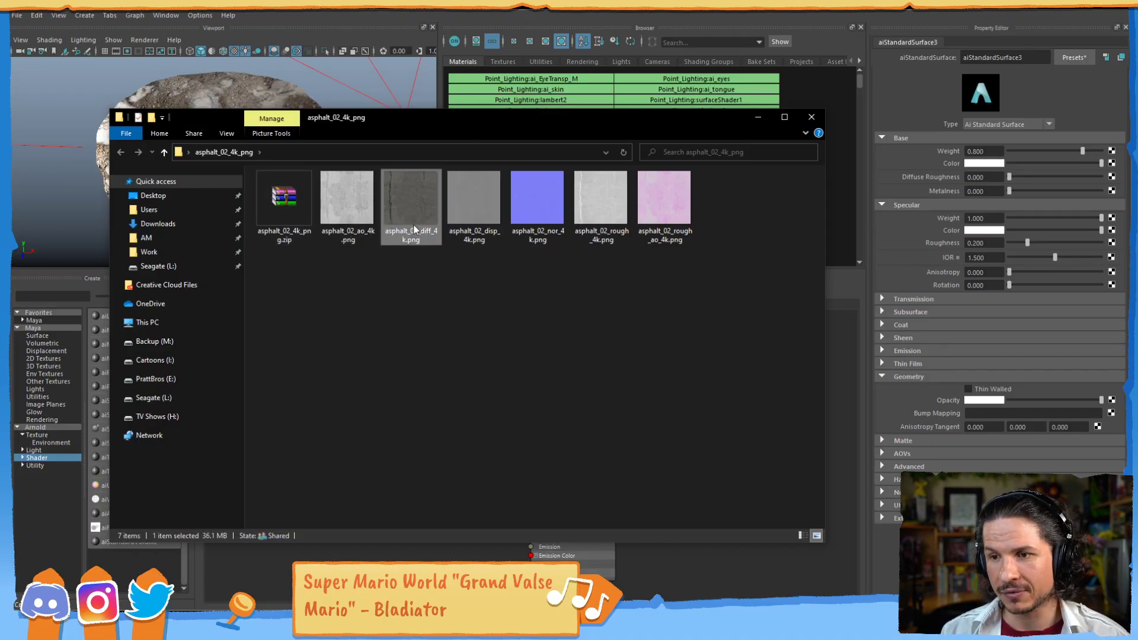
left_click(455, 223)
left_click(355, 215)
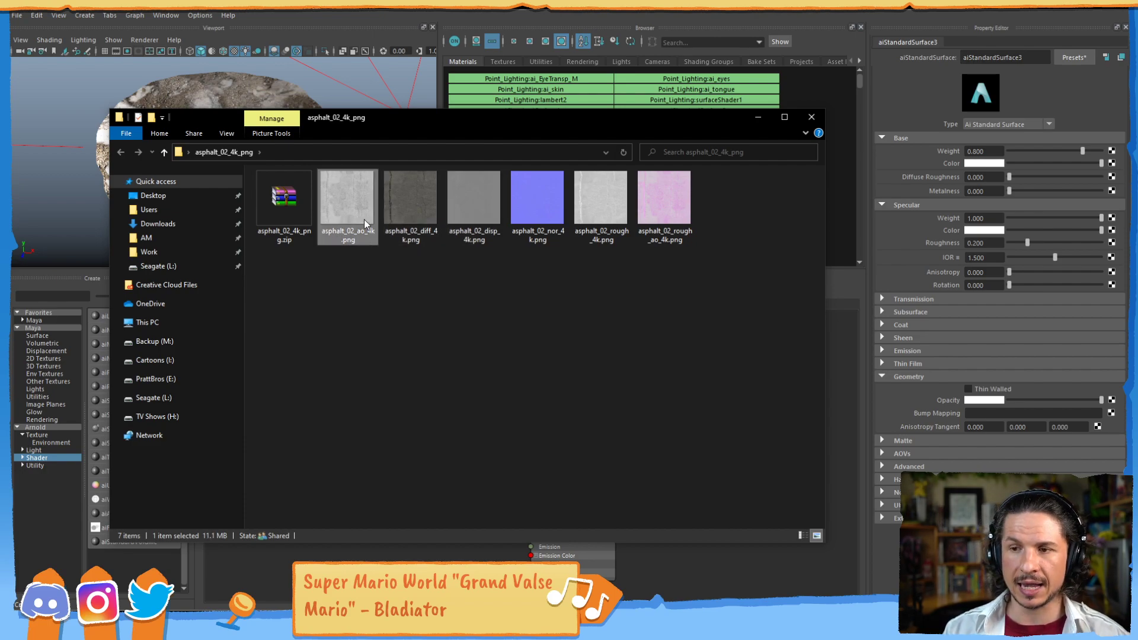
left_click(533, 211)
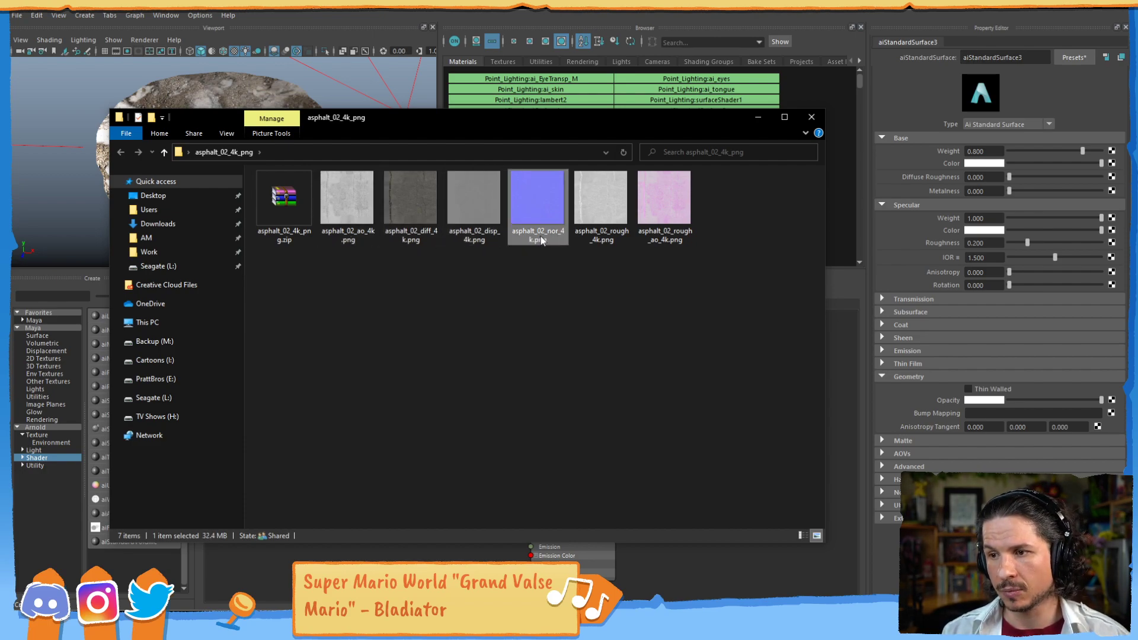
left_click(592, 234)
left_click(668, 205)
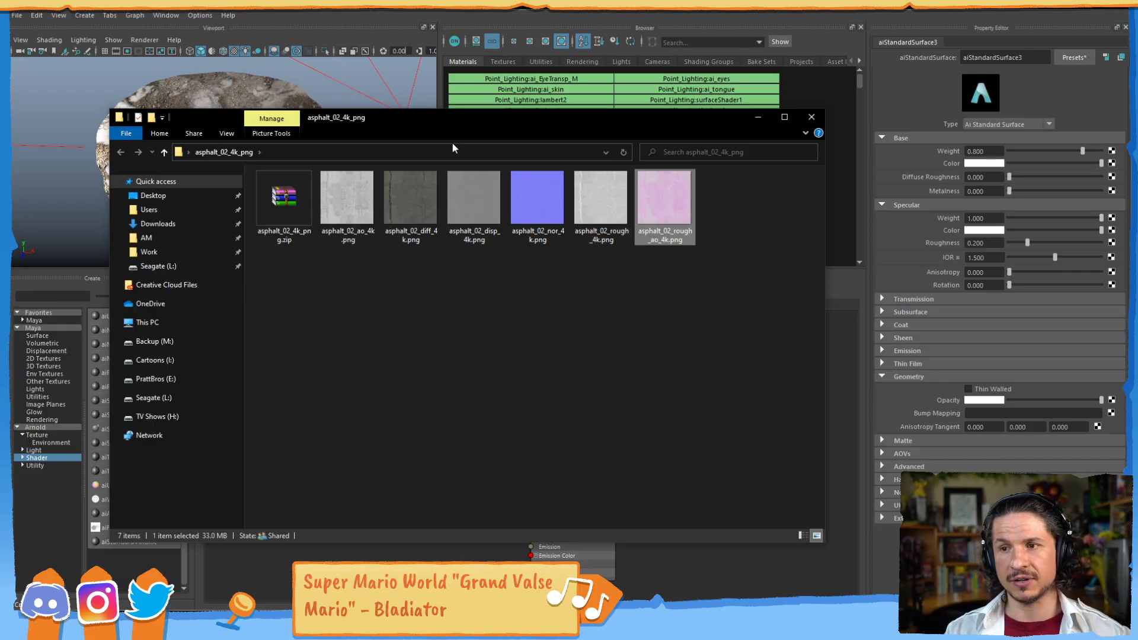
left_click_drag(445, 118, 1136, 178)
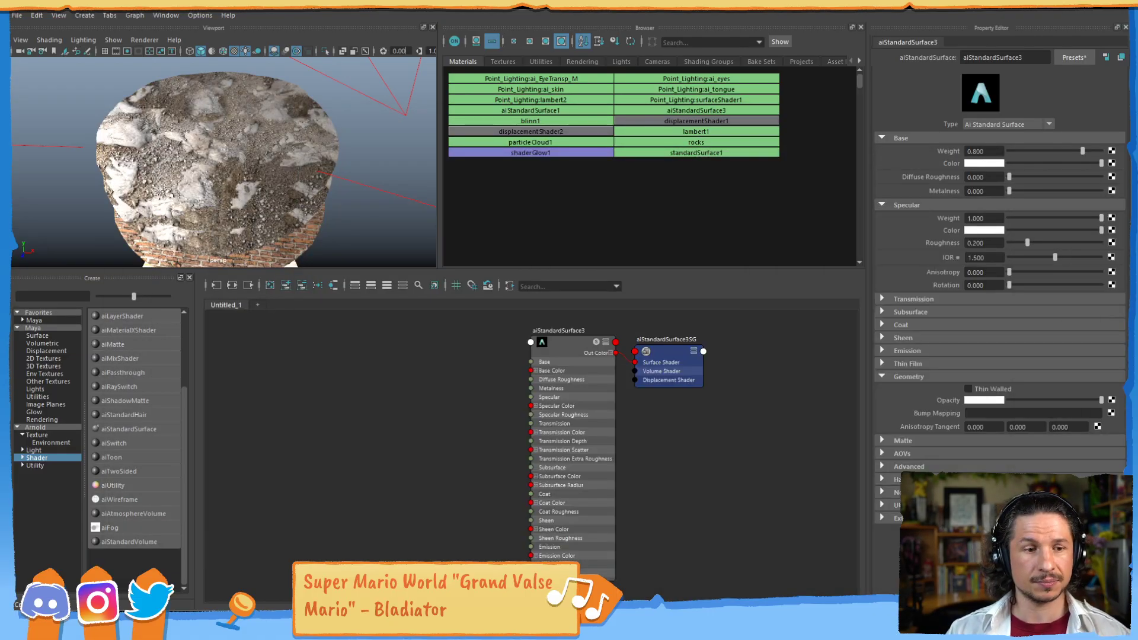
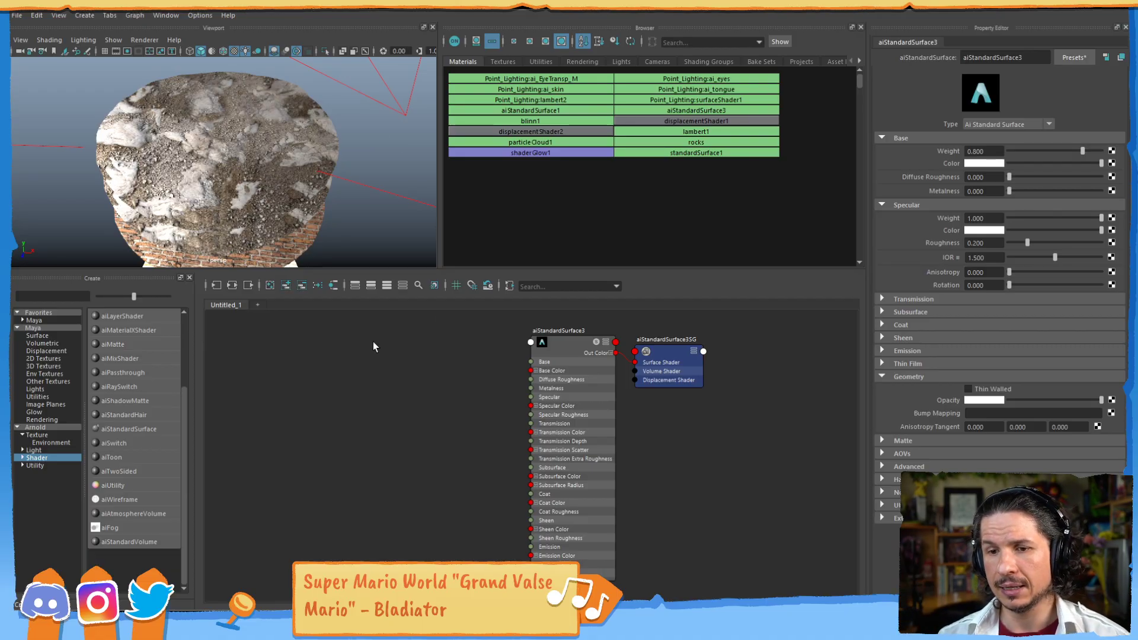
Create a File texture and place it with its 2D placement node level with the new material's first inputs
left_click(330, 339)
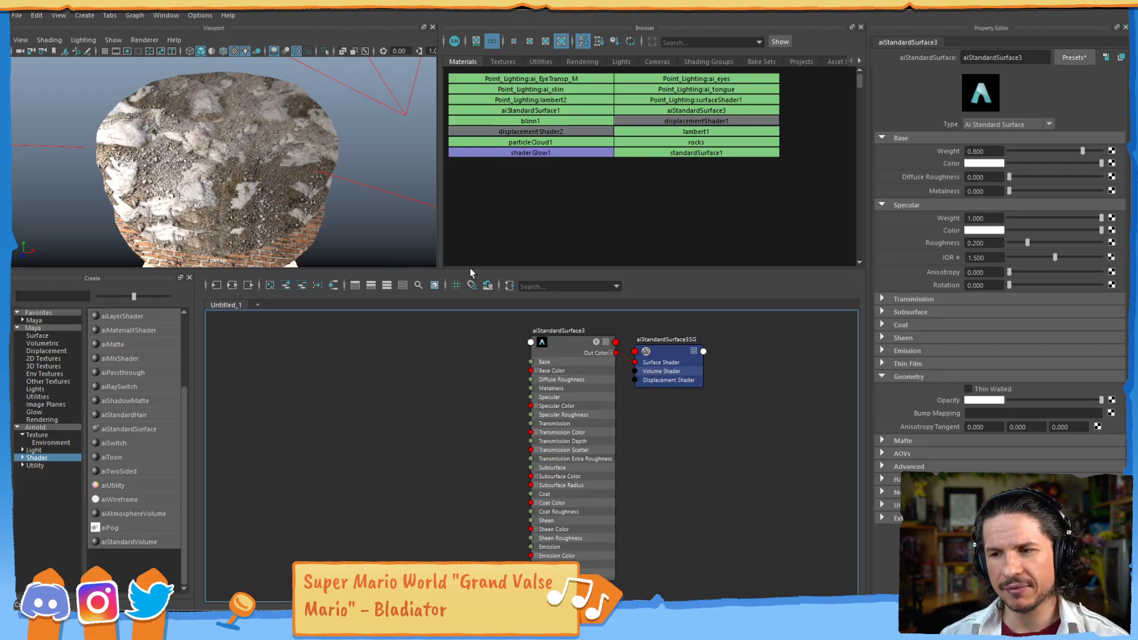
right_click_drag(581, 376, 509, 376, "alt")
middle_click_drag(509, 376, 528, 375, "alt")
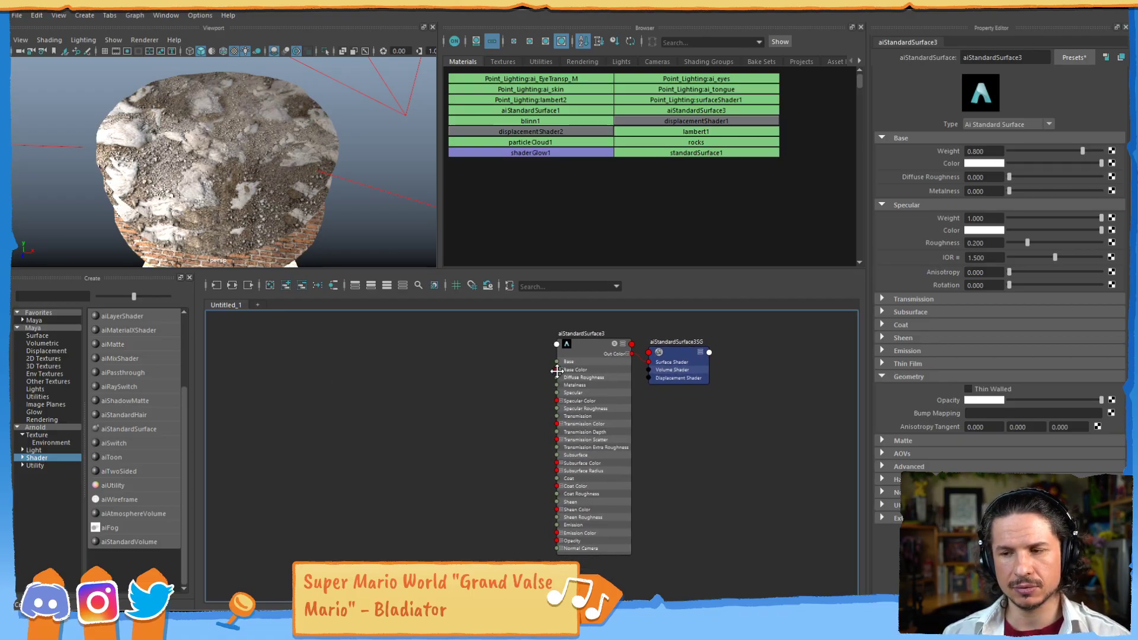
right_click_drag(528, 374, 545, 375, "alt")
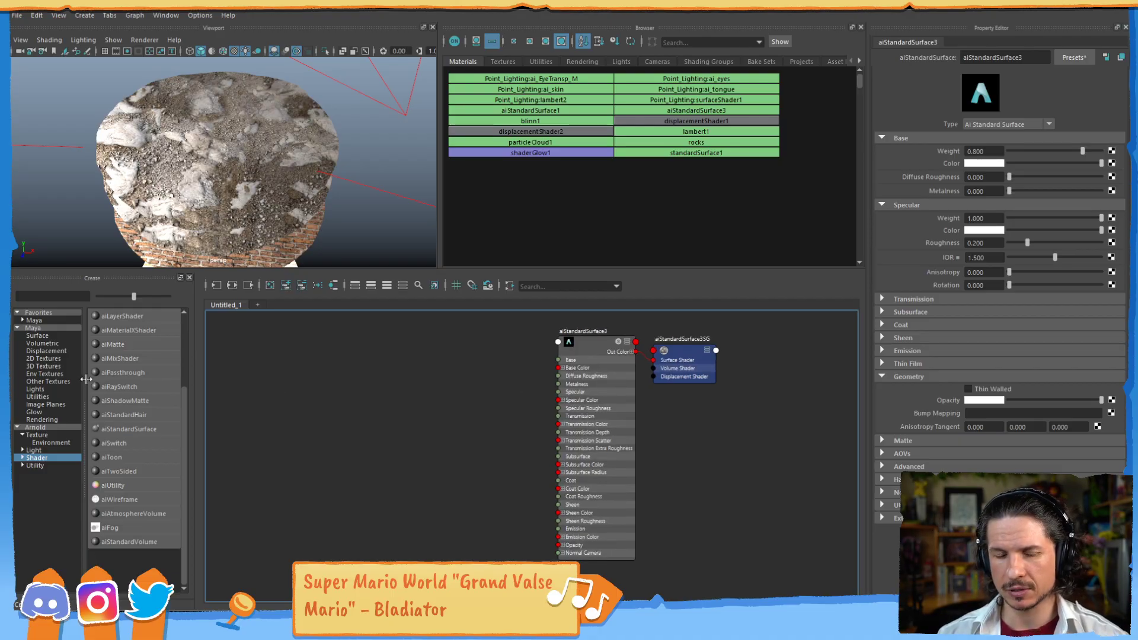
left_click(50, 359)
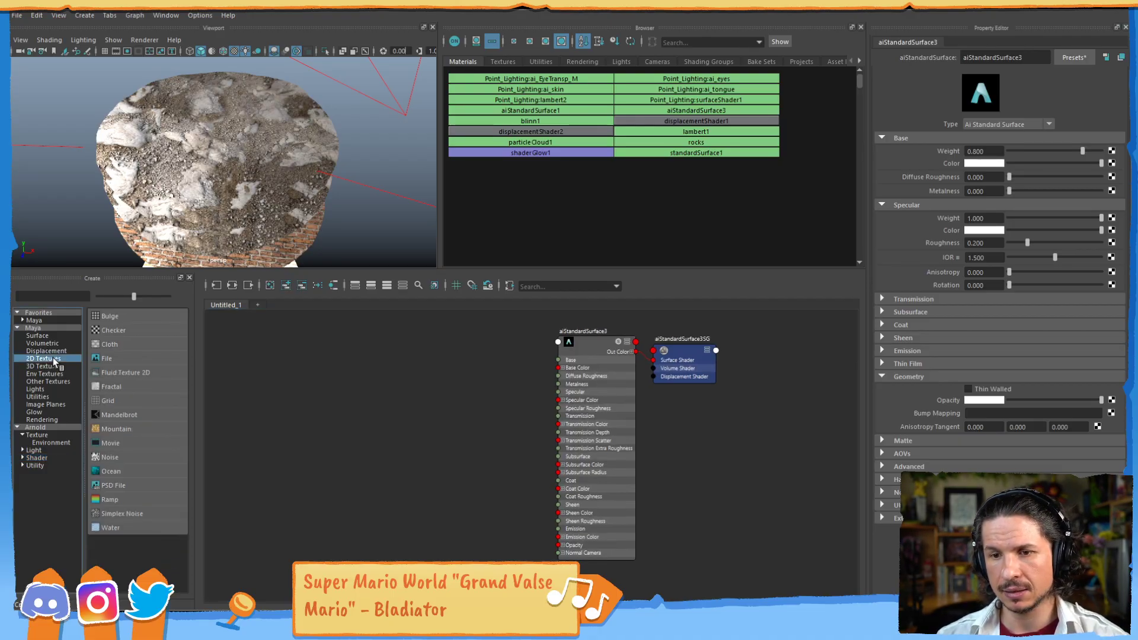
left_click(141, 359)
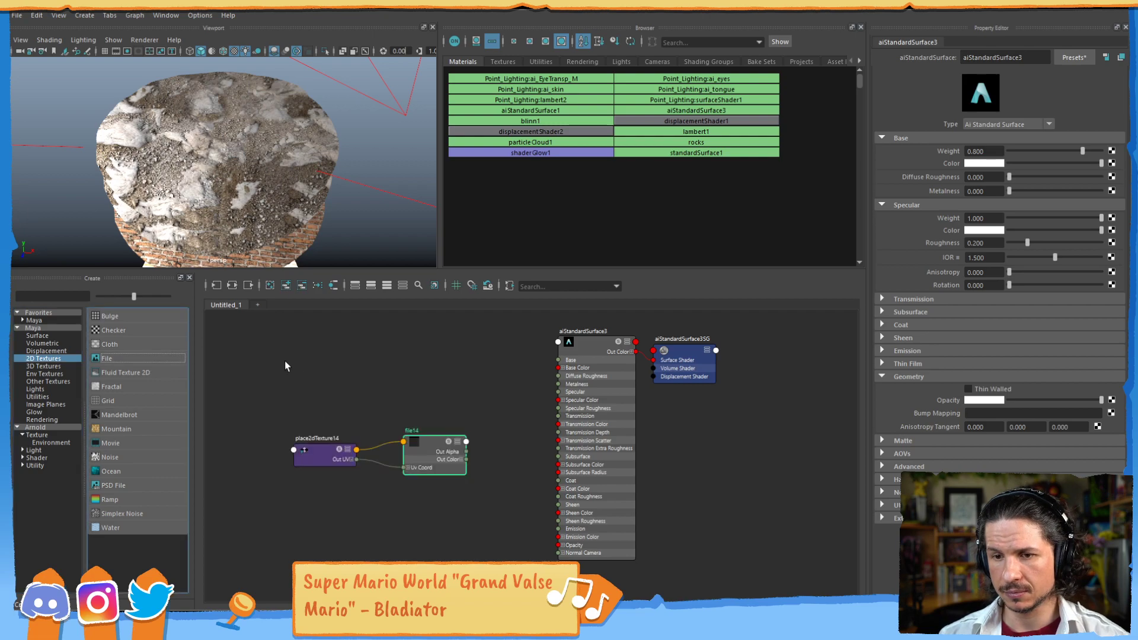
left_click_drag(324, 448, 305, 352)
left_click(424, 440)
left_click_drag(425, 439, 418, 345)
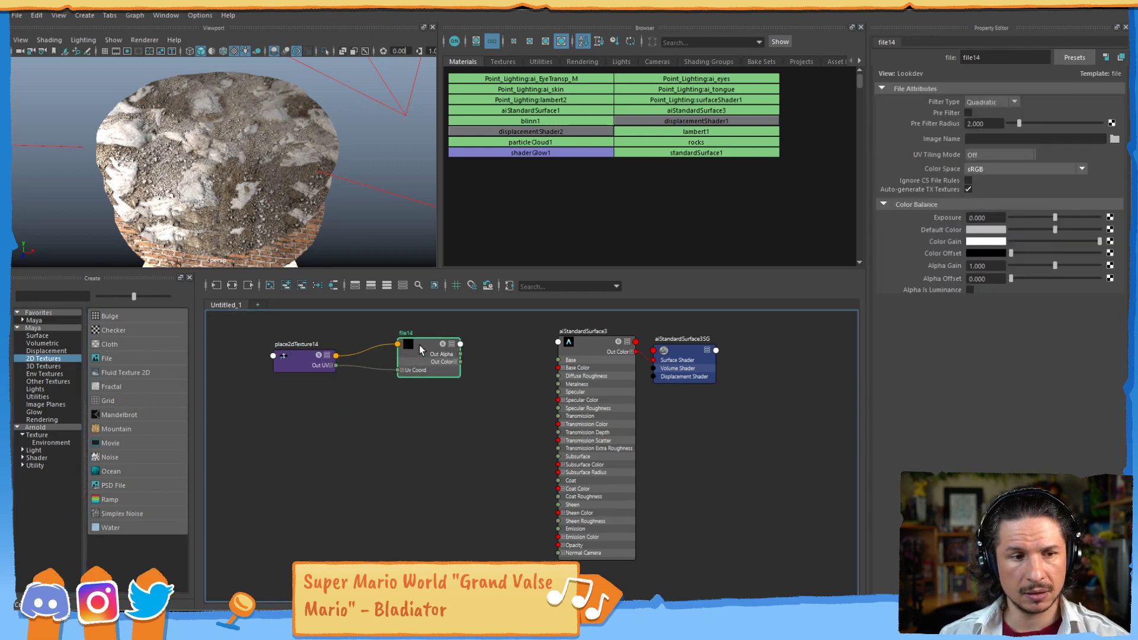
Create a second File texture and align both textures and their placement nodes one above the other
left_click(282, 350)
left_click(136, 361)
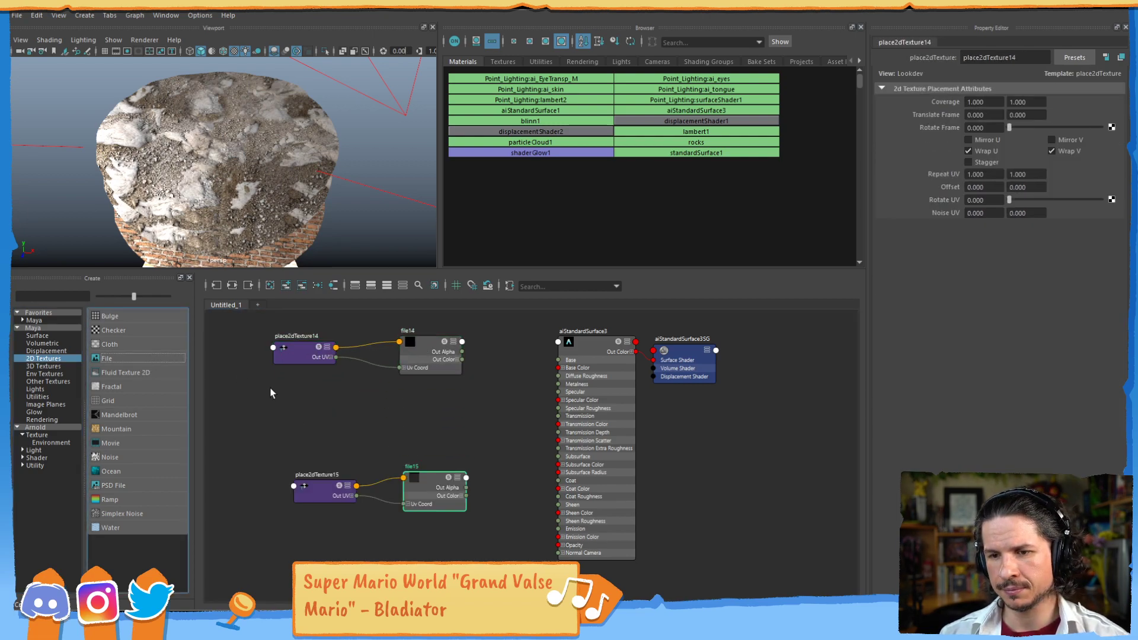
left_click_drag(290, 453, 271, 398)
left_click_drag(436, 481, 394, 401)
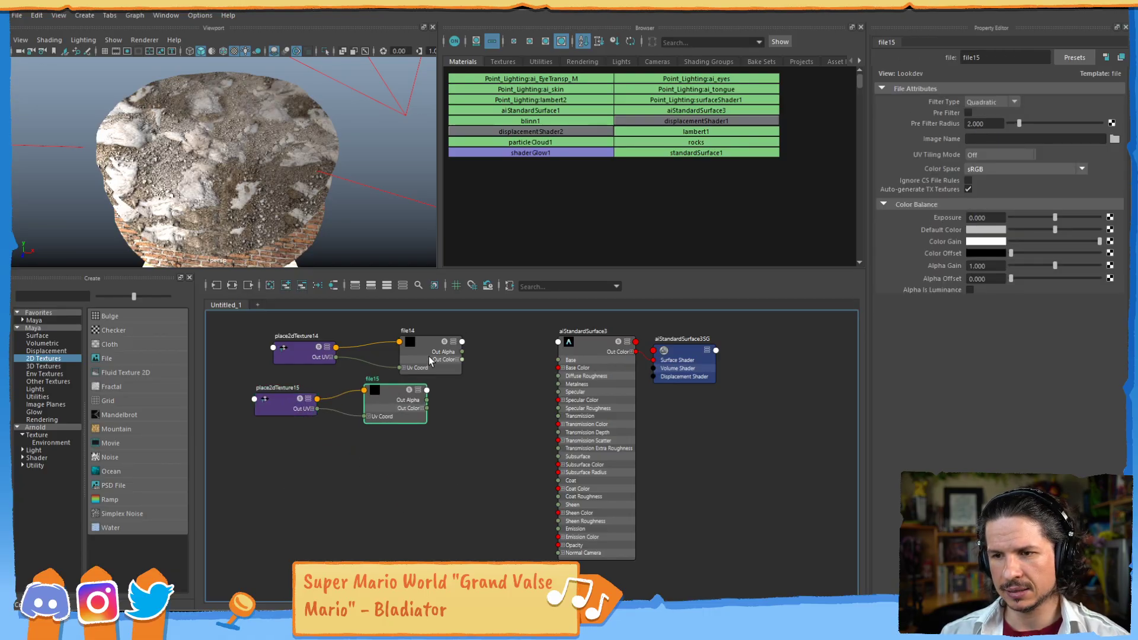
left_click_drag(434, 351, 399, 348)
Add a multiplyDivide node between the two File textures and the new aiStandardSurface material
left_click(463, 368)
key("Tab")
type("mul")
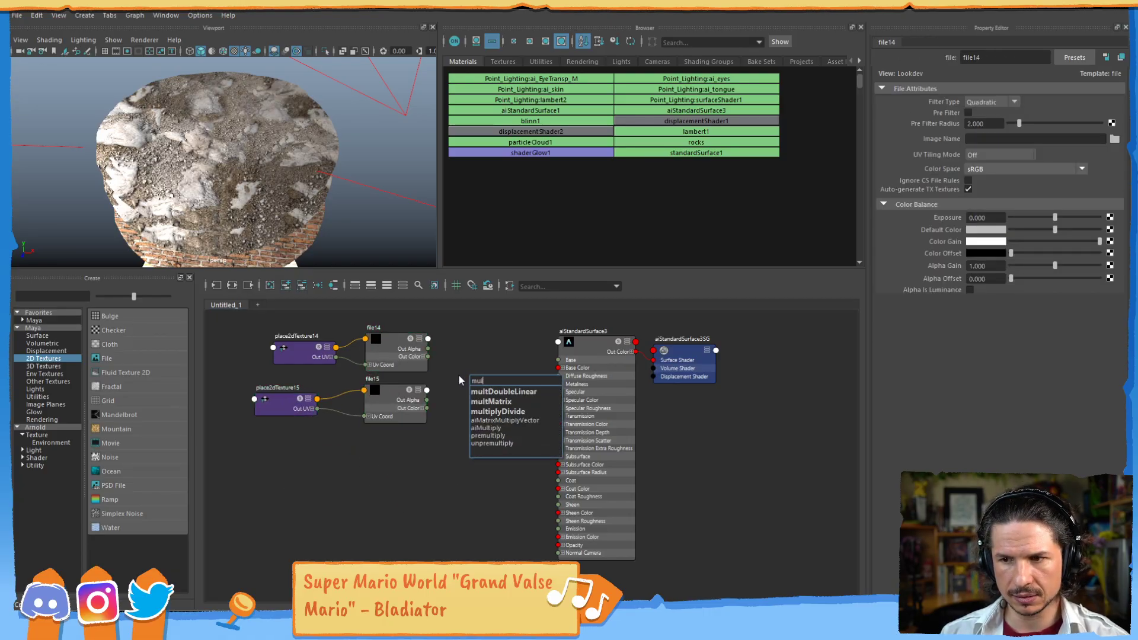
left_click(507, 411)
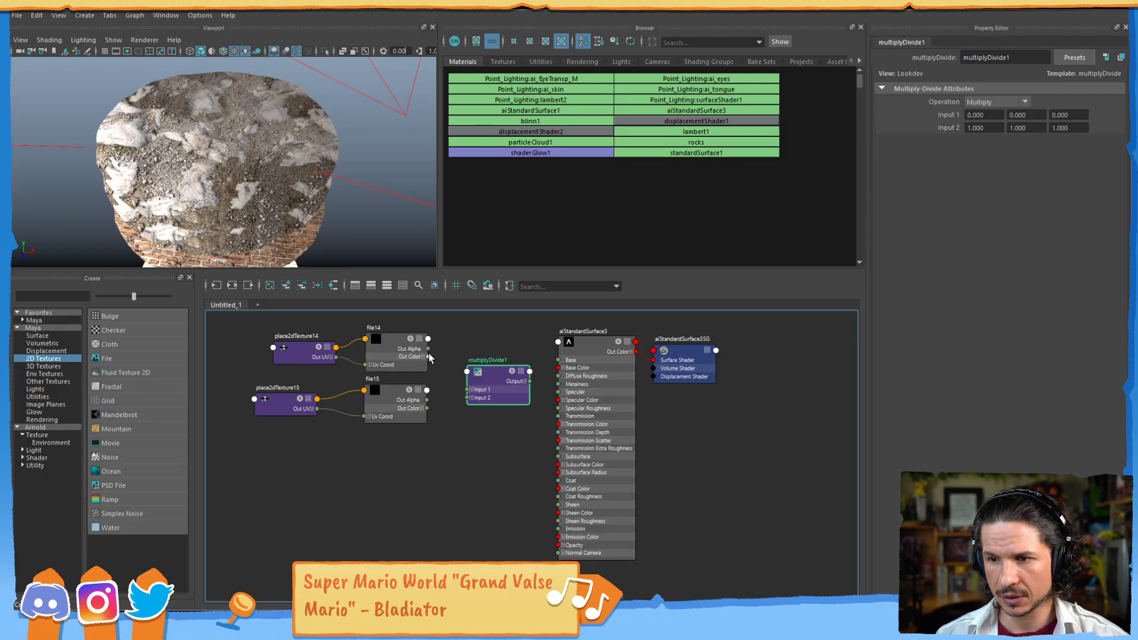
Connect both File textures' Out Color to Input 1 and Input 2 of the multiplyDivide node, and line the nodes up
left_click_drag(428, 354, 468, 398)
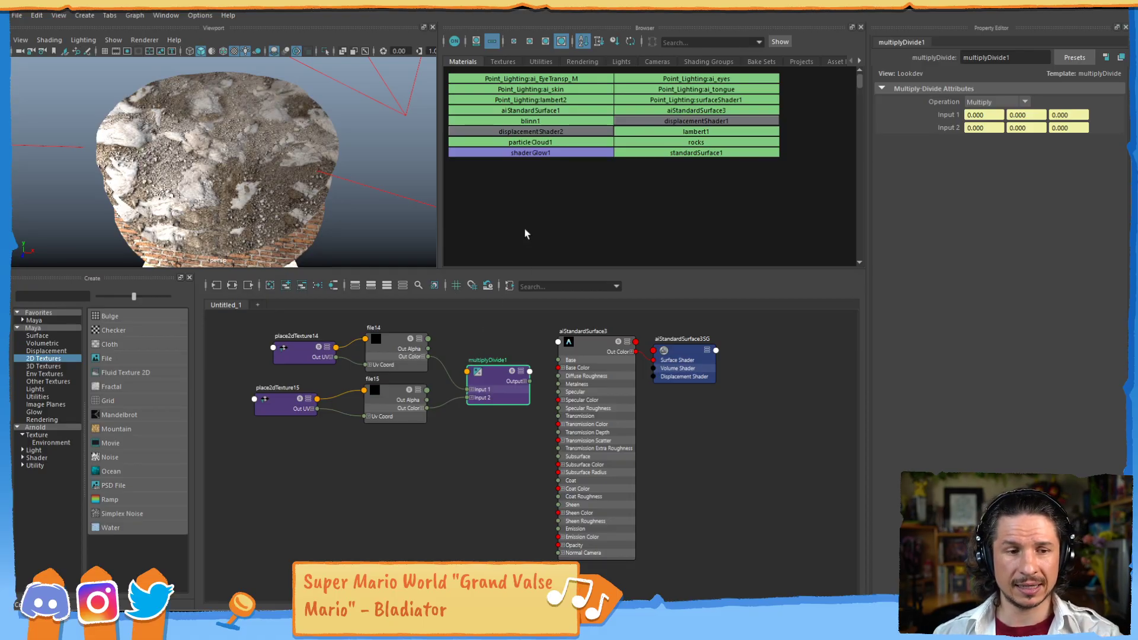
left_click_drag(489, 372, 486, 366)
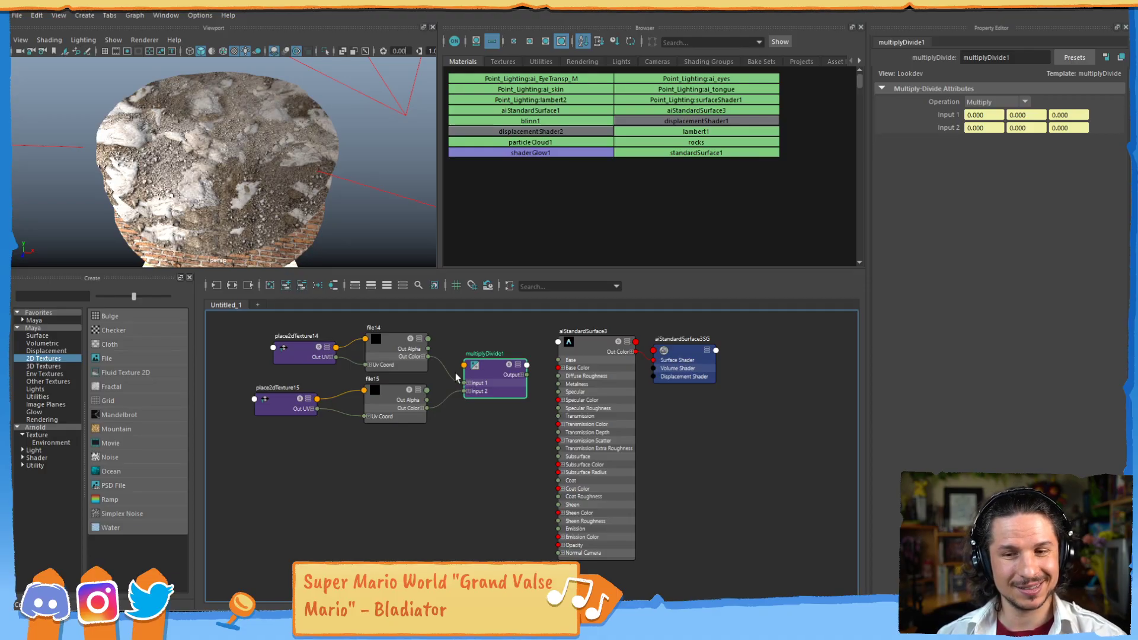
left_click_drag(280, 354, 262, 352)
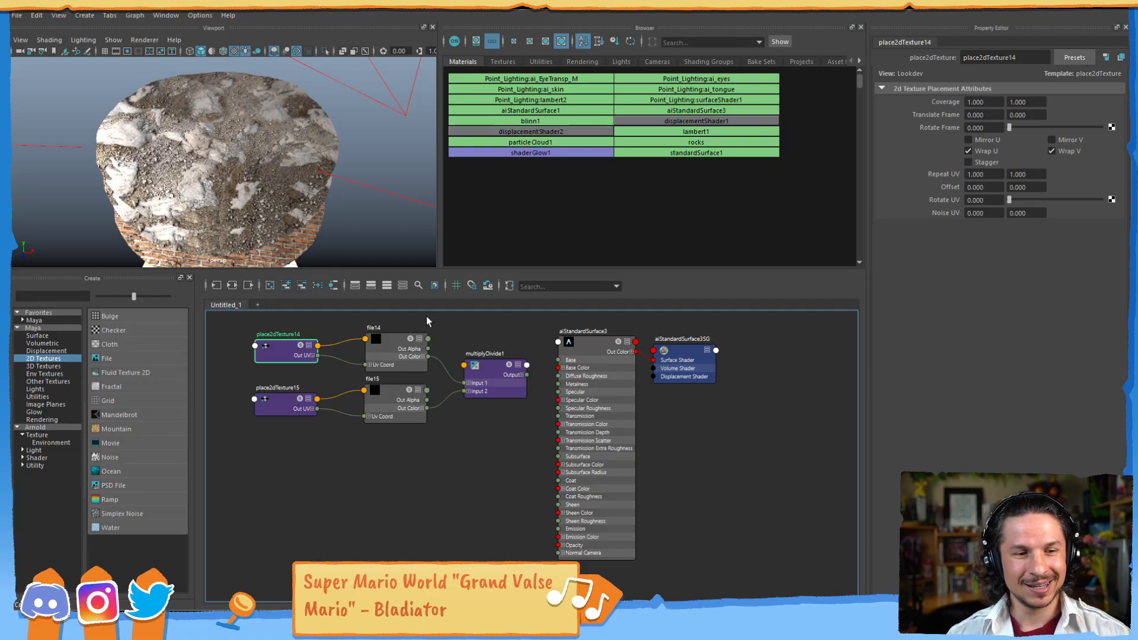
left_click_drag(485, 372, 478, 369)
left_click_drag(380, 354, 376, 352)
left_click_drag(387, 401, 380, 400)
mouse_move(492, 369)
right_mouse_down("alt")
mouse_move(479, 360)
mouse_move(498, 372)
right_mouse_up("alt")
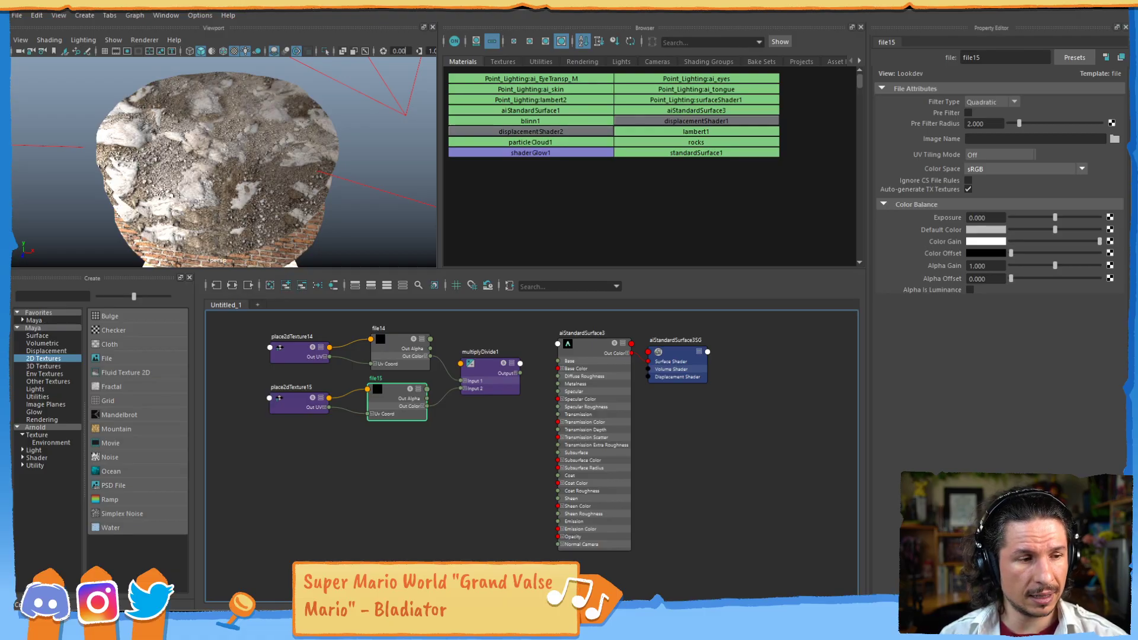
Move the two File textures, their placement nodes and the multiplyDivide node slightly farther away from the material node
left_click(406, 51)
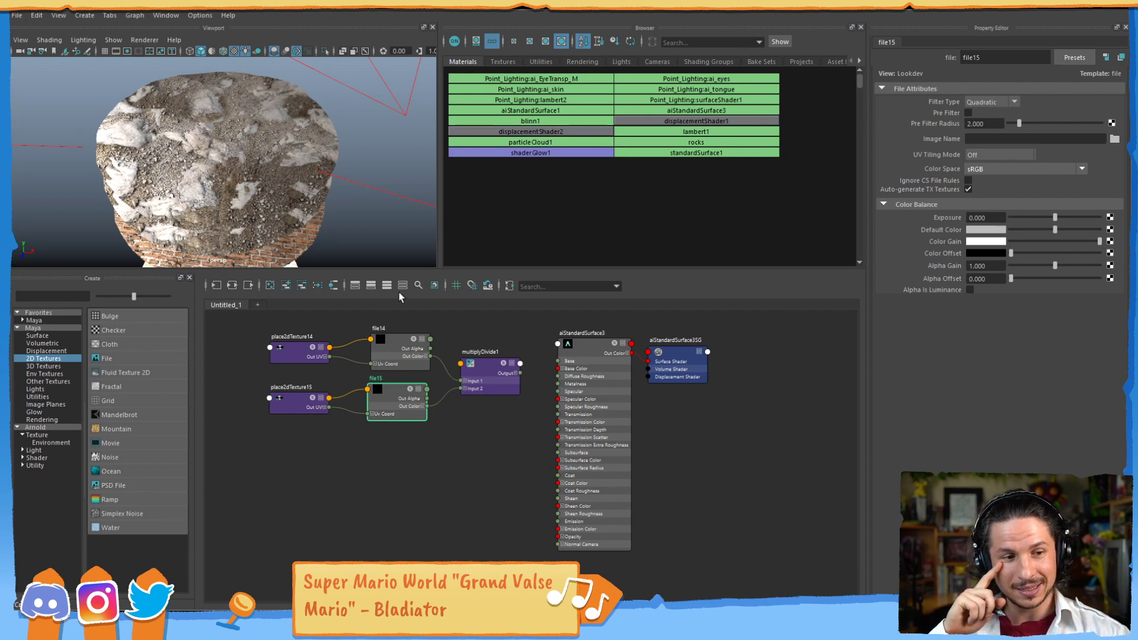
left_click_drag(306, 354, 302, 352)
left_click_drag(397, 347, 389, 343)
left_click_drag(409, 391, 401, 387)
left_click_drag(481, 364, 470, 364)
left_click_drag(296, 395, 293, 392)
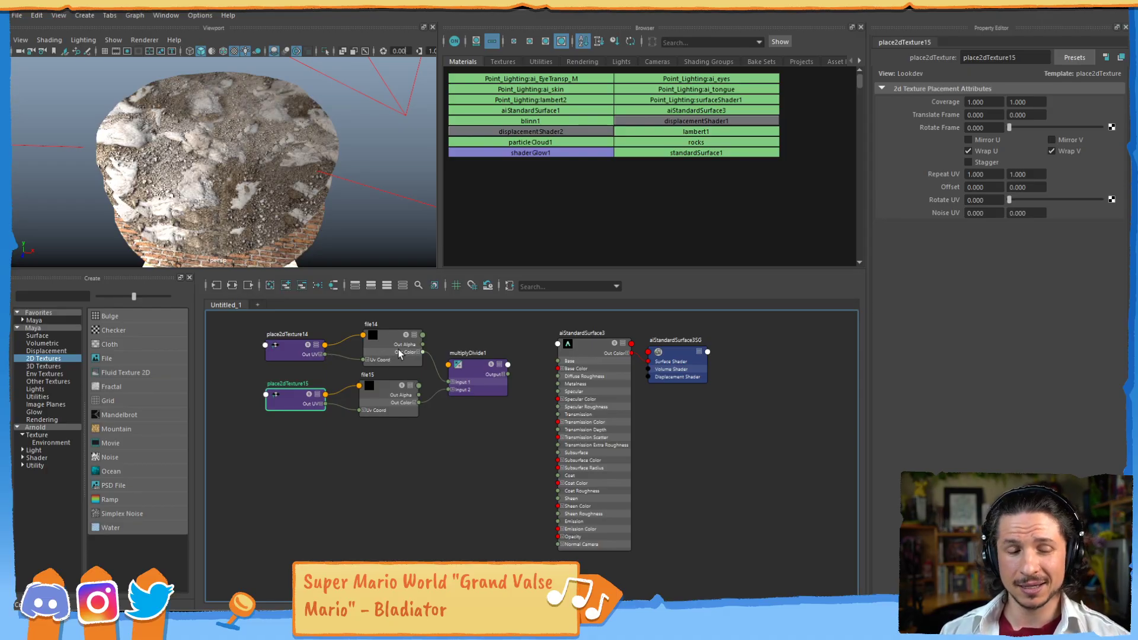
Try to make a second texture set by copying and pasting both File textures, their placement nodes and the multiplyDivide node
left_click_drag(283, 465, 486, 355)
key("ctrl+v")
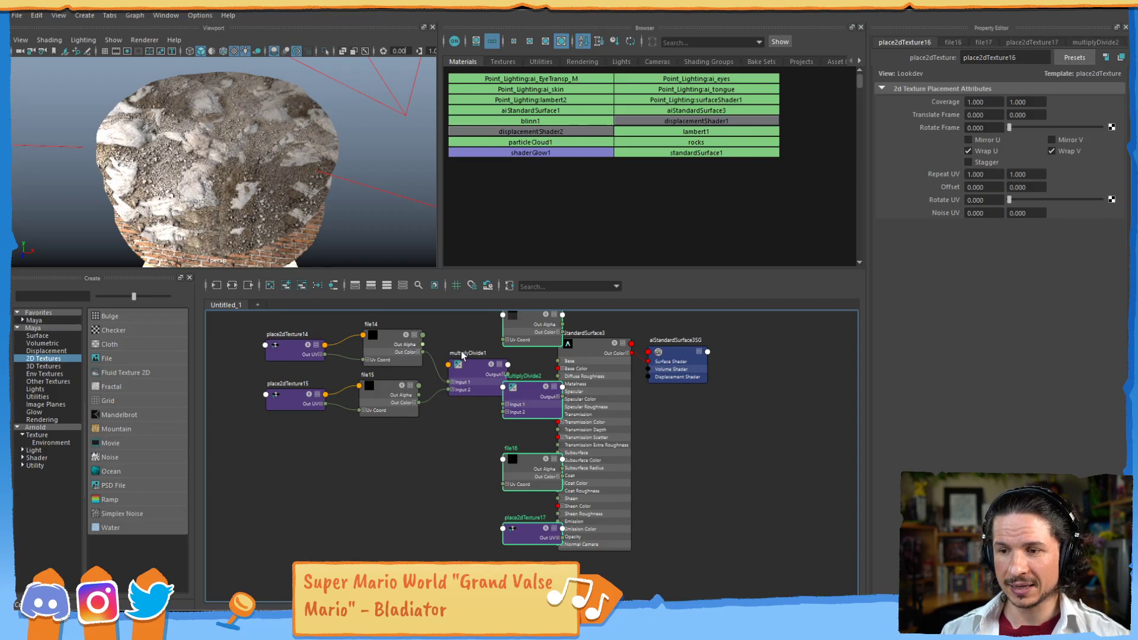
key("ctrl+z")
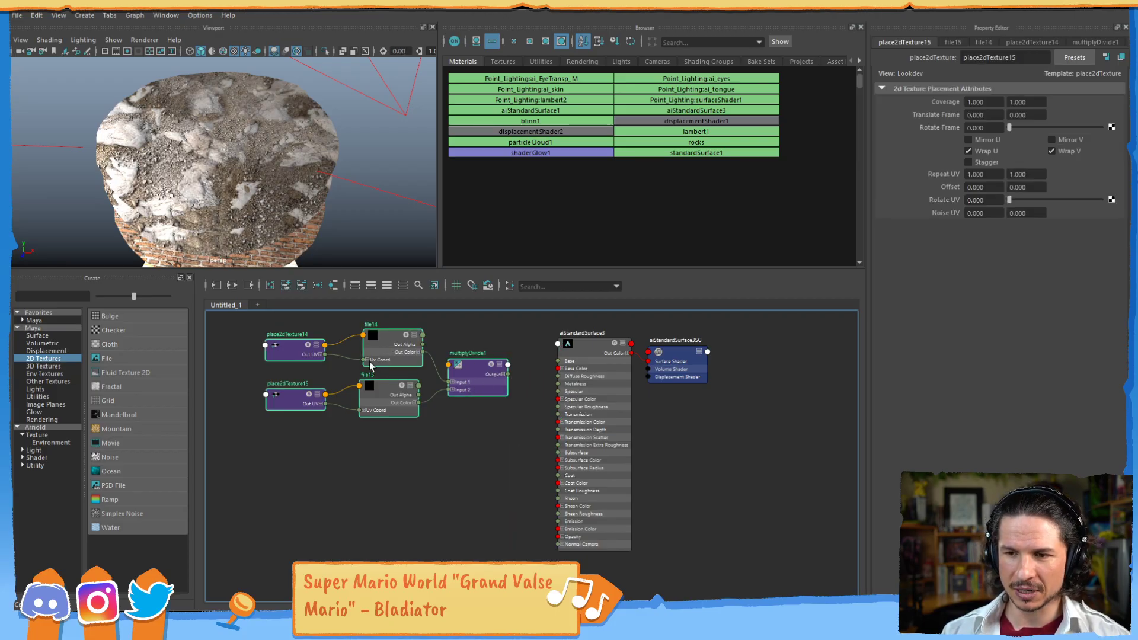
key("ctrl+v")
right_click_drag(636, 384, 507, 389, "alt")
left_click_drag(564, 384, 305, 391)
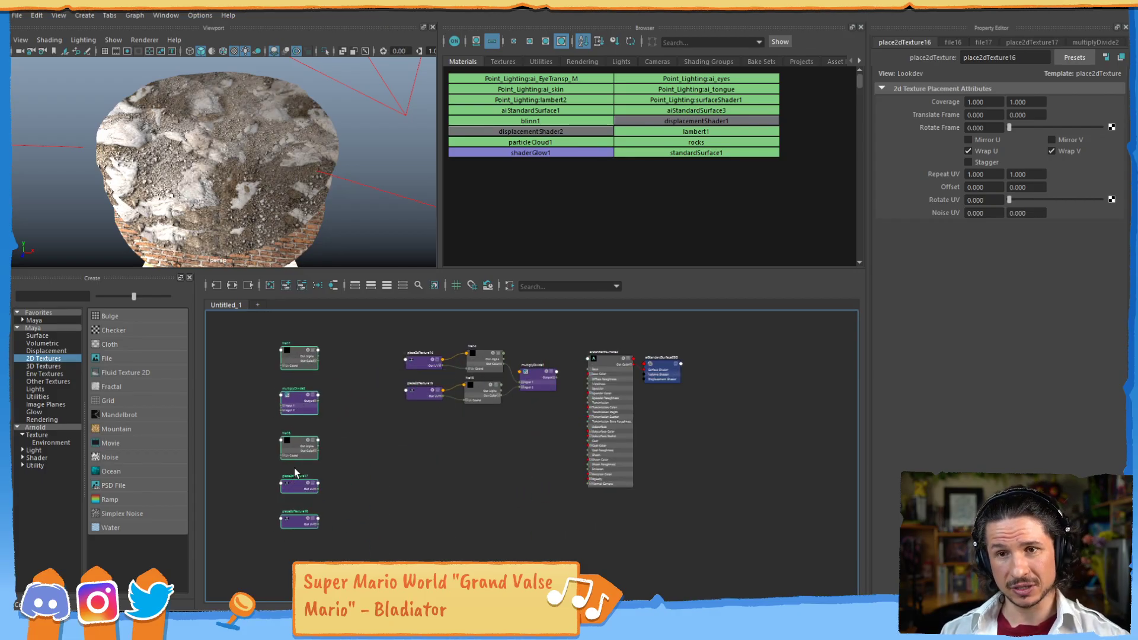
key("Delete")
Try to duplicate the five texture and multiplyDivide nodes using Duplicate With Connections to Network
left_click_drag(383, 443, 565, 329)
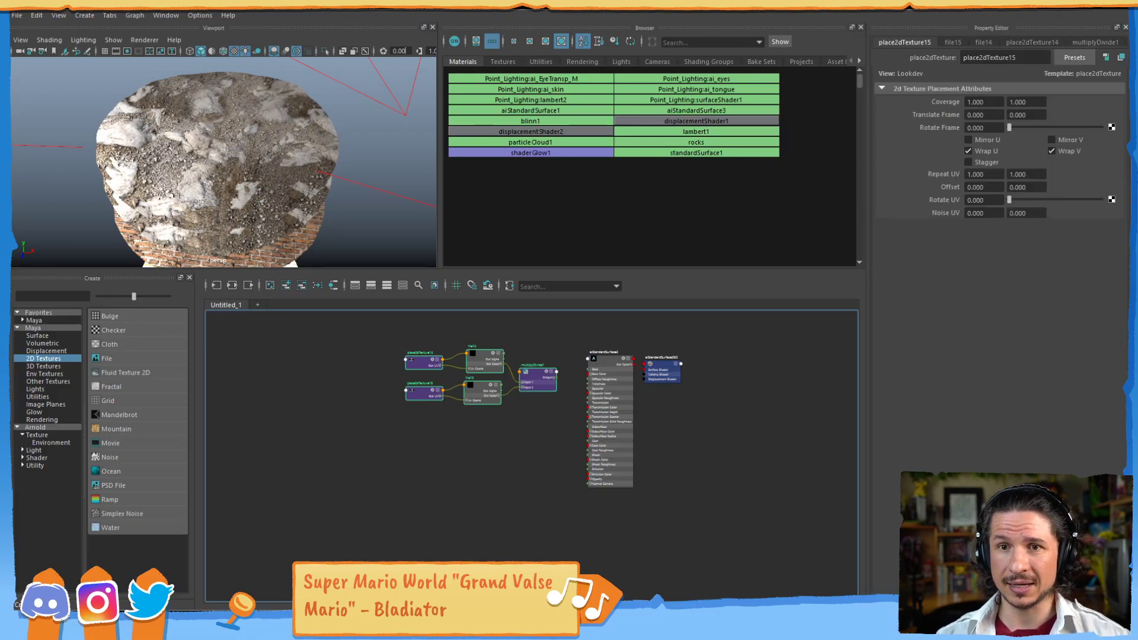
left_click(36, 16)
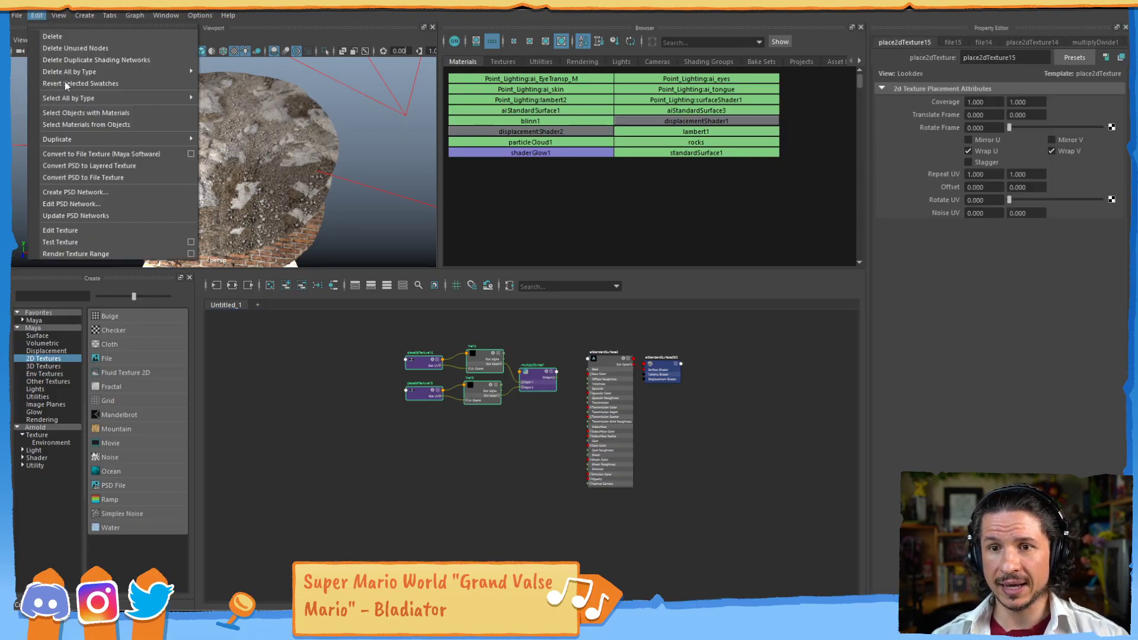
mouse_move(124, 140)
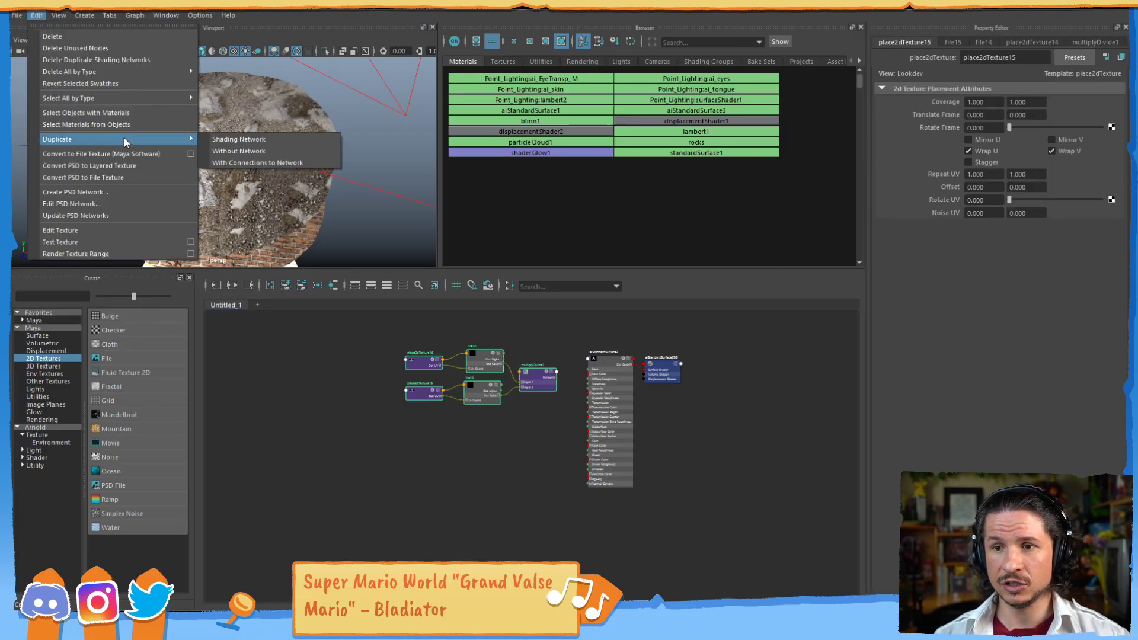
left_click(263, 162)
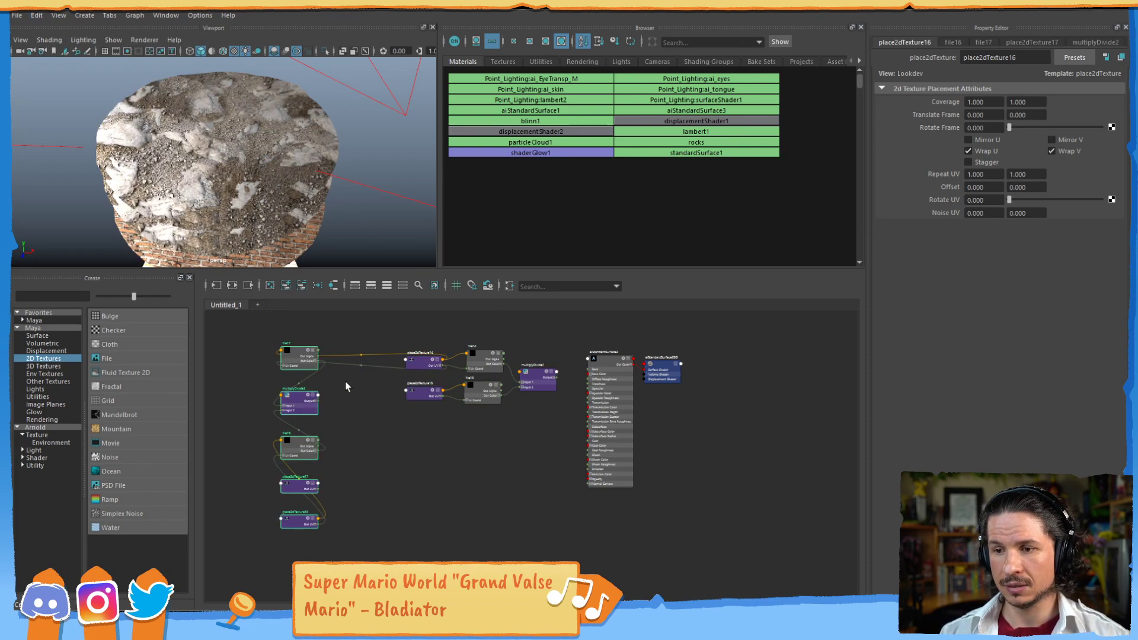
middle_click_drag(362, 386, 390, 407, "alt")
right_click_drag(390, 407, 390, 421, "alt")
key("ctrl+z")
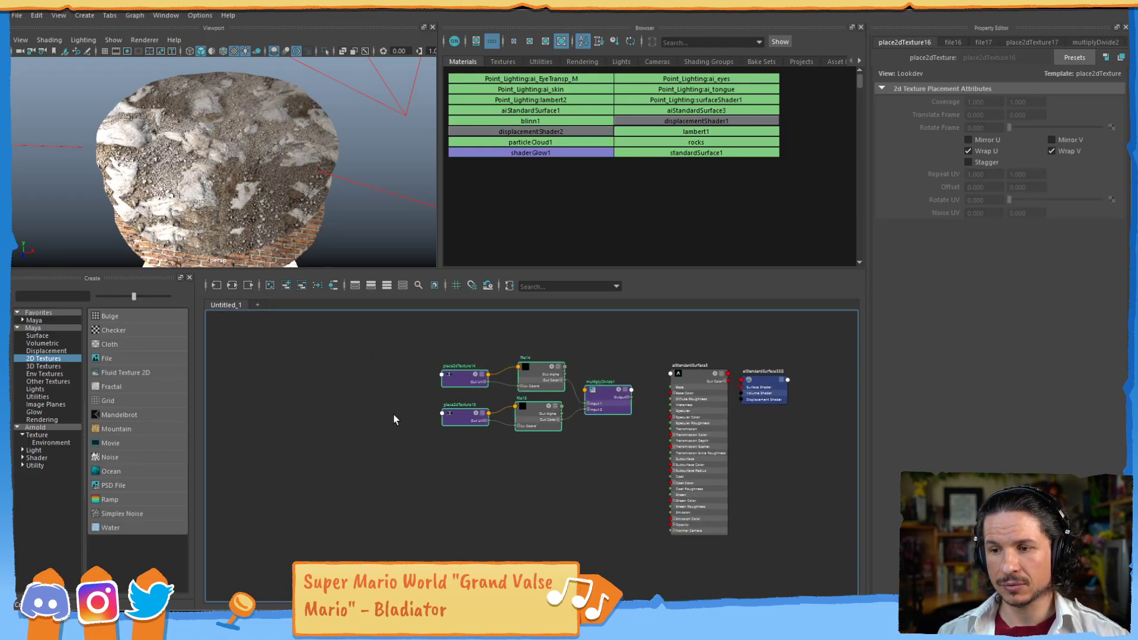
left_click(417, 407)
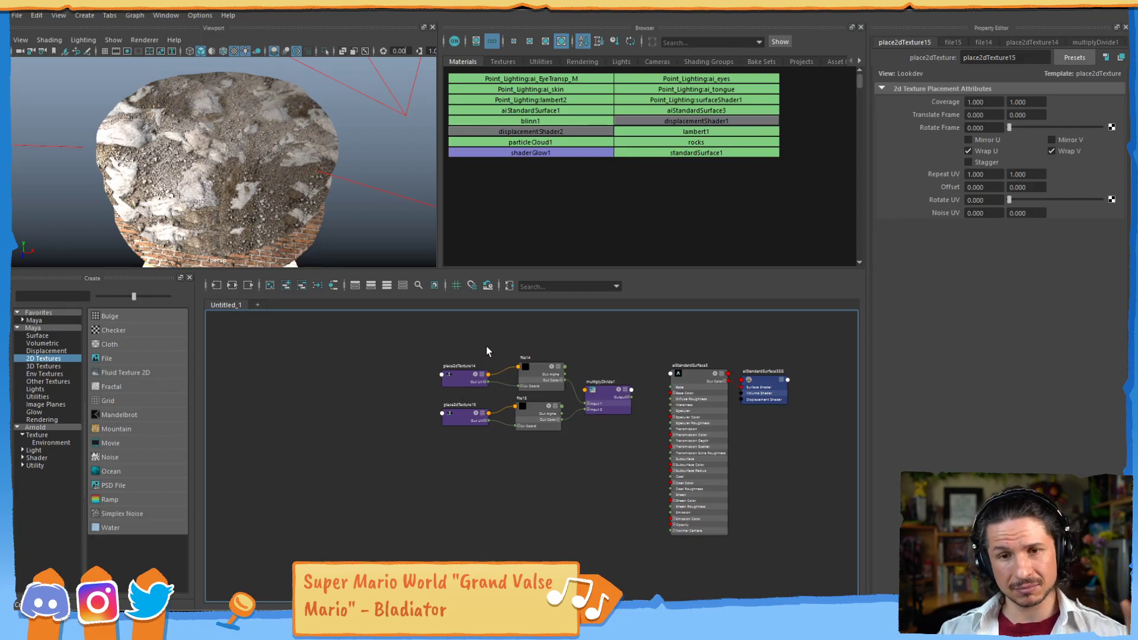
Duplicate both File textures, their placement nodes and the multiplyDivide node as a Shading Network
left_click_drag(400, 340, 614, 460)
left_click(37, 15)
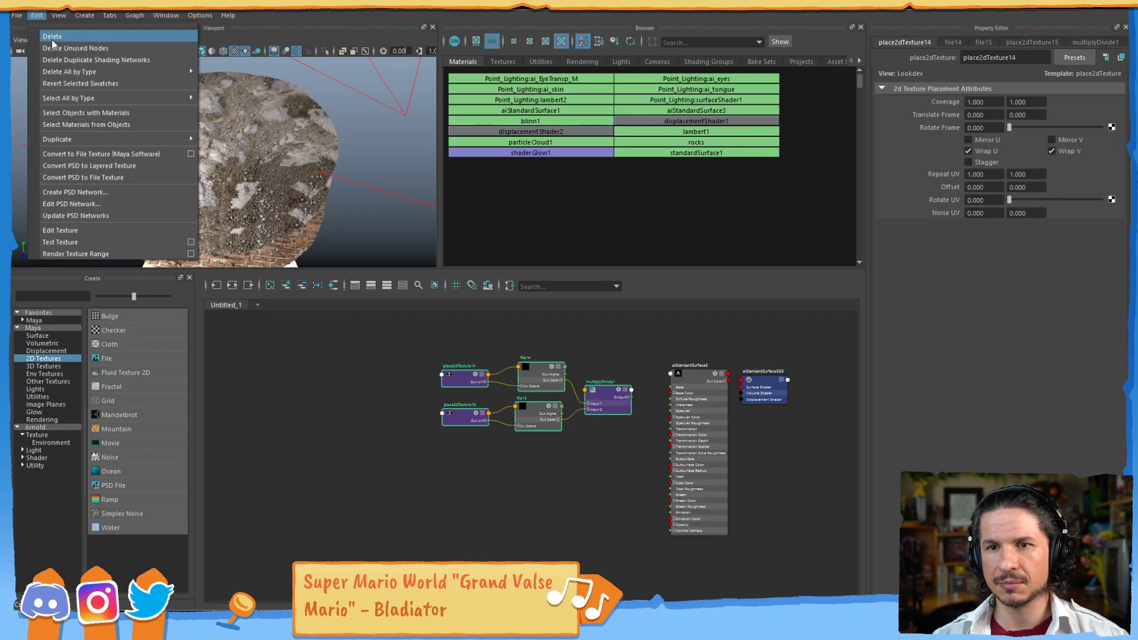
mouse_move(82, 144)
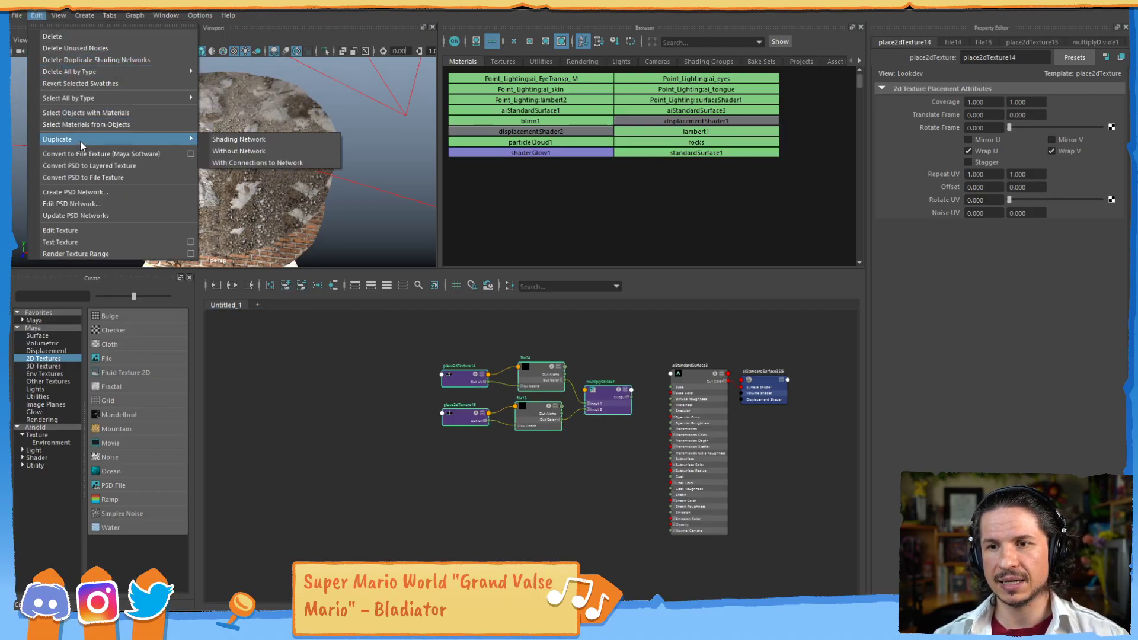
left_click(273, 140)
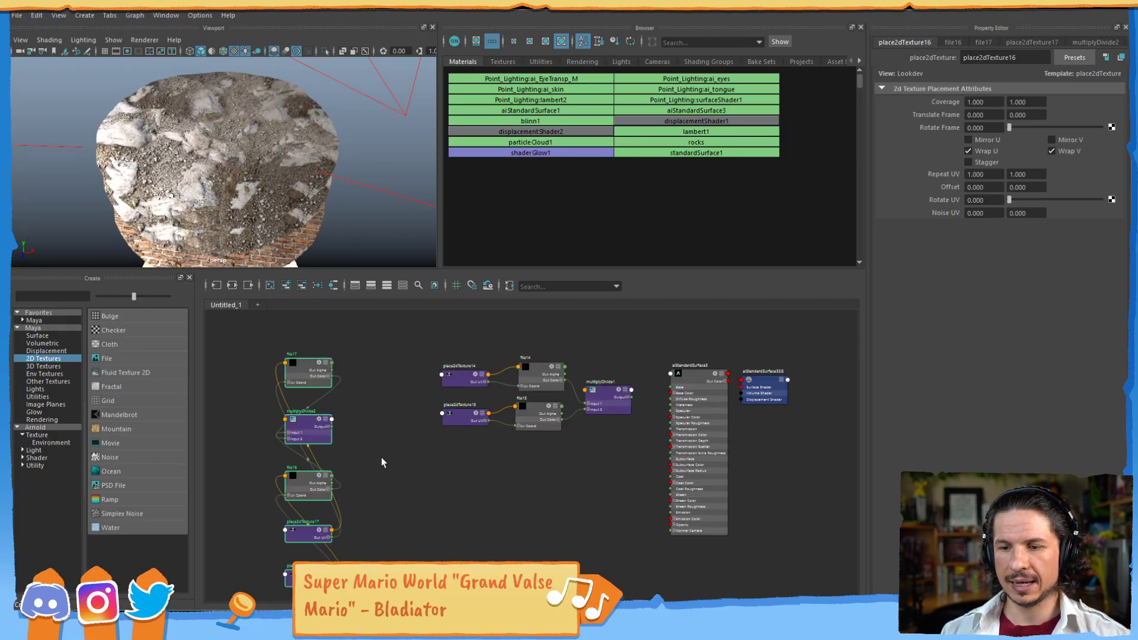
Arrange the duplicated File textures, placement nodes and multiplyDivide node in the same layout below the original set
middle_click_drag(359, 446, 334, 414, "alt")
left_click_drag(298, 447, 341, 460)
left_click(358, 447)
left_click_drag(326, 404, 577, 444)
left_click_drag(332, 366, 520, 495)
left_click_drag(321, 458, 500, 435)
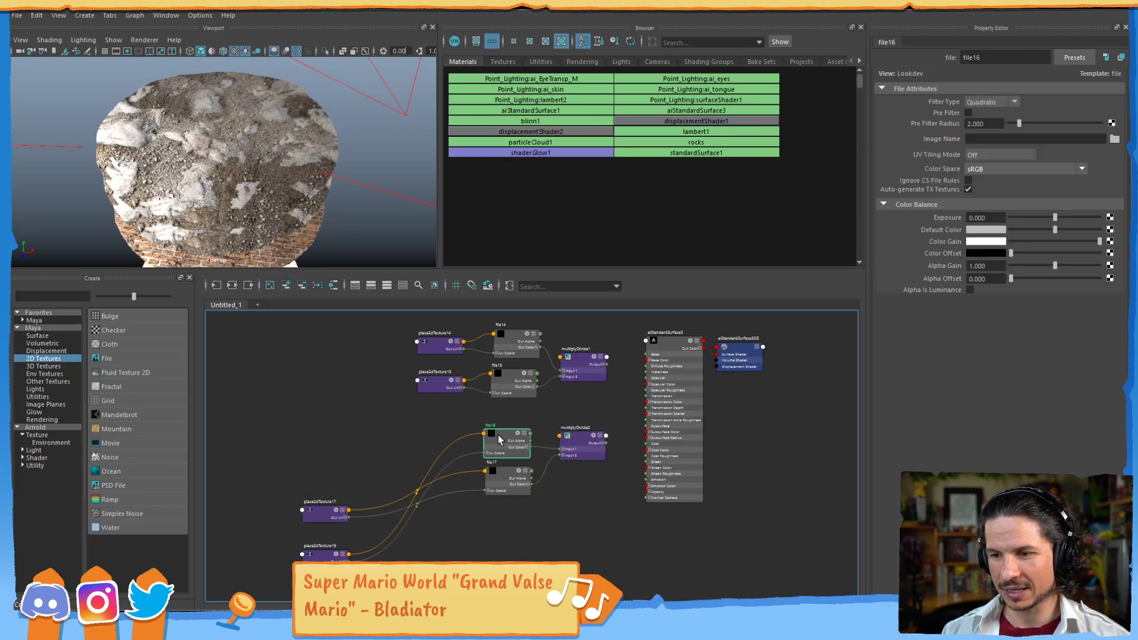
left_click_drag(313, 518, 399, 493)
left_click_drag(322, 557, 413, 445)
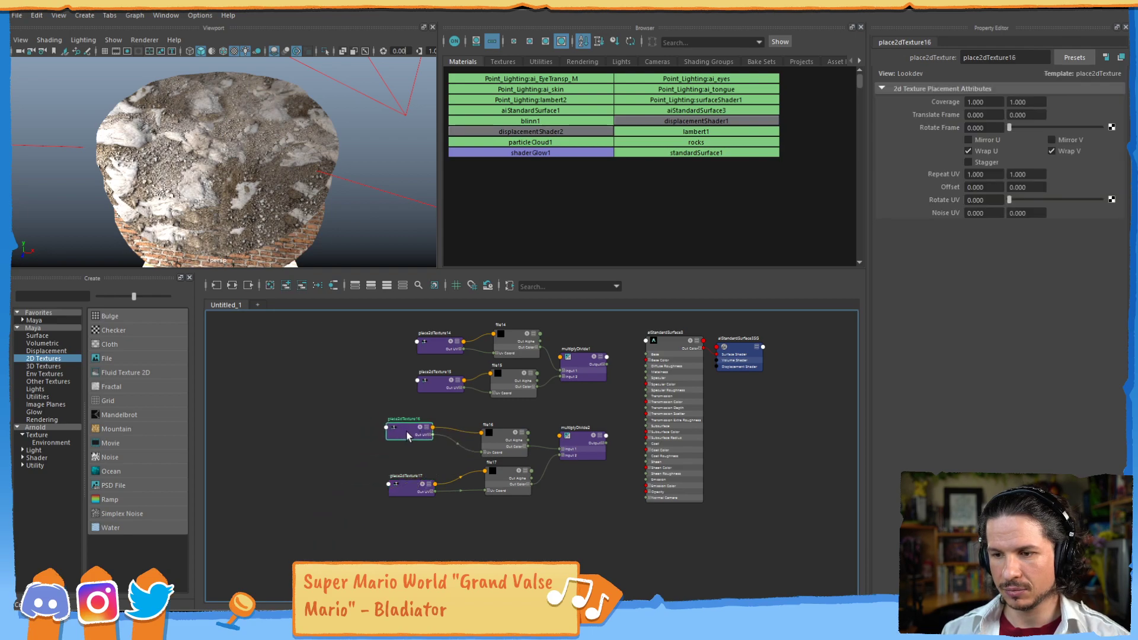
left_click_drag(514, 475, 502, 474)
left_click_drag(522, 434, 568, 442)
middle_click_drag(539, 403, 491, 395, "alt")
left_click_drag(528, 437, 525, 447)
Connect the first multiplyDivide output to the material's Base Color and the duplicate's Output X to Specular Roughness
right_click_drag(551, 390, 699, 359, "alt")
middle_click_drag(681, 359, 622, 397, "alt")
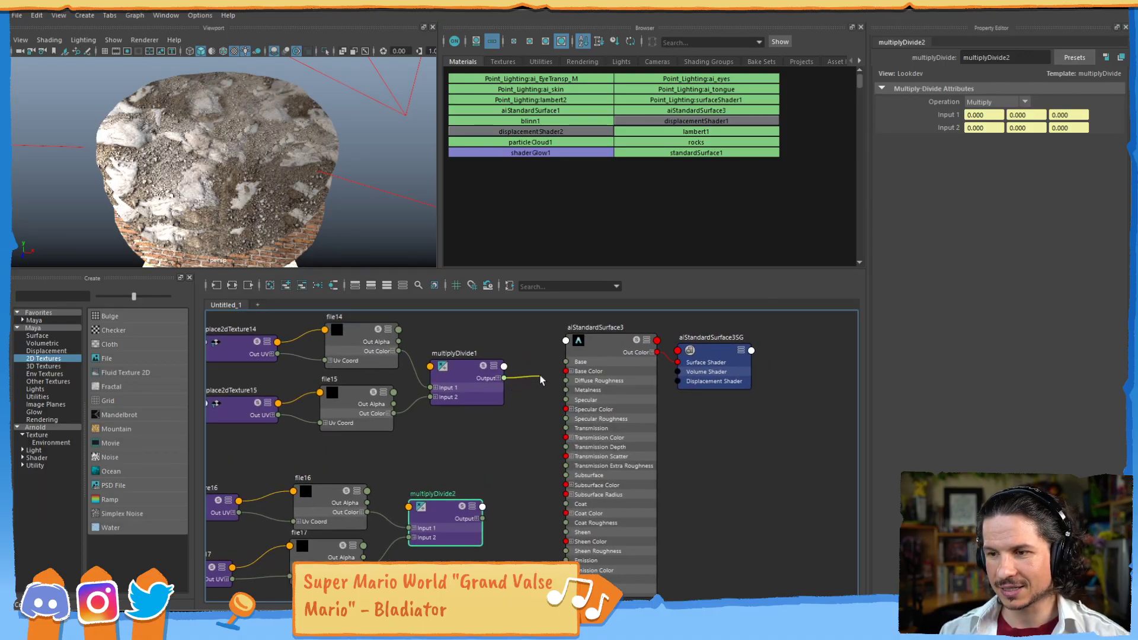
left_click_drag(523, 380, 571, 371)
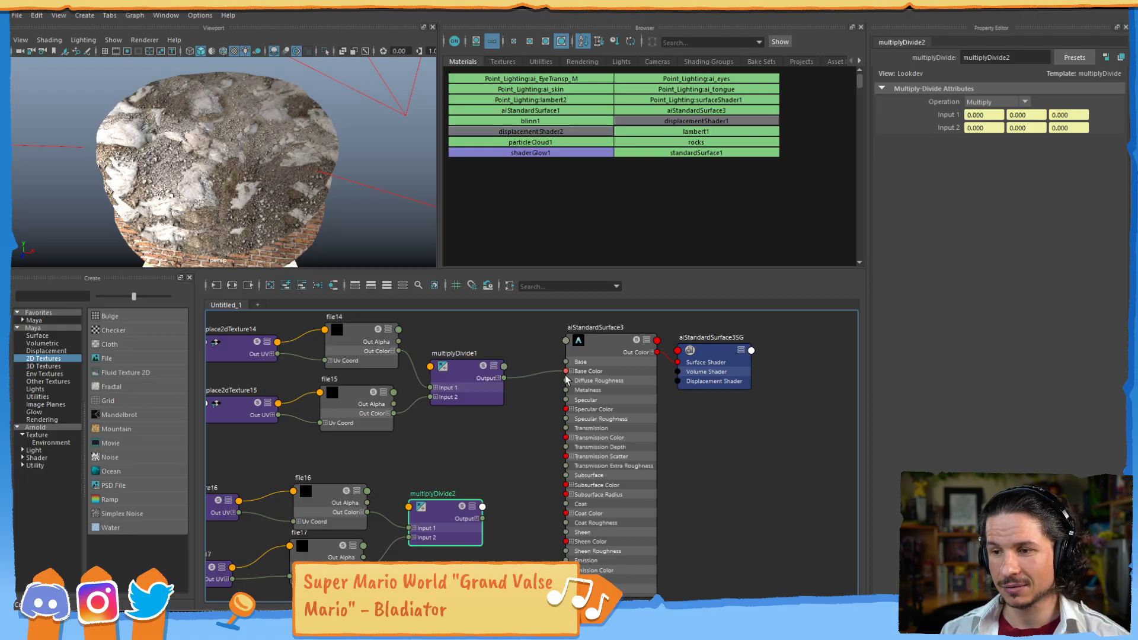
left_click(477, 519)
left_click_drag(483, 528, 566, 419)
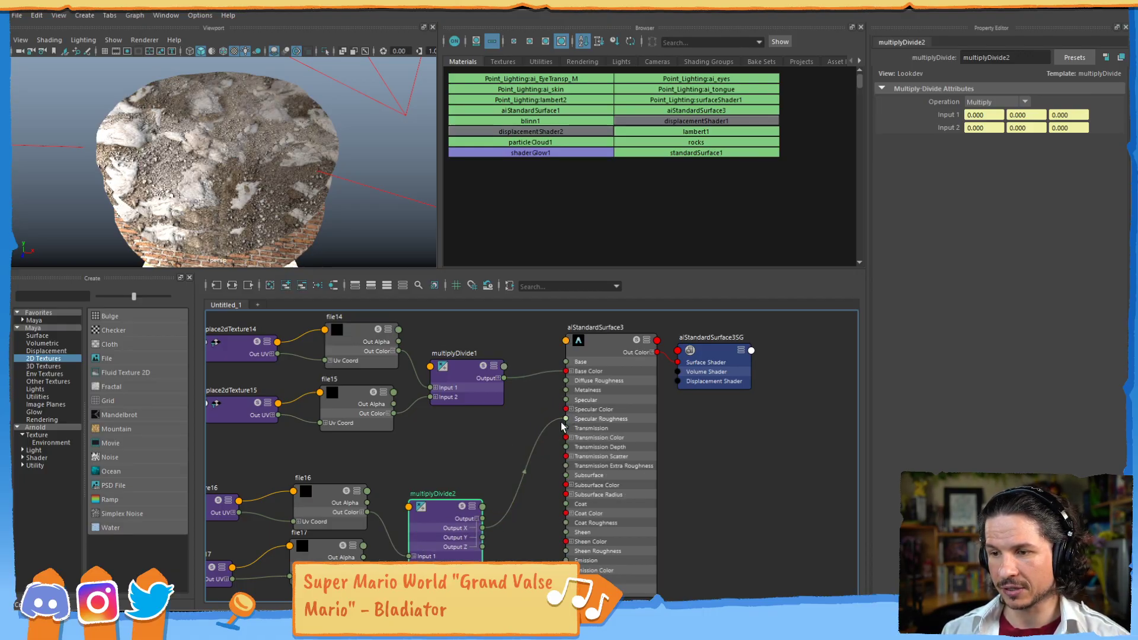
Create another File texture and place it with its 2D placement node below the roughness texture set
scroll(554, 407, "down", 5)
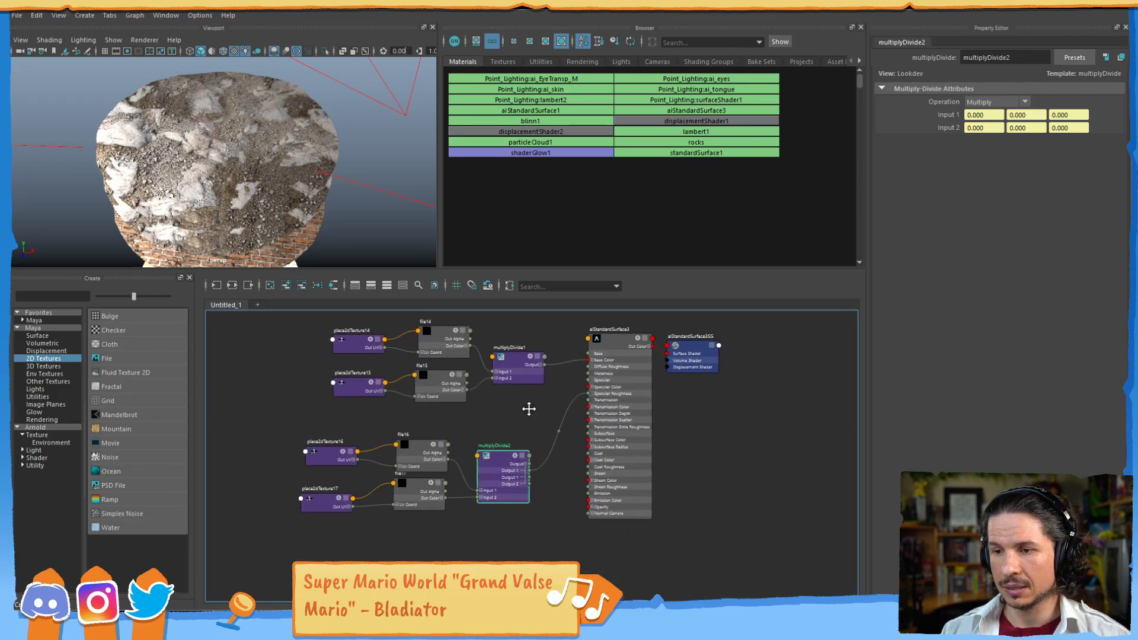
scroll(554, 408, "up", 1)
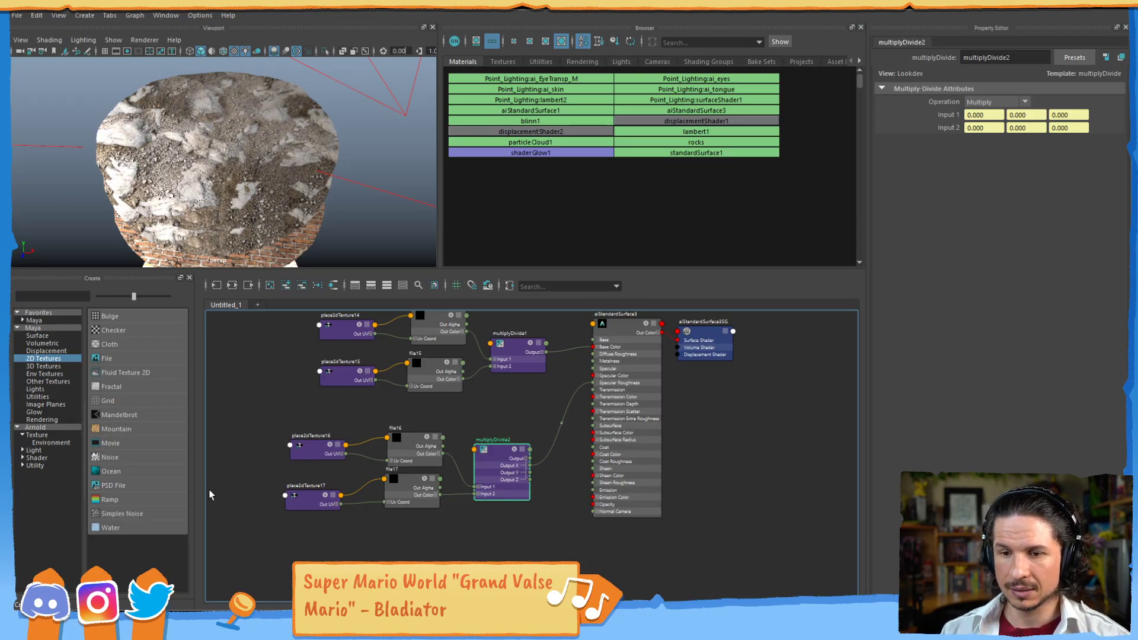
left_click(124, 360)
left_click_drag(483, 557, 286, 583)
left_click_drag(606, 565, 451, 585)
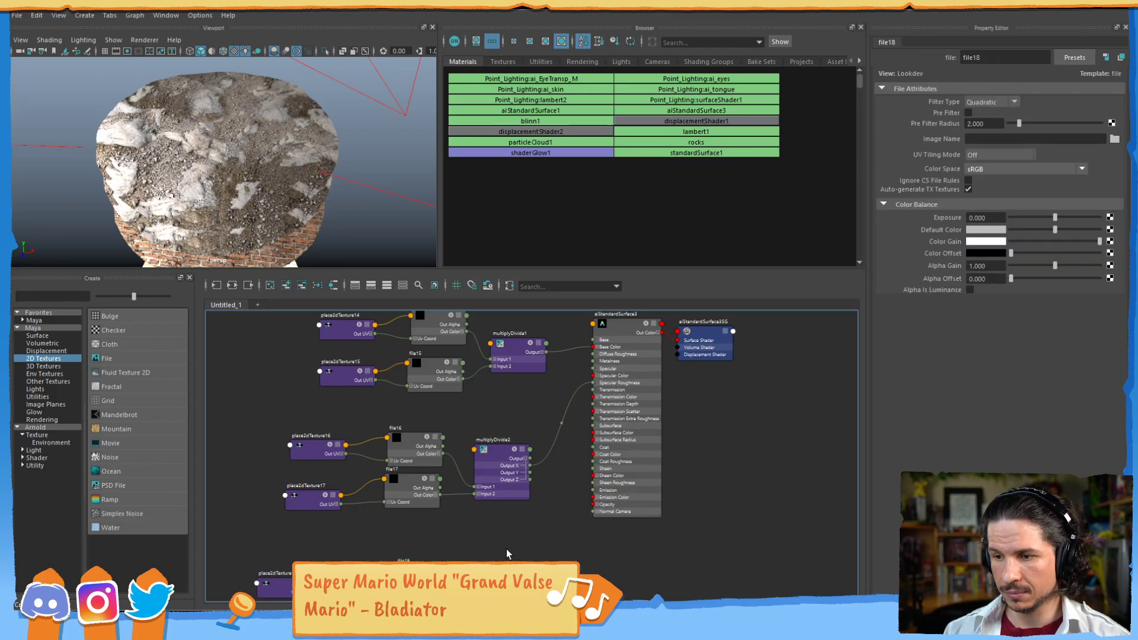
Add a bump2d node, feed the new File texture into its Bump Value and connect its output to the material's Normal Camera
middle_click_drag(504, 504, 490, 492, "alt")
key("Tab")
type("bump2d")
key("Return")
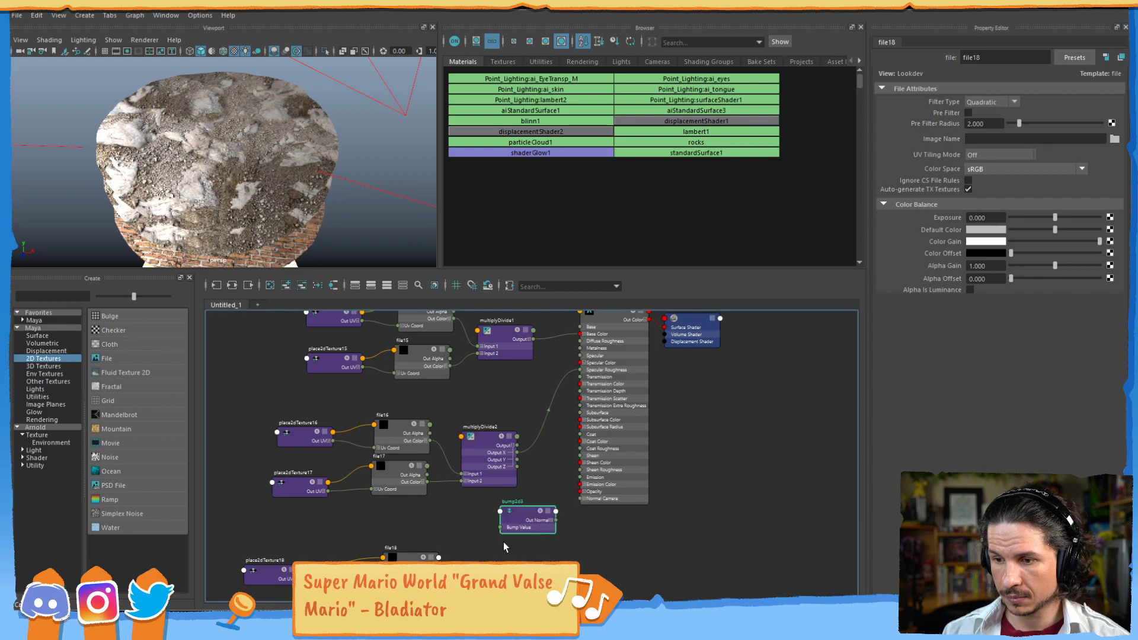
left_click_drag(510, 519, 496, 532)
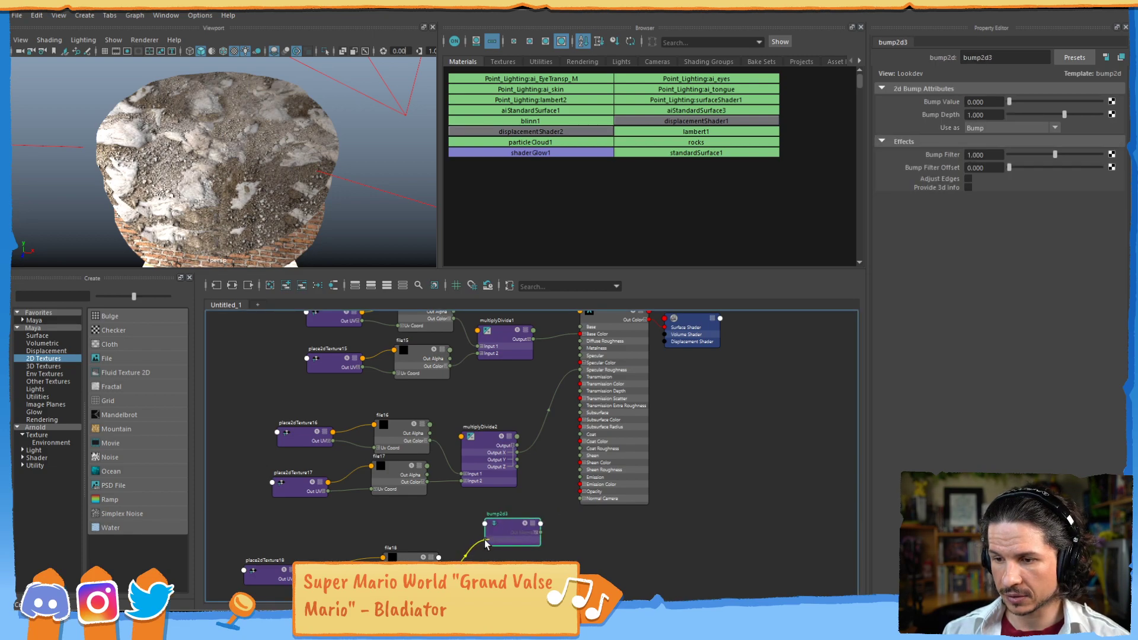
left_click_drag(439, 565, 579, 499)
Set the bump2d node's Bump Depth to 0.03 and move its File texture and placement node closer to the other textures
left_click_drag(515, 529, 514, 527)
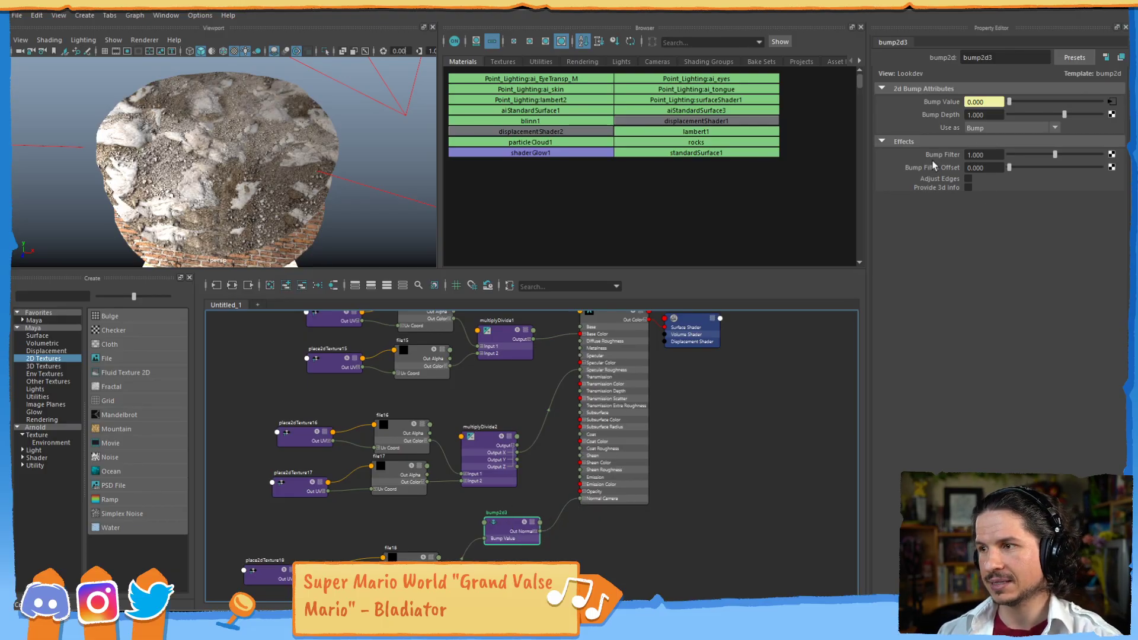
left_click(1001, 113)
type(".03")
key("Return")
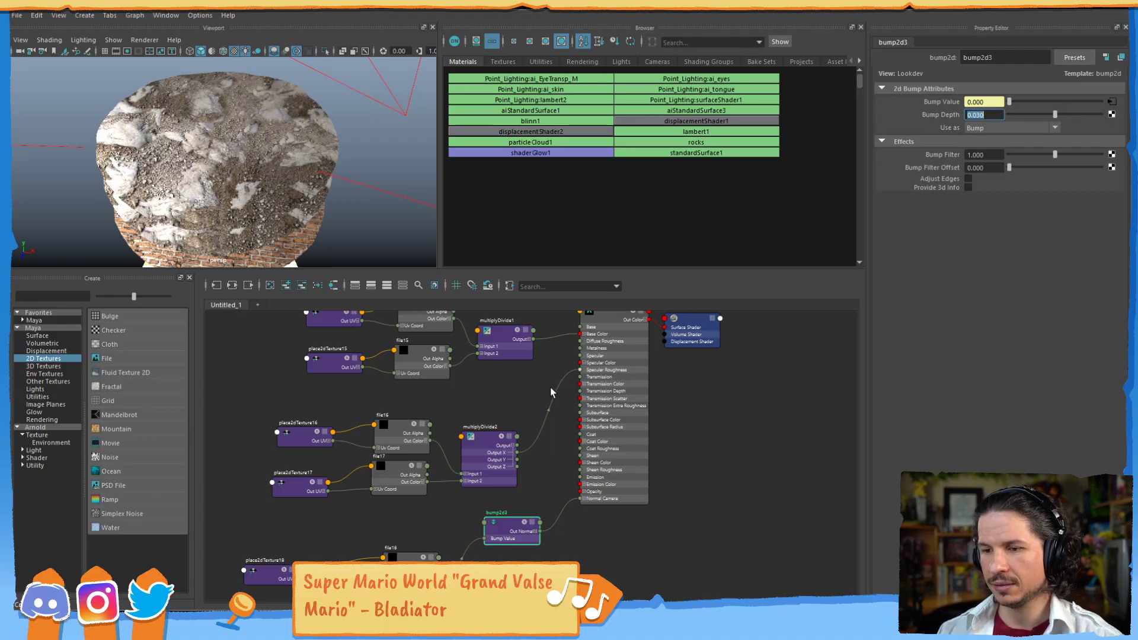
left_click_drag(405, 567, 395, 555)
left_click_drag(278, 572, 309, 548)
left_click_drag(396, 548, 402, 537)
Create a File texture for displacement and place it with its placement node below the material's shading group
middle_click_drag(514, 353, 376, 387, "alt")
scroll(507, 419, "down", 2)
left_click(121, 359)
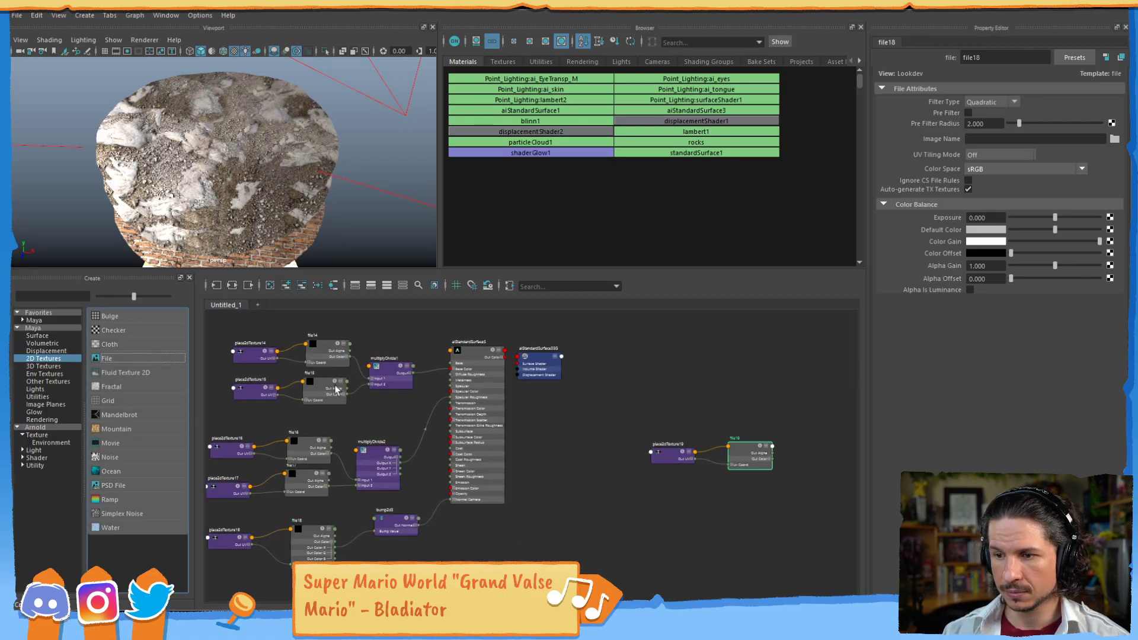
left_click_drag(685, 448, 595, 447)
left_click_drag(751, 445, 655, 428)
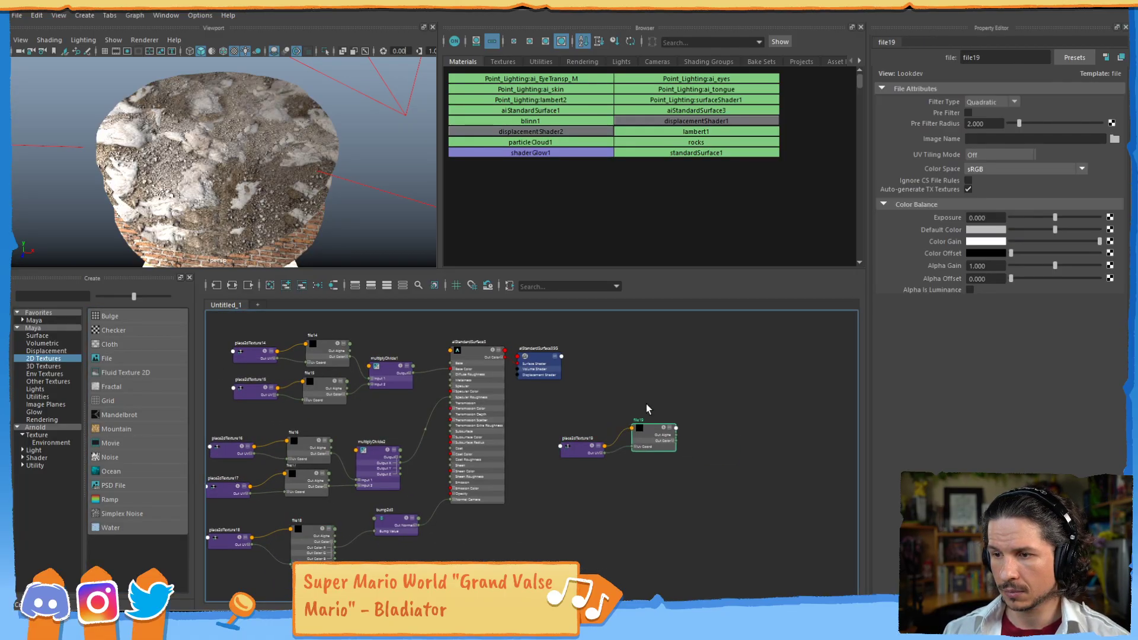
Add a displacementShader, connect it to the Displacement Shader input of the material's shading group, and delete the extra shading group made with it
key("Tab")
type("d")
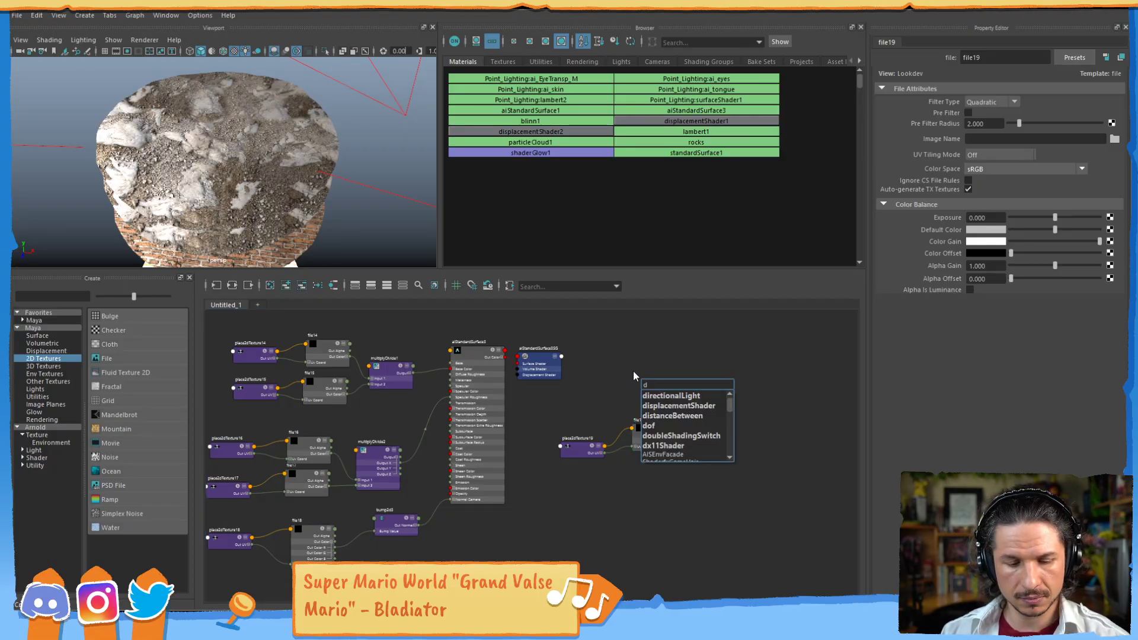
type("is")
left_click(699, 397)
mouse_move(551, 361)
left_mouse_down()
mouse_move(690, 351)
mouse_move(621, 388)
mouse_move(666, 365)
left_mouse_up()
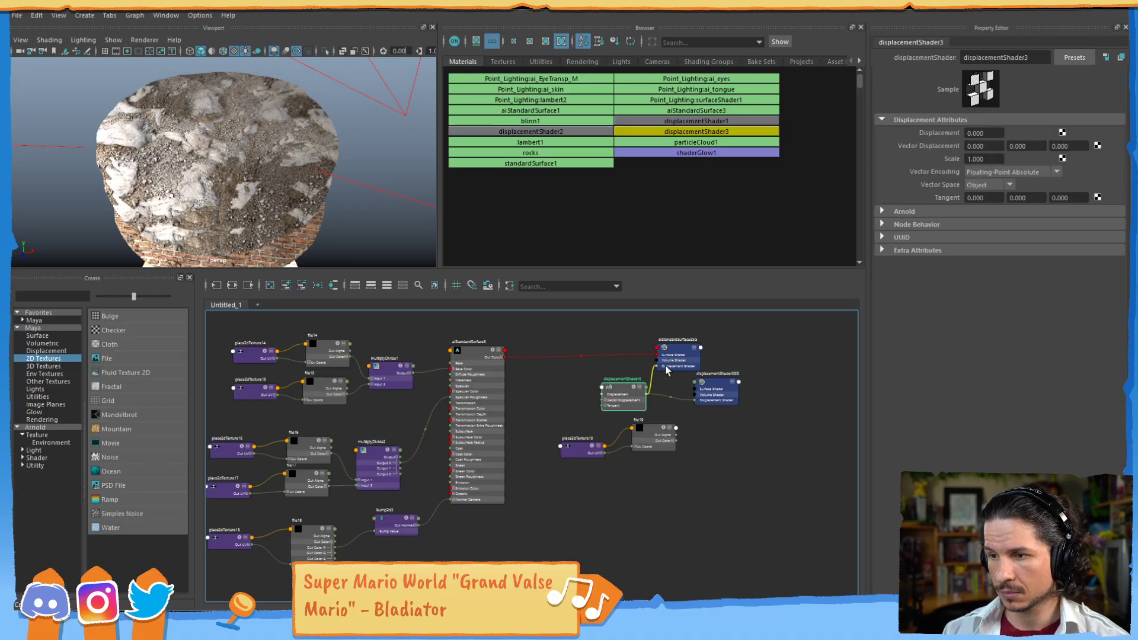
left_click(719, 383)
key("Delete")
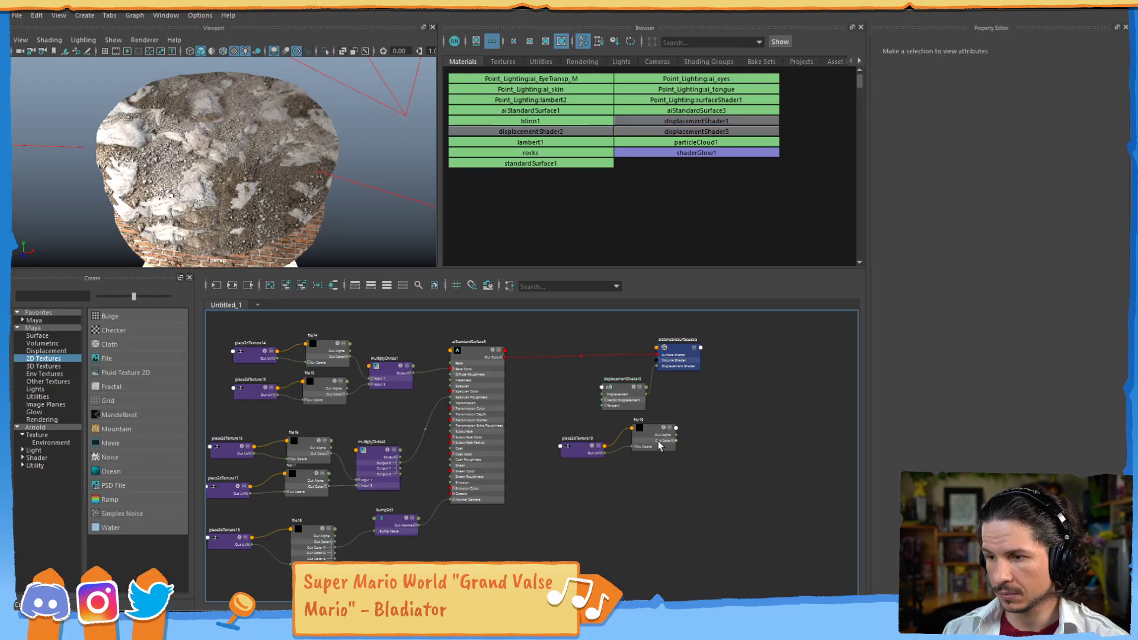
Connect the displacement File texture's output to the displacementShader's Displacement input, then arrange the texture and its placement node beside the shader
left_click(674, 441)
left_click_drag(674, 445, 601, 394)
left_click_drag(577, 447, 552, 467)
left_click_drag(647, 435, 558, 395)
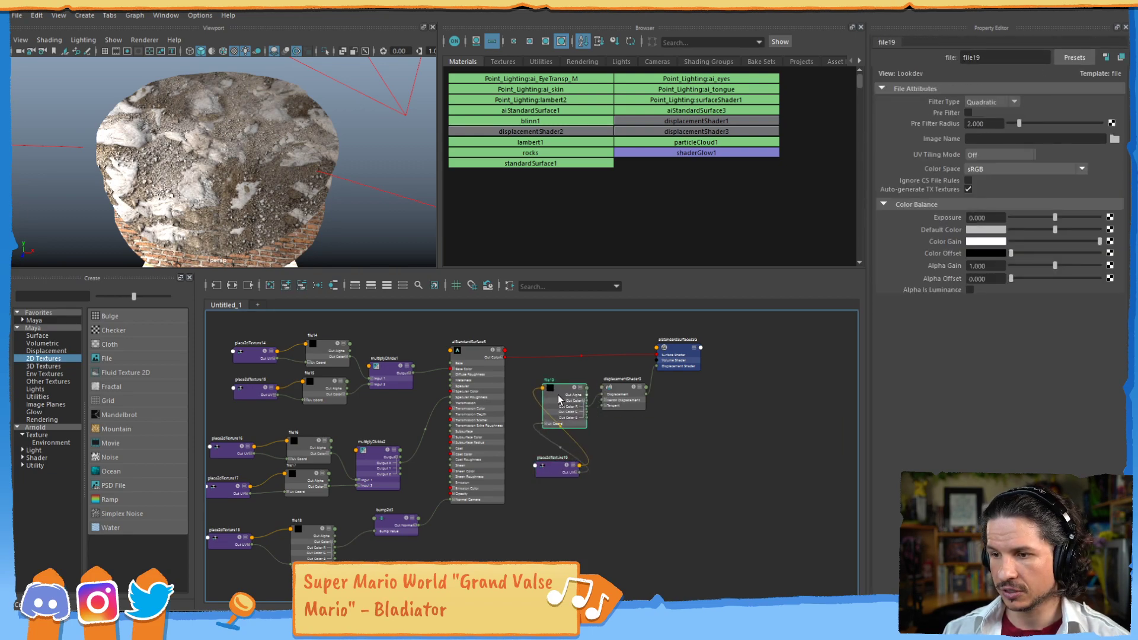
left_click(682, 348)
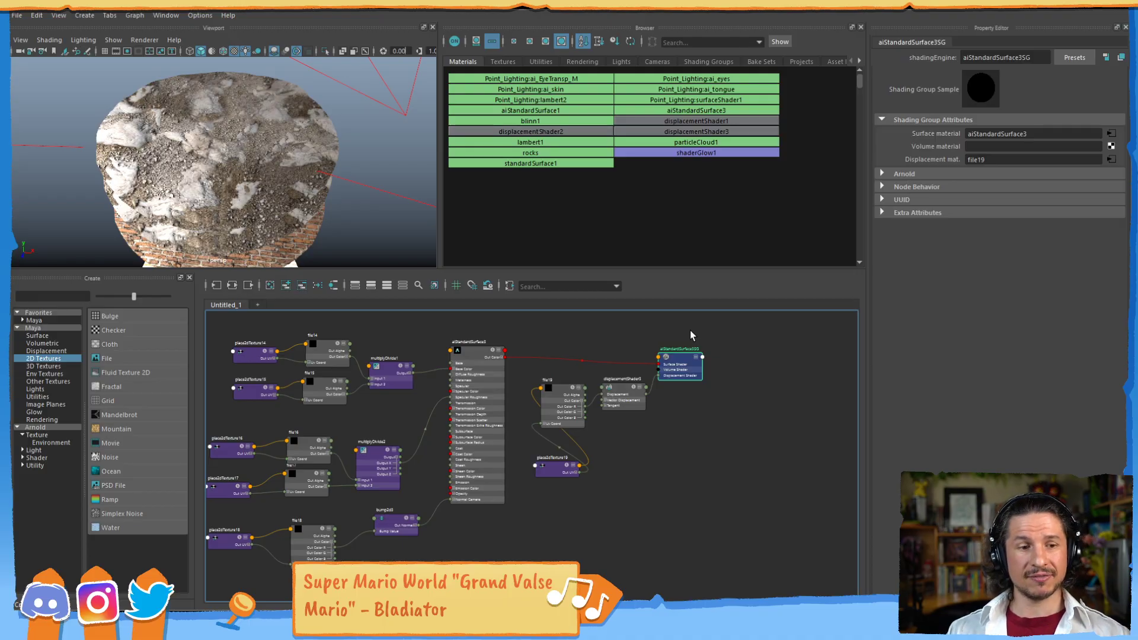
middle_click_drag(446, 377, 539, 379, "alt")
Load rocks_ground_05_disp_4k.png into file14 and rocks_ground_05_ao_4k.png into file15, the two File textures feeding the diffuse multiplyDivide
left_click(419, 357)
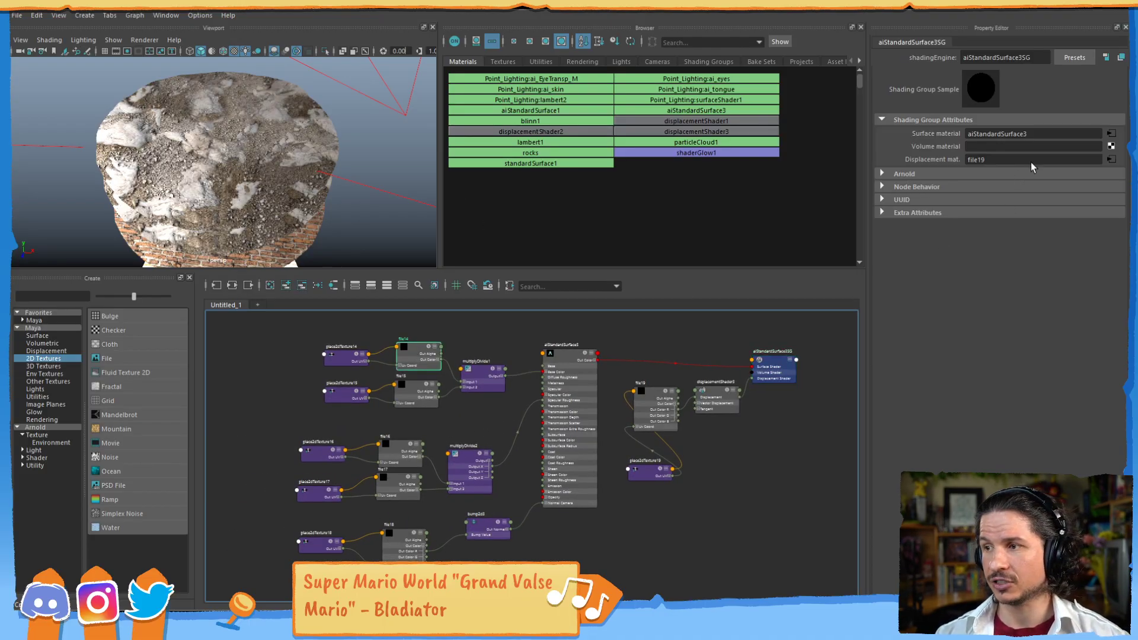
left_click(1114, 138)
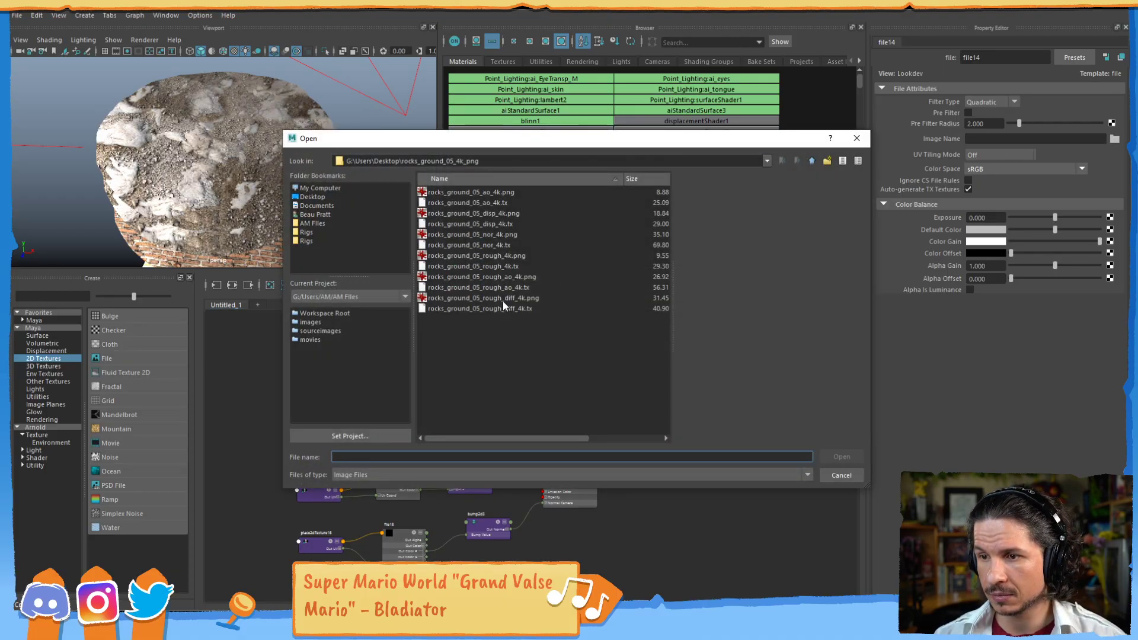
double_click(499, 212)
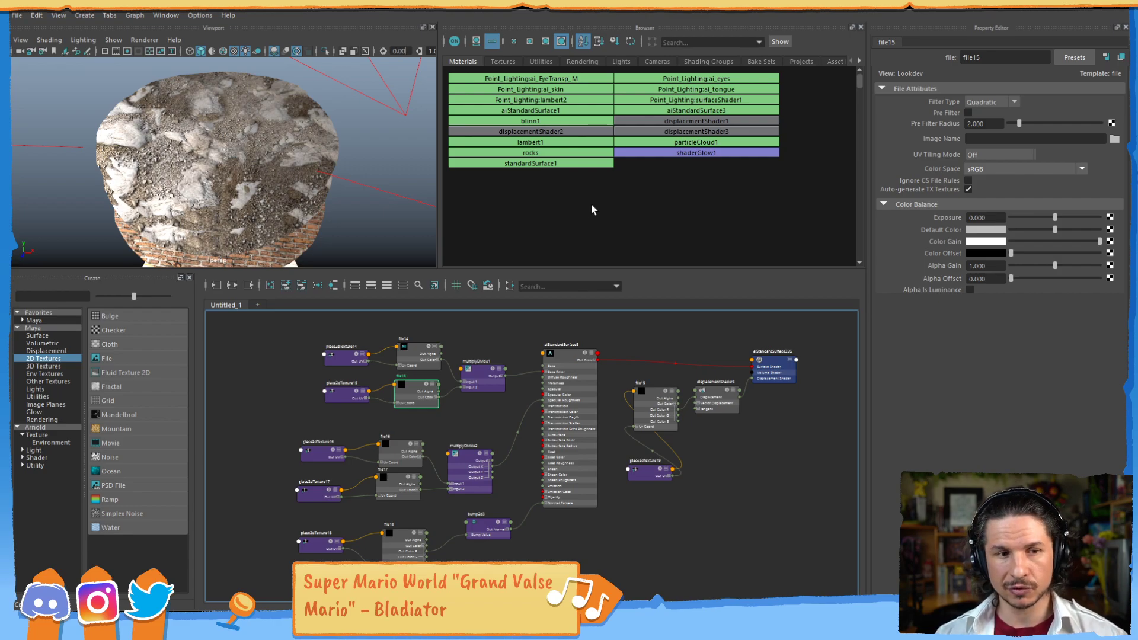
left_click(1113, 140)
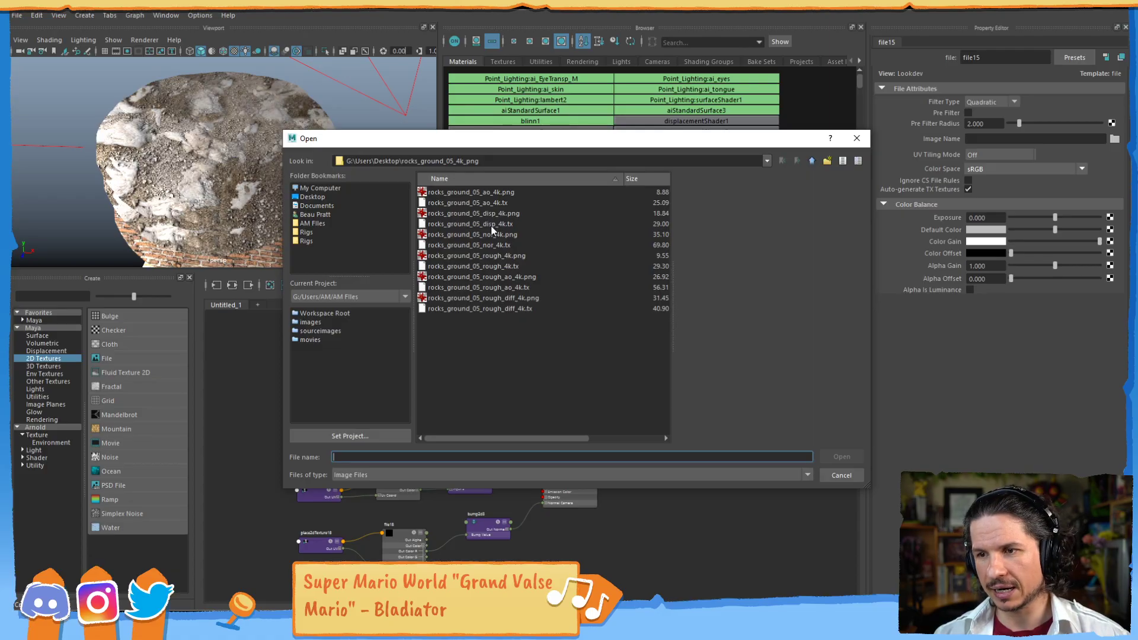
left_click(499, 191)
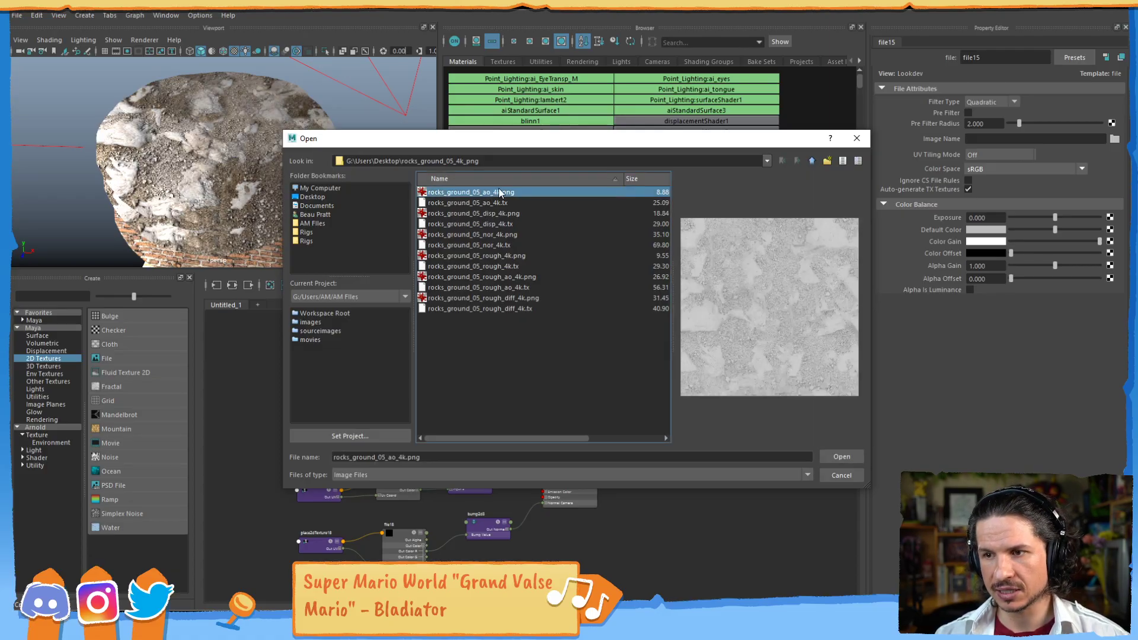
left_click(841, 457)
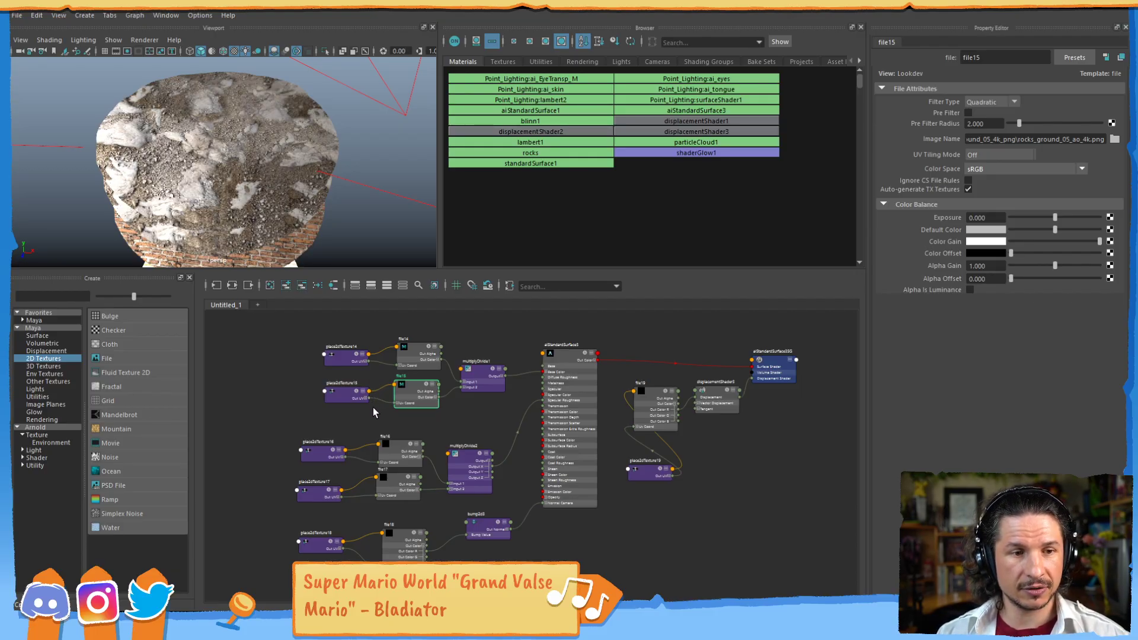
Load rocks_ground_05_rough_diff_4k.png into file16, the first File texture of the roughness multiplyDivide
left_click(400, 448)
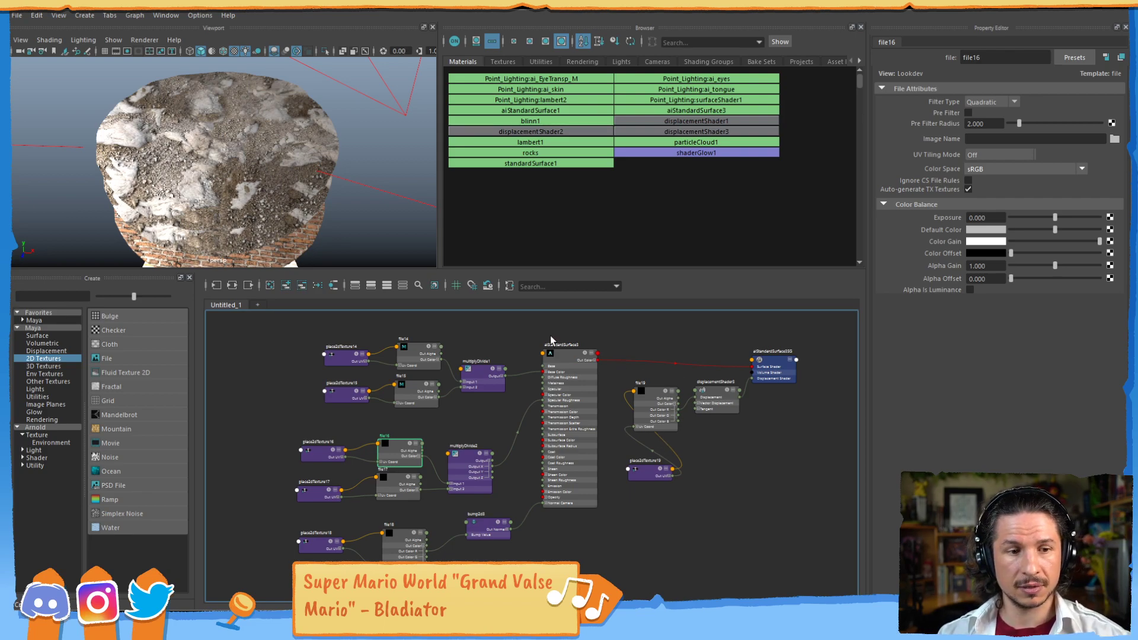
scroll(645, 410, "up", 1)
scroll(687, 404, "up", 2)
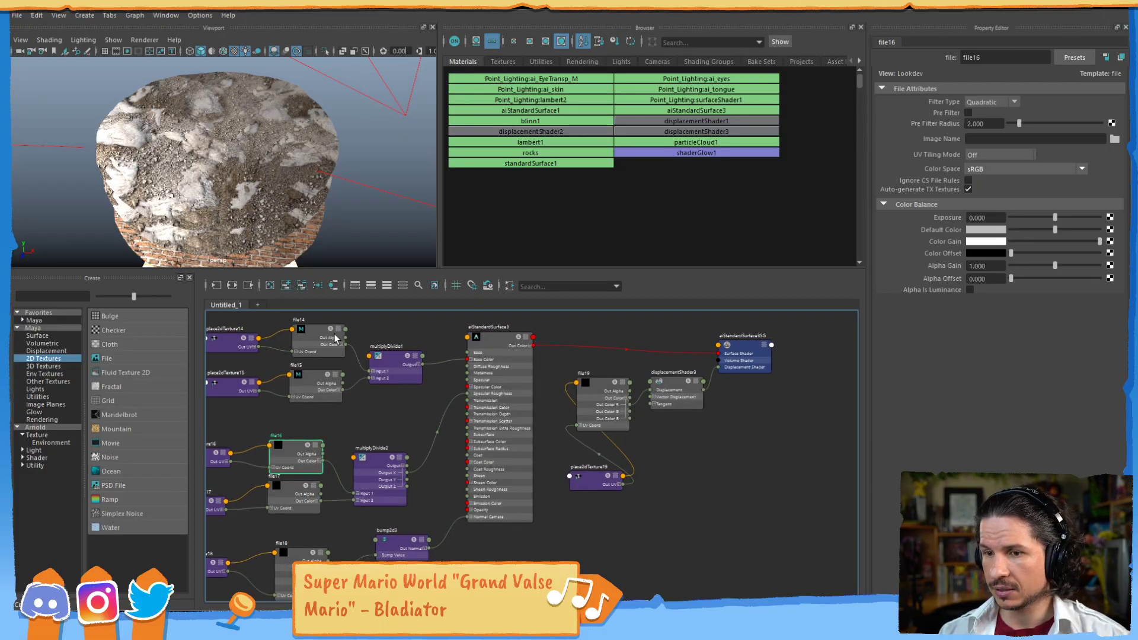
middle_click_drag(361, 411, 393, 390, "alt")
left_click_drag(322, 424, 325, 422)
left_click(1115, 137)
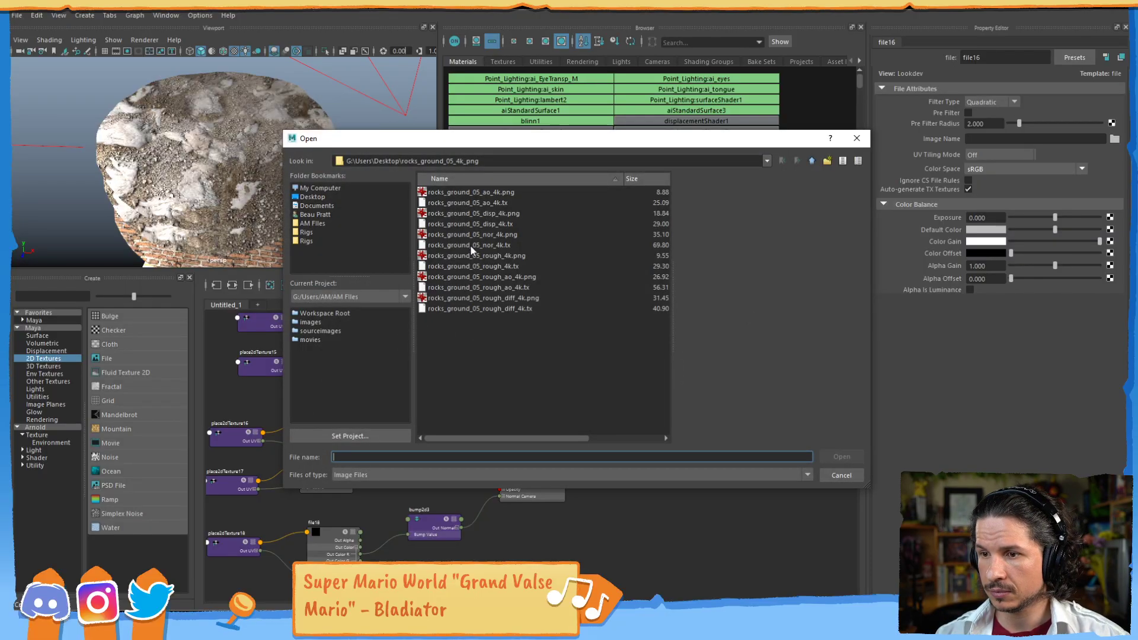
left_click(487, 277)
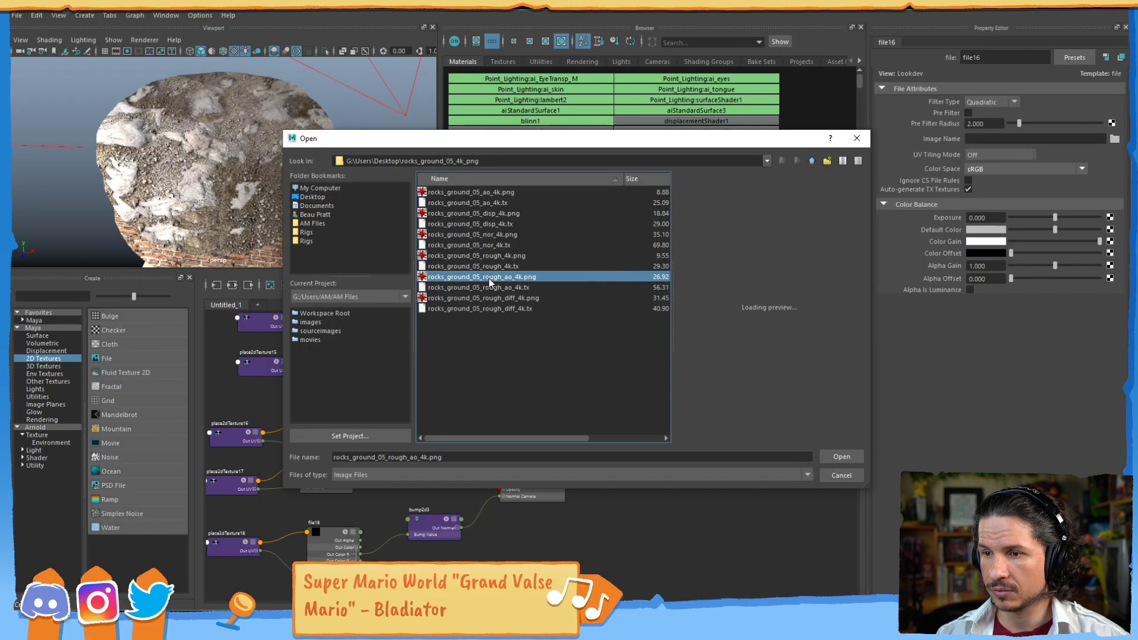
double_click(485, 297)
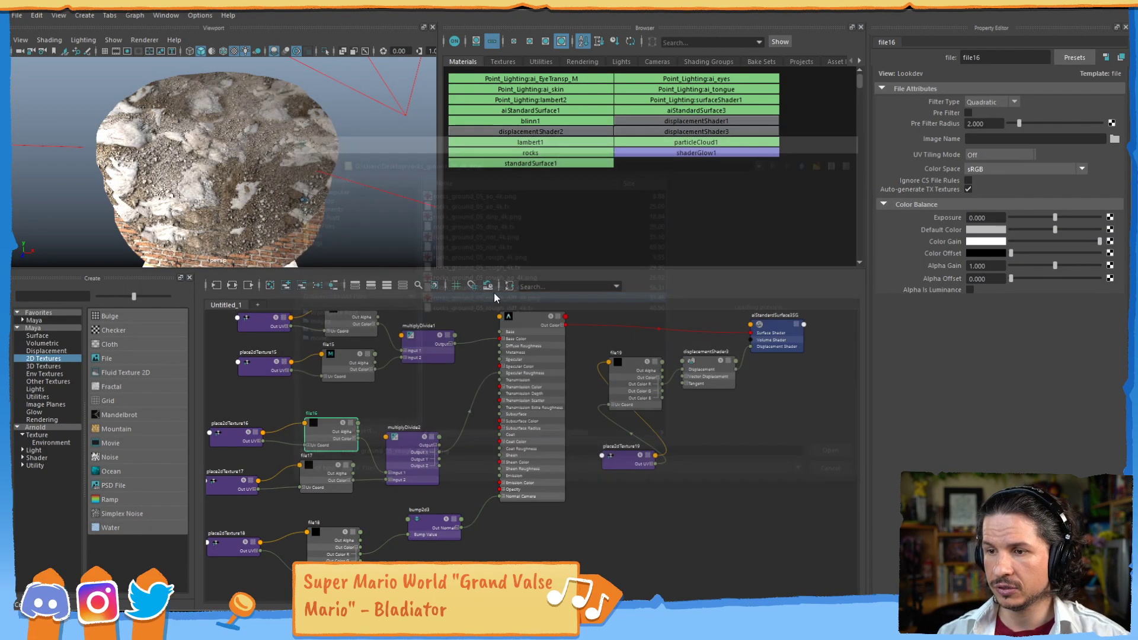
Load rocks_ground_05_rough_ao_4k.png into file17 and rocks_ground_05_nor_4k.png into file18, the bump File texture
left_click(332, 471)
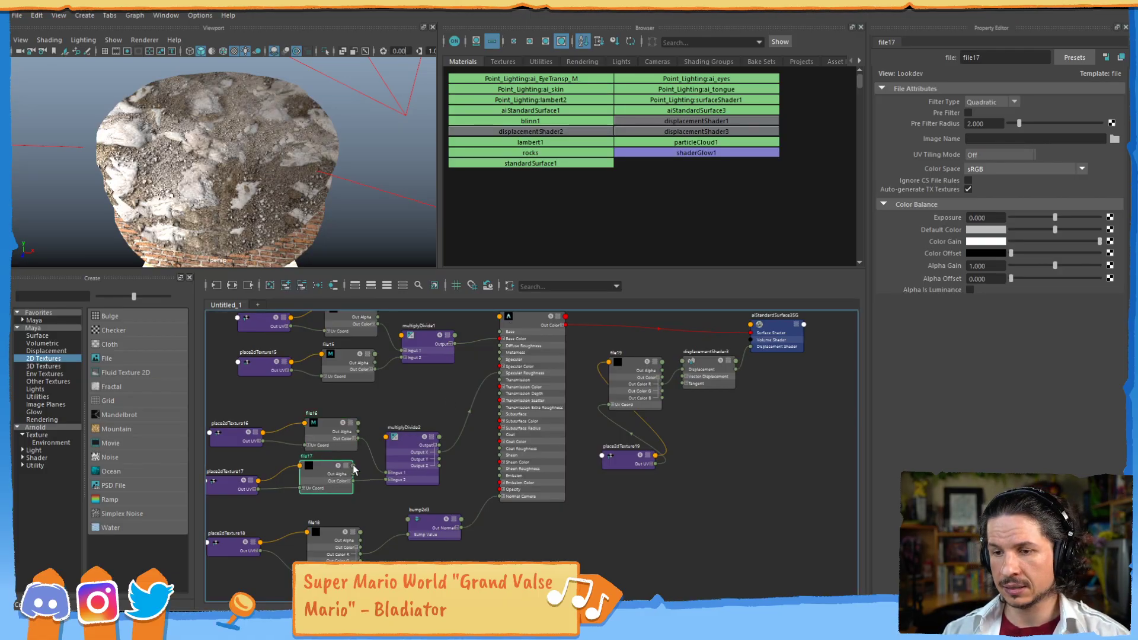
left_click(1114, 139)
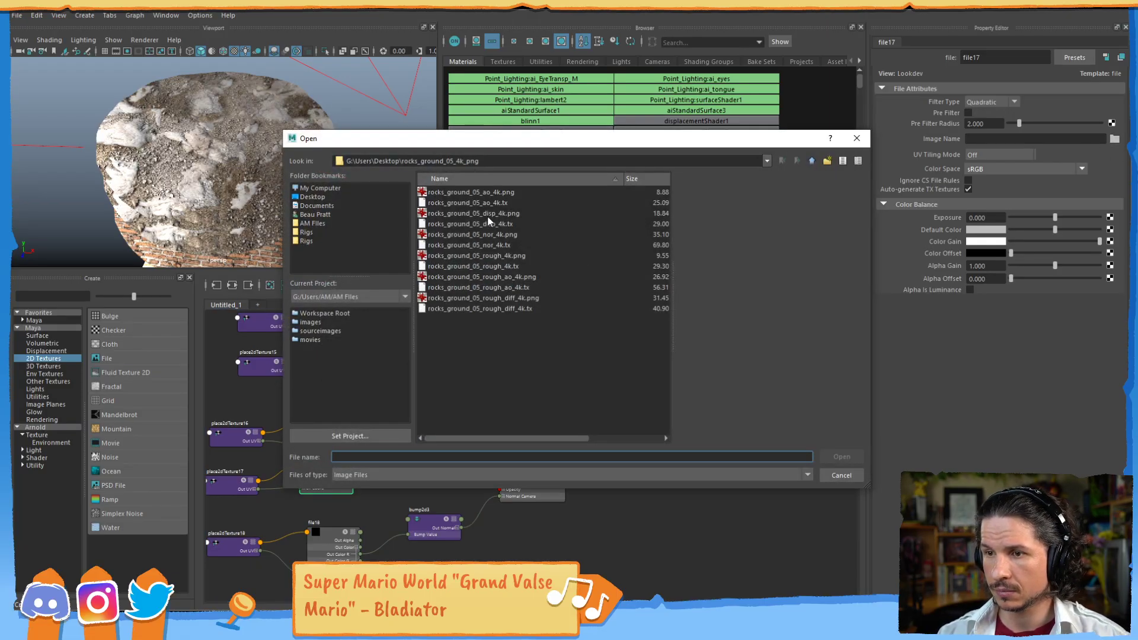
double_click(486, 277)
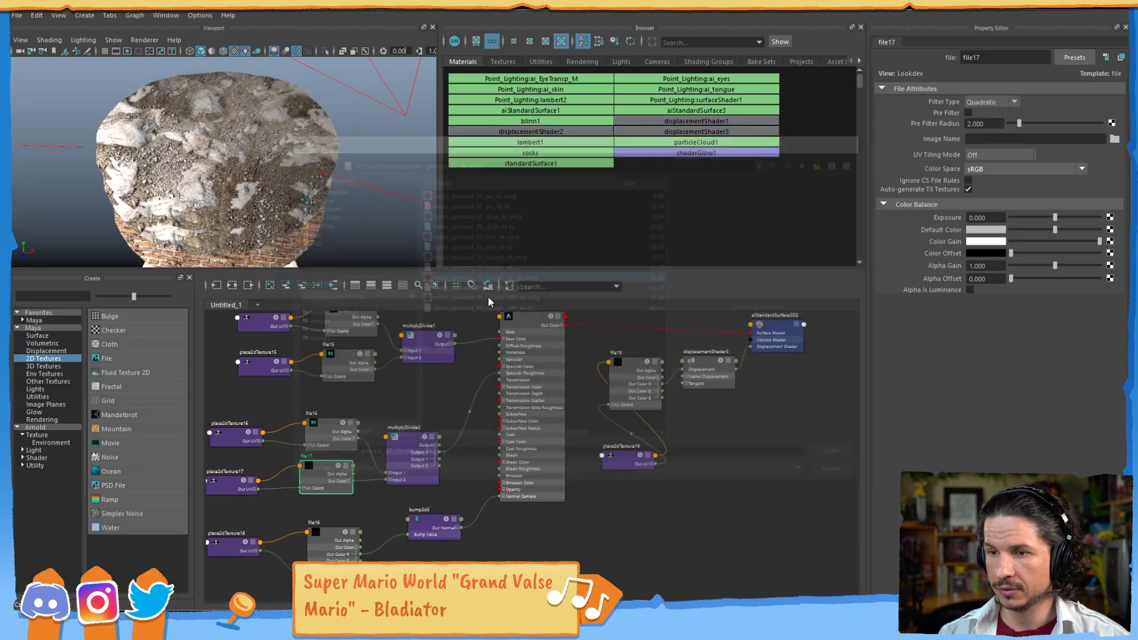
left_click(328, 531)
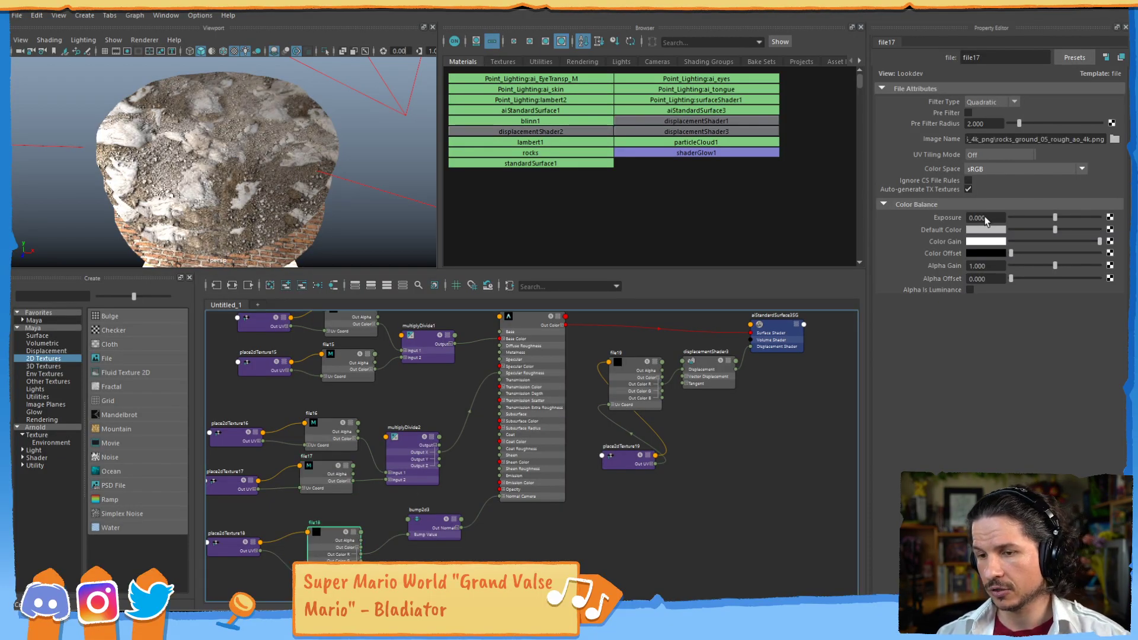
left_click(1114, 139)
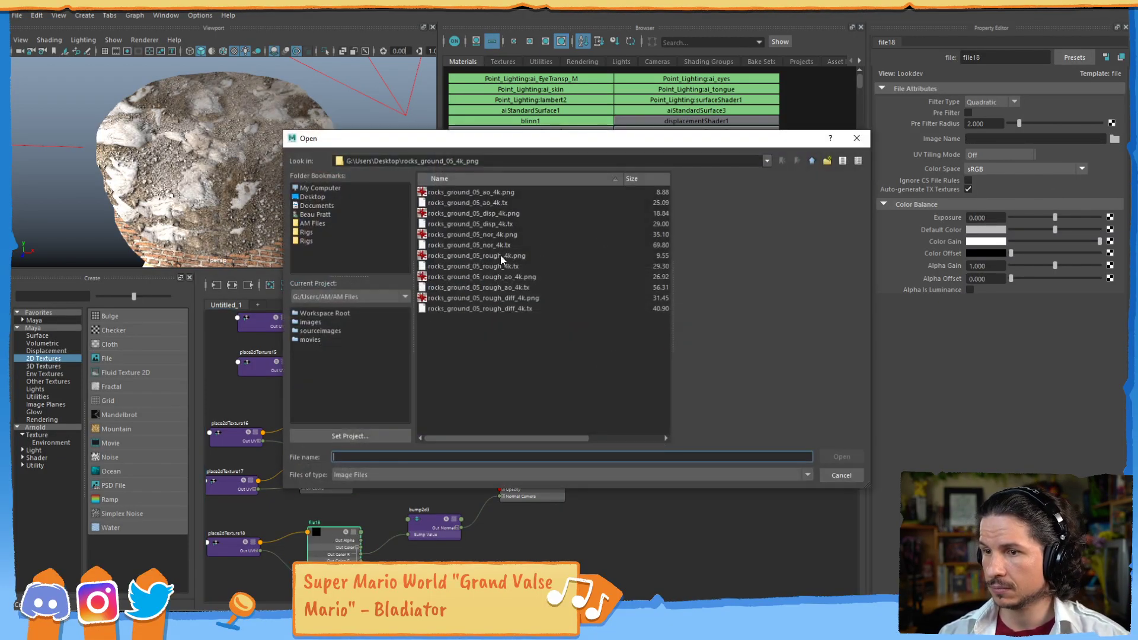
double_click(468, 237)
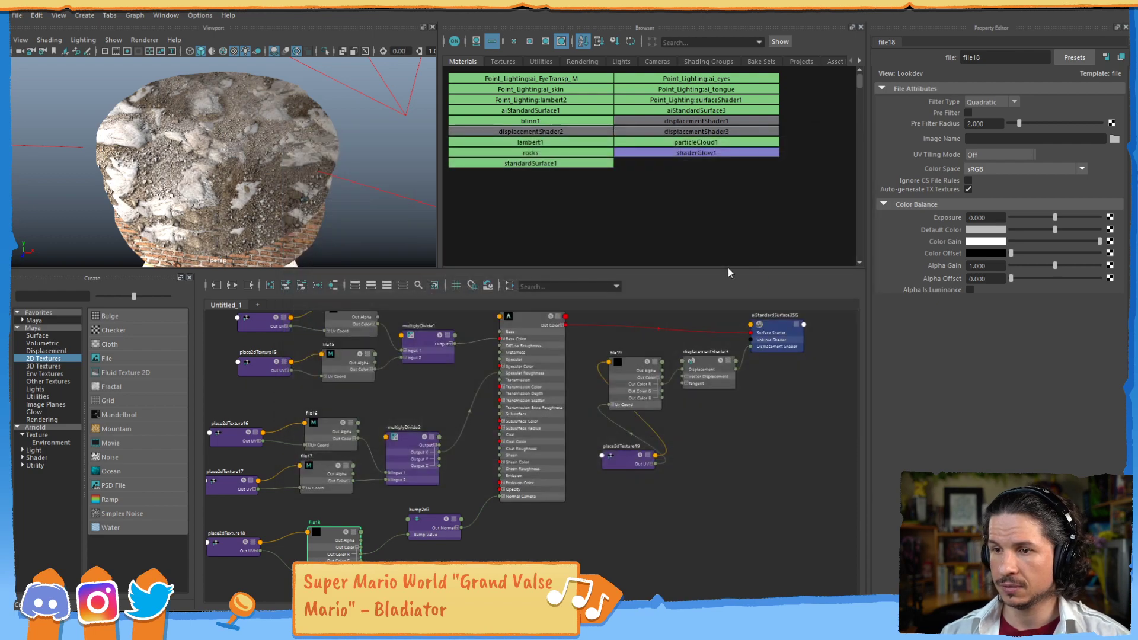
Set the displacementShader's Scale to 0.3 and load rocks_ground_05_disp_4k.png into its connected File texture
left_click(706, 368)
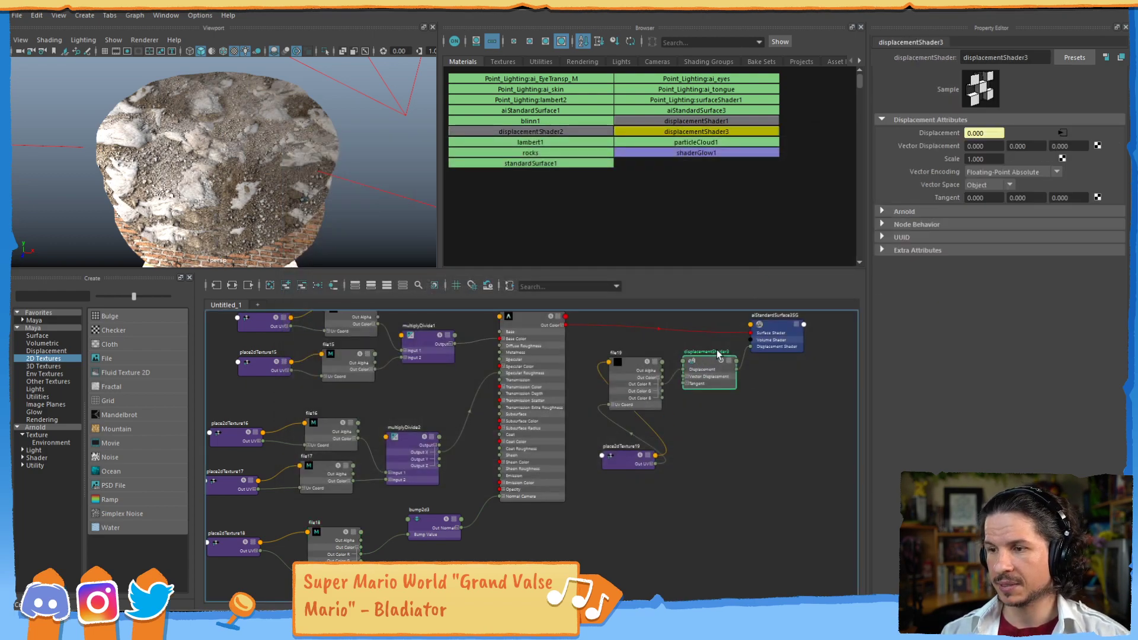
type("0.3")
key("Return")
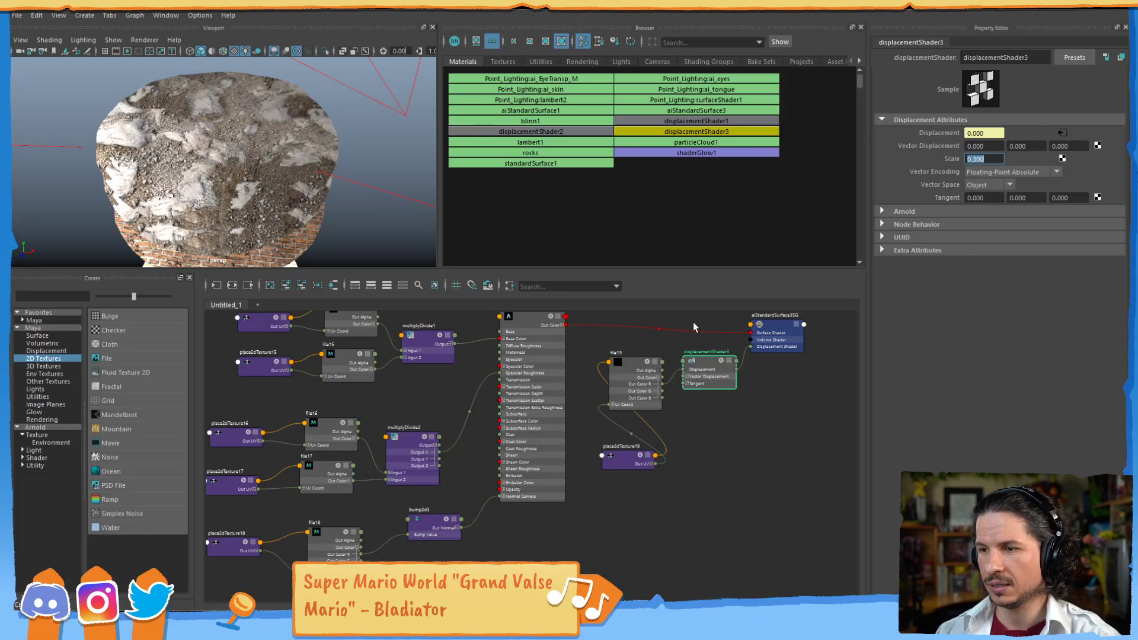
left_click(630, 368)
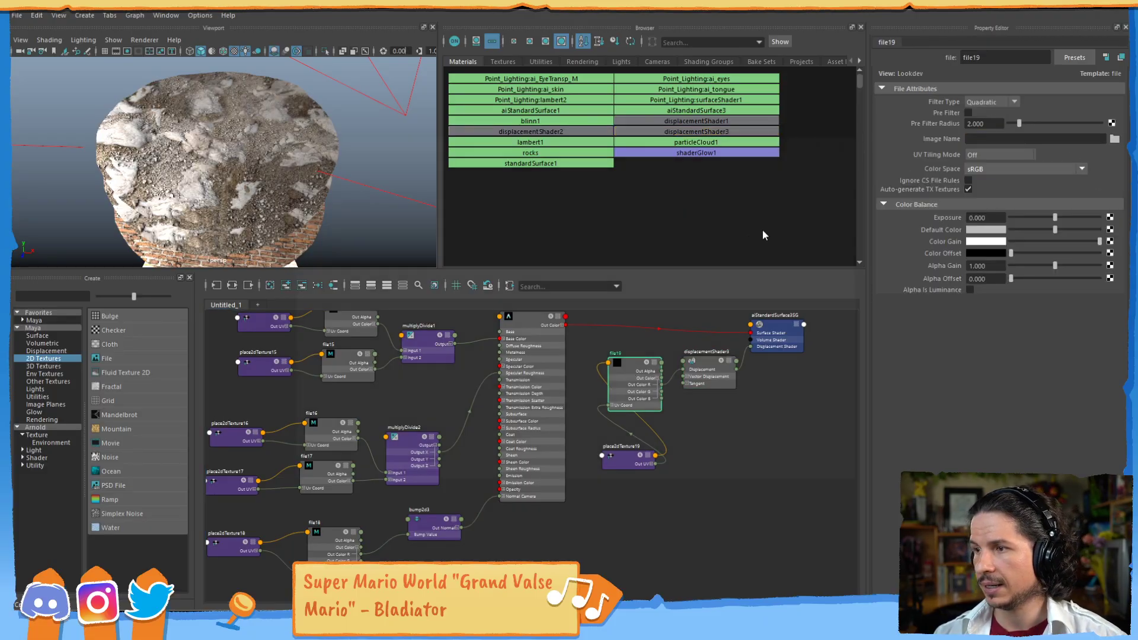
left_click(486, 213)
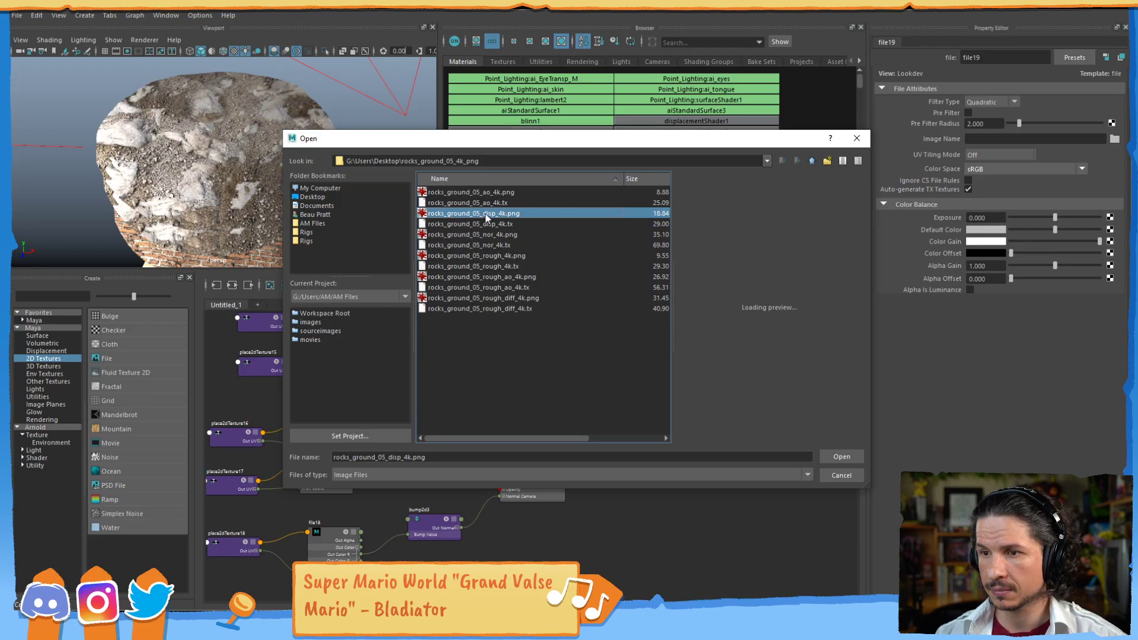
double_click(486, 214)
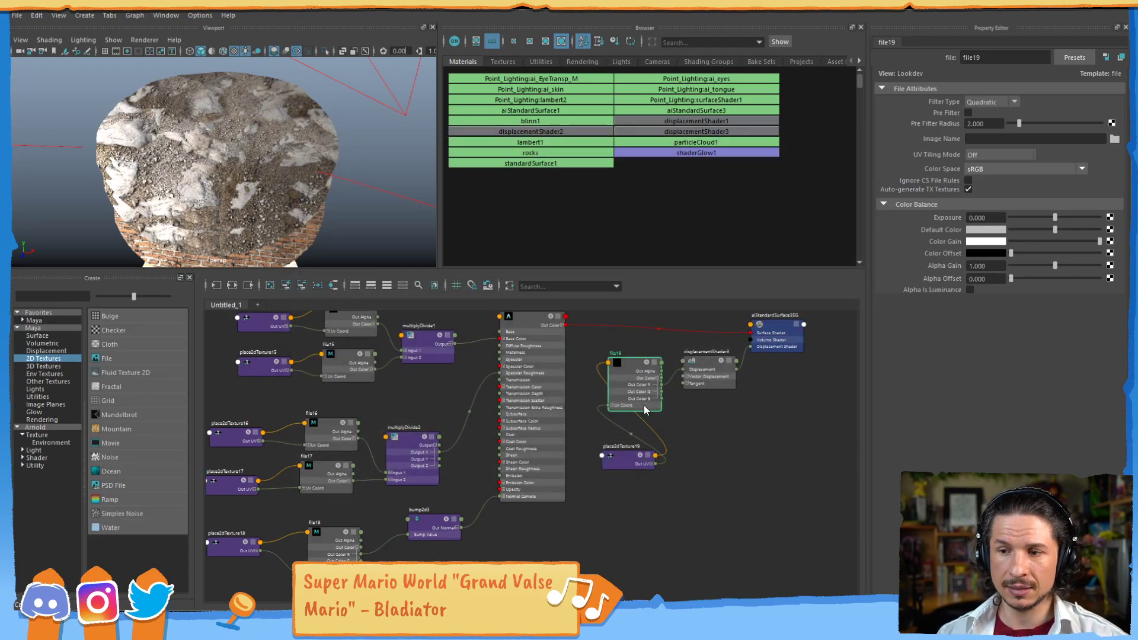
Replace file14's image with asphalt_02_diff_4k.png from the asphalt_02_4k_png folder on the Desktop
left_click(592, 379)
middle_click_drag(539, 349, 603, 385, "alt")
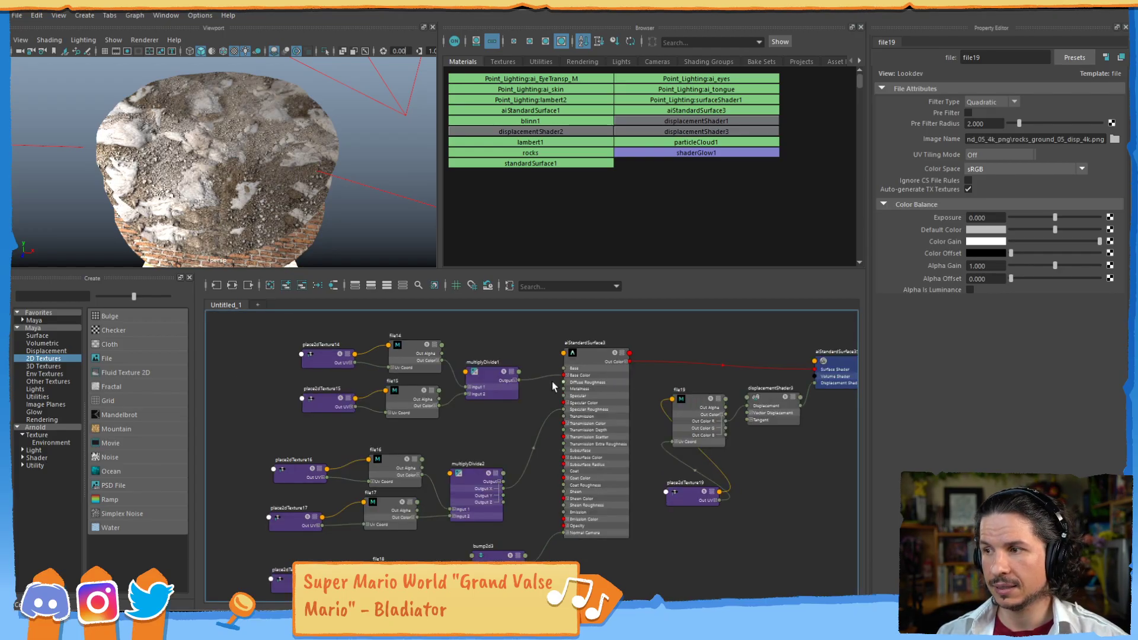
left_click(403, 351)
left_click(1114, 139)
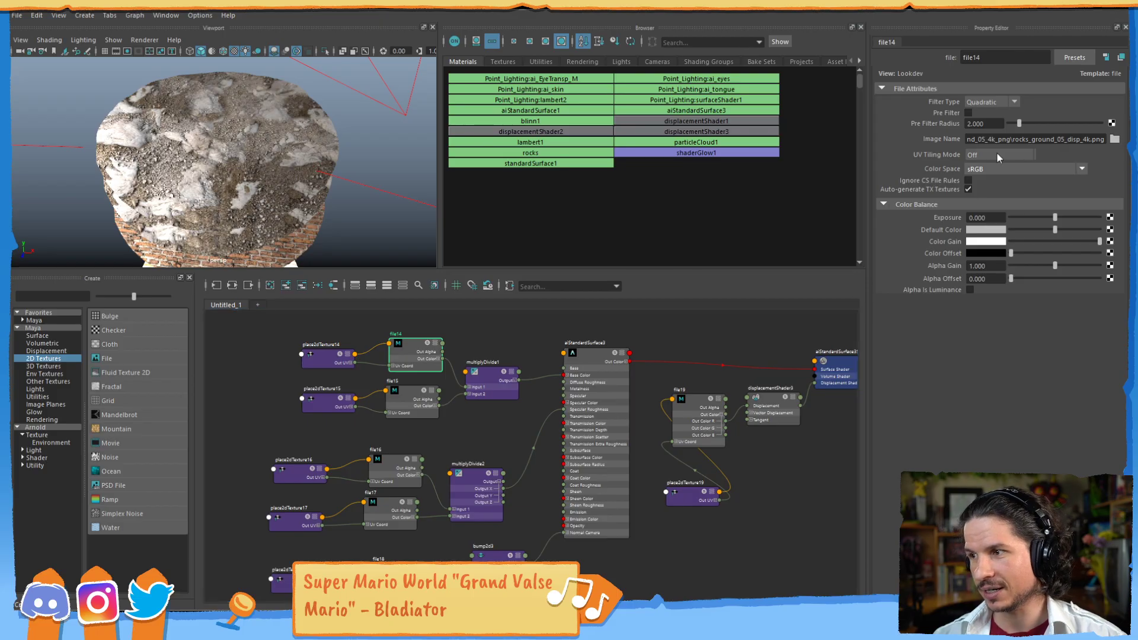
left_click(811, 161)
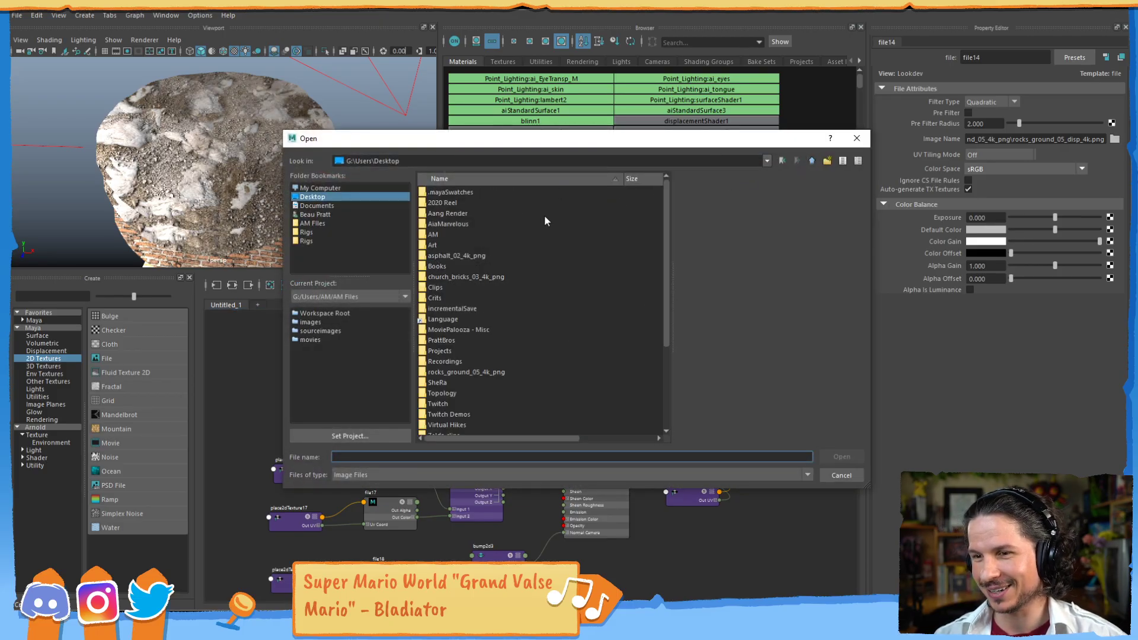
double_click(457, 255)
double_click(490, 203)
Replace file15's image with asphalt_02_ao_4k.png from the asphalt_02_4k_png folder
left_click(409, 399)
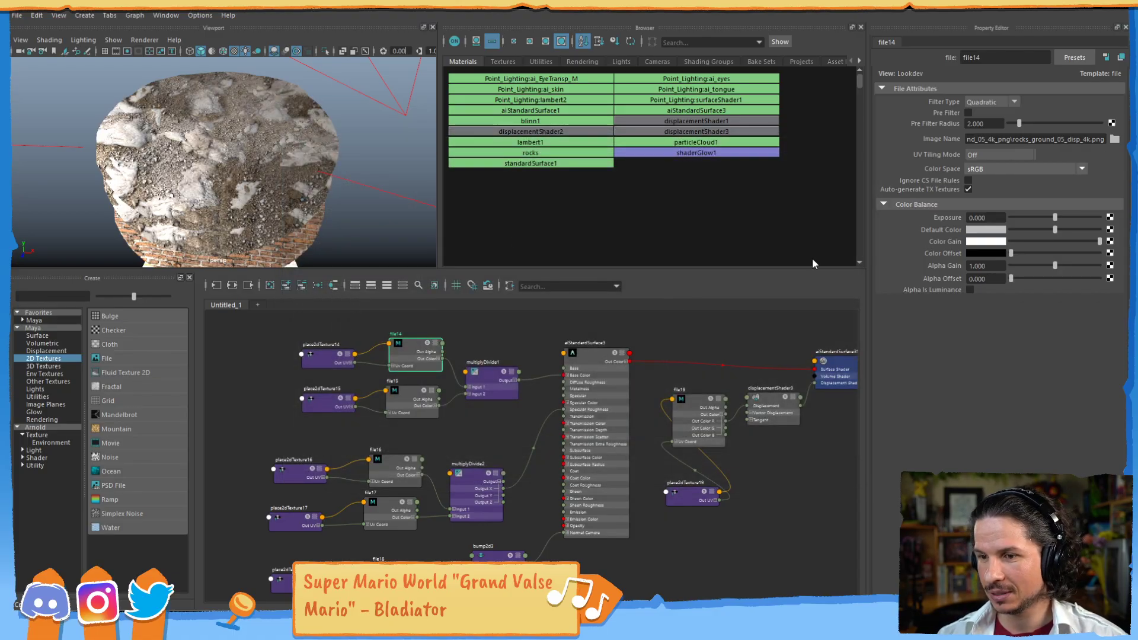
left_click(1114, 139)
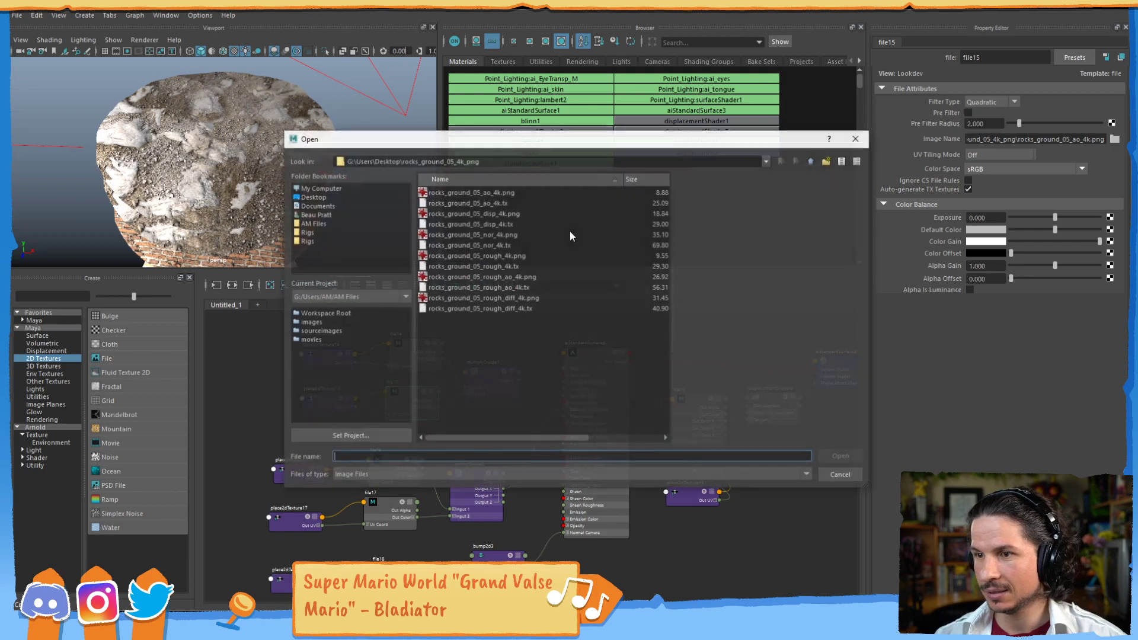
left_click(812, 161)
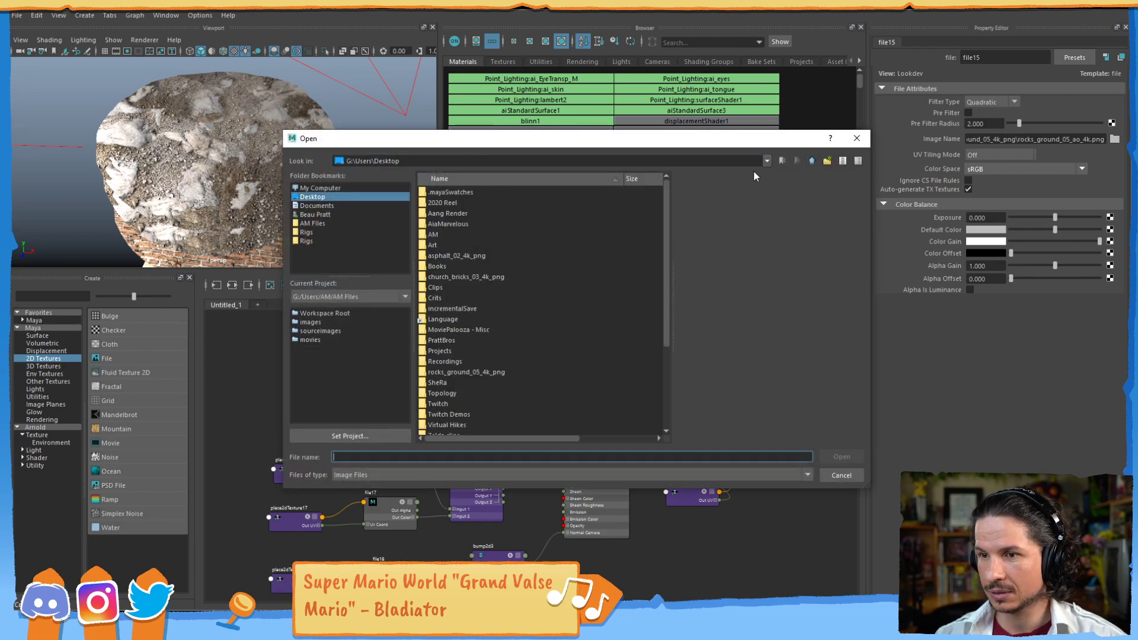
double_click(471, 255)
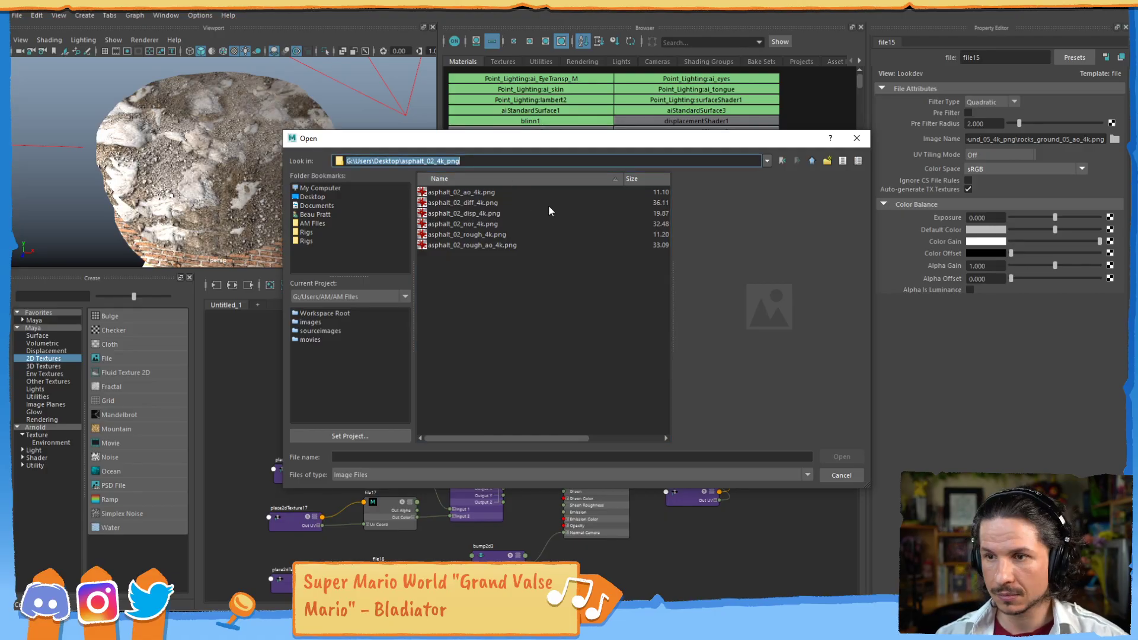
double_click(468, 192)
Replace file16's image with asphalt_02_rough_4k.png from G:\Users\Desktop\asphalt_02_4k_png
left_click(1115, 139)
left_click(581, 162)
key("ctrl+a")
type("G:\\Users\\Desktop\\asphalt_02_4k_png")
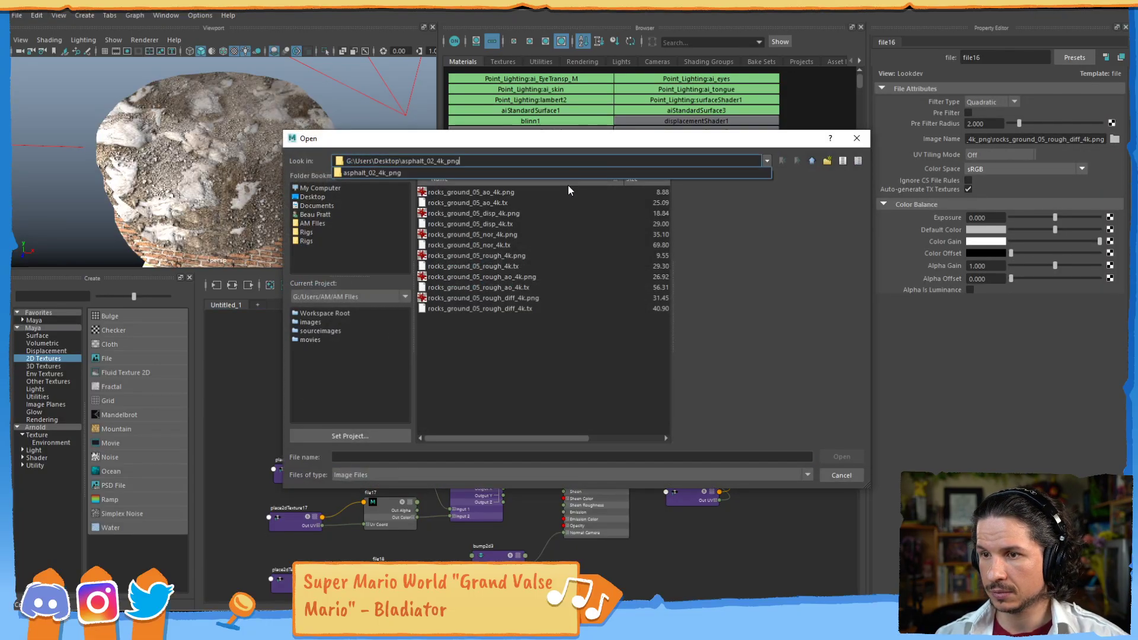
key("Return")
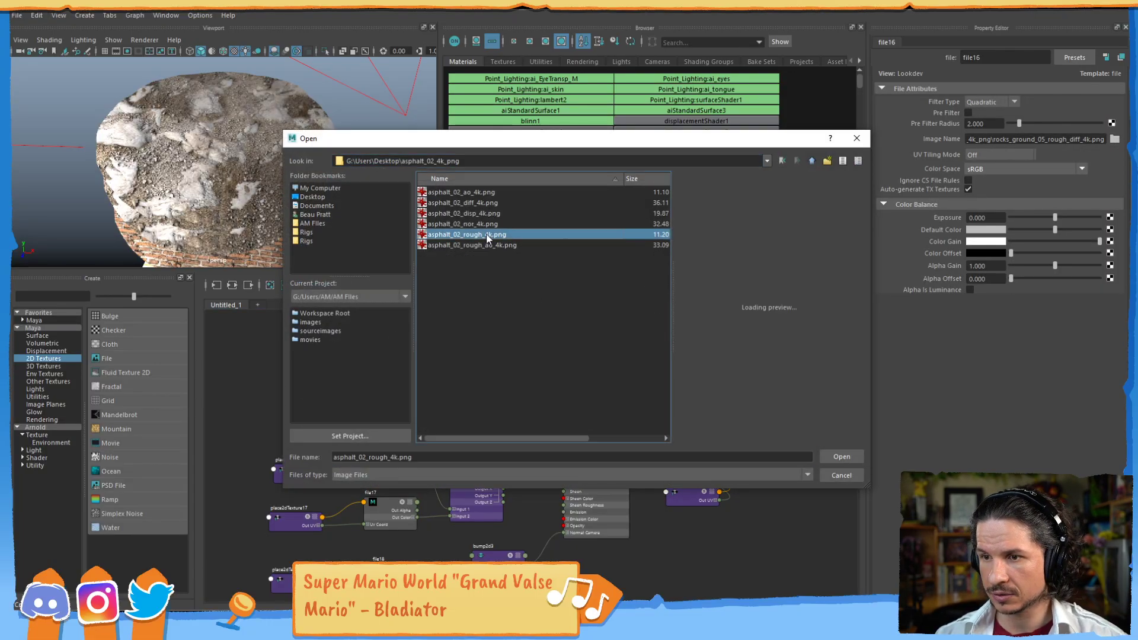
double_click(486, 234)
Replace file17's image with asphalt_02_rough_ao_4k.png from the asphalt_02_4k_png folder
left_click(379, 520)
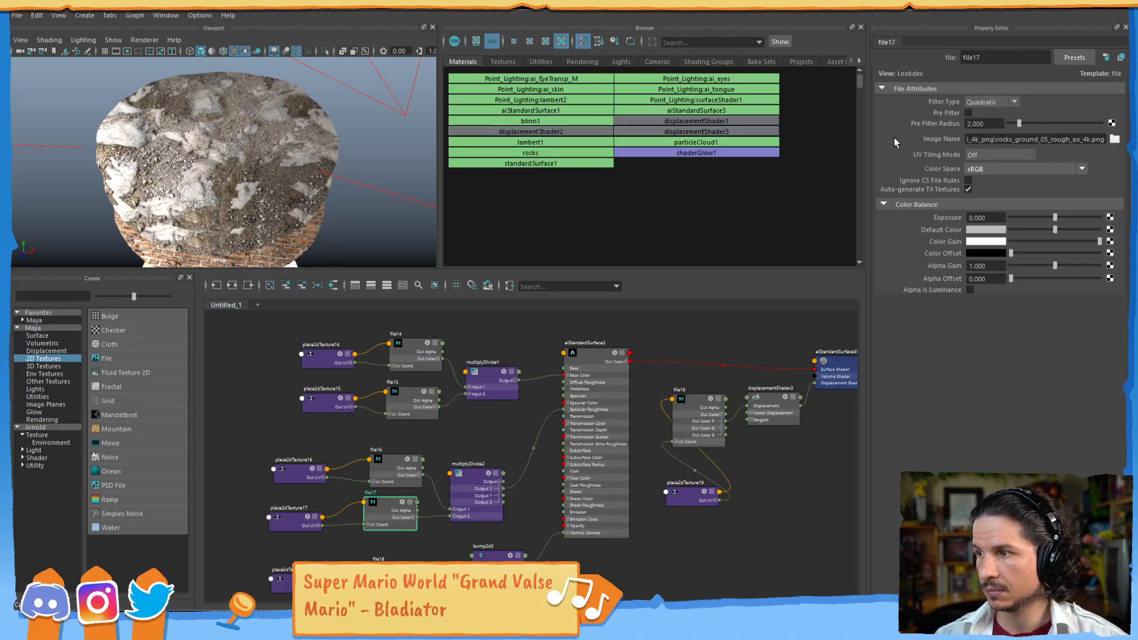
left_click(1115, 139)
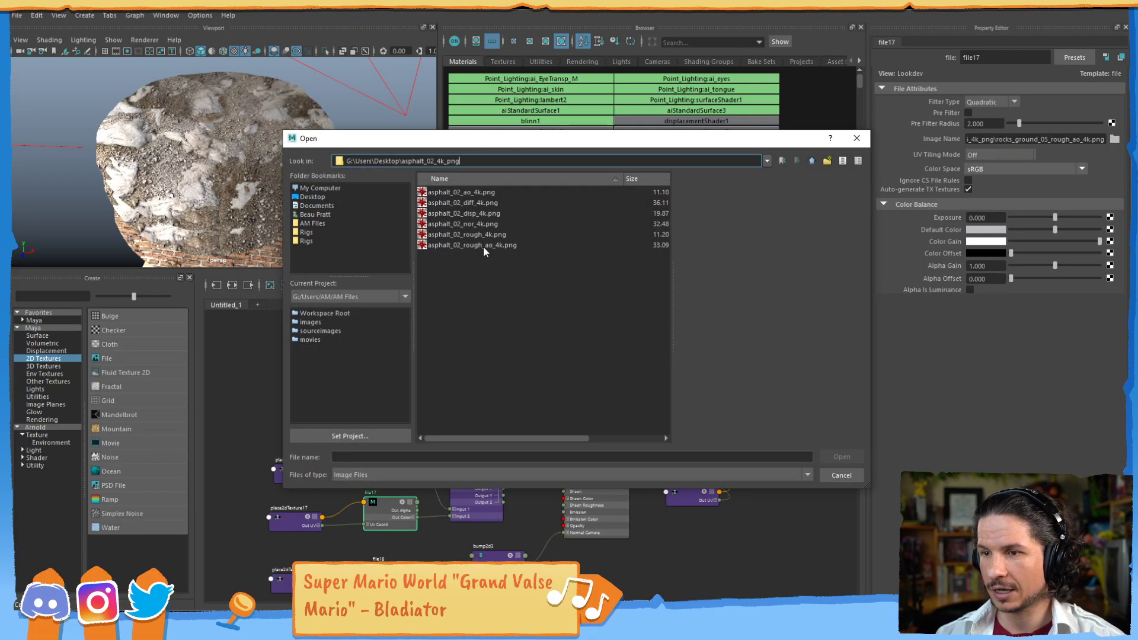
double_click(482, 242)
Replace file18's image with asphalt_02_nor_4k.png from G:\Users\Desktop\asphalt_02_4k_png
left_click(414, 554)
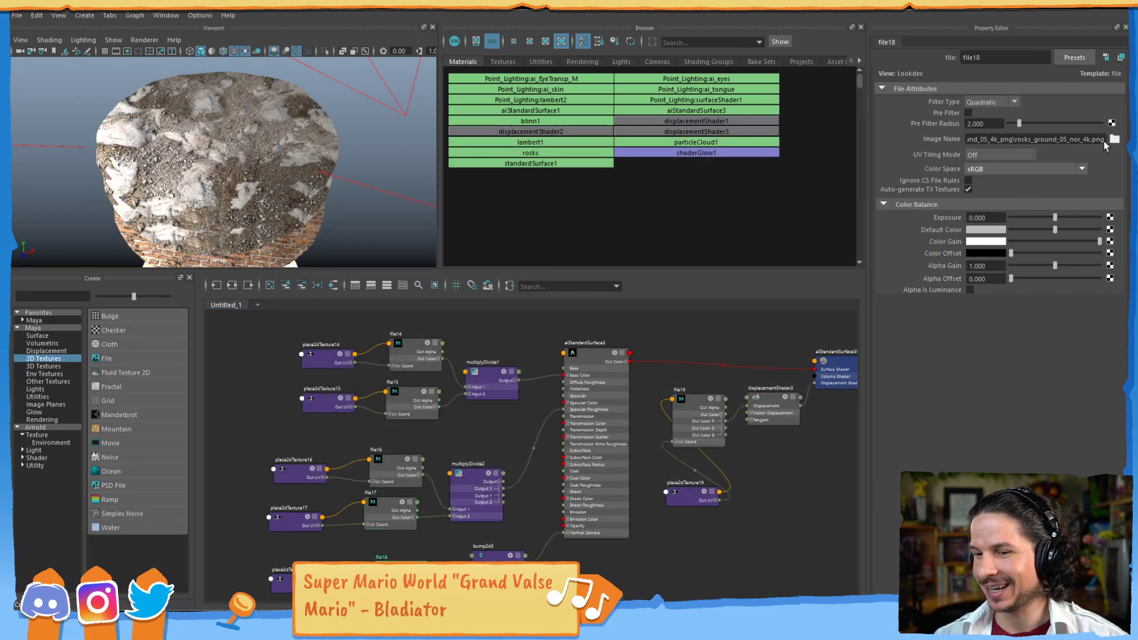
left_click(1111, 141)
left_click(535, 163)
key("ctrl+a")
type("G:\\Users\\Desktop\\asphalt_02_4k_png")
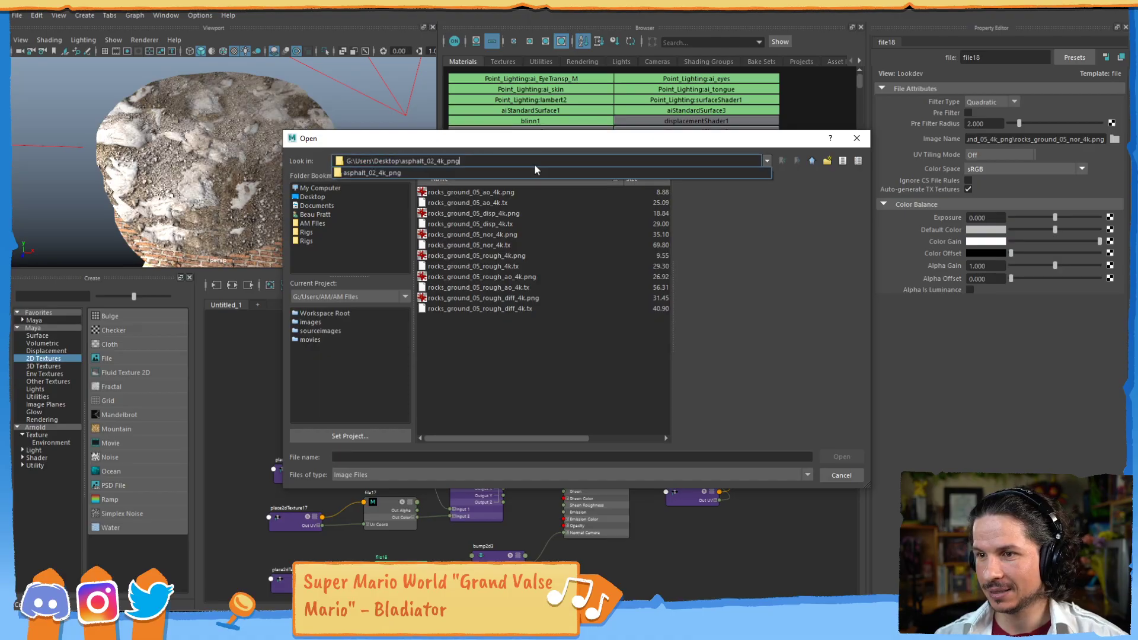
key("Return")
double_click(478, 224)
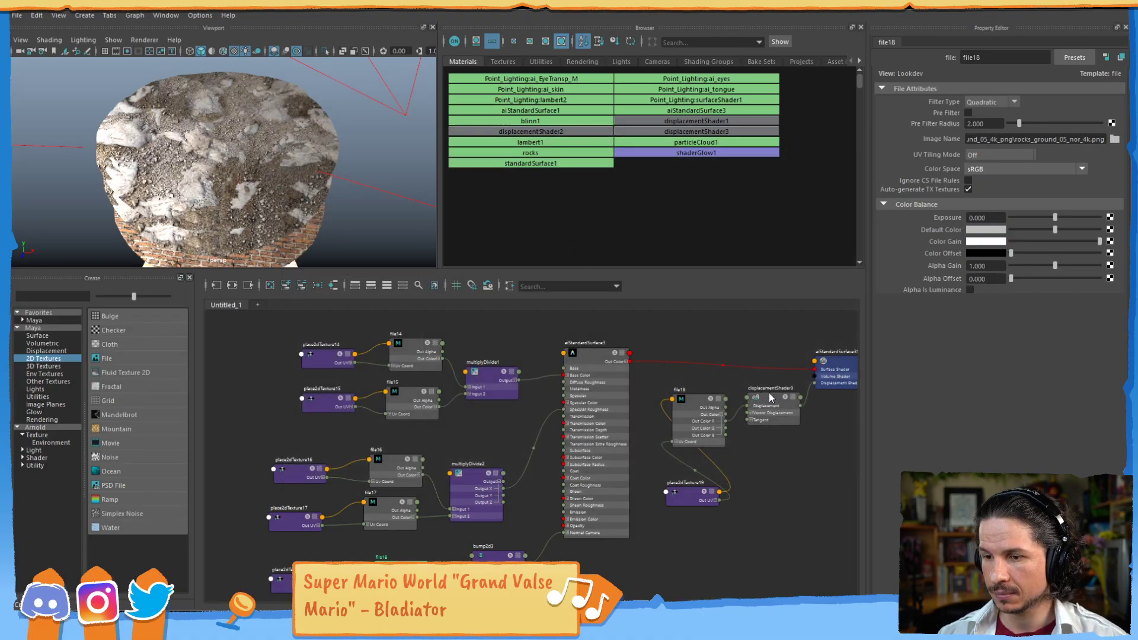
Replace the image of file19, which feeds displacementShader3, with asphalt_02_disp_4k.png from G:\Users\Desktop\asphalt_02_4k_png
left_click(766, 392)
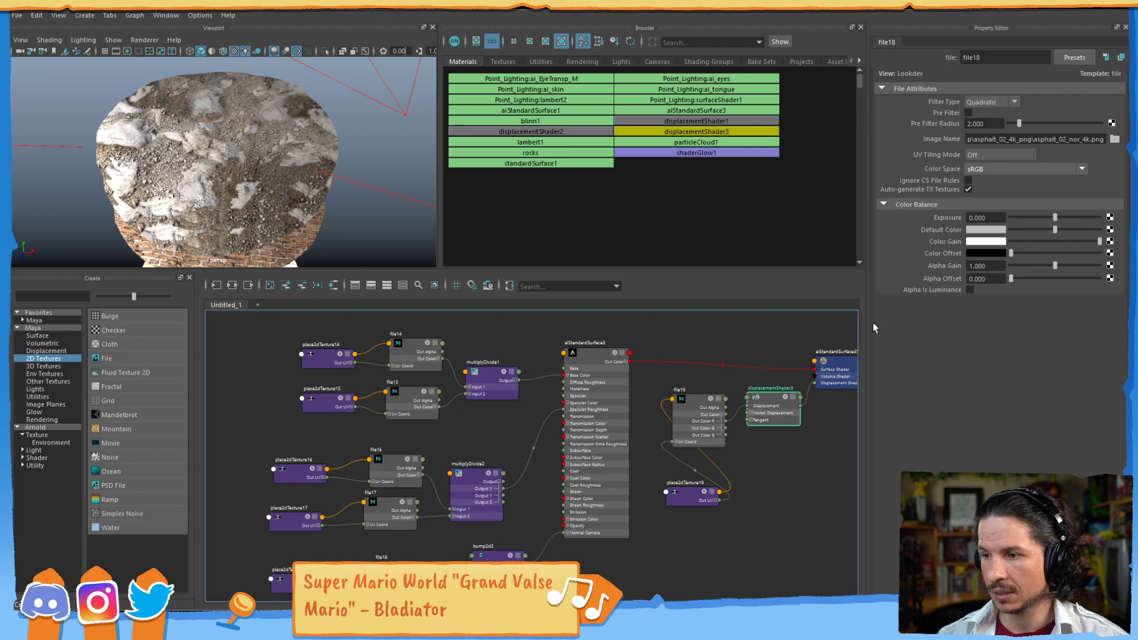
double_click(704, 408)
triple_click(513, 162)
type("v")
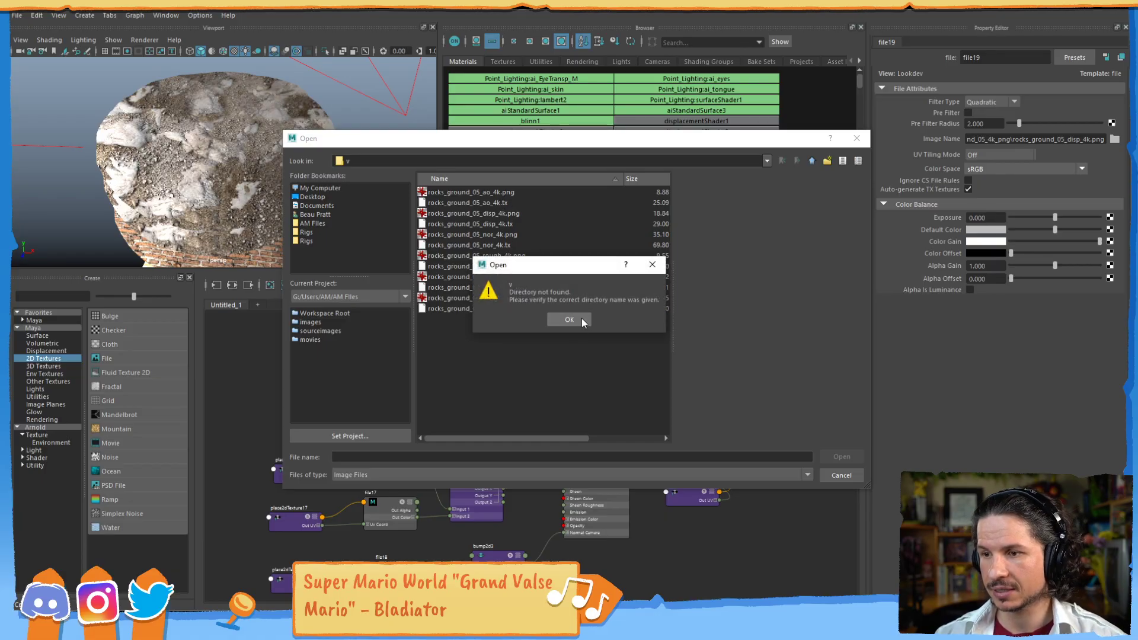
left_click(582, 320)
type("G:\\Users\\Desktop\\asphalt_02_4k_png")
key("Return")
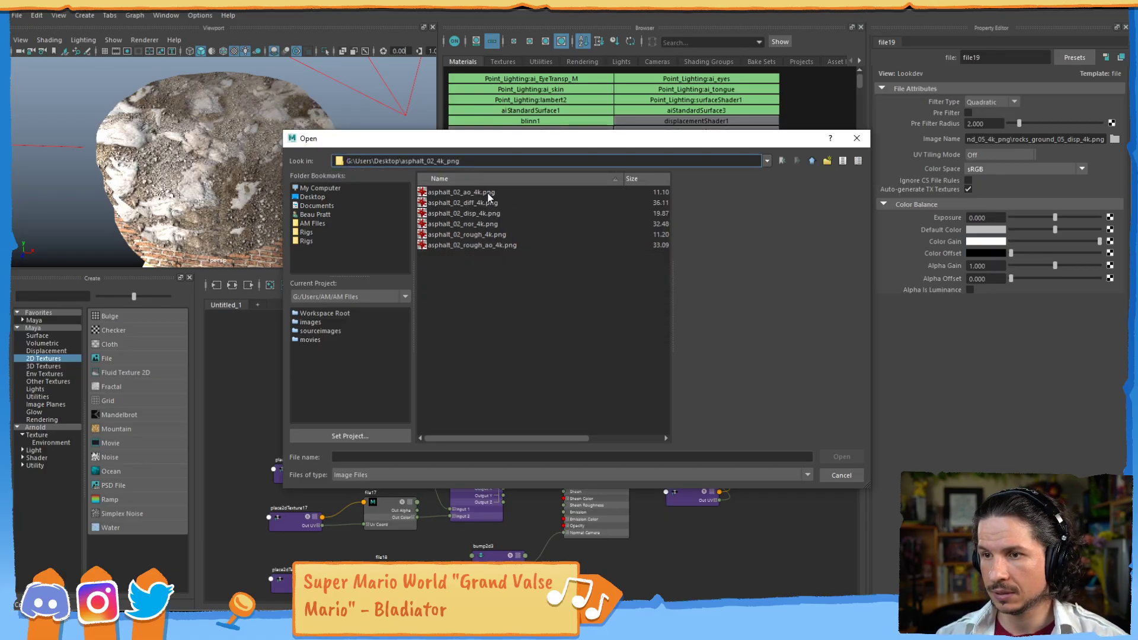
double_click(485, 214)
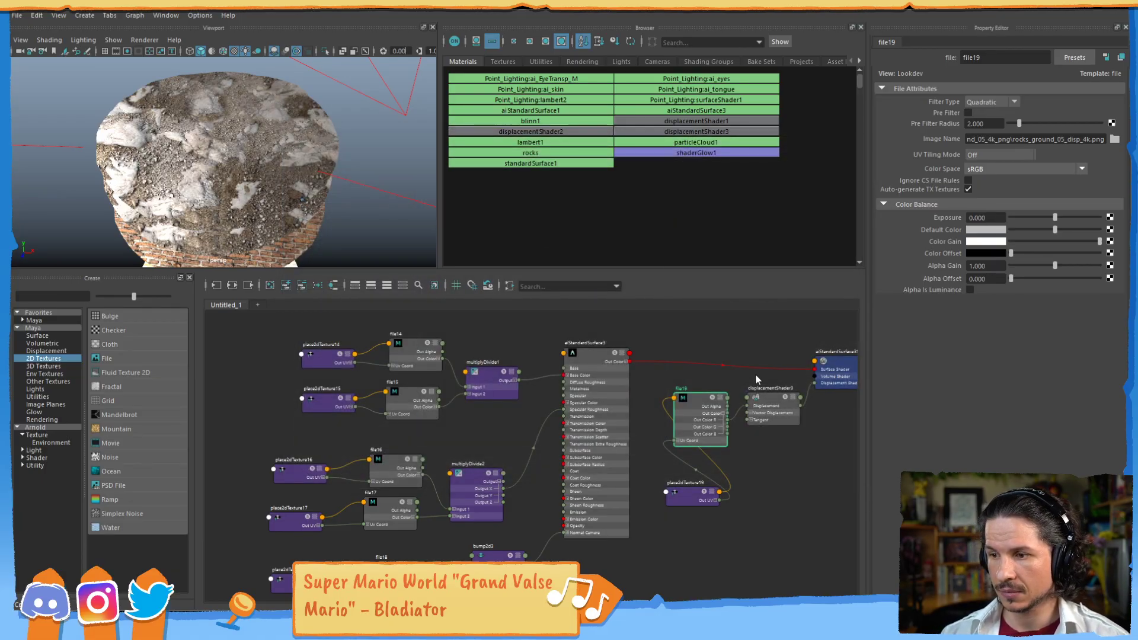
Examine the updated aiStandardSurface3 asphalt texture on the top ground plane up close, comparing smoothed and unsmoothed display
left_click(580, 342)
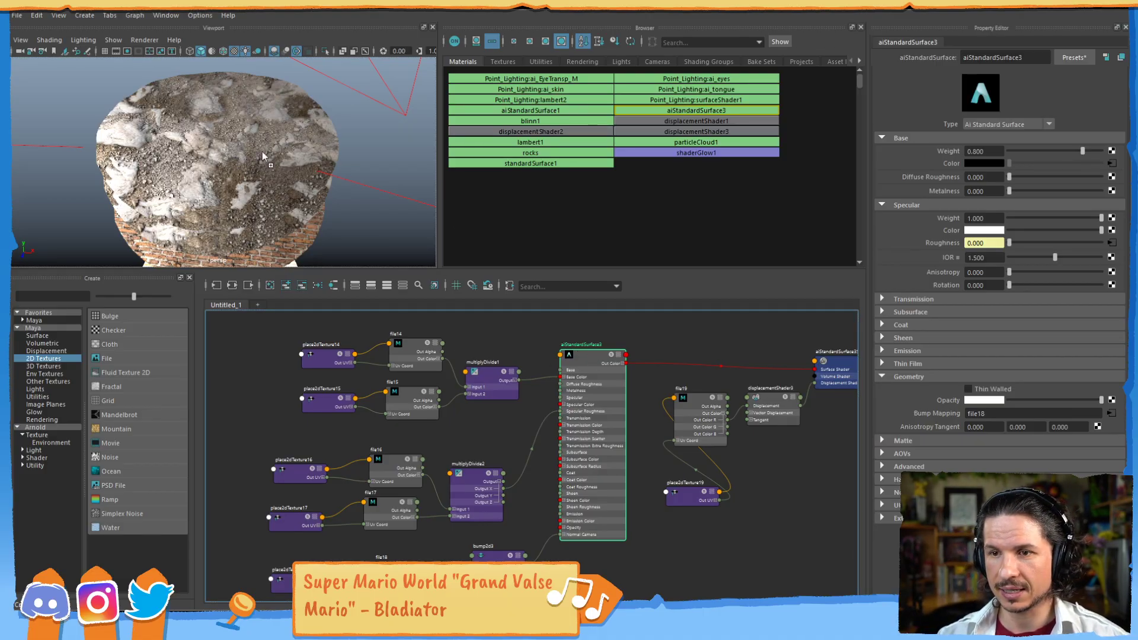
key("3")
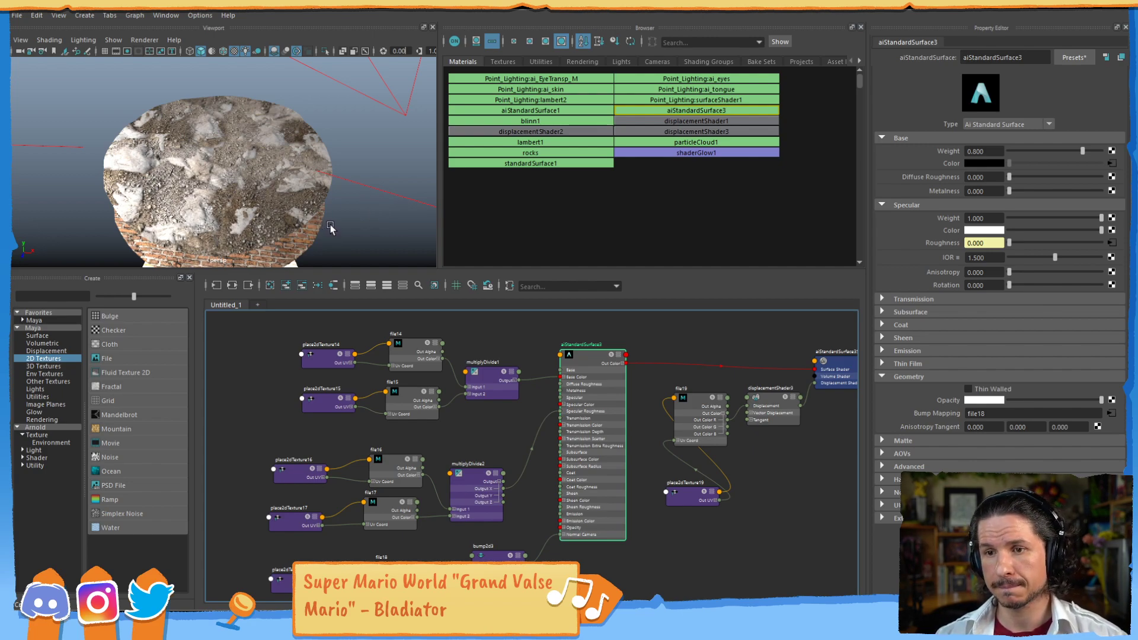
key("1")
left_click(344, 195)
scroll(343, 195, "down", 2)
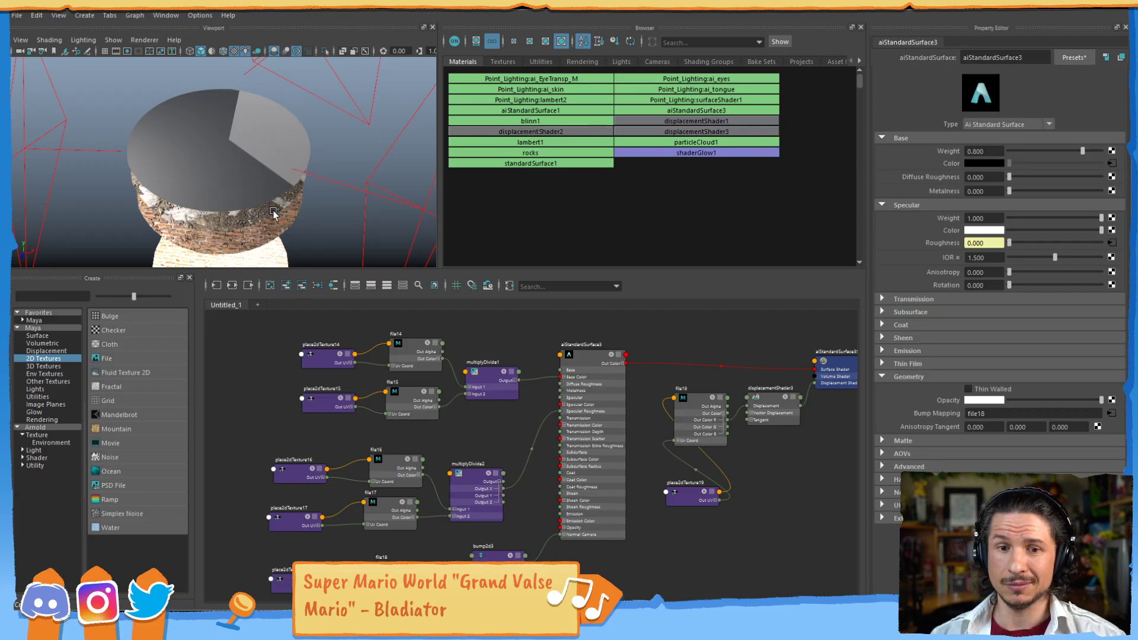
left_click_drag(275, 173, 298, 169, "alt")
right_click_drag(298, 169, 432, 144, "alt")
left_click_drag(291, 172, 334, 110, "alt")
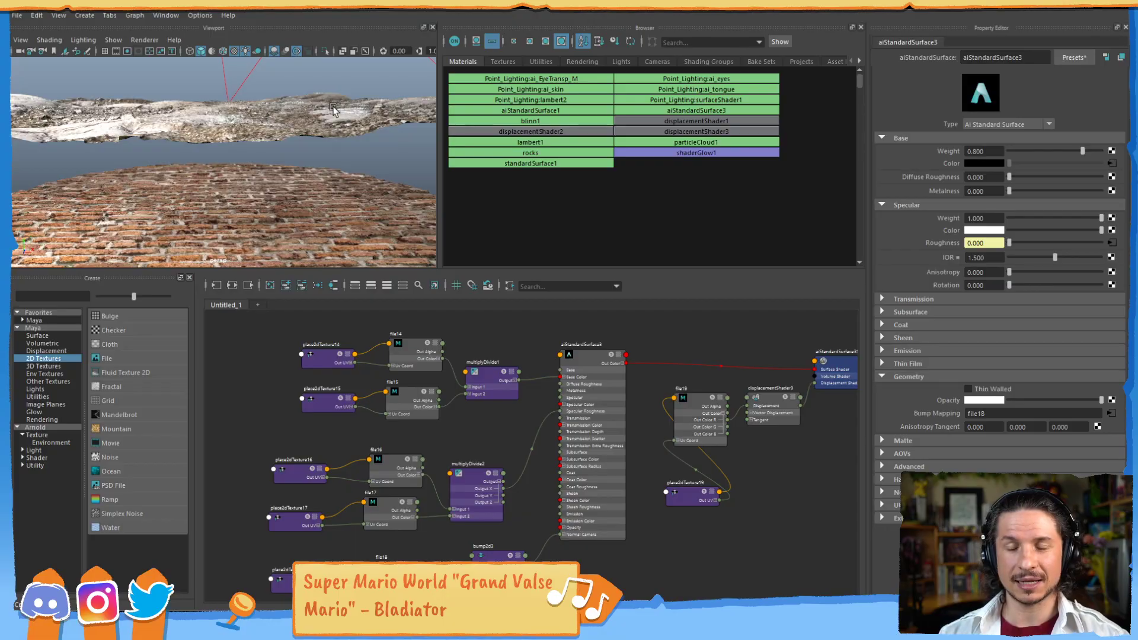
left_click_drag(277, 135, 281, 164, "alt")
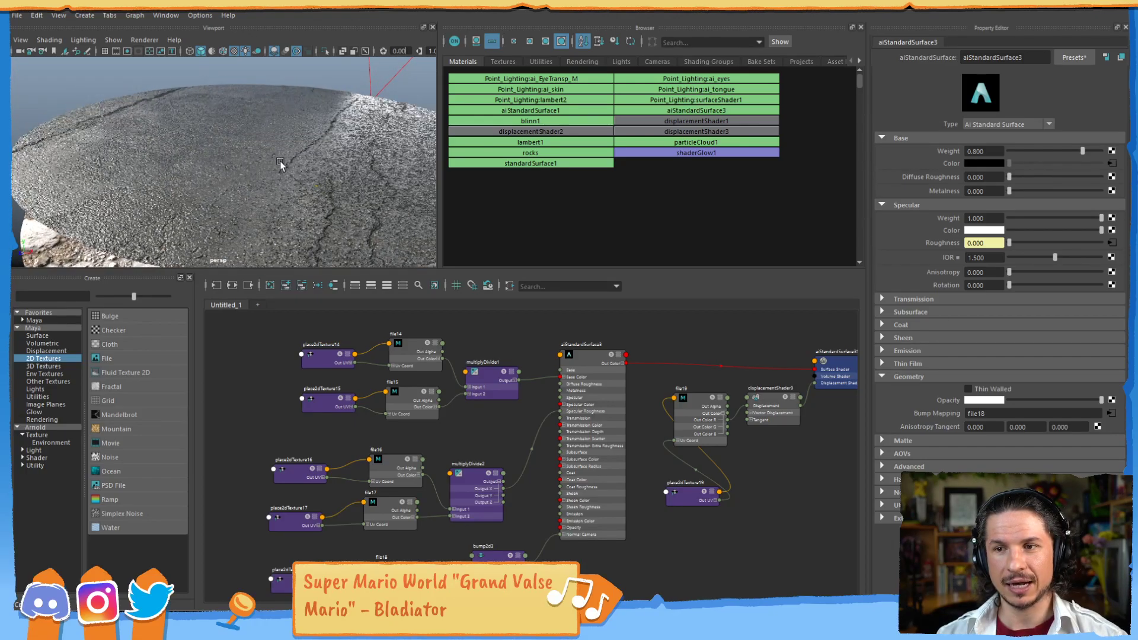
Inspect the asphalt plane in Maya's main viewport from several angles, check the selected Ground_Plane2's attributes, and return to the Hypershade
left_click(1069, 9)
left_click_drag(529, 224, 460, 194, "alt")
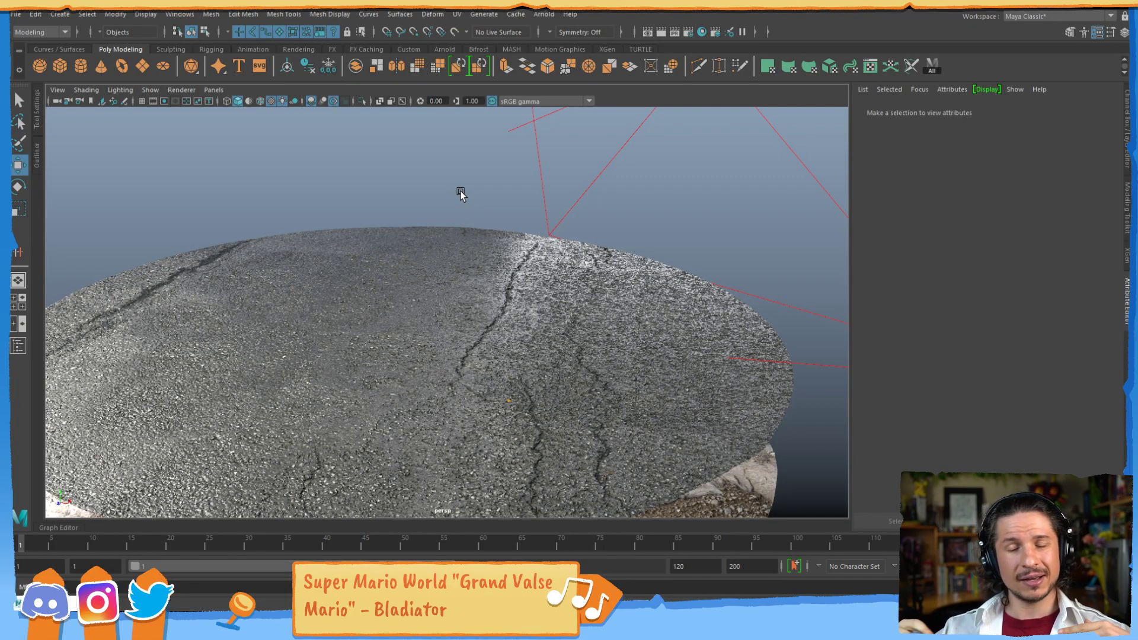
left_click_drag(338, 292, 499, 232, "alt")
scroll(373, 285, "down", 3)
left_click_drag(403, 303, 414, 259, "alt")
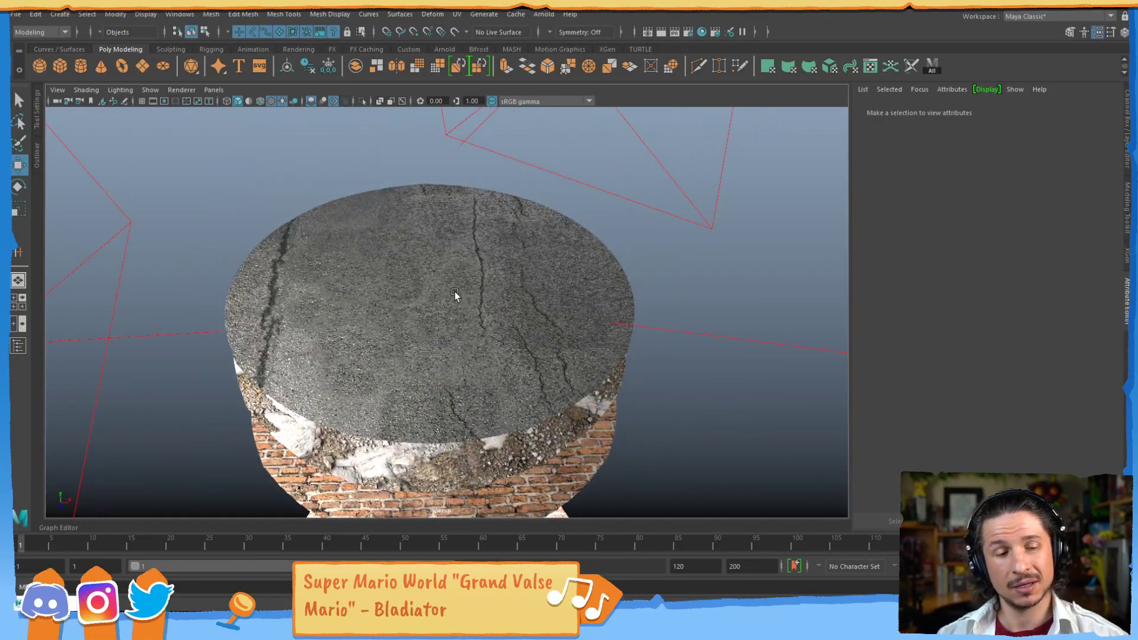
left_click(467, 283)
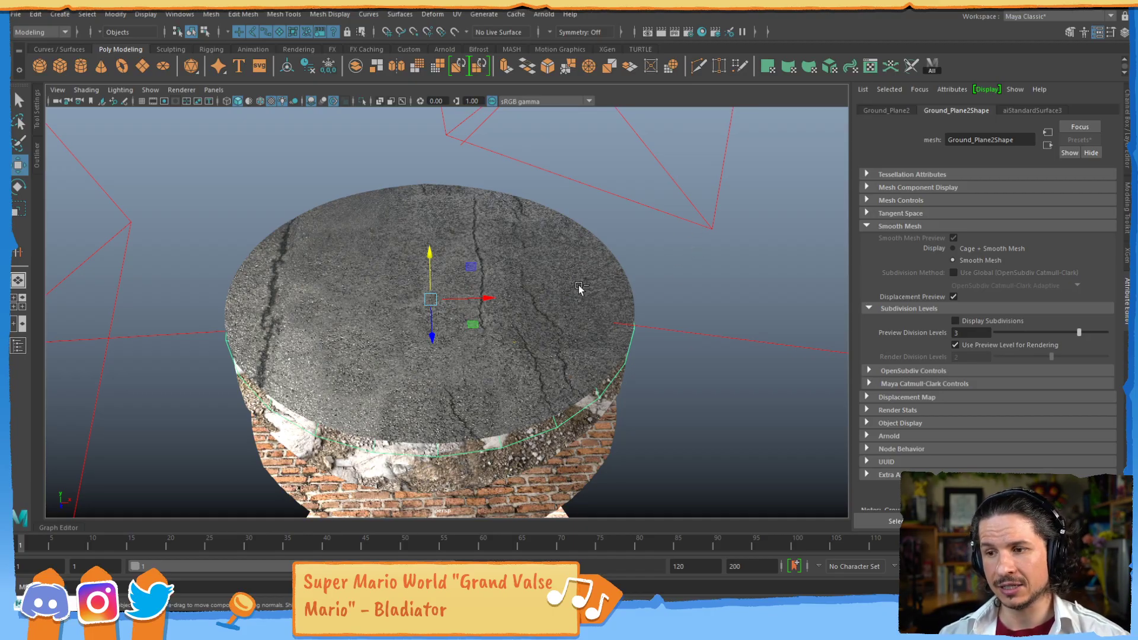
key("ctrl+a")
key("ctrl+a")
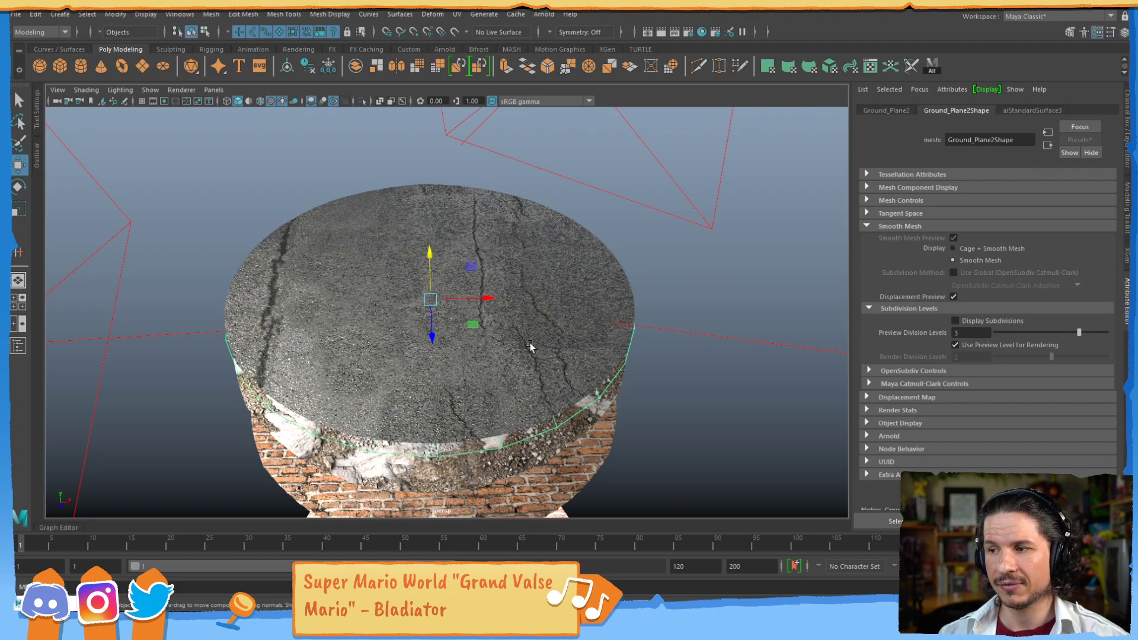
left_click(74, 603)
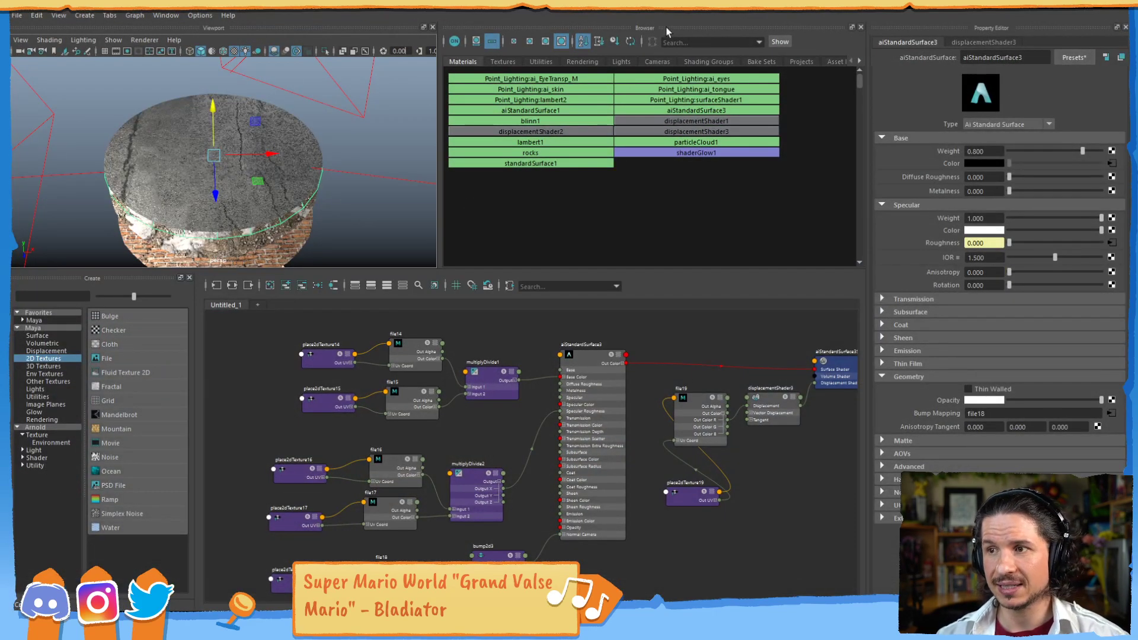
Lower the Specular Weight of aiStandardSurface3 to about 0.594 while viewing the asphalt surface up close
left_click(596, 360)
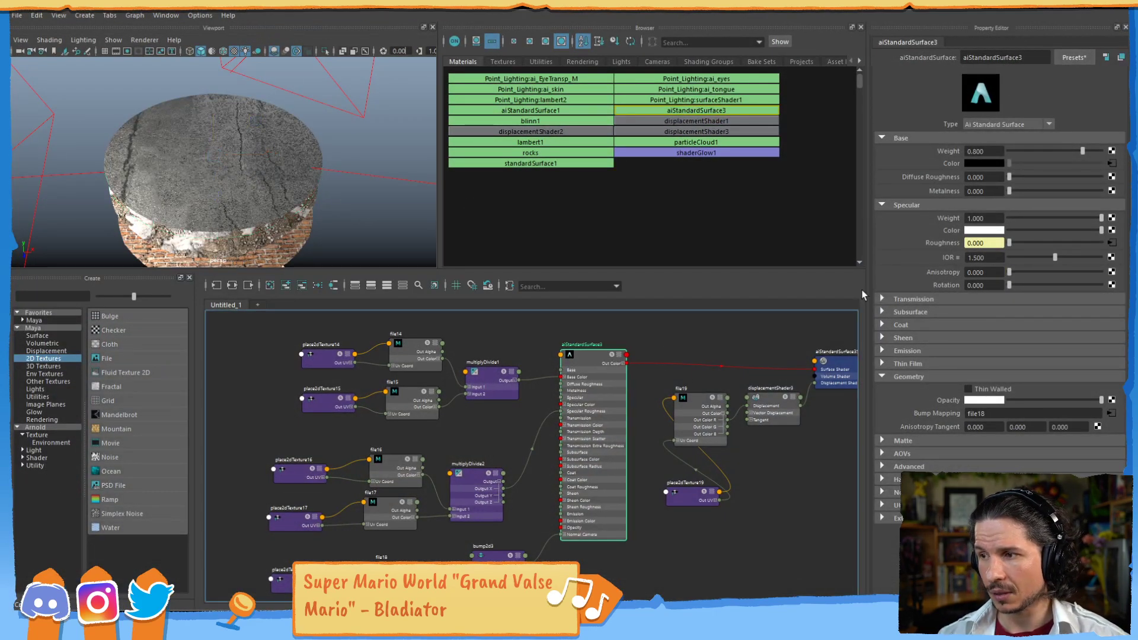
right_click_drag(237, 179, 479, 153, "alt")
left_click_drag(261, 207, 248, 160, "alt")
right_click_drag(267, 178, 308, 185, "alt")
left_click_drag(308, 185, 373, 178, "alt")
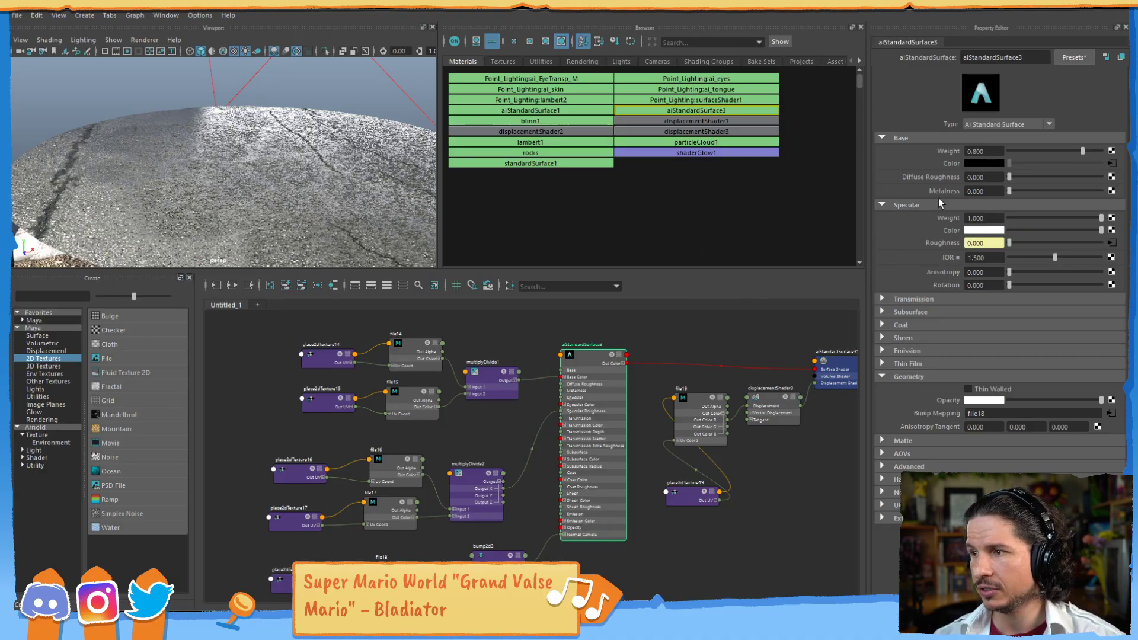
left_click_drag(1096, 225, 1064, 217)
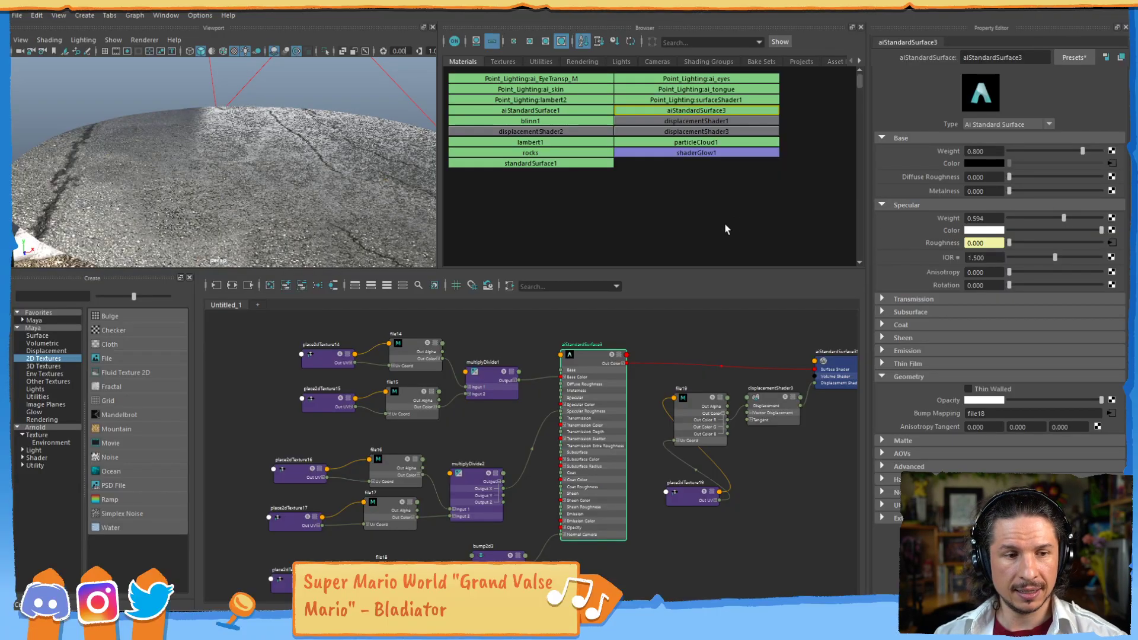
Set the Scale of displacementShader3 to 0.2
middle_click_drag(742, 381, 617, 332, "alt")
left_click(603, 390)
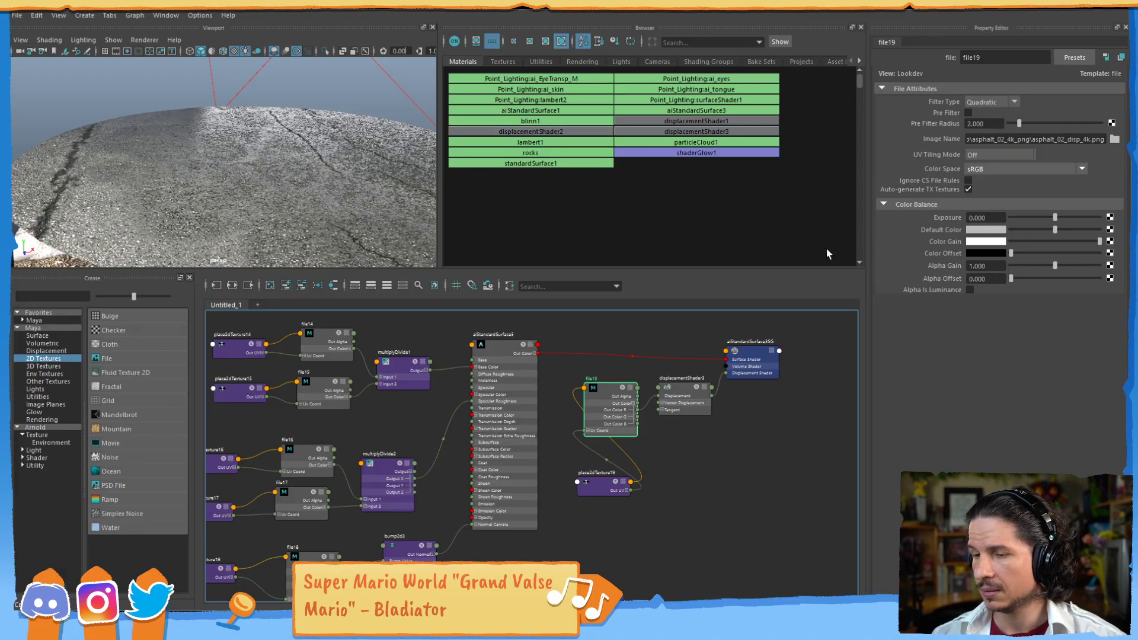
left_click(683, 395)
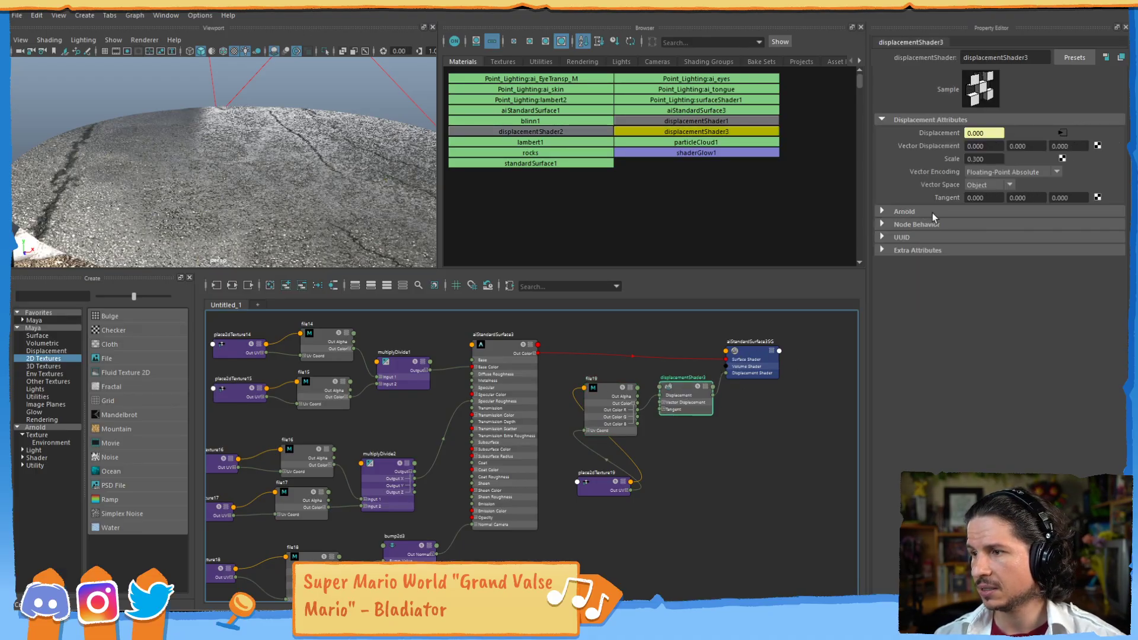
left_click(998, 159)
key("Return")
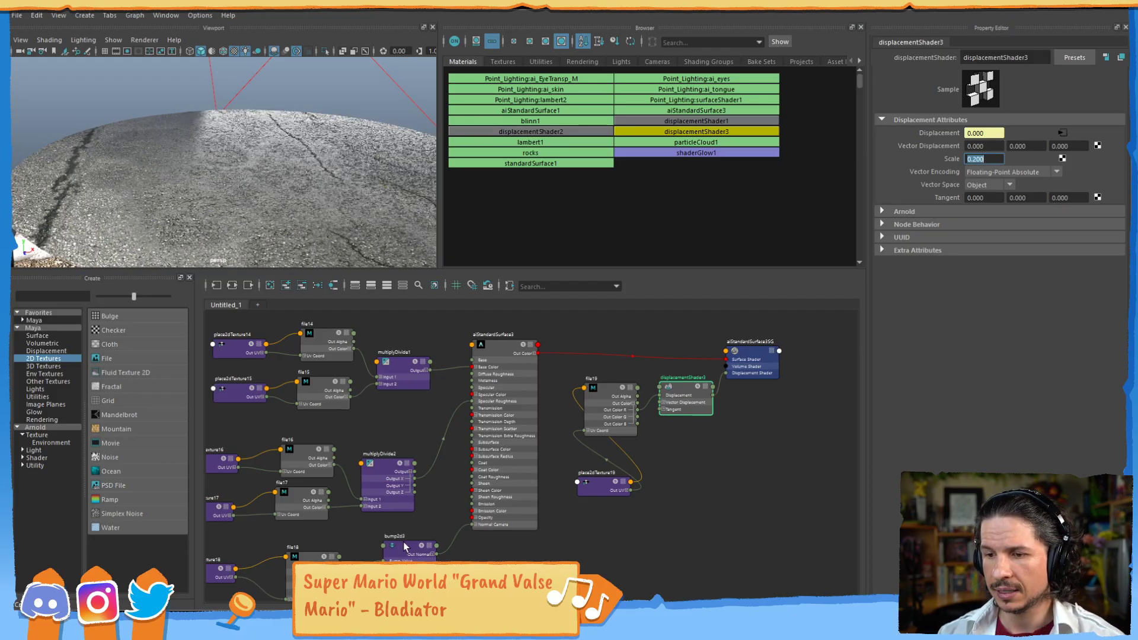
Set bump2d3's Bump Depth to 0.02 and check the asphalt surface from a low angle
left_click(403, 546)
left_click(982, 115)
type("0.03")
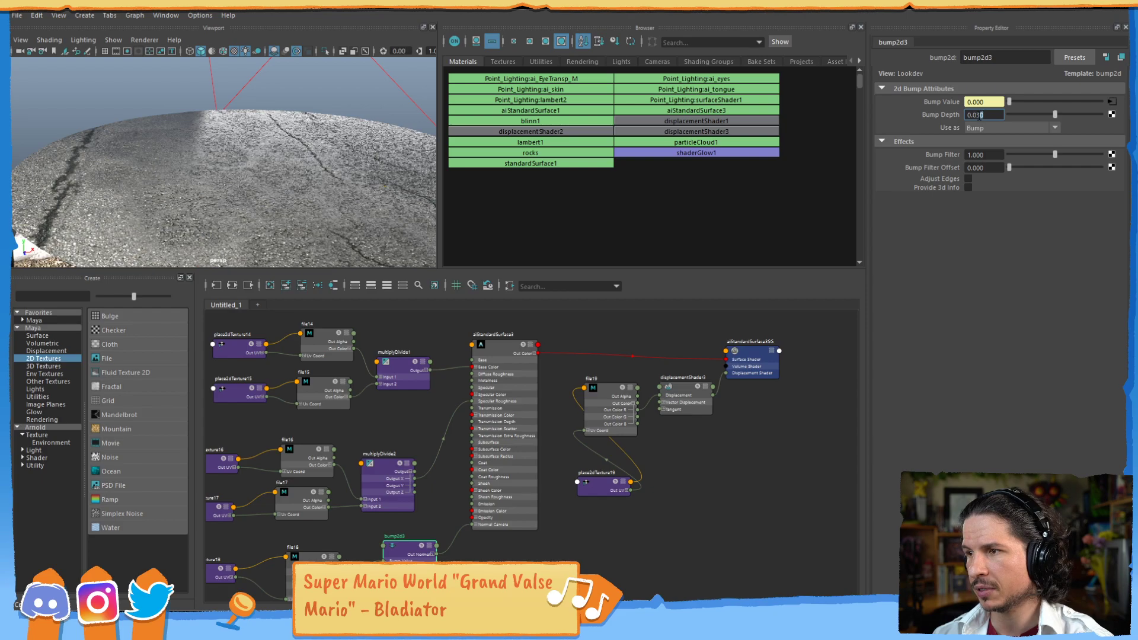
key("Return")
left_click_drag(325, 195, 276, 129, "alt")
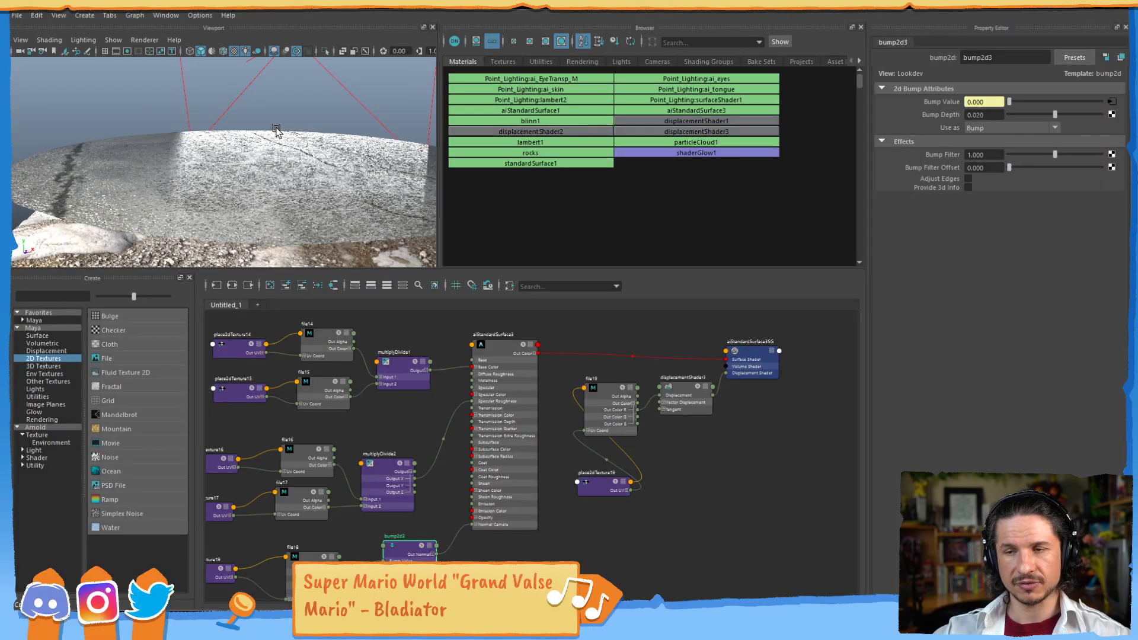
Try a Scale of 1 on displacementShader3 and examine the exaggerated asphalt displacement
left_click(667, 382)
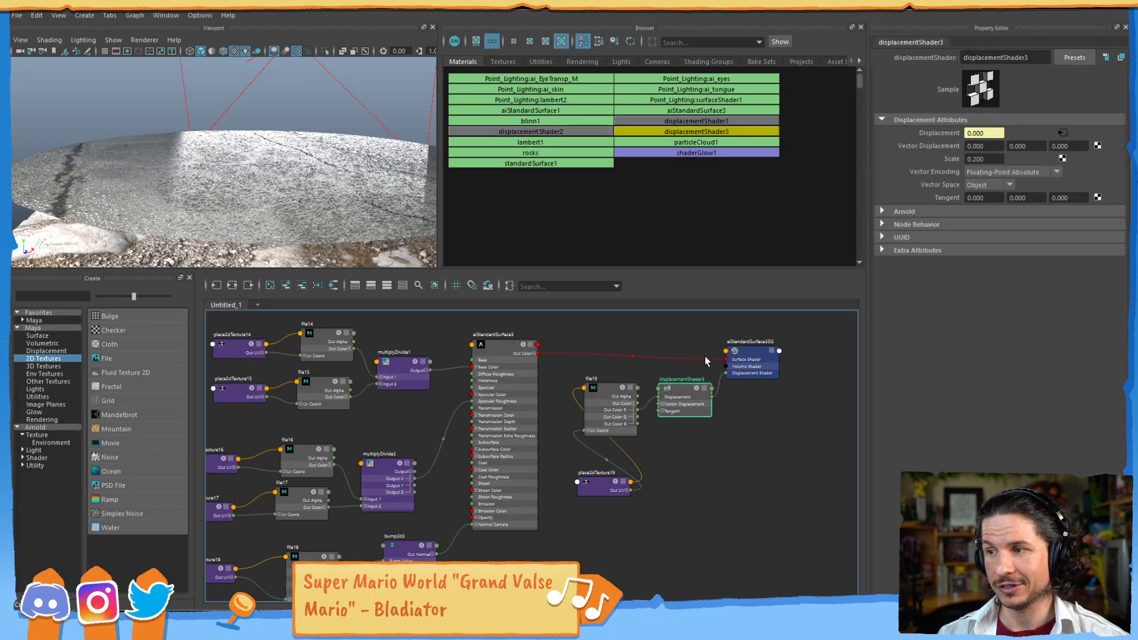
left_click(991, 158)
type("1")
key("Return")
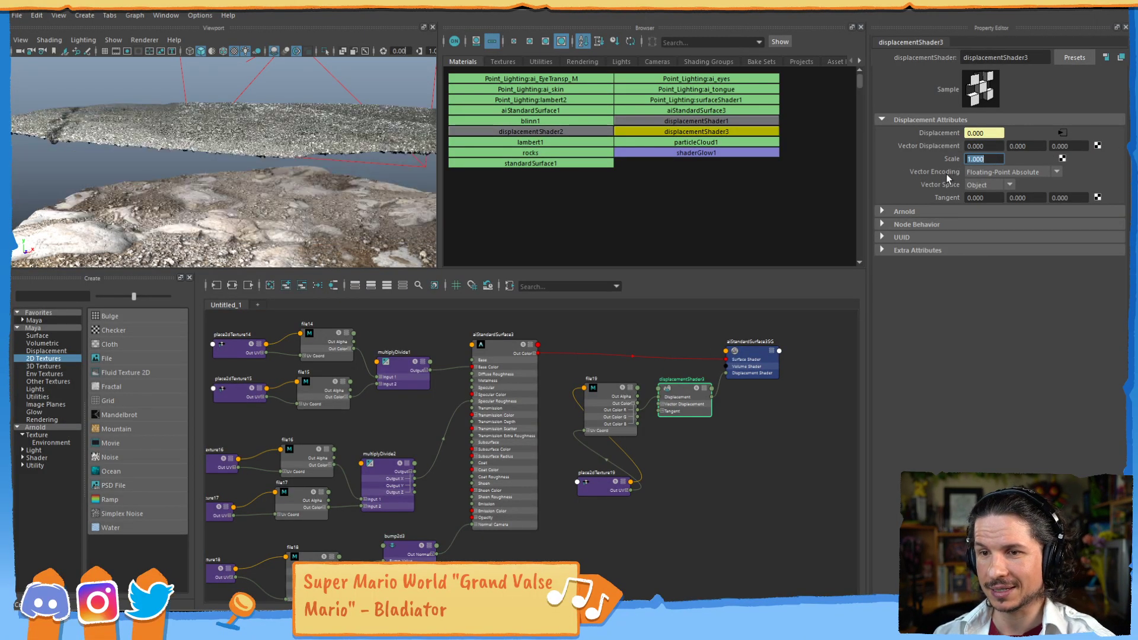
left_click_drag(316, 166, 356, 198, "alt")
Reduce displacementShader3's Scale to 0.2 for comparison and settle on 0.3
double_click(1002, 159)
type("0.2")
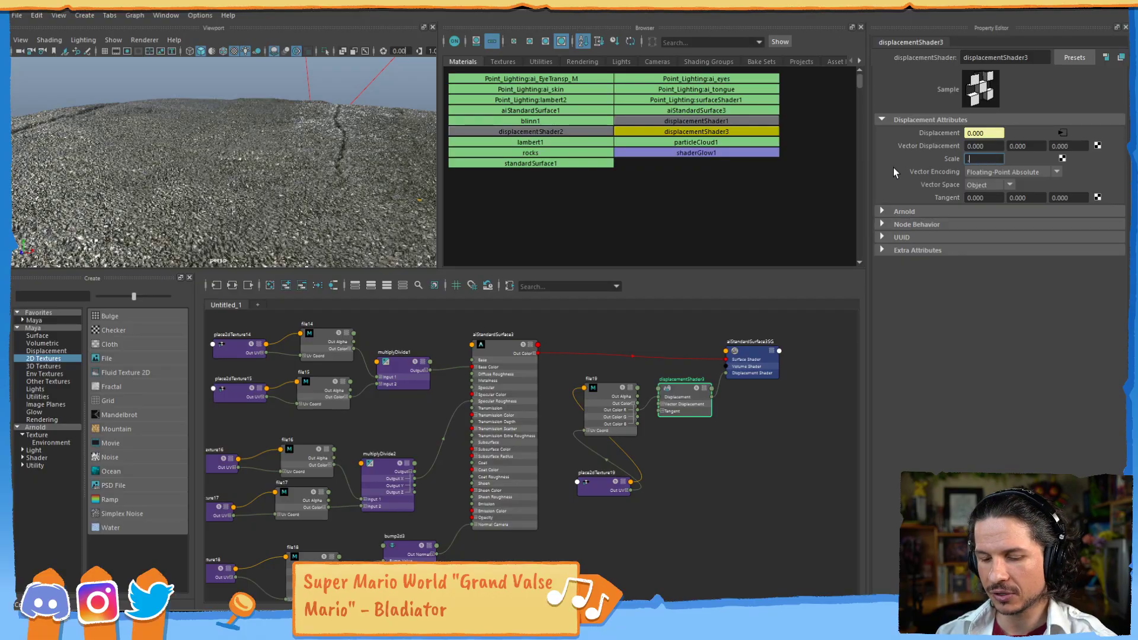
key("Return")
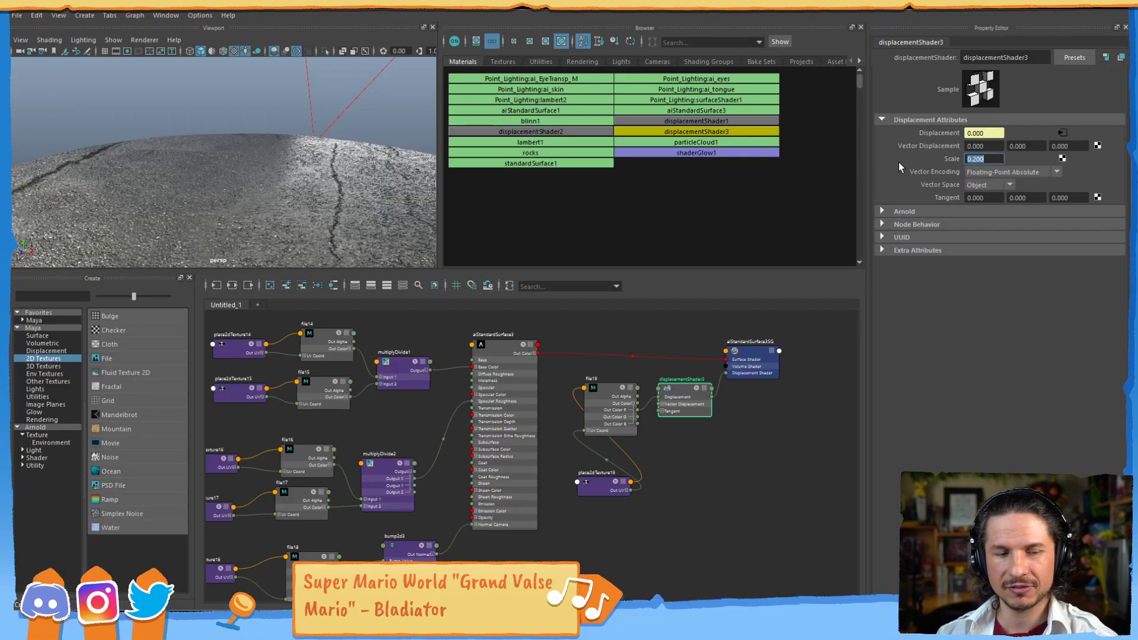
type("0.3")
key("Return")
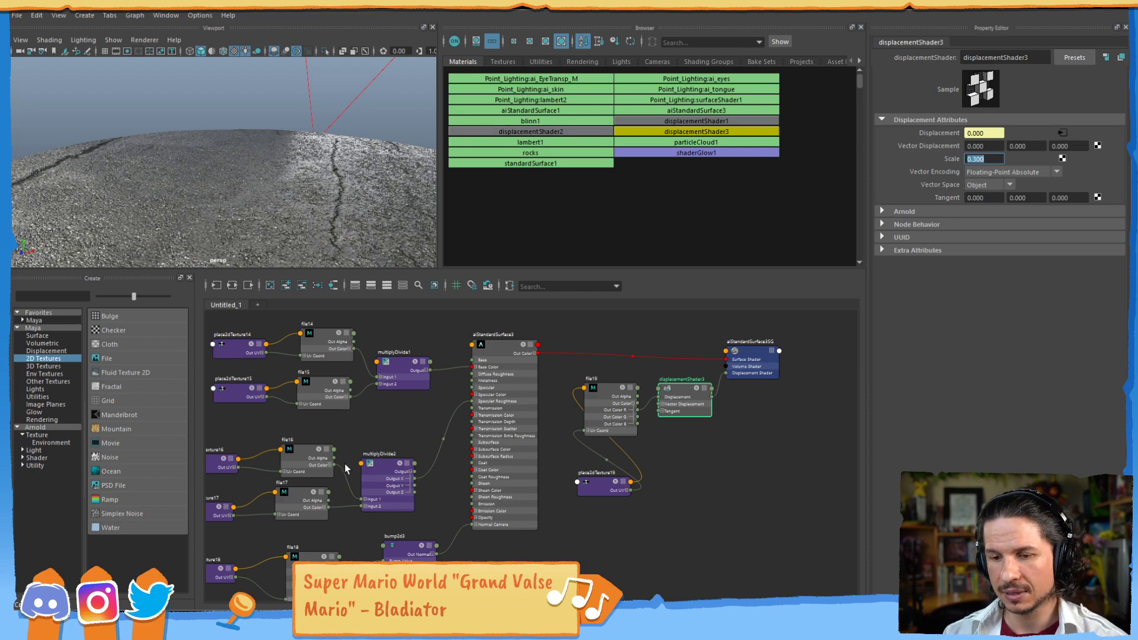
Open Task Manager to check system resource use, move its window off this screen, and view the stacked ground planes from the side
right_click(371, 622)
left_click(418, 562)
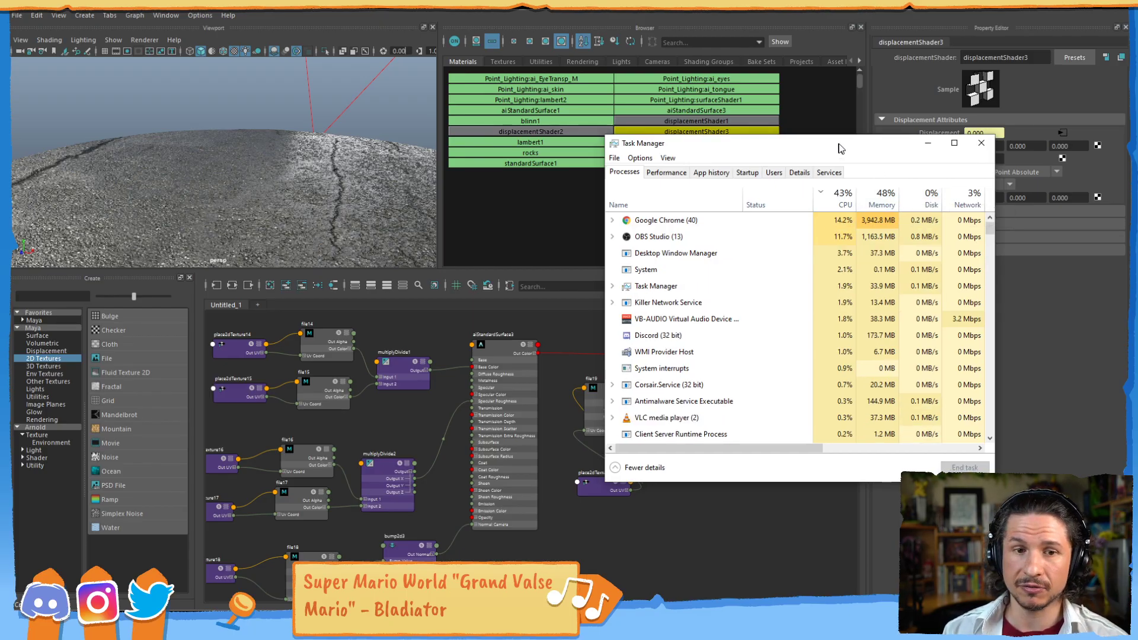
left_click_drag(838, 144, 1137, 149)
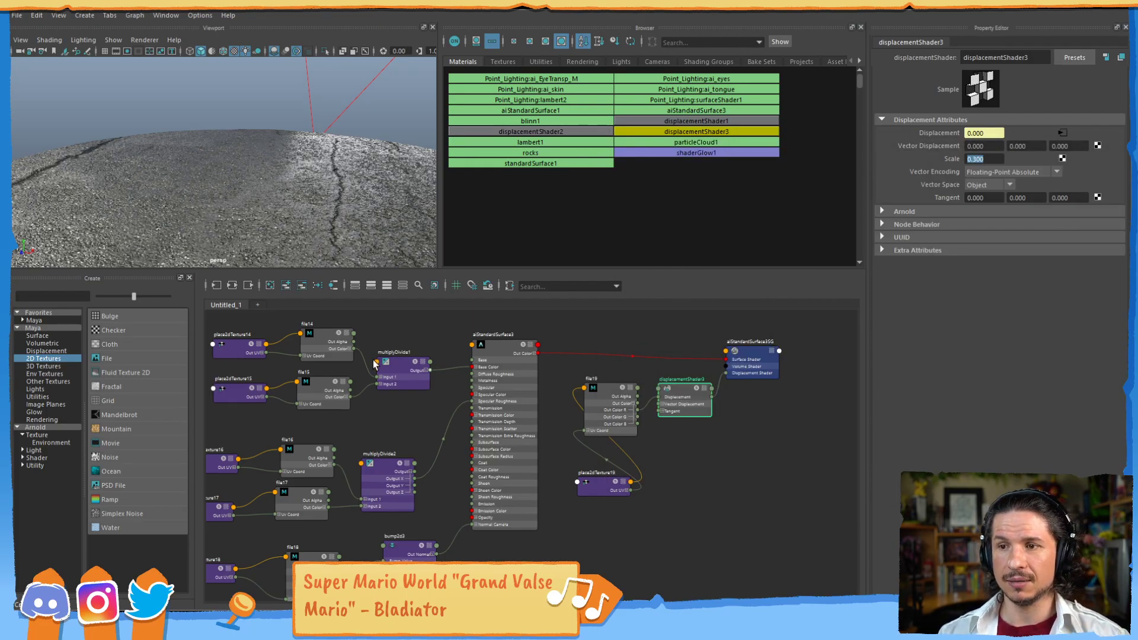
right_click_drag(359, 183, 228, 187, "alt")
left_click_drag(289, 215, 270, 125, "alt")
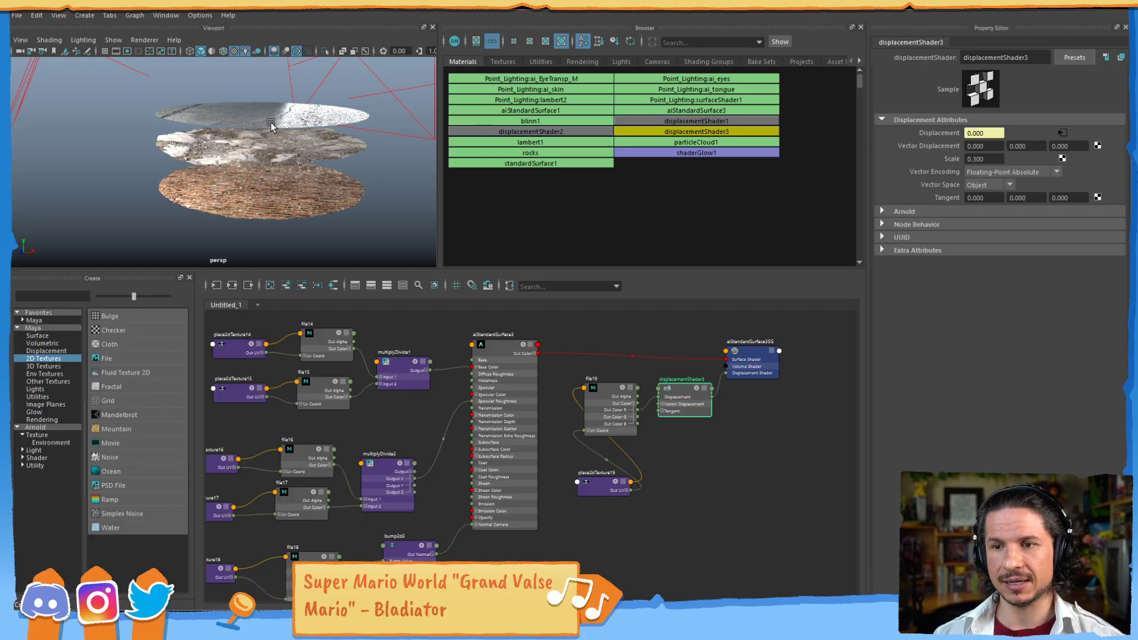
Raise the asphalt ground plane slightly to widen its gap above the rocks plane
left_click_drag(386, 181, 272, 177, "alt")
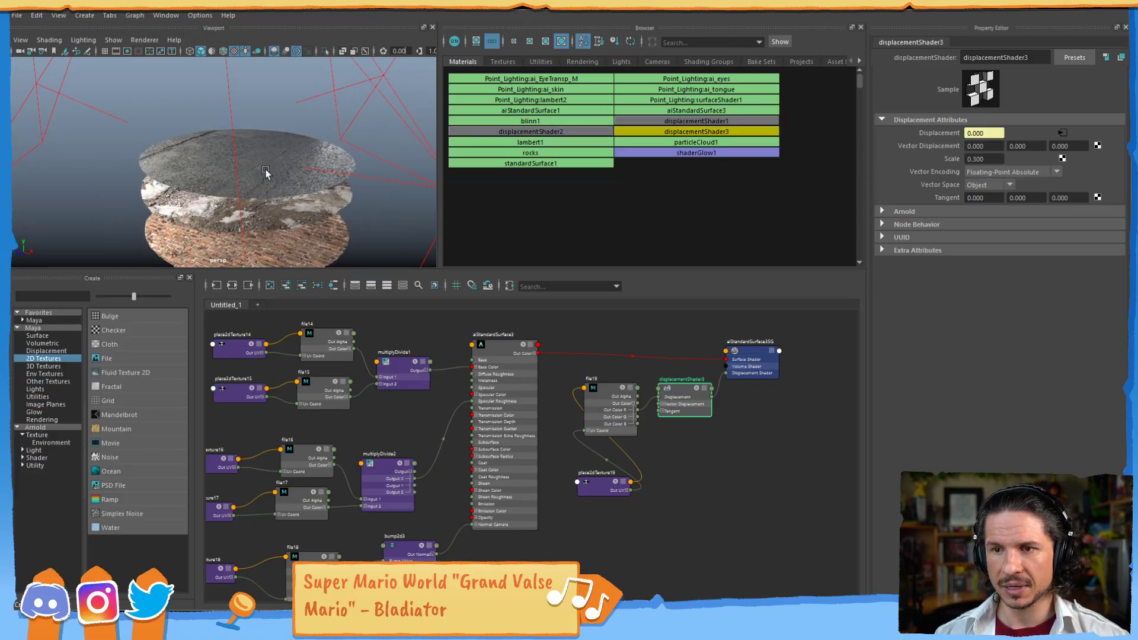
left_click(270, 173)
left_click_drag(246, 112, 247, 96)
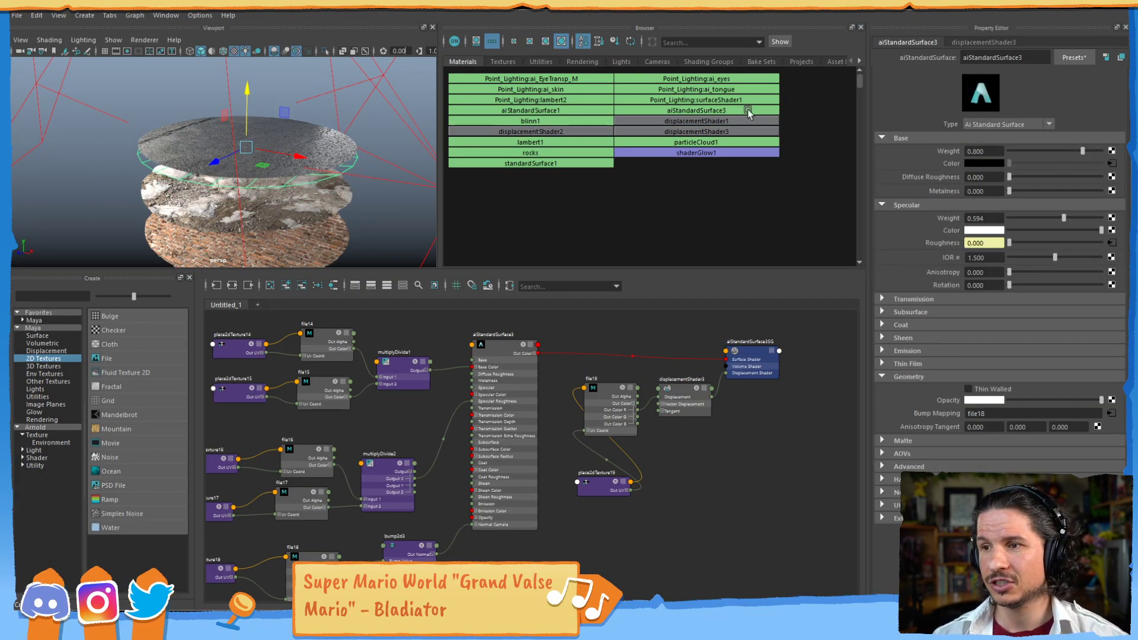
left_click(373, 237)
left_click_drag(337, 223, 364, 187, "alt")
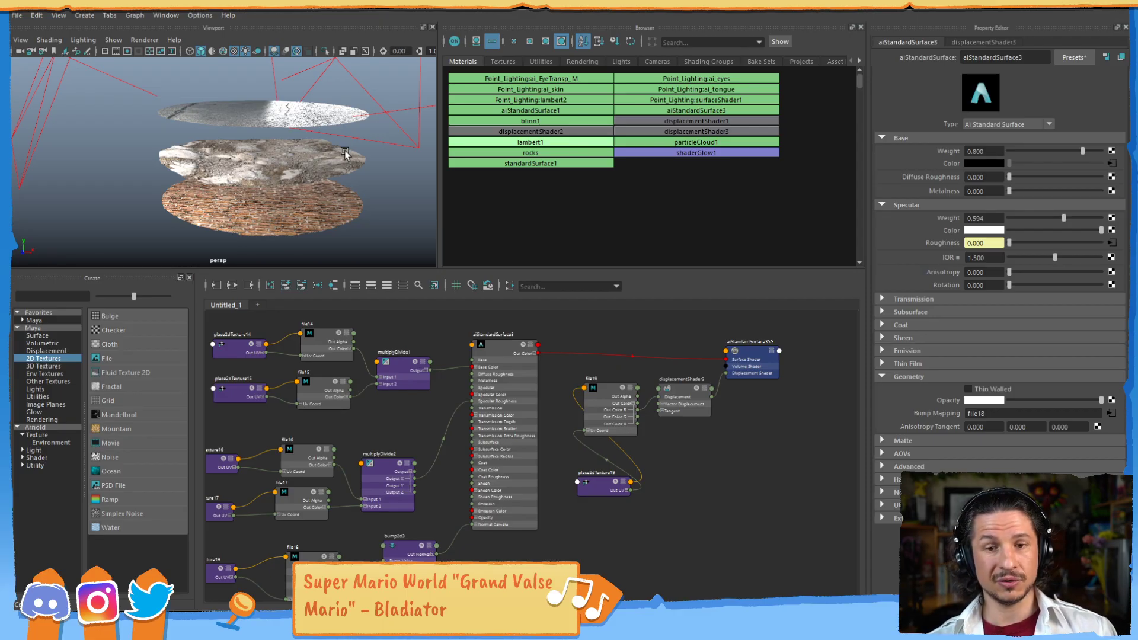
Try shifting all three stacked ground planes together vertically, and undo the move
left_click_drag(217, 85, 213, 304)
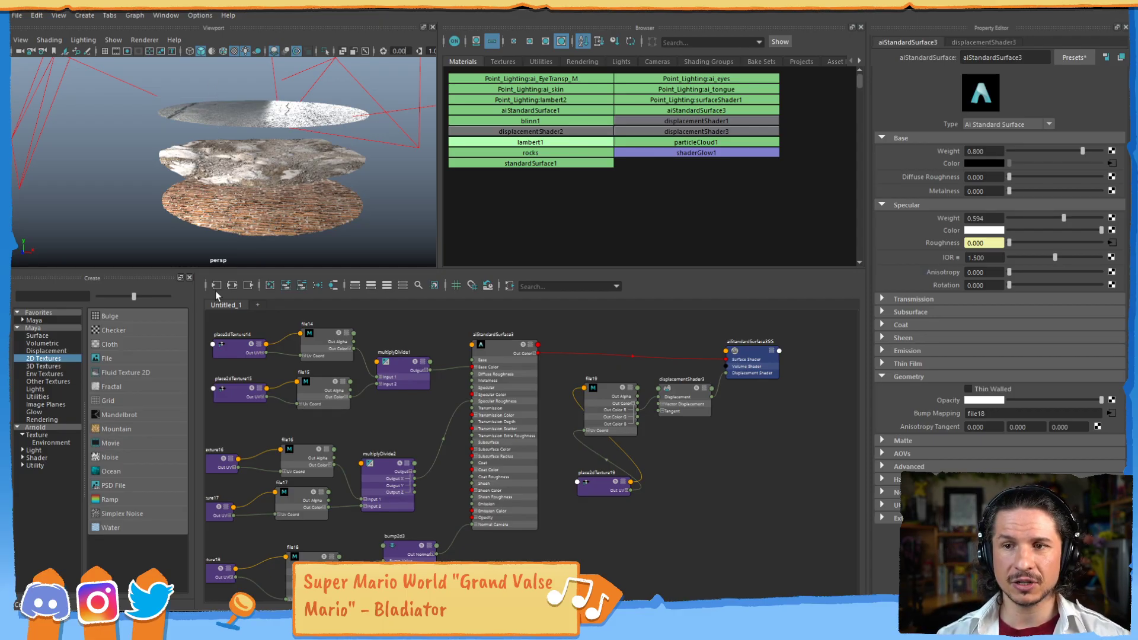
mouse_move(260, 140)
left_mouse_down()
mouse_move(264, 90)
mouse_move(264, 148)
left_mouse_up()
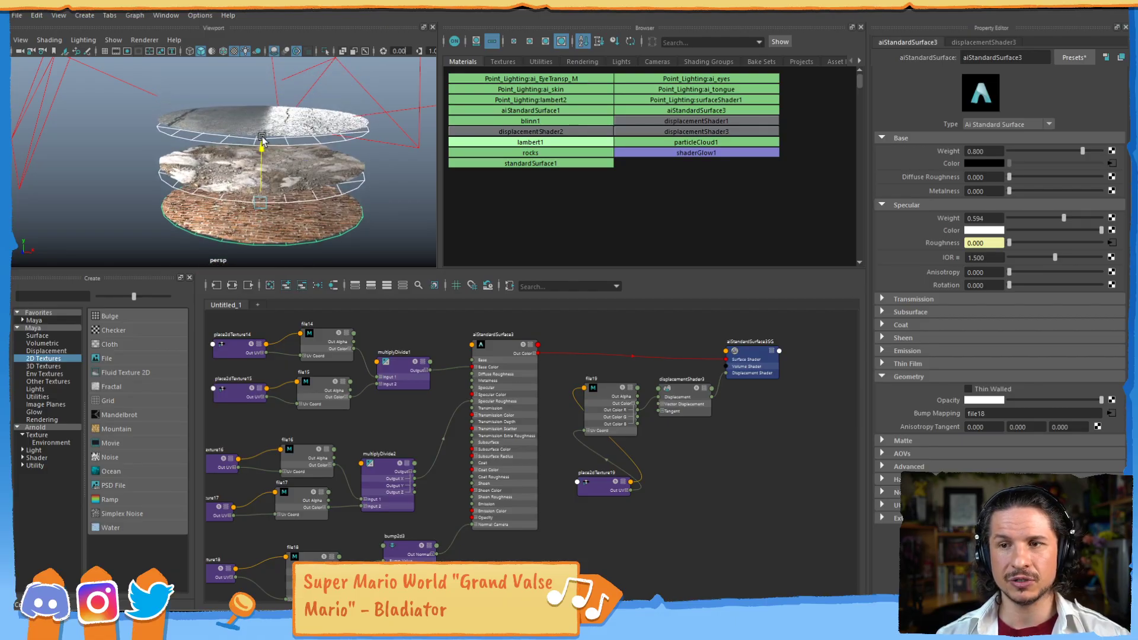
key("ctrl+z")
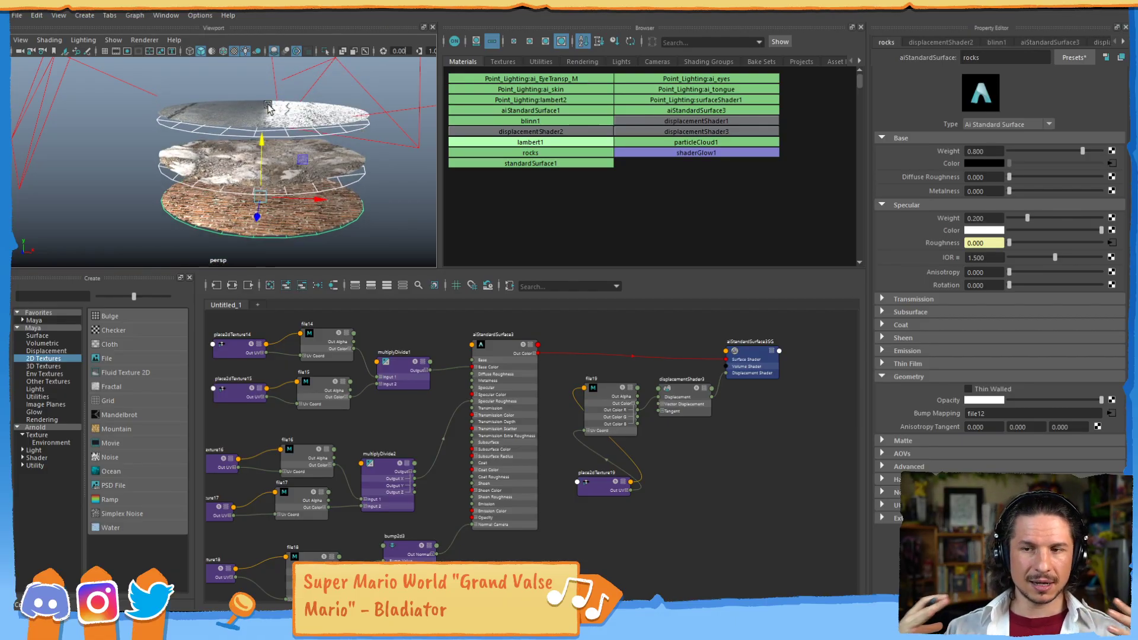
left_click(366, 200)
Duplicate the rocks ground plane and place the copy beside the stack
mouse_move(325, 213)
left_mouse_down("alt")
mouse_move(327, 153)
mouse_move(340, 202)
mouse_move(332, 183)
mouse_move(320, 208)
left_mouse_up("alt")
left_click(318, 121)
left_click_drag(333, 123, 123, 135)
key("f")
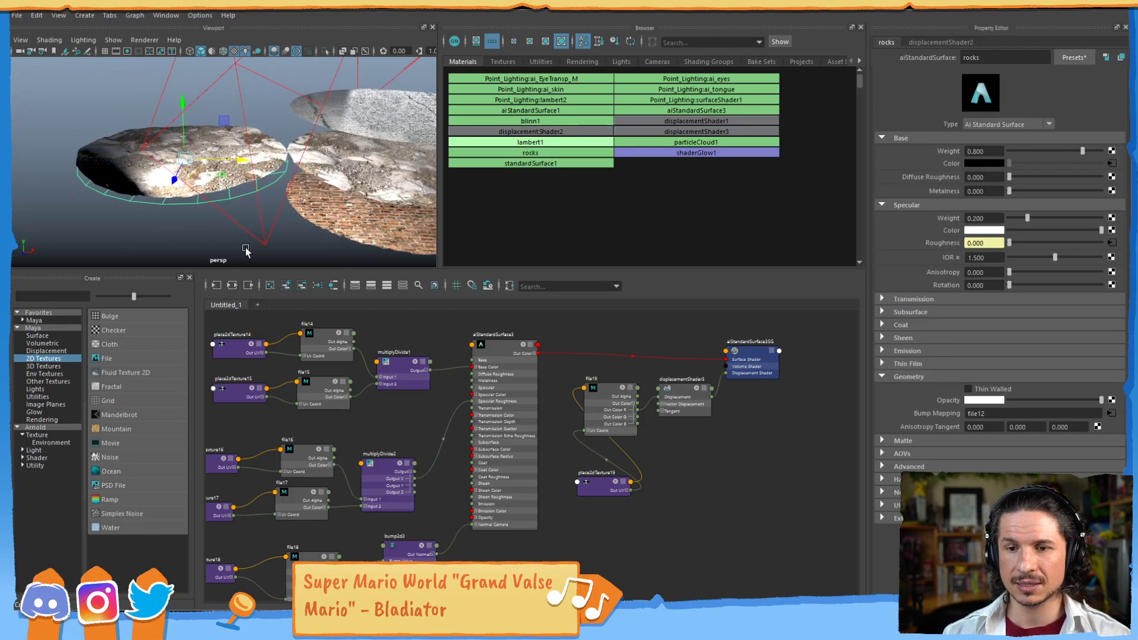
Create a Lambert material and assign it to the duplicated plane beside the stack
left_click(37, 336)
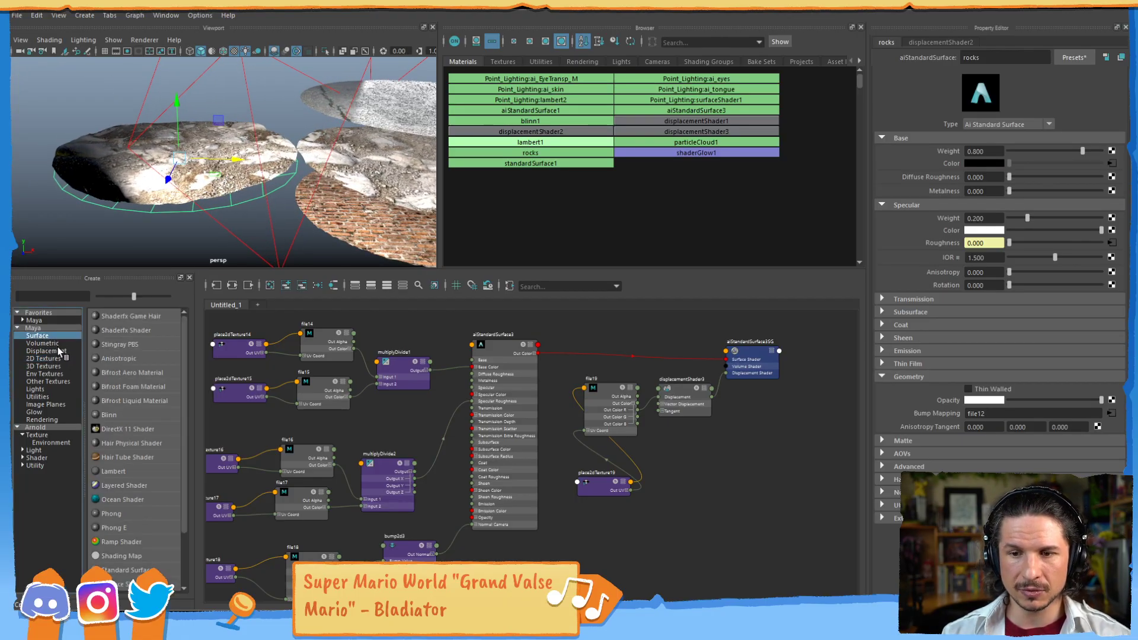
left_click(116, 471)
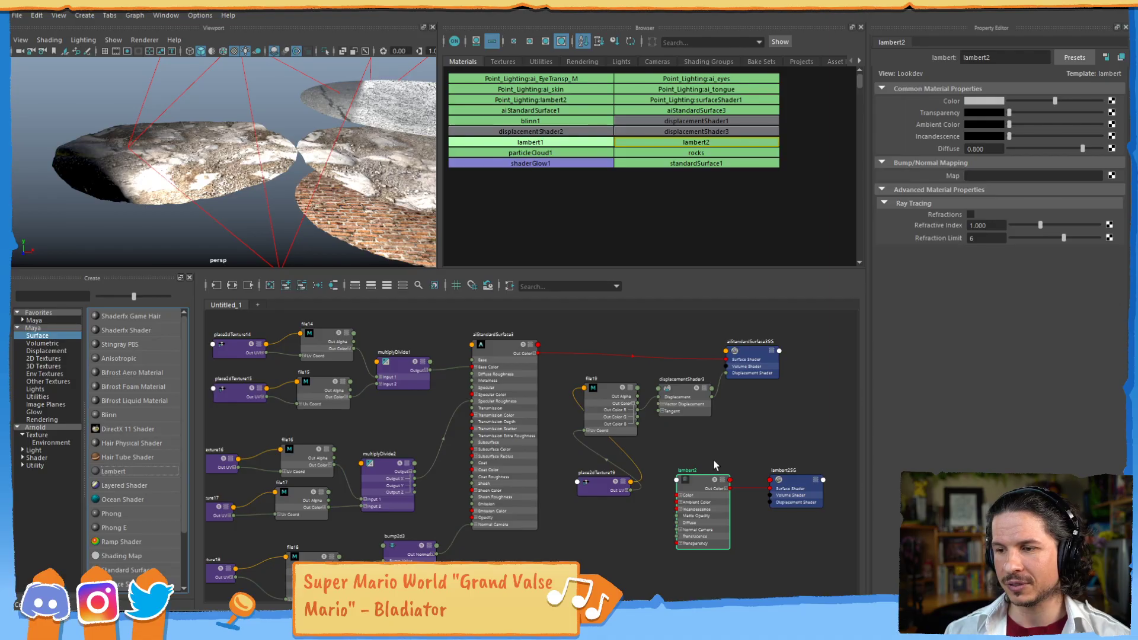
middle_click_drag(696, 483, 203, 161)
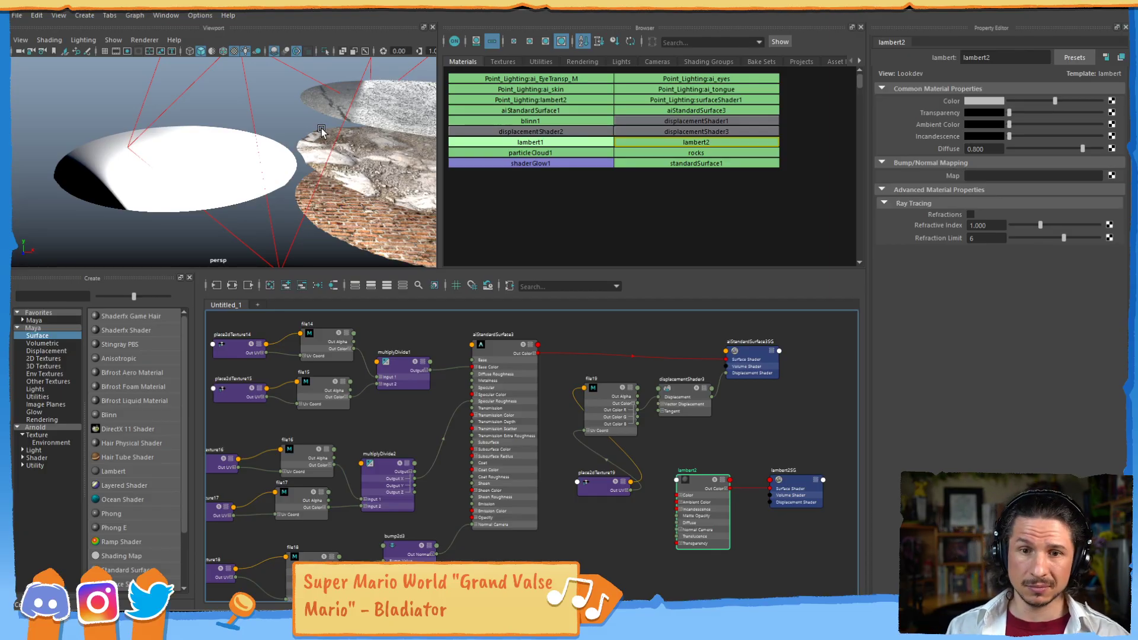
Try graphing the shading networks from the selected Lambert plane and rocks plane in the scene
left_click(363, 172)
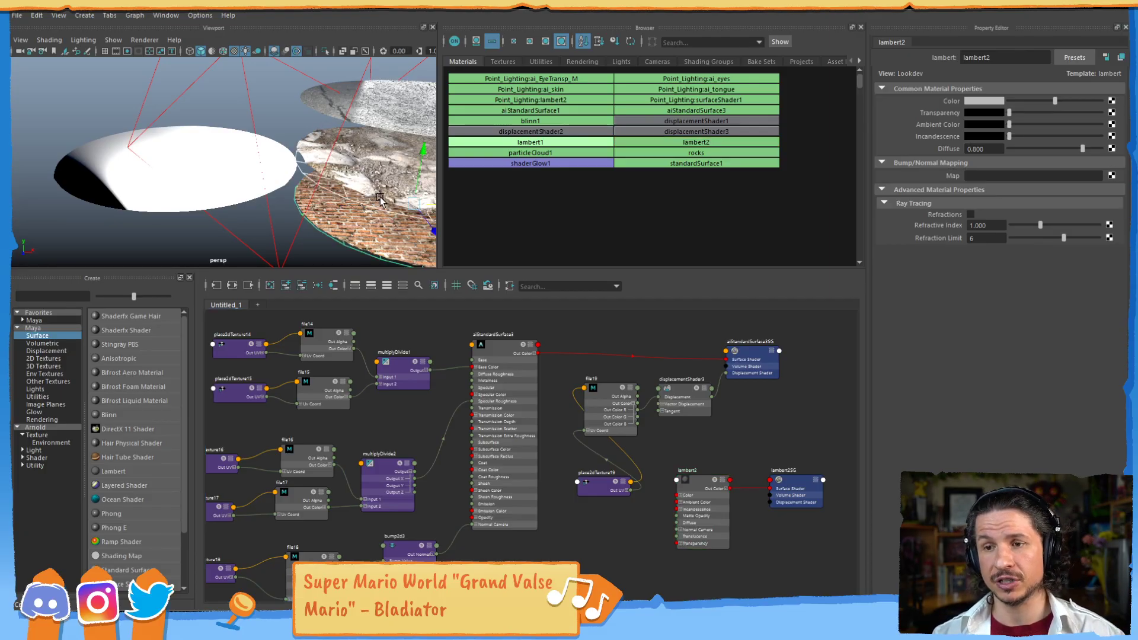
left_click_drag(305, 178, 300, 234, "alt")
left_click(234, 169)
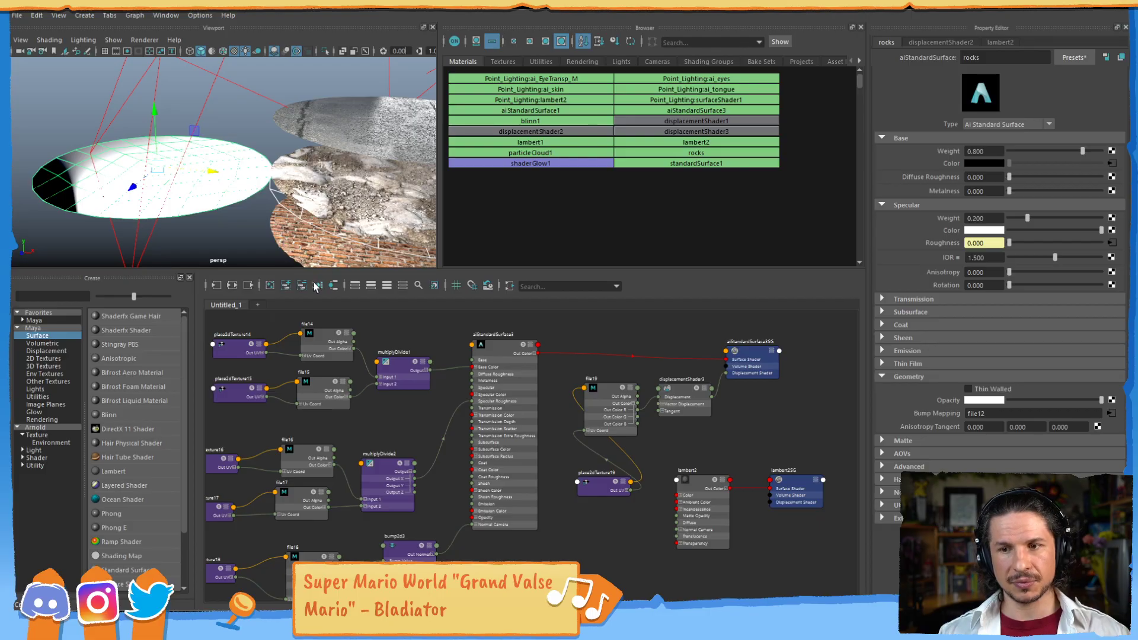
left_click(249, 286)
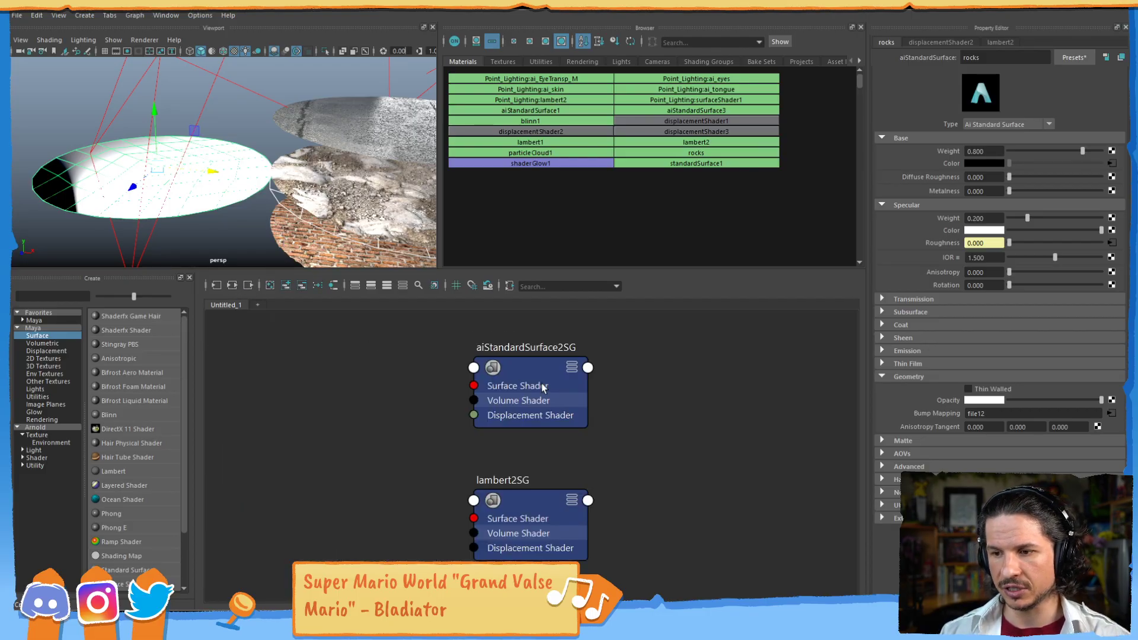
left_click(232, 286)
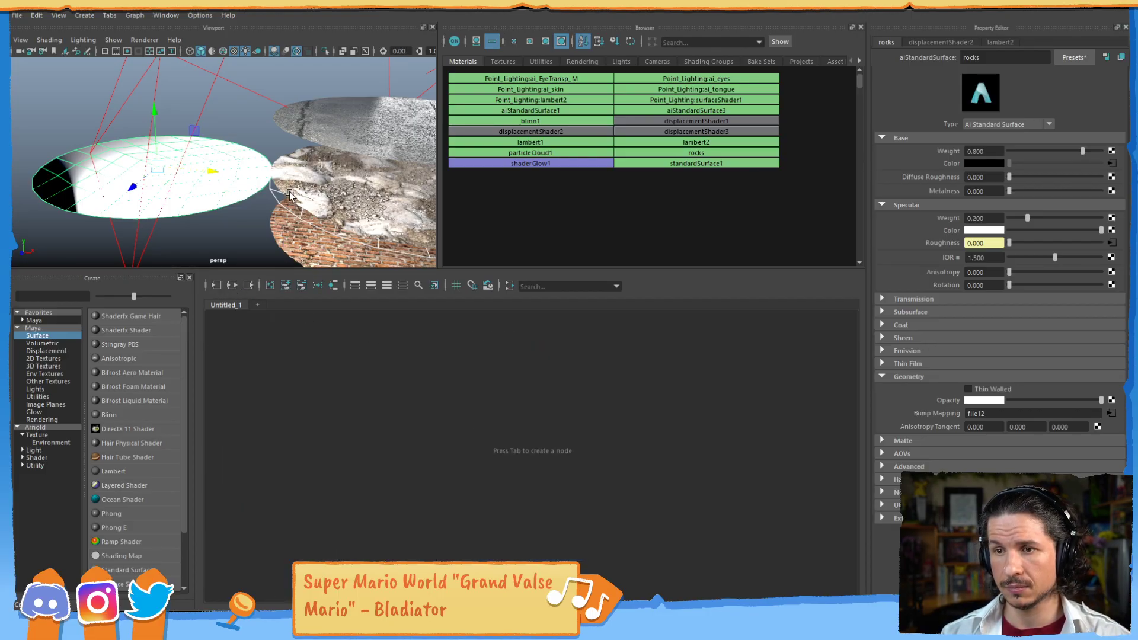
left_click(255, 237)
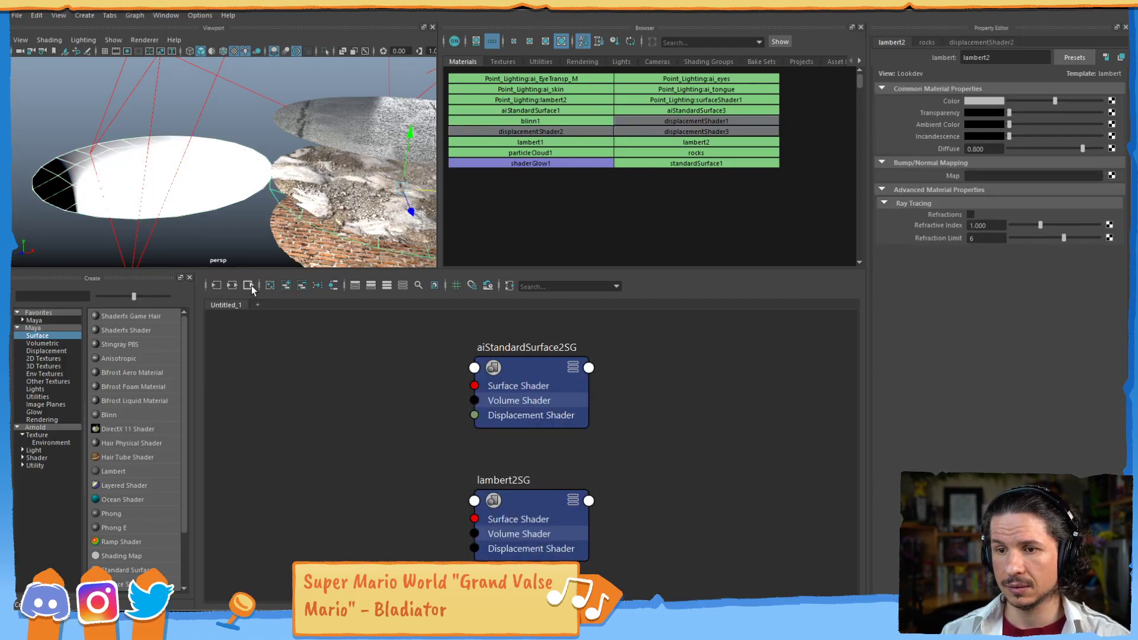
left_click(234, 284)
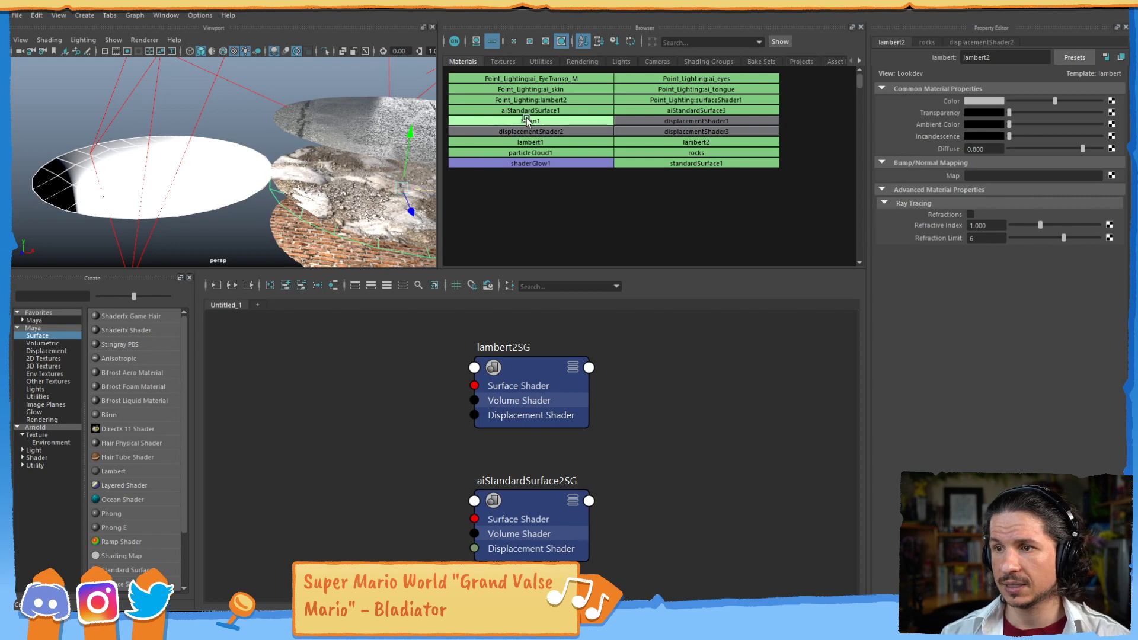
Graph the full input and output networks of the lambert2 and rocks materials together
left_click(530, 143)
left_click(687, 144)
left_click(659, 152, "shift")
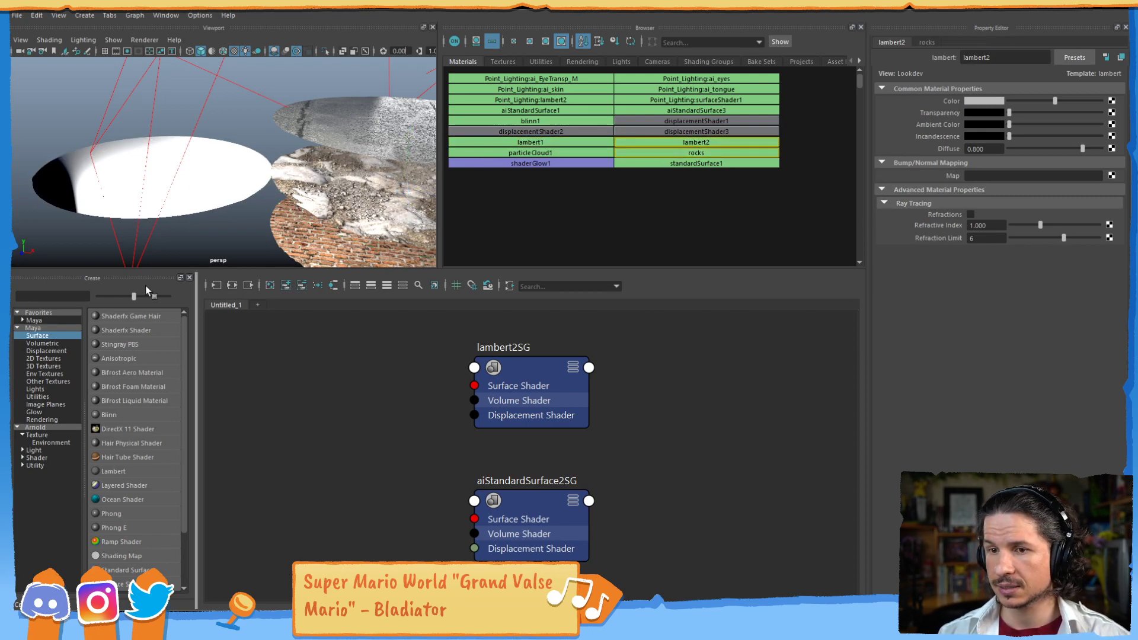
left_click(231, 285)
Connect the Out Color of the rocks_ground_05_rough_diff_4k.png file node to lambert2's Color
middle_click_drag(448, 380, 392, 418, "alt")
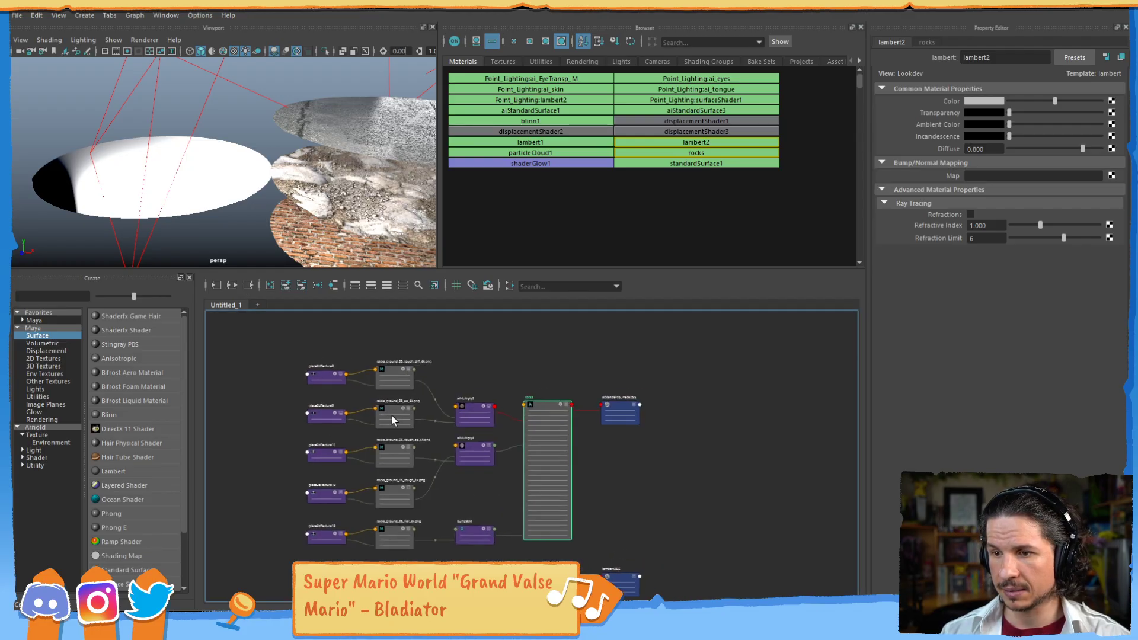
right_click_drag(434, 405, 517, 414, "alt")
middle_click_drag(519, 460, 452, 398, "alt")
right_click_drag(452, 399, 436, 408, "alt")
middle_click_drag(436, 409, 424, 402, "alt")
middle_click_drag(393, 325, 382, 339, "alt")
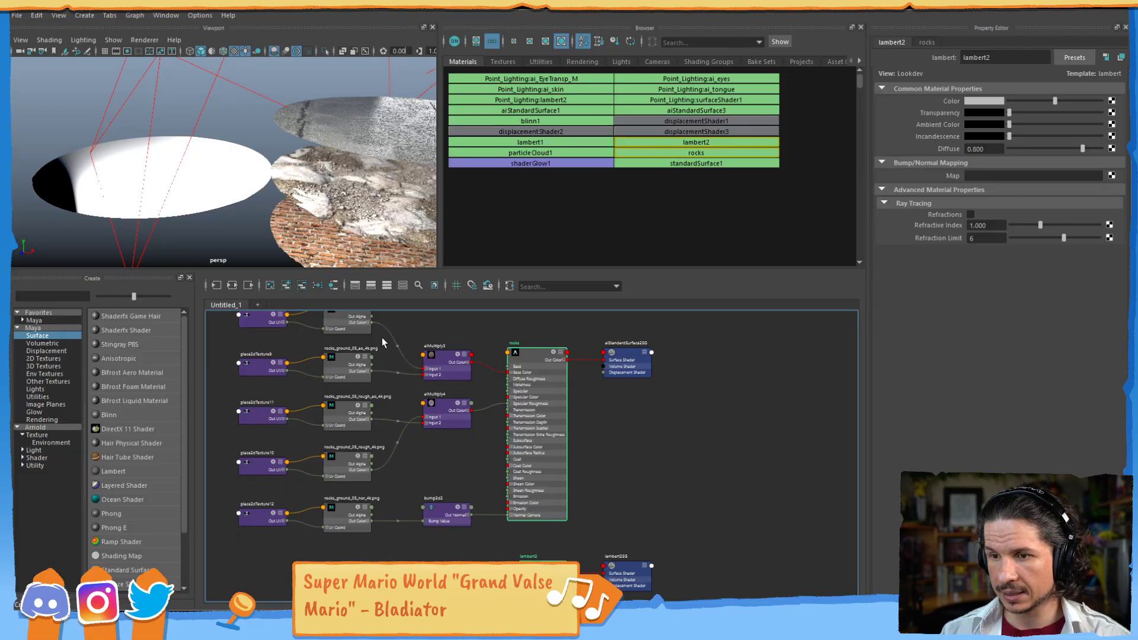
left_click_drag(372, 323, 485, 558)
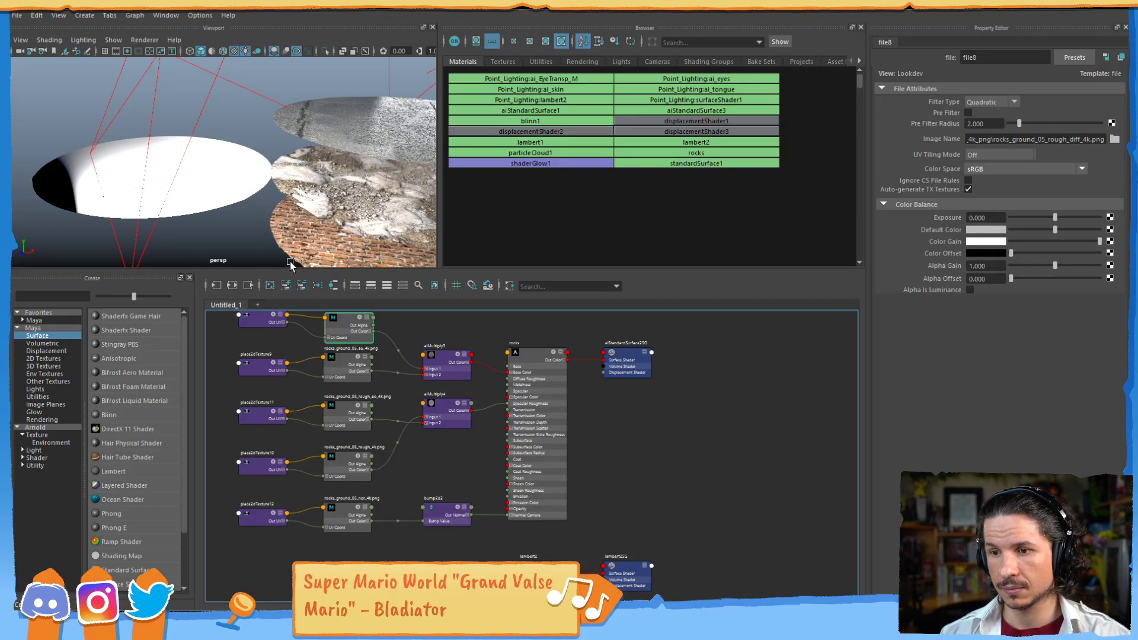
left_click_drag(374, 331, 487, 560)
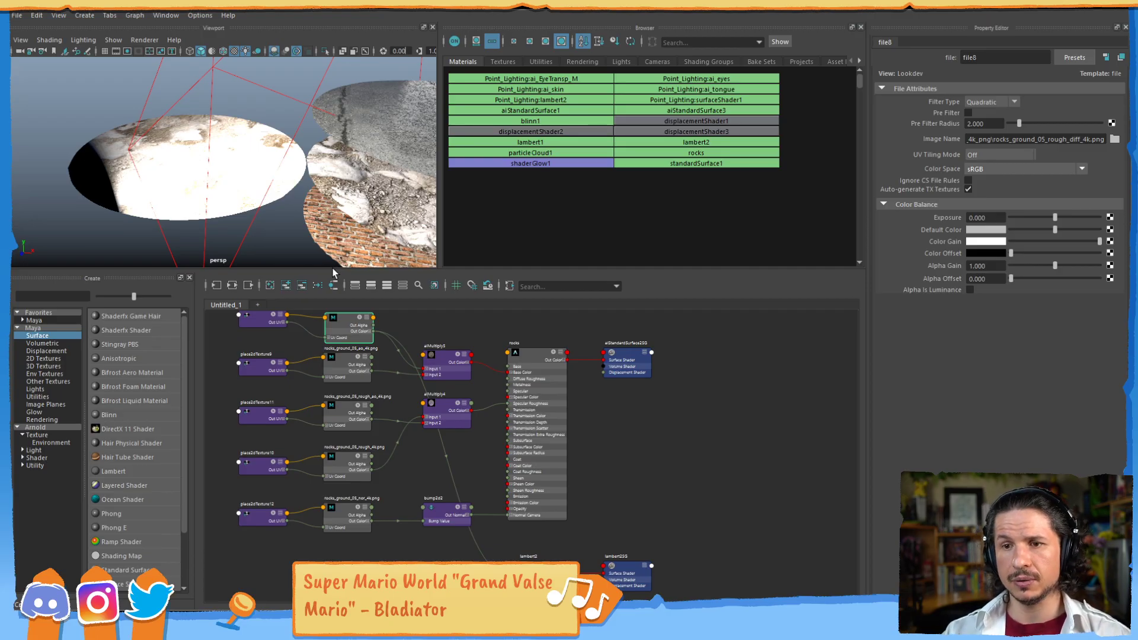
Move the Lambert-textured plane into the stack so that it overlaps the displaced rocks plane
left_click(268, 229)
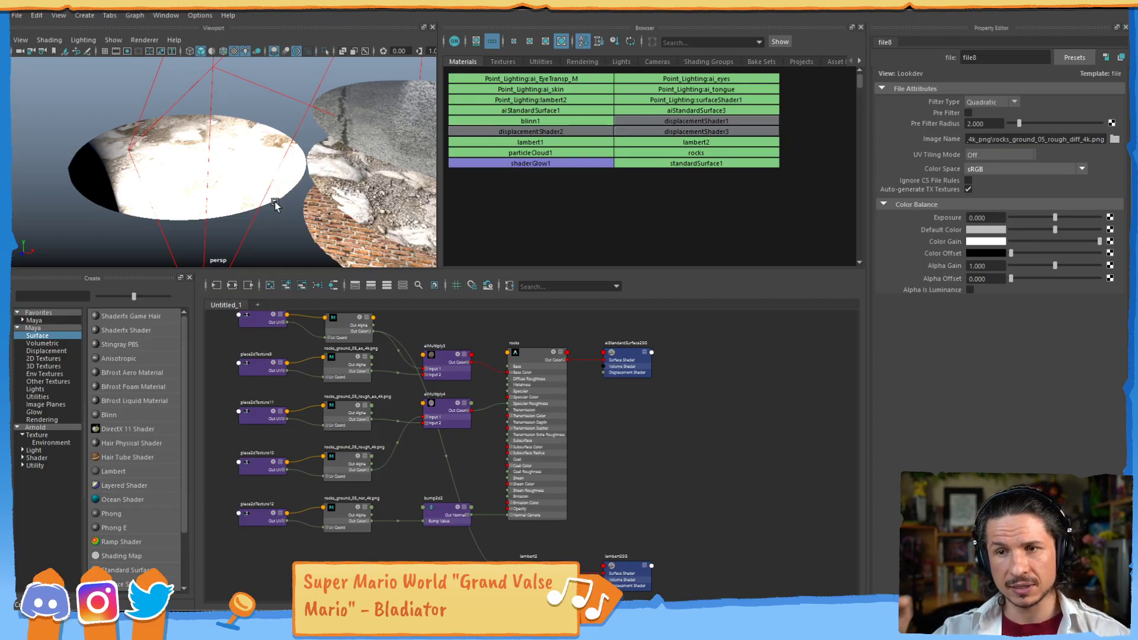
left_click(220, 170)
left_click_drag(249, 164, 414, 153)
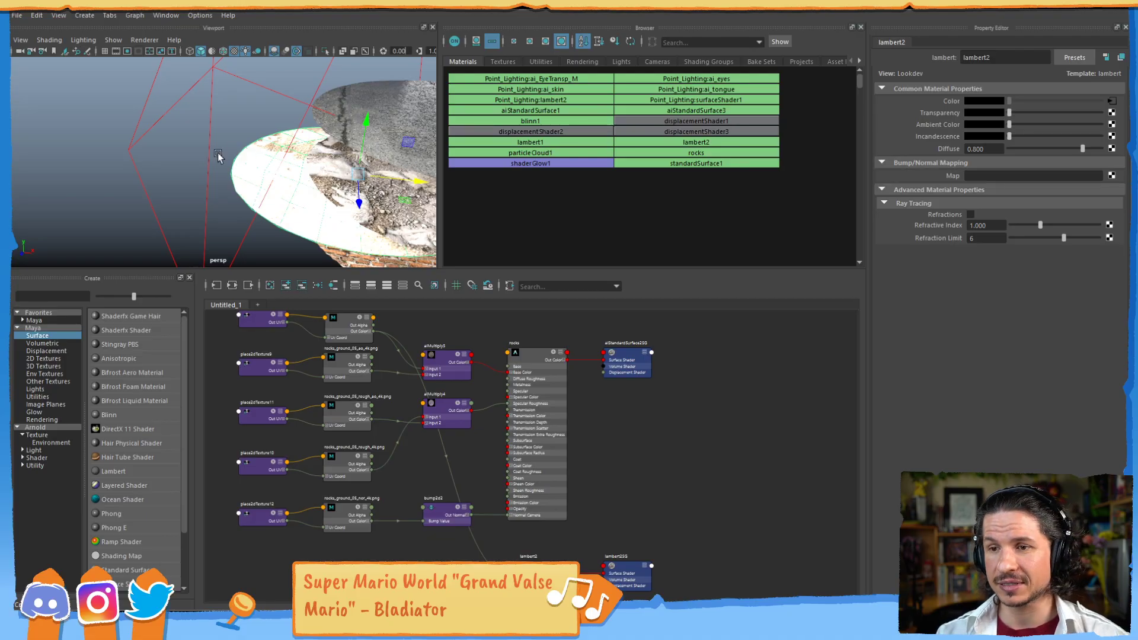
left_click_drag(236, 152, 308, 134, "alt")
middle_click_drag(360, 169, 293, 198, "alt")
left_click_drag(341, 210, 395, 219)
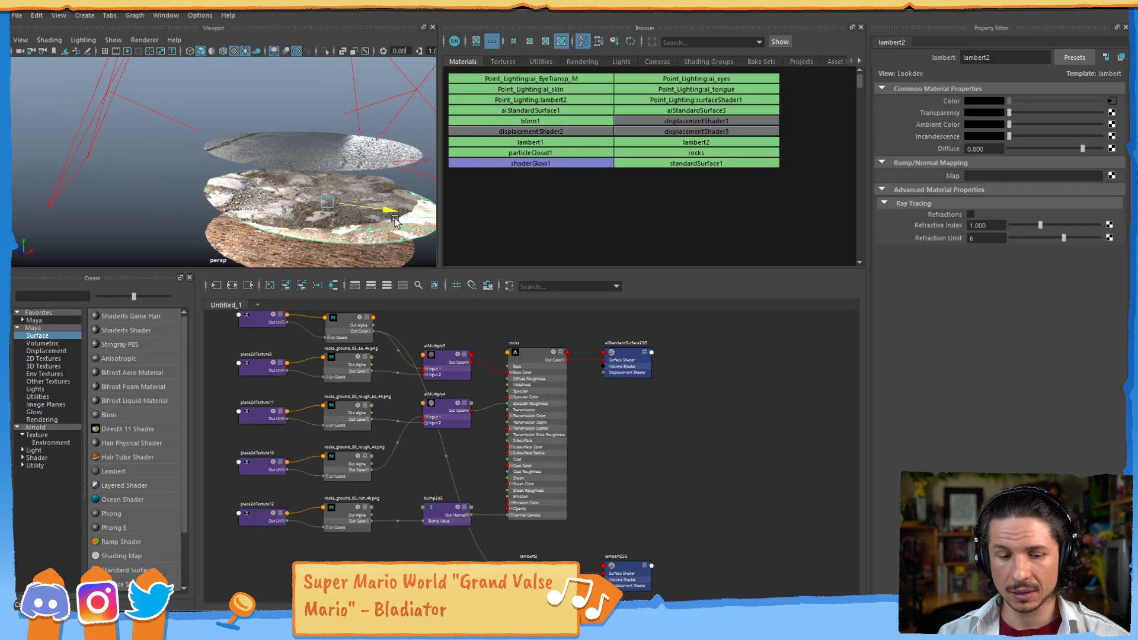
Raise the Lambert-textured plane slightly so it intersects the rocks plane's surface, working in the main Maya viewport
key("5")
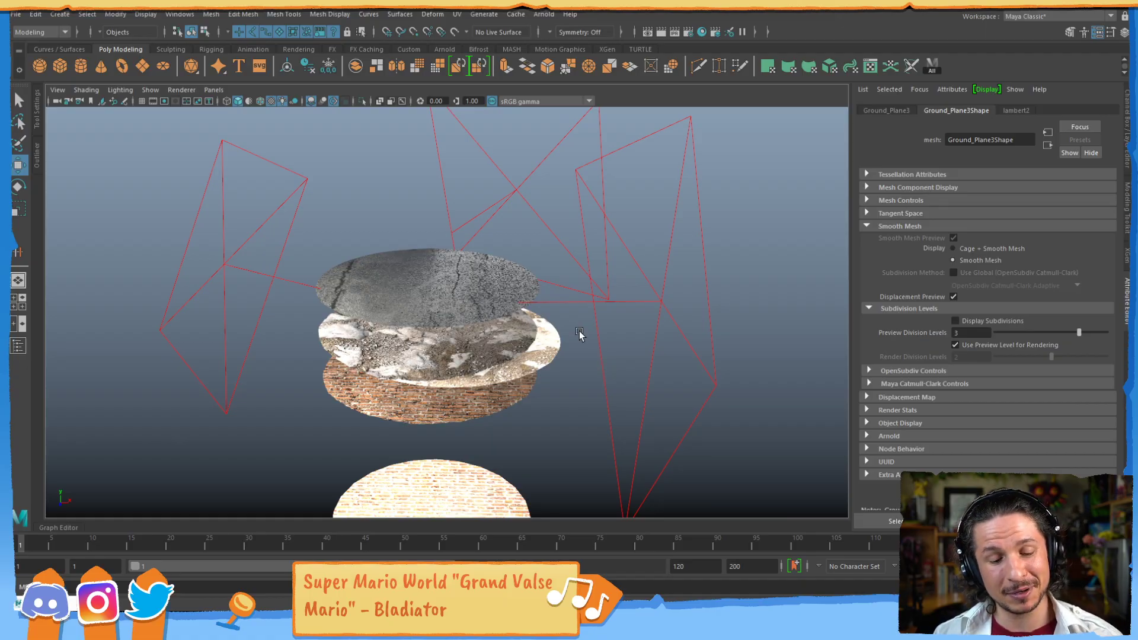
left_click_drag(461, 352, 571, 358, "alt")
scroll(514, 357, "up", 3)
left_click(571, 358)
left_click_drag(434, 275, 435, 263)
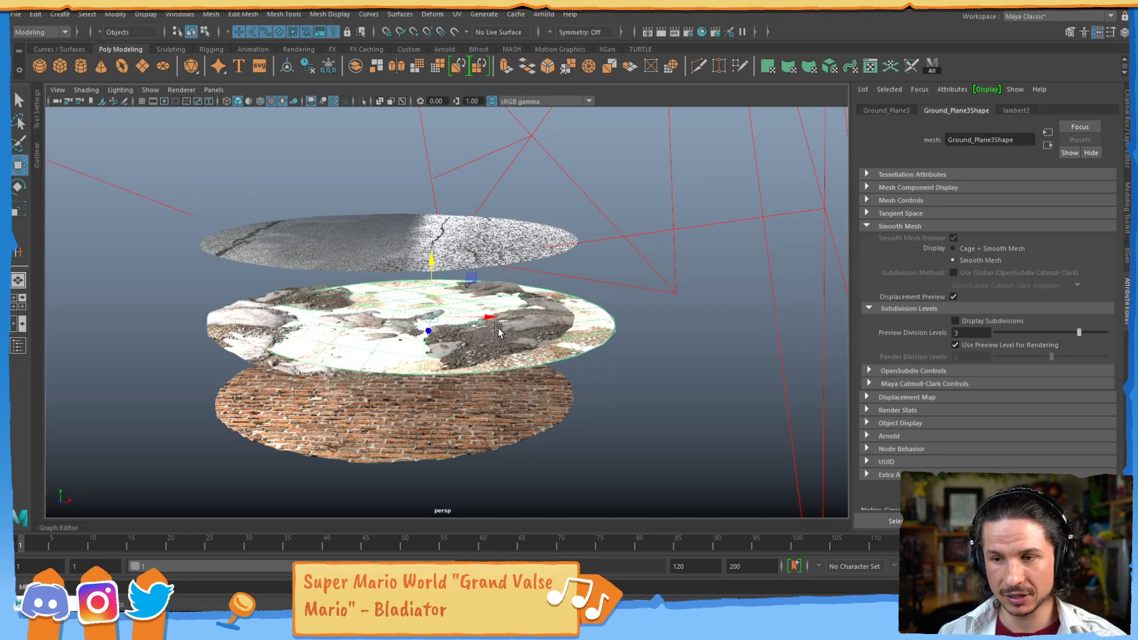
Display the textures without scene lights and slide the Lambert-textured plane clear of the stack
key("6")
left_click_drag(496, 321, 816, 333)
key("f")
Lower the asphalt plane beneath the brick plane and clear the selection
left_click(315, 319)
key("f")
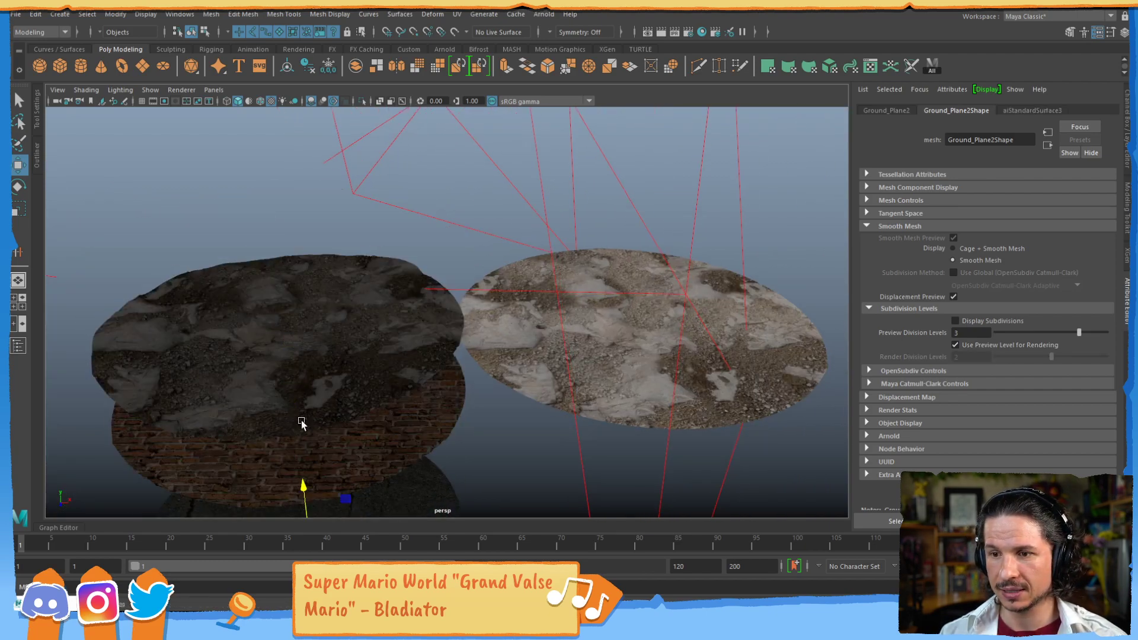
left_click(409, 242)
Compare the displaced rocks plane with the flat Lambert plane from low and high angles, finishing with scene lighting on
right_click_drag(414, 273, 534, 329, "alt")
left_click_drag(533, 330, 567, 359, "alt")
left_click_drag(555, 354, 608, 349, "alt")
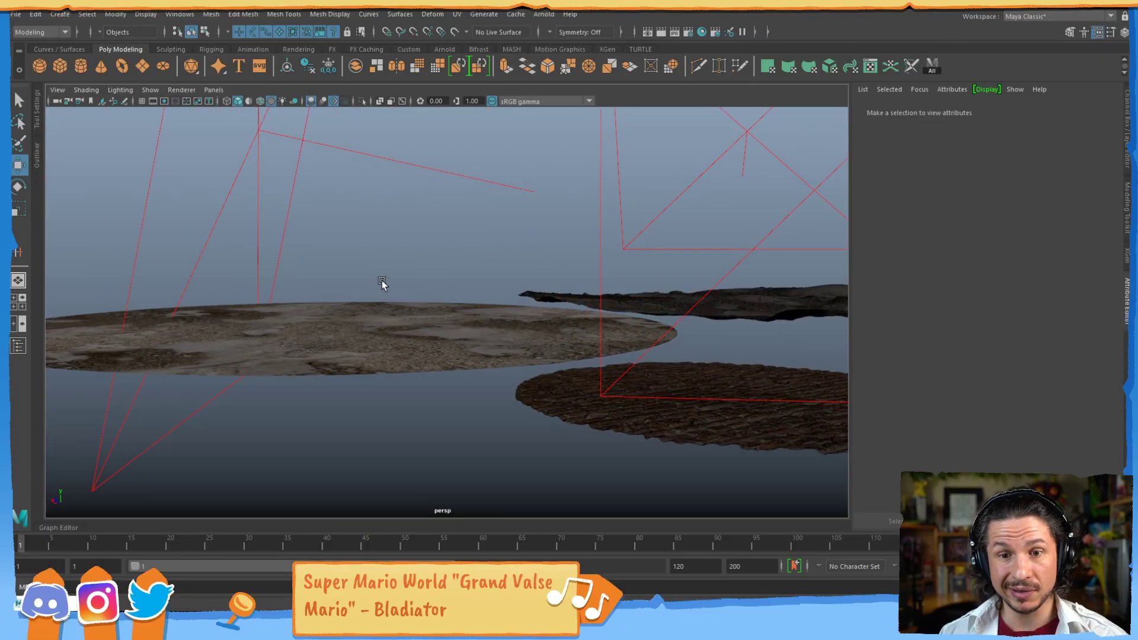
left_click_drag(490, 323, 529, 300, "alt")
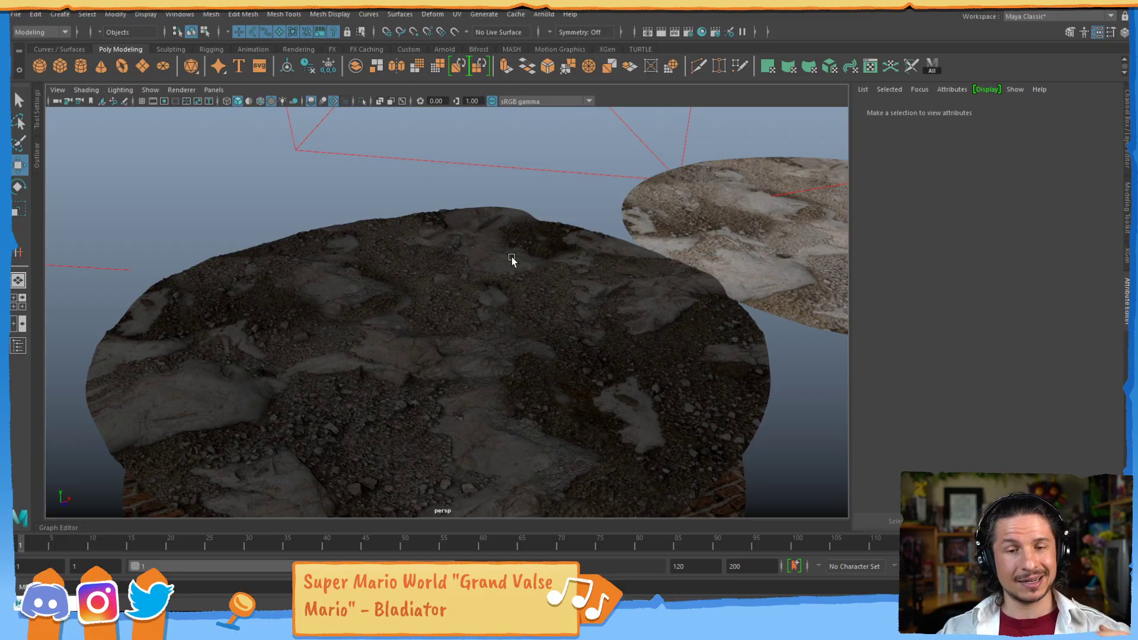
left_click_drag(717, 243, 487, 188, "alt")
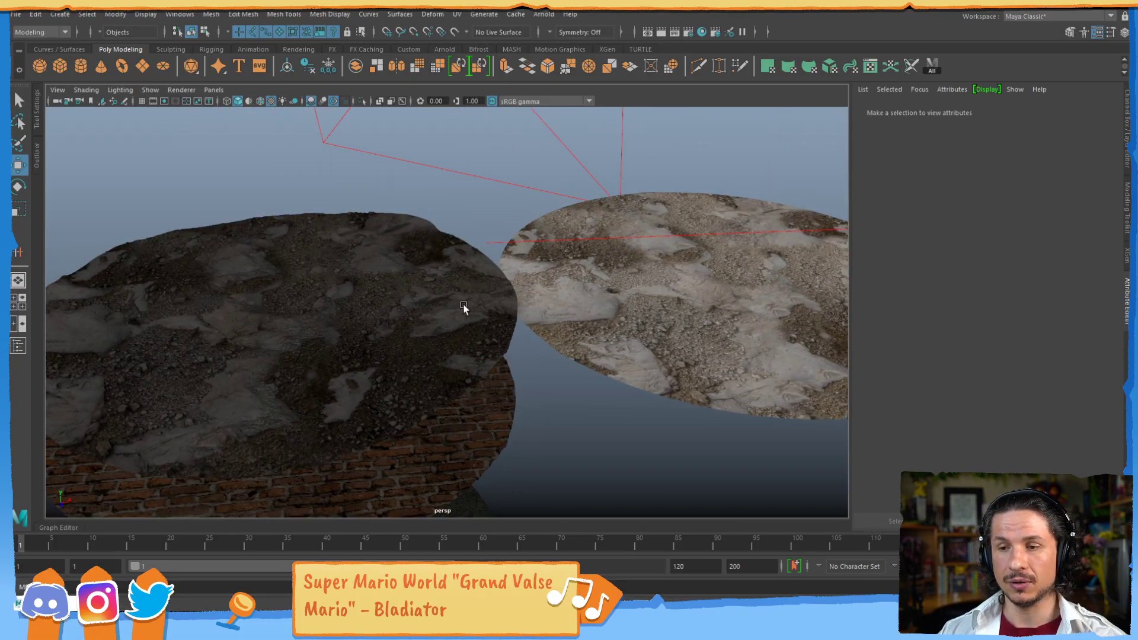
key("7")
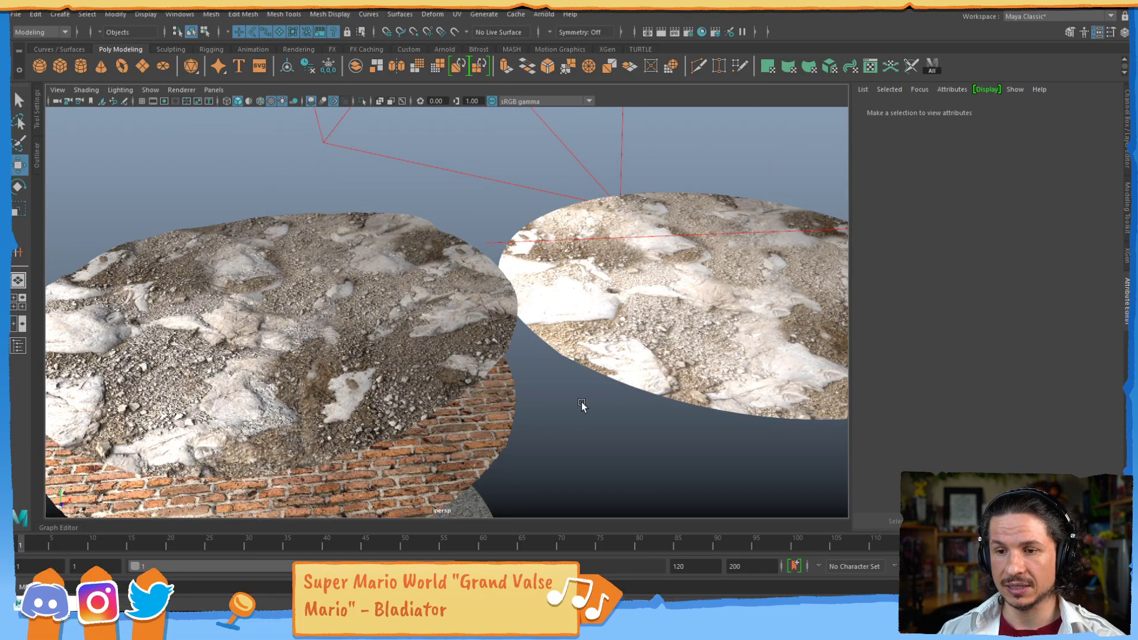
Lay the Lambert-textured plane over the rocks plane for comparison and return it beside the stack
left_click(625, 314)
left_click_drag(625, 314, 317, 302, "alt")
left_click_drag(256, 258, 236, 233)
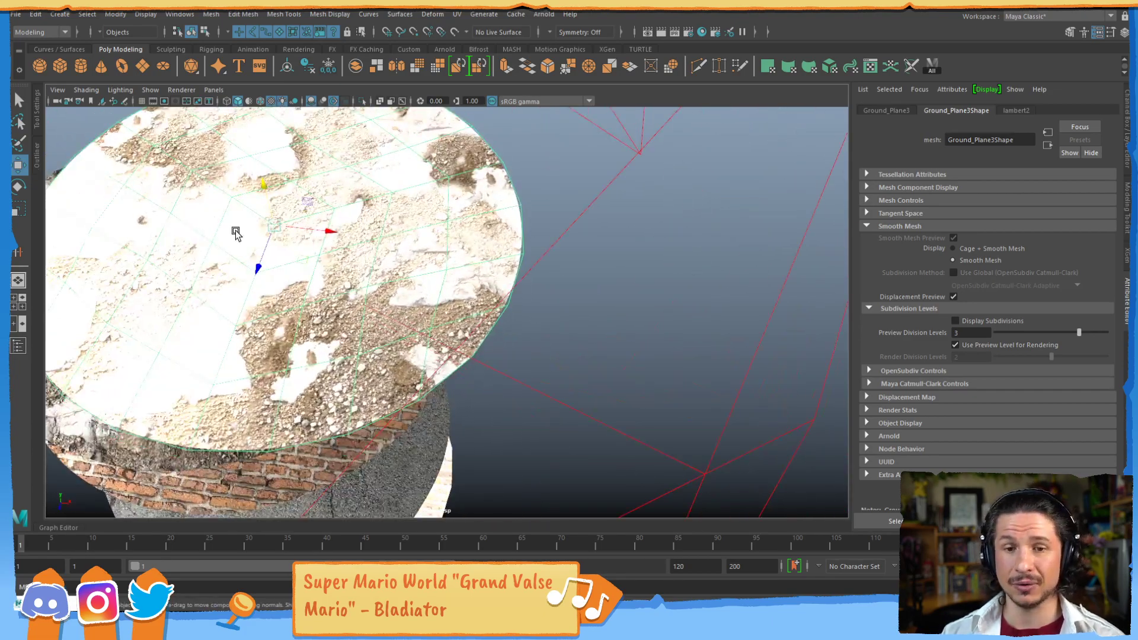
left_click_drag(326, 235, 678, 225)
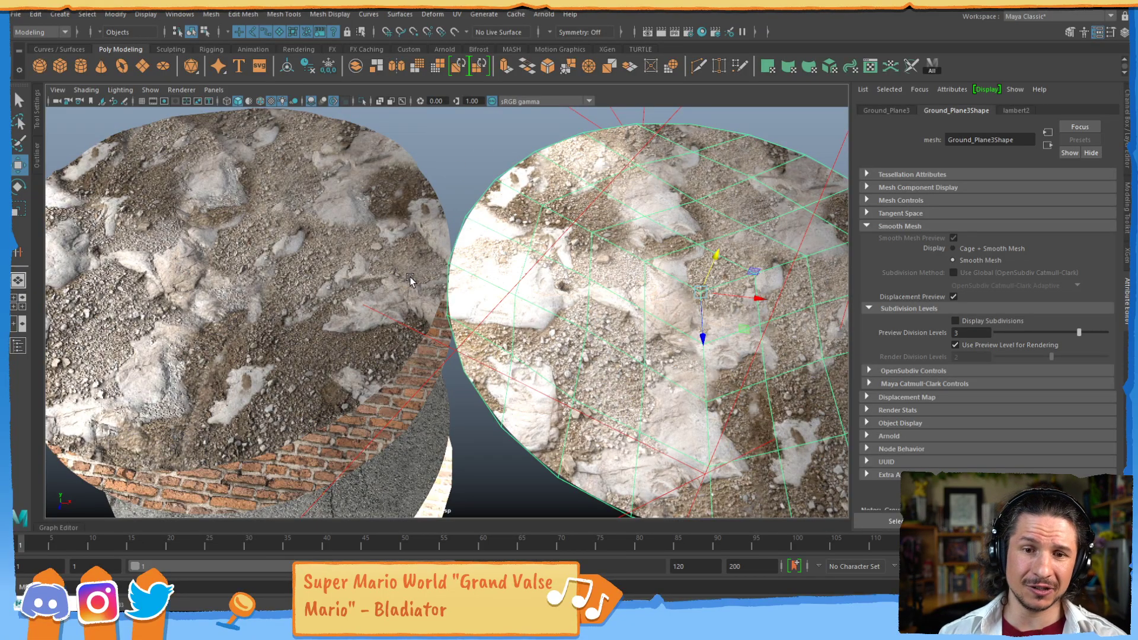
View the stacked planes and examine the cracked asphalt plane up close
left_click_drag(431, 270, 391, 279, "alt")
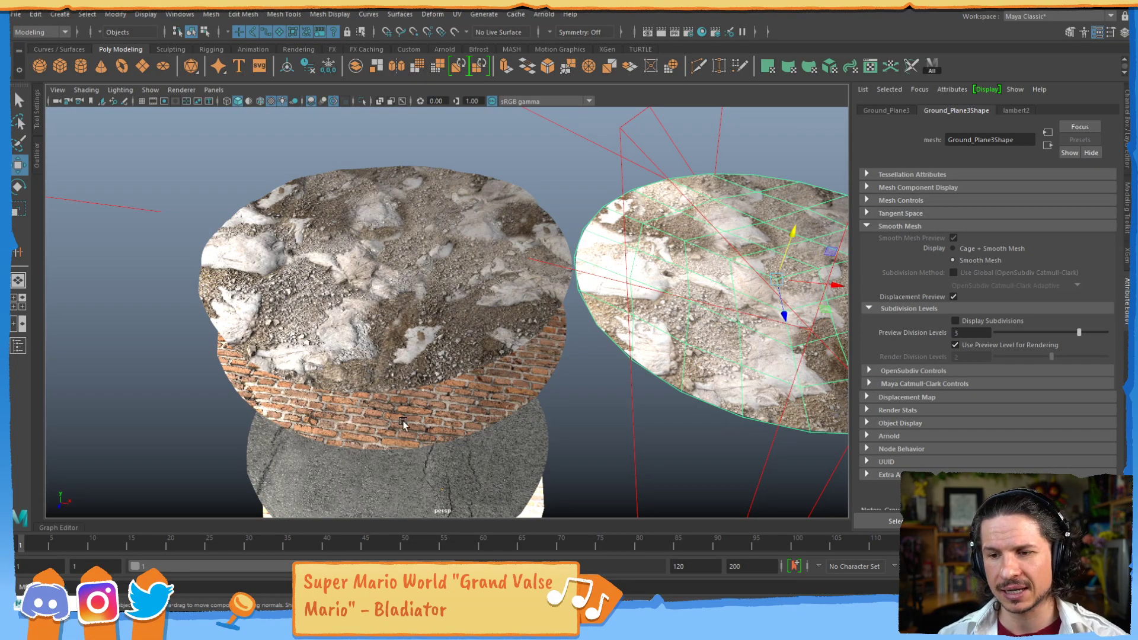
middle_click_drag(401, 418, 407, 312, "alt")
right_click_drag(406, 312, 713, 275, "alt")
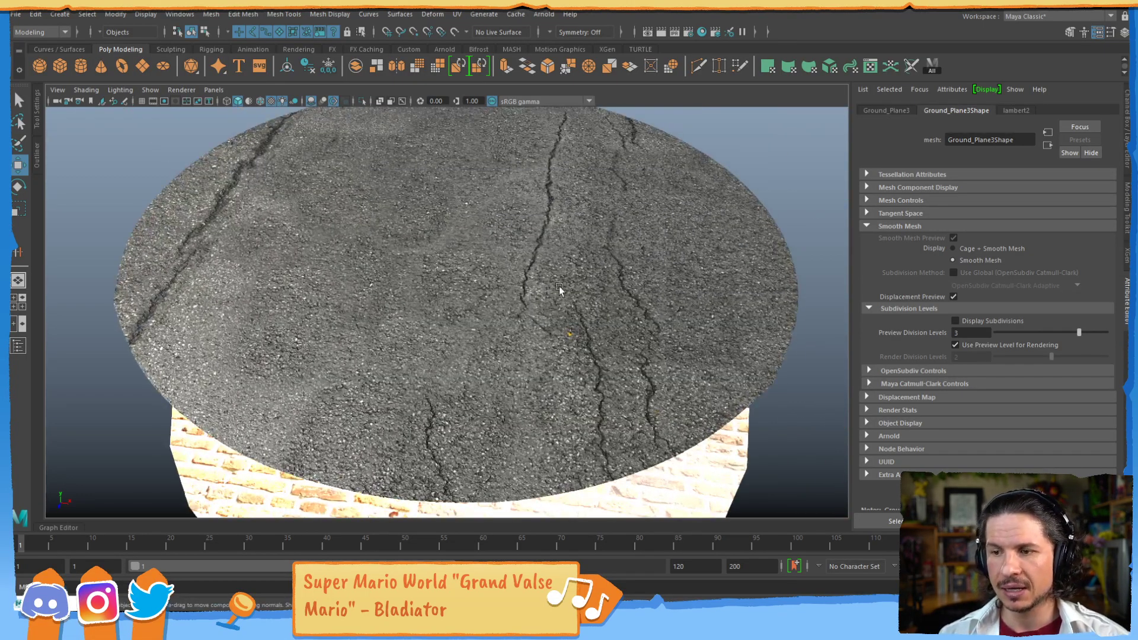